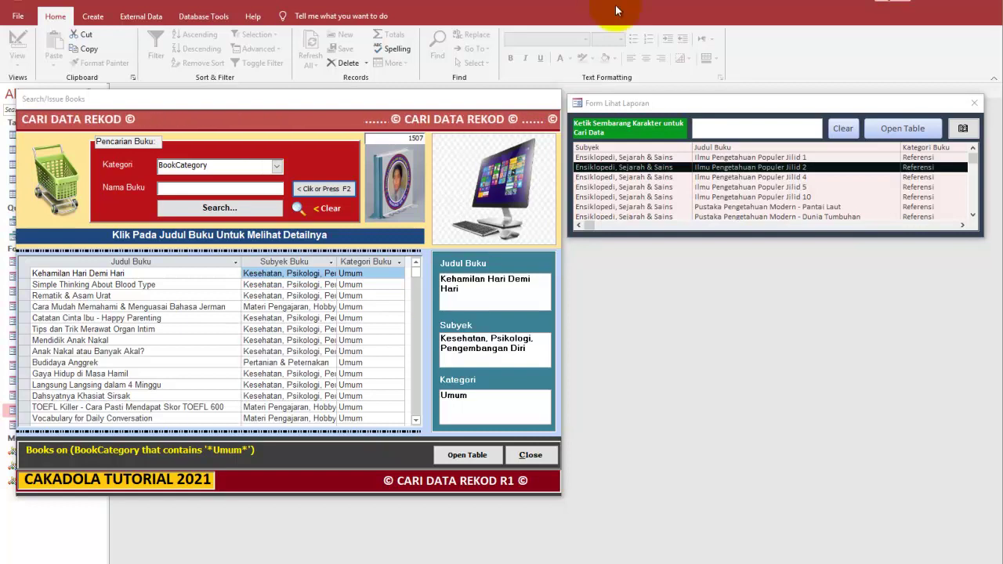
# Position the Form Lihat Laporan popup so it overlaps the lower right of the search form.
pyautogui.moveTo(715, 102)
pyautogui.mouseDown()
pyautogui.moveTo(324, 265)
pyautogui.moveTo(547, 280)
pyautogui.mouseUp()
pyautogui.moveTo(334, 101); pyautogui.dragTo(459, 108)
pyautogui.moveTo(733, 273)
pyautogui.mouseDown()
pyautogui.moveTo(724, 303)
pyautogui.moveTo(705, 293)
pyautogui.moveTo(717, 300)
pyautogui.mouseUp()
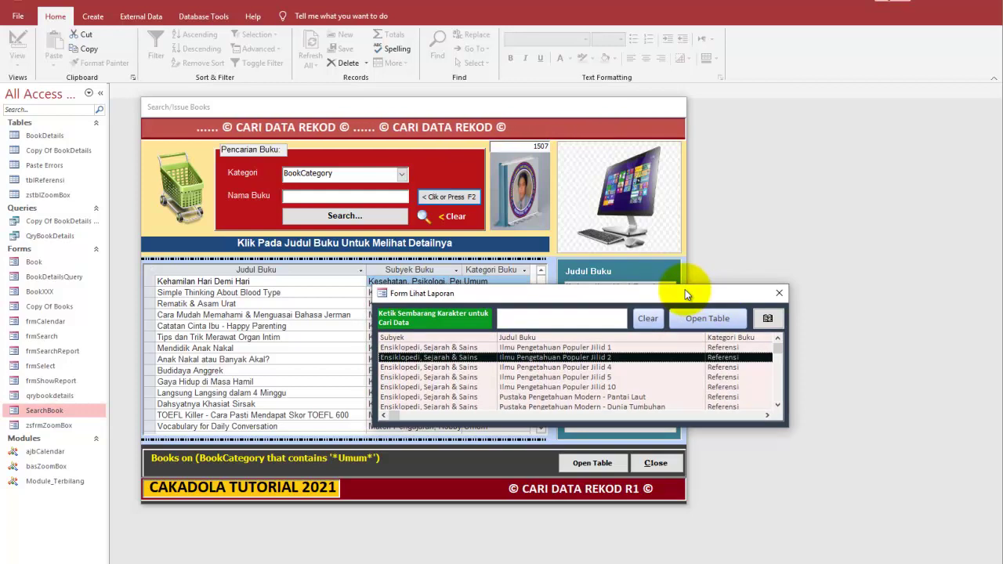
pyautogui.moveTo(609, 293)
pyautogui.mouseDown()
pyautogui.moveTo(638, 320)
pyautogui.moveTo(745, 299)
pyautogui.moveTo(728, 305)
pyautogui.mouseUp()
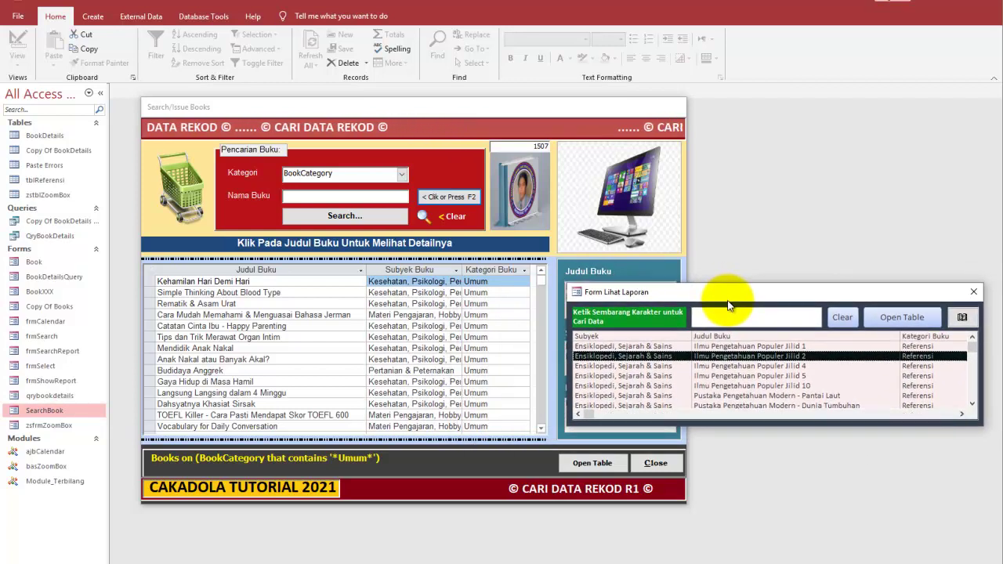
# Clear the Kategori choice on the search form and settle both windows in place.
pyautogui.click(444, 201)
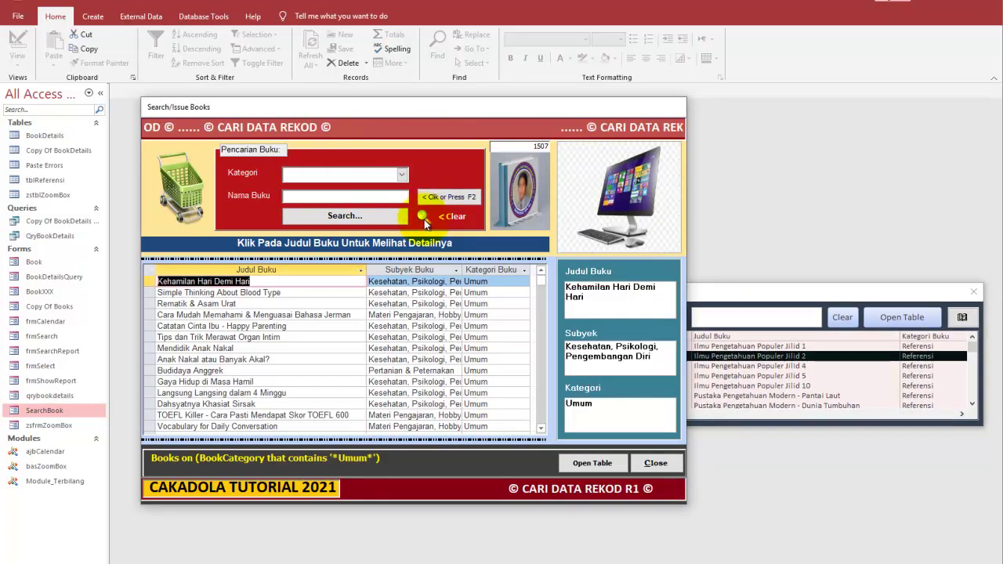
pyautogui.click(463, 199)
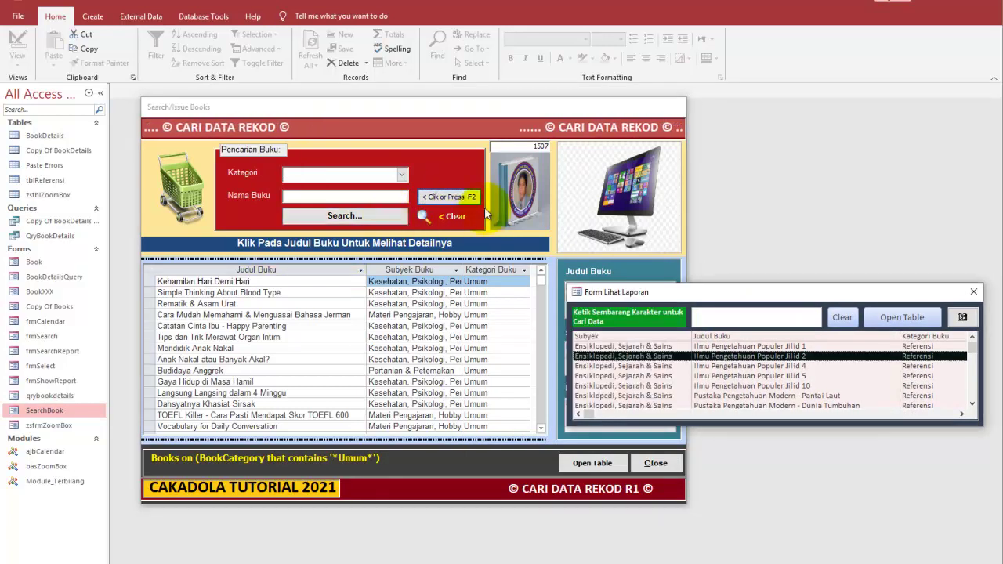
pyautogui.click(459, 225)
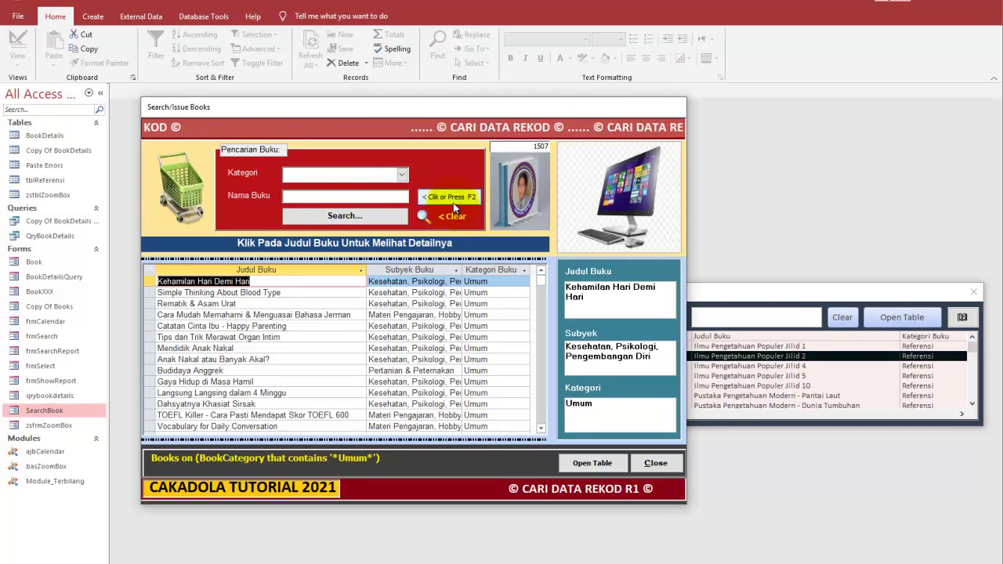
pyautogui.moveTo(708, 291); pyautogui.dragTo(699, 270)
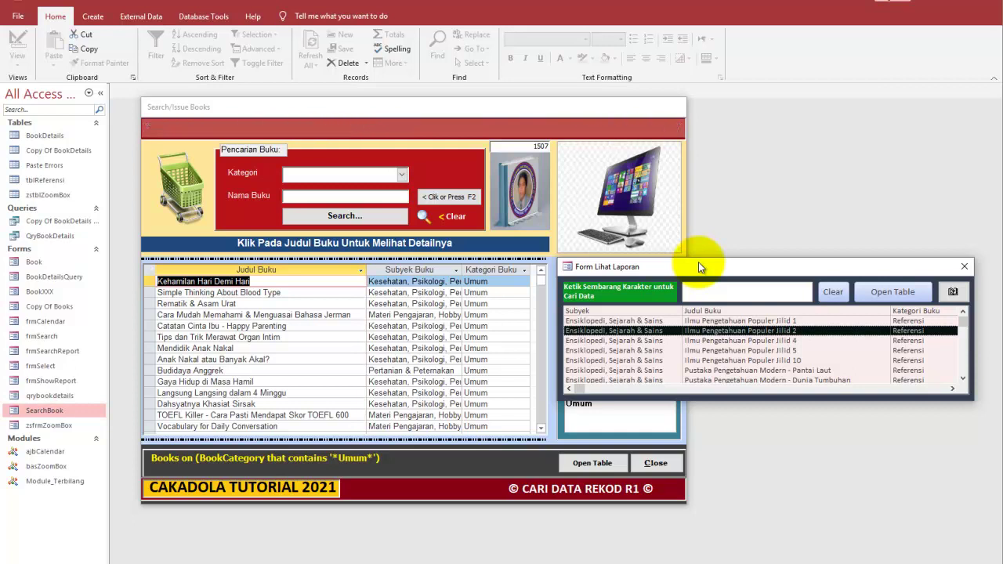
# Dismiss the choose-category reminder and close the Form Lihat Laporan popup.
pyautogui.click(738, 351)
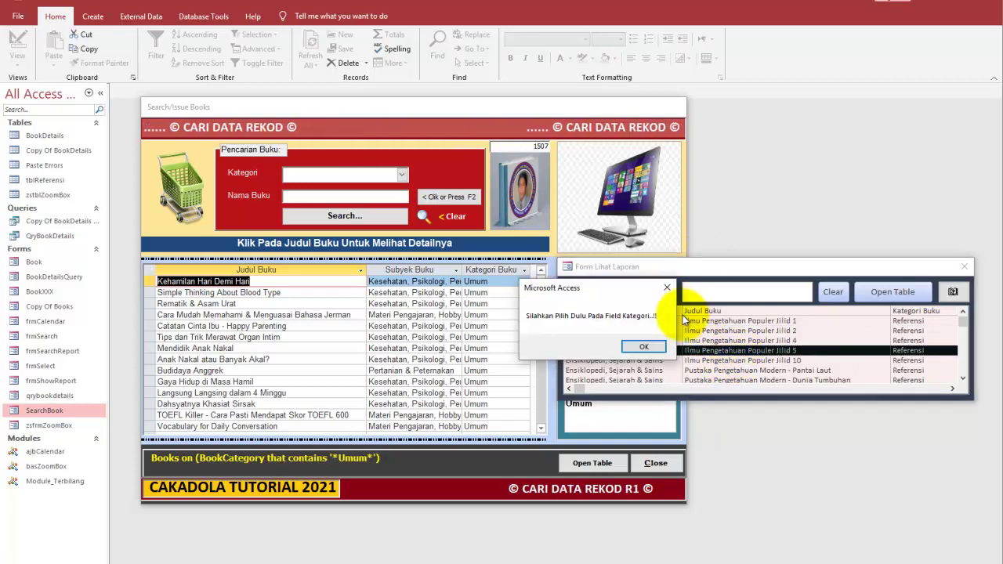
pyautogui.click(644, 346)
pyautogui.click(964, 267)
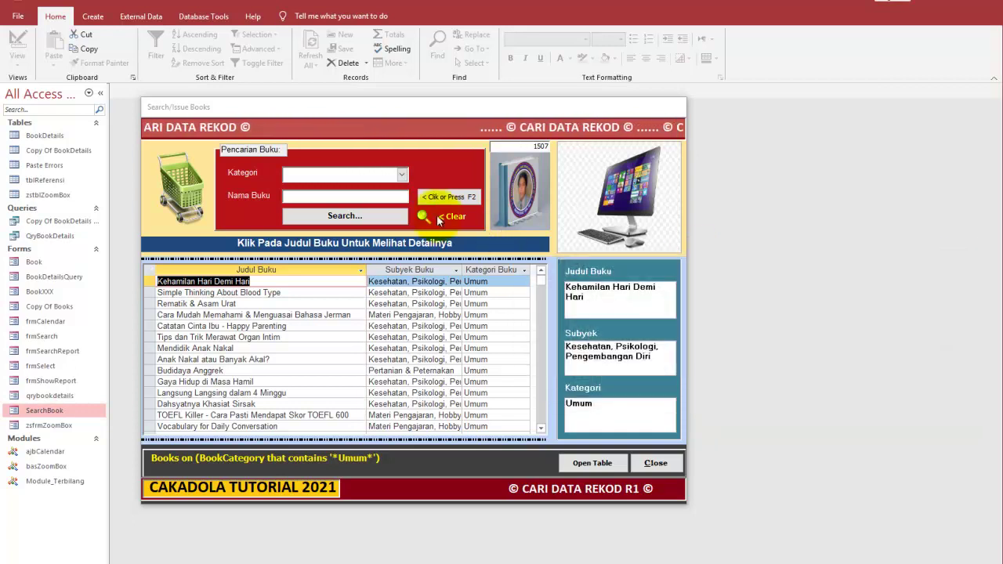
pyautogui.click(429, 196)
pyautogui.click(697, 136)
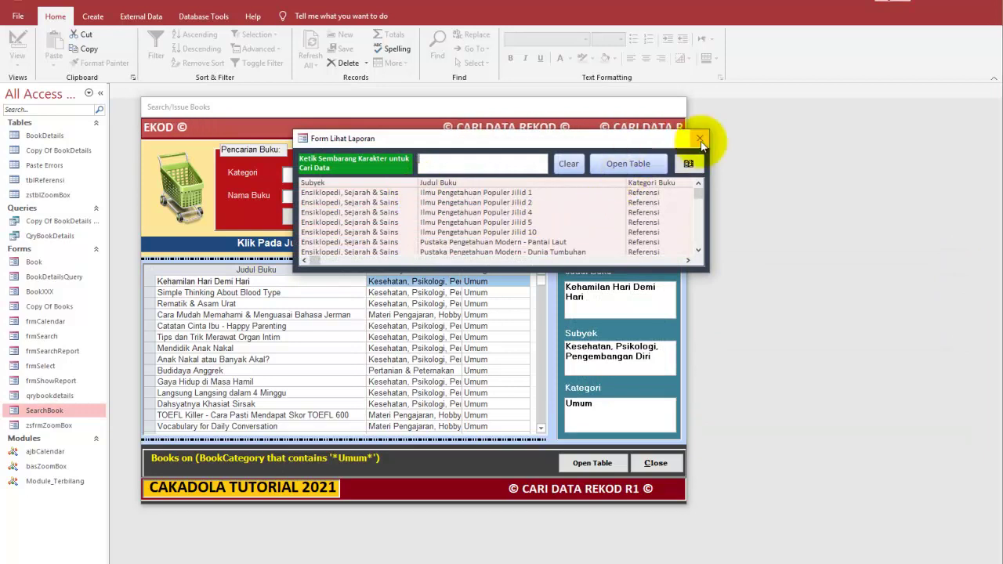
# Run a BookTitle search across all titles, clear it, and close the Search/Issue Books form.
pyautogui.click(401, 174)
pyautogui.click(314, 186)
pyautogui.click(436, 197)
pyautogui.click(698, 137)
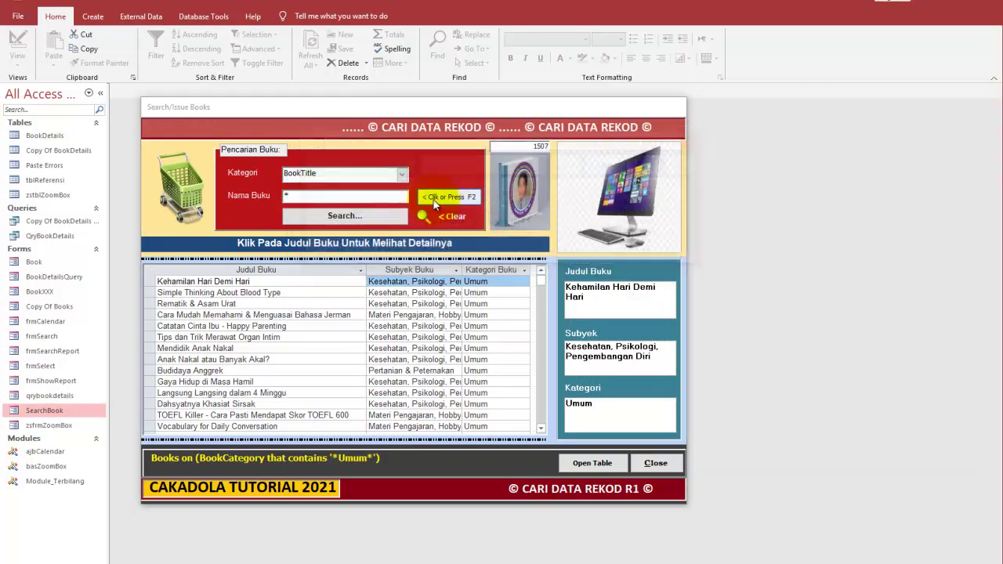
pyautogui.click(379, 218)
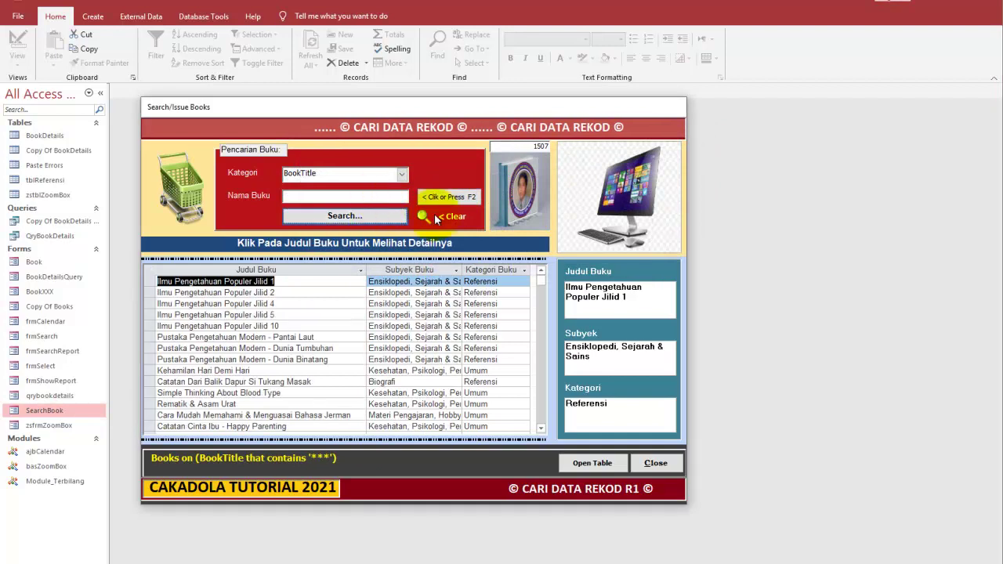
pyautogui.click(423, 217)
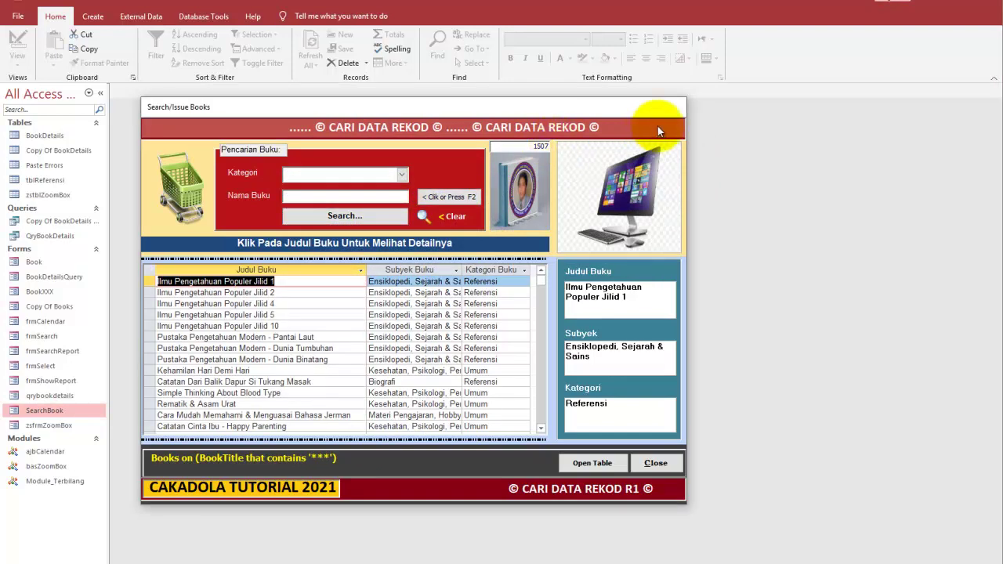
pyautogui.click(656, 464)
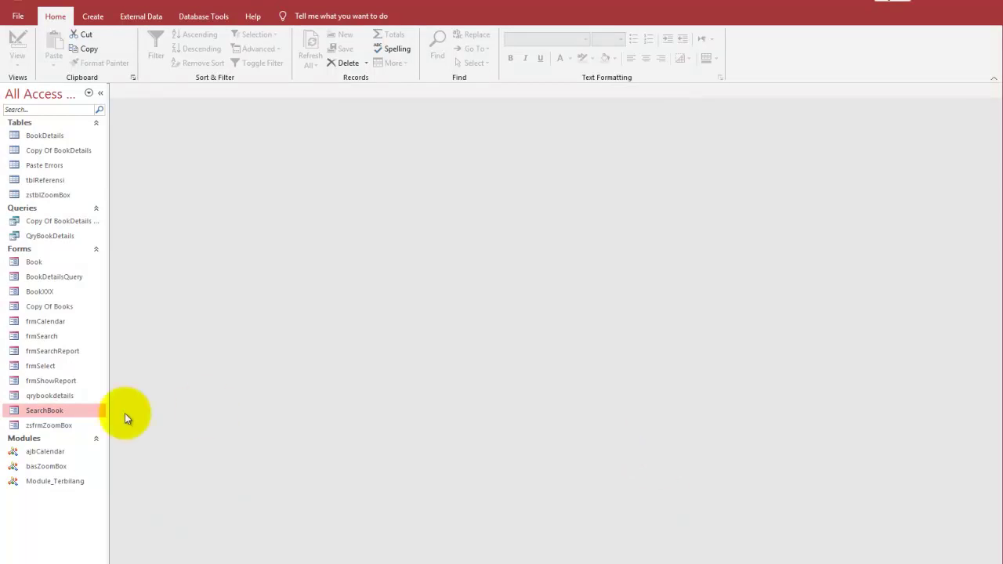
# Reopen the SearchBook form, show the Form Lihat Laporan book list, and position both windows.
pyautogui.doubleClick(59, 410)
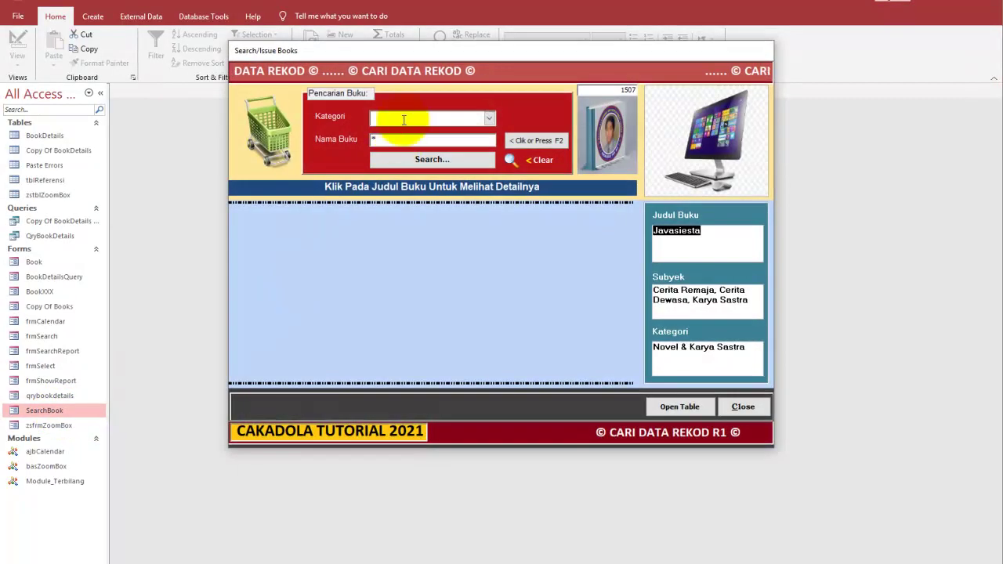
pyautogui.moveTo(411, 54); pyautogui.dragTo(331, 112)
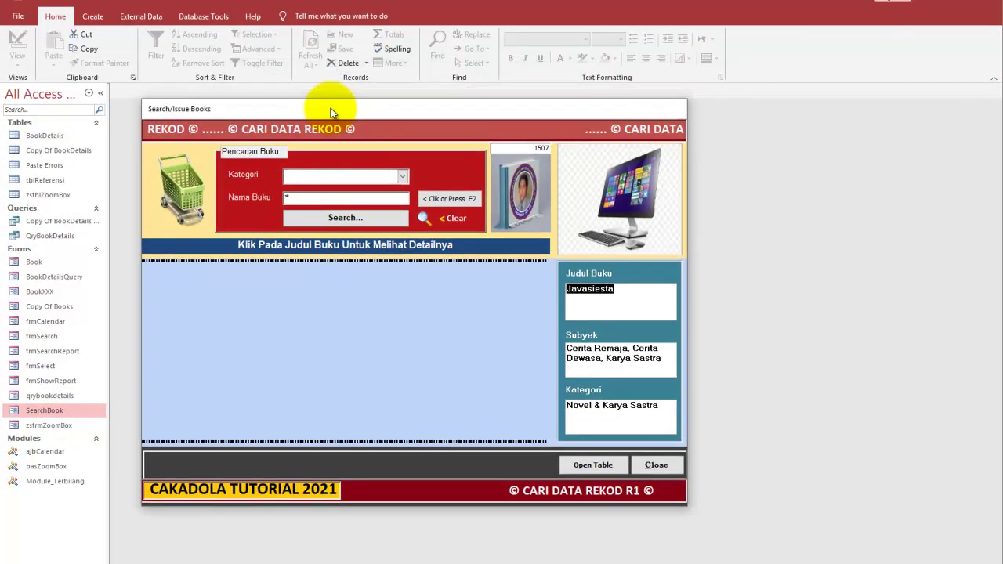
pyautogui.click(433, 197)
pyautogui.moveTo(493, 140); pyautogui.dragTo(761, 305)
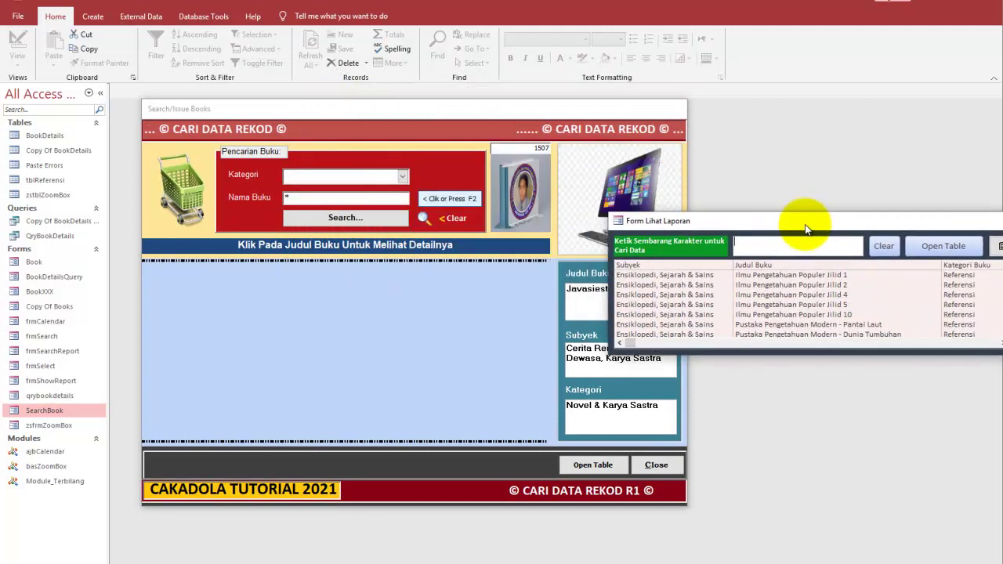
pyautogui.moveTo(497, 118); pyautogui.dragTo(467, 102)
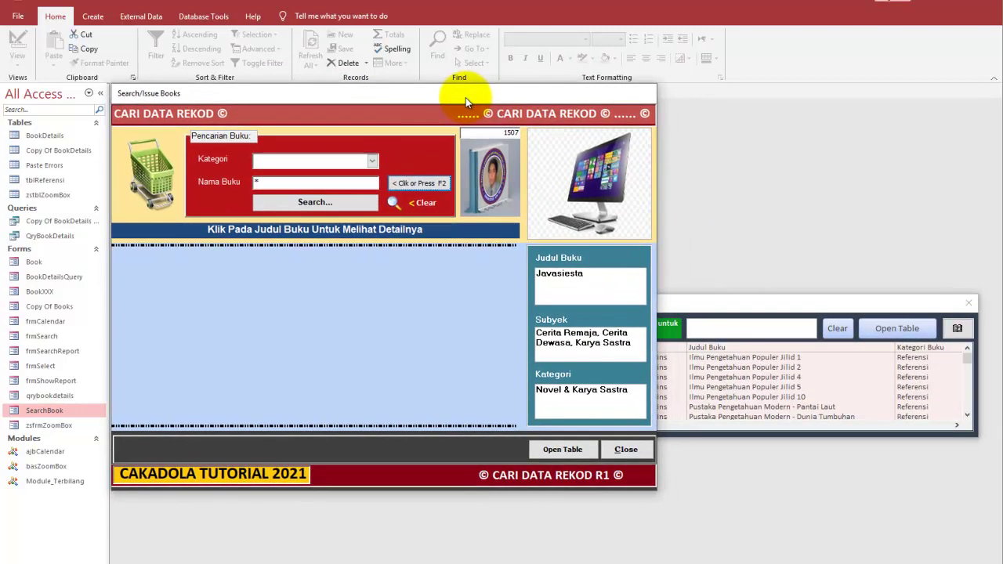
pyautogui.moveTo(712, 303); pyautogui.dragTo(680, 264)
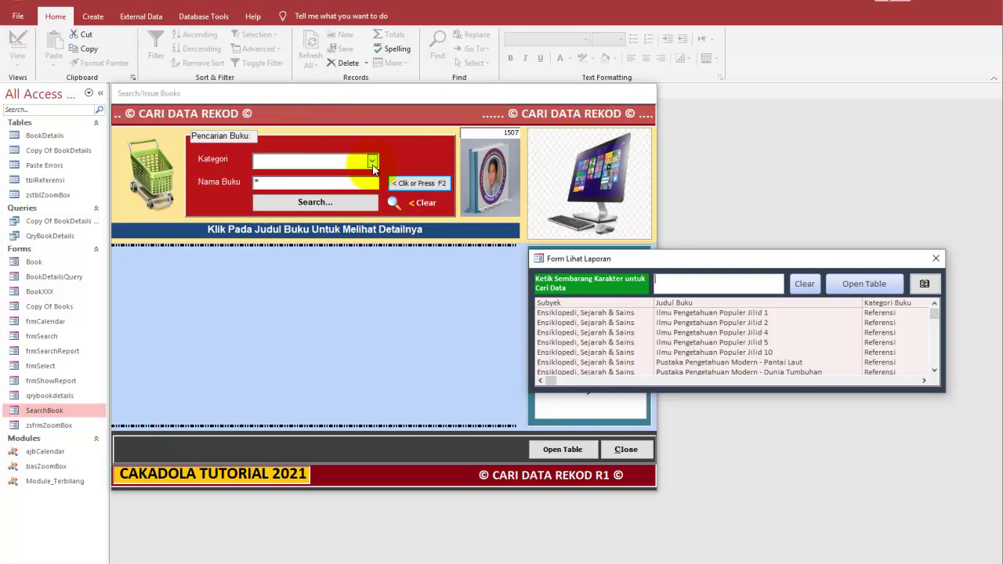
# Search BookTitle for *ilmu and scroll through the matching books.
pyautogui.click(373, 165)
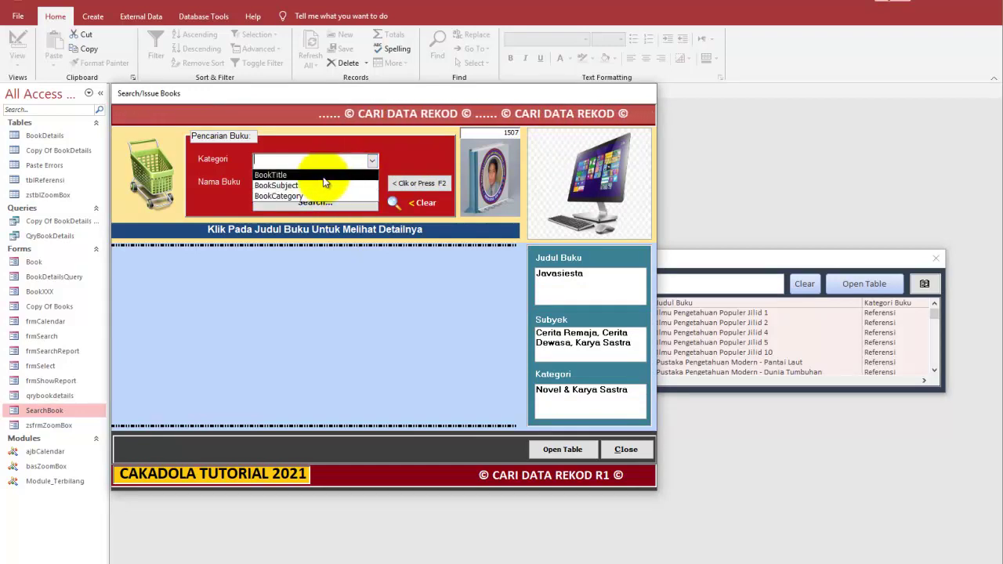
pyautogui.click(323, 177)
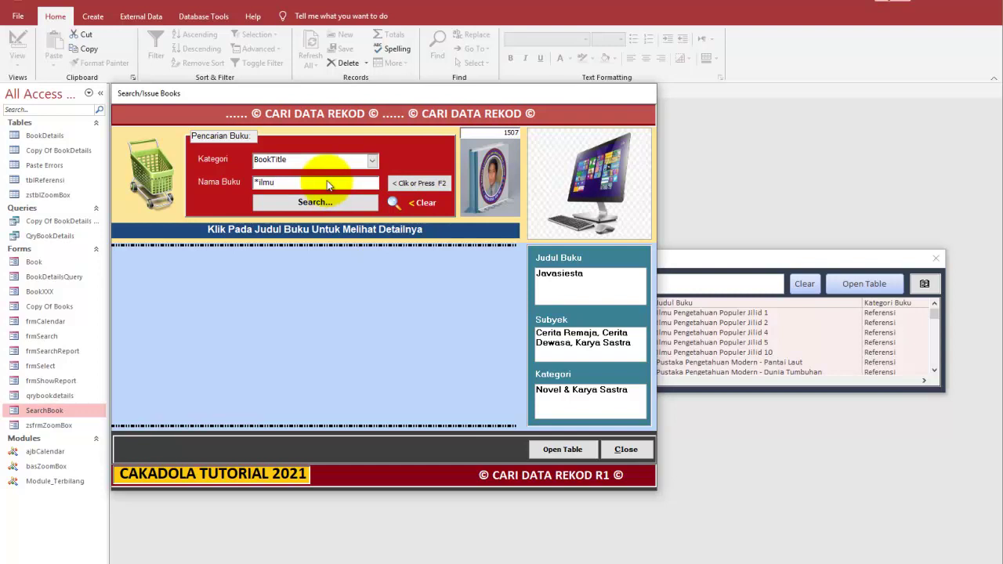
pyautogui.click(337, 202)
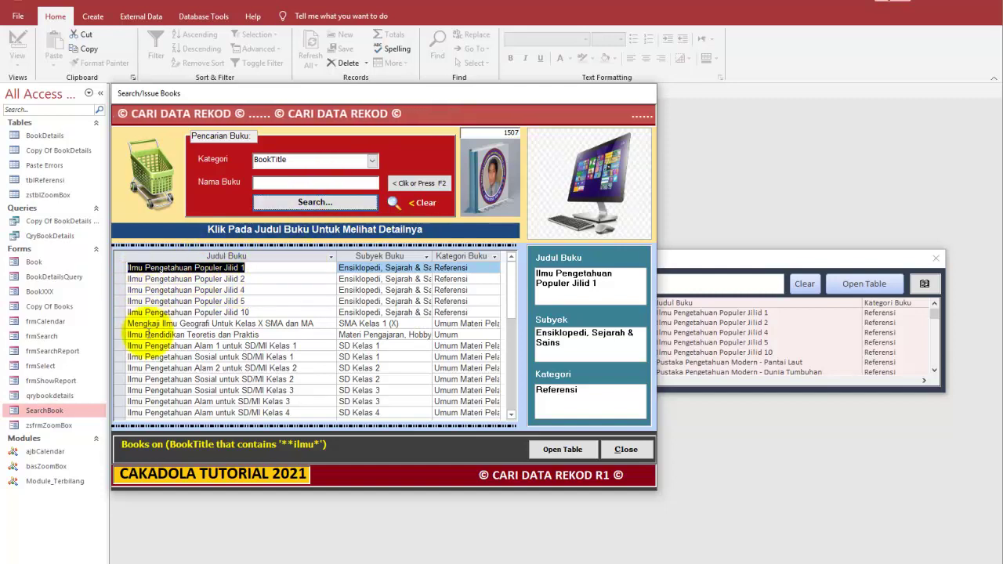
pyautogui.scroll(-2, 149, 289)
pyautogui.scroll(2, 154, 292)
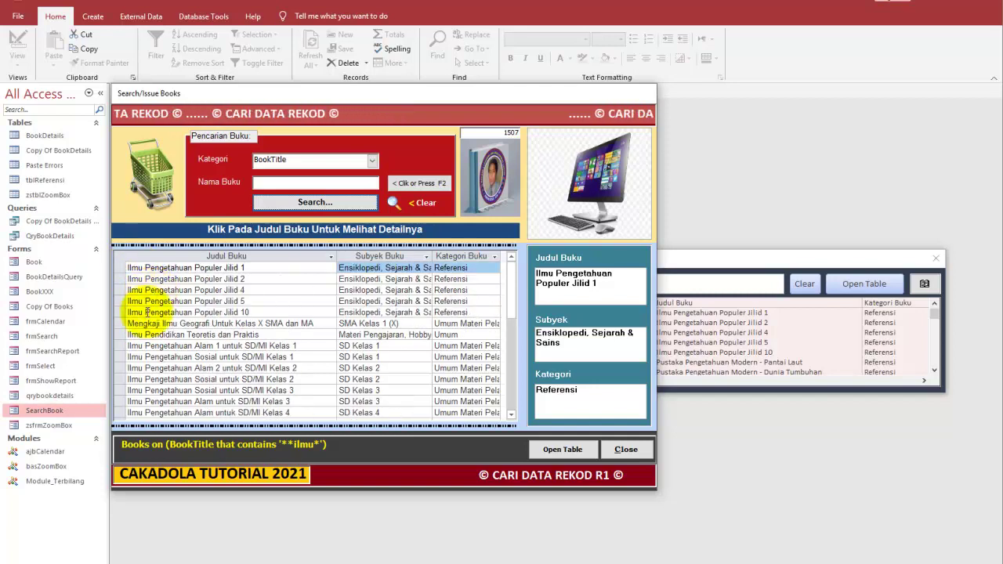
pyautogui.scroll(-2, 221, 318)
pyautogui.scroll(-3, 222, 318)
pyautogui.scroll(-1, 225, 318)
pyautogui.scroll(1, 226, 318)
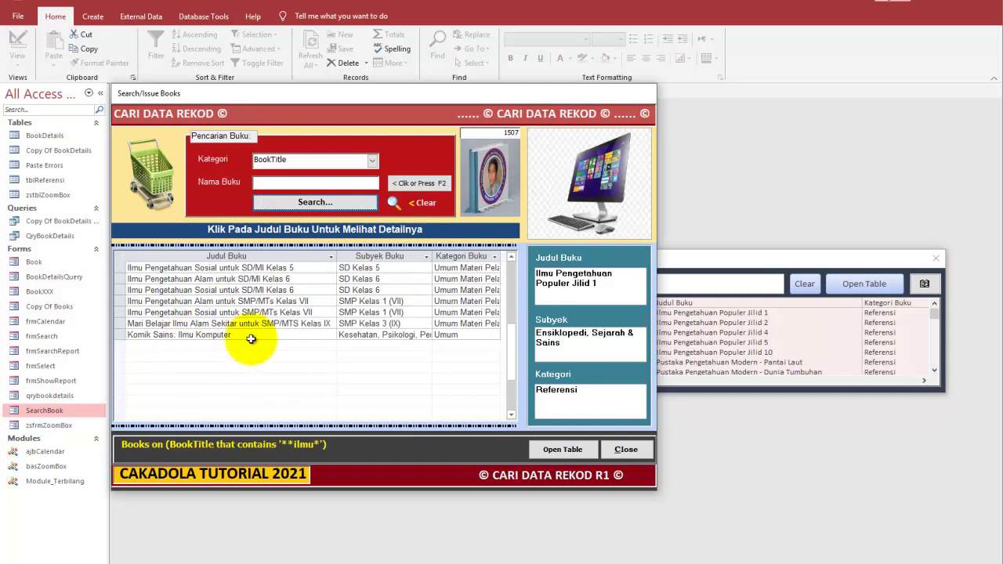
pyautogui.scroll(4, 251, 340)
pyautogui.scroll(1, 264, 336)
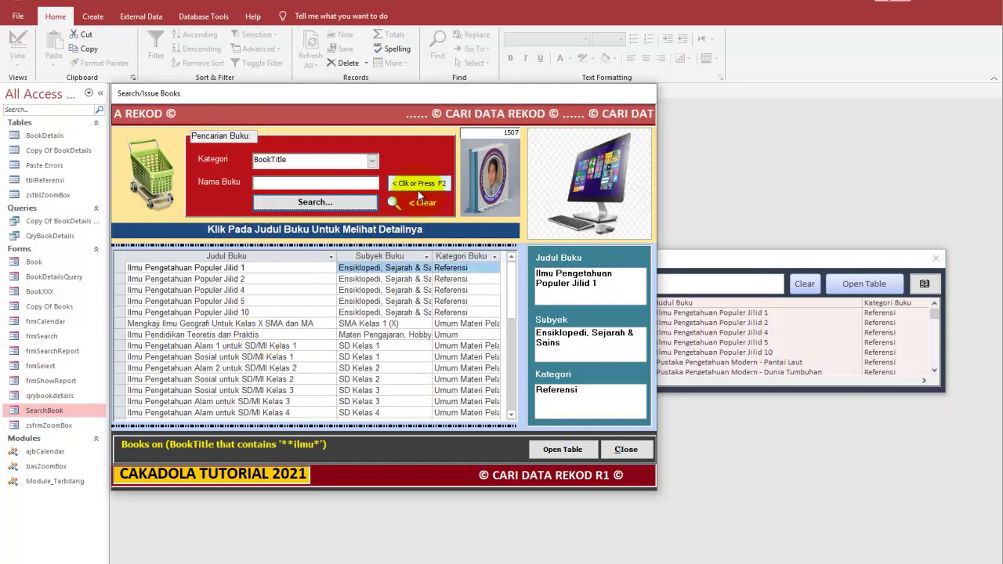
pyautogui.click(373, 161)
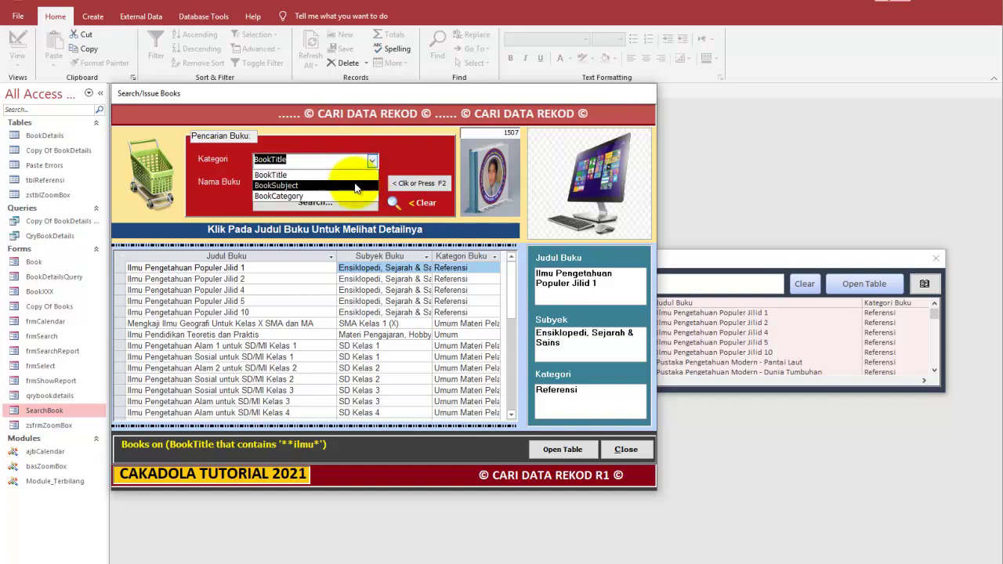
# Search the BookSubject category for *sejarah.
pyautogui.click(358, 185)
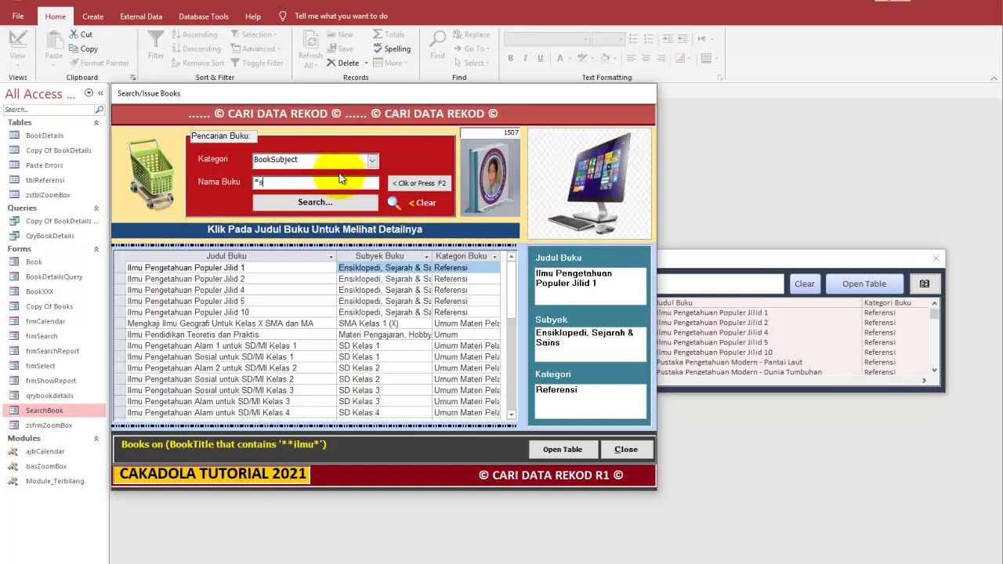
pyautogui.write('*sejarah')
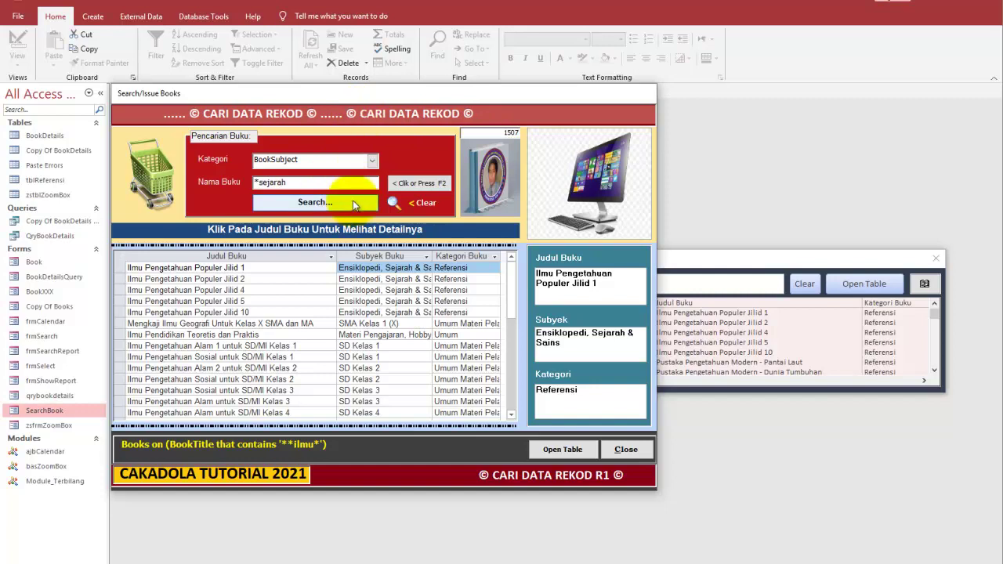
pyautogui.click(347, 204)
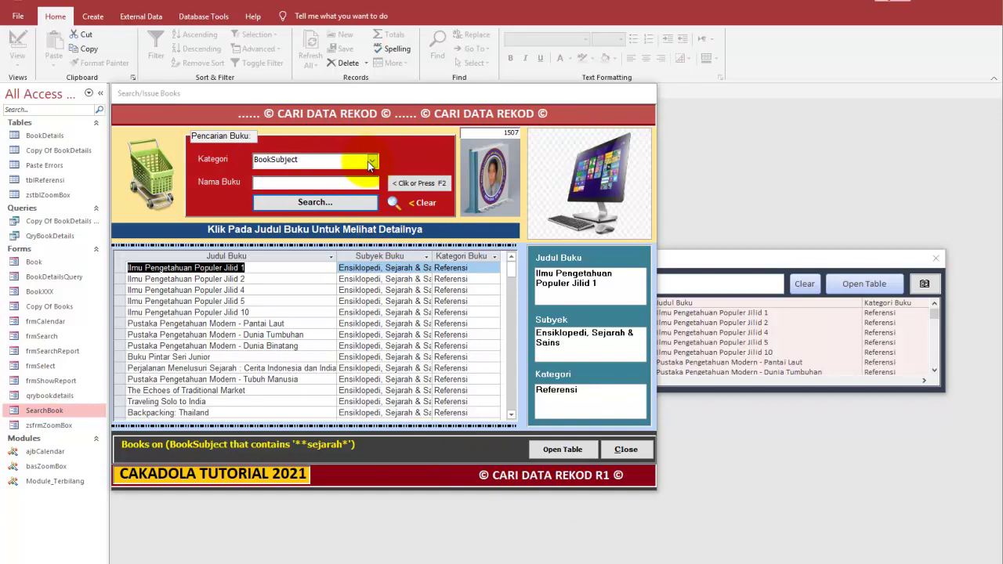
# Switch the category to BookCategory, browse the sejarah results, then clear the criteria.
pyautogui.click(370, 161)
pyautogui.click(340, 196)
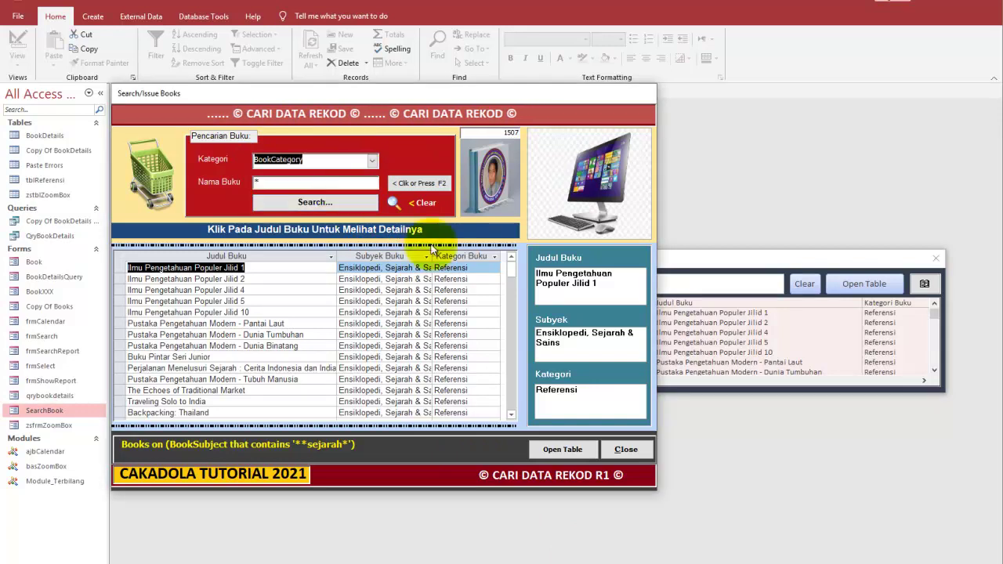
pyautogui.scroll(-4, 481, 298)
pyautogui.scroll(-5, 497, 293)
pyautogui.scroll(-5, 501, 293)
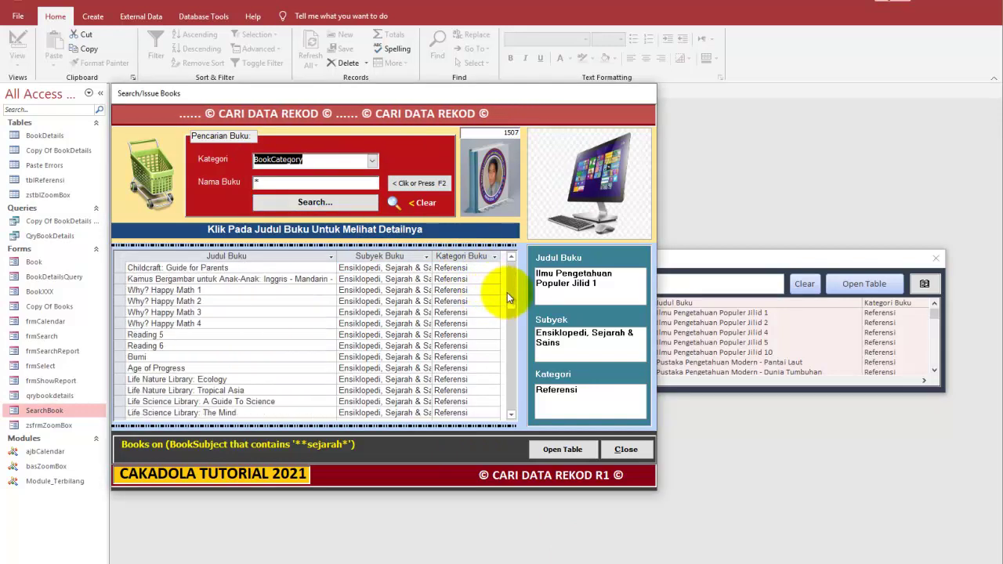
pyautogui.click(517, 306)
pyautogui.scroll(-10, 511, 353)
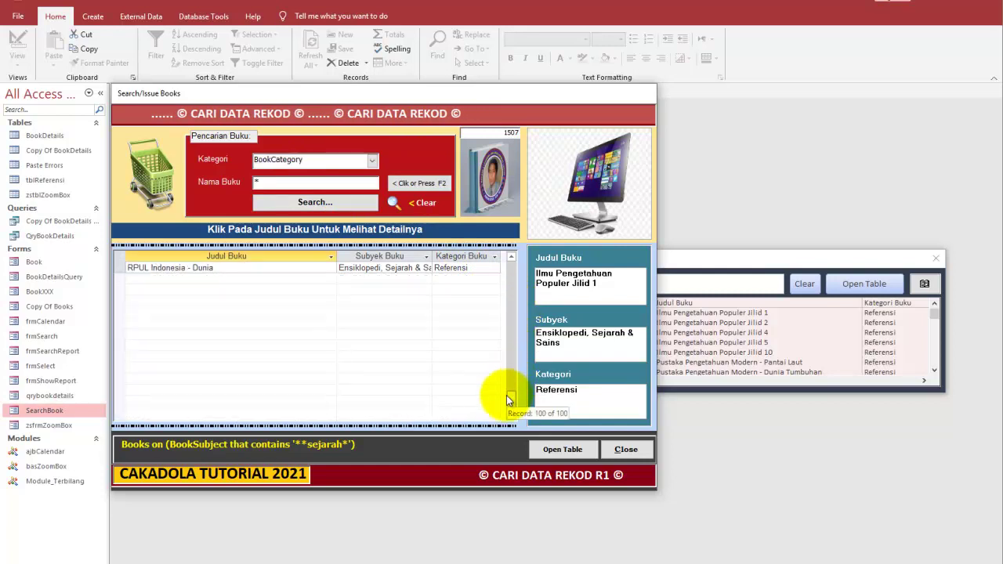
pyautogui.moveTo(511, 396); pyautogui.dragTo(506, 241)
pyautogui.click(421, 183)
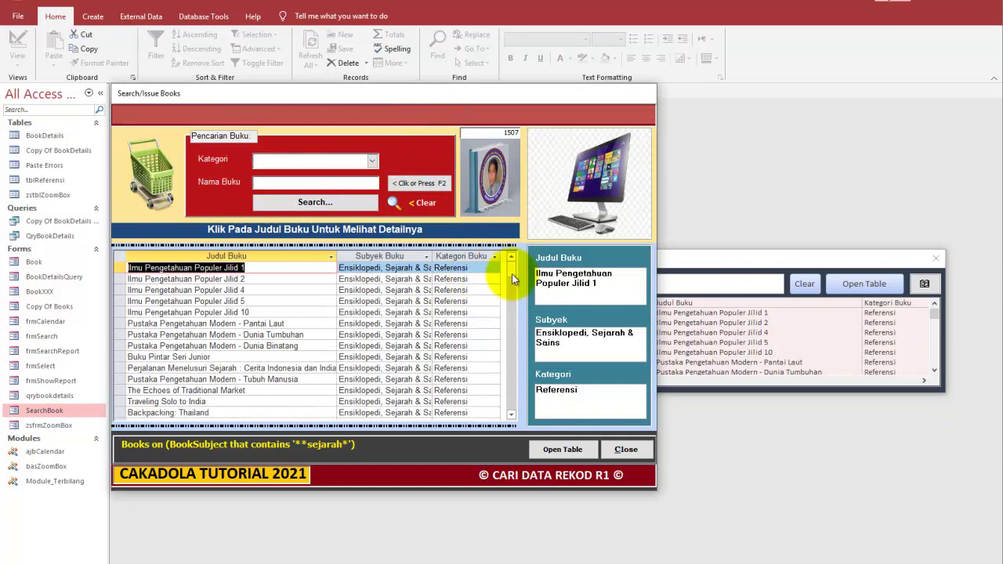
# Show the Sang Fotografer book's details, then close the Search/Issue Books form.
pyautogui.scroll(-10, 486, 329)
pyautogui.click(457, 312)
pyautogui.scroll(3, 457, 312)
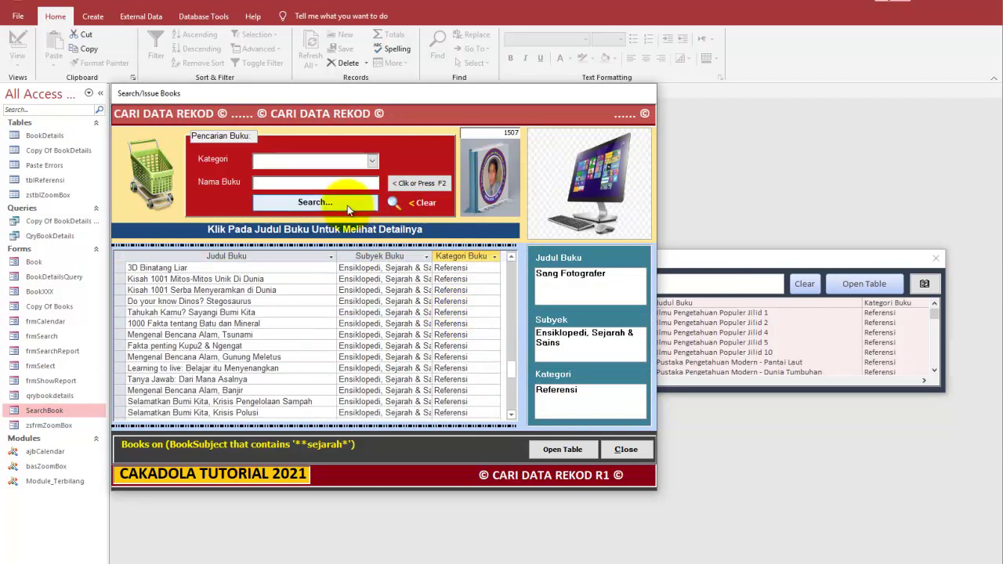
pyautogui.scroll(3, 439, 302)
pyautogui.scroll(3, 451, 302)
pyautogui.scroll(3, 457, 299)
pyautogui.scroll(2, 457, 299)
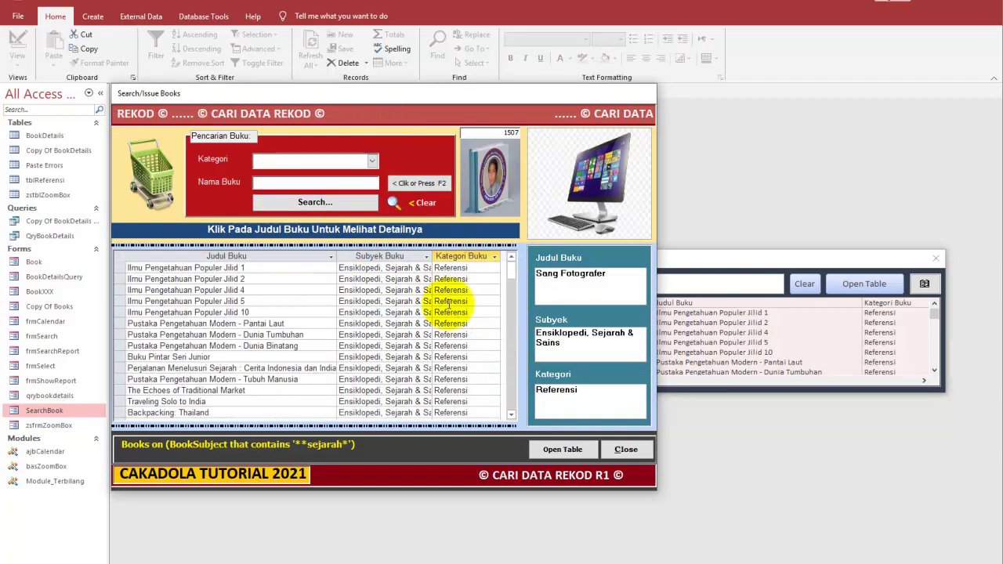
pyautogui.click(625, 449)
# Reopen SearchBook and double-click the Secret of Wealth Management row, triggering the Kategori warning.
pyautogui.doubleClick(60, 412)
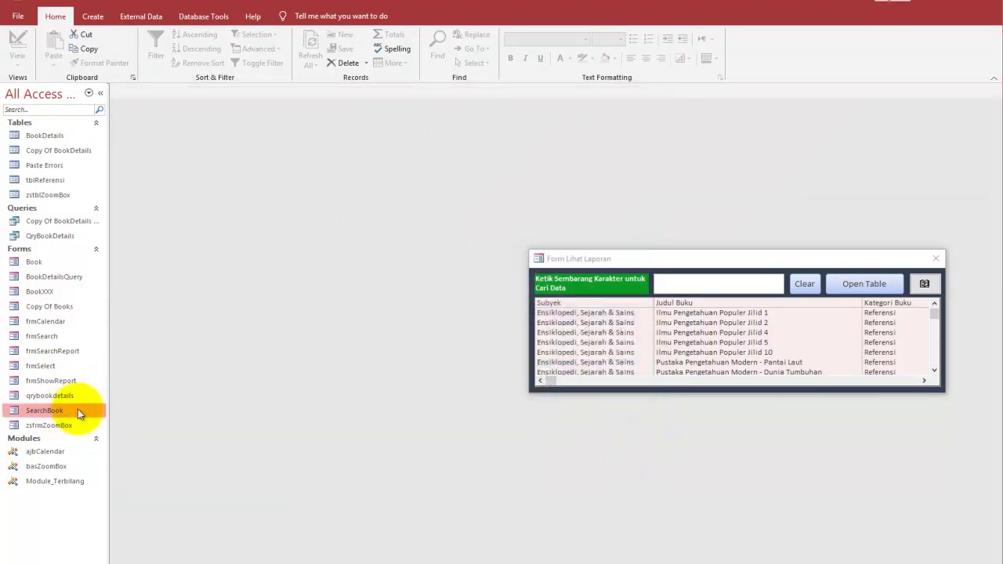
pyautogui.click(532, 145)
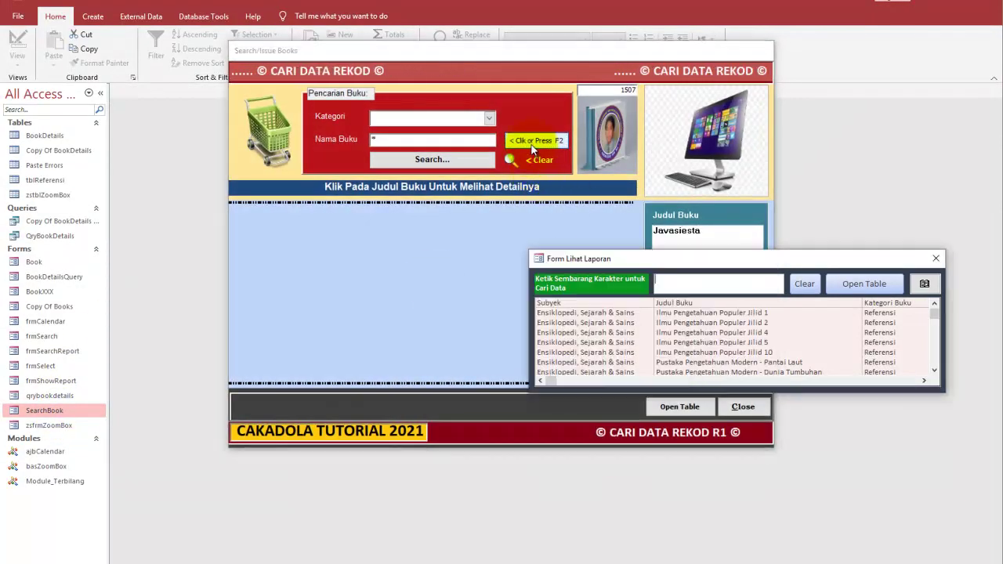
pyautogui.moveTo(935, 313); pyautogui.dragTo(932, 351)
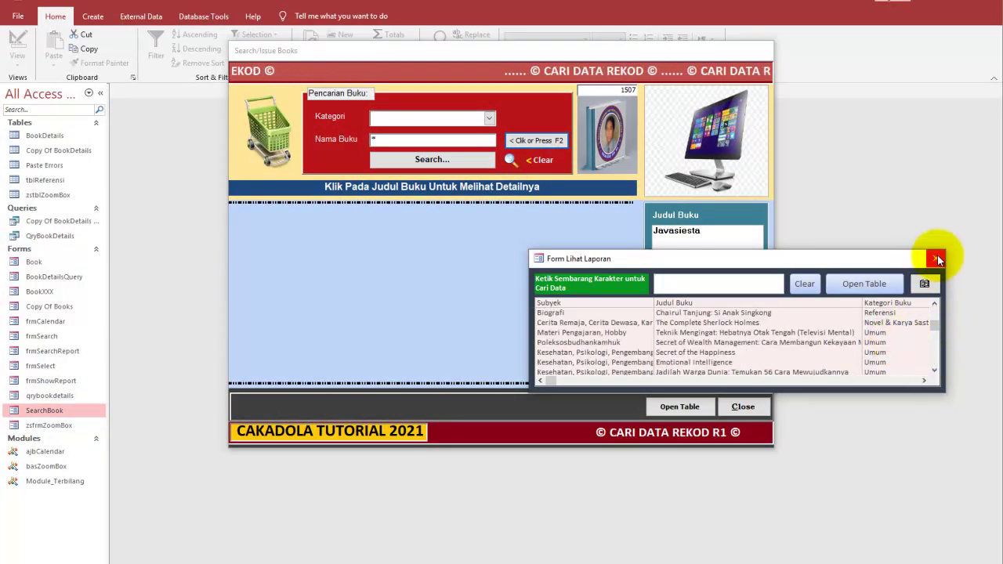
pyautogui.doubleClick(867, 342)
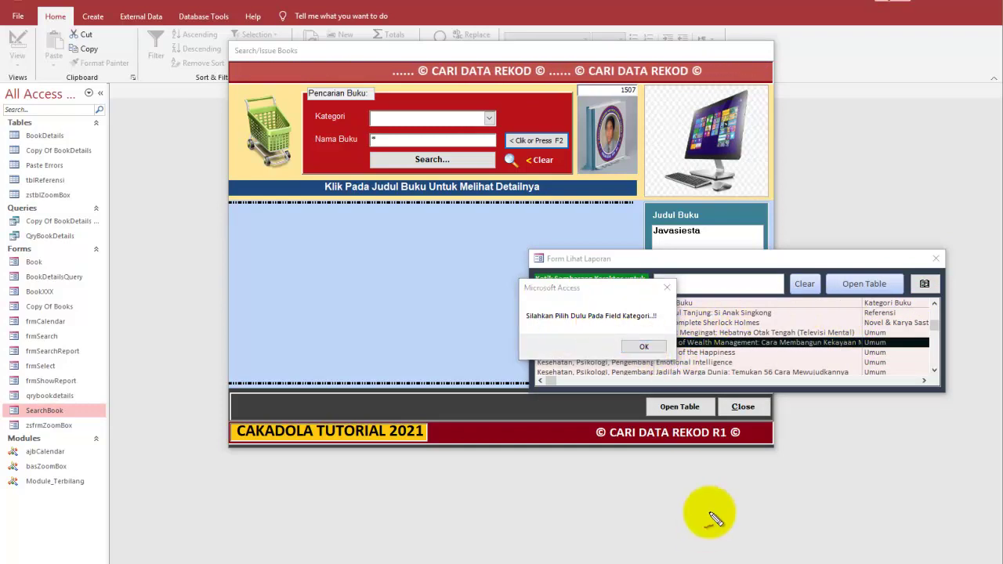
# Annotate the search form, circling Kategori and labelling result columns Title, Subject and category.
pyautogui.click(465, 133)
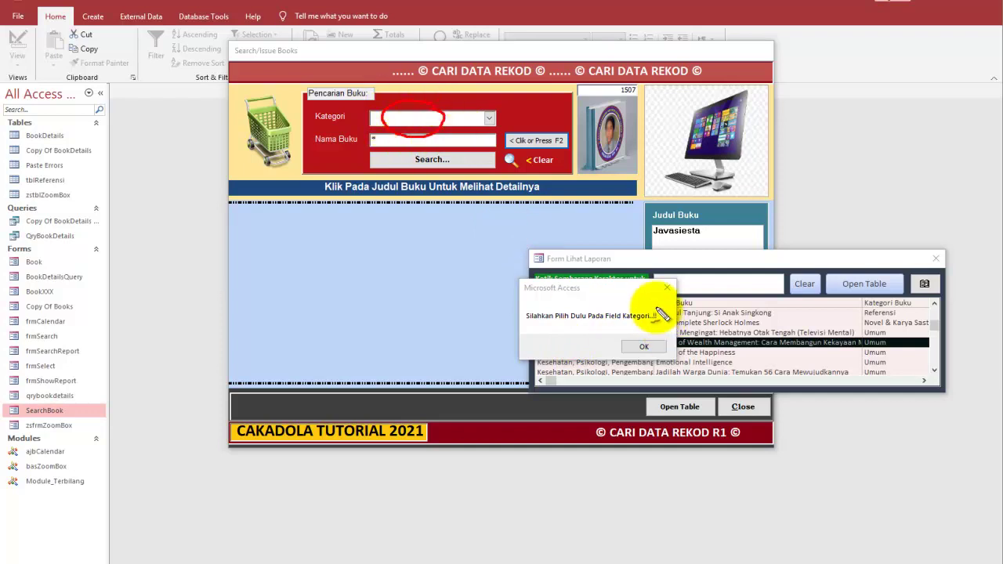
pyautogui.moveTo(663, 315); pyautogui.dragTo(659, 308)
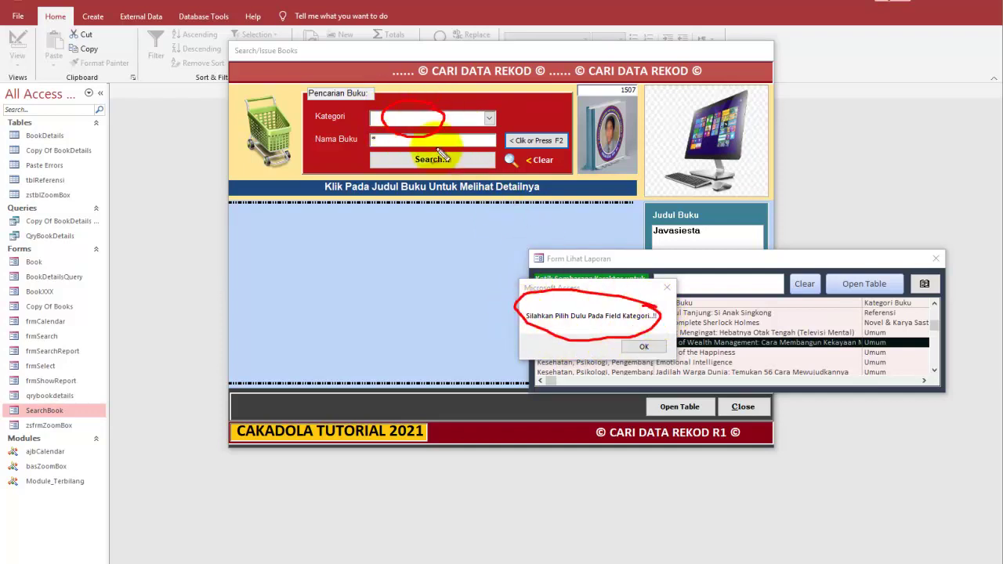
pyautogui.moveTo(409, 131); pyautogui.dragTo(544, 304)
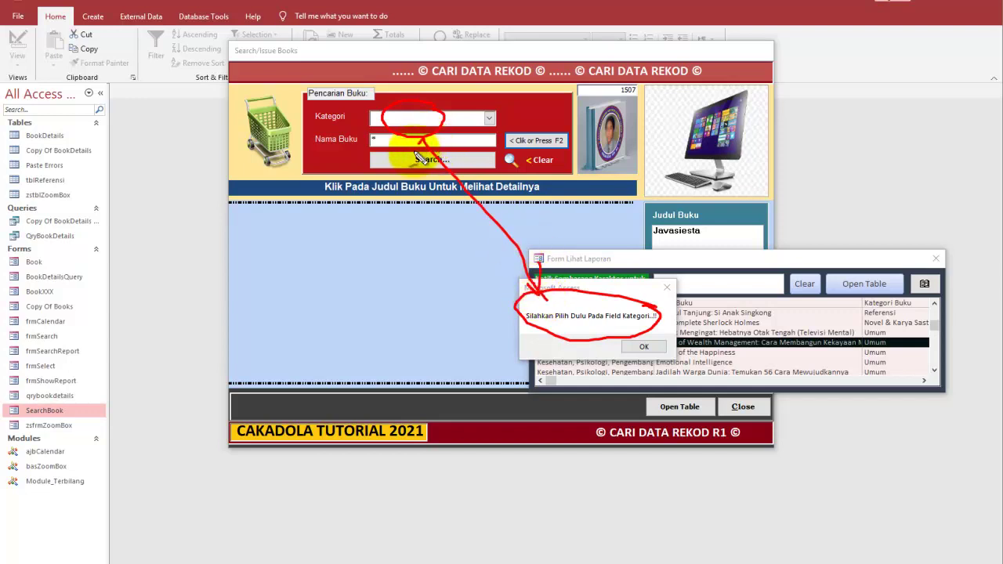
pyautogui.moveTo(322, 208); pyautogui.dragTo(348, 362)
pyautogui.moveTo(496, 207); pyautogui.dragTo(510, 384)
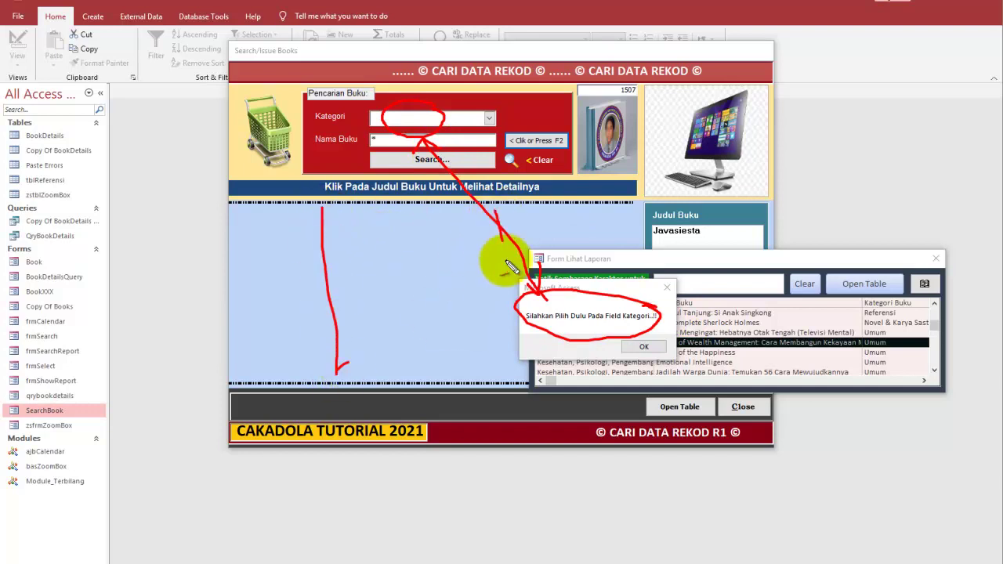
pyautogui.moveTo(258, 243); pyautogui.dragTo(275, 226)
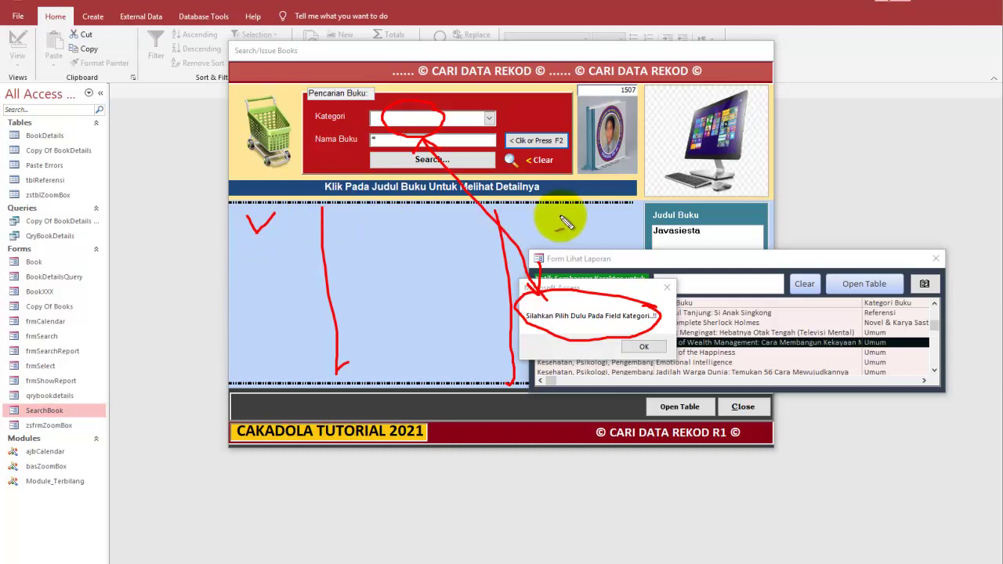
pyautogui.moveTo(398, 208); pyautogui.dragTo(445, 202)
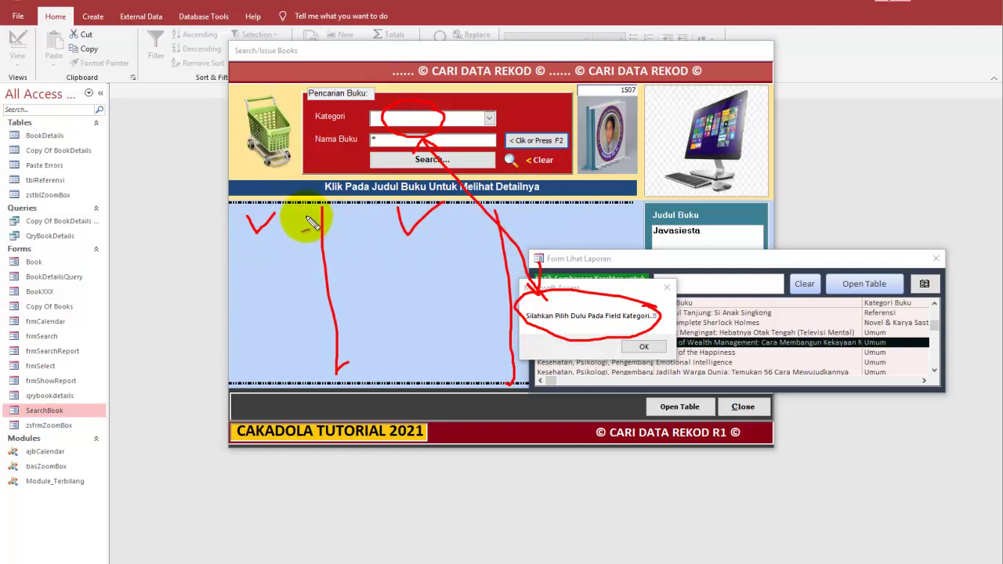
pyautogui.moveTo(252, 262)
pyautogui.mouseDown()
pyautogui.moveTo(254, 287)
pyautogui.moveTo(292, 291)
pyautogui.mouseUp()
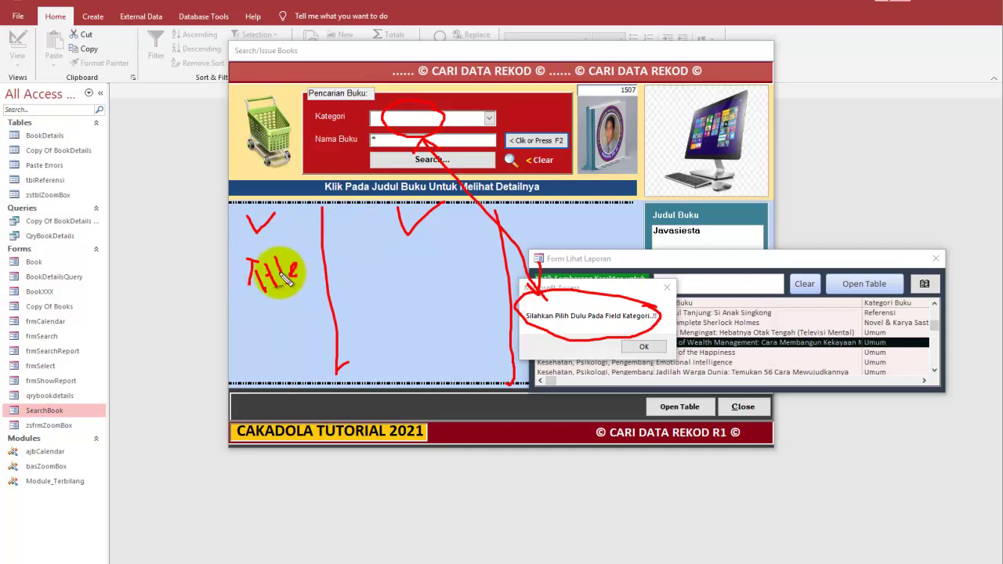
pyautogui.moveTo(386, 261)
pyautogui.mouseDown()
pyautogui.moveTo(395, 308)
pyautogui.moveTo(412, 287)
pyautogui.moveTo(444, 293)
pyautogui.moveTo(454, 276)
pyautogui.mouseUp()
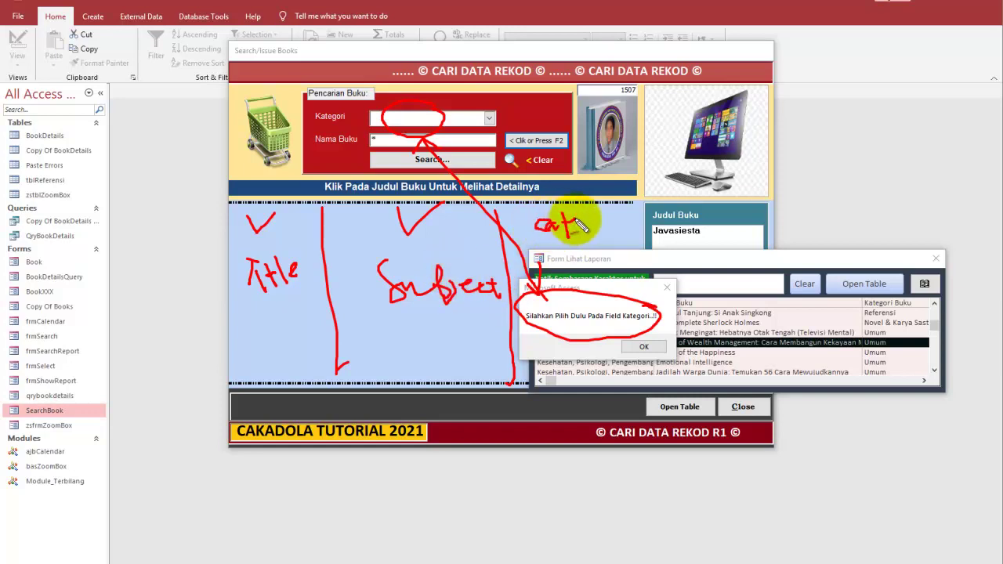
pyautogui.moveTo(608, 233); pyautogui.dragTo(627, 259)
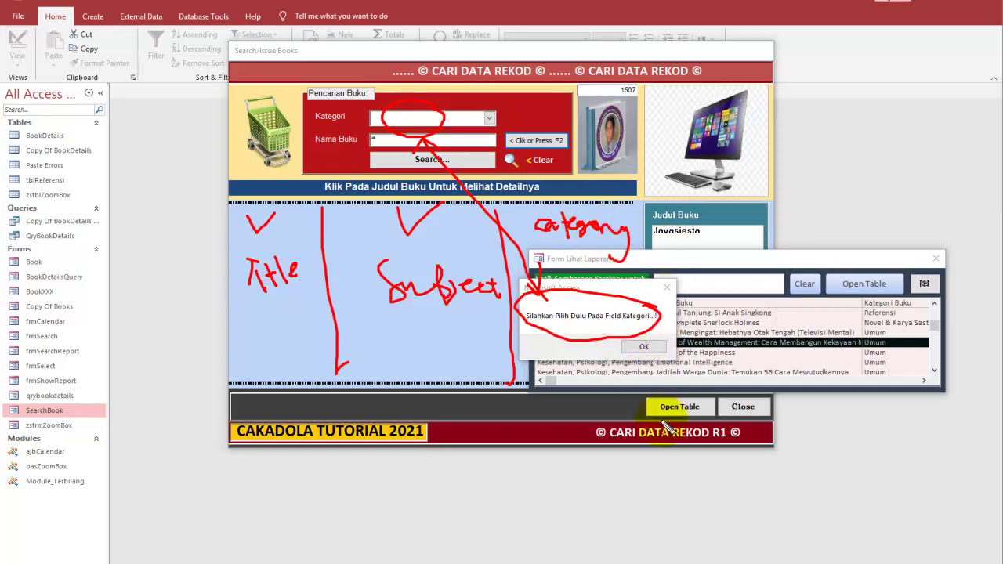
# Mark the Kategori Buku and Judul Buku report columns, erase the drawings, and dismiss the warning.
pyautogui.moveTo(933, 294)
pyautogui.mouseDown()
pyautogui.moveTo(867, 307)
pyautogui.moveTo(878, 297)
pyautogui.mouseUp()
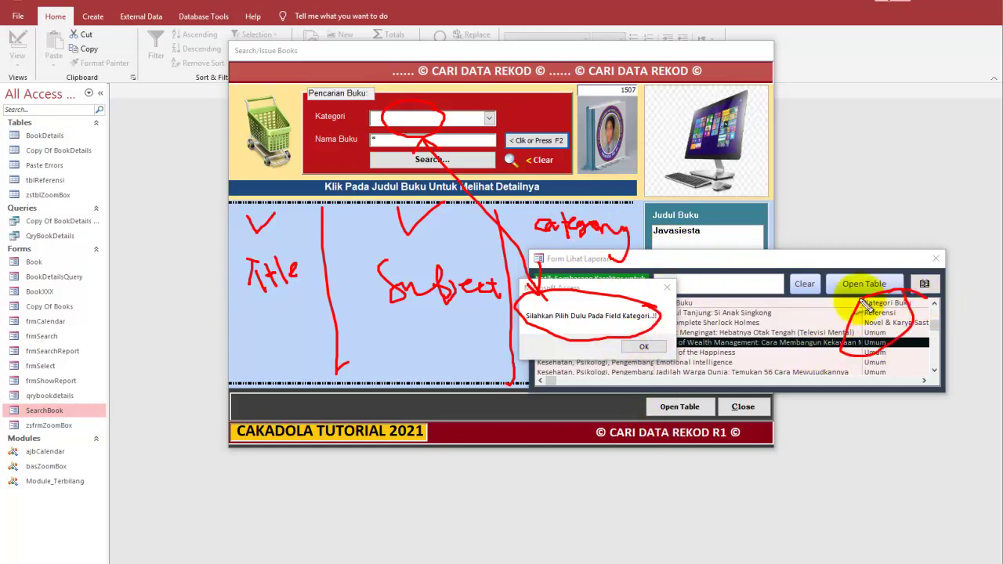
pyautogui.moveTo(703, 295)
pyautogui.mouseDown()
pyautogui.moveTo(690, 302)
pyautogui.moveTo(683, 343)
pyautogui.mouseUp()
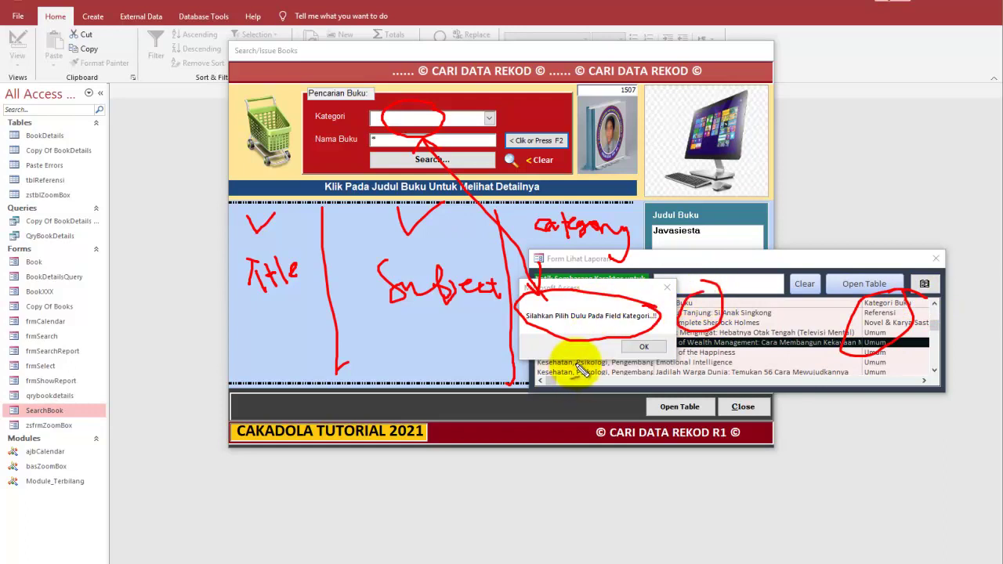
pyautogui.moveTo(739, 323); pyautogui.dragTo(783, 276)
pyautogui.moveTo(593, 364); pyautogui.dragTo(651, 345)
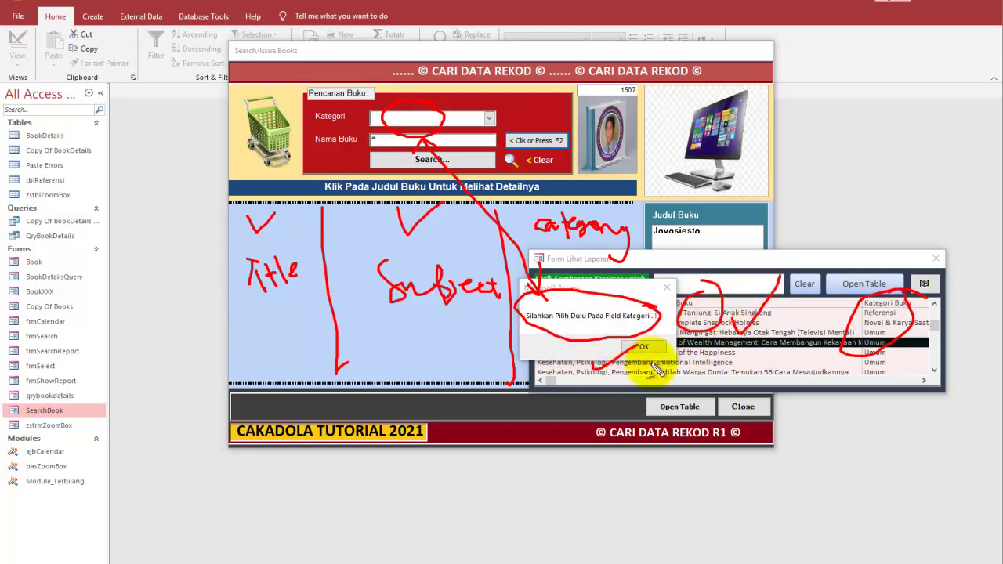
pyautogui.press('Escape')
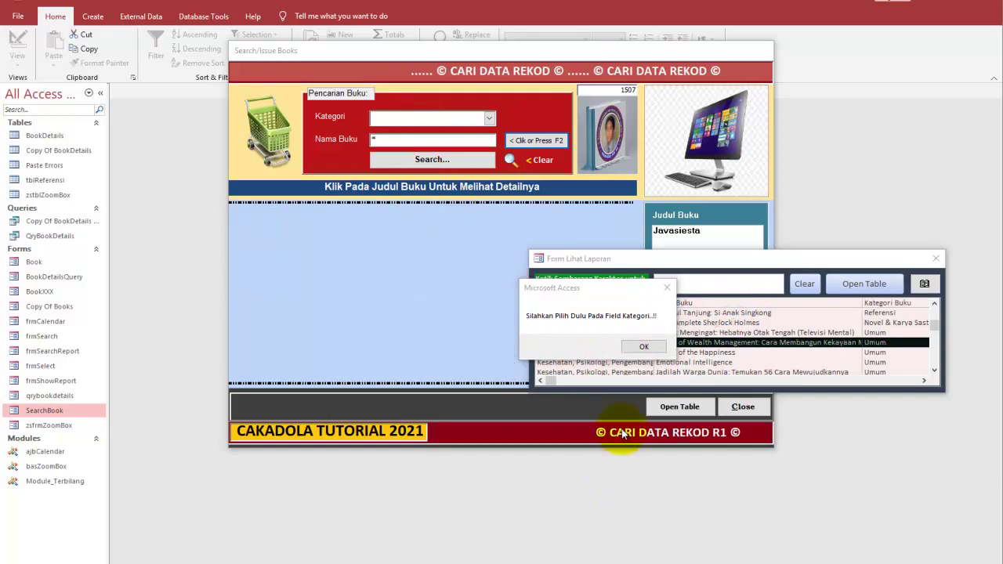
pyautogui.click(641, 347)
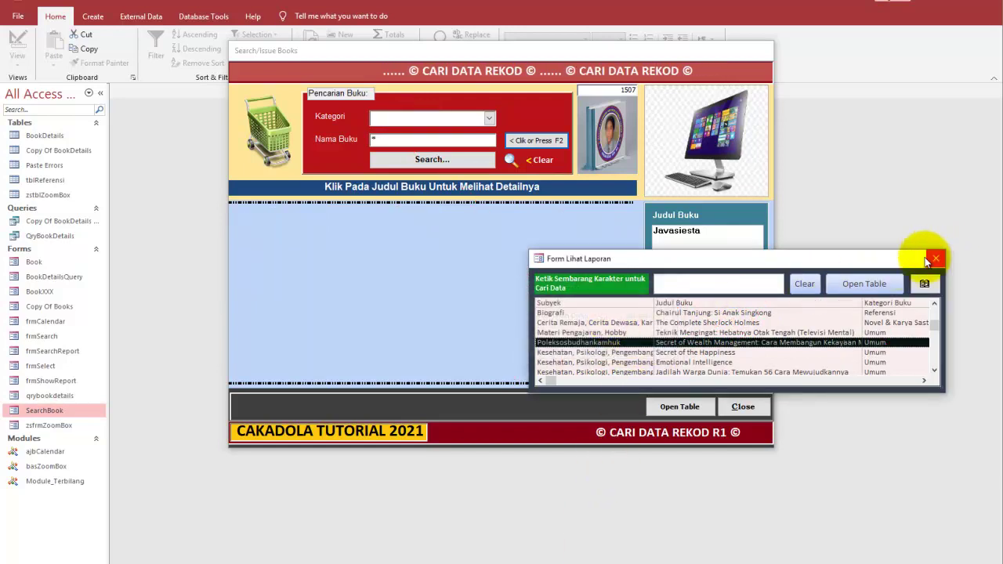
# Set Kategori to BookCategory on the Search/Issue Books form.
pyautogui.click(488, 118)
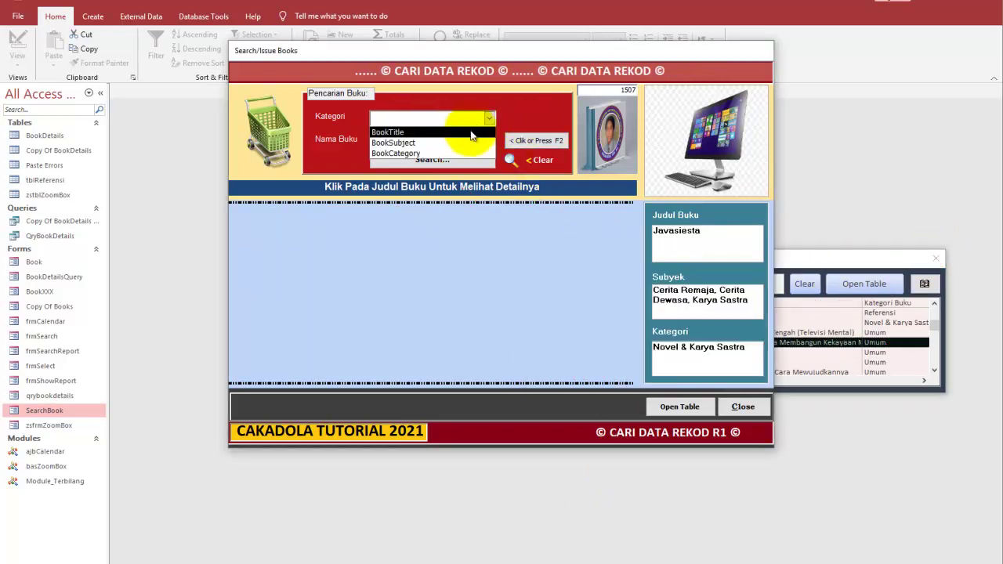
pyautogui.click(468, 154)
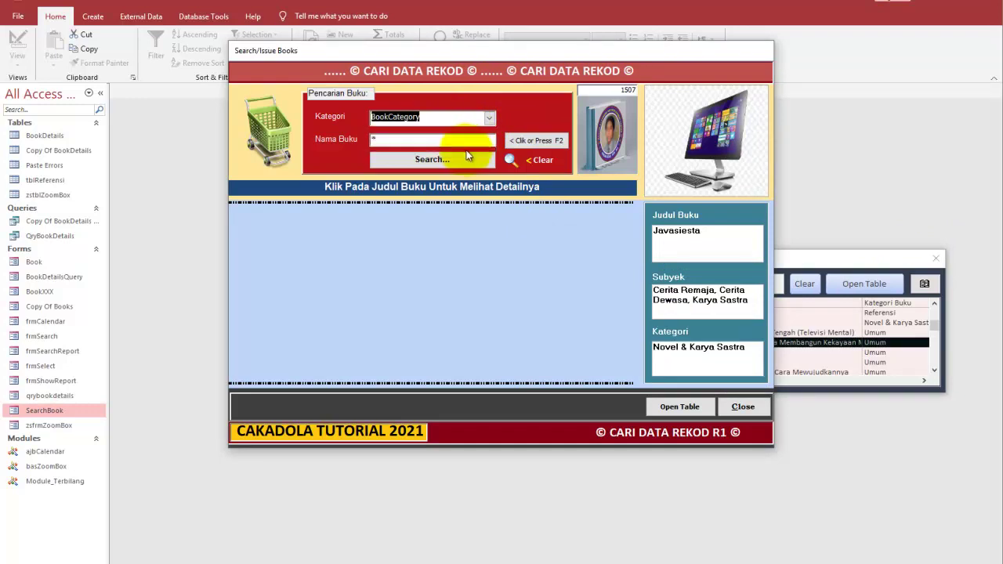
pyautogui.click(788, 287)
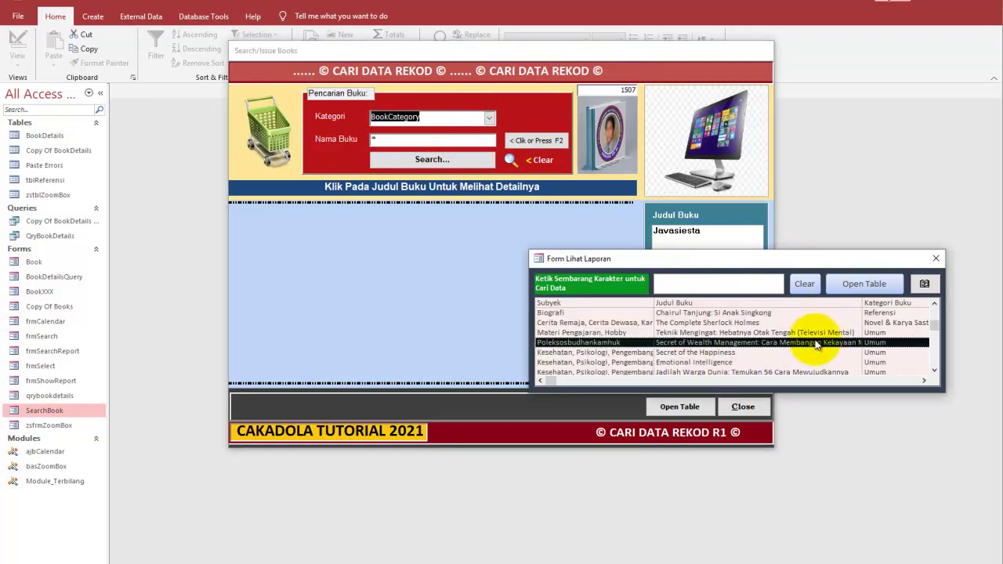
pyautogui.click(411, 307)
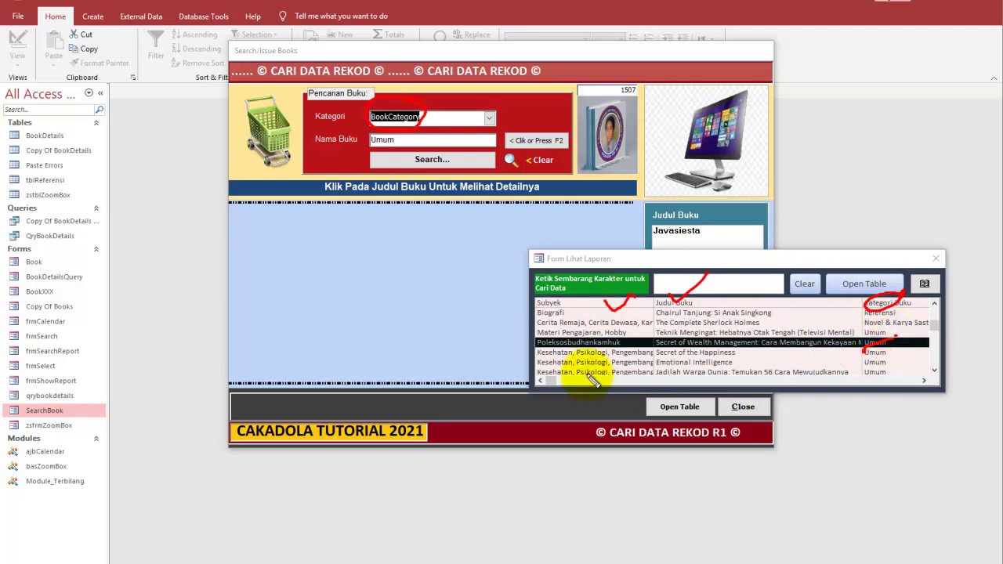
# Annotate how the BookCategory search for Umum maps to the report list's values.
pyautogui.moveTo(596, 343)
pyautogui.mouseDown()
pyautogui.moveTo(901, 341)
pyautogui.moveTo(795, 287)
pyautogui.moveTo(447, 190)
pyautogui.moveTo(431, 161)
pyautogui.mouseUp()
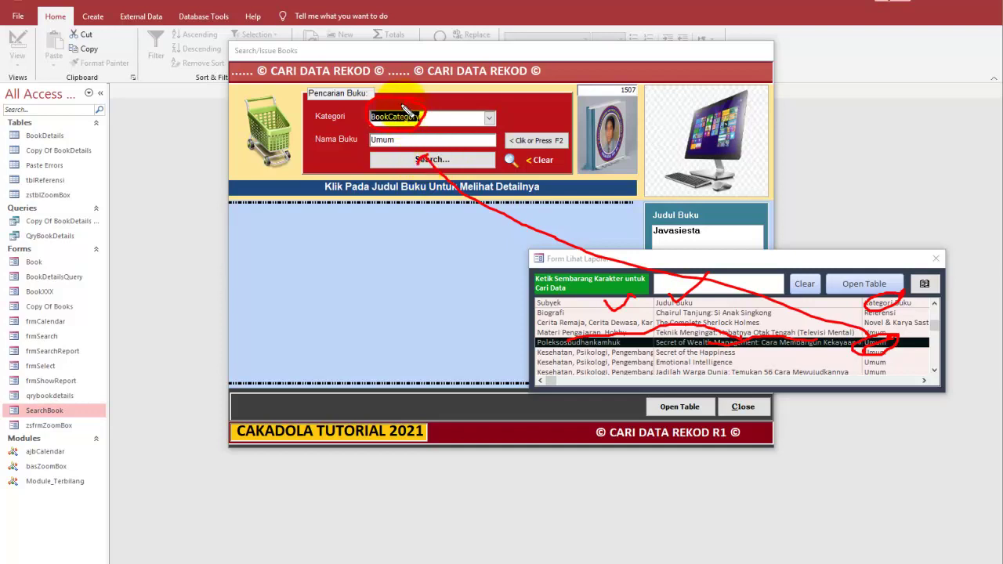
pyautogui.moveTo(560, 289); pyautogui.dragTo(579, 298)
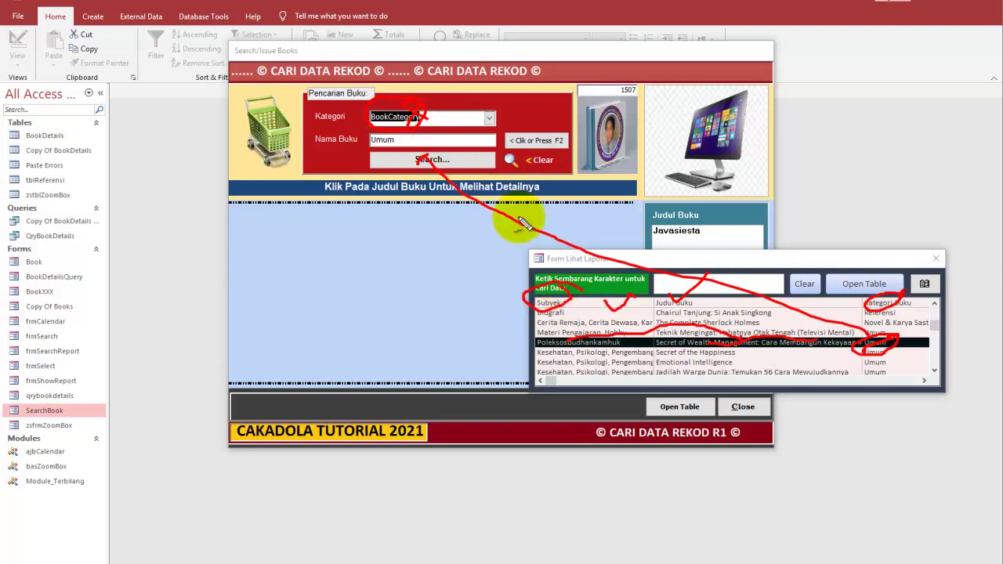
pyautogui.moveTo(578, 350)
pyautogui.mouseDown()
pyautogui.moveTo(537, 365)
pyautogui.moveTo(399, 197)
pyautogui.moveTo(385, 154)
pyautogui.mouseUp()
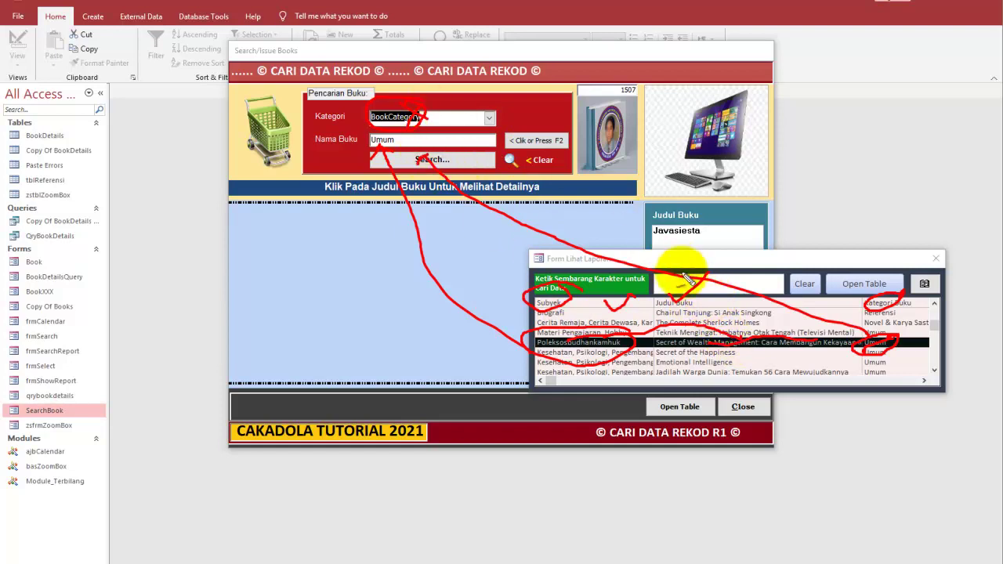
pyautogui.moveTo(674, 282); pyautogui.dragTo(698, 314)
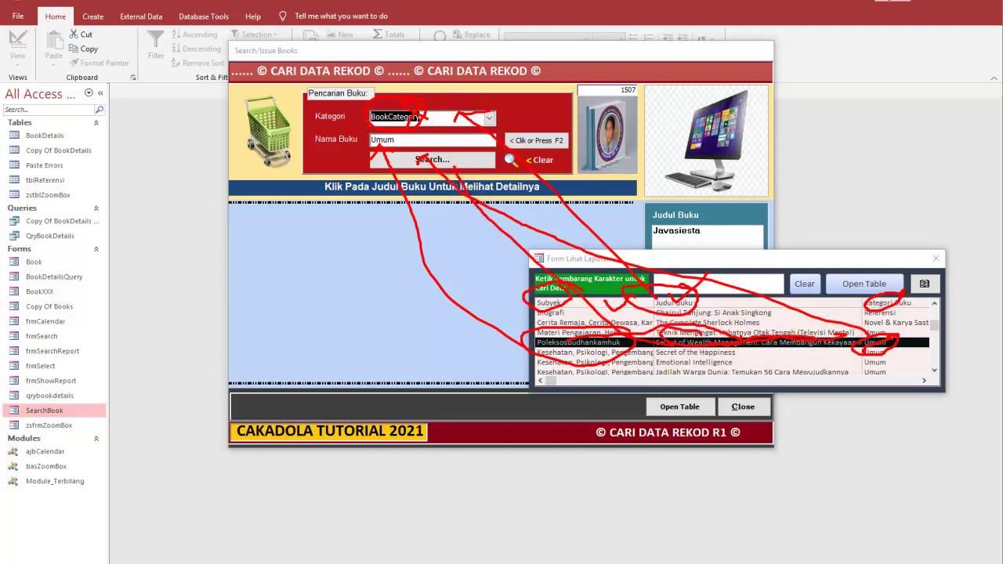
# Bring up the shortcut menu for SearchBook in the navigation pane.
pyautogui.click(336, 155)
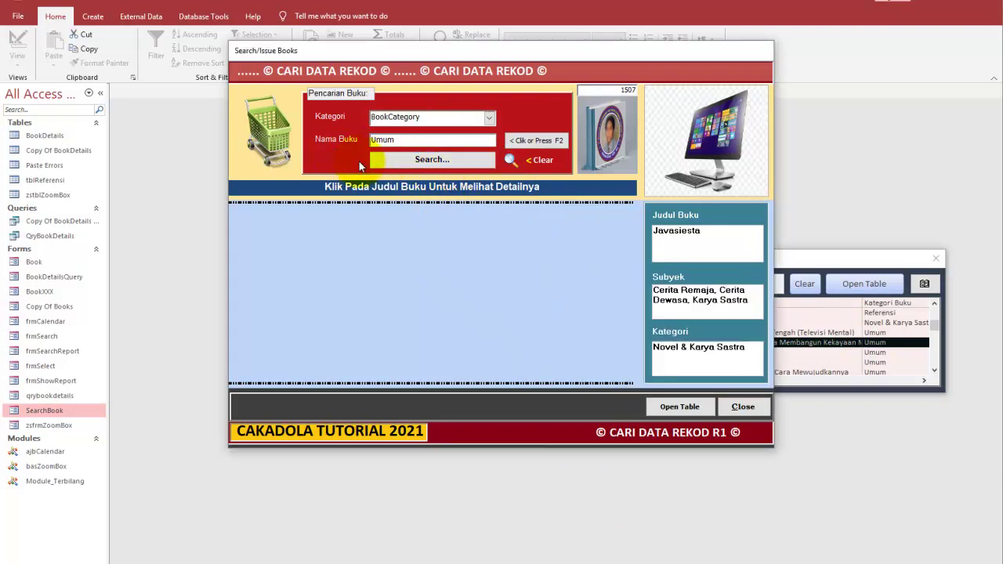
pyautogui.rightClick(335, 151)
pyautogui.rightClick(518, 120)
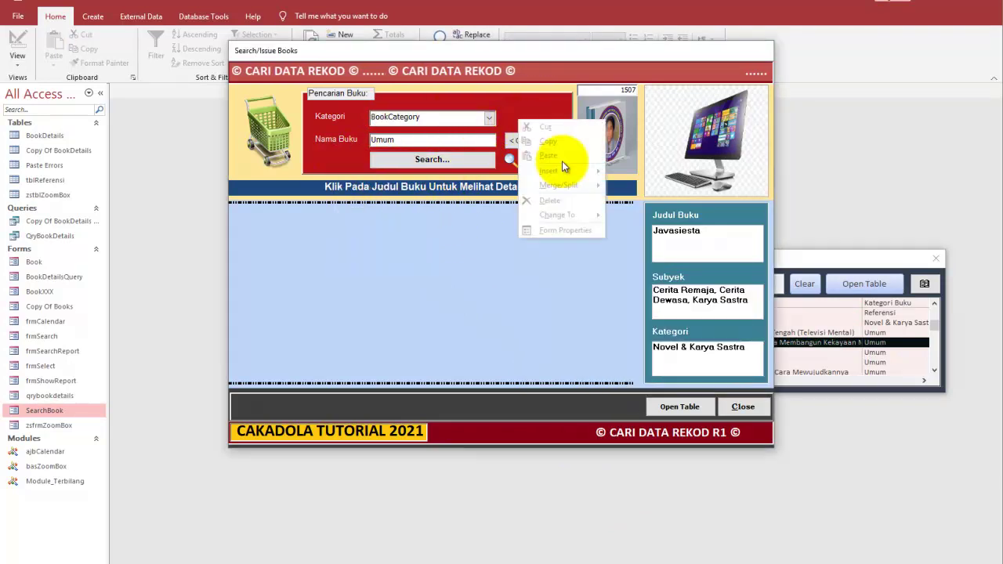
pyautogui.rightClick(535, 100)
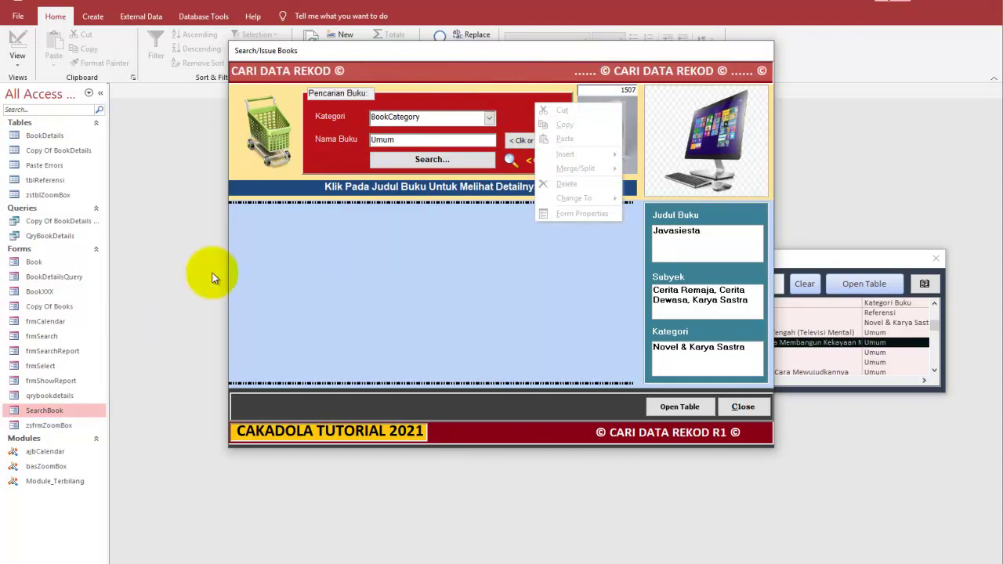
pyautogui.rightClick(66, 412)
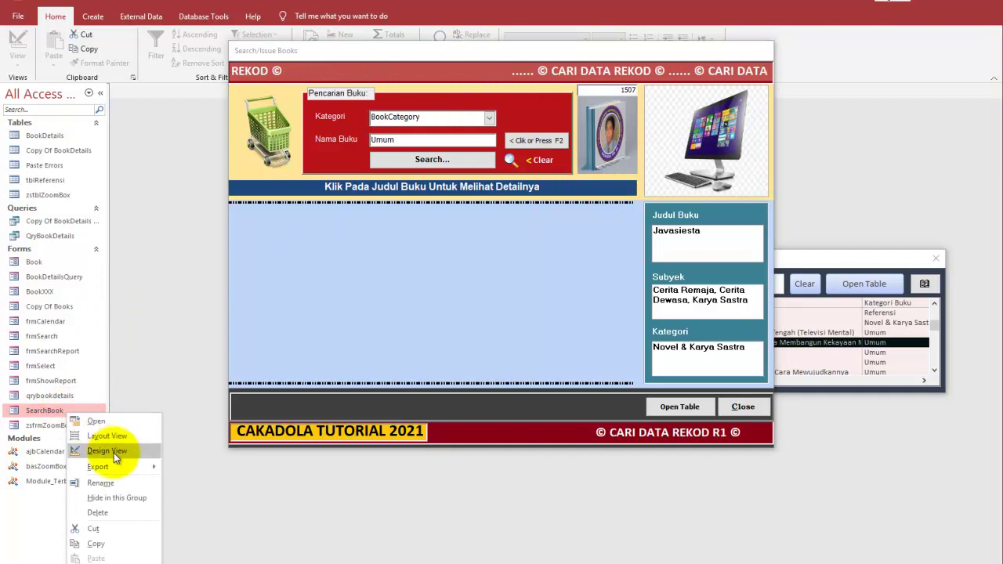
# Open SearchBook in Design View, rename the Nama Buku label to Kriteria, and run the form.
pyautogui.click(106, 451)
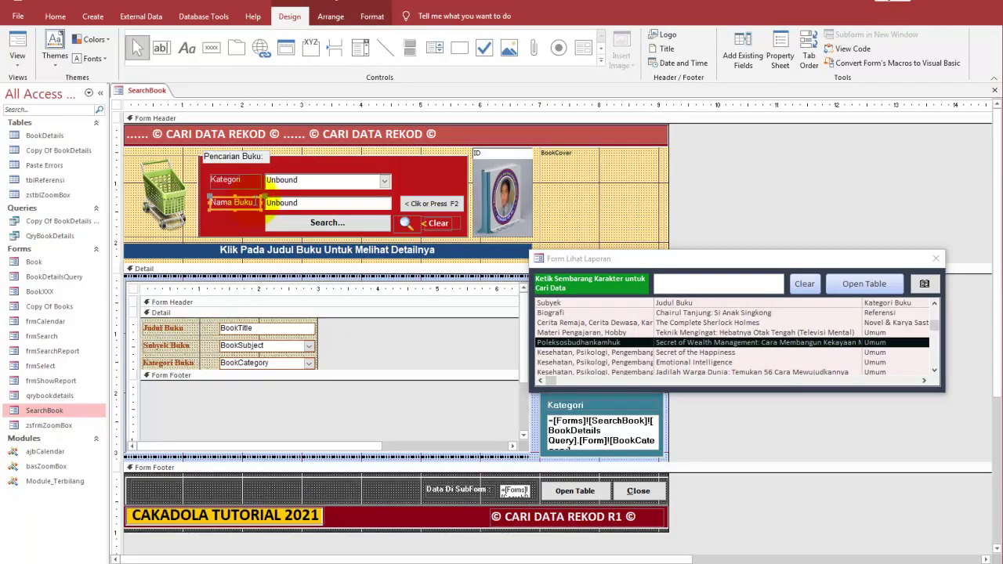
pyautogui.click(253, 203)
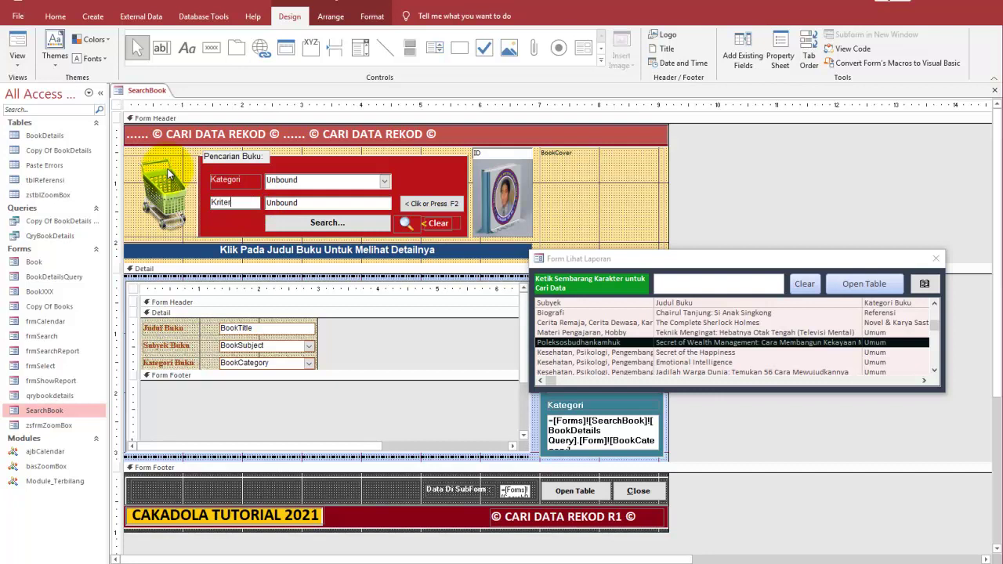
pyautogui.write('Kriteria')
pyautogui.click(19, 37)
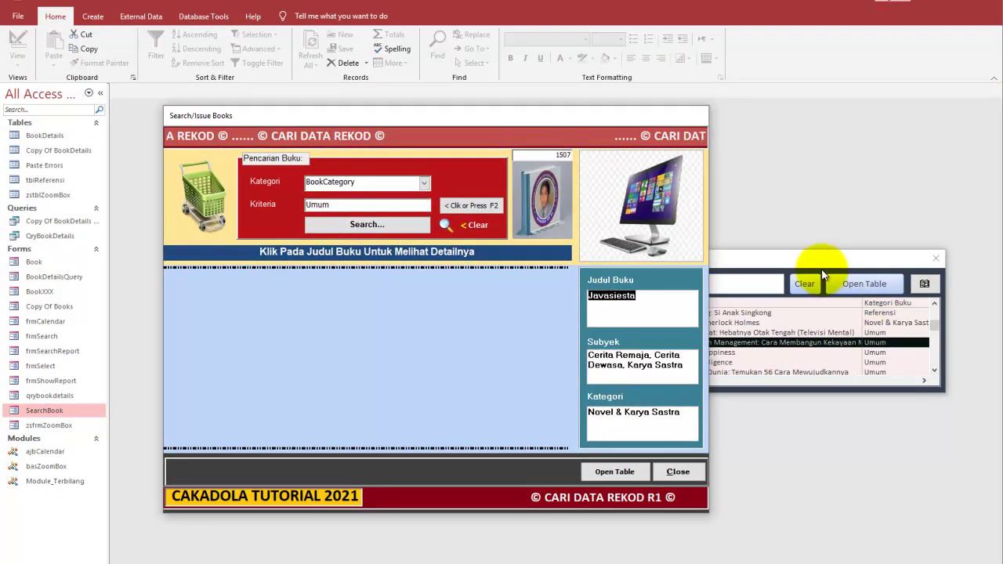
# Close the record-search popup and search for books in the category 'Umum'.
pyautogui.moveTo(807, 264); pyautogui.dragTo(643, 287)
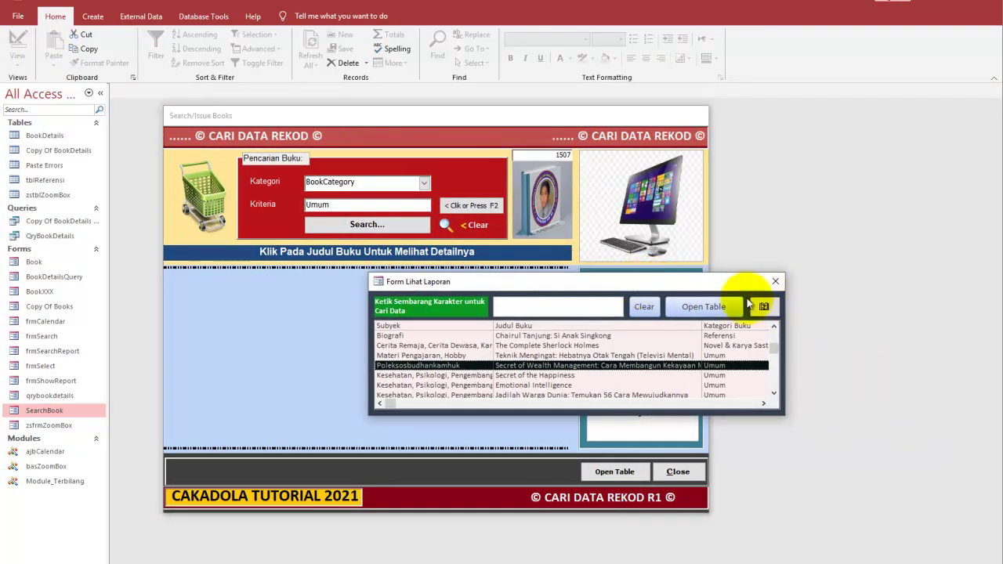
pyautogui.click(775, 281)
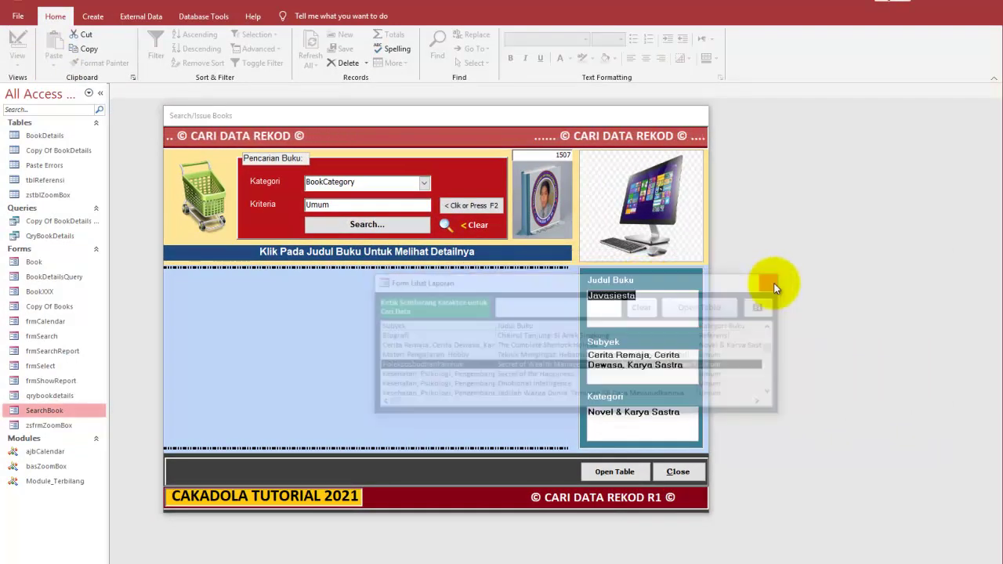
pyautogui.click(402, 225)
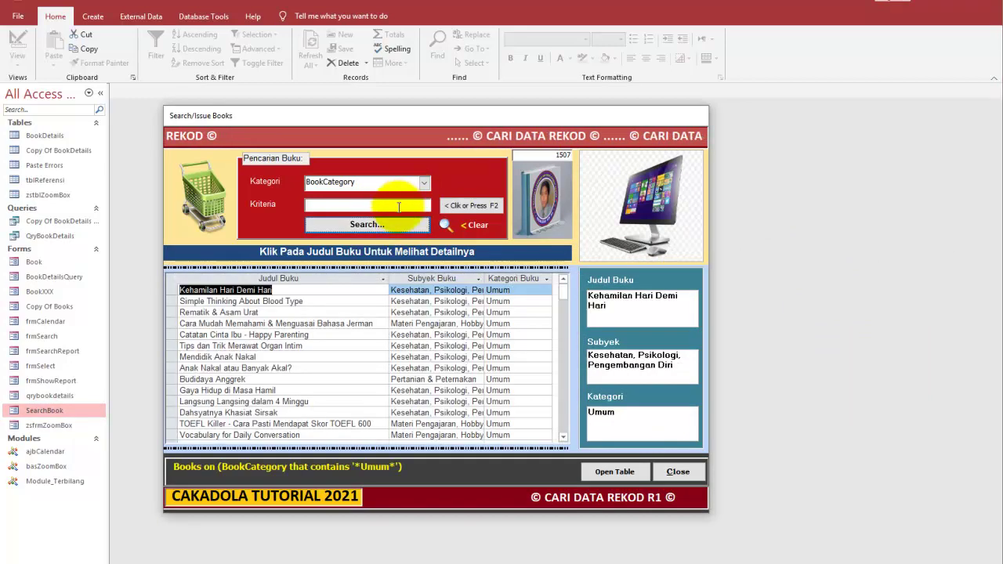
# Search by BookTitle for 'lan' and show the Untuk Pemula Langsung book's details.
pyautogui.click(424, 181)
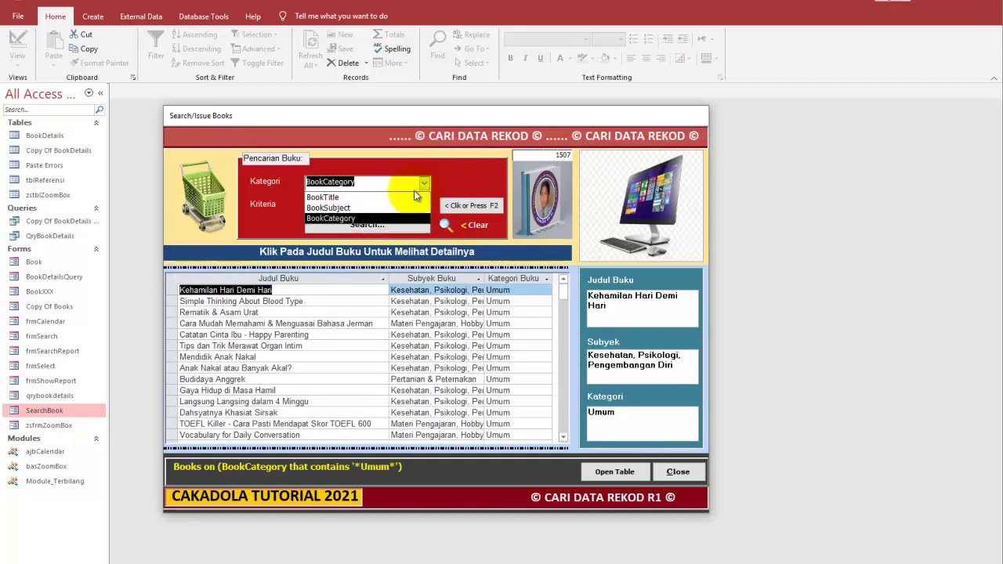
pyautogui.click(407, 198)
pyautogui.write('*lansung')
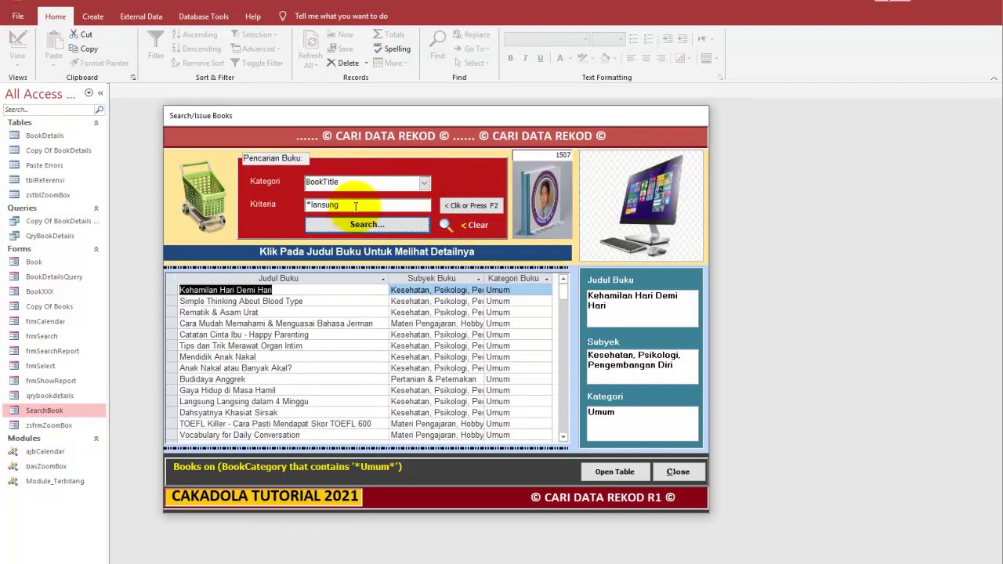
pyautogui.press('F2')
pyautogui.write('lan')
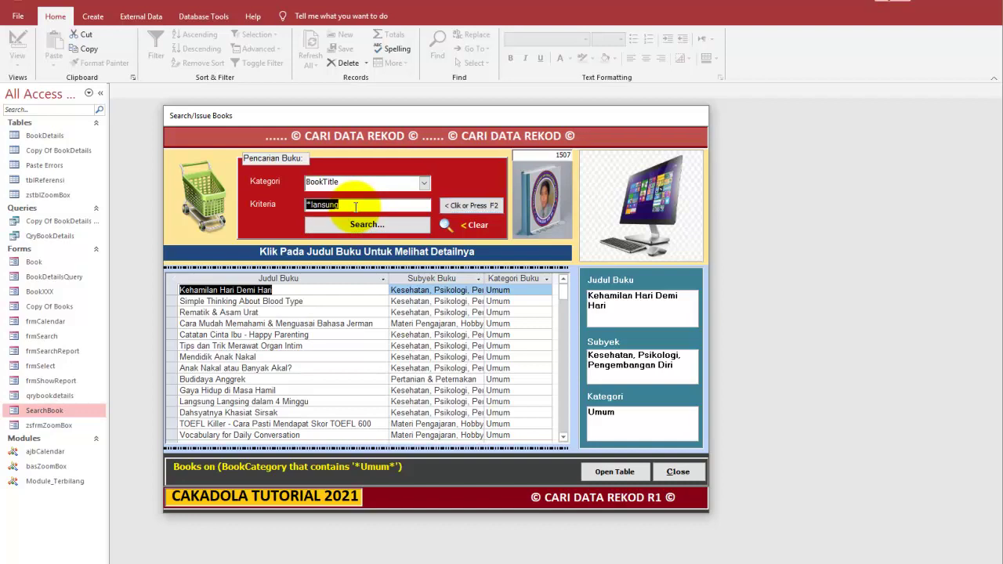
pyautogui.press('Tab')
pyautogui.click(387, 226)
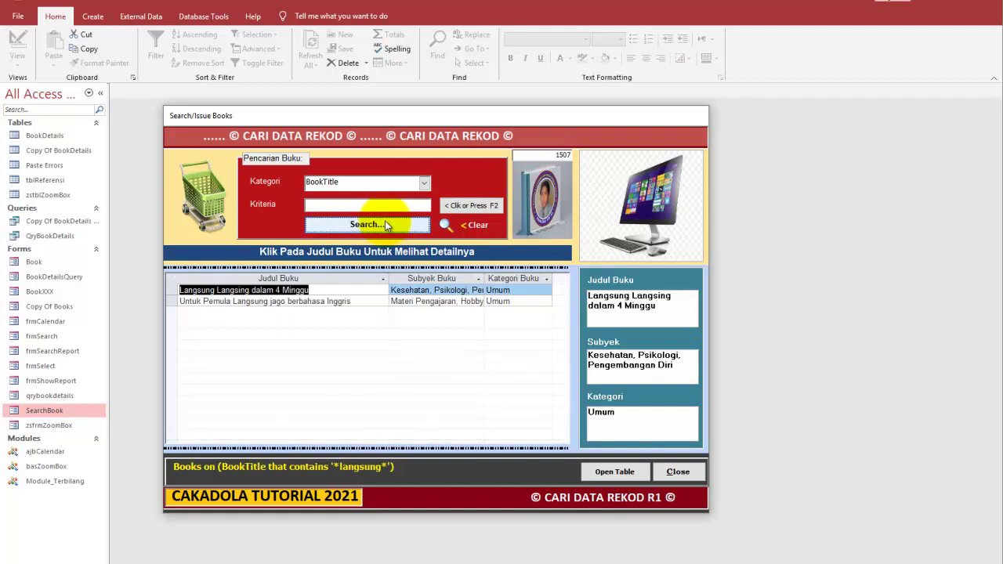
pyautogui.click(239, 302)
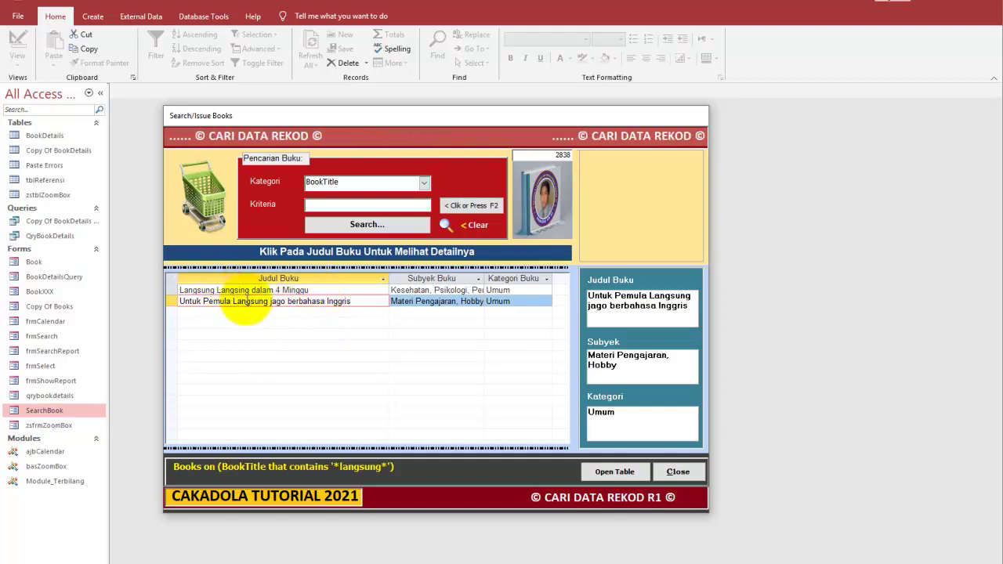
# Test an empty search, dismiss its warning, and clear the search field choice.
pyautogui.click(384, 225)
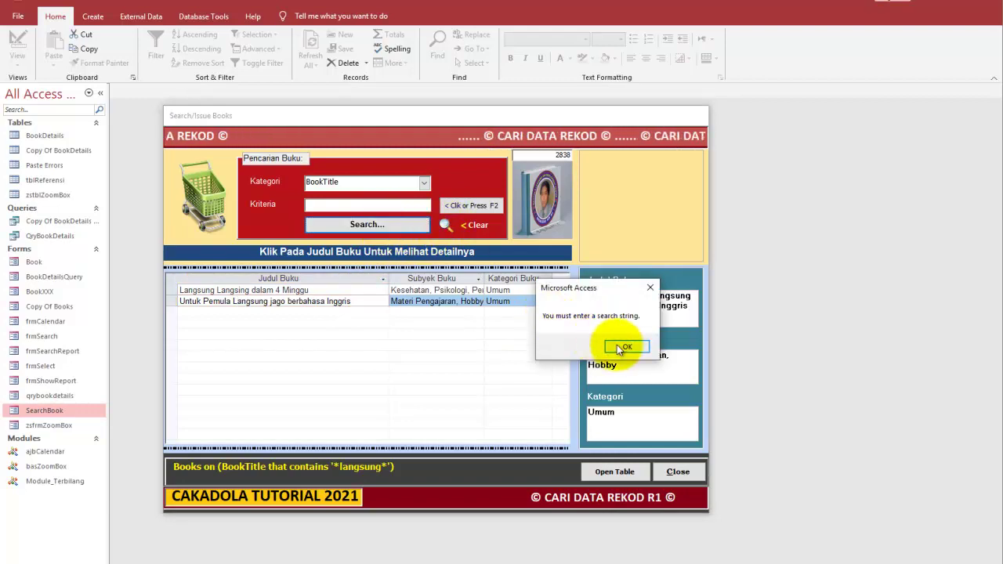
pyautogui.click(627, 344)
pyautogui.click(443, 227)
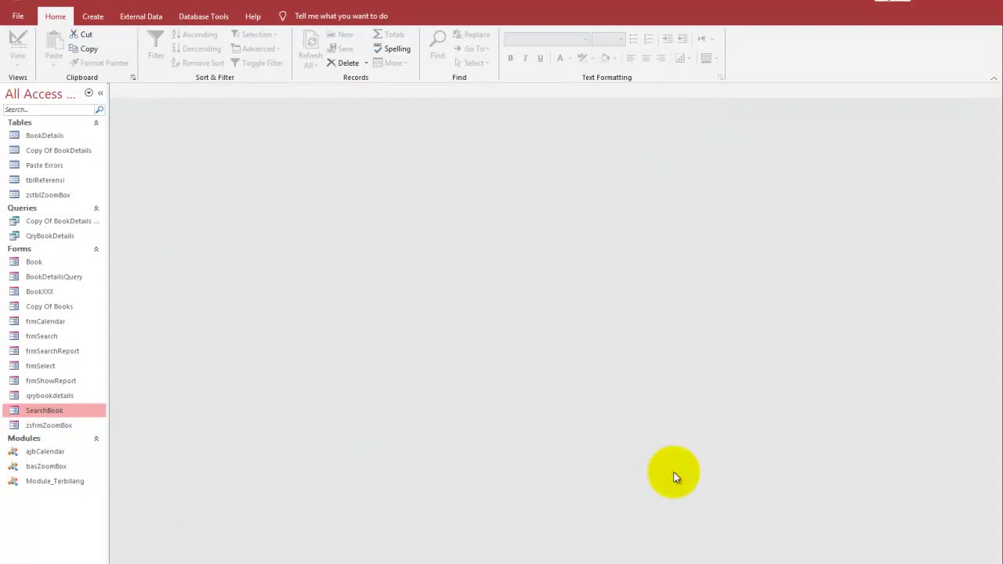
# Close and reopen the SearchBook form, then drag its window into position.
pyautogui.click(677, 473)
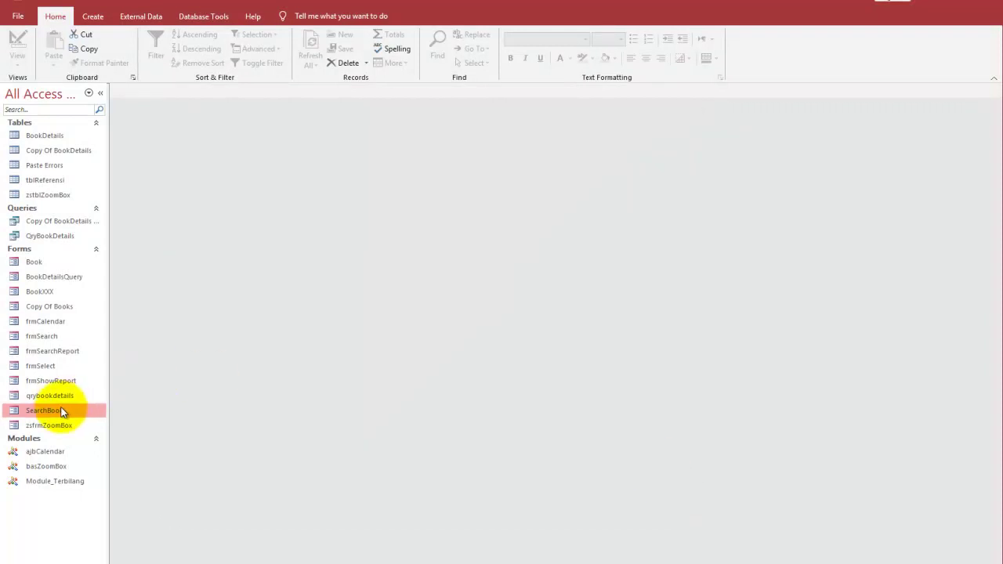
pyautogui.doubleClick(63, 411)
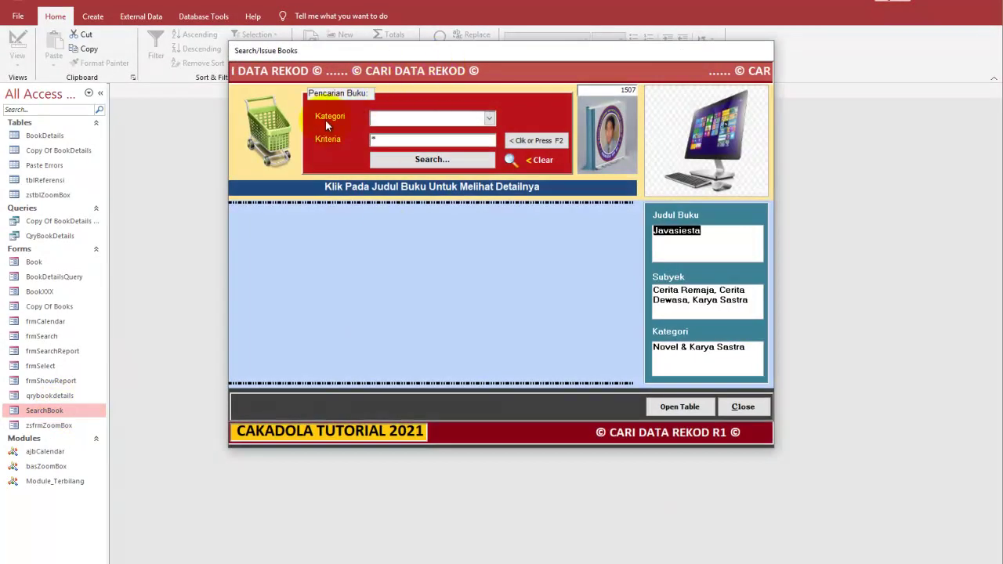
pyautogui.moveTo(382, 50); pyautogui.dragTo(279, 118)
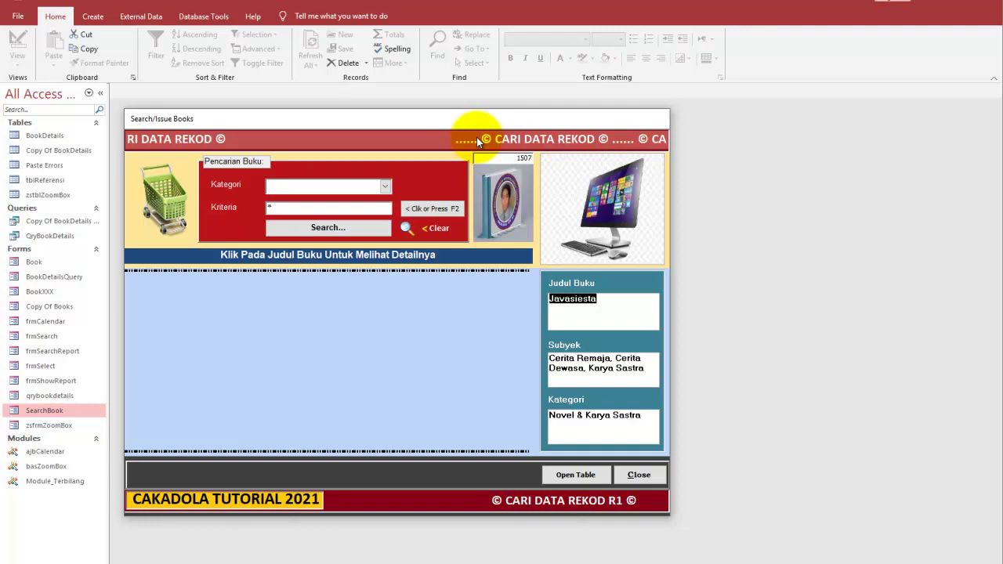
pyautogui.moveTo(514, 119); pyautogui.dragTo(520, 118)
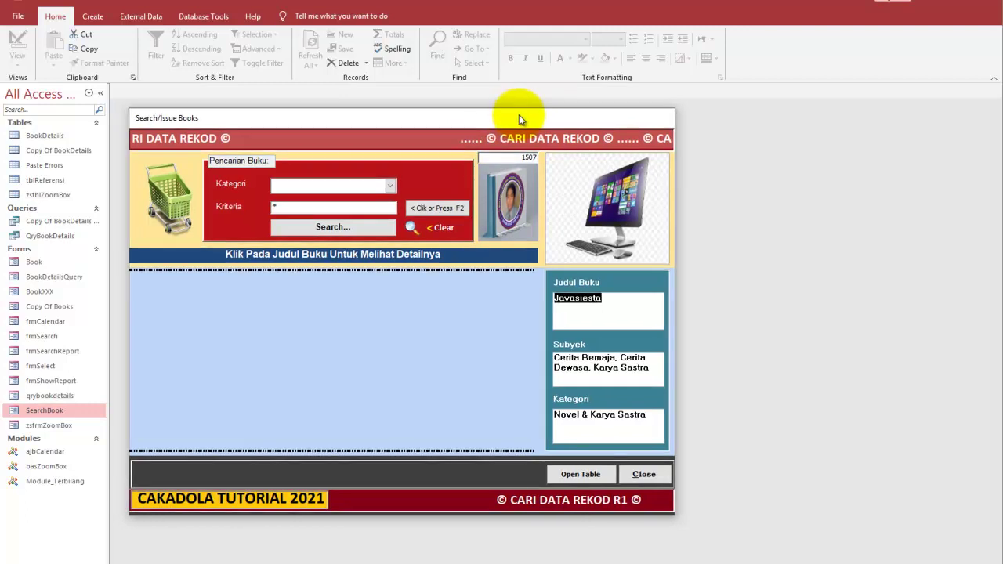
pyautogui.moveTo(447, 119); pyautogui.dragTo(481, 118)
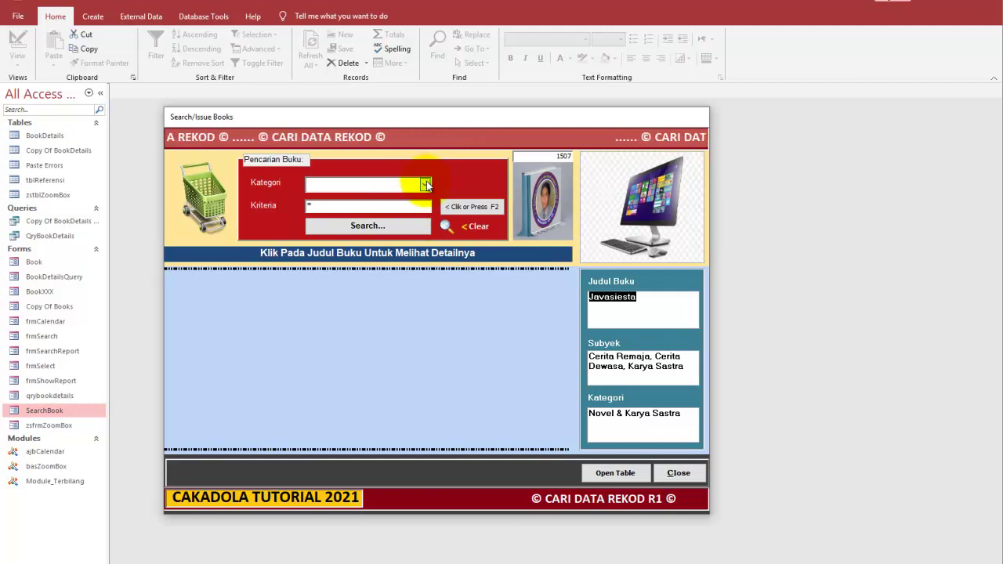
pyautogui.click(619, 474)
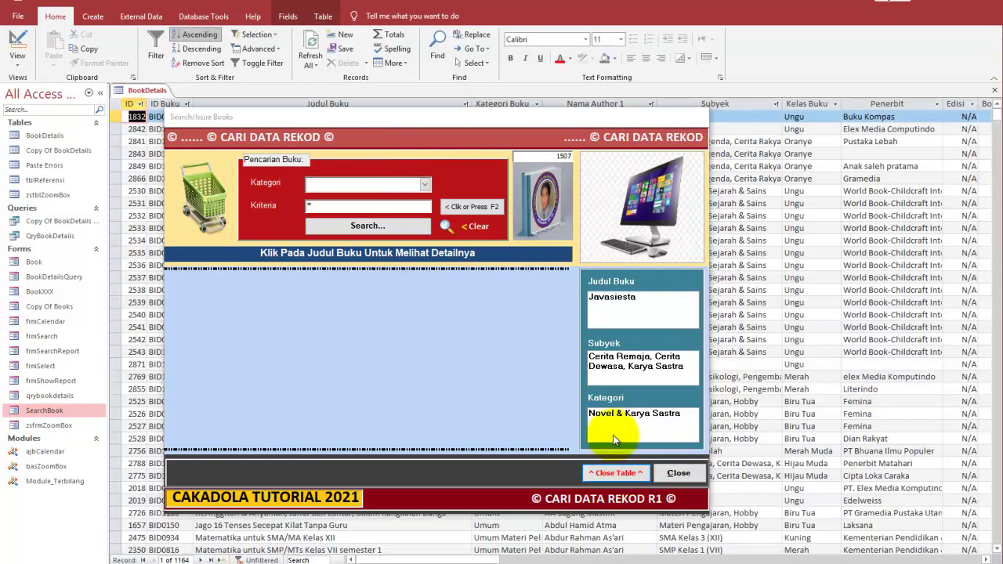
pyautogui.moveTo(435, 116)
pyautogui.mouseDown()
pyautogui.moveTo(606, 127)
pyautogui.moveTo(503, 130)
pyautogui.mouseUp()
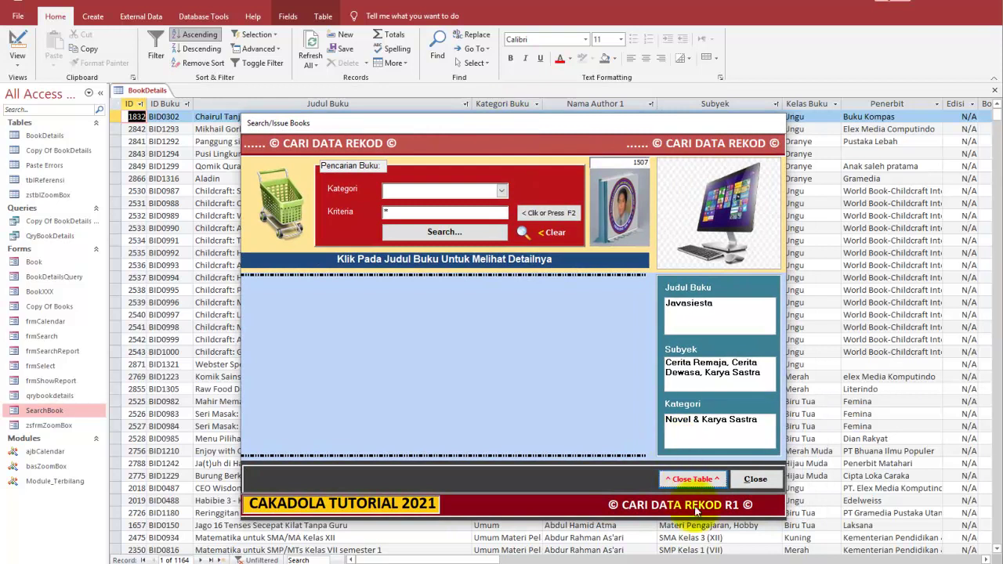
pyautogui.click(689, 481)
pyautogui.click(688, 481)
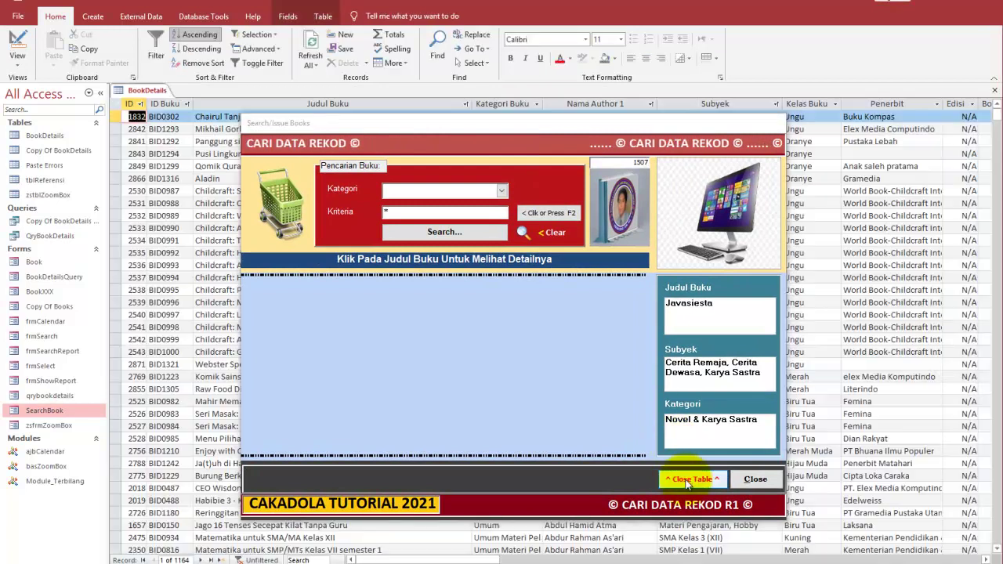
pyautogui.moveTo(541, 121); pyautogui.dragTo(503, 104)
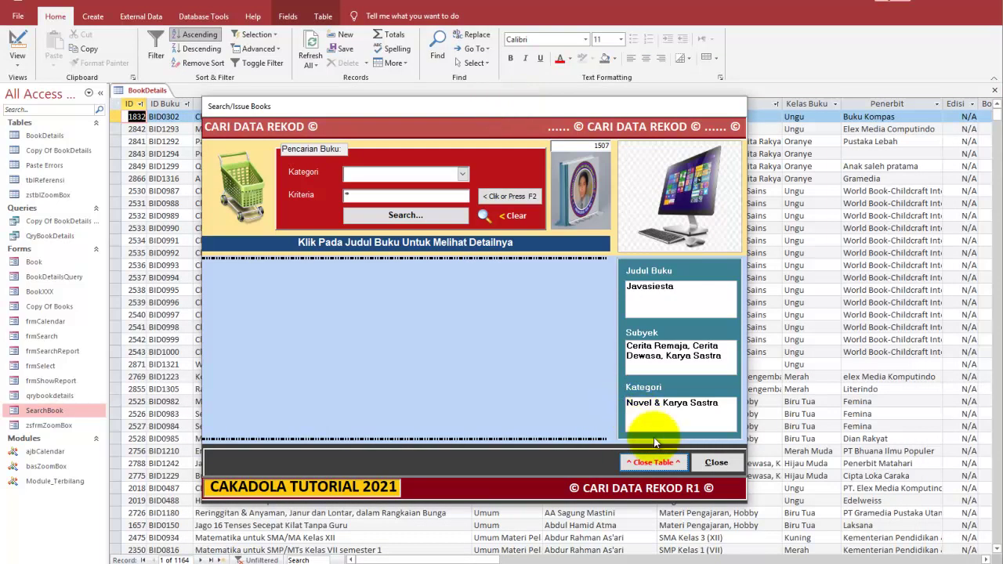
pyautogui.click(656, 463)
pyautogui.click(657, 463)
pyautogui.click(658, 463)
pyautogui.click(659, 464)
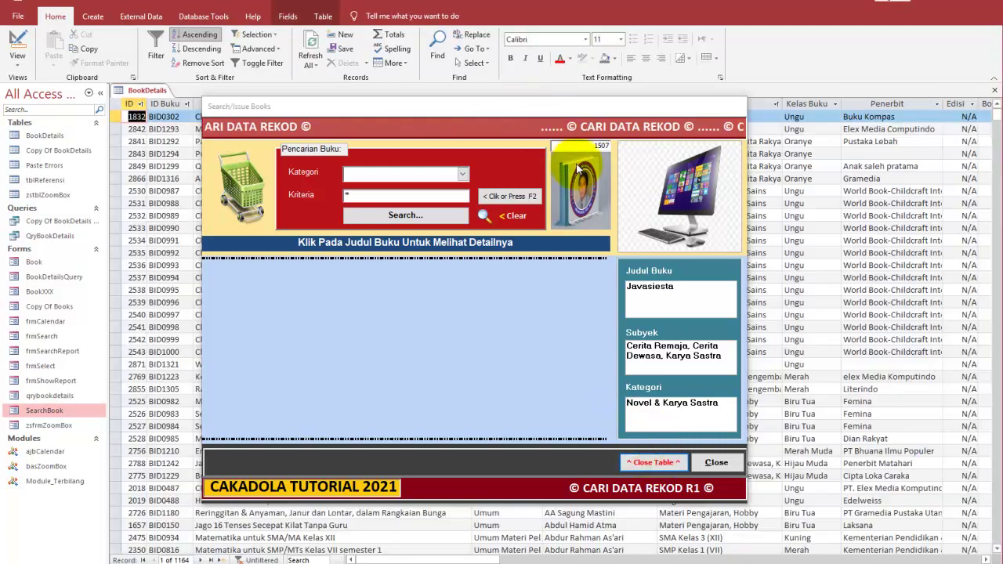
pyautogui.click(644, 462)
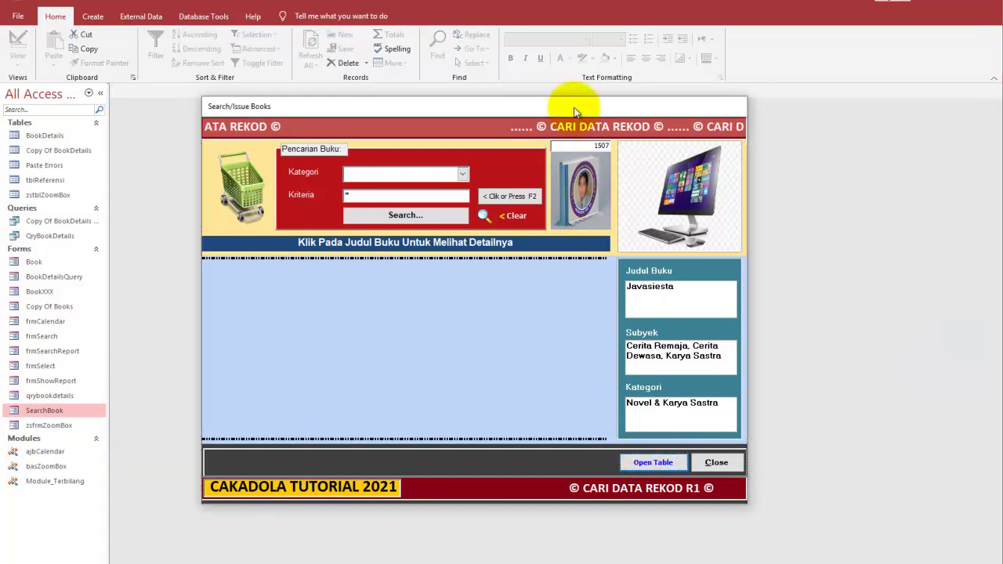
pyautogui.moveTo(575, 110); pyautogui.dragTo(604, 148)
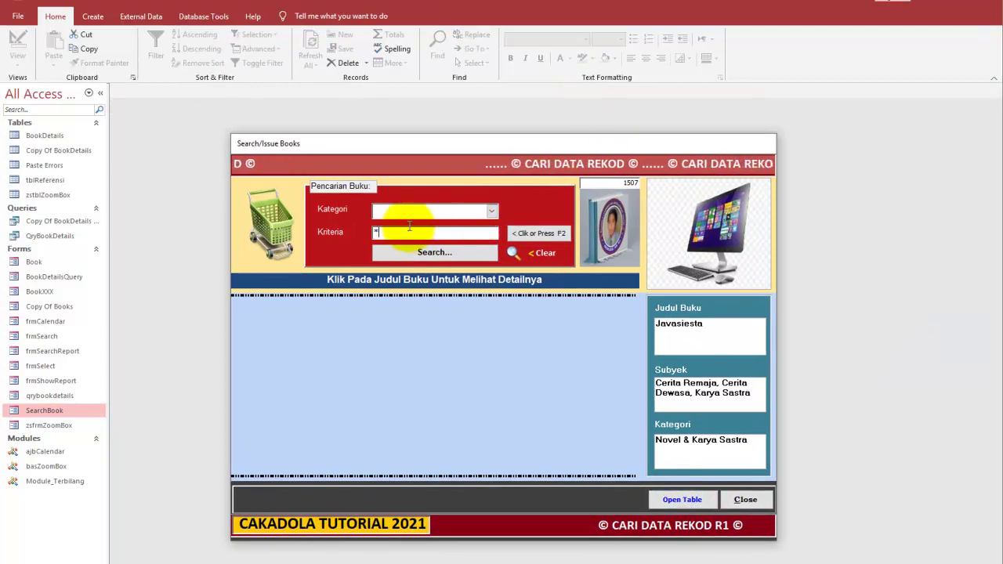
pyautogui.moveTo(429, 146); pyautogui.dragTo(399, 122)
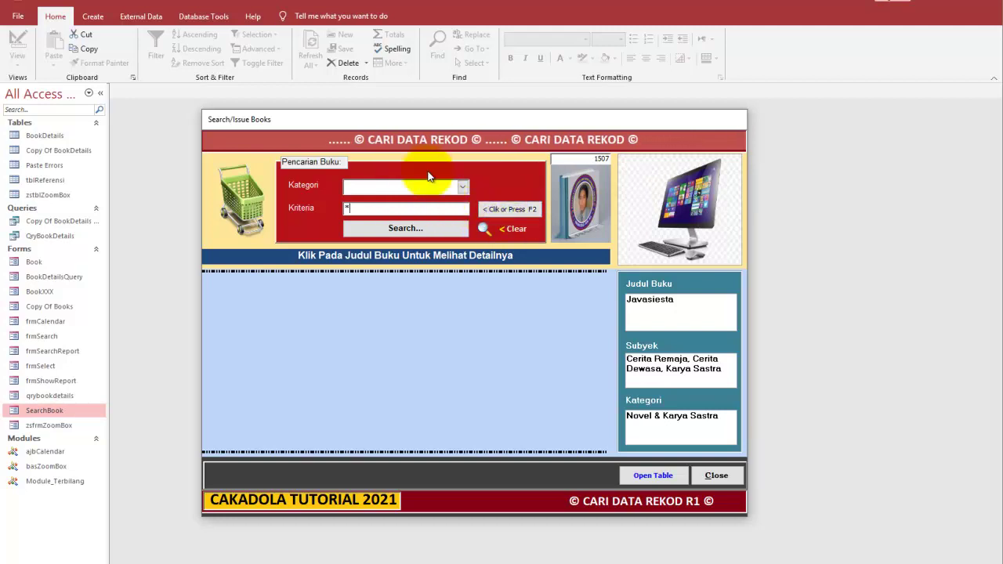
# Bring up the Form Lihat Laporan popup with F2, move it lower, and switch it to Design View.
pyautogui.press('F2')
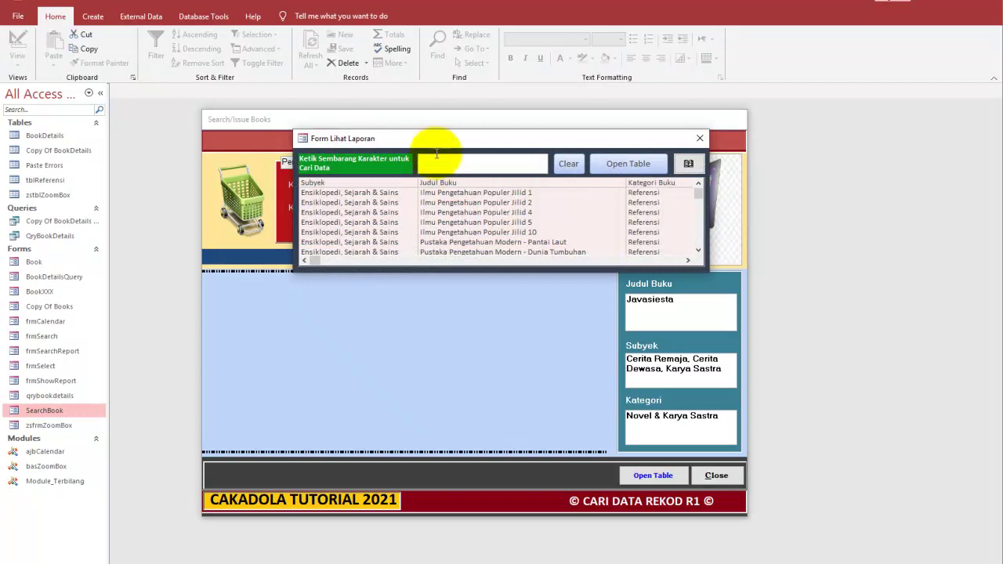
pyautogui.moveTo(437, 143); pyautogui.dragTo(396, 169)
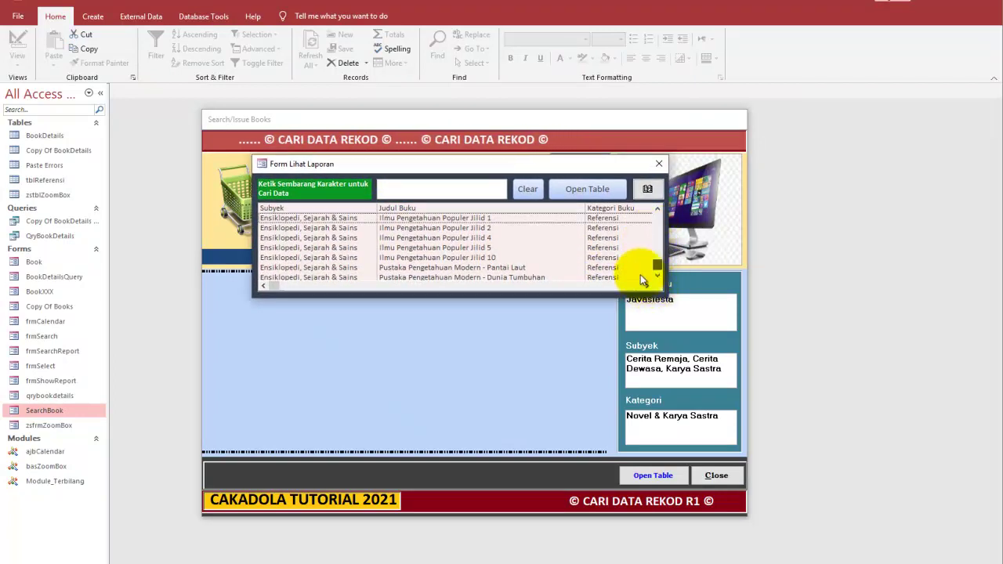
pyautogui.scroll(5, 596, 235)
pyautogui.moveTo(538, 165); pyautogui.dragTo(524, 198)
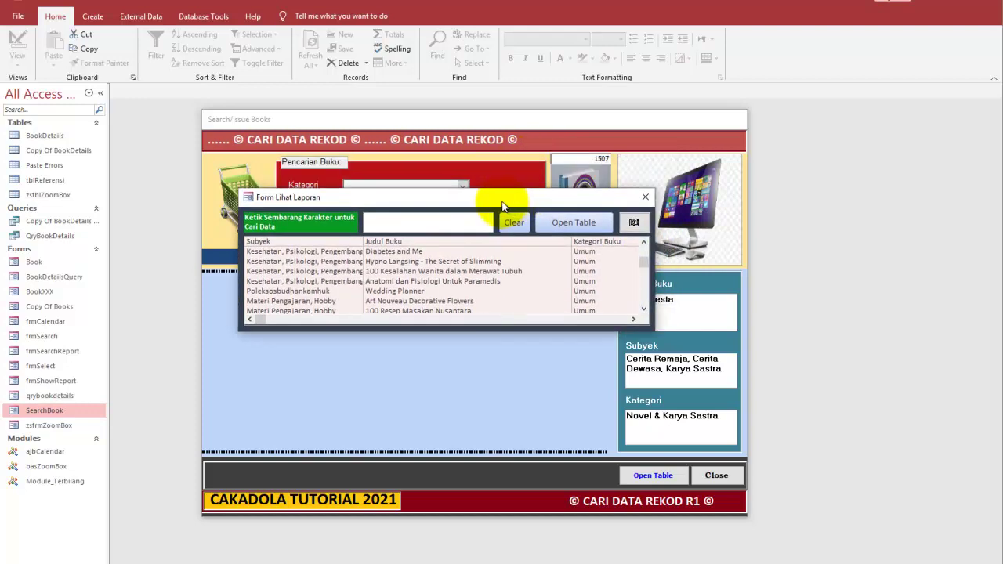
pyautogui.rightClick(506, 201)
pyautogui.click(540, 283)
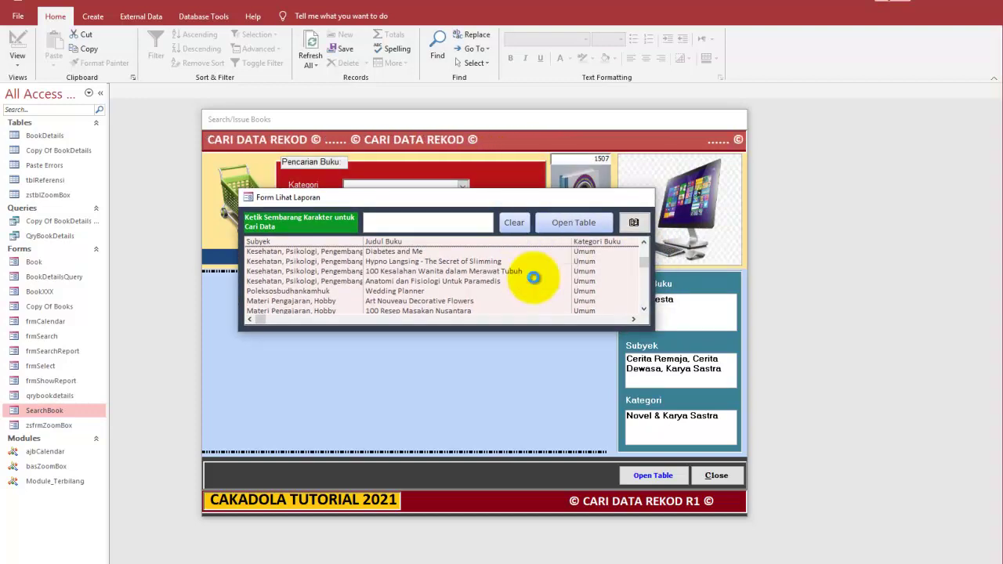
pyautogui.moveTo(419, 119); pyautogui.dragTo(542, 250)
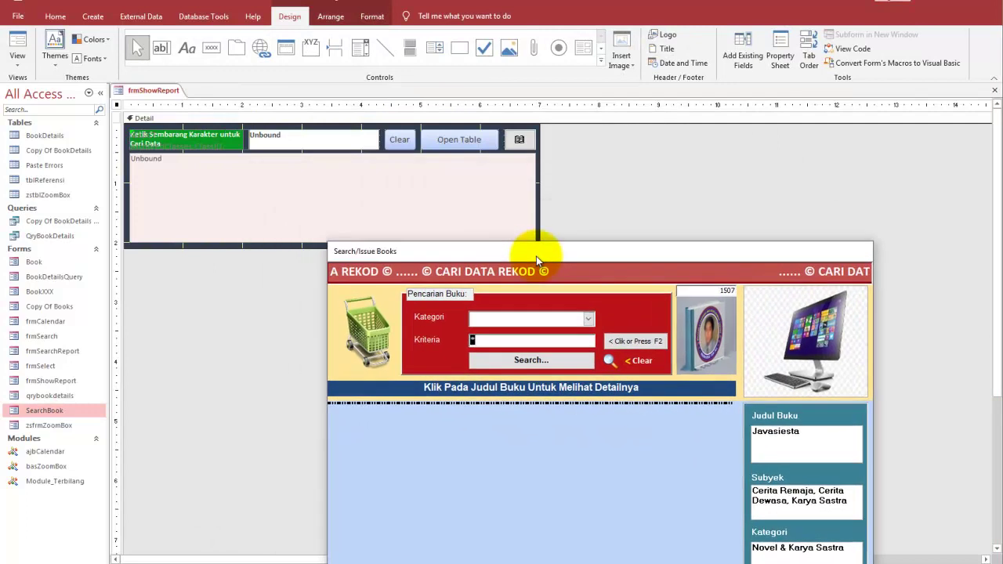
# Enlarge the Detail section, stretch the Unbound list to fill it, and run frmShowReport.
pyautogui.moveTo(262, 247); pyautogui.dragTo(259, 302)
pyautogui.click(278, 244)
pyautogui.moveTo(384, 261); pyautogui.dragTo(555, 239)
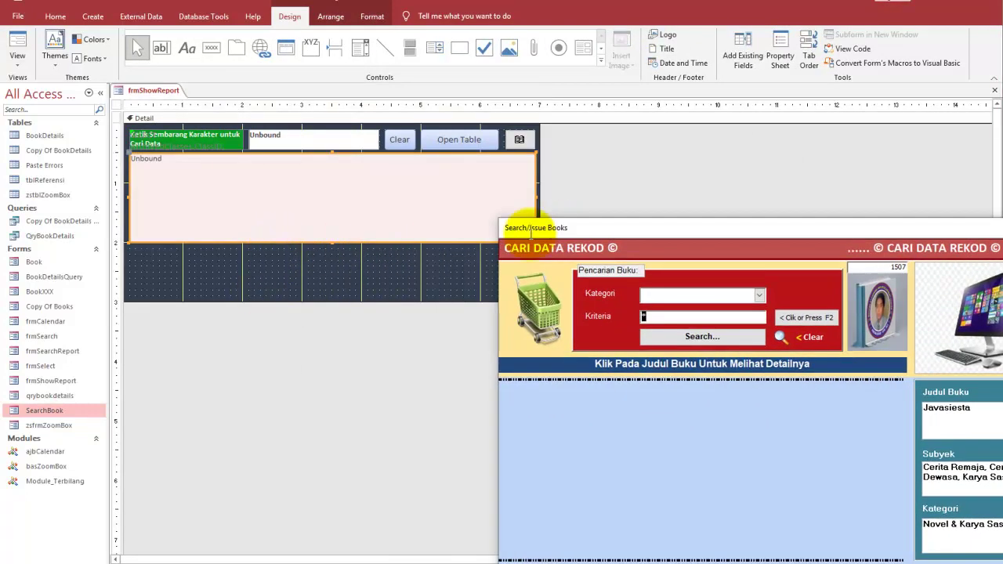
pyautogui.click(333, 243)
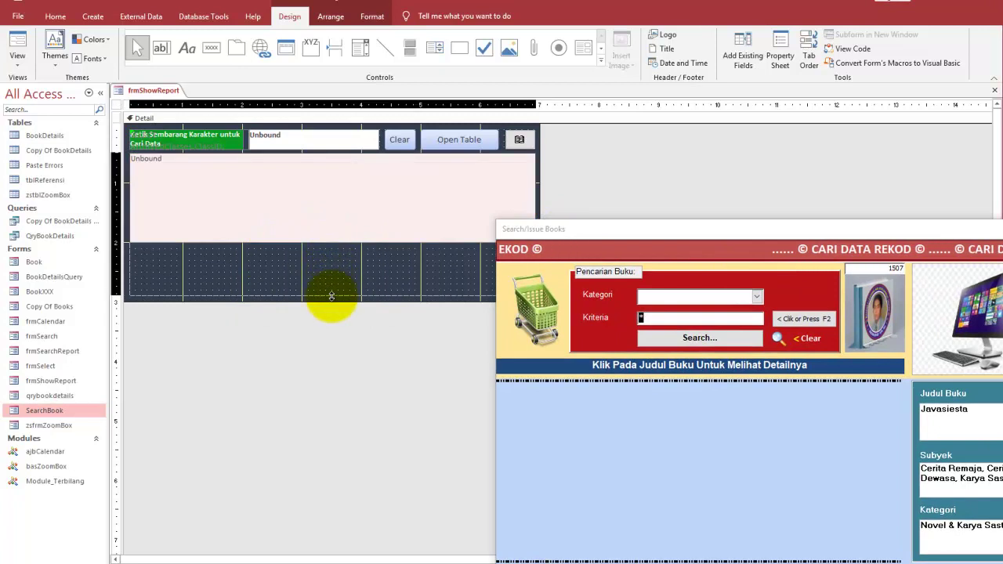
pyautogui.moveTo(332, 243); pyautogui.dragTo(324, 298)
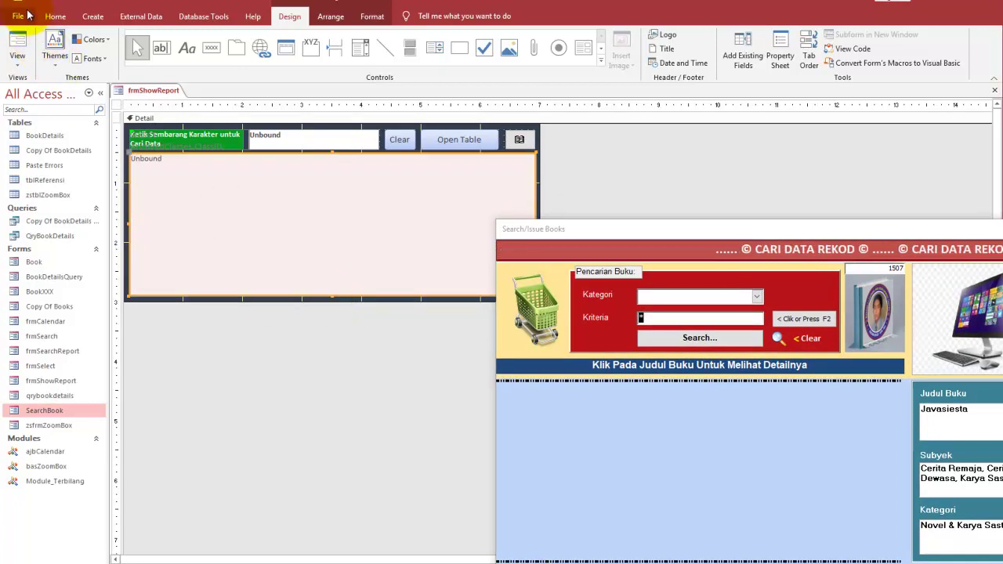
pyautogui.click(19, 43)
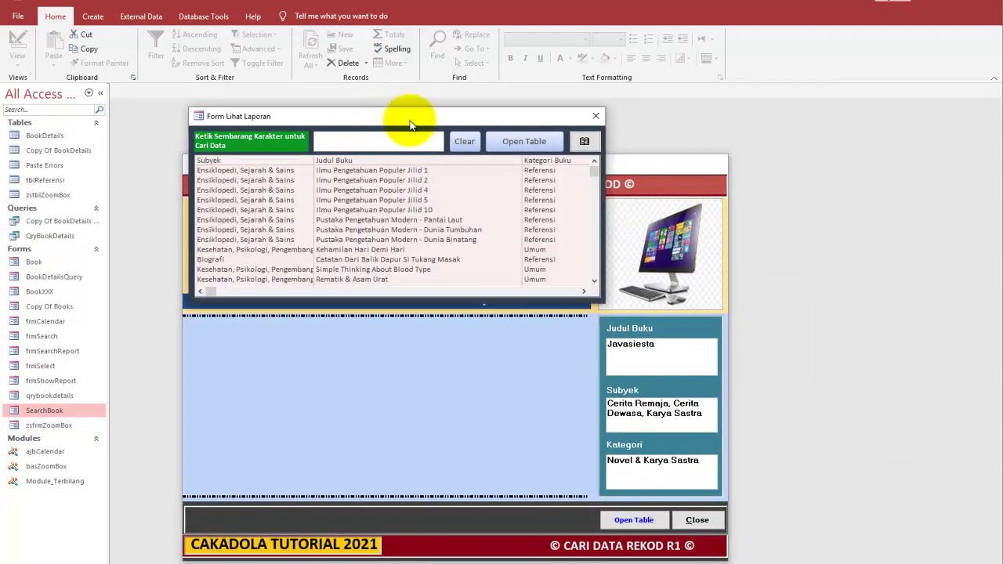
# Rearrange the Form Lihat Laporan popup and the Search/Issue Books form side by side.
pyautogui.moveTo(403, 117); pyautogui.dragTo(634, 201)
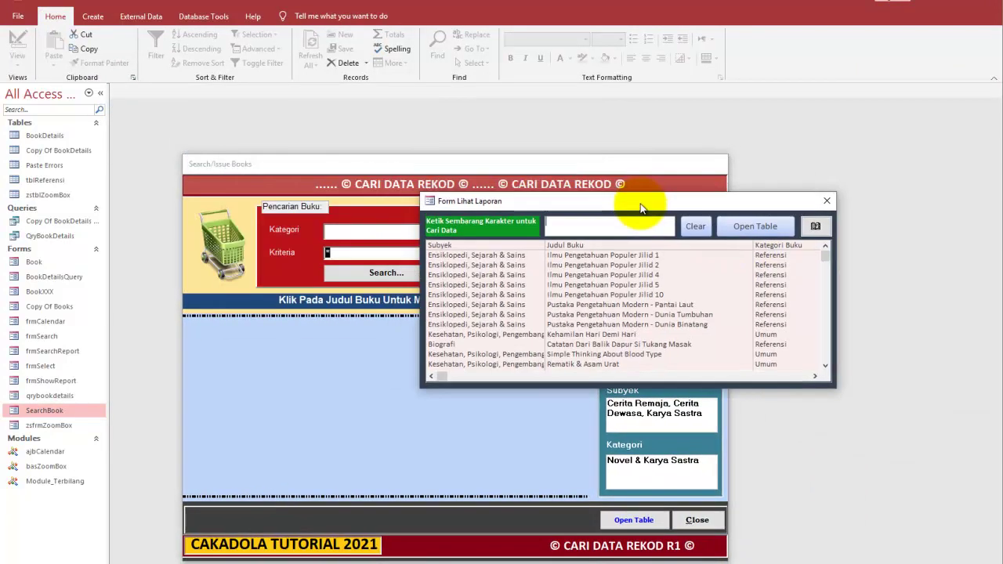
pyautogui.moveTo(493, 168); pyautogui.dragTo(430, 111)
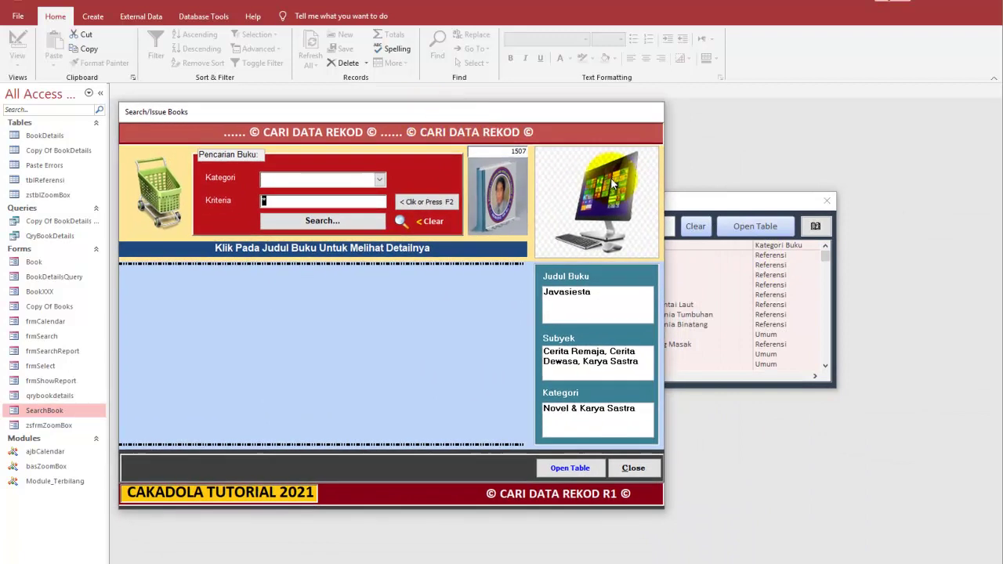
pyautogui.click(712, 201)
pyautogui.moveTo(651, 208); pyautogui.dragTo(659, 270)
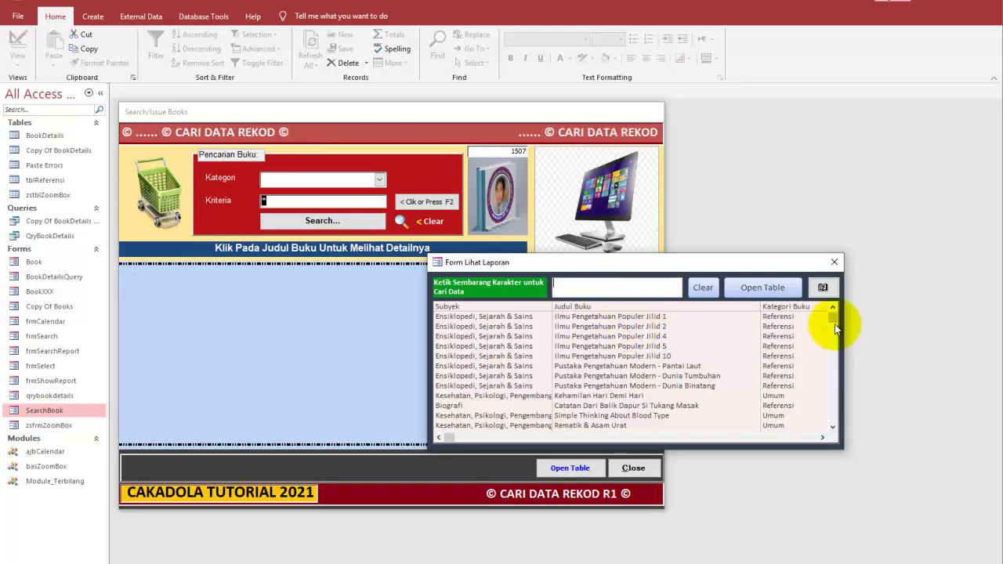
pyautogui.moveTo(836, 329); pyautogui.dragTo(847, 394)
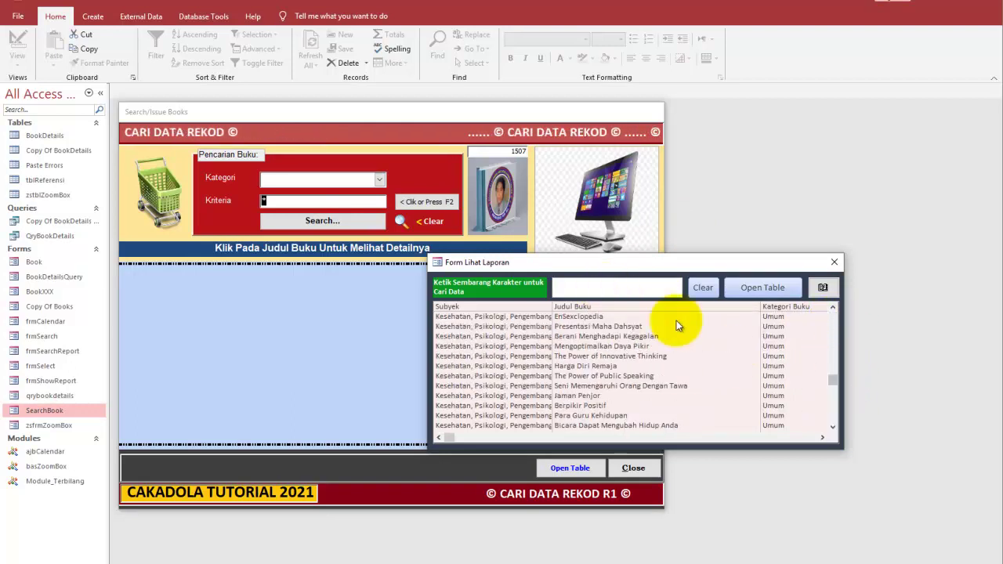
# Filter the book list by 'langsing' and try the Hypno Langsing and Langsung Langsing results.
pyautogui.click(646, 290)
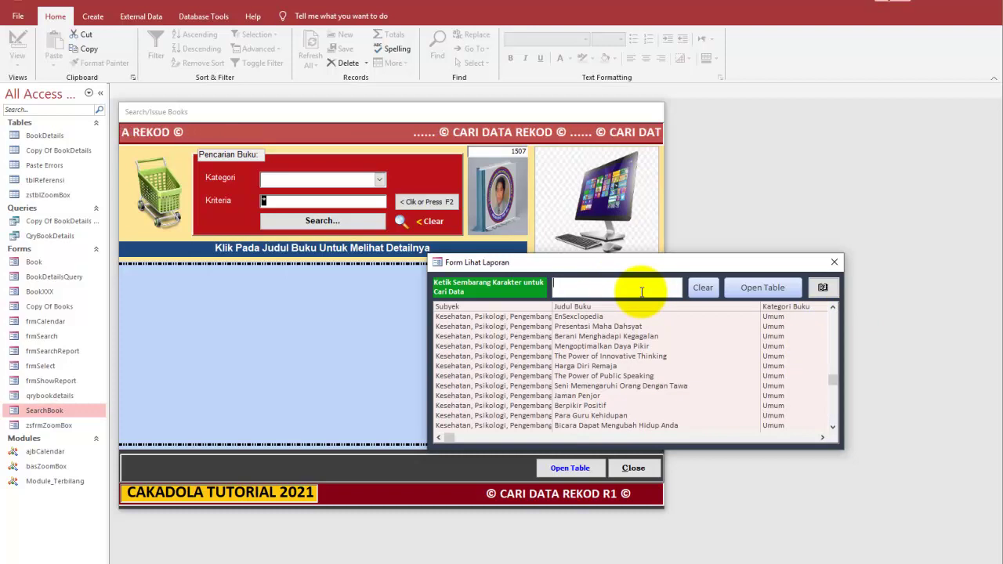
pyautogui.write('langing')
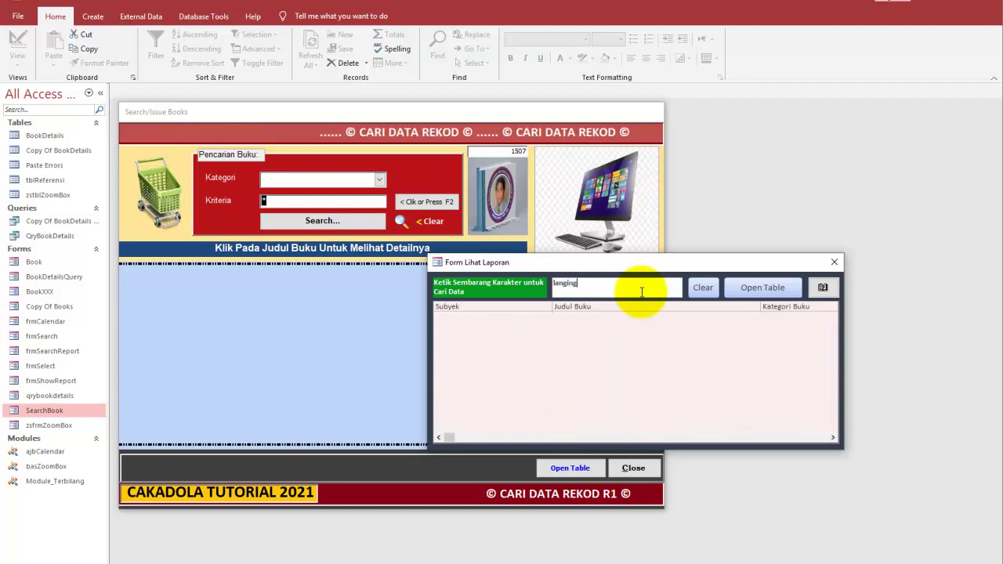
pyautogui.write('s')
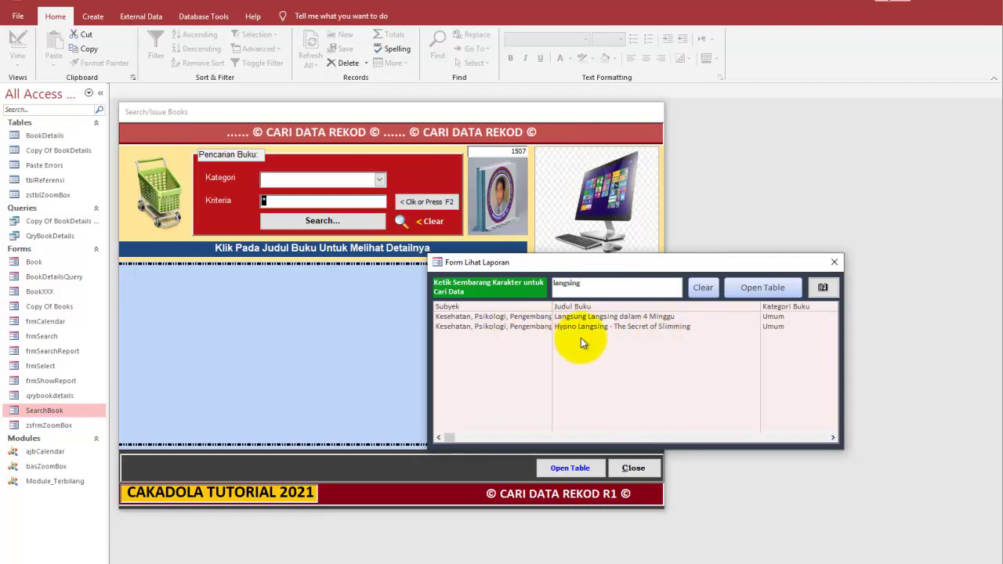
pyautogui.click(477, 318)
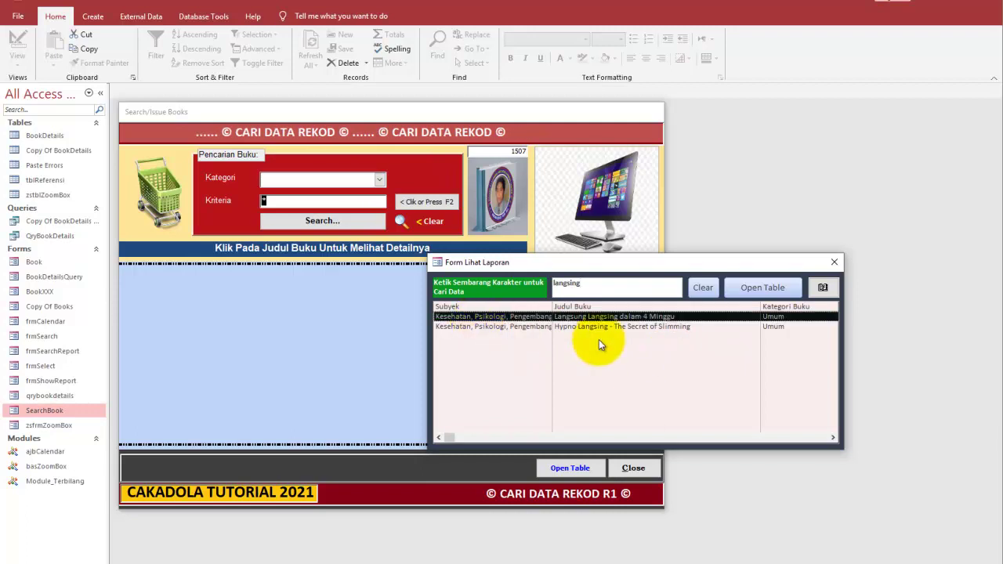
pyautogui.click(611, 327)
pyautogui.click(511, 318)
pyautogui.click(516, 328)
pyautogui.click(510, 320)
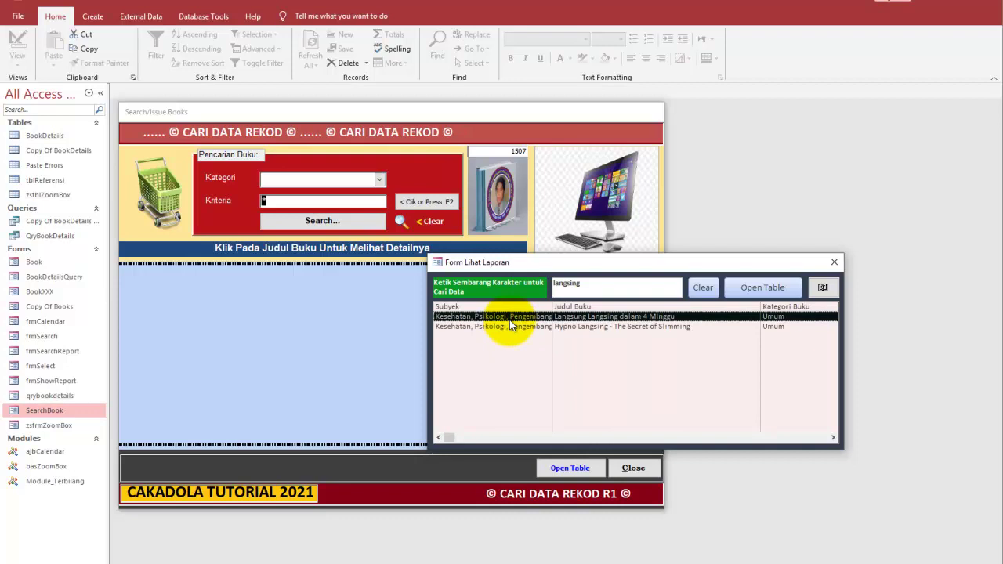
pyautogui.click(591, 330)
pyautogui.click(601, 317)
# Change the filter to 'ilmu', clear it to list all books, and close the dialog.
pyautogui.doubleClick(600, 285)
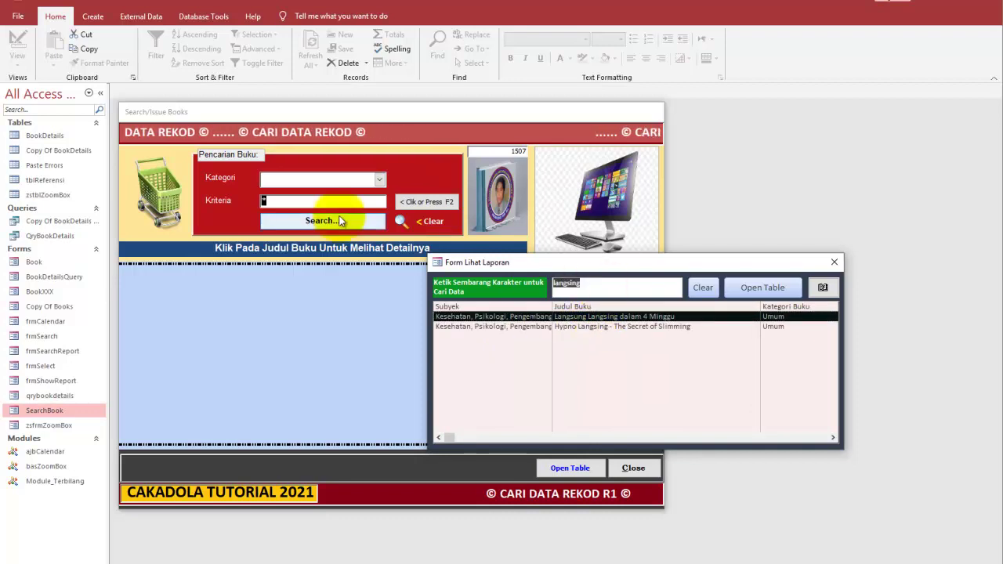
pyautogui.write('lmu')
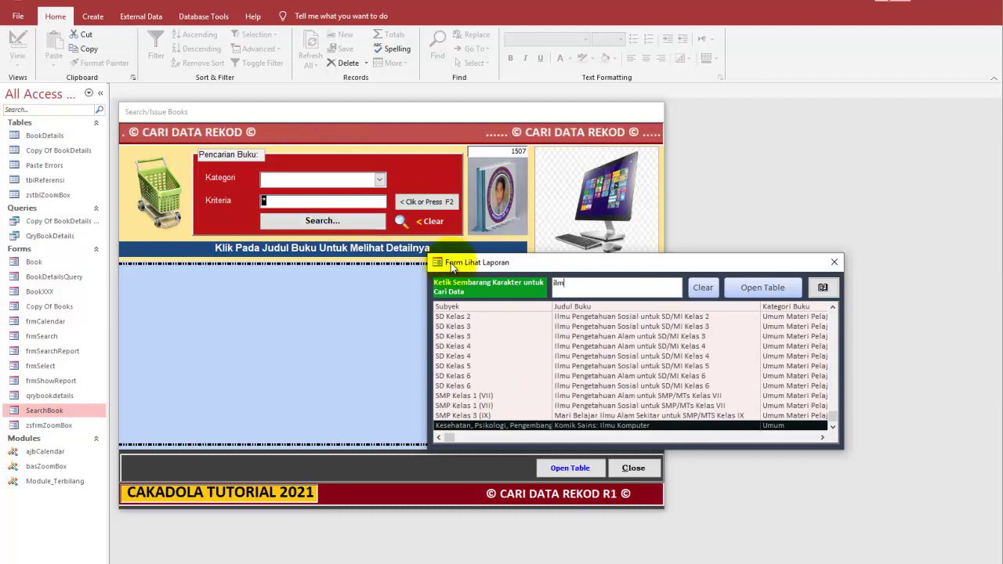
pyautogui.press('BackSpace')
pyautogui.press('BackSpace')
pyautogui.press('BackSpace')
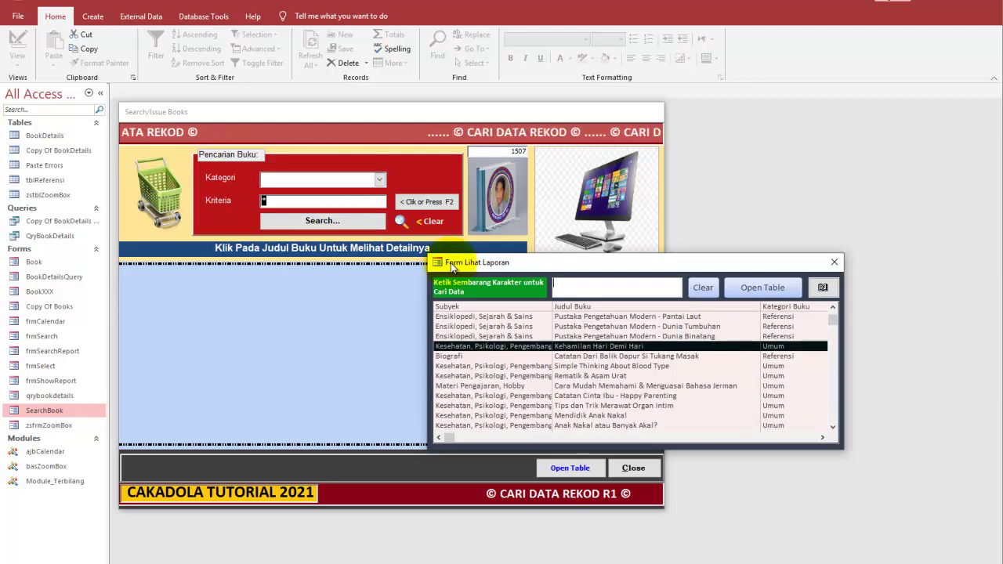
pyautogui.click(836, 262)
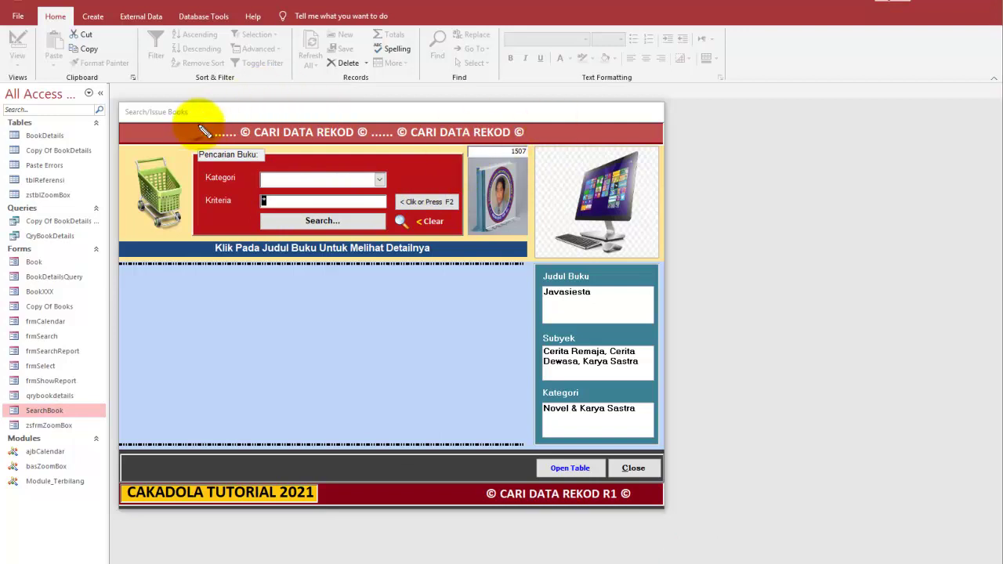
pyautogui.moveTo(195, 116); pyautogui.dragTo(185, 105)
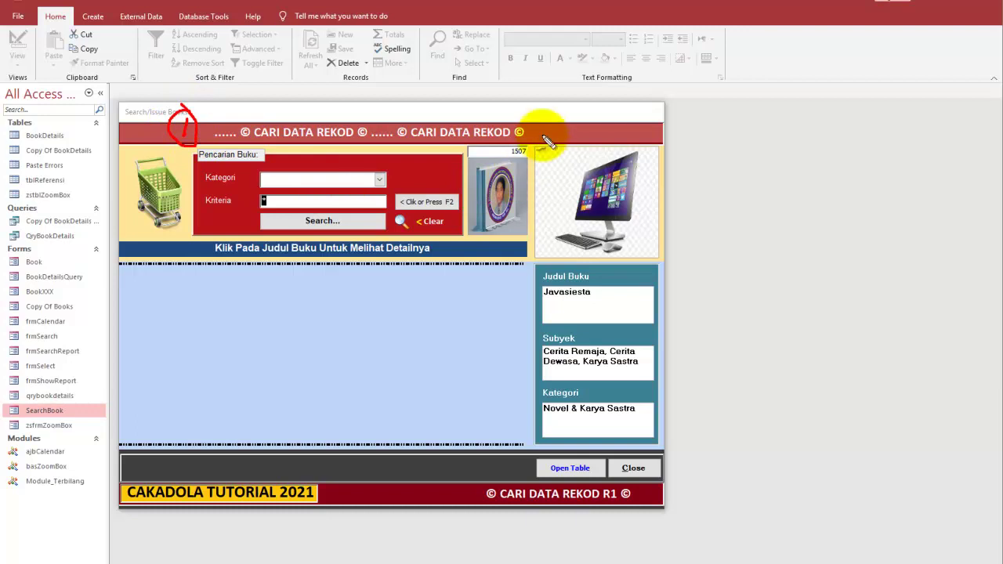
pyautogui.moveTo(549, 120); pyautogui.dragTo(576, 128)
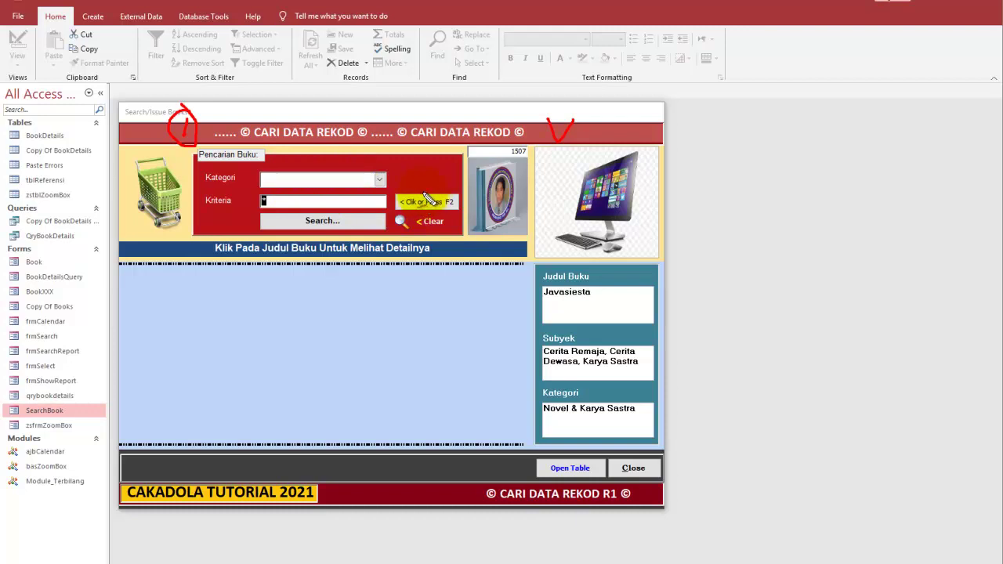
pyautogui.moveTo(419, 179); pyautogui.dragTo(419, 193)
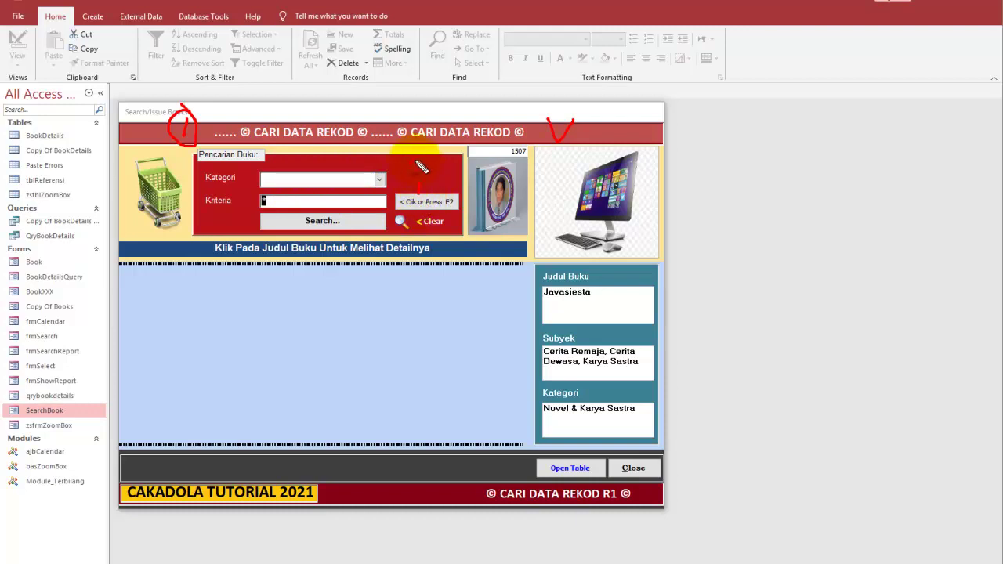
pyautogui.moveTo(416, 147); pyautogui.dragTo(402, 157)
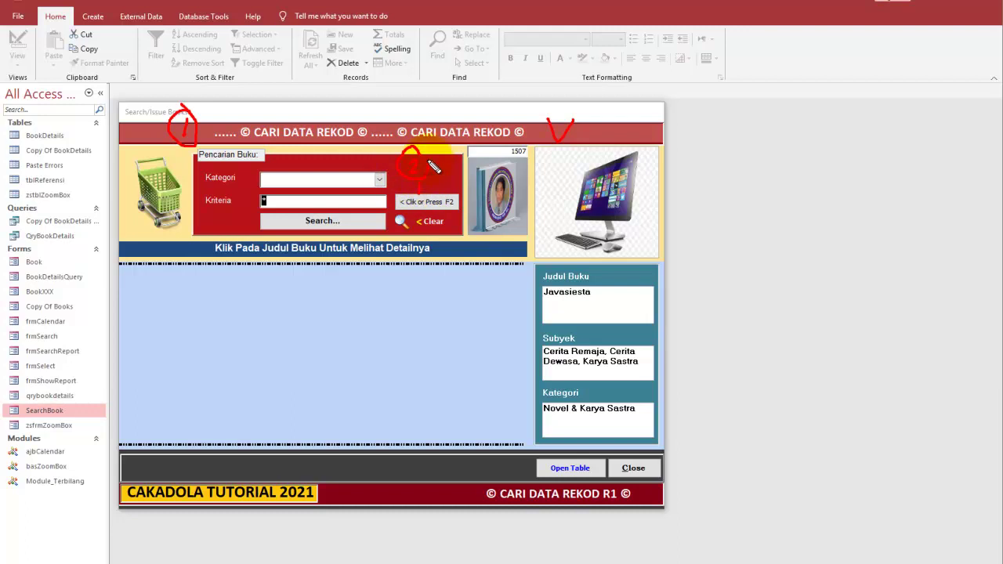
pyautogui.moveTo(351, 222); pyautogui.dragTo(370, 293)
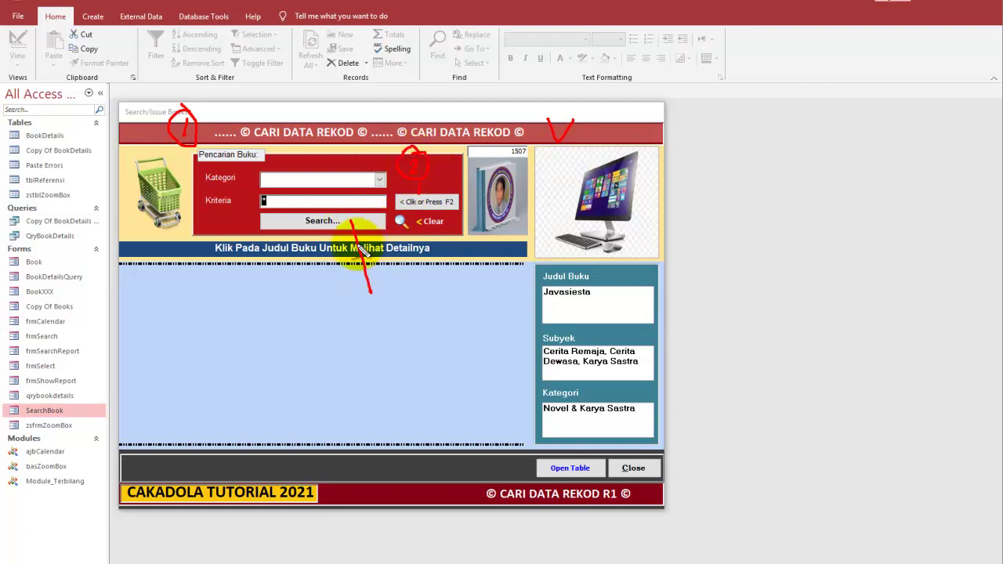
pyautogui.moveTo(381, 302)
pyautogui.mouseDown()
pyautogui.moveTo(395, 317)
pyautogui.moveTo(381, 320)
pyautogui.moveTo(417, 328)
pyautogui.mouseUp()
pyautogui.moveTo(200, 301)
pyautogui.mouseDown()
pyautogui.moveTo(223, 290)
pyautogui.moveTo(212, 339)
pyautogui.mouseUp()
pyautogui.moveTo(221, 294)
pyautogui.mouseDown()
pyautogui.moveTo(196, 339)
pyautogui.moveTo(229, 324)
pyautogui.mouseUp()
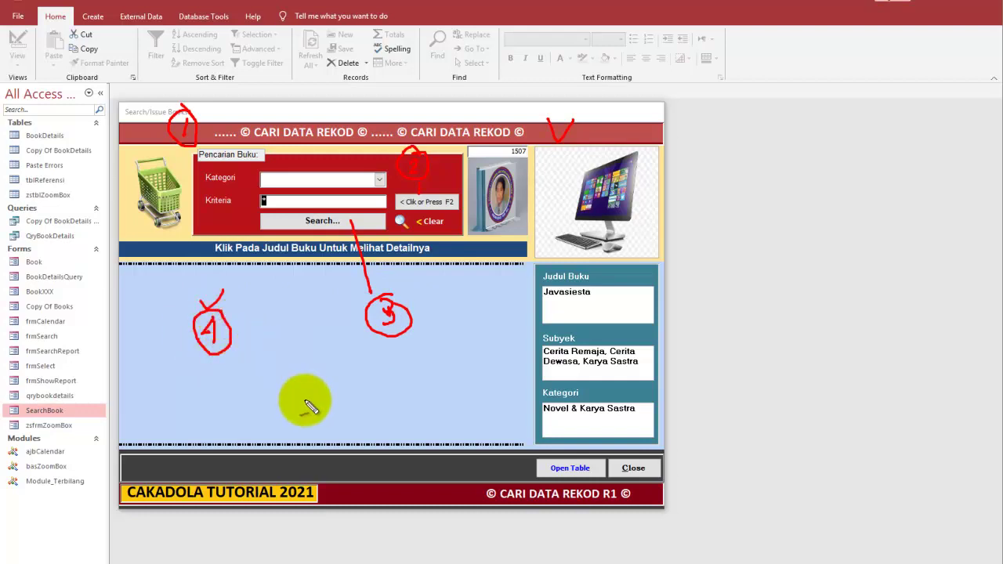
pyautogui.moveTo(202, 410); pyautogui.dragTo(196, 463)
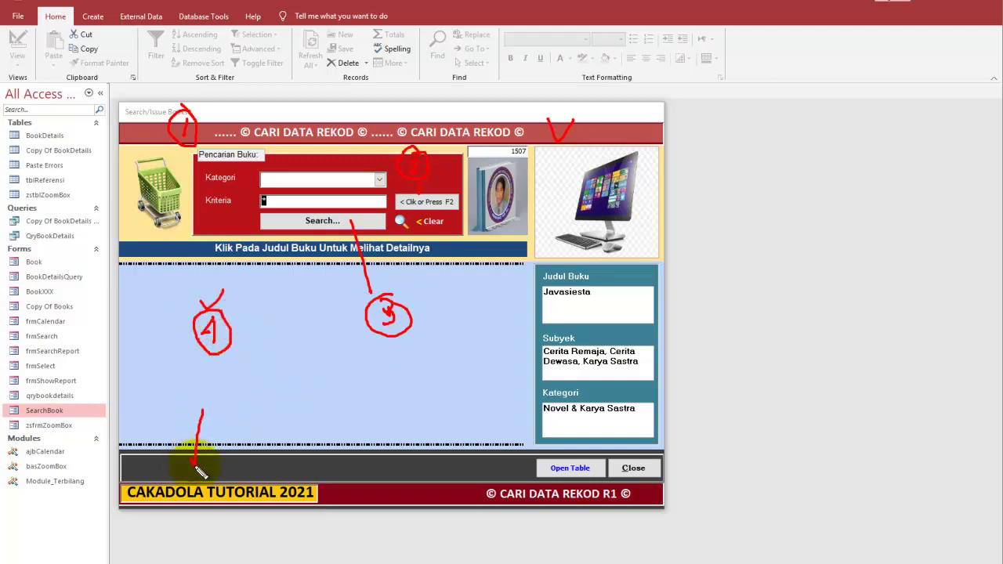
pyautogui.moveTo(204, 396)
pyautogui.mouseDown()
pyautogui.moveTo(215, 406)
pyautogui.moveTo(197, 408)
pyautogui.moveTo(212, 382)
pyautogui.mouseUp()
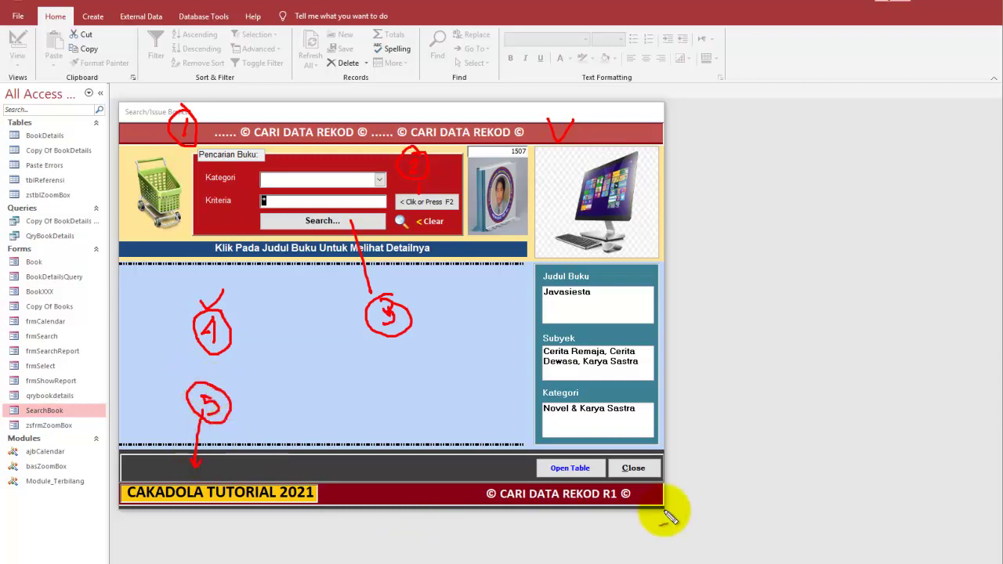
pyautogui.moveTo(455, 398)
pyautogui.mouseDown()
pyautogui.moveTo(525, 463)
pyautogui.moveTo(503, 454)
pyautogui.mouseUp()
pyautogui.moveTo(451, 349); pyautogui.dragTo(444, 392)
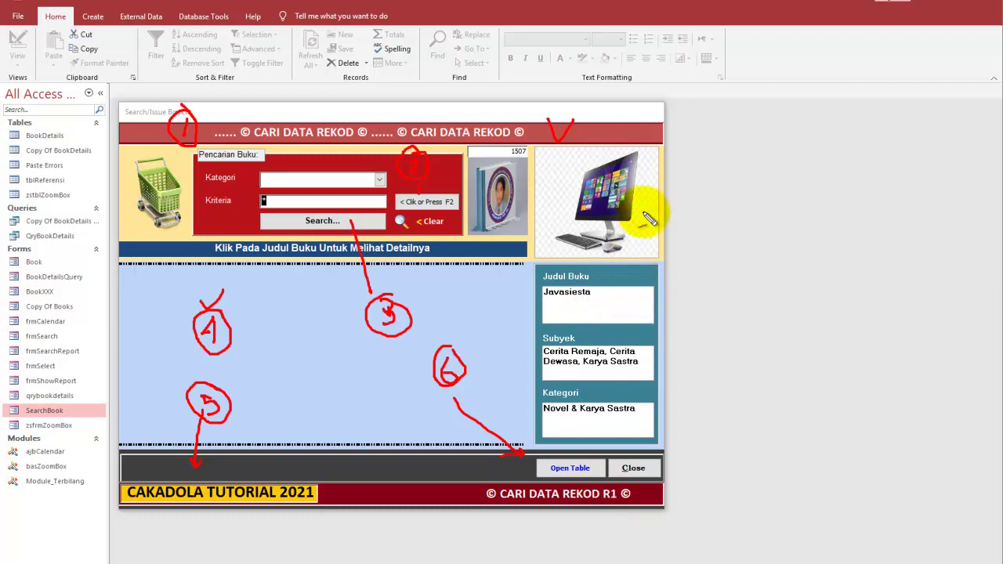
pyautogui.moveTo(643, 210)
pyautogui.mouseDown()
pyautogui.moveTo(710, 214)
pyautogui.moveTo(734, 235)
pyautogui.moveTo(749, 219)
pyautogui.moveTo(737, 196)
pyautogui.mouseUp()
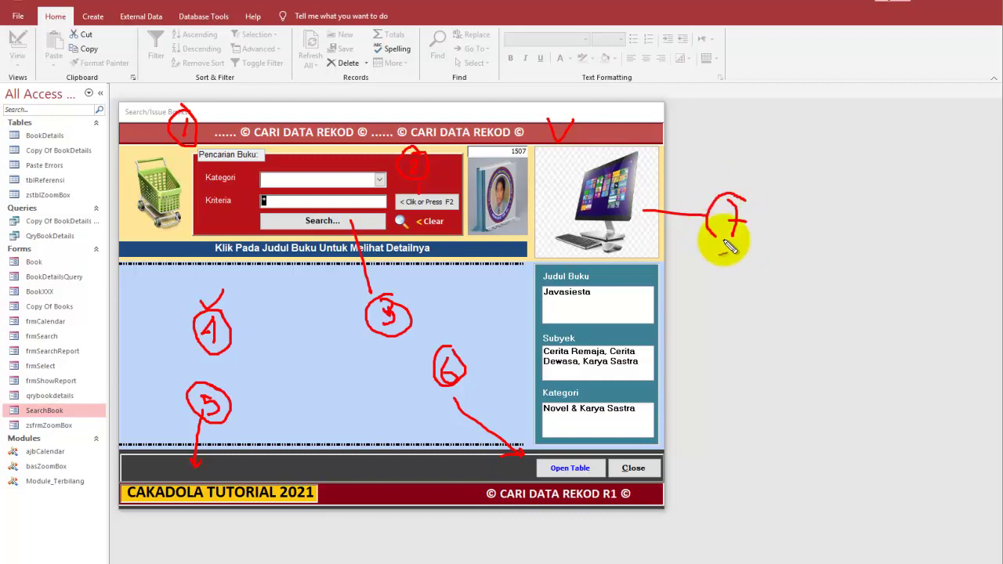
pyautogui.moveTo(639, 310)
pyautogui.mouseDown()
pyautogui.moveTo(701, 314)
pyautogui.moveTo(717, 326)
pyautogui.moveTo(712, 309)
pyautogui.moveTo(717, 333)
pyautogui.moveTo(733, 280)
pyautogui.mouseUp()
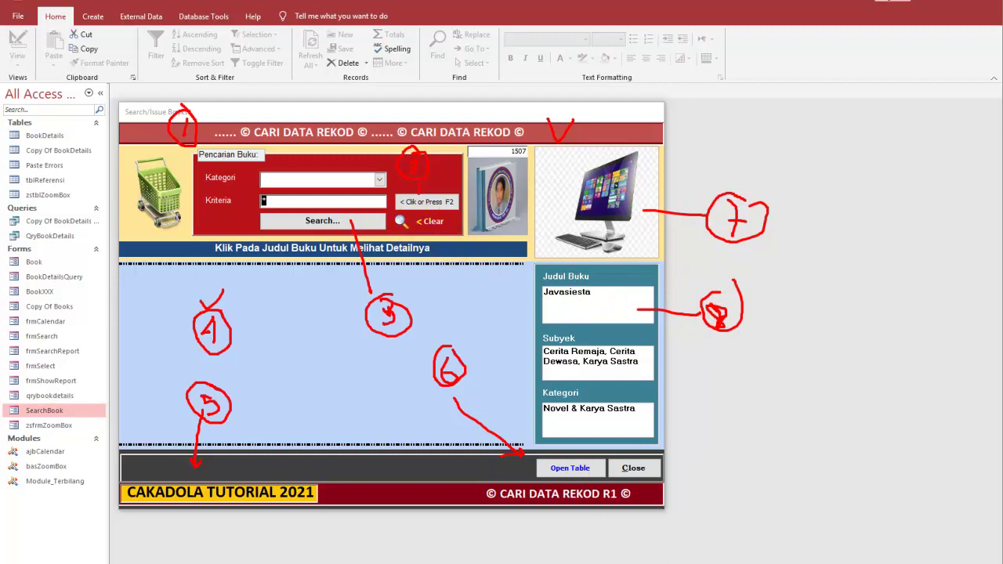
pyautogui.press('Escape')
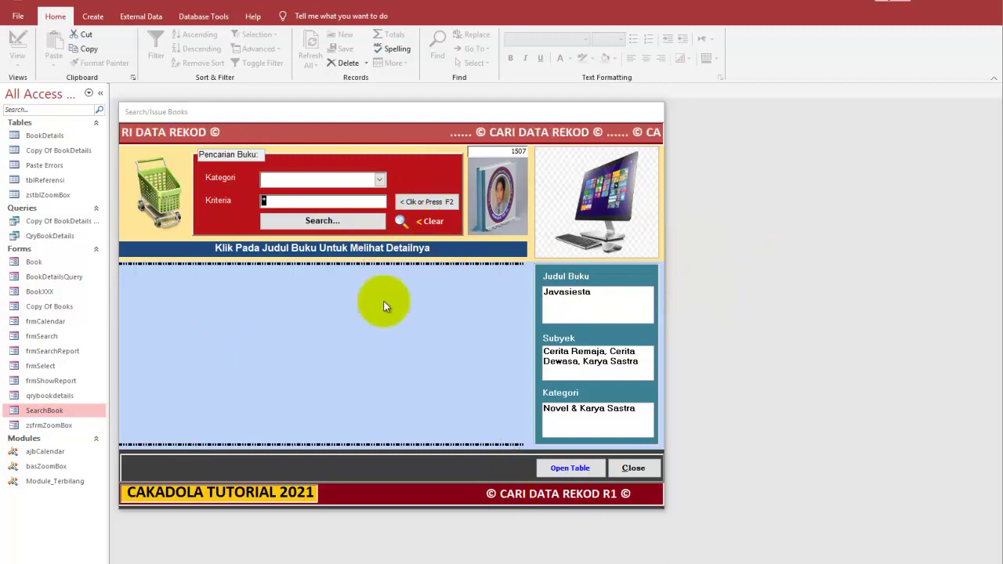
# Open the book list dialog, move it to the lower right, then close it and reposition the search form.
pyautogui.click(427, 205)
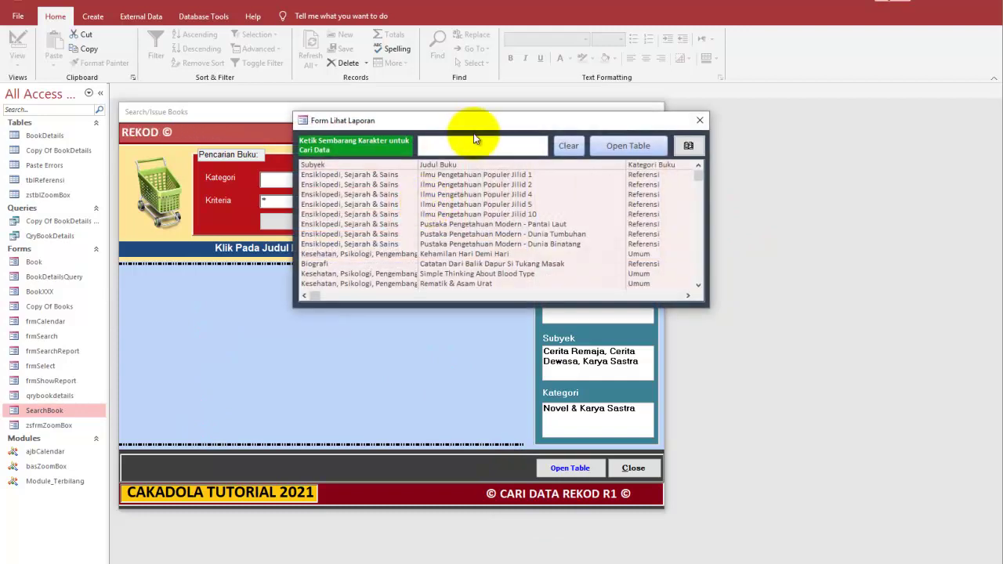
pyautogui.moveTo(473, 129); pyautogui.dragTo(619, 260)
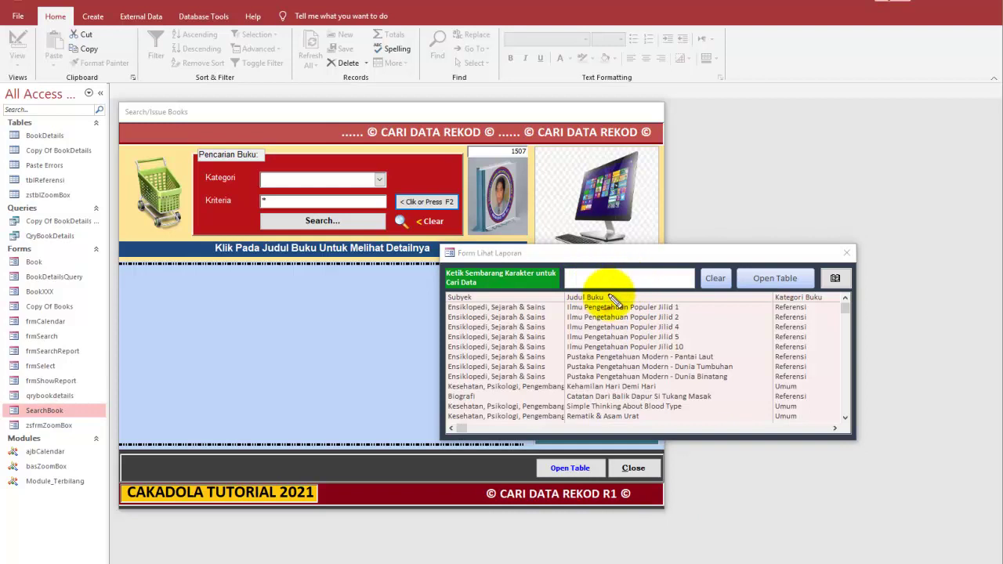
pyautogui.moveTo(657, 275)
pyautogui.mouseDown()
pyautogui.moveTo(790, 222)
pyautogui.moveTo(803, 230)
pyautogui.mouseUp()
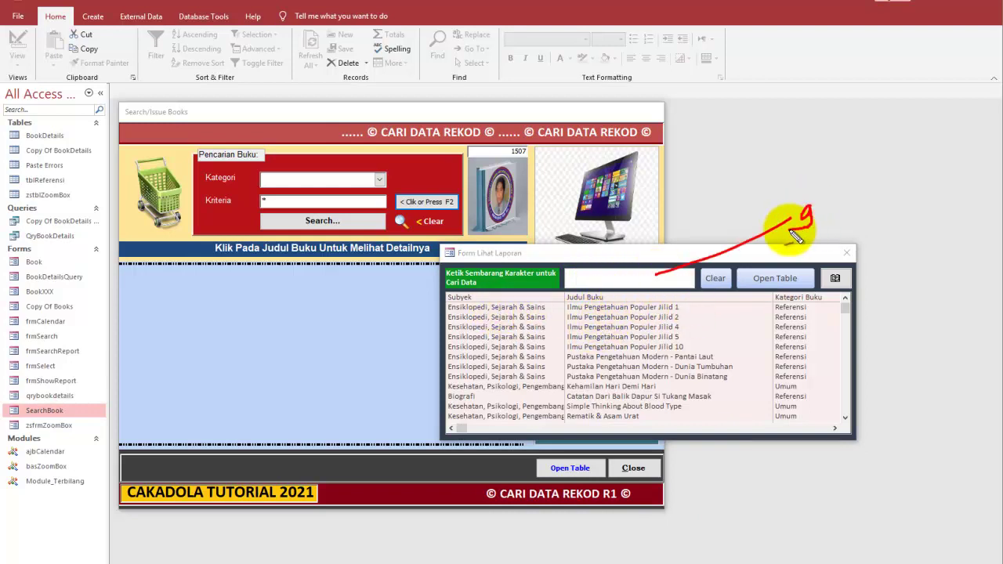
pyautogui.moveTo(810, 191)
pyautogui.mouseDown()
pyautogui.moveTo(783, 222)
pyautogui.moveTo(815, 196)
pyautogui.mouseUp()
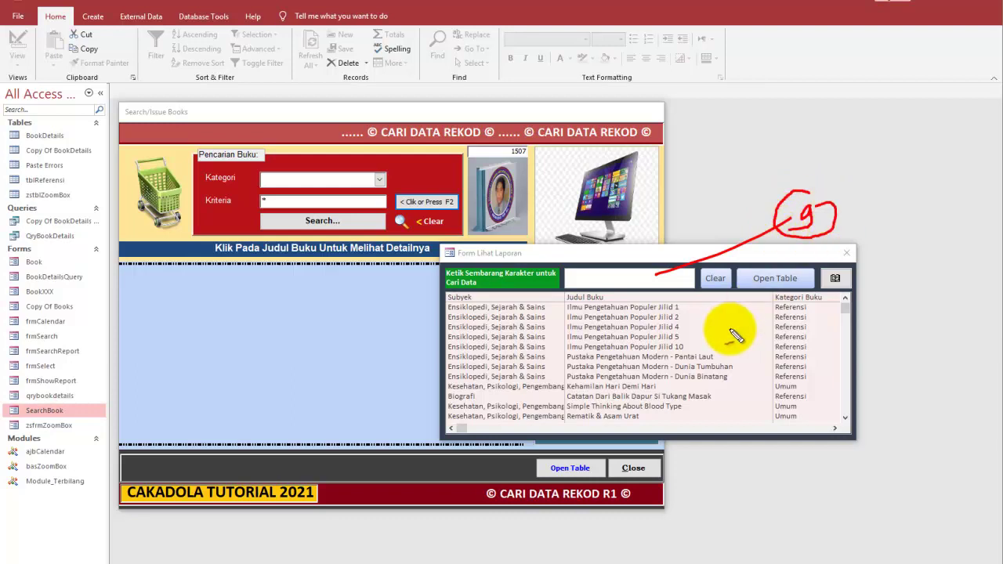
pyautogui.moveTo(726, 400)
pyautogui.mouseDown()
pyautogui.moveTo(745, 467)
pyautogui.moveTo(763, 474)
pyautogui.moveTo(780, 462)
pyautogui.moveTo(787, 478)
pyautogui.moveTo(797, 462)
pyautogui.mouseUp()
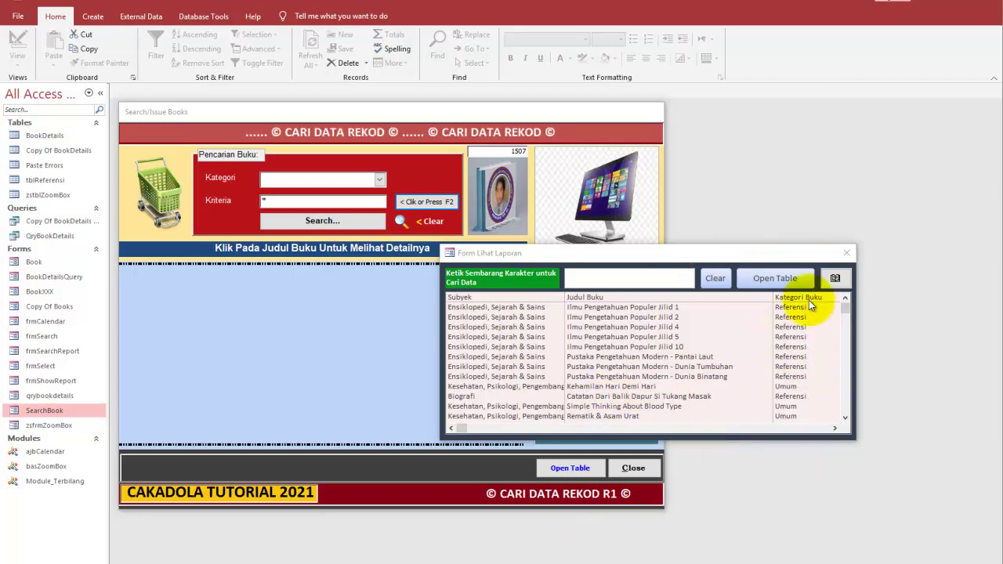
pyautogui.click(847, 253)
pyautogui.moveTo(468, 115); pyautogui.dragTo(514, 114)
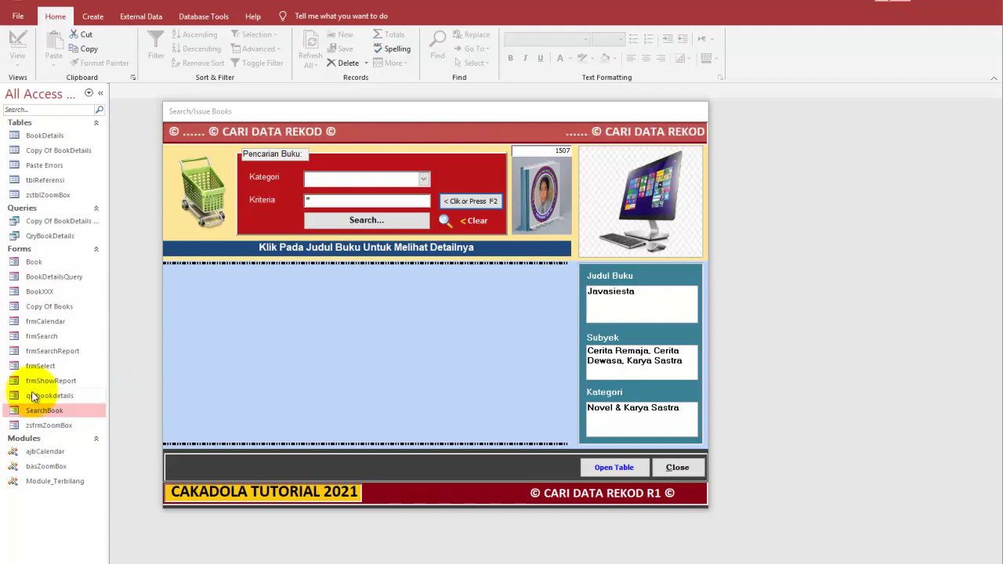
# Start a Notepad note headed 'Topik:' with '1. tulisan berjalan' and '2. Kotak Pencarian'.
pyautogui.rightClick(52, 414)
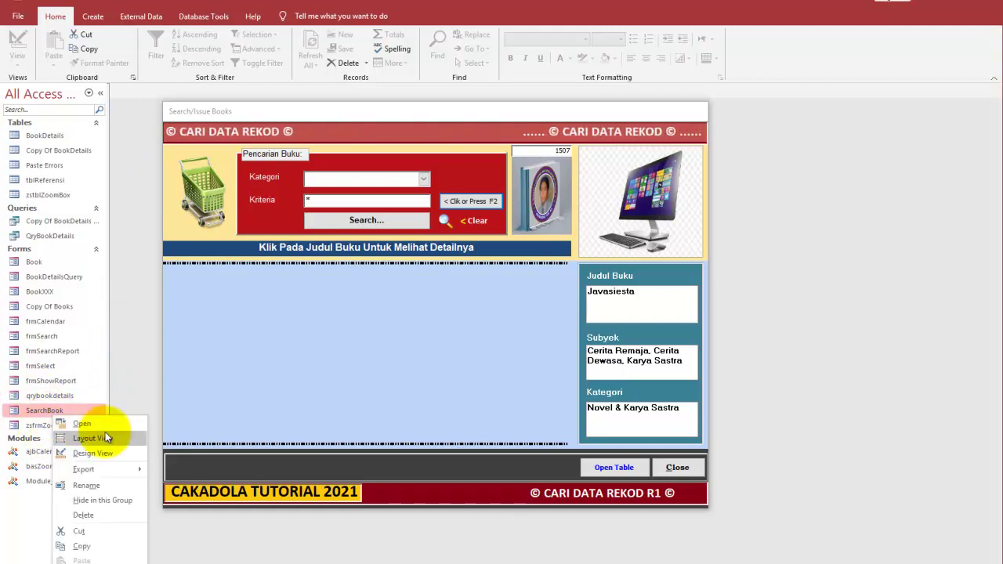
pyautogui.hotkey('alt', 'Tab')
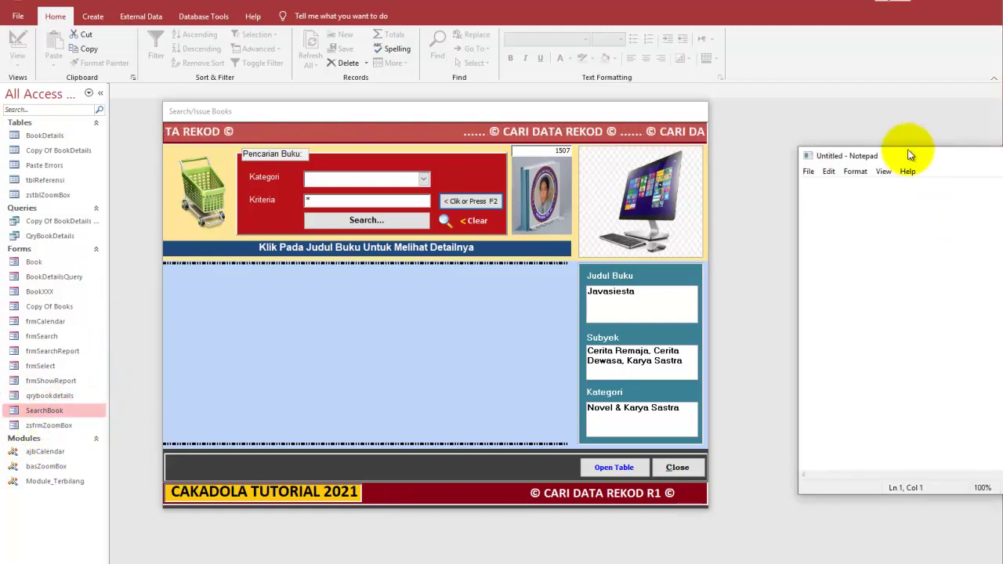
pyautogui.write('Topik:')
pyautogui.press('Return')
pyautogui.write('1. tulisan berjalan')
pyautogui.press('Return')
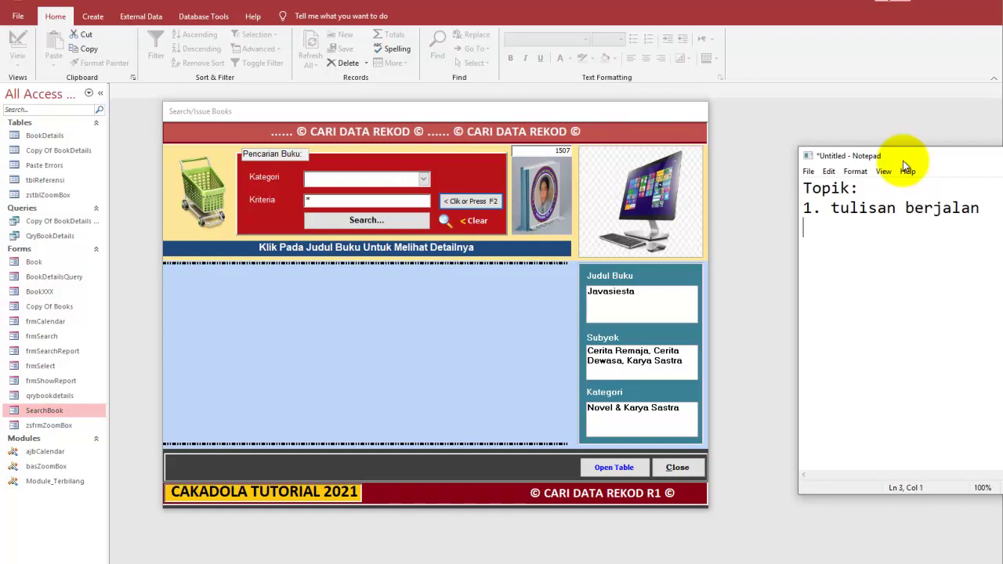
pyautogui.write('2. ')
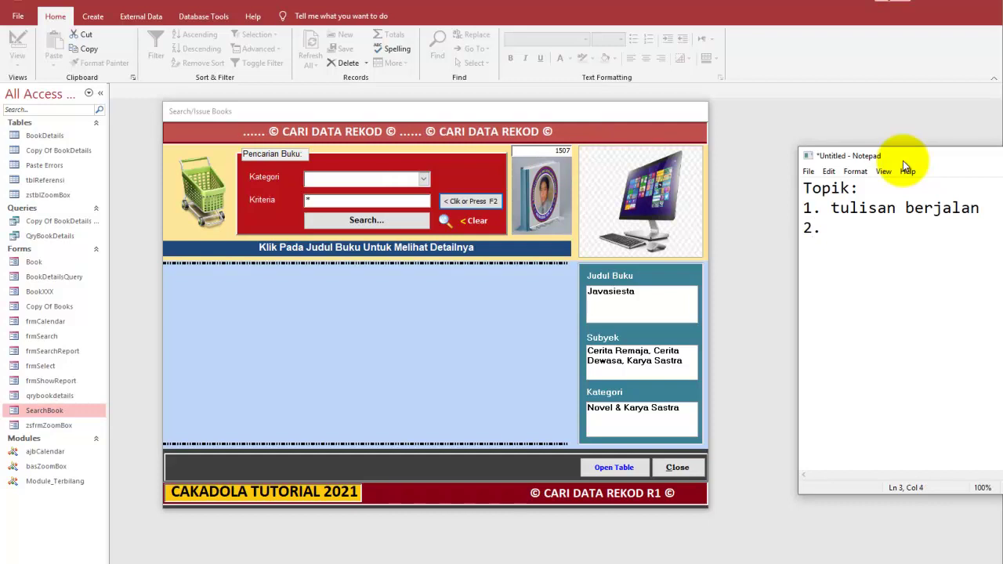
pyautogui.write('Kotak Pencarian')
pyautogui.press('Return')
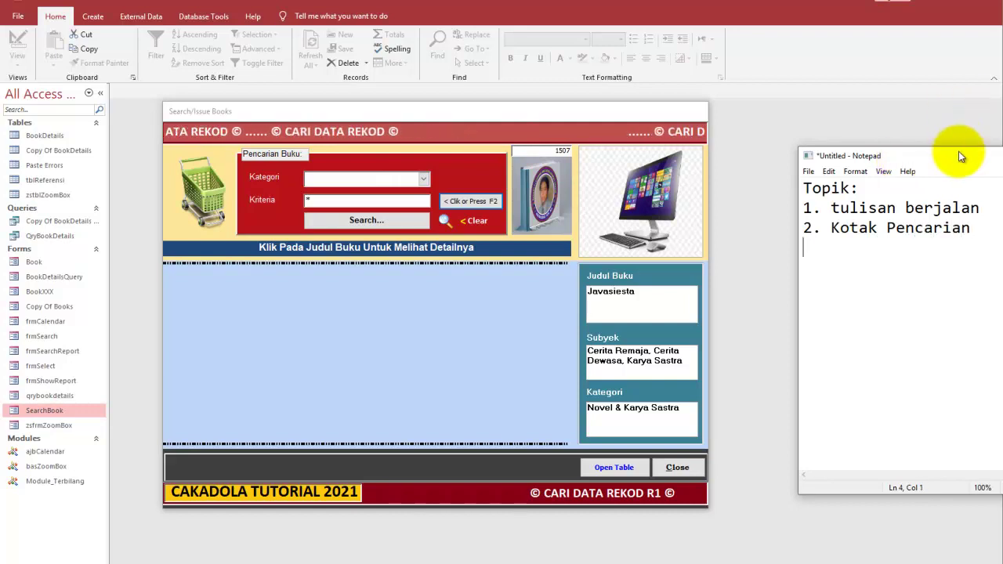
# Add items 3 (hidden Subform) through '5. Show Image foto gambar' and begin item 6.
pyautogui.moveTo(959, 154); pyautogui.dragTo(888, 129)
pyautogui.write('3. ')
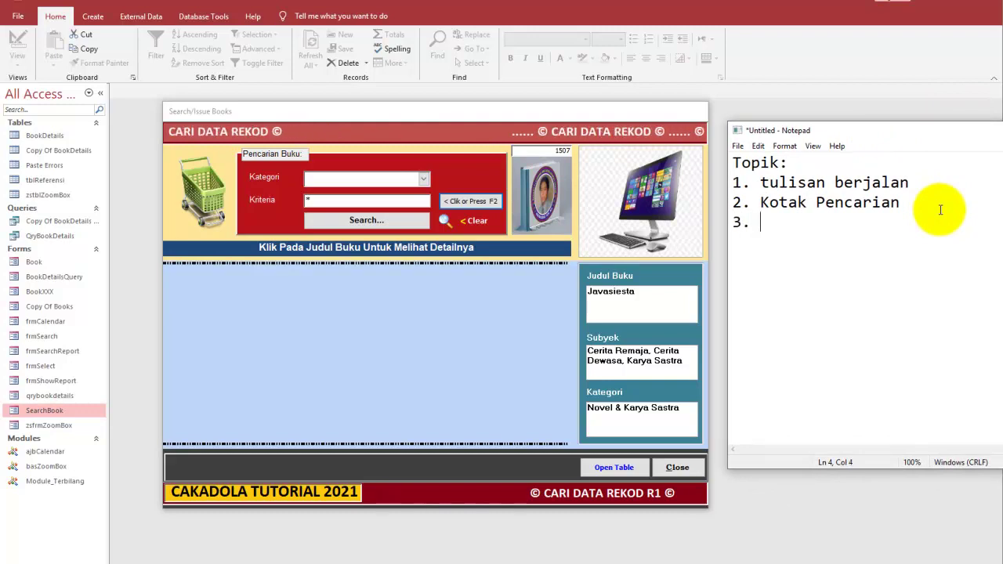
pyautogui.write('G')
pyautogui.press('BackSpace')
pyautogui.write('hidden S')
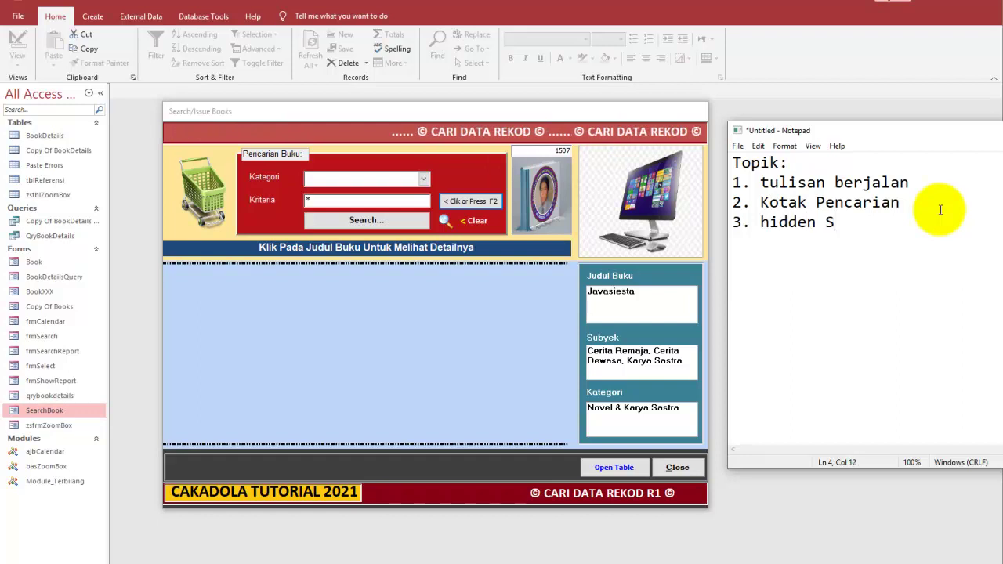
pyautogui.write('ubfr')
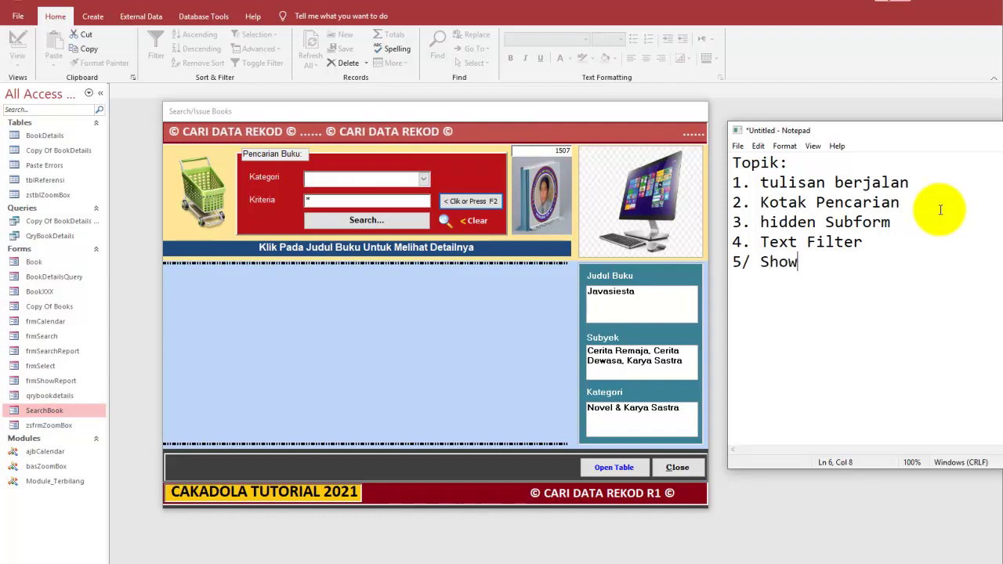
pyautogui.press('BackSpace')
pyautogui.write('.')
pyautogui.press('Right')
pyautogui.press('Right')
pyautogui.press('Right')
pyautogui.press('Right')
pyautogui.press('Right')
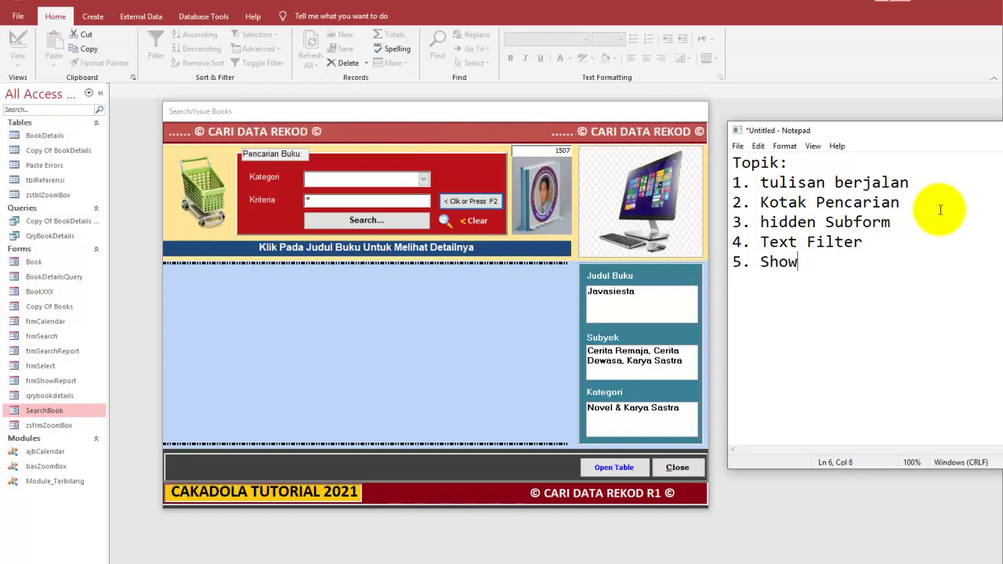
pyautogui.write('Imahe F')
pyautogui.press('BackSpace')
pyautogui.press('BackSpace')
pyautogui.press('BackSpace')
pyautogui.write('ge foto')
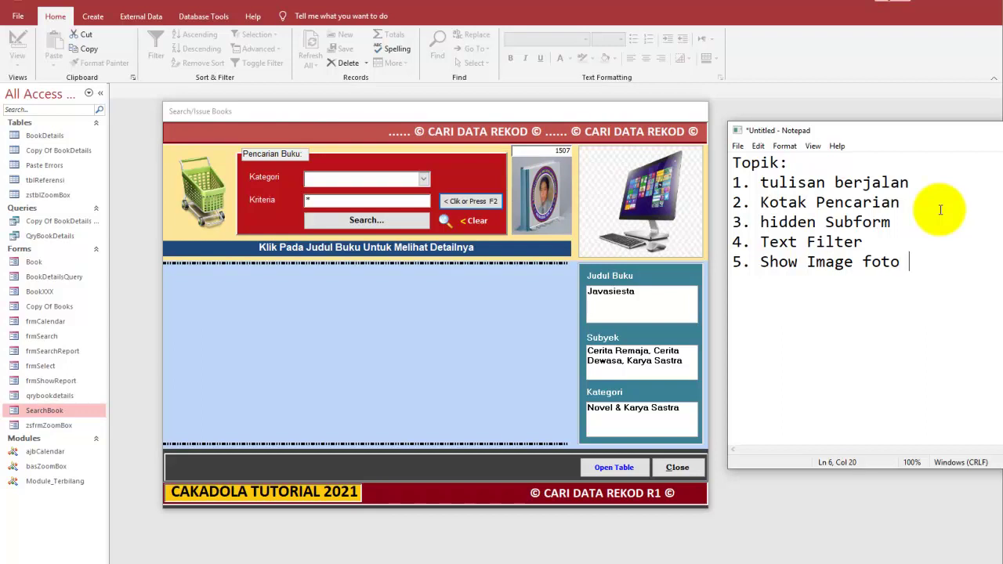
pyautogui.write('gambar')
pyautogui.press('Return')
pyautogui.write('6. Show Information Tabel')
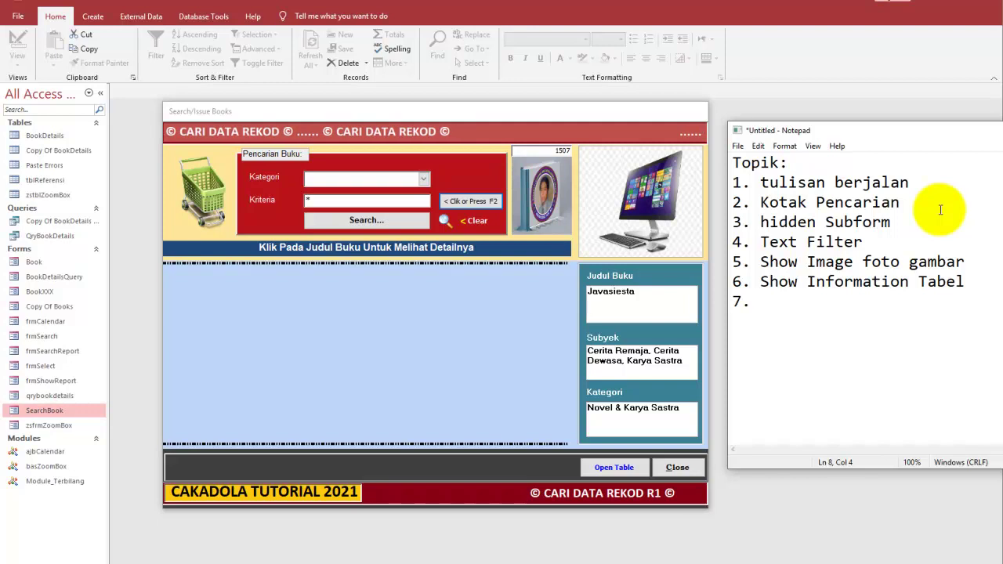
# Type topic items 7 to 10, ending with 'Buat ListBox Serach By...'.
pyautogui.write('Cuar')
pyautogui.press('BackSpace')
pyautogui.press('BackSpace')
pyautogui.press('BackSpace')
pyautogui.press('BackSpace')
pyautogui.write('Buar T')
pyautogui.press('BackSpace')
pyautogui.press('BackSpace')
pyautogui.press('BackSpace')
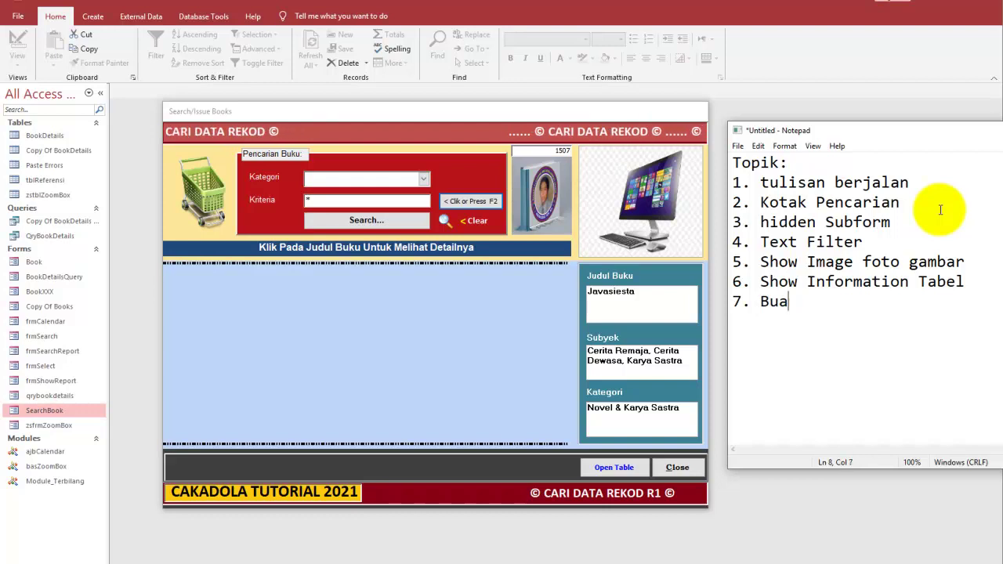
pyautogui.write('t Tombol Open table')
pyautogui.write('8. Buat Tombol Press f')
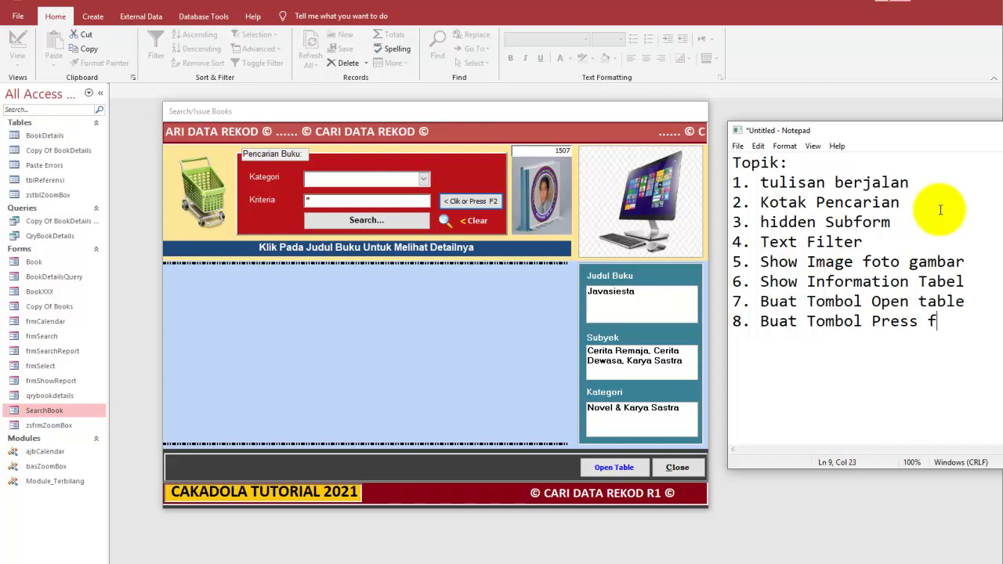
pyautogui.write('2')
pyautogui.press('BackSpace')
pyautogui.press('BackSpace')
pyautogui.write('f2')
pyautogui.press('Return')
pyautogui.write('9. Buat ')
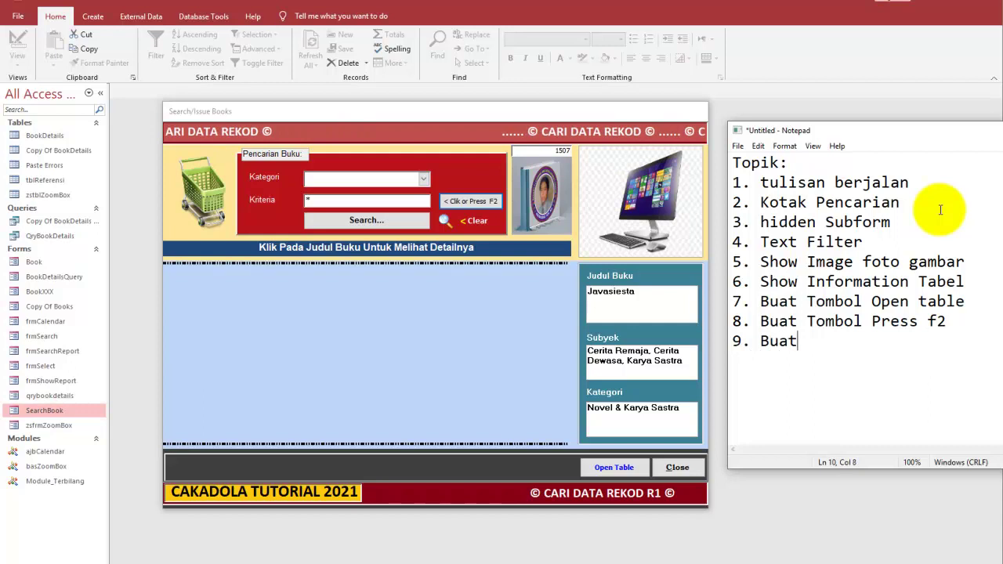
pyautogui.write('Search by ...')
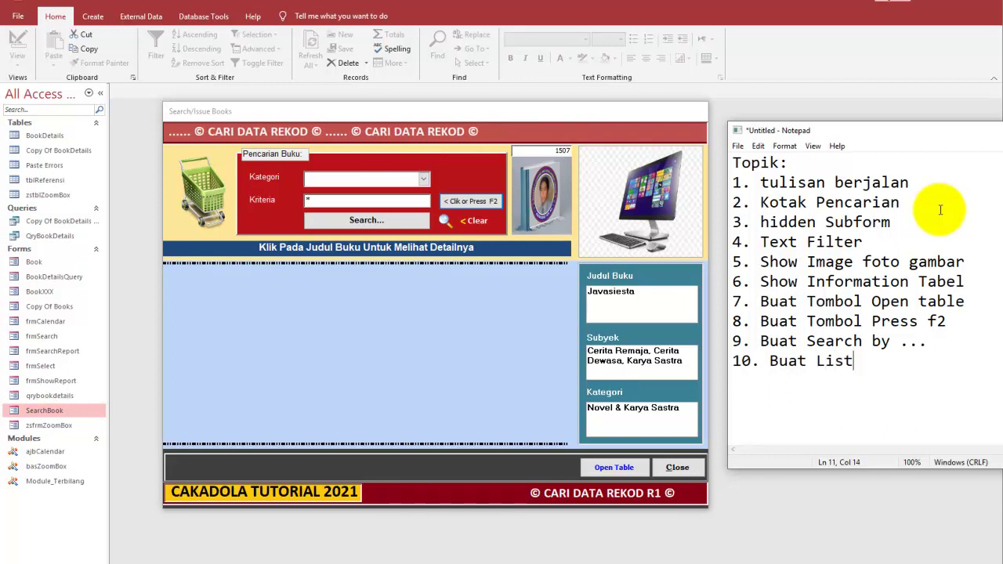
pyautogui.write('x Serach By...')
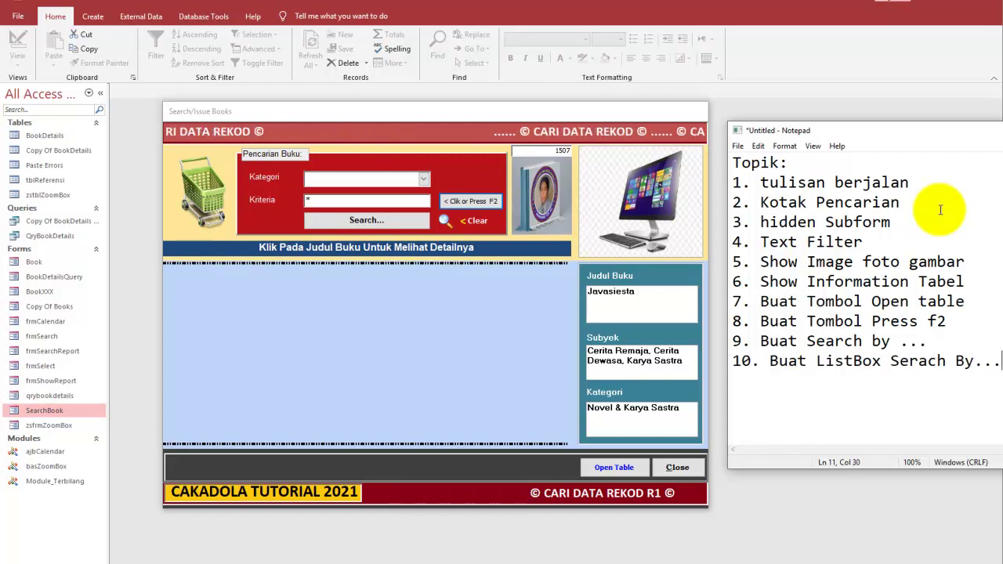
# Capitalise 'Tulisan' in item 1 and minimise Notepad.
pyautogui.click(769, 182)
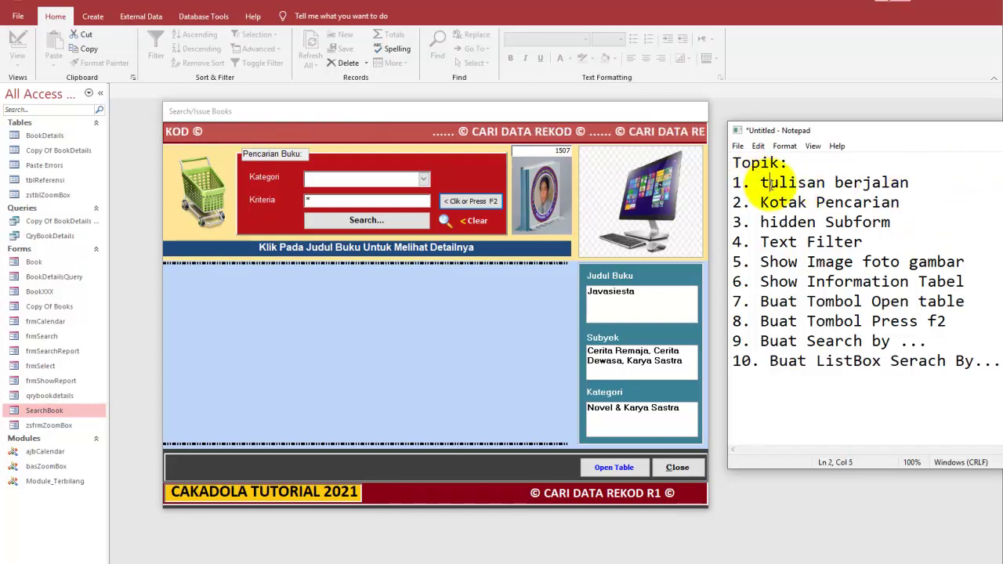
pyautogui.press('BackSpace')
pyautogui.write('T')
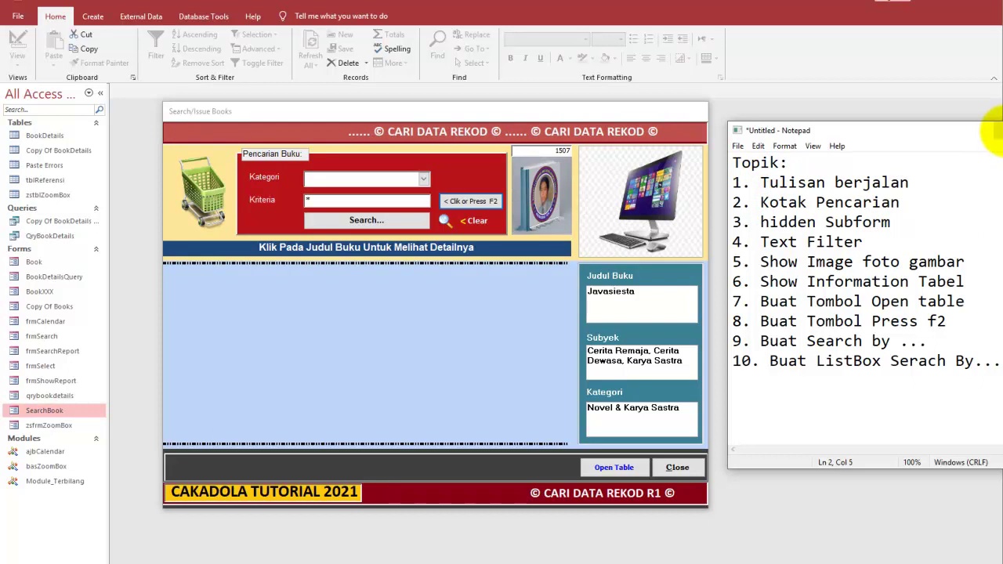
pyautogui.click(995, 130)
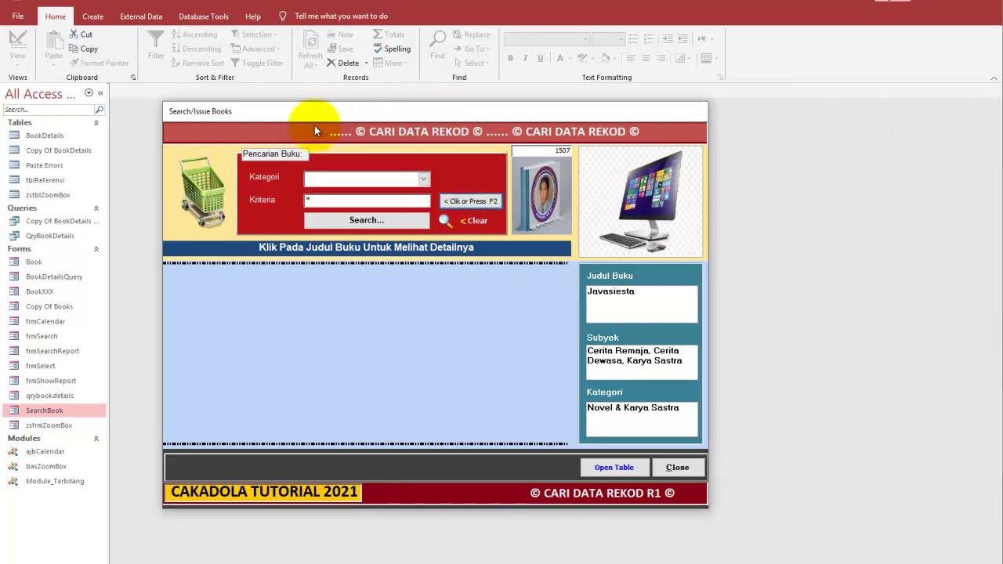
# Open SearchBook in Design View with its Event properties, highlighting the scrolling title and On Load.
pyautogui.rightClick(309, 123)
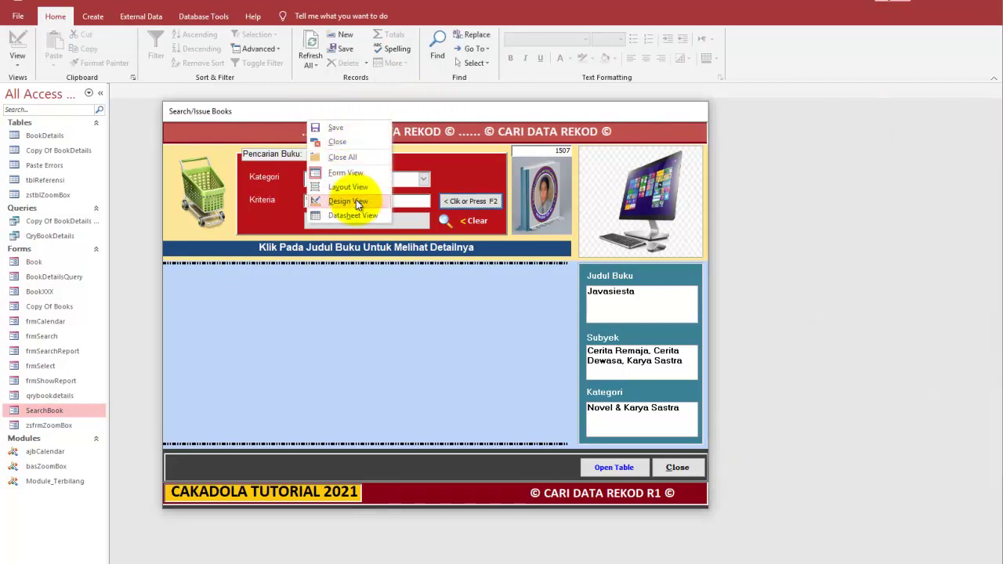
pyautogui.click(358, 201)
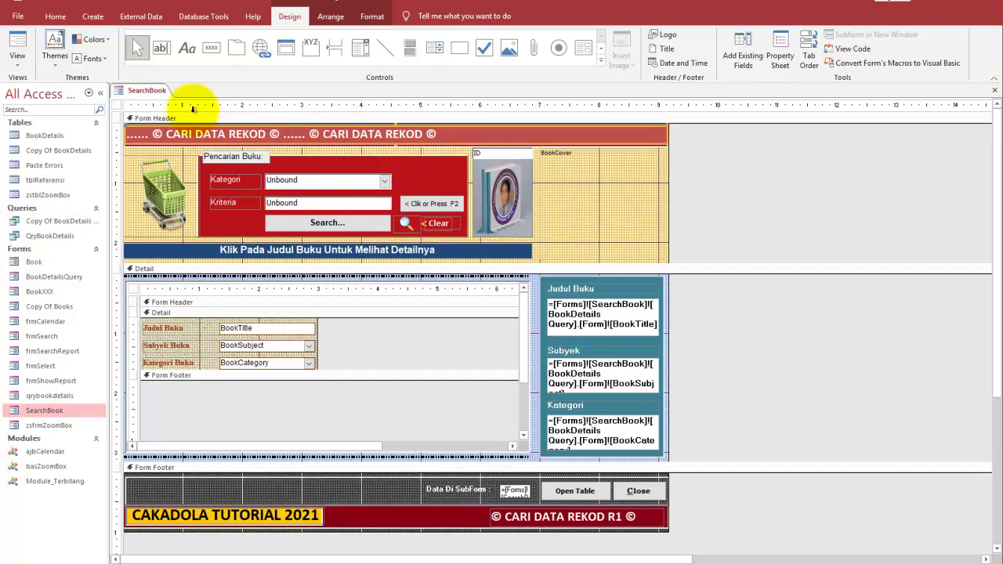
pyautogui.doubleClick(115, 108)
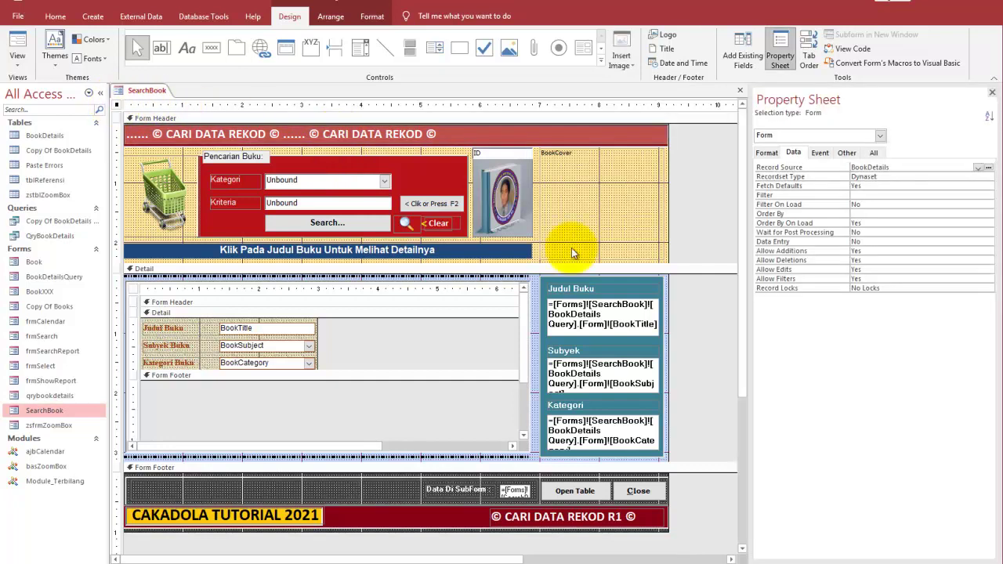
pyautogui.click(821, 153)
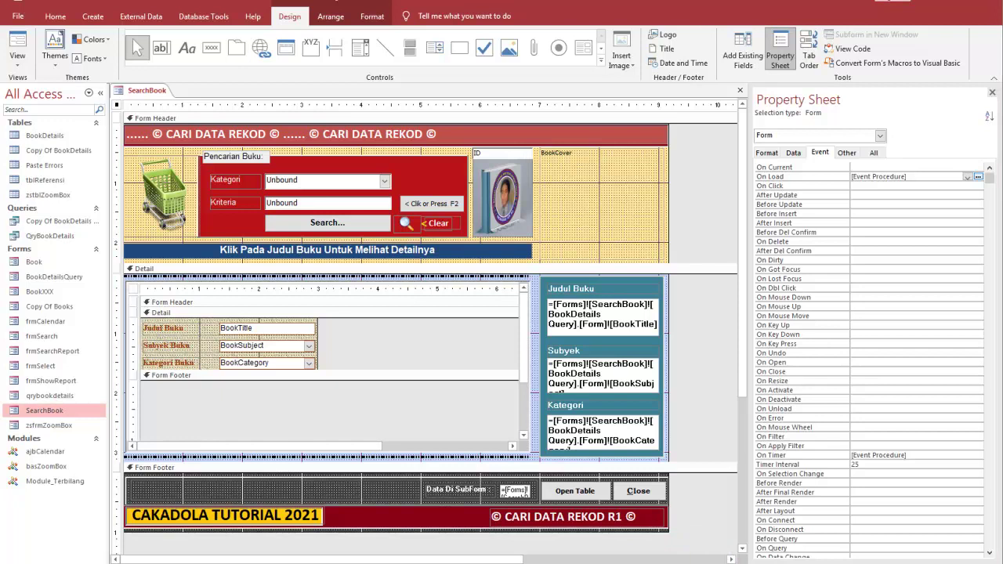
pyautogui.moveTo(435, 116)
pyautogui.mouseDown()
pyautogui.moveTo(360, 151)
pyautogui.moveTo(815, 173)
pyautogui.moveTo(815, 182)
pyautogui.mouseUp()
pyautogui.moveTo(910, 161); pyautogui.dragTo(915, 176)
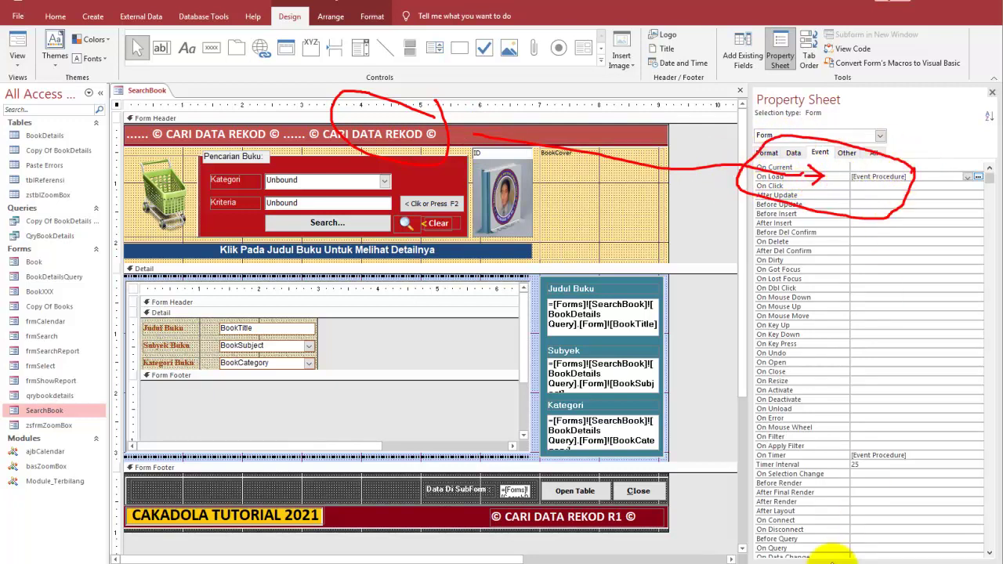
pyautogui.press('Escape')
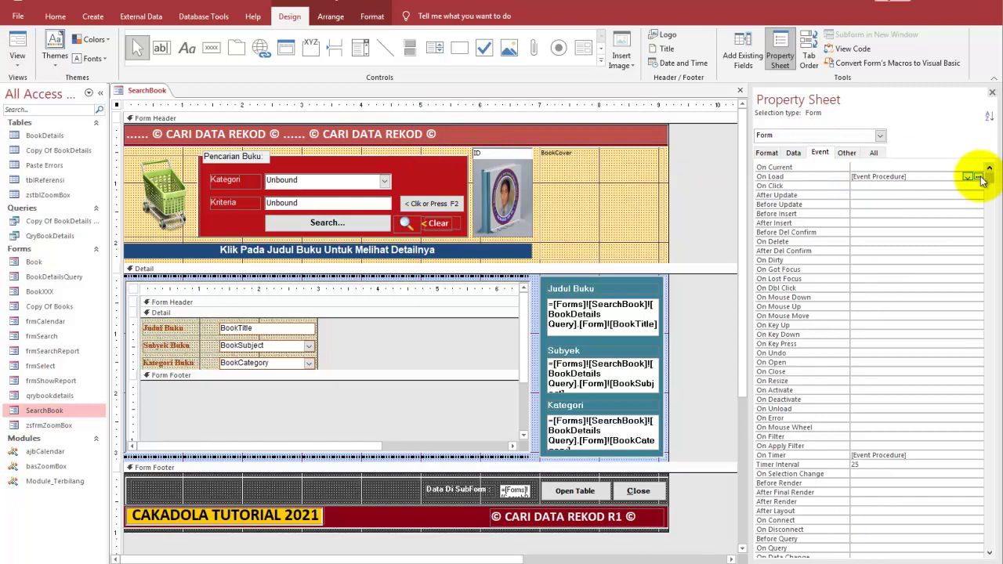
# Open the On Load code, copy the Form_Timer and MouseMove procedures, and return to Notepad.
pyautogui.click(980, 176)
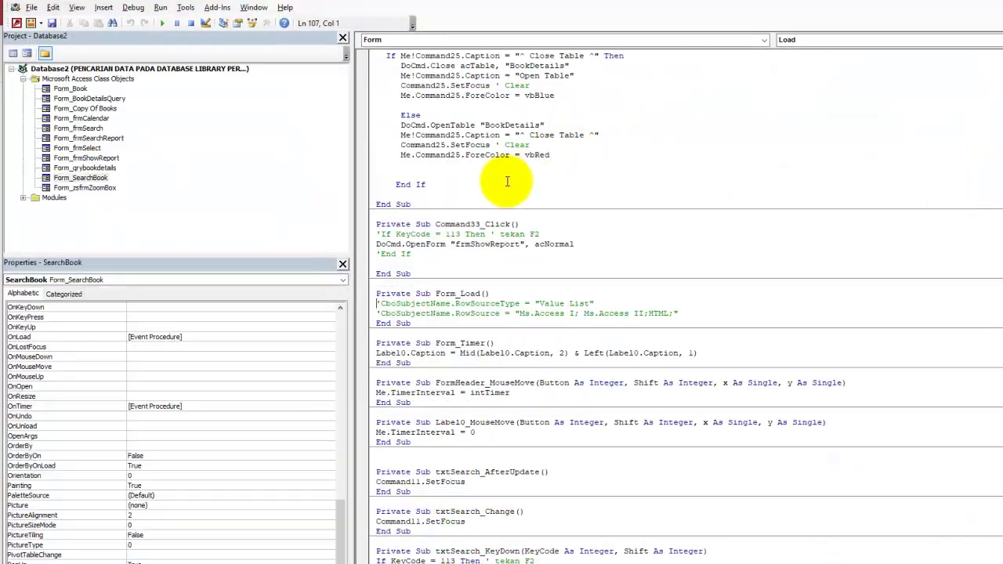
pyautogui.scroll(1, 443, 310)
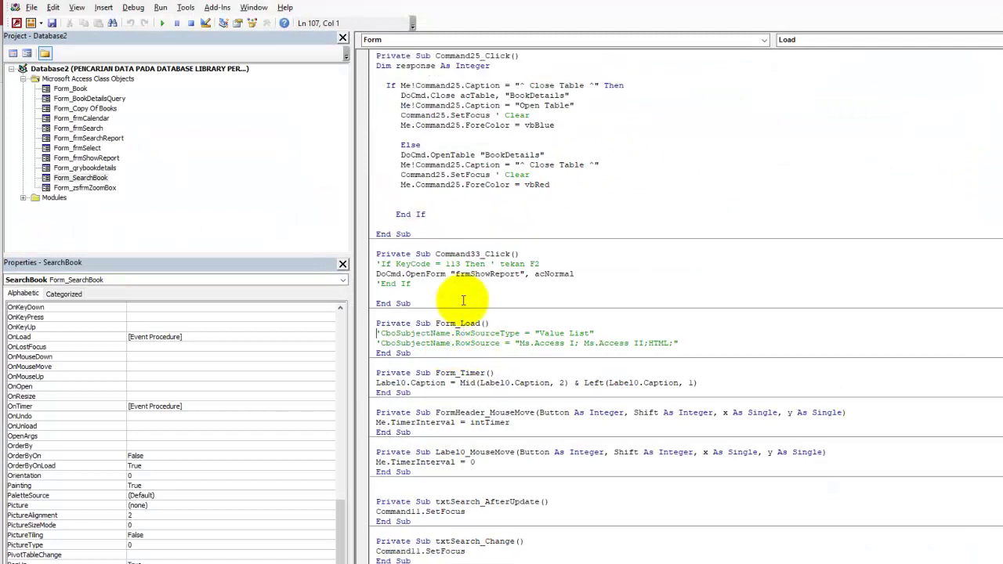
pyautogui.scroll(-1, 470, 299)
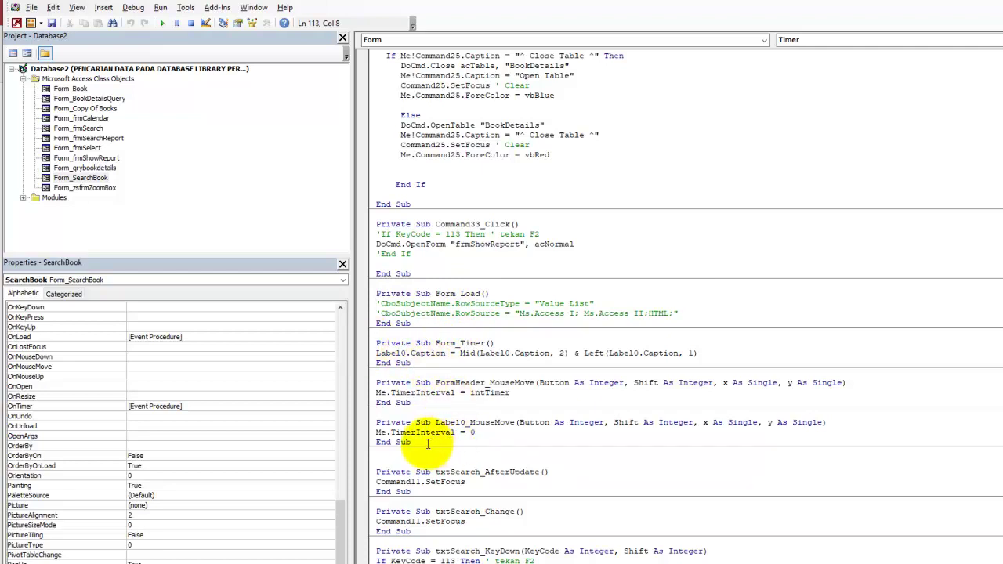
pyautogui.moveTo(428, 443); pyautogui.dragTo(370, 347)
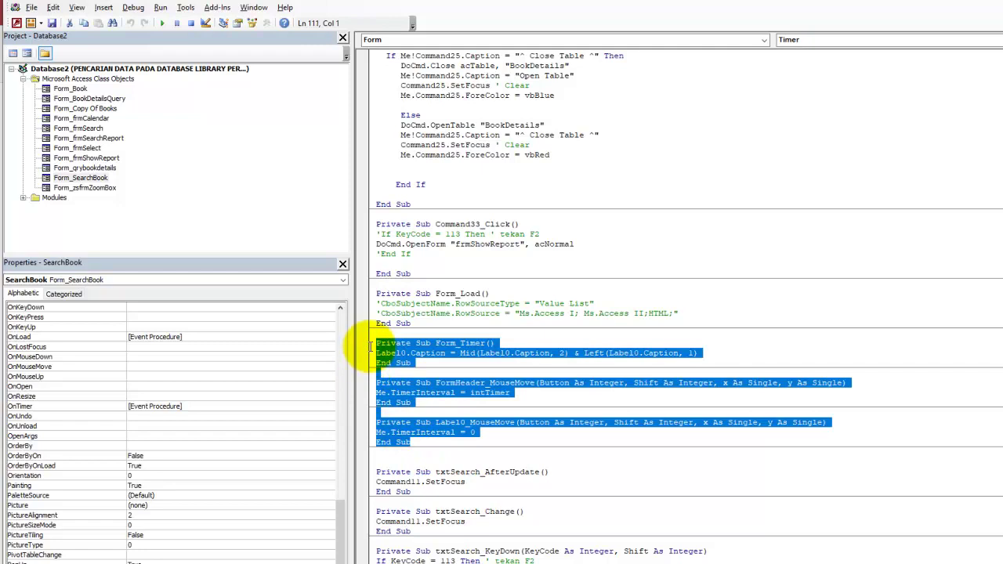
pyautogui.hotkey('ctrl', 'c')
pyautogui.hotkey('alt', 'Tab')
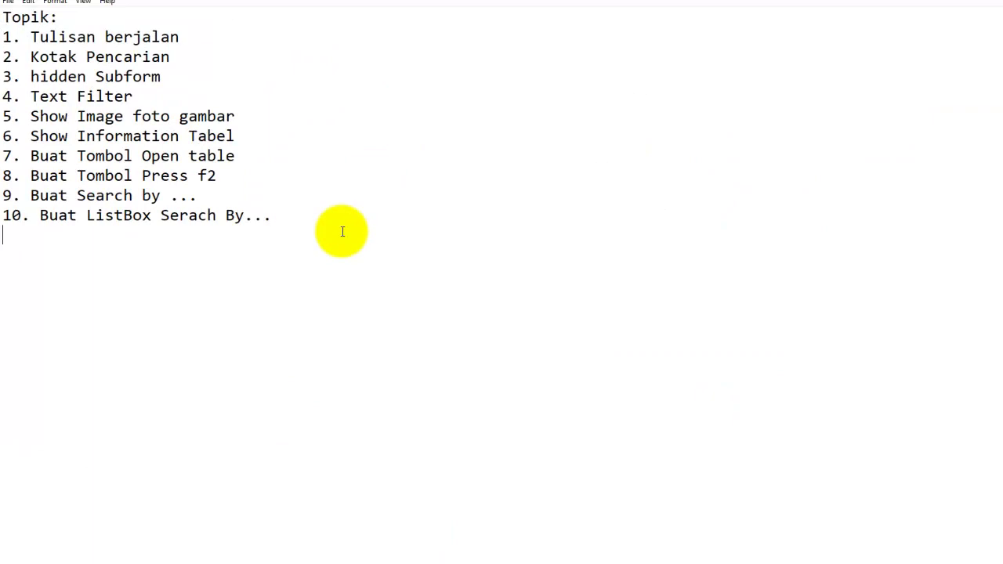
# Paste the Form_Timer and MouseMove procedures into the notes, point out Label0, then move Notepad aside.
pyautogui.hotkey('ctrl', 'v')
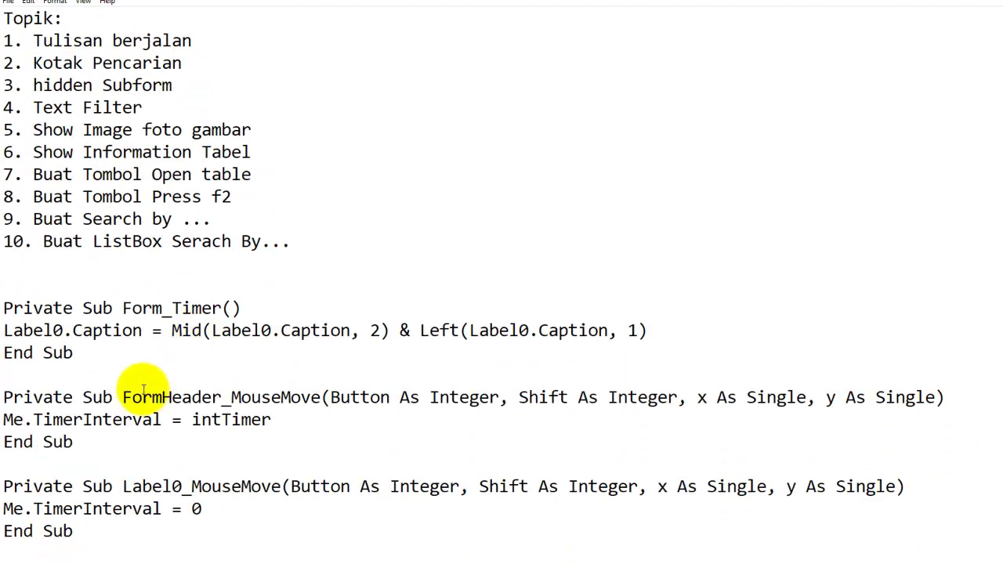
pyautogui.click(141, 373)
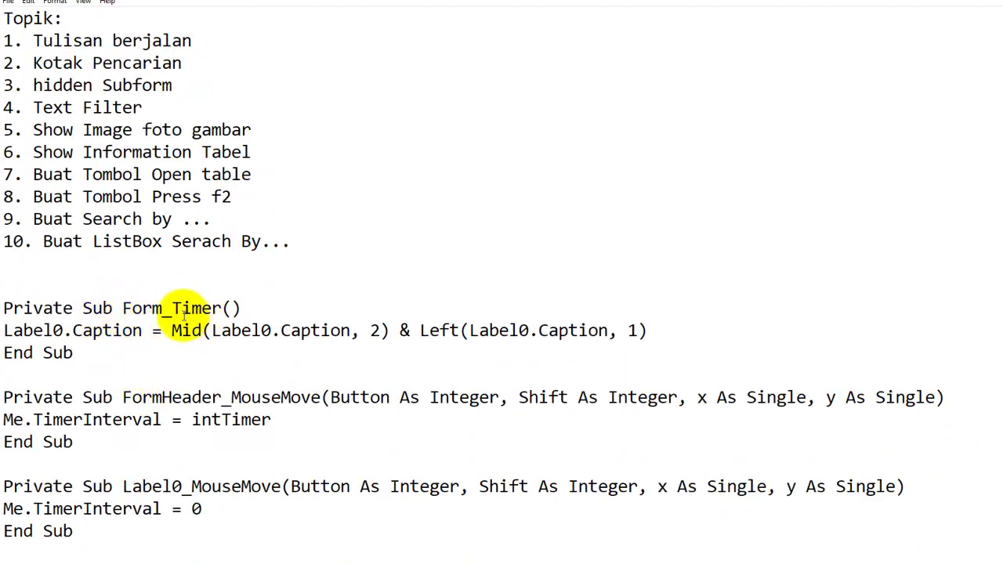
pyautogui.click(43, 329)
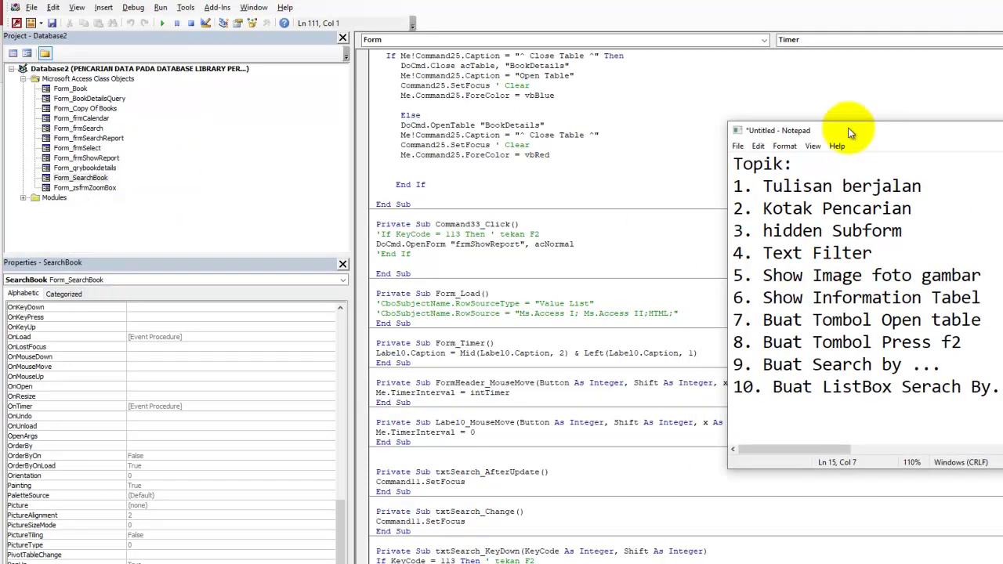
pyautogui.moveTo(847, 132); pyautogui.dragTo(744, 133)
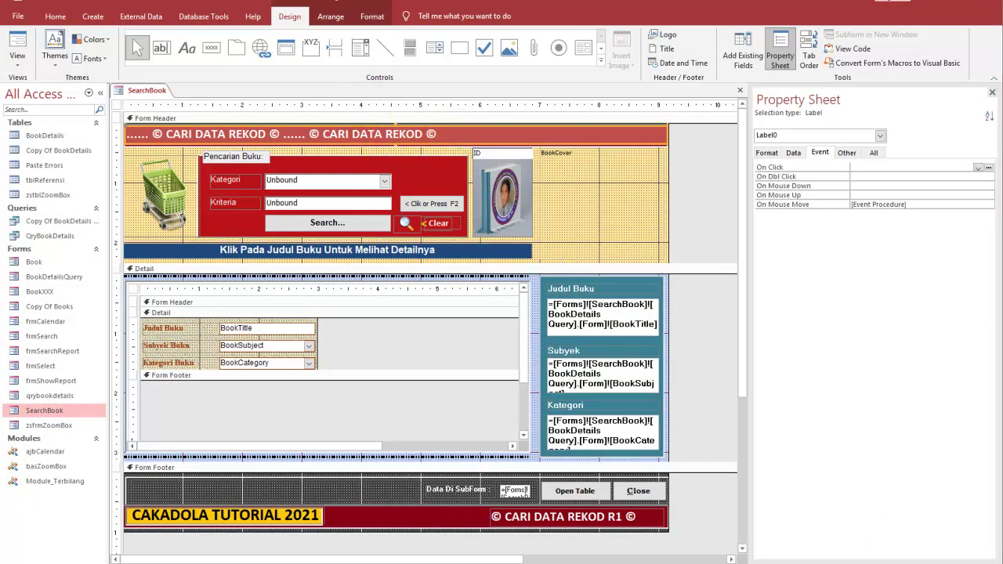
pyautogui.moveTo(778, 121); pyautogui.dragTo(761, 118)
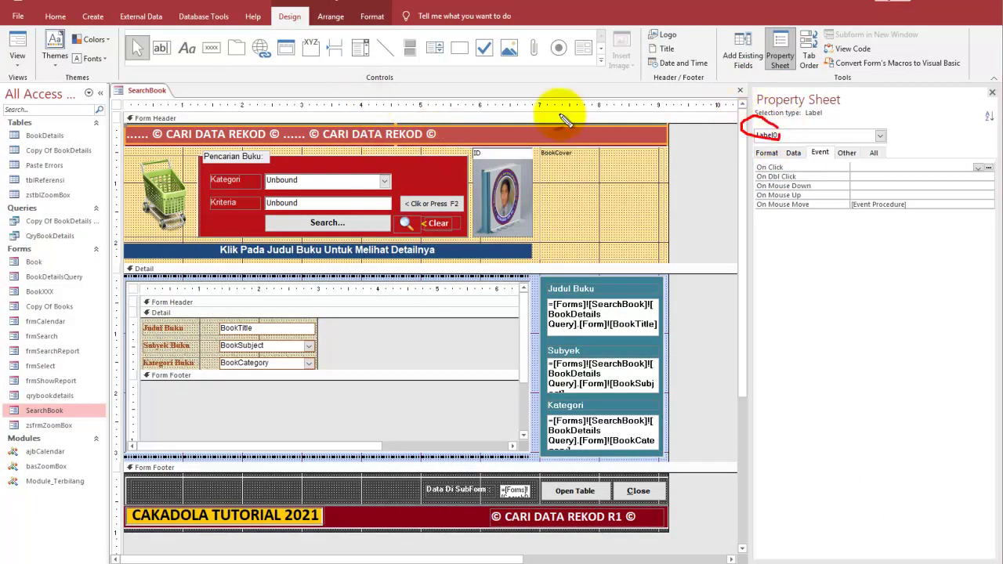
pyautogui.moveTo(450, 127); pyautogui.dragTo(480, 123)
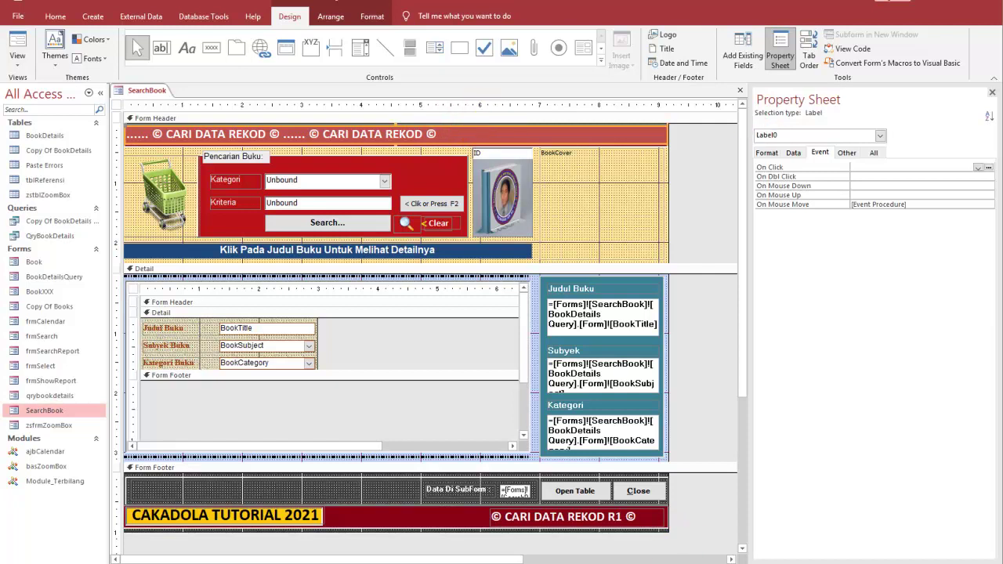
pyautogui.hotkey('alt', 'Tab')
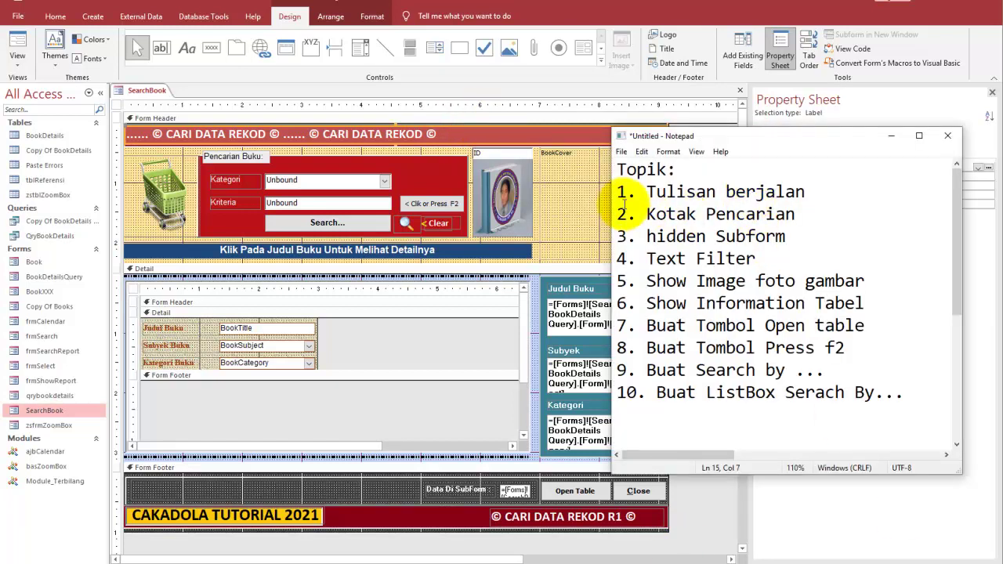
pyautogui.moveTo(602, 220); pyautogui.dragTo(195, 220)
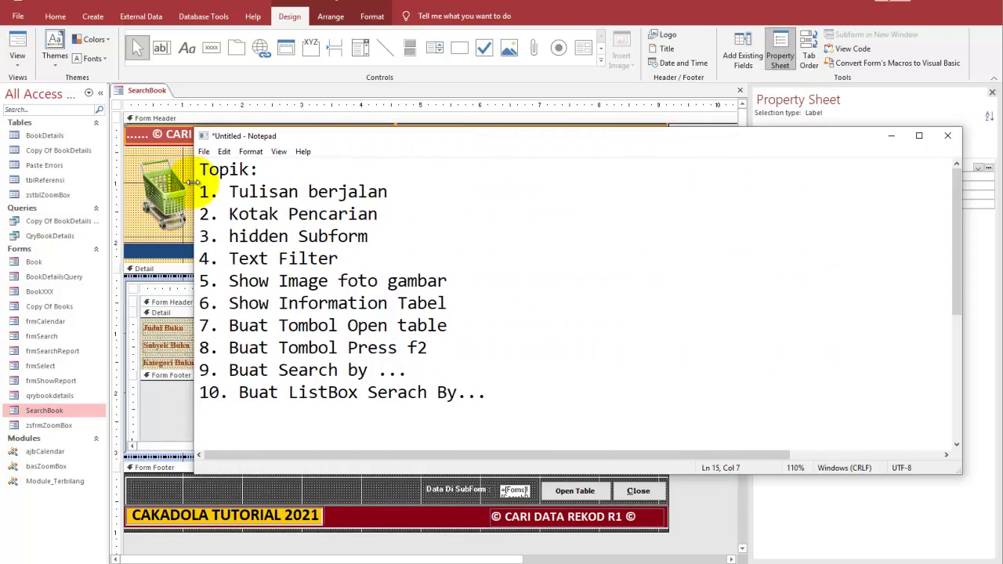
pyautogui.moveTo(954, 226); pyautogui.dragTo(963, 346)
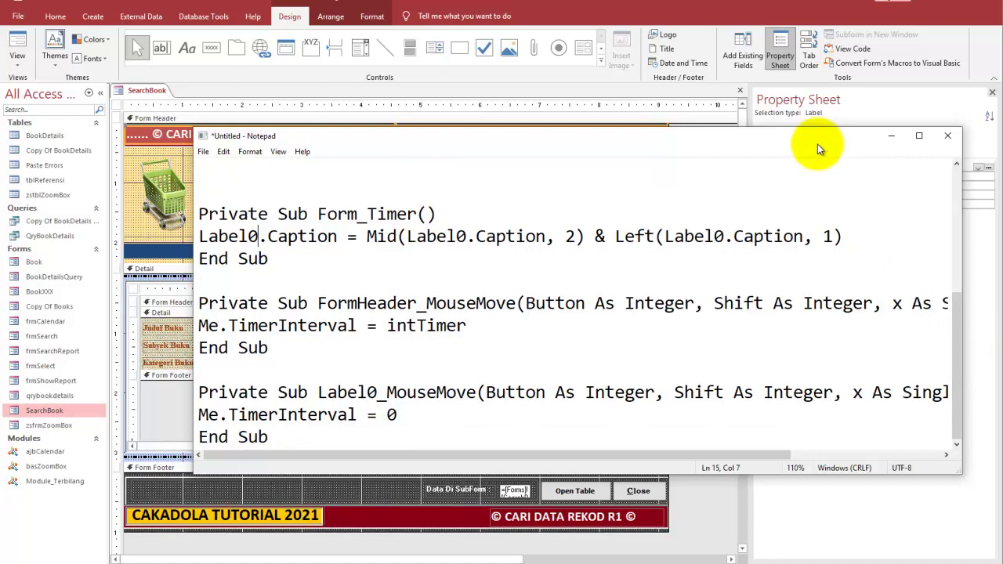
pyautogui.moveTo(819, 137); pyautogui.dragTo(761, 128)
pyautogui.click(518, 227)
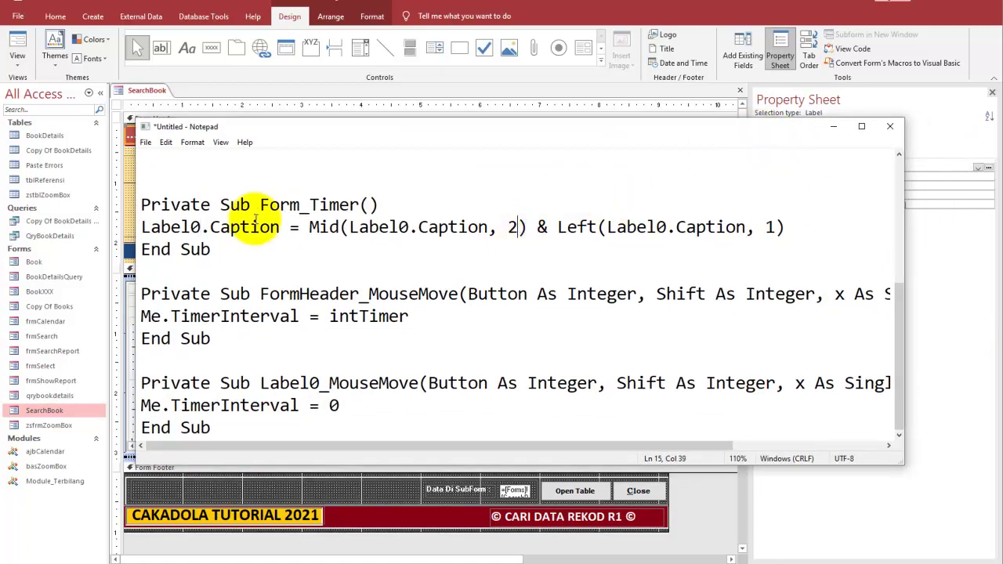
pyautogui.moveTo(139, 227); pyautogui.dragTo(801, 235)
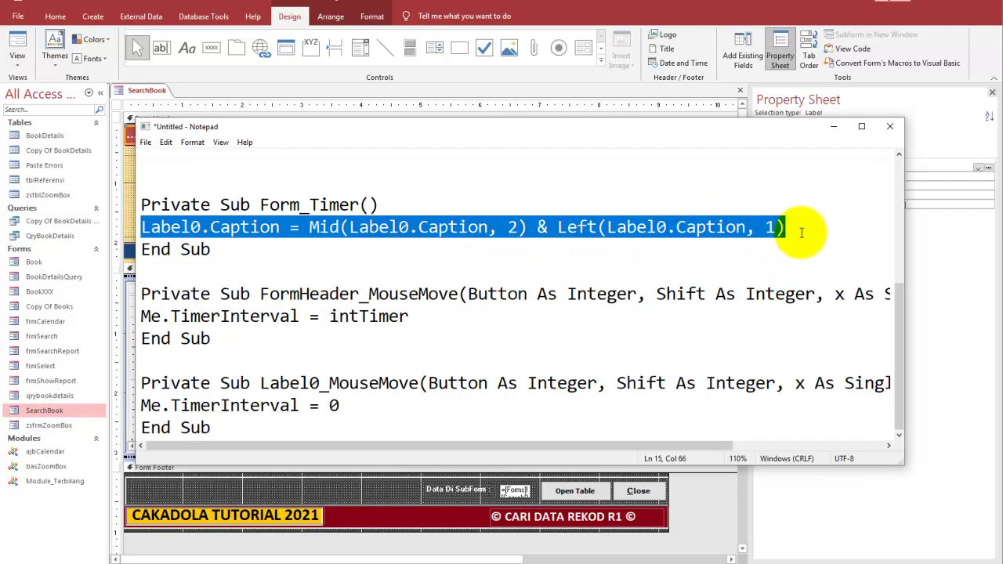
pyautogui.click(753, 249)
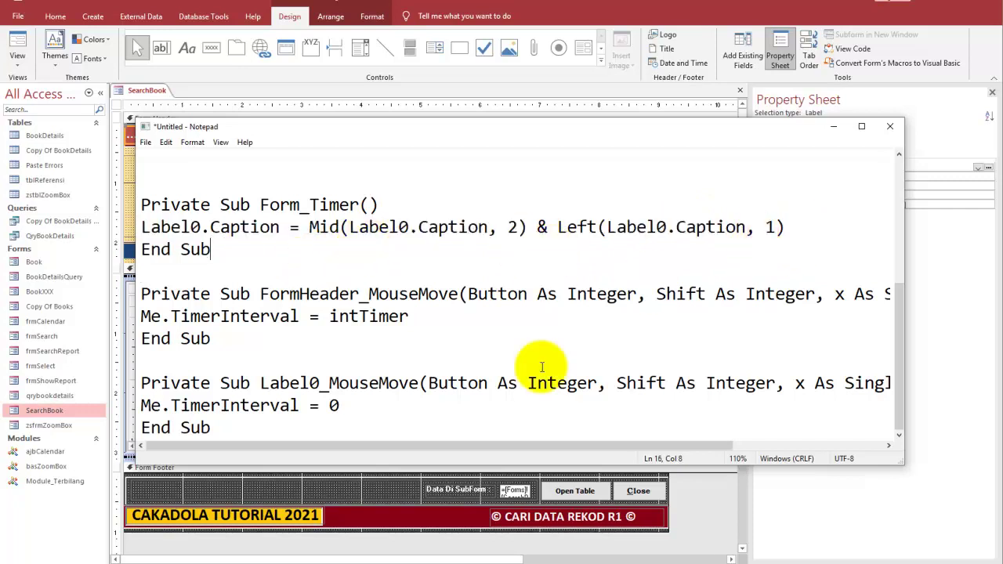
pyautogui.moveTo(134, 139); pyautogui.dragTo(9, 129)
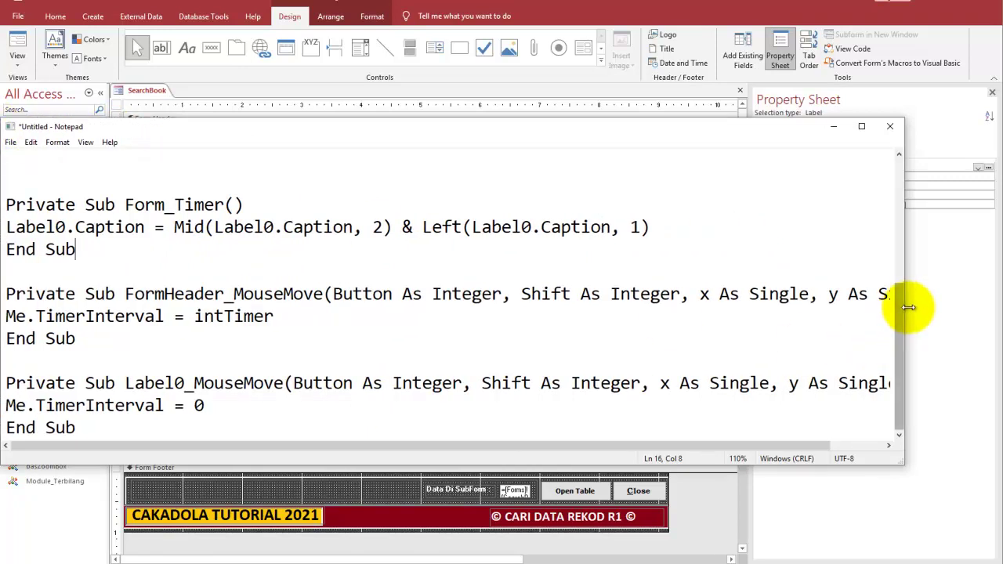
pyautogui.moveTo(904, 318); pyautogui.dragTo(984, 321)
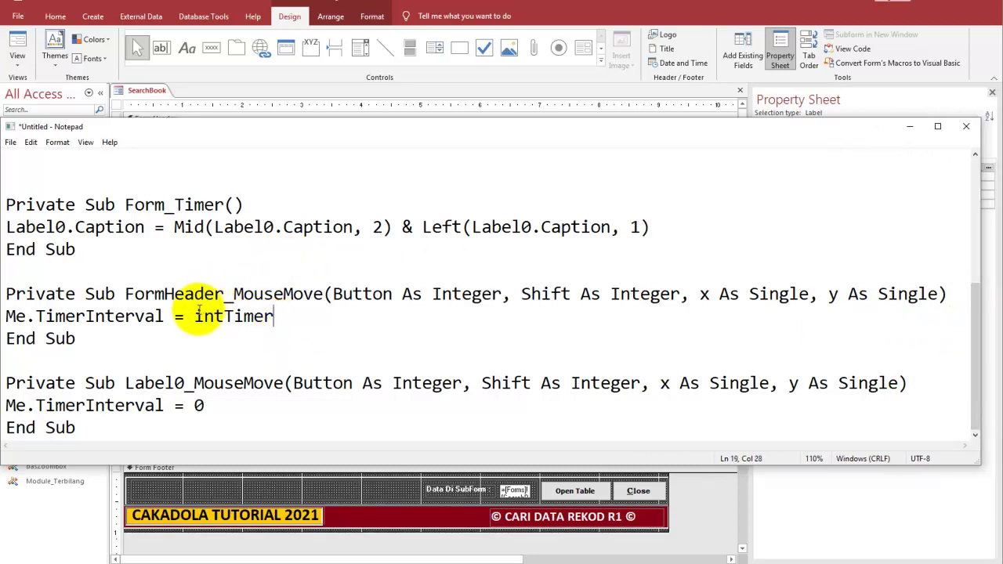
pyautogui.moveTo(195, 316); pyautogui.dragTo(289, 321)
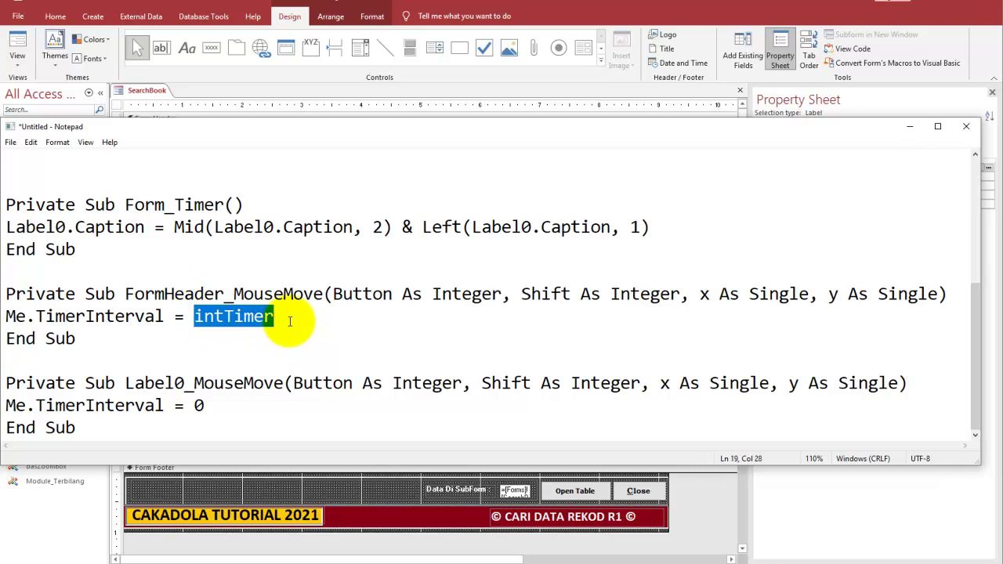
pyautogui.click(293, 324)
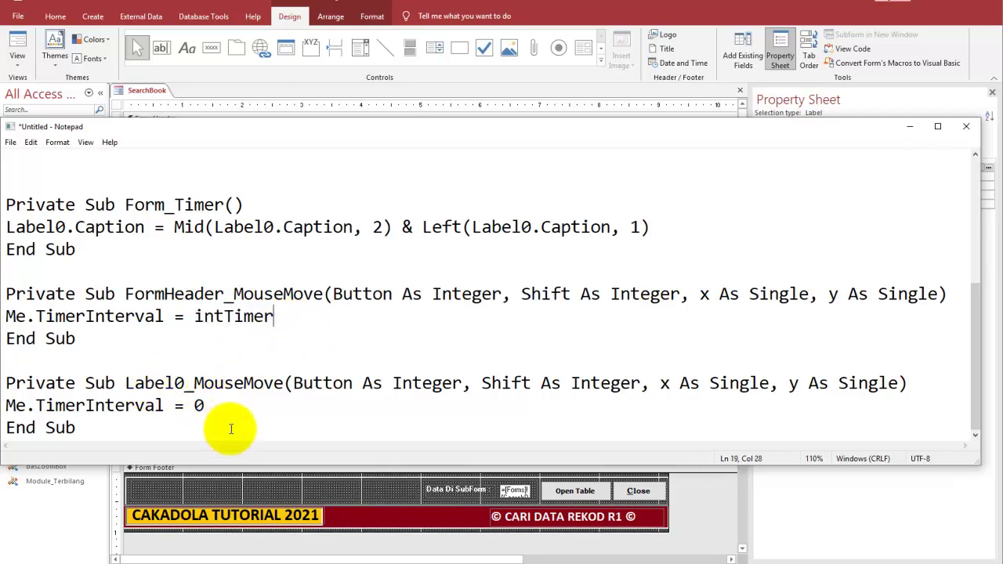
pyautogui.moveTo(239, 466); pyautogui.dragTo(241, 512)
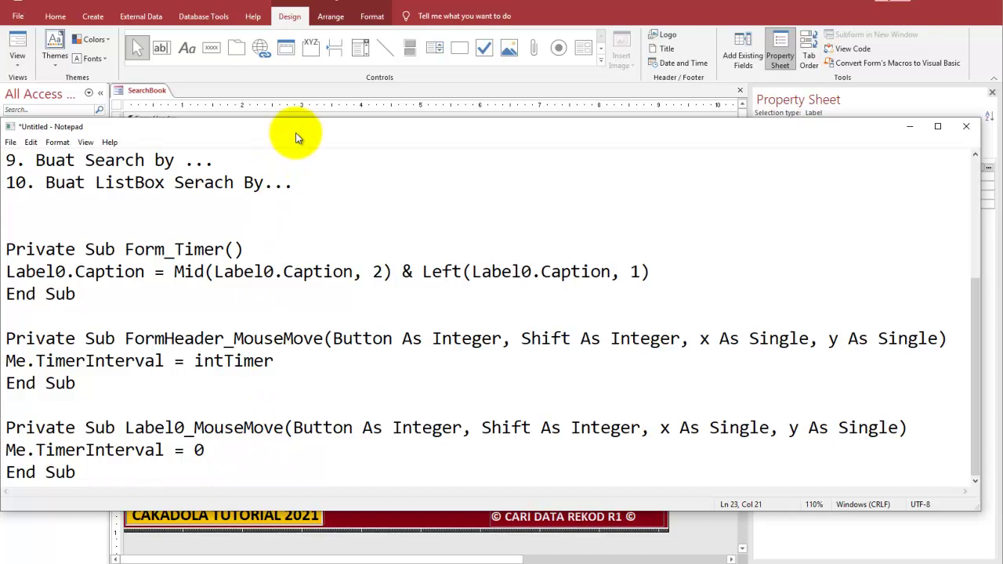
pyautogui.moveTo(296, 129); pyautogui.dragTo(320, 174)
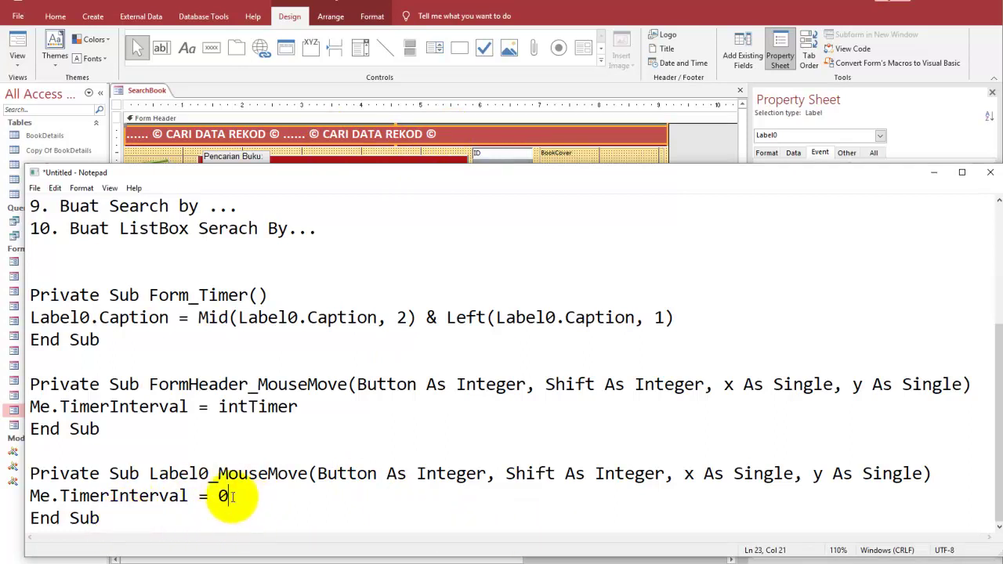
pyautogui.moveTo(229, 496); pyautogui.dragTo(20, 497)
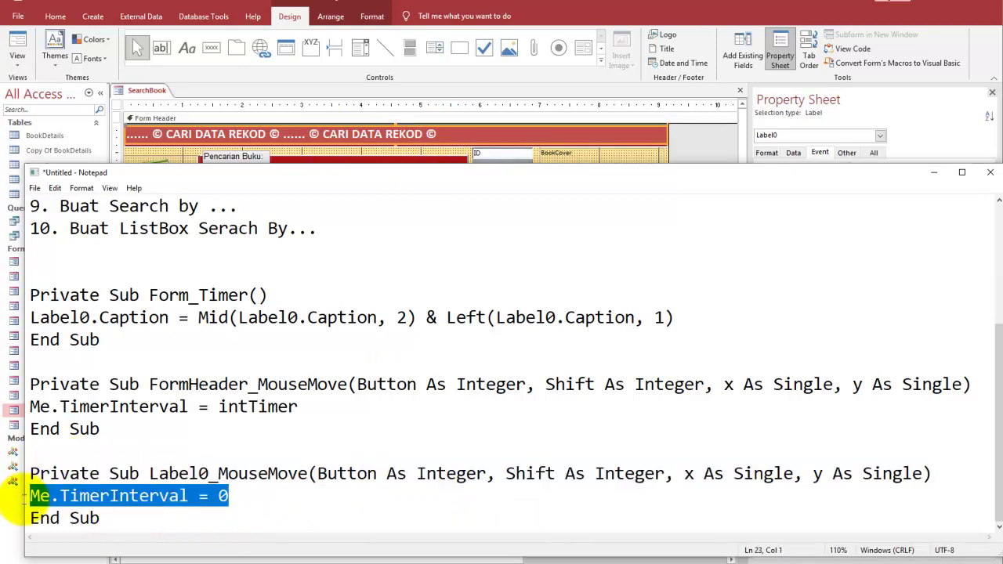
pyautogui.click(138, 514)
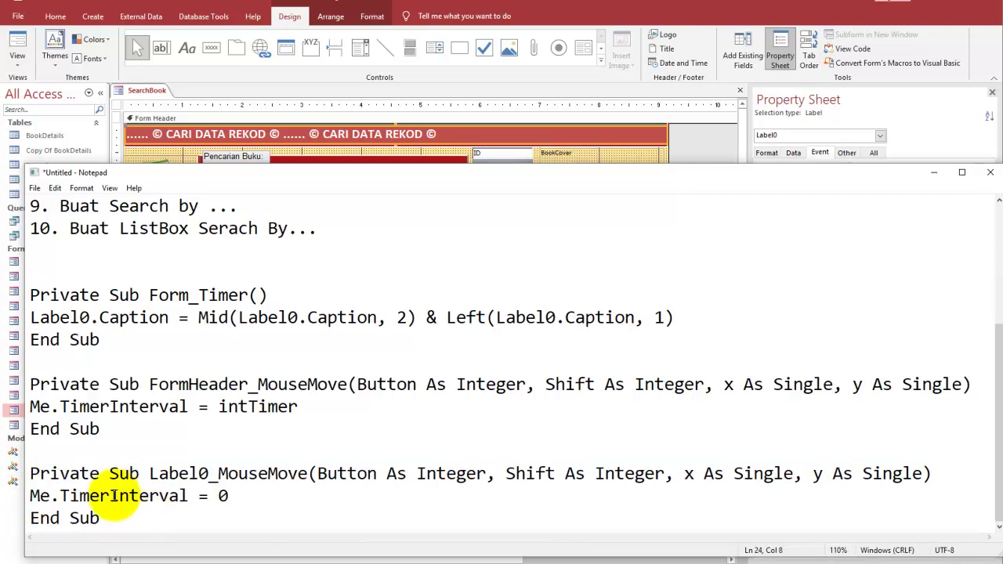
pyautogui.click(304, 407)
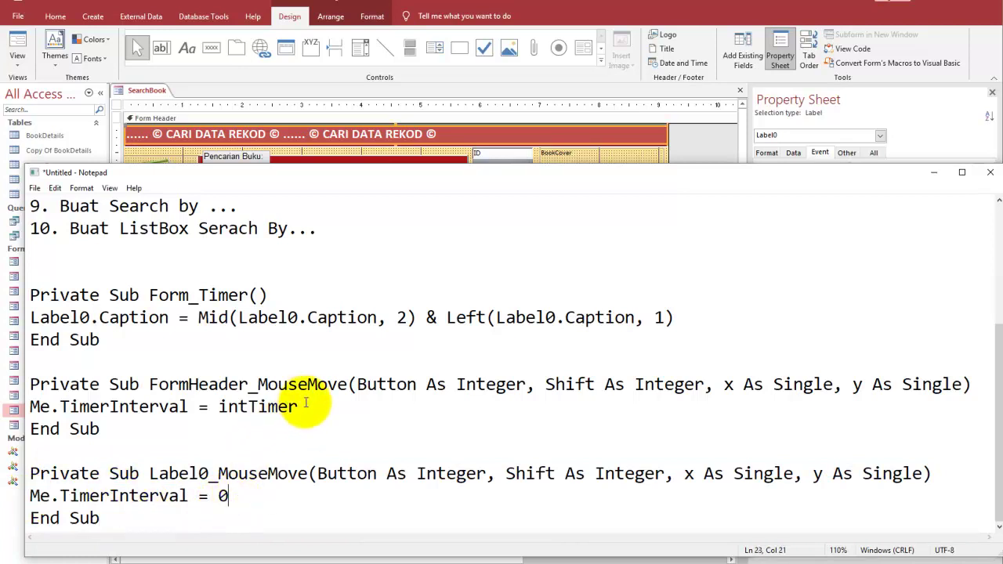
pyautogui.moveTo(276, 401); pyautogui.dragTo(213, 406)
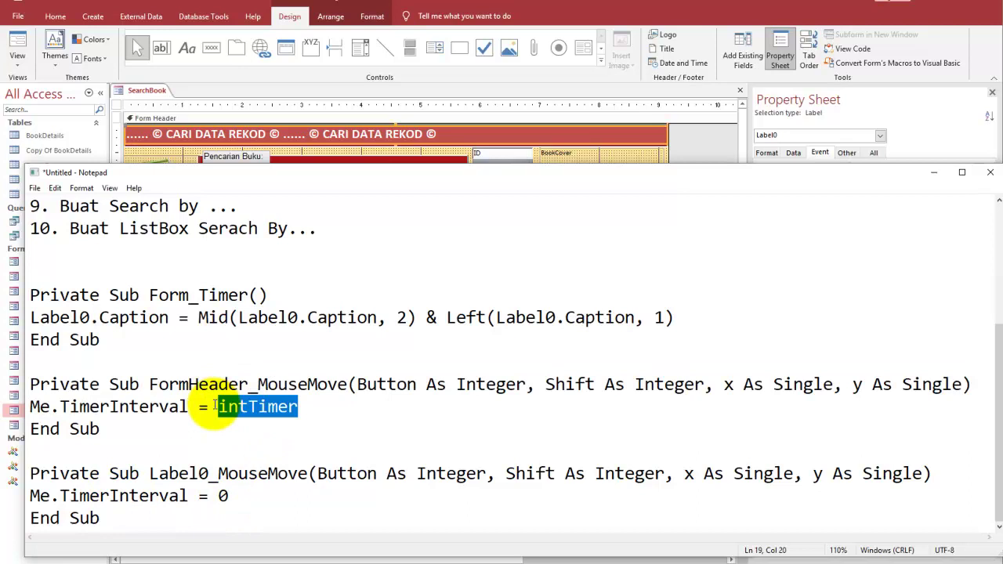
pyautogui.click(281, 351)
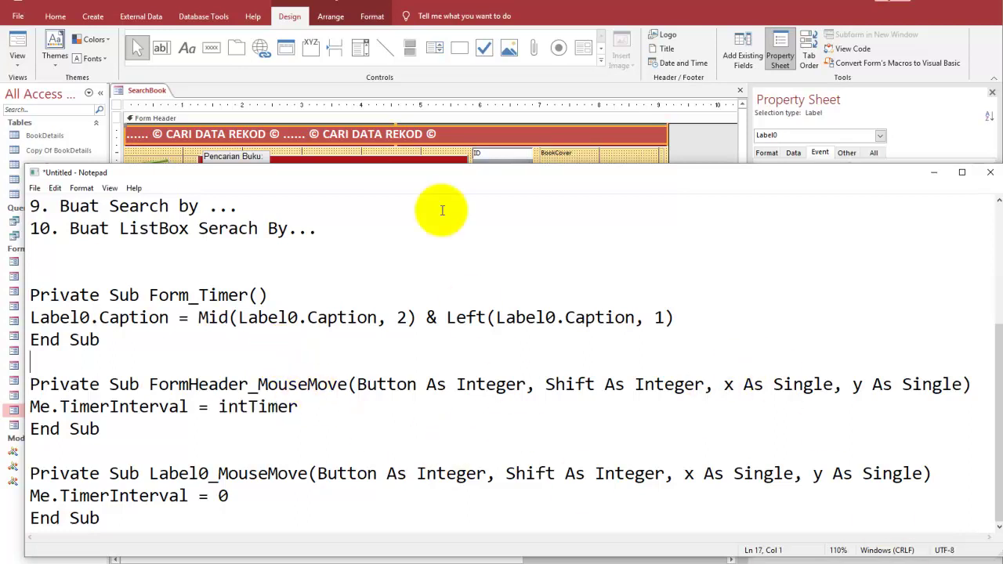
pyautogui.click(779, 259)
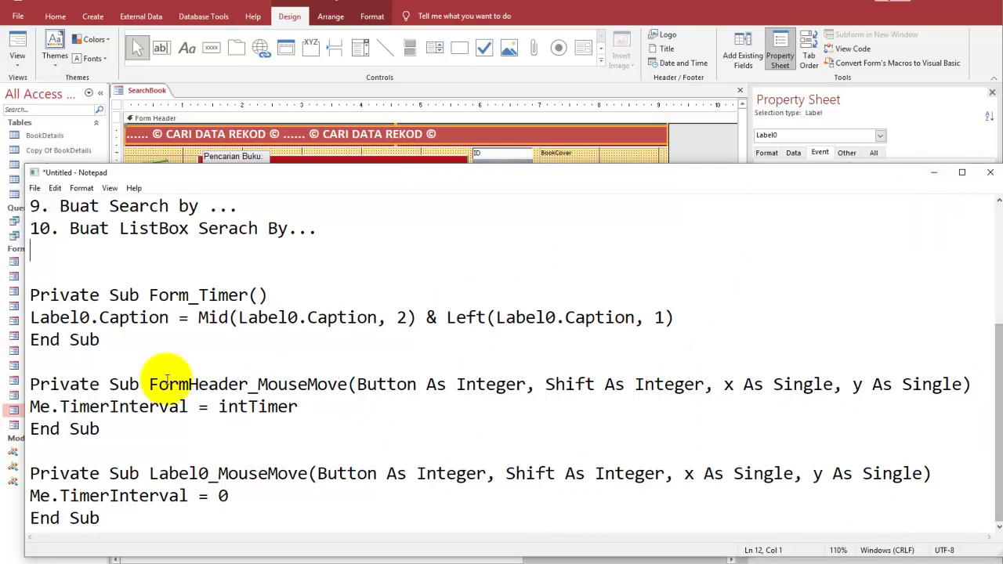
pyautogui.moveTo(112, 519); pyautogui.dragTo(12, 292)
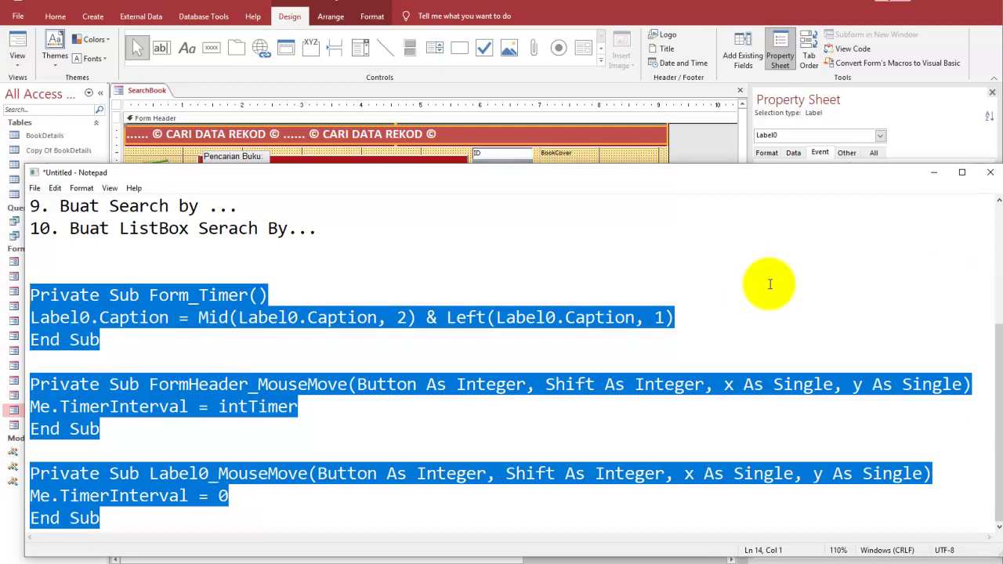
pyautogui.click(932, 176)
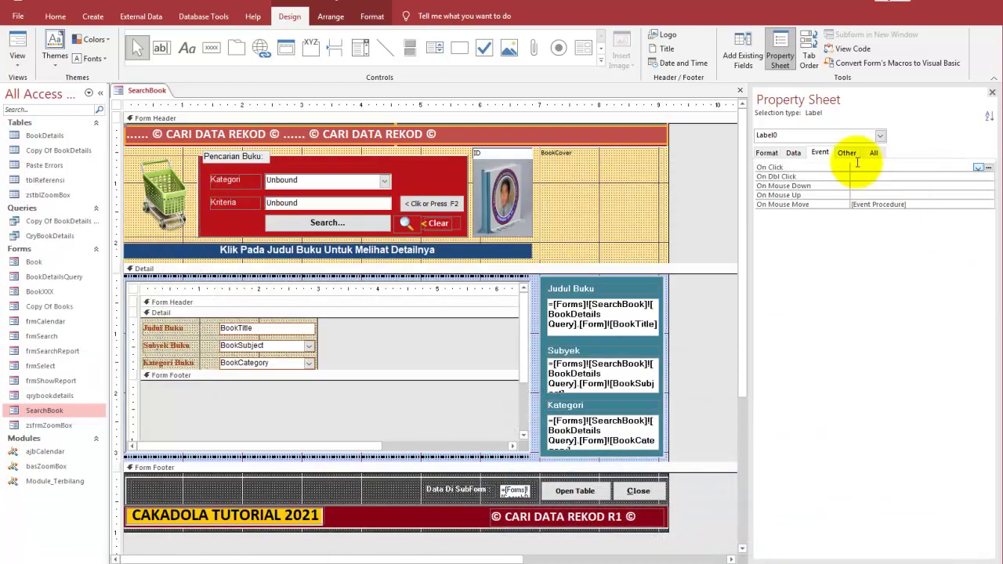
# Open the code behind the form's On Timer event from the Property Sheet.
pyautogui.click(117, 105)
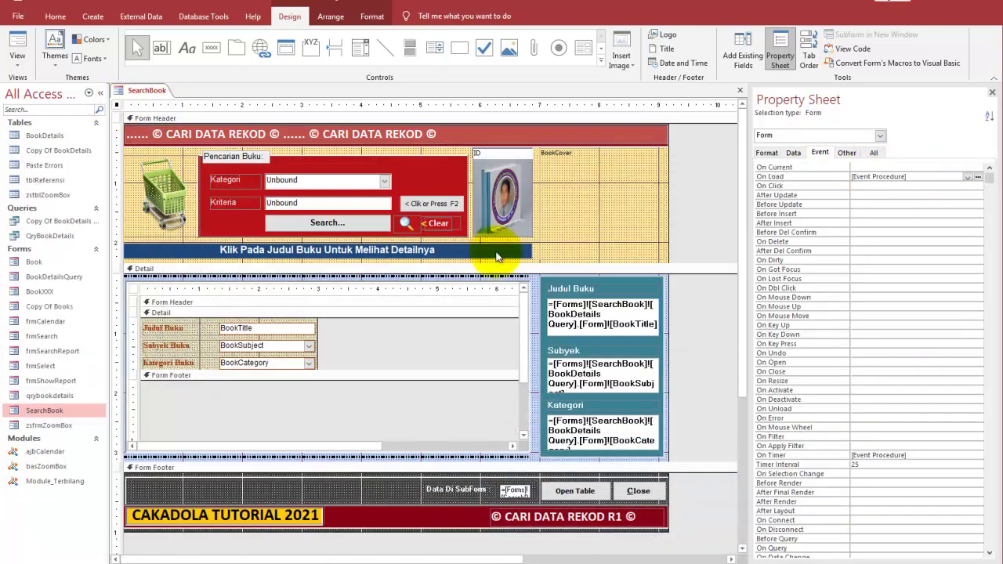
pyautogui.click(883, 456)
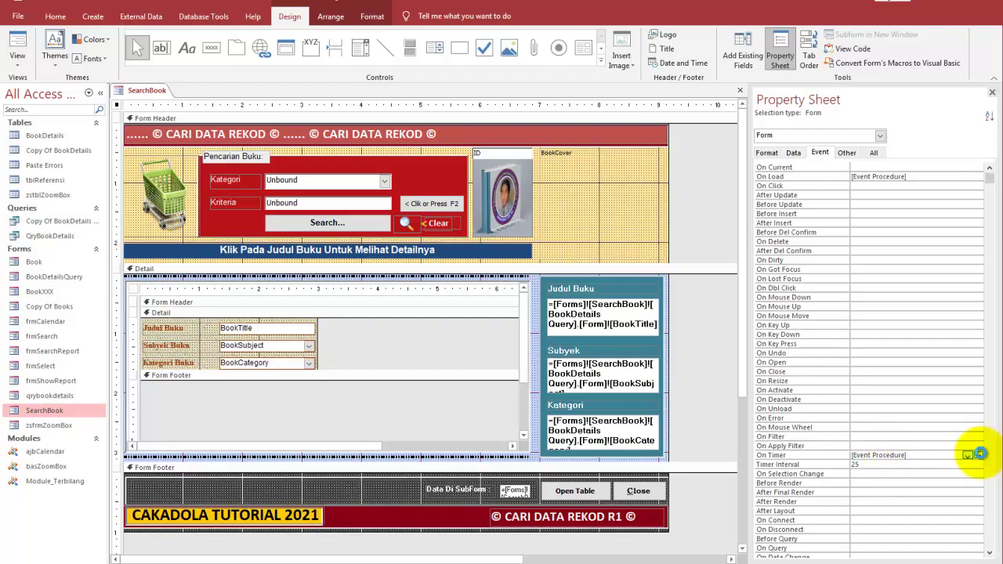
pyautogui.click(980, 454)
# Select the two declaration lines at the module's top, including intTimer = 200.
pyautogui.scroll(2, 459, 161)
pyautogui.scroll(10, 520, 240)
pyautogui.scroll(4, 520, 240)
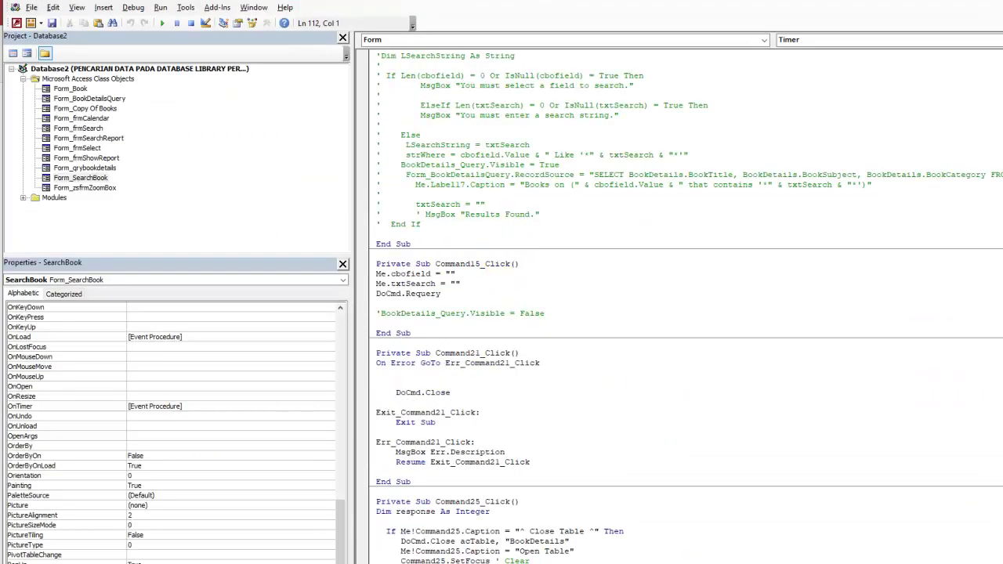
pyautogui.scroll(11, 837, 122)
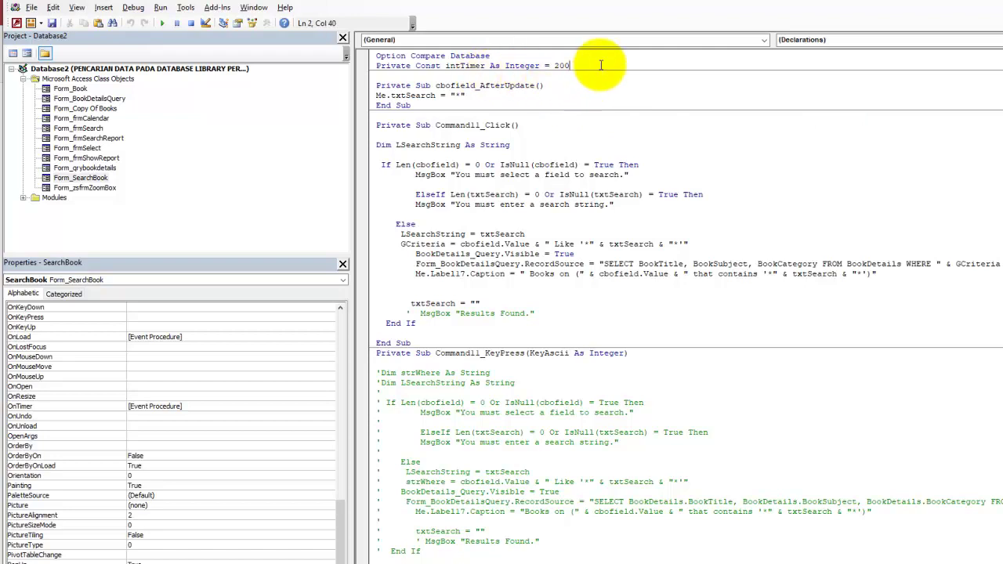
pyautogui.moveTo(602, 65); pyautogui.dragTo(502, 54)
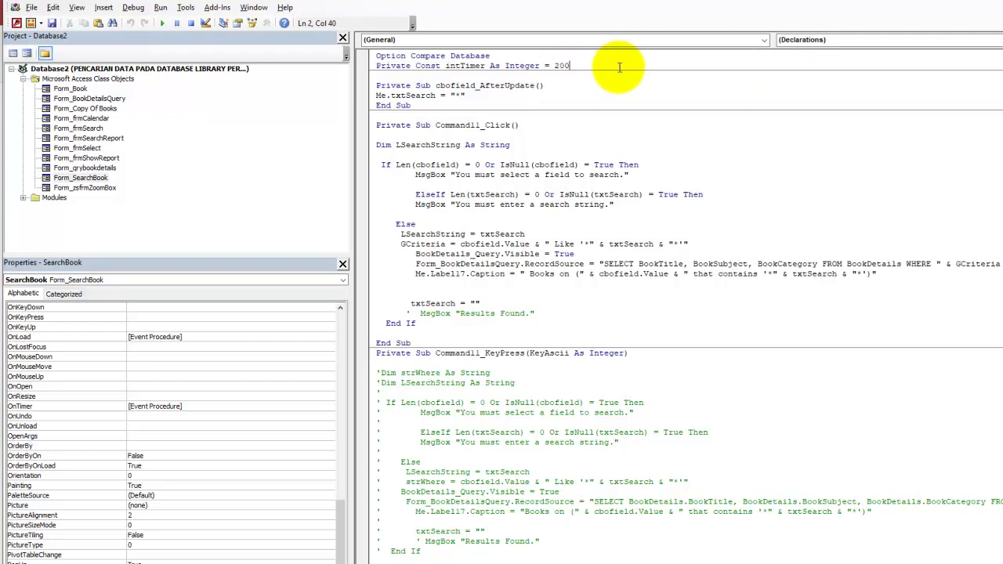
pyautogui.moveTo(613, 66); pyautogui.dragTo(376, 55)
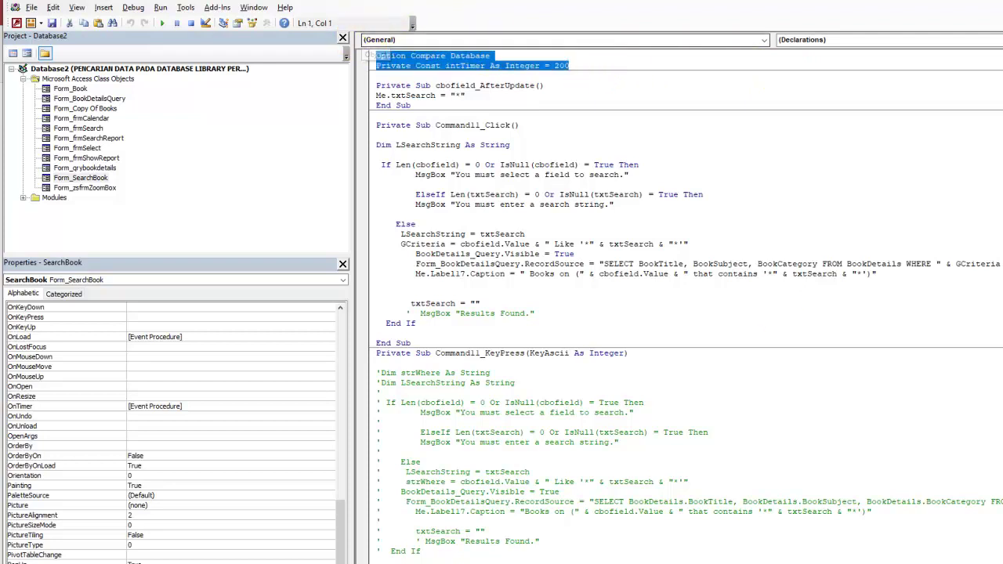
pyautogui.hotkey('alt', 'Tab')
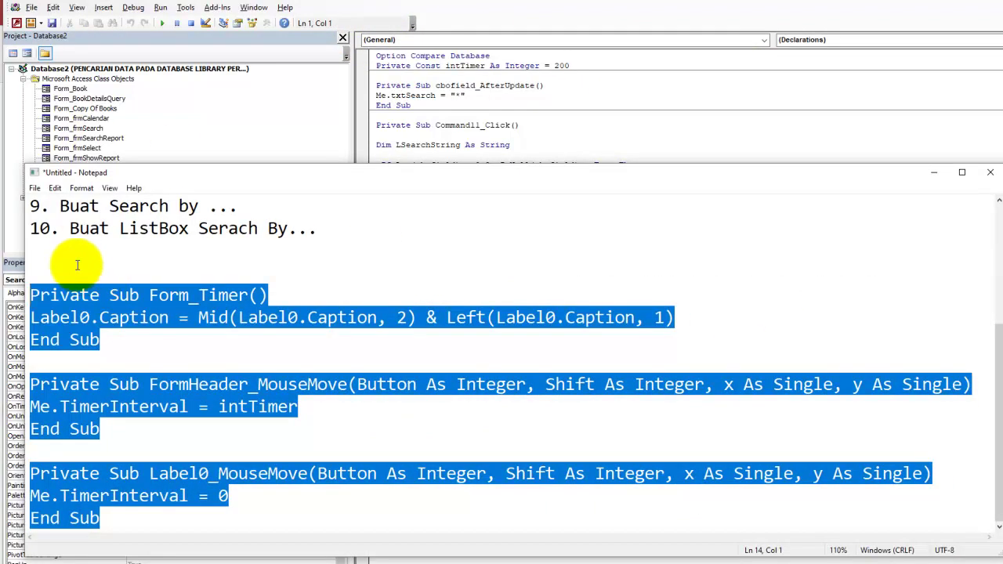
# Paste the Option Compare Database and intTimer declaration lines into the notes.
pyautogui.click(77, 265)
pyautogui.write('Option Compare Database Private Const intTimer As Integer = 200')
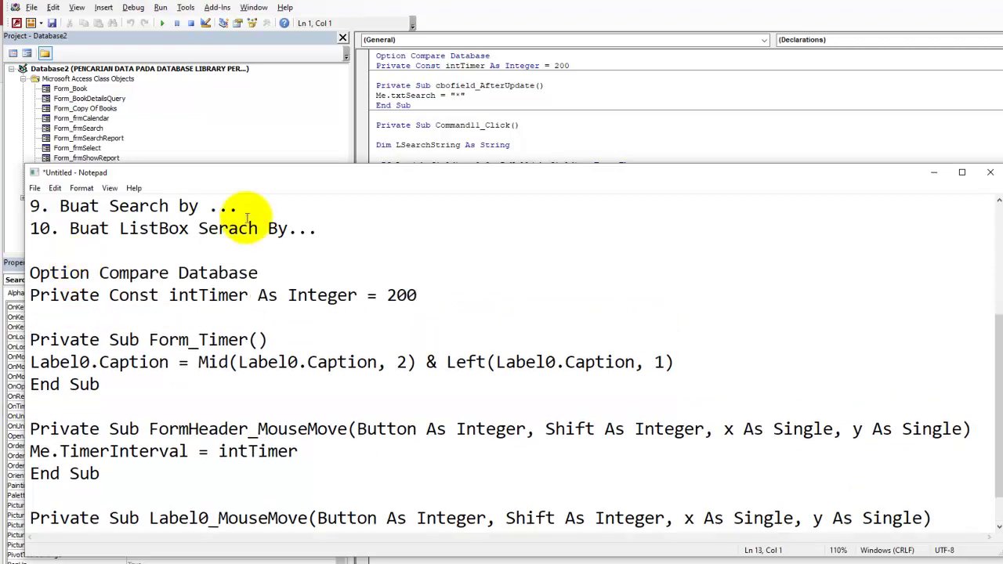
pyautogui.moveTo(338, 174)
pyautogui.mouseDown()
pyautogui.moveTo(408, 80)
pyautogui.moveTo(396, 67)
pyautogui.mouseUp()
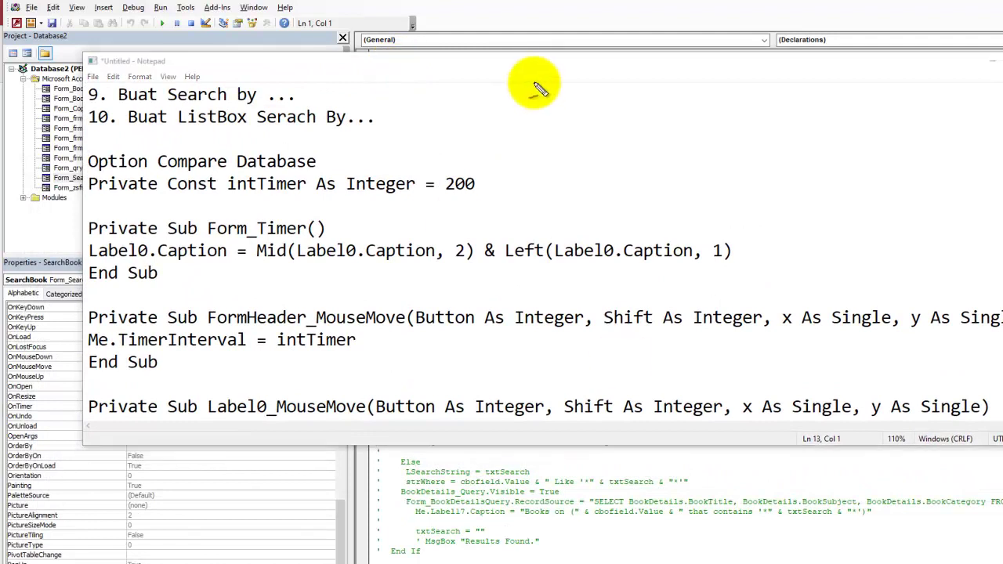
# Annotate the declarations section, intTimer and its value 200, then clear the marks and minimize Notepad.
pyautogui.moveTo(392, 12); pyautogui.dragTo(398, 17)
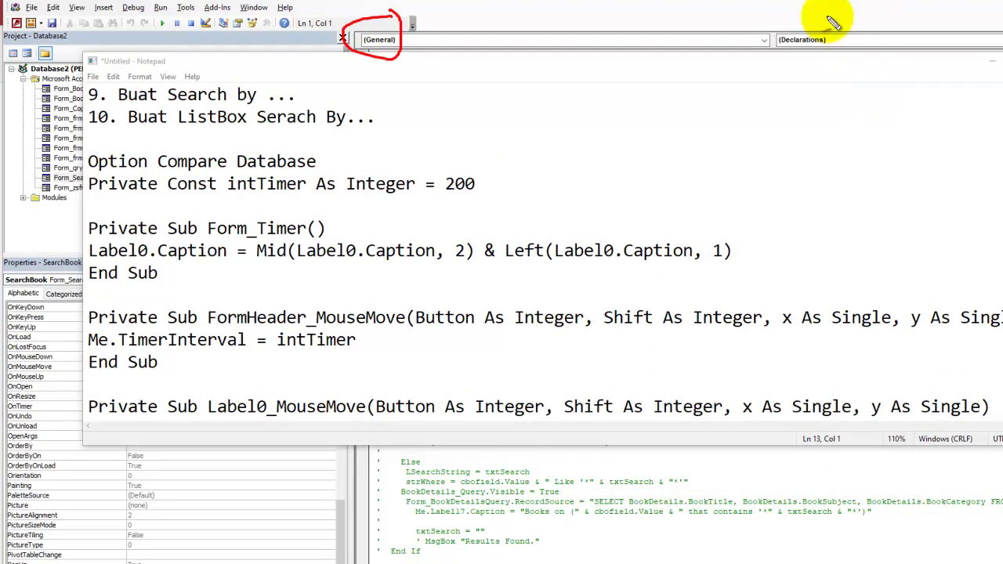
pyautogui.moveTo(819, 14); pyautogui.dragTo(799, 16)
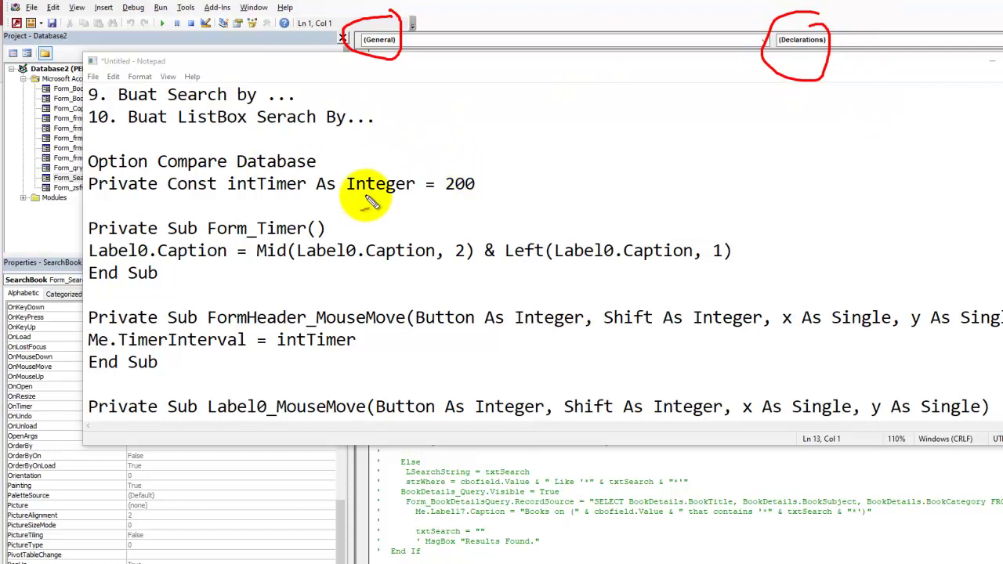
pyautogui.moveTo(224, 197); pyautogui.dragTo(299, 202)
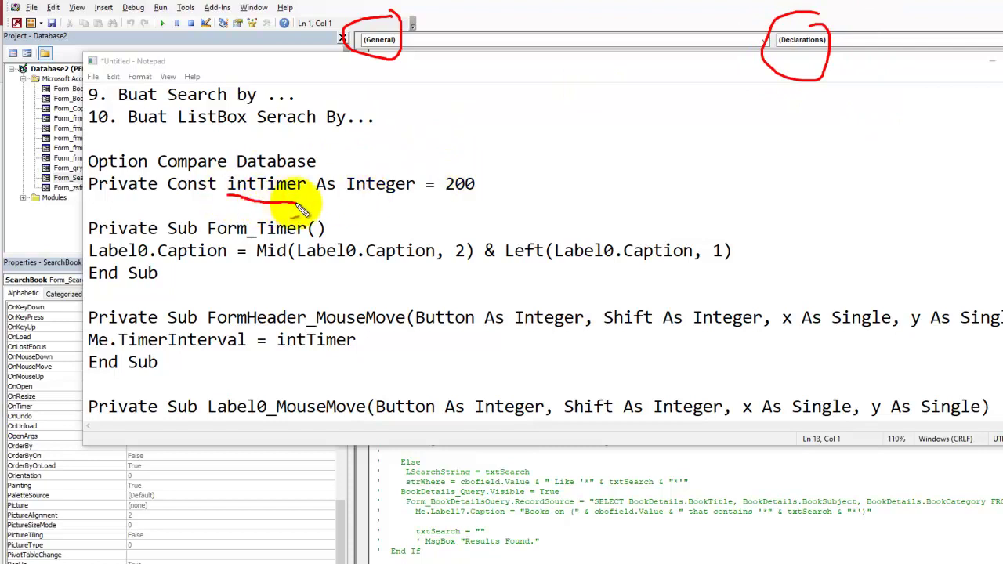
pyautogui.moveTo(286, 355); pyautogui.dragTo(362, 372)
pyautogui.moveTo(463, 160)
pyautogui.mouseDown()
pyautogui.moveTo(486, 199)
pyautogui.moveTo(365, 354)
pyautogui.moveTo(390, 362)
pyautogui.mouseUp()
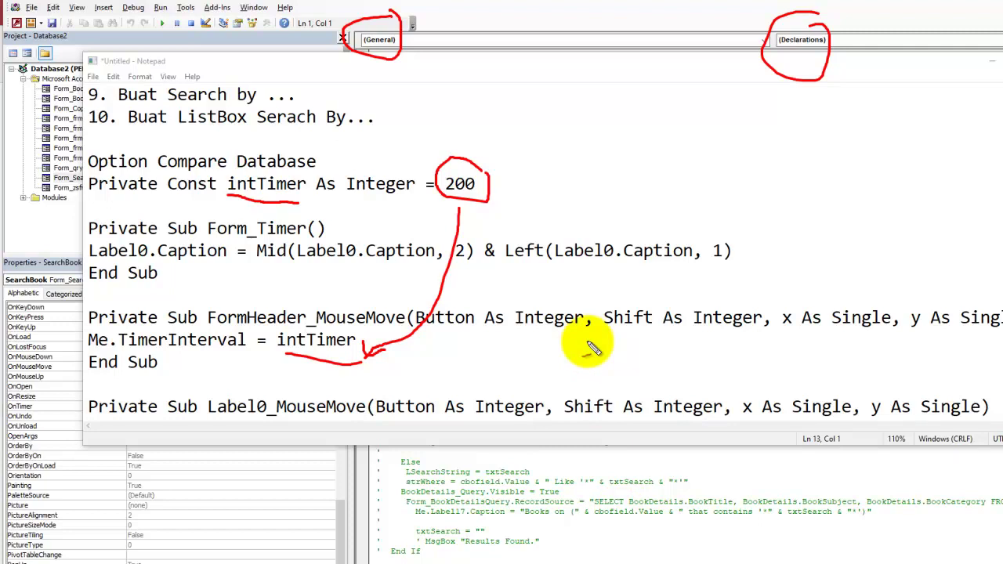
pyautogui.press('Escape')
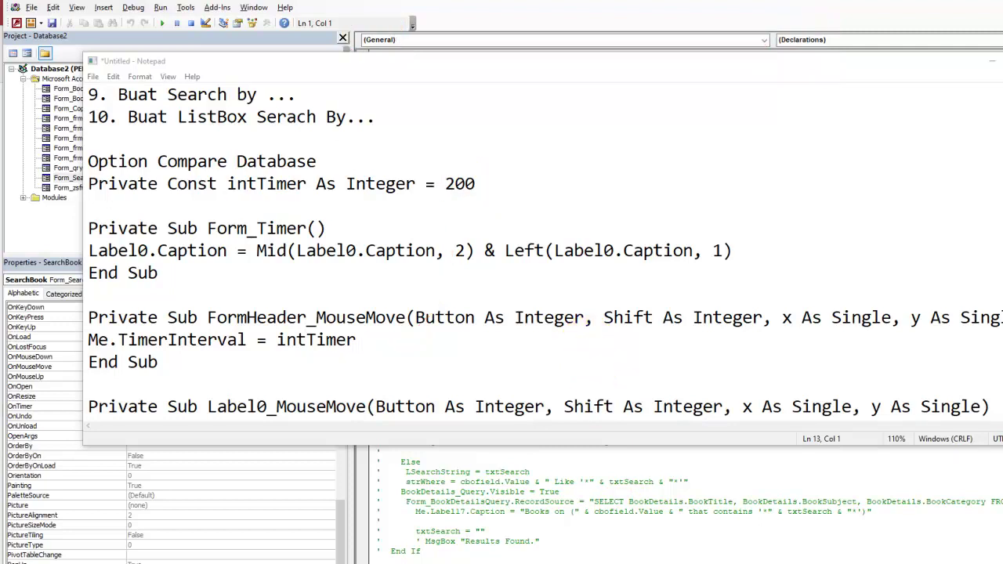
pyautogui.click(993, 67)
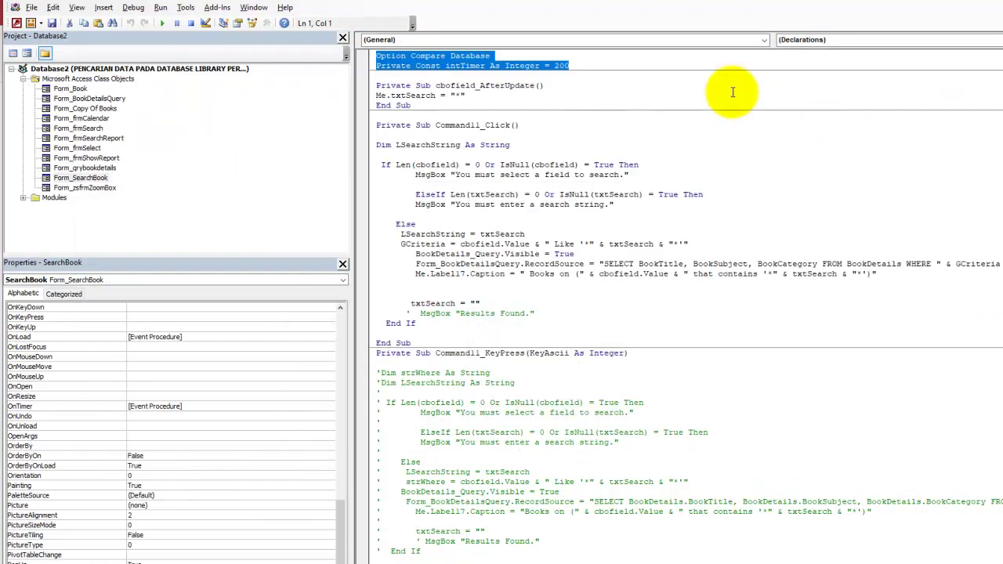
# Preview the SearchBook form in Form view, then switch it back to Design View.
pyautogui.hotkey('alt', 'F11')
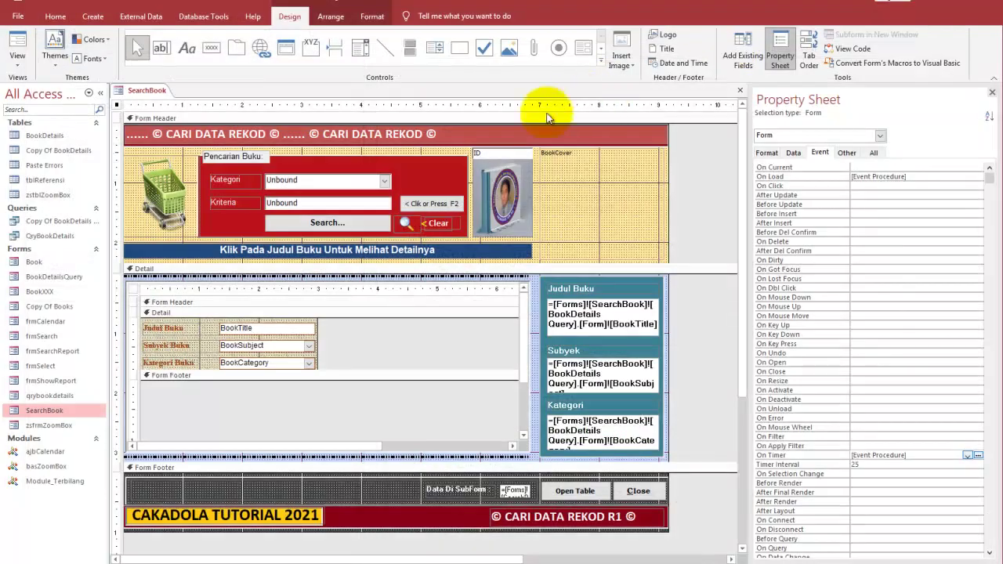
pyautogui.click(18, 43)
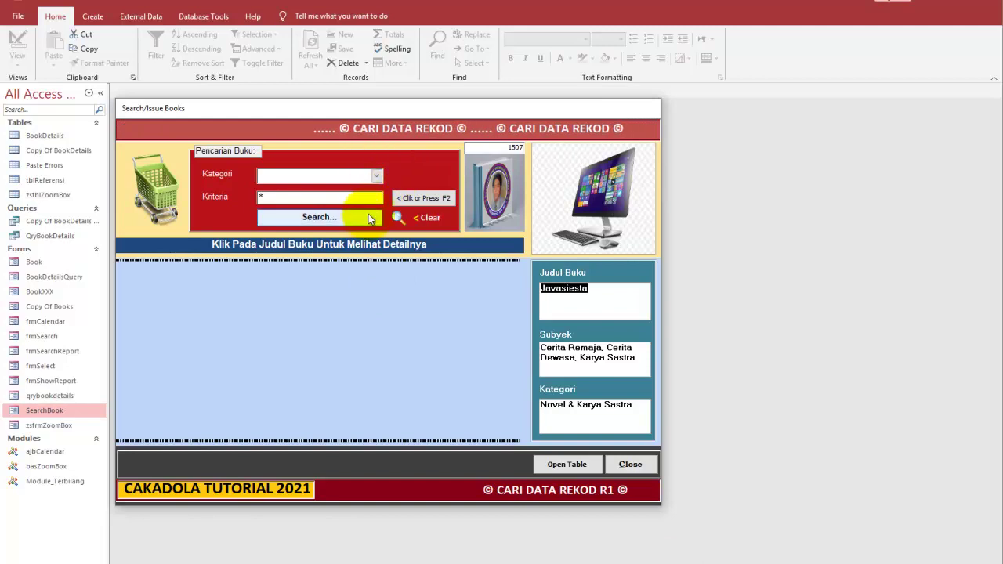
pyautogui.rightClick(395, 172)
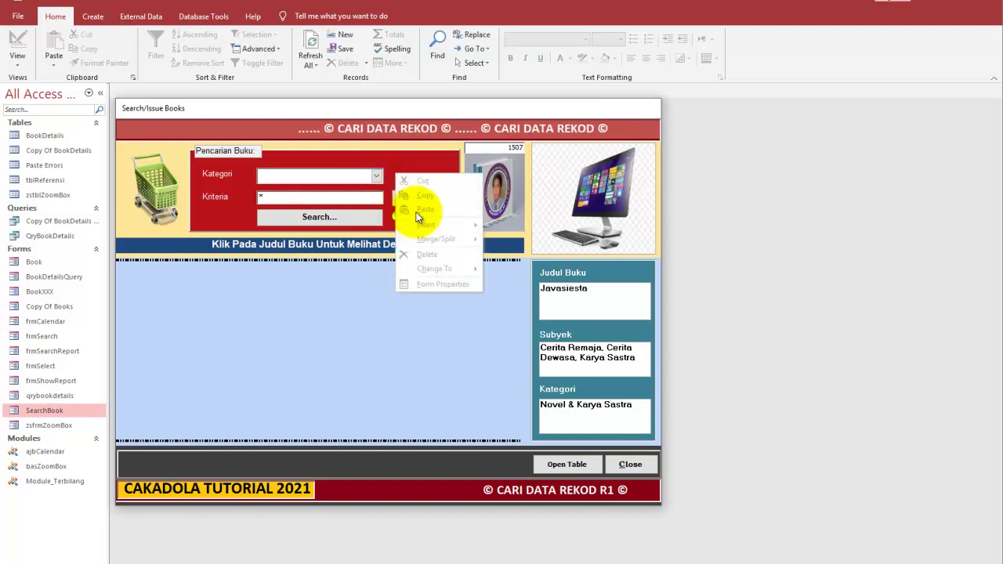
pyautogui.rightClick(313, 111)
pyautogui.click(314, 193)
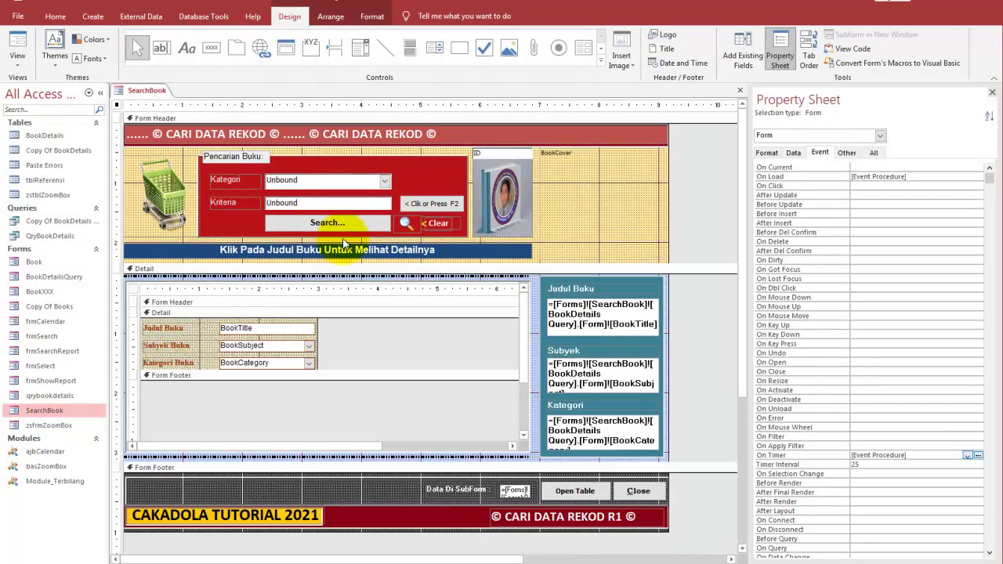
# Open the Search button's On Click code and copy the entire Command11_Click procedure.
pyautogui.click(329, 223)
pyautogui.click(874, 169)
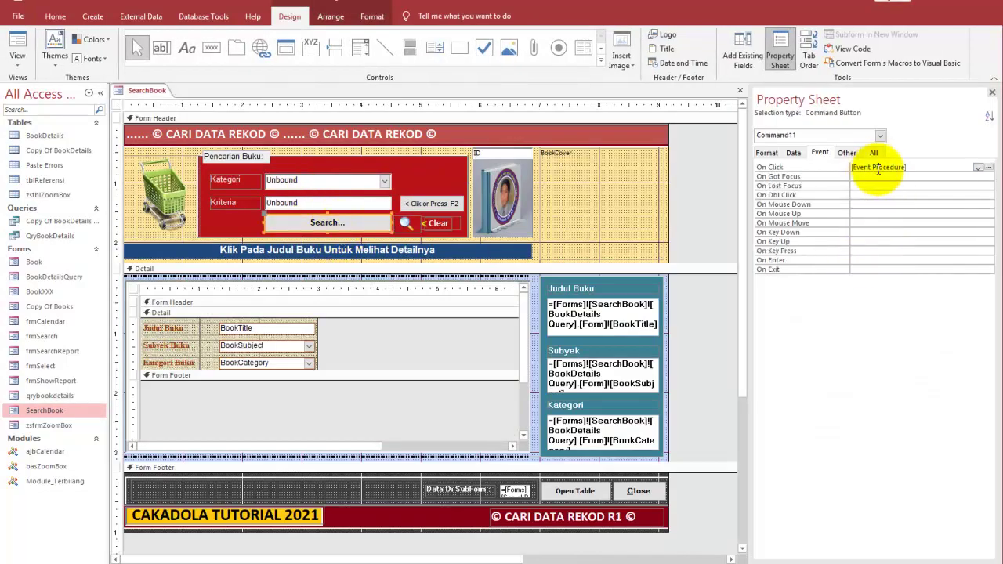
pyautogui.click(878, 169)
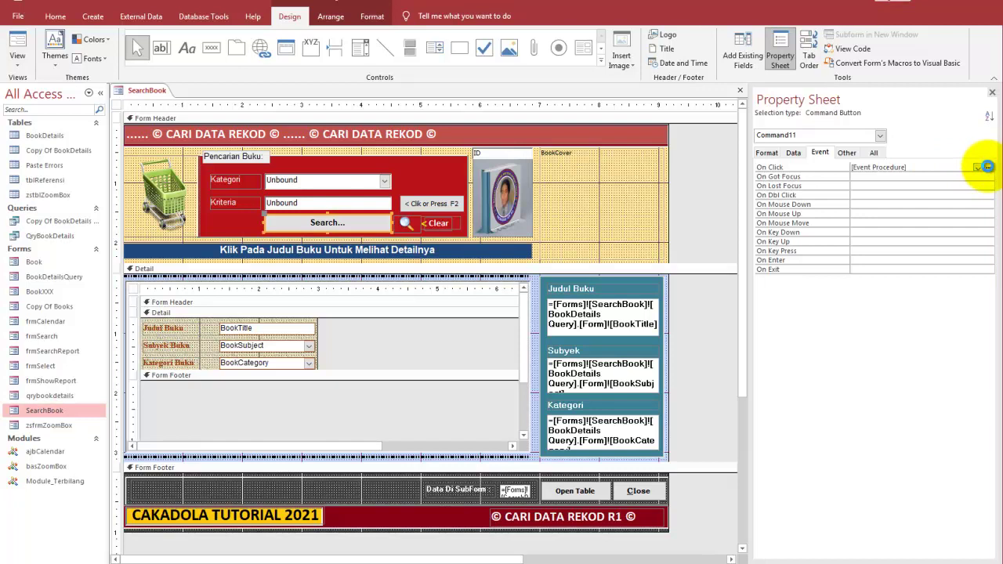
pyautogui.click(987, 167)
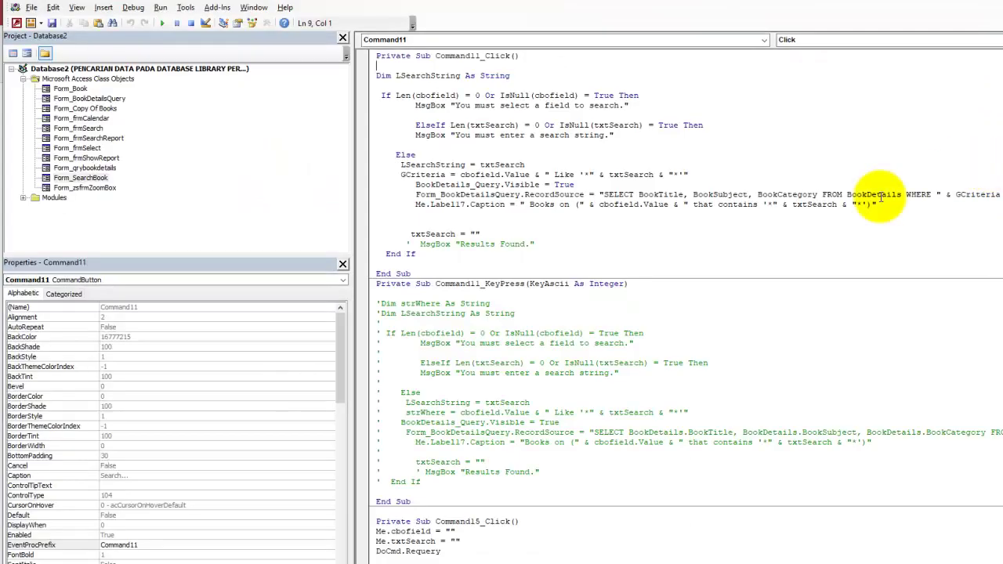
pyautogui.moveTo(437, 259); pyautogui.dragTo(352, 88)
pyautogui.click(434, 270)
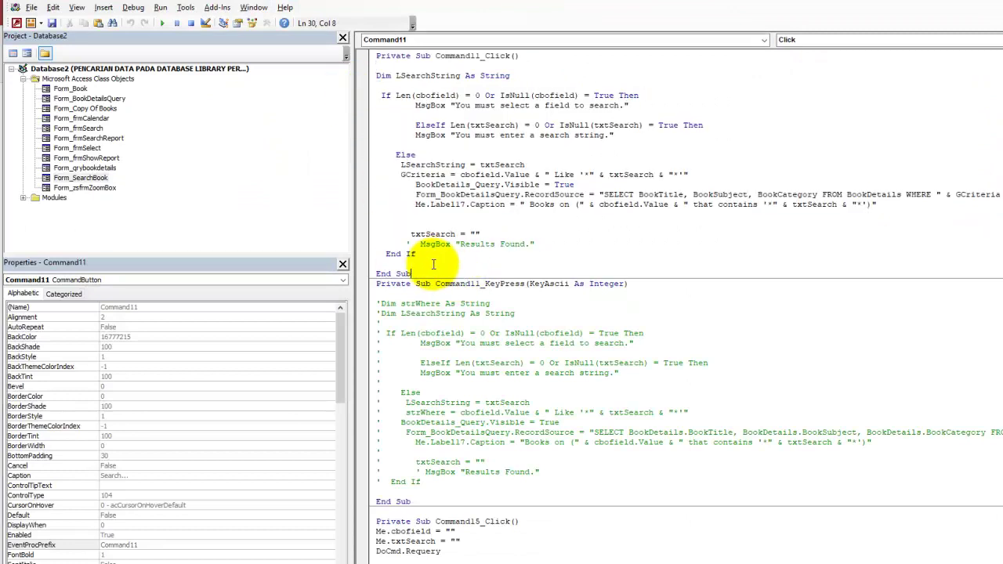
pyautogui.moveTo(434, 265); pyautogui.dragTo(335, 56)
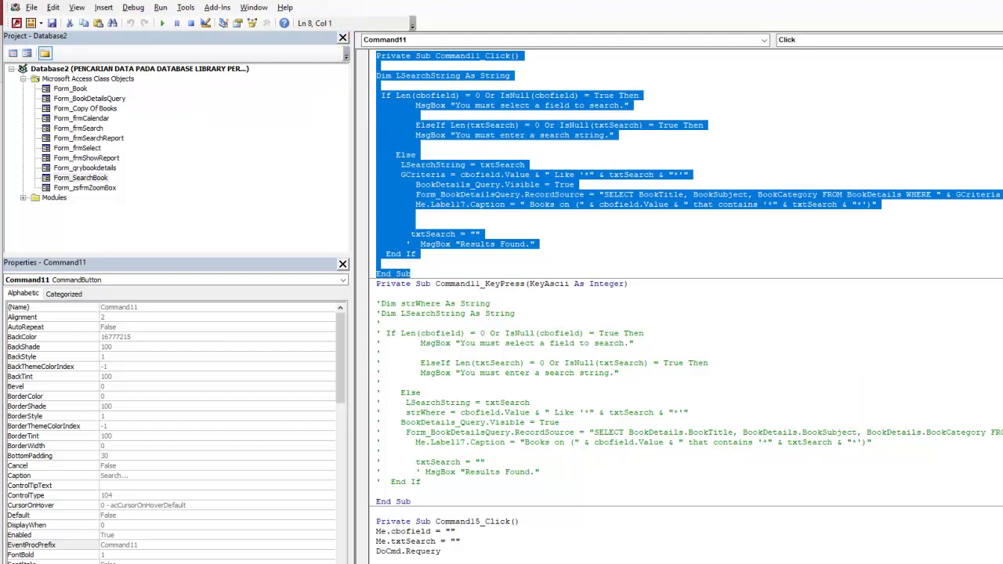
pyautogui.hotkey('alt', 'Tab')
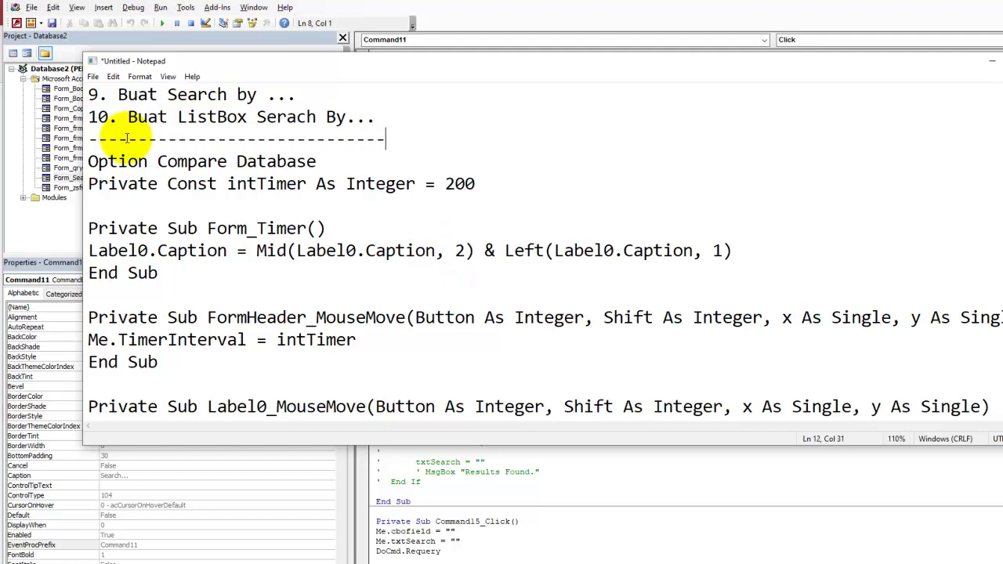
# Paste the Command11_Click procedure at the end of the notes, below the dashed separator.
pyautogui.scroll(-1, 117, 157)
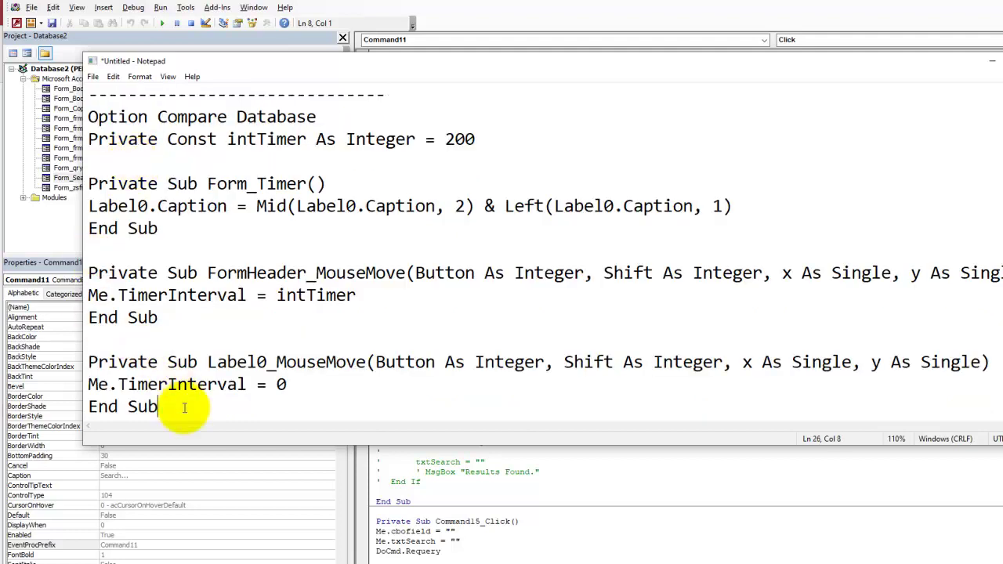
pyautogui.hotkey('ctrl', 'End')
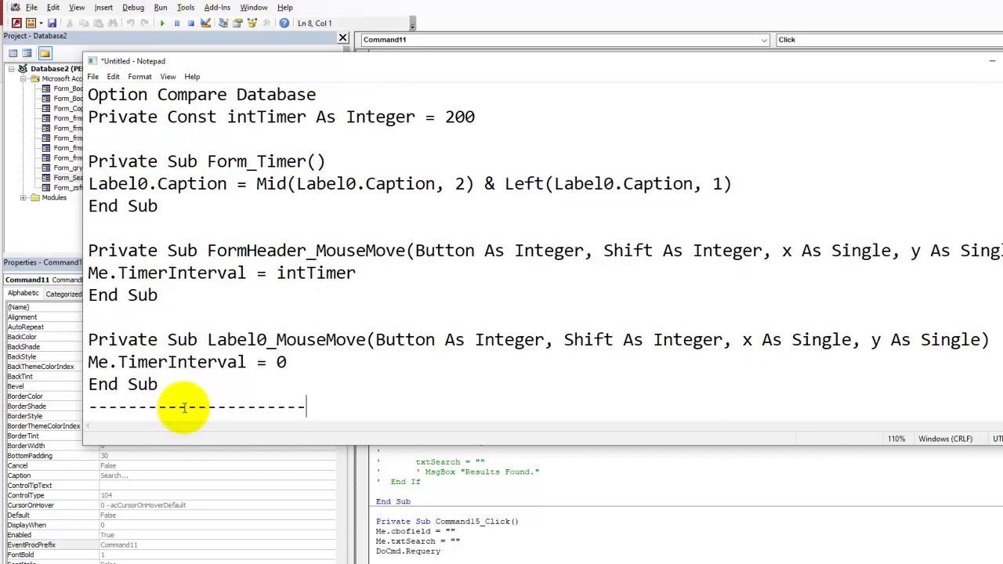
pyautogui.press('Return')
pyautogui.press('Return')
pyautogui.hotkey('ctrl', 'v')
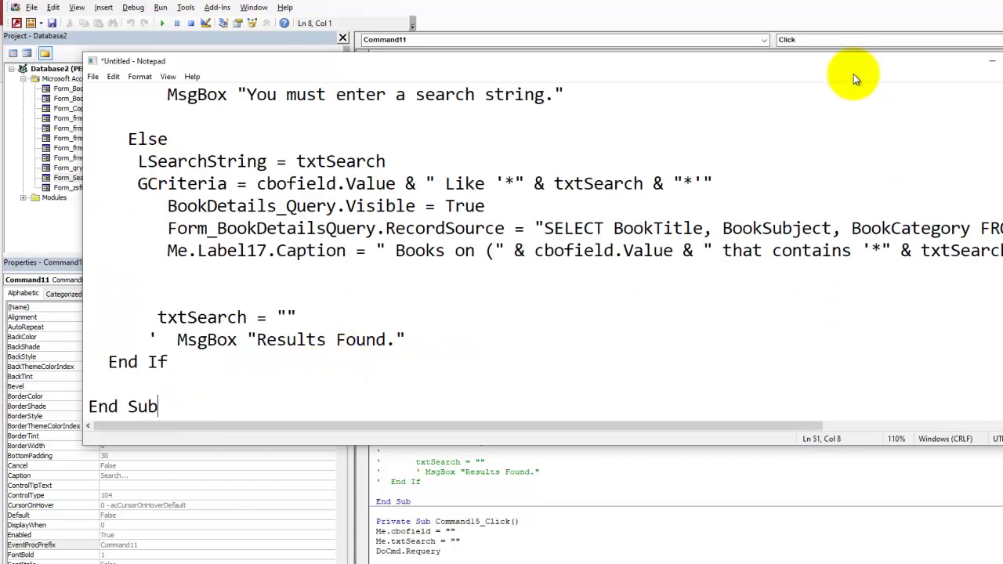
# Enlarge the notes window to show the full pasted procedure and compare it with the VBA editor.
pyautogui.moveTo(833, 69); pyautogui.dragTo(782, 89)
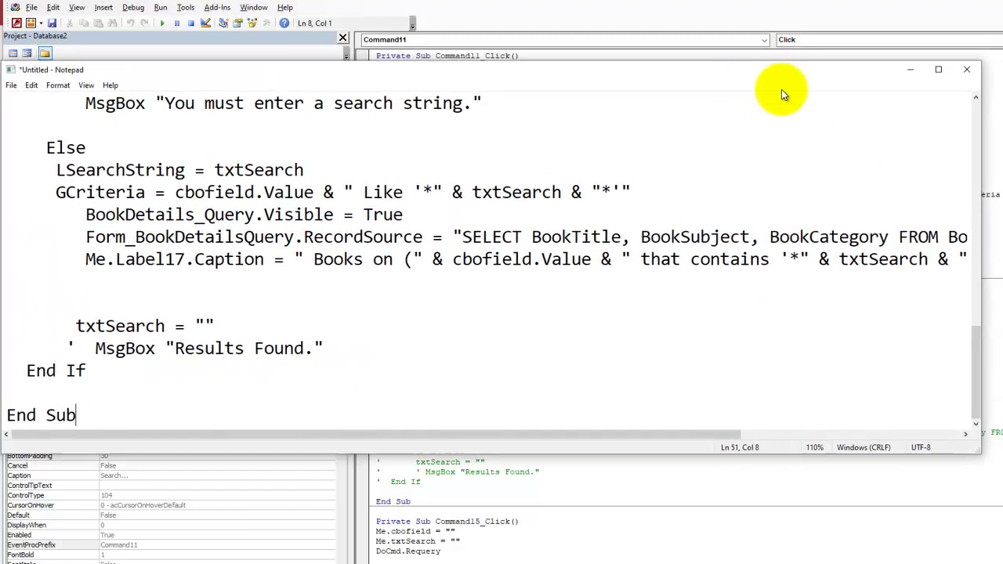
pyautogui.moveTo(661, 454); pyautogui.dragTo(667, 561)
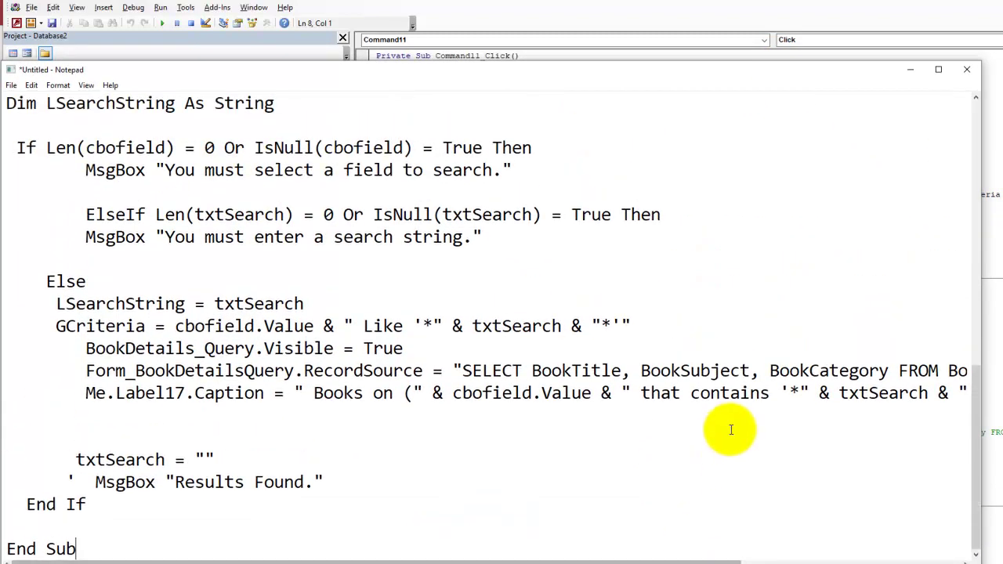
pyautogui.scroll(-1, 349, 235)
pyautogui.scroll(-1, 349, 235)
pyautogui.scroll(-1, 349, 235)
pyautogui.scroll(-1, 349, 235)
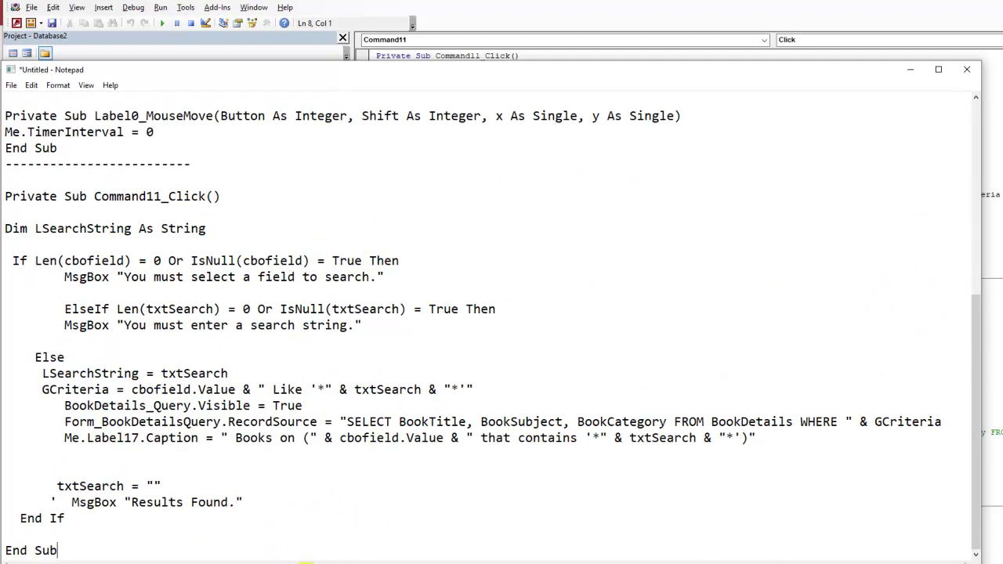
pyautogui.moveTo(387, 70); pyautogui.dragTo(395, 46)
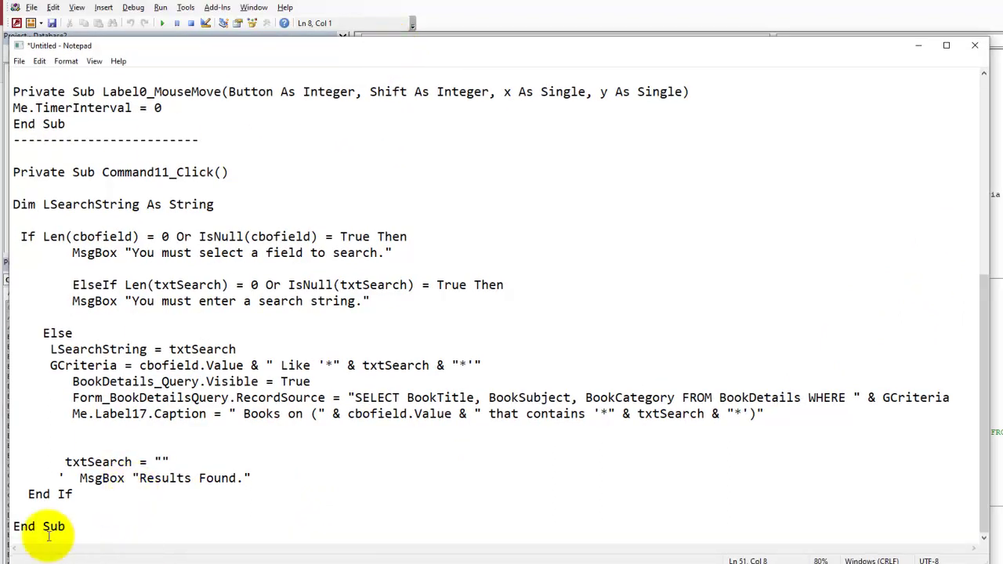
pyautogui.moveTo(67, 527); pyautogui.dragTo(13, 157)
pyautogui.hotkey('alt', 'Tab')
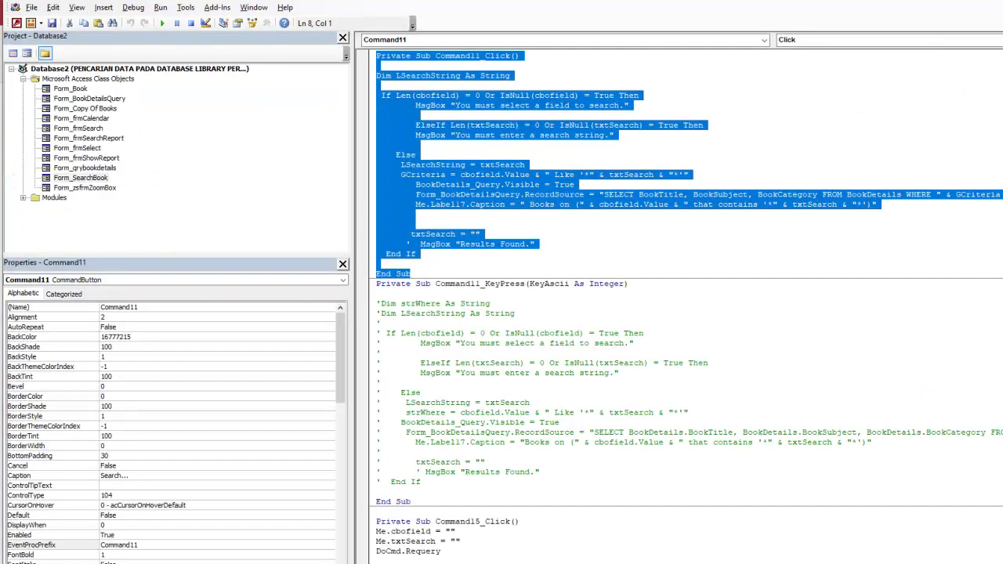
pyautogui.hotkey('alt', 'Tab')
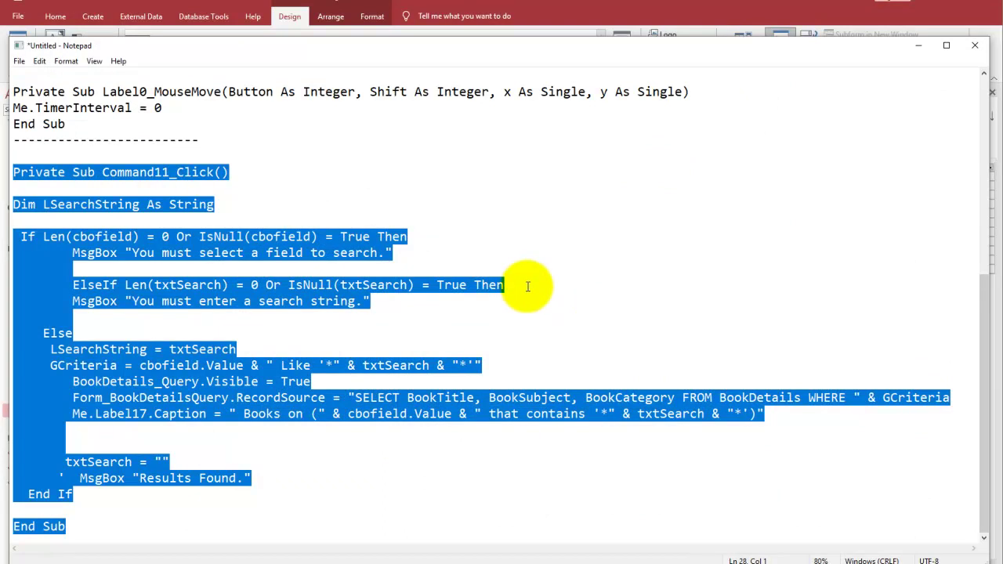
# Sketch three stacked form-field boxes beside the code.
pyautogui.click(590, 267)
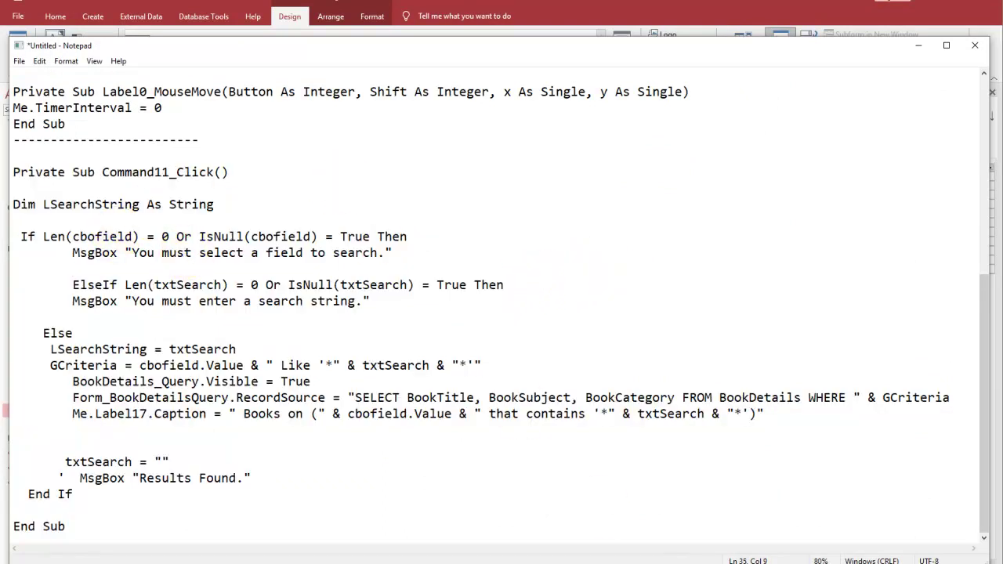
pyautogui.moveTo(431, 140); pyautogui.dragTo(528, 151)
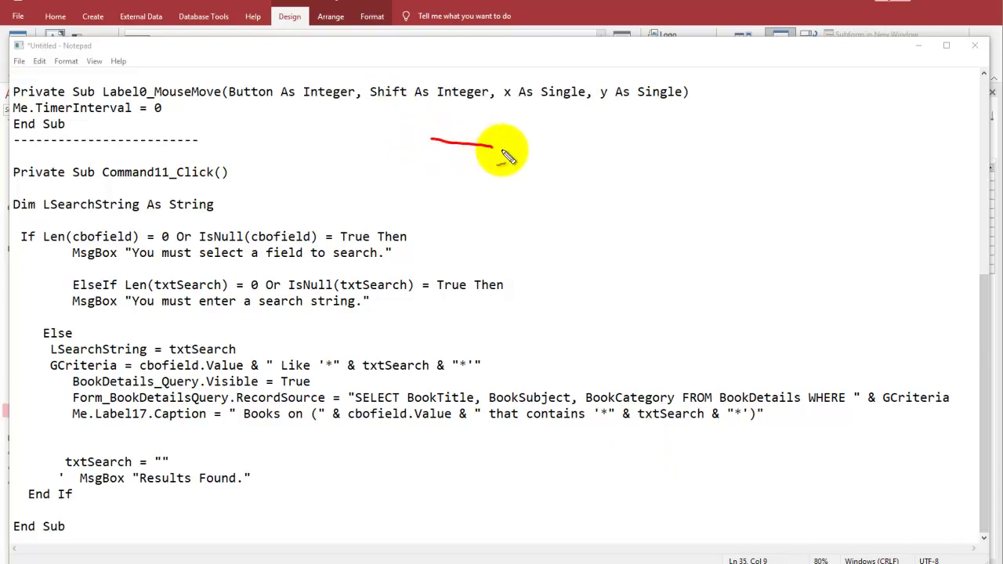
pyautogui.moveTo(432, 138); pyautogui.dragTo(527, 174)
pyautogui.moveTo(431, 196); pyautogui.dragTo(512, 196)
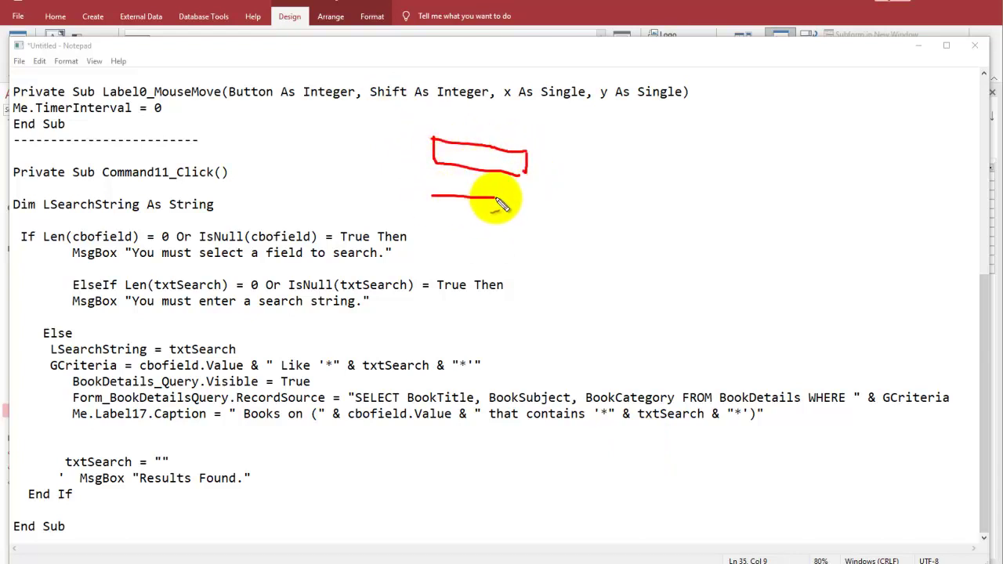
pyautogui.moveTo(432, 197)
pyautogui.mouseDown()
pyautogui.moveTo(510, 202)
pyautogui.moveTo(530, 222)
pyautogui.mouseUp()
pyautogui.moveTo(432, 248); pyautogui.dragTo(517, 259)
pyautogui.moveTo(434, 249)
pyautogui.mouseDown()
pyautogui.moveTo(526, 275)
pyautogui.moveTo(529, 285)
pyautogui.mouseUp()
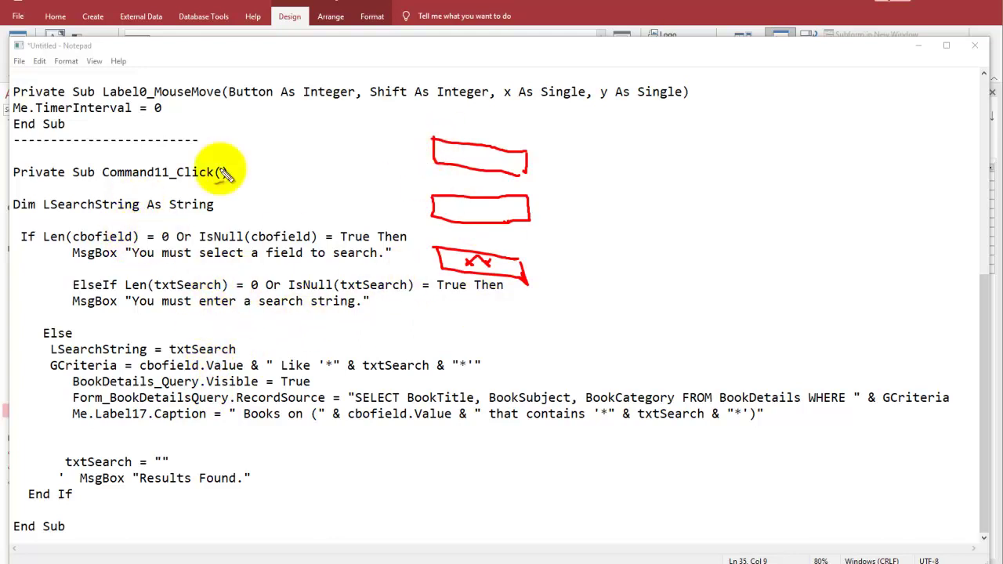
# Circle cbofield and txtSearch, link txtSearch to the middle box, and arrow toward the top box.
pyautogui.moveTo(139, 205)
pyautogui.mouseDown()
pyautogui.moveTo(133, 227)
pyautogui.moveTo(424, 155)
pyautogui.moveTo(415, 184)
pyautogui.mouseUp()
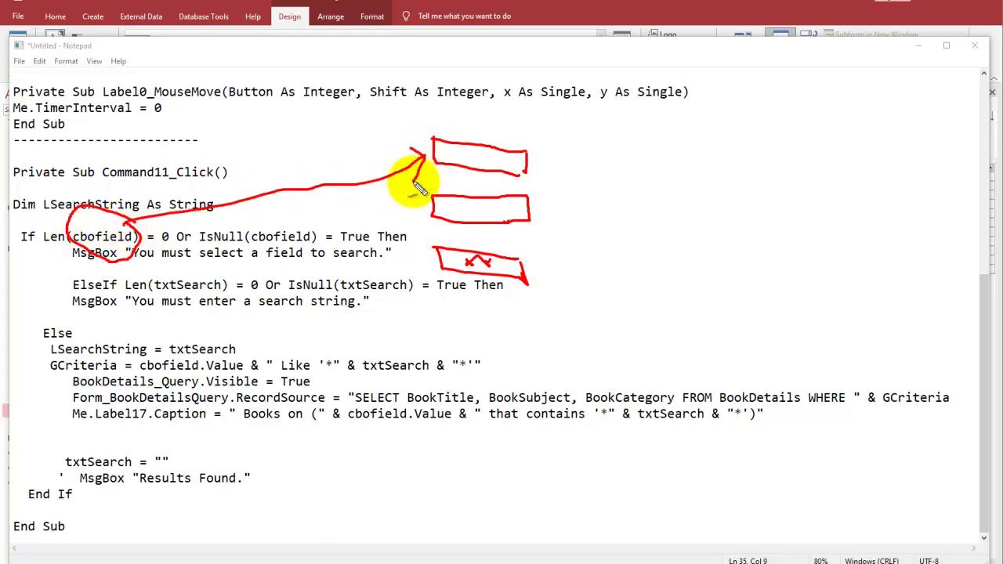
pyautogui.moveTo(234, 335)
pyautogui.mouseDown()
pyautogui.moveTo(167, 353)
pyautogui.moveTo(236, 334)
pyautogui.mouseUp()
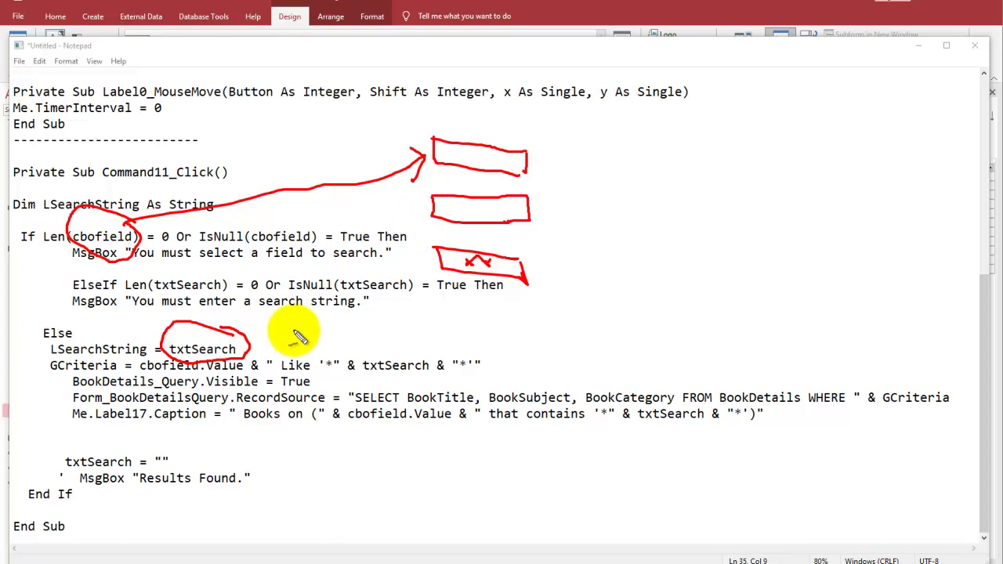
pyautogui.moveTo(249, 343)
pyautogui.mouseDown()
pyautogui.moveTo(347, 247)
pyautogui.moveTo(413, 218)
pyautogui.mouseUp()
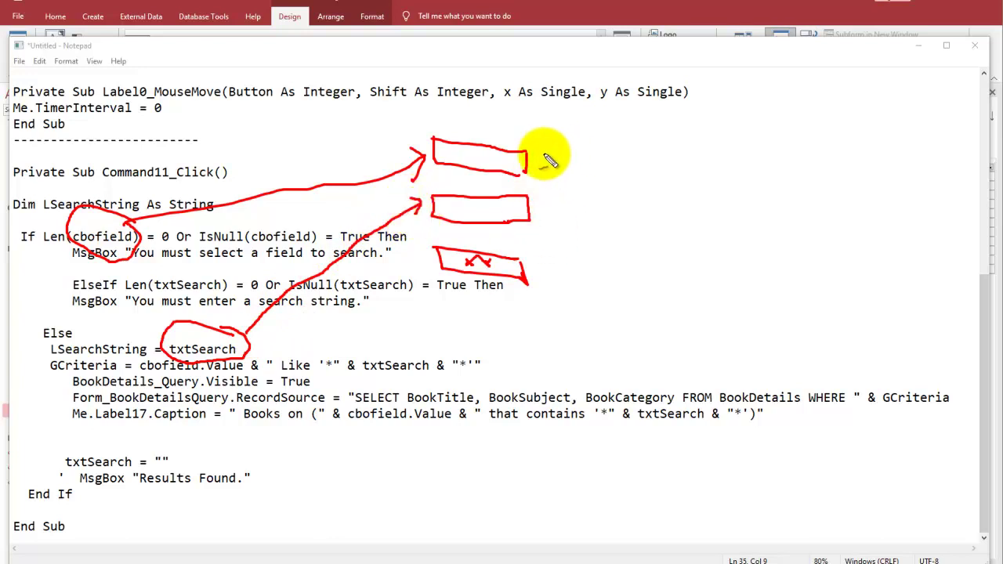
pyautogui.moveTo(551, 146)
pyautogui.mouseDown()
pyautogui.moveTo(593, 124)
pyautogui.moveTo(584, 170)
pyautogui.mouseUp()
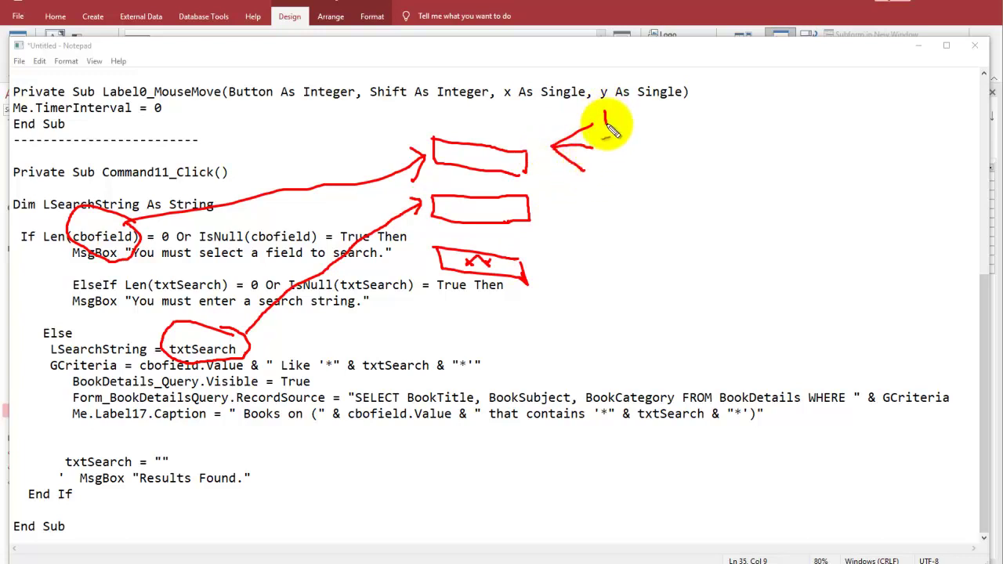
# Label the top box title, subject and category, link Command11 to the third box, then clear the ink.
pyautogui.moveTo(603, 117); pyautogui.dragTo(621, 119)
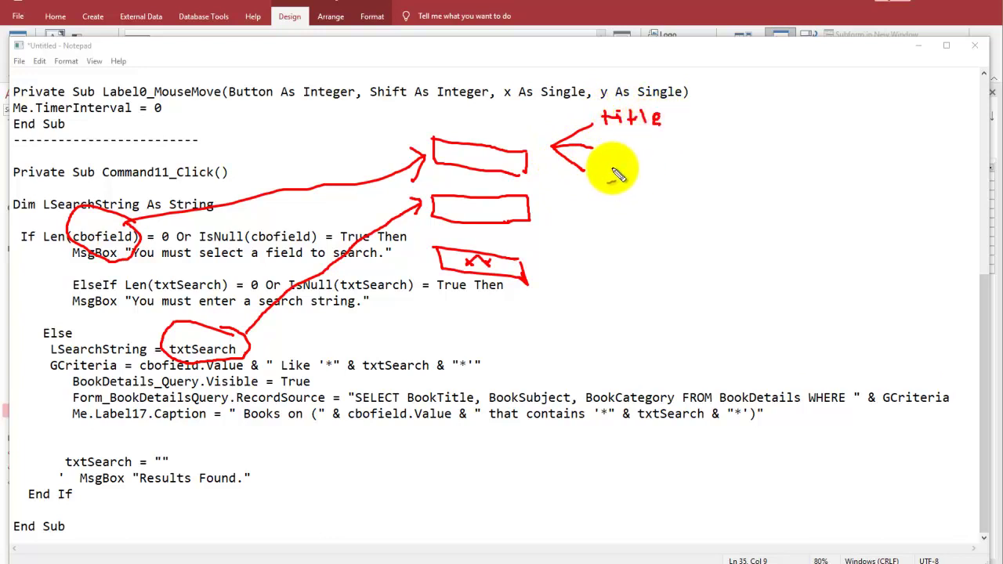
pyautogui.moveTo(625, 181); pyautogui.dragTo(652, 193)
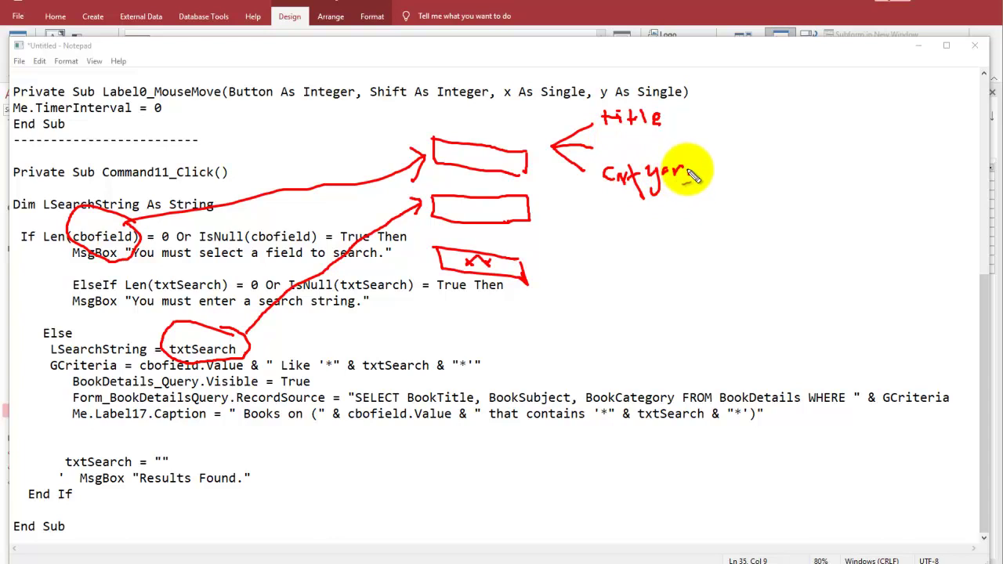
pyautogui.moveTo(687, 163); pyautogui.dragTo(687, 174)
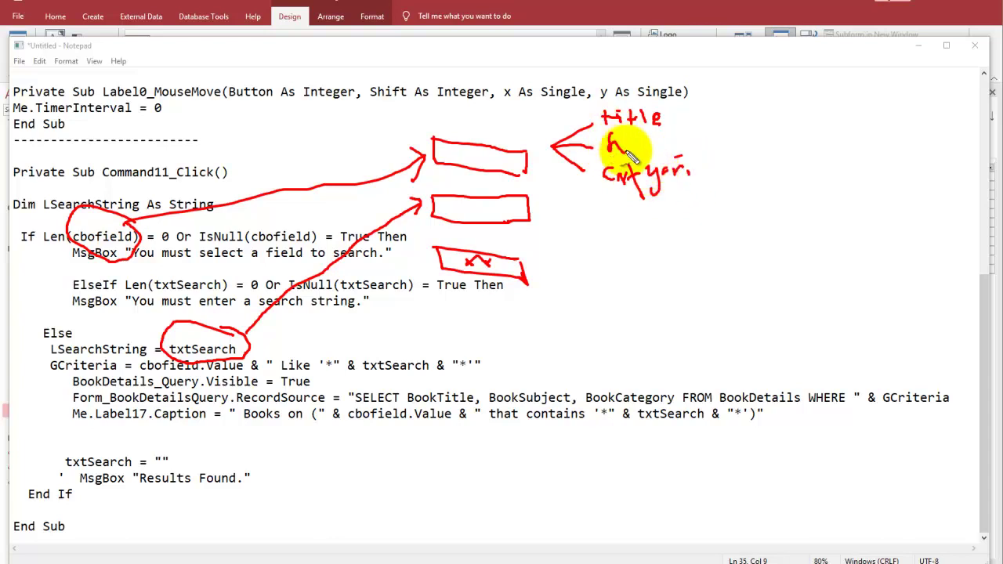
pyautogui.moveTo(664, 146); pyautogui.dragTo(690, 159)
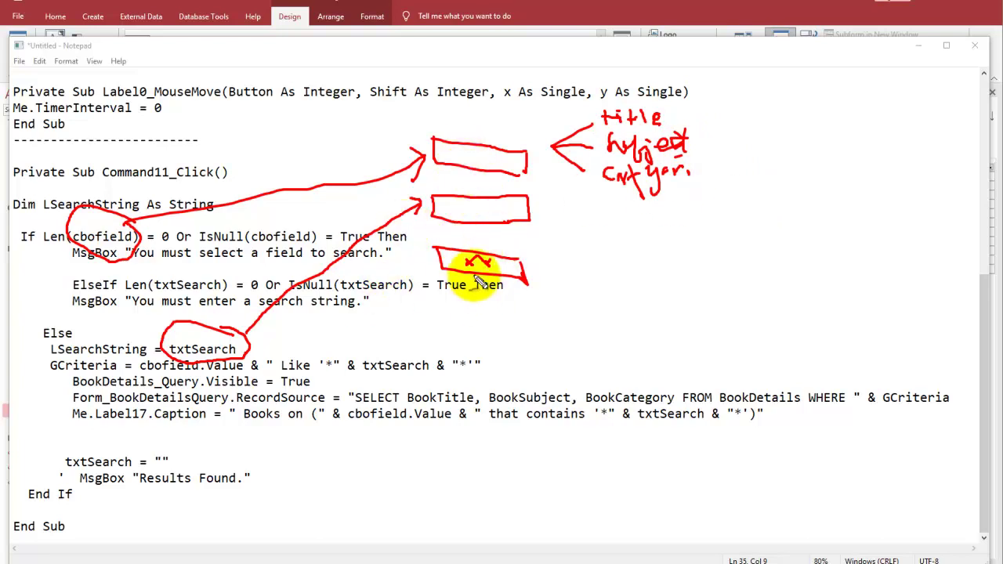
pyautogui.moveTo(159, 152)
pyautogui.mouseDown()
pyautogui.moveTo(399, 261)
pyautogui.moveTo(431, 263)
pyautogui.mouseUp()
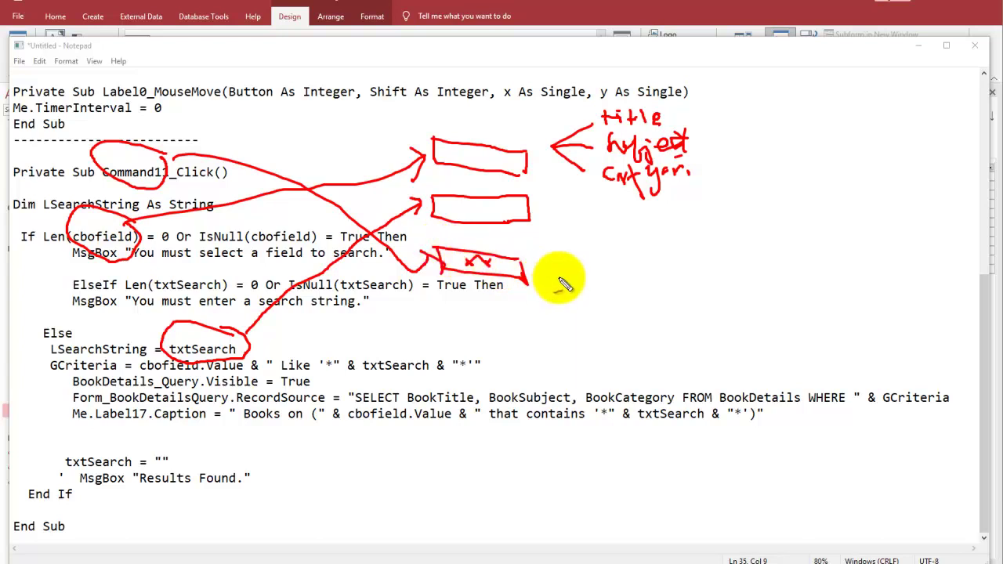
pyautogui.moveTo(572, 274)
pyautogui.mouseDown()
pyautogui.moveTo(569, 286)
pyautogui.moveTo(596, 294)
pyautogui.mouseUp()
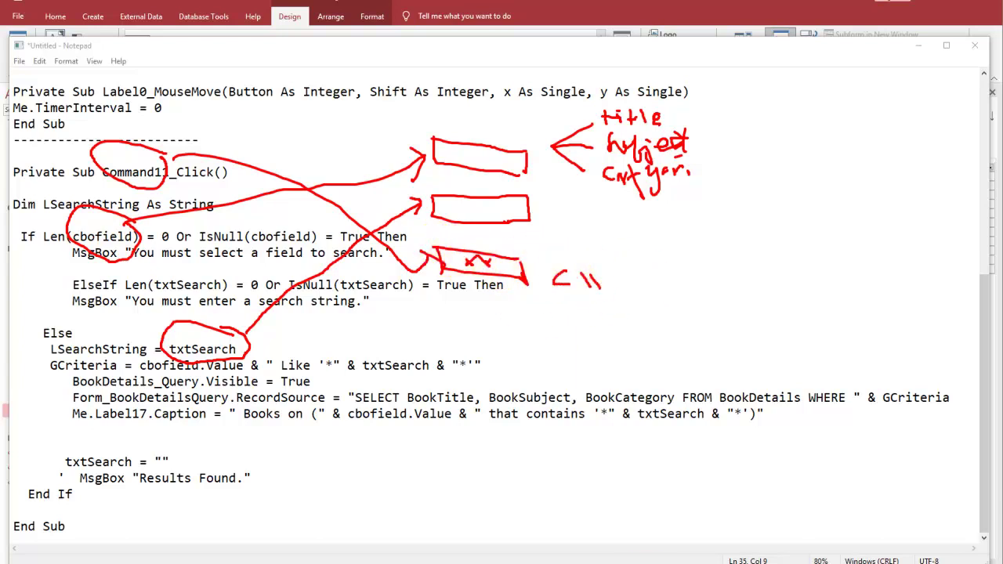
pyautogui.press('Escape')
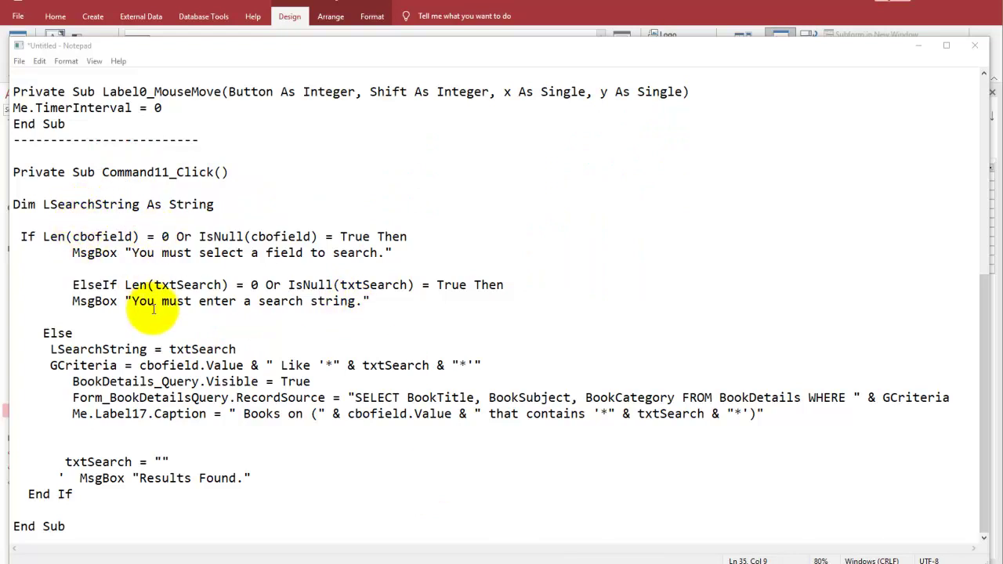
# Highlight the Len/IsNull(txtSearch) and IsNull(cbofield) checks and their warning messages.
pyautogui.click(43, 236)
pyautogui.moveTo(44, 237); pyautogui.dragTo(321, 238)
pyautogui.click(243, 237)
pyautogui.click(422, 237)
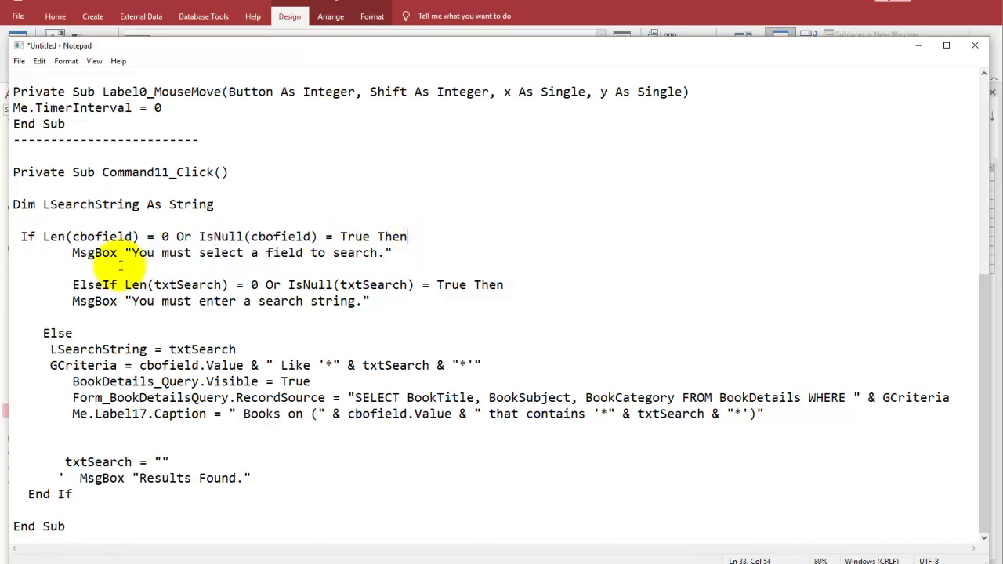
pyautogui.moveTo(72, 253); pyautogui.dragTo(414, 257)
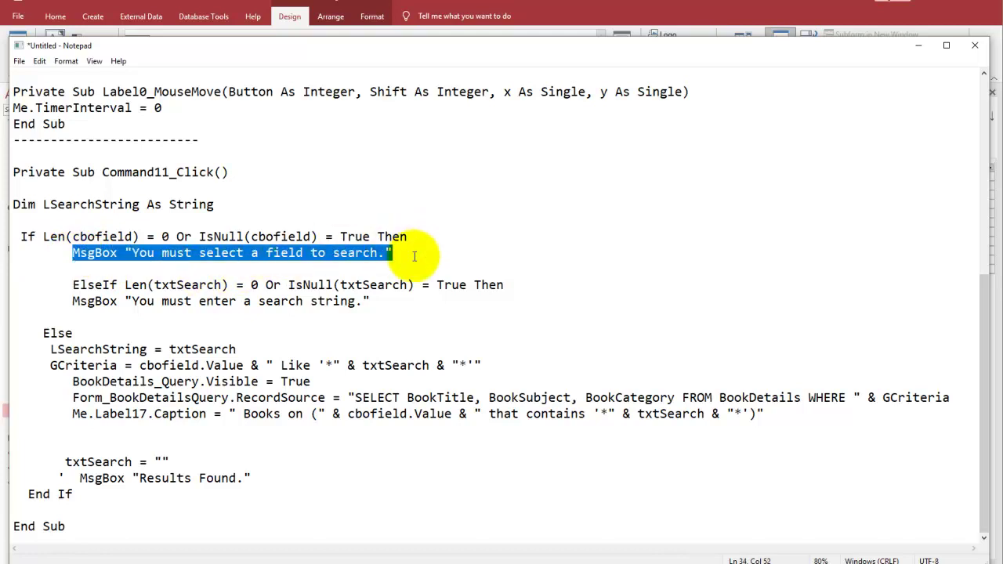
pyautogui.click(414, 256)
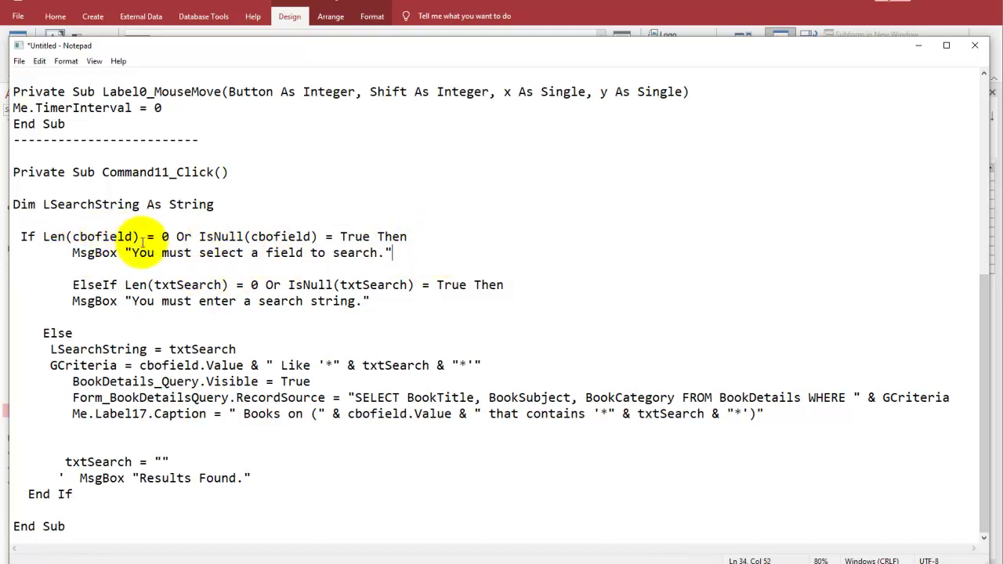
pyautogui.click(66, 252)
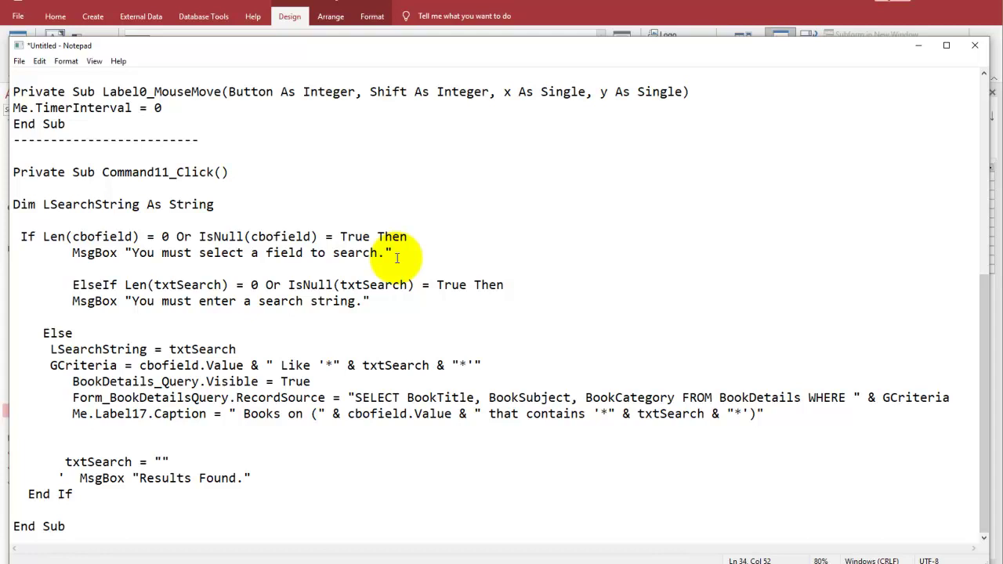
pyautogui.click(197, 302)
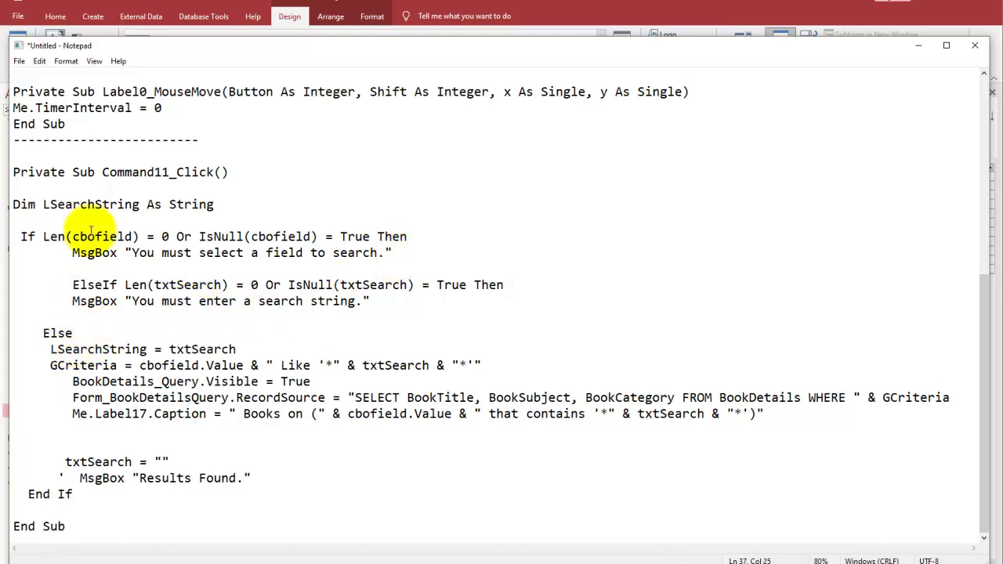
# Highlight the LSearchString and GCriteria assignments, the RecordSource SQL line and the caption line.
pyautogui.moveTo(44, 205); pyautogui.dragTo(123, 203)
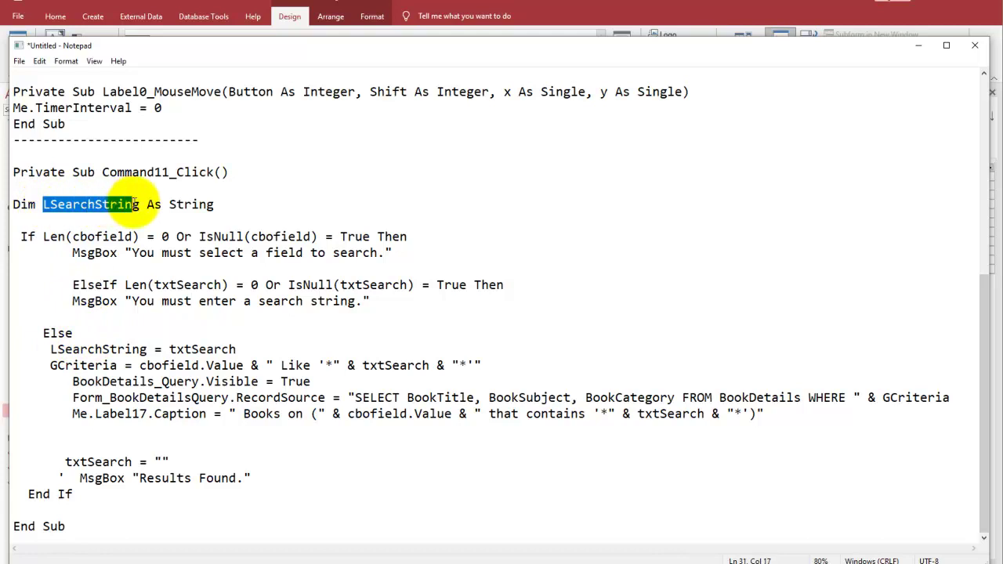
pyautogui.click(180, 205)
pyautogui.moveTo(50, 349)
pyautogui.mouseDown()
pyautogui.moveTo(205, 382)
pyautogui.moveTo(336, 425)
pyautogui.mouseUp()
pyautogui.click(408, 463)
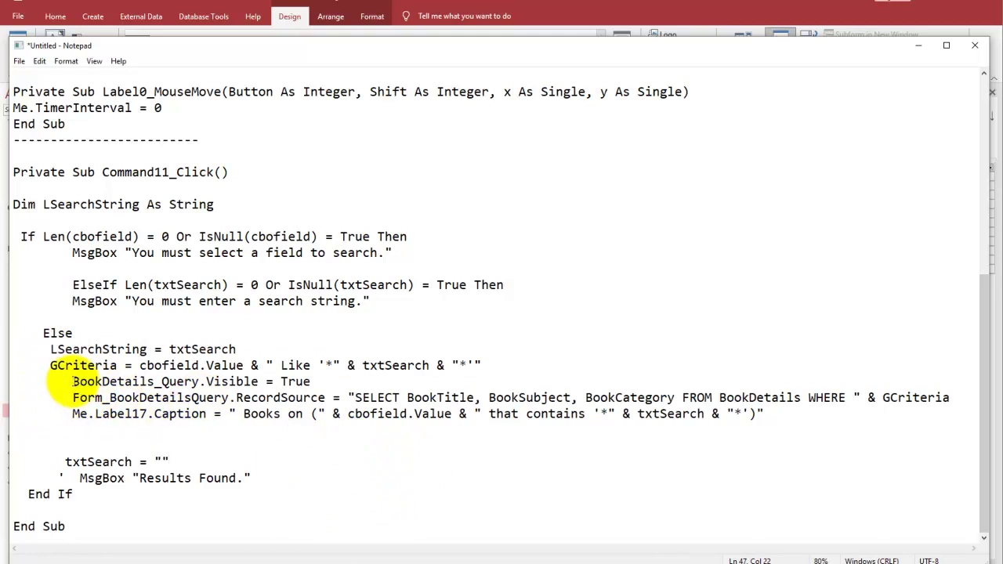
pyautogui.moveTo(73, 382); pyautogui.dragTo(228, 416)
pyautogui.click(65, 446)
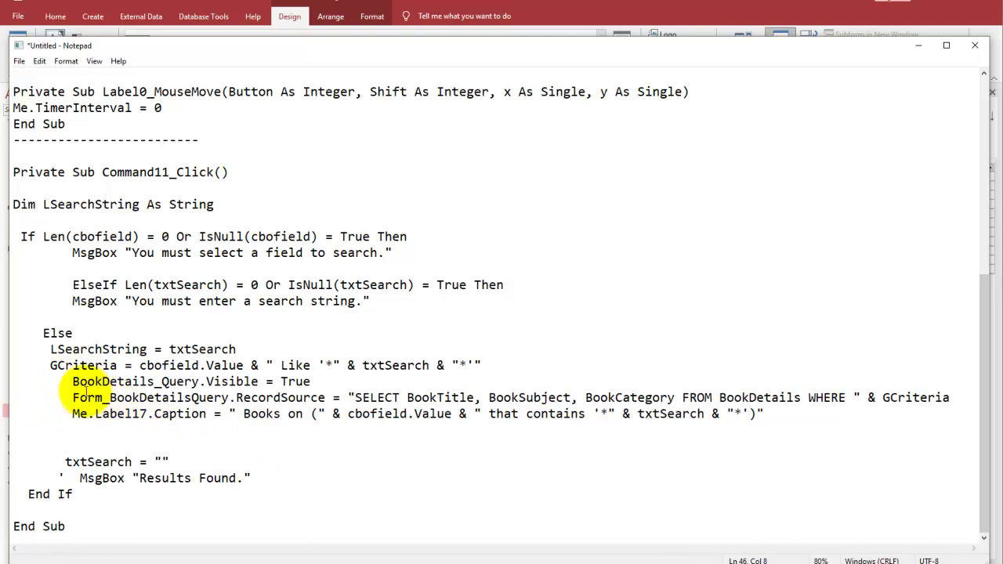
pyautogui.moveTo(72, 398); pyautogui.dragTo(950, 394)
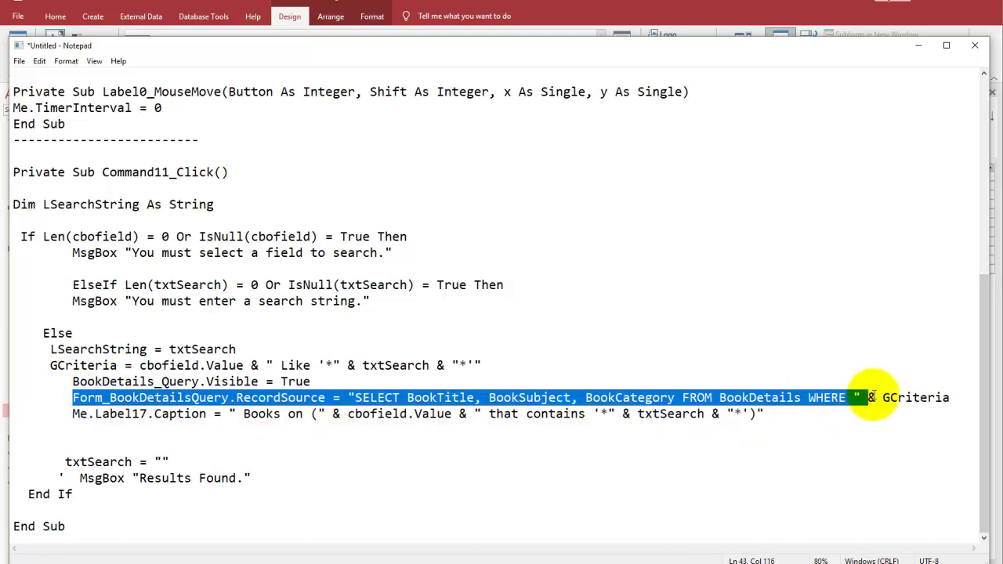
pyautogui.press('Left')
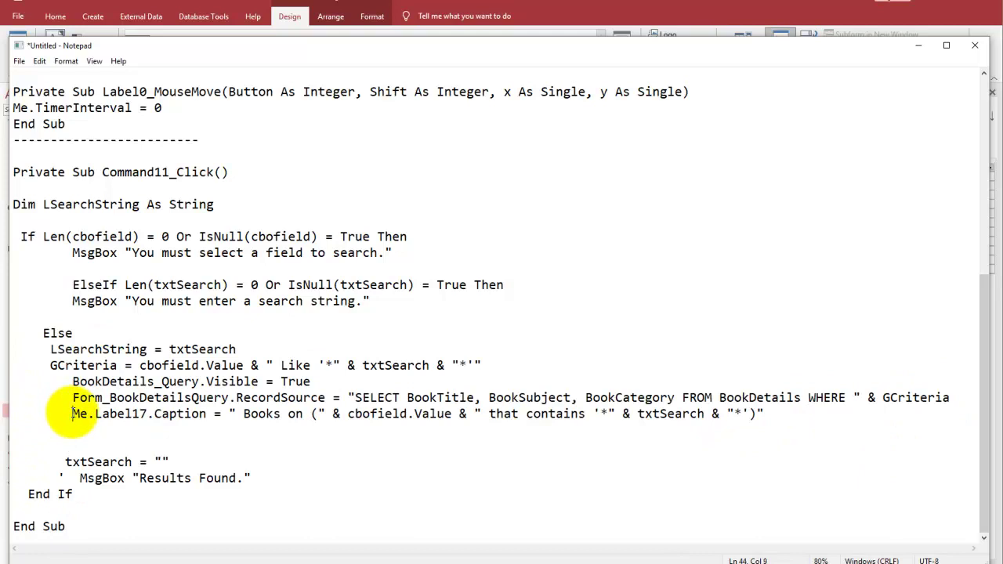
pyautogui.moveTo(72, 414); pyautogui.dragTo(972, 410)
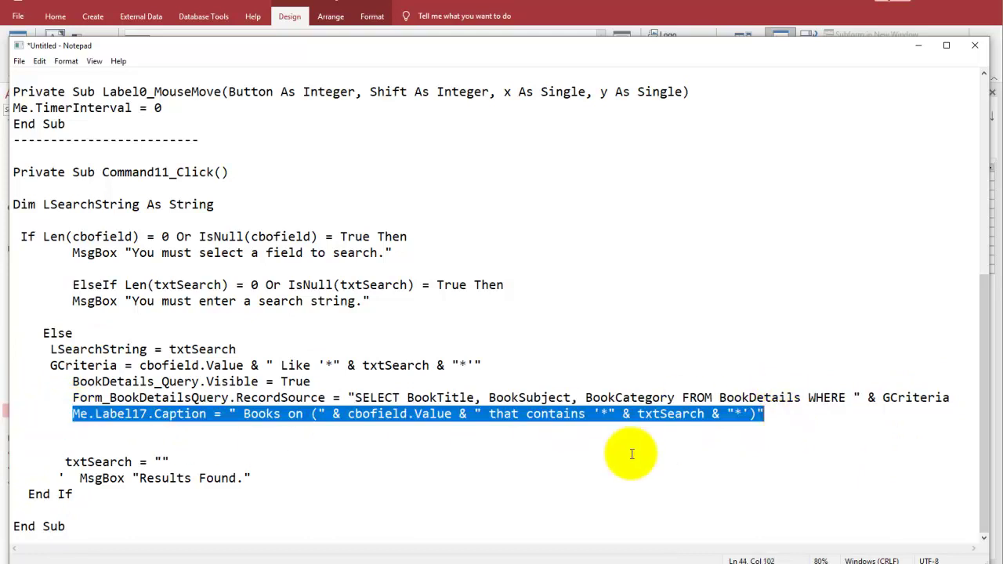
pyautogui.press('Left')
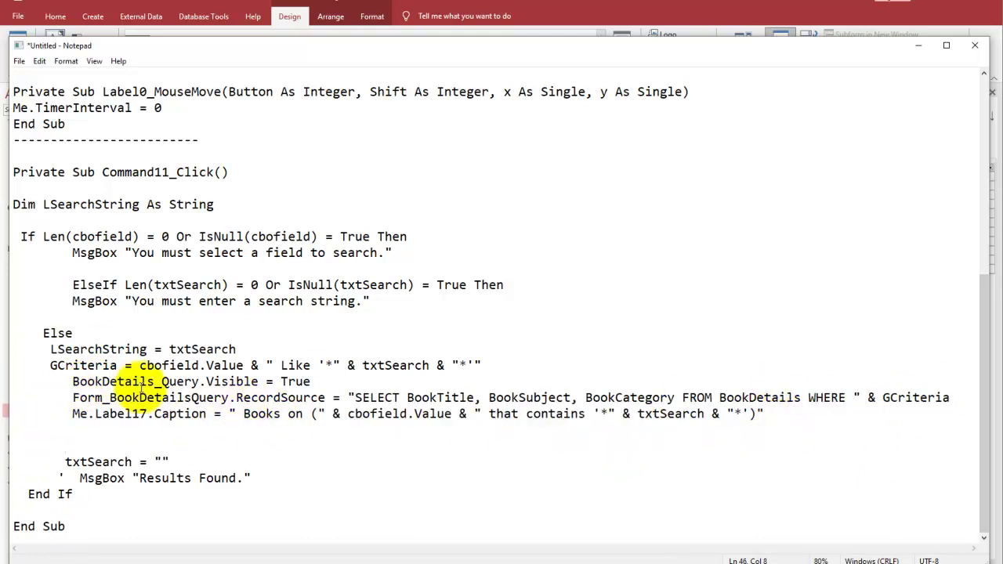
pyautogui.moveTo(71, 398)
pyautogui.mouseDown()
pyautogui.moveTo(938, 373)
pyautogui.moveTo(951, 397)
pyautogui.mouseUp()
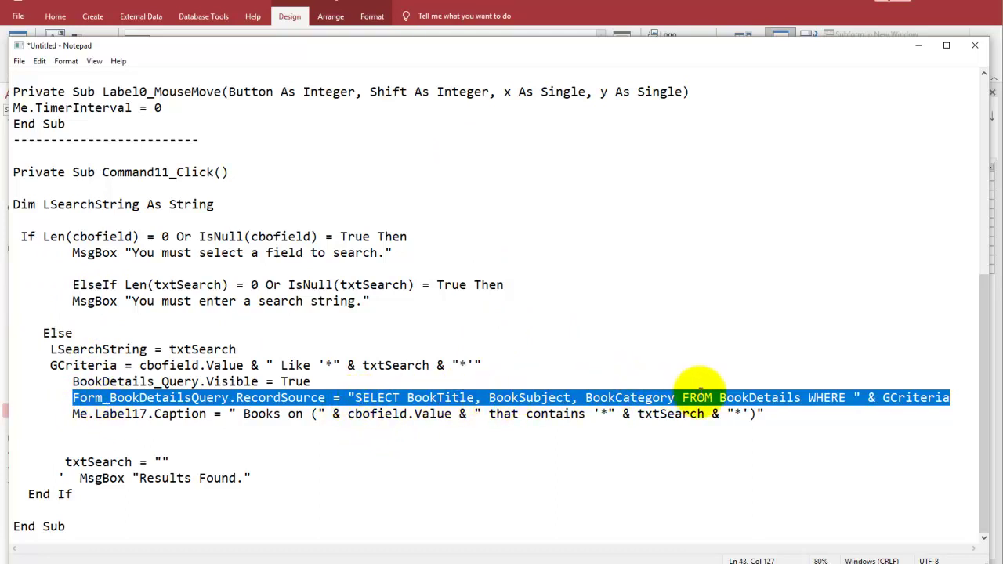
pyautogui.click(799, 415)
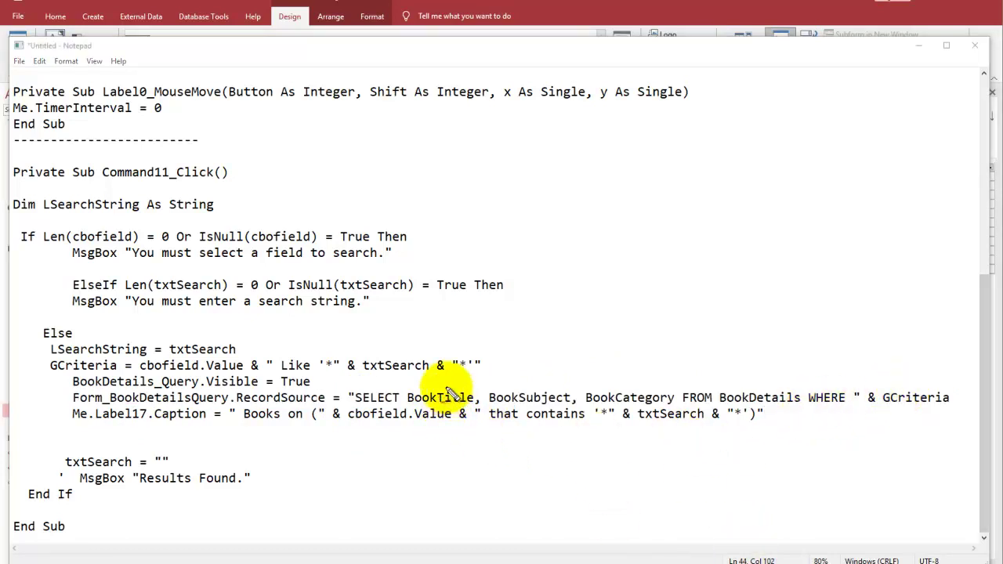
# Circle BookTitle, BookSubject, BookCategory, the BookDetails table and GCriteria in the SQL, then clear the ink.
pyautogui.moveTo(474, 392)
pyautogui.mouseDown()
pyautogui.moveTo(478, 400)
pyautogui.moveTo(575, 385)
pyautogui.mouseUp()
pyautogui.moveTo(487, 402); pyautogui.dragTo(575, 388)
pyautogui.moveTo(671, 392); pyautogui.dragTo(670, 400)
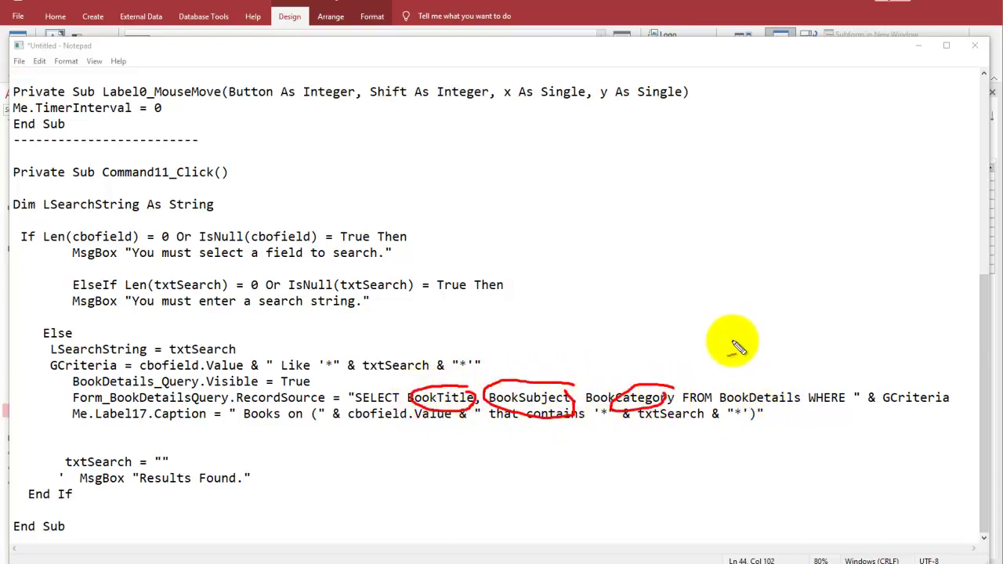
pyautogui.moveTo(798, 383)
pyautogui.mouseDown()
pyautogui.moveTo(737, 400)
pyautogui.moveTo(739, 381)
pyautogui.moveTo(776, 370)
pyautogui.mouseUp()
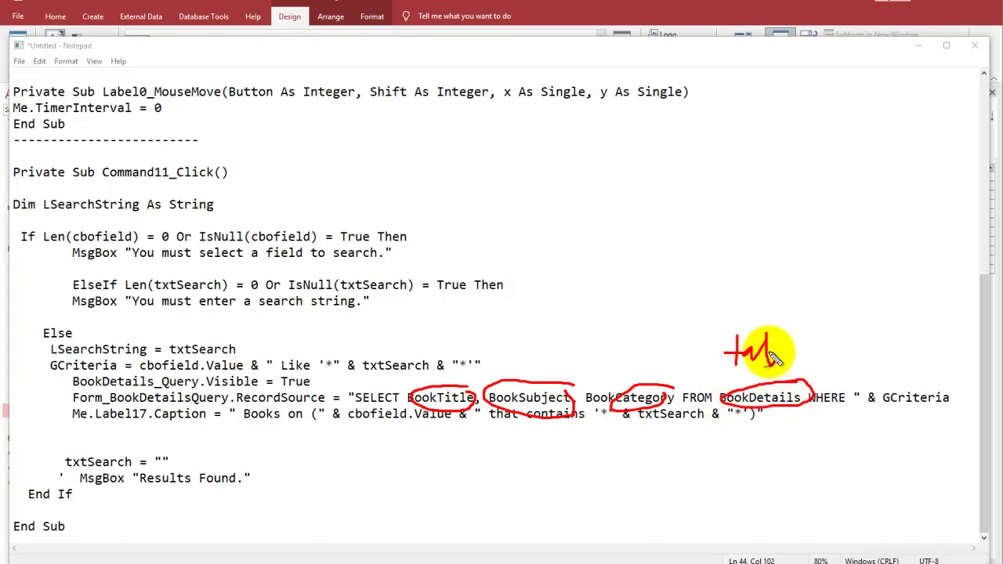
pyautogui.moveTo(789, 323); pyautogui.dragTo(788, 364)
pyautogui.moveTo(941, 369)
pyautogui.mouseDown()
pyautogui.moveTo(953, 375)
pyautogui.moveTo(100, 353)
pyautogui.mouseUp()
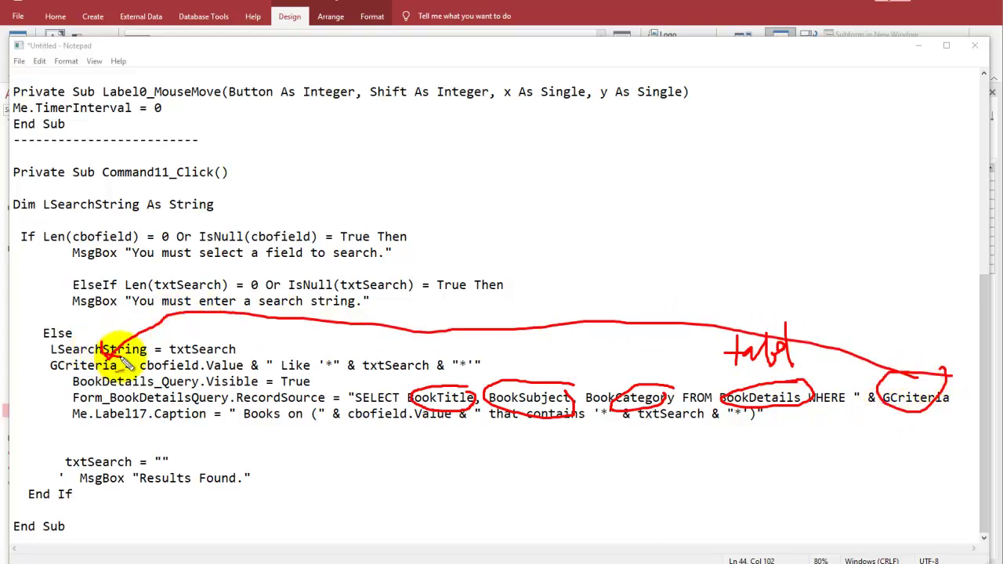
pyautogui.moveTo(106, 343); pyautogui.dragTo(133, 388)
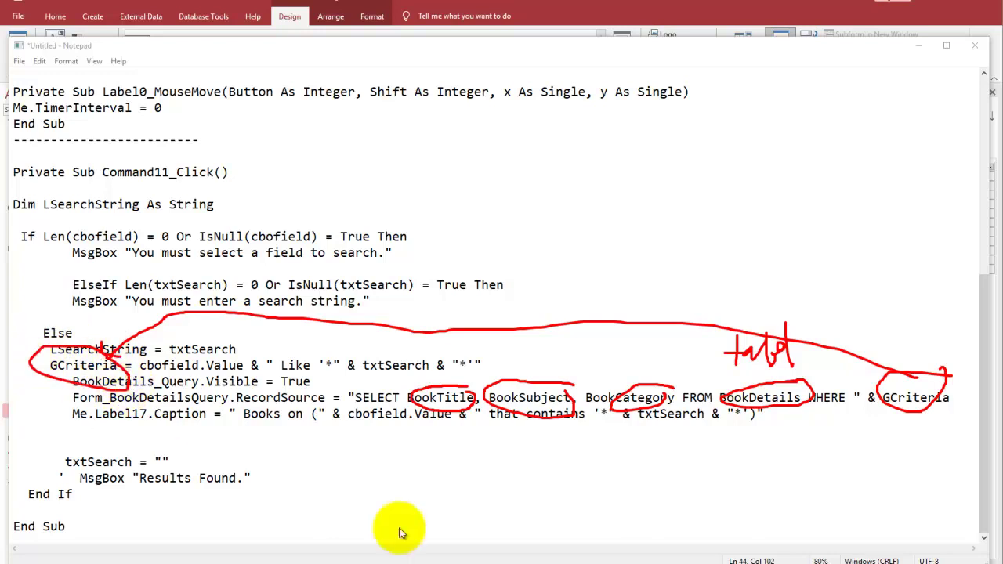
pyautogui.press('Escape')
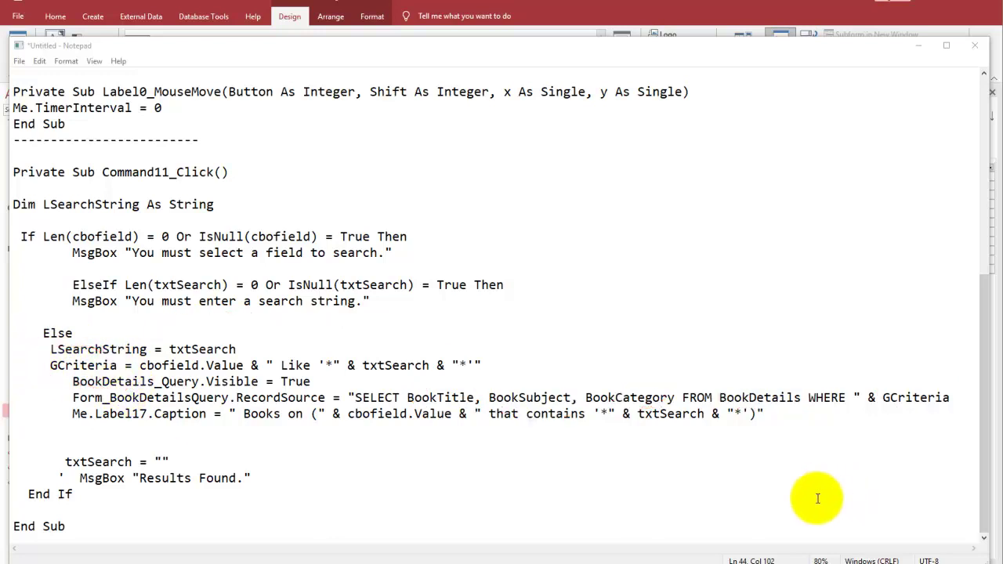
# Highlight the results caption line and restore Notepad to a smaller window.
pyautogui.click(156, 447)
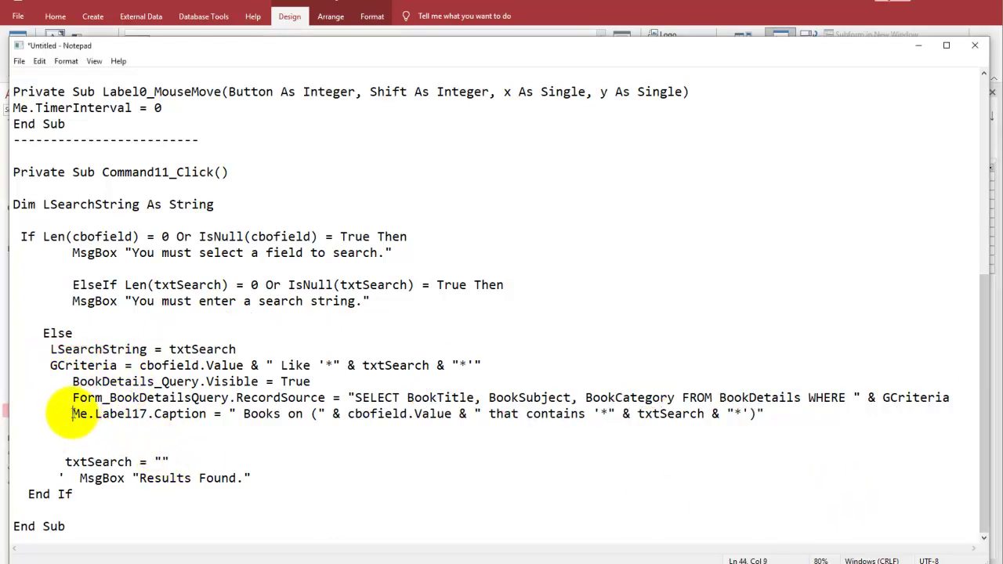
pyautogui.moveTo(72, 414); pyautogui.dragTo(793, 412)
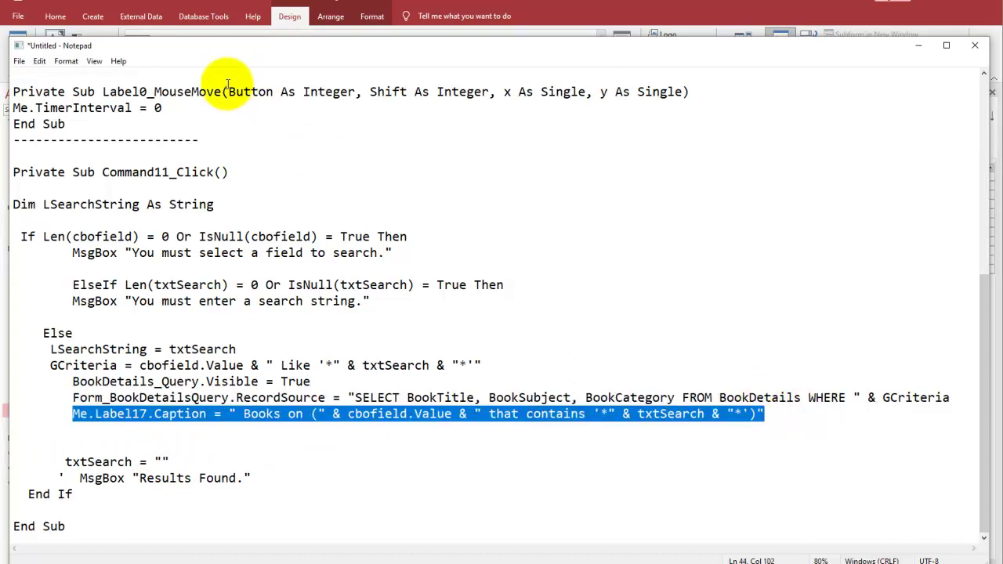
pyautogui.doubleClick(353, 45)
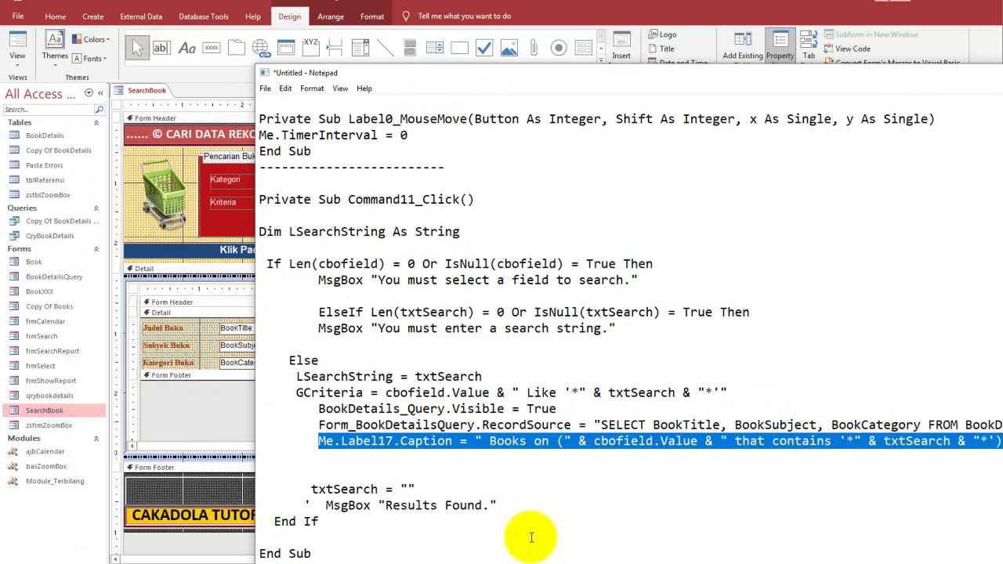
# Link the Label17 caption line to the form footer, then return to the Access form design.
pyautogui.moveTo(314, 445); pyautogui.dragTo(228, 492)
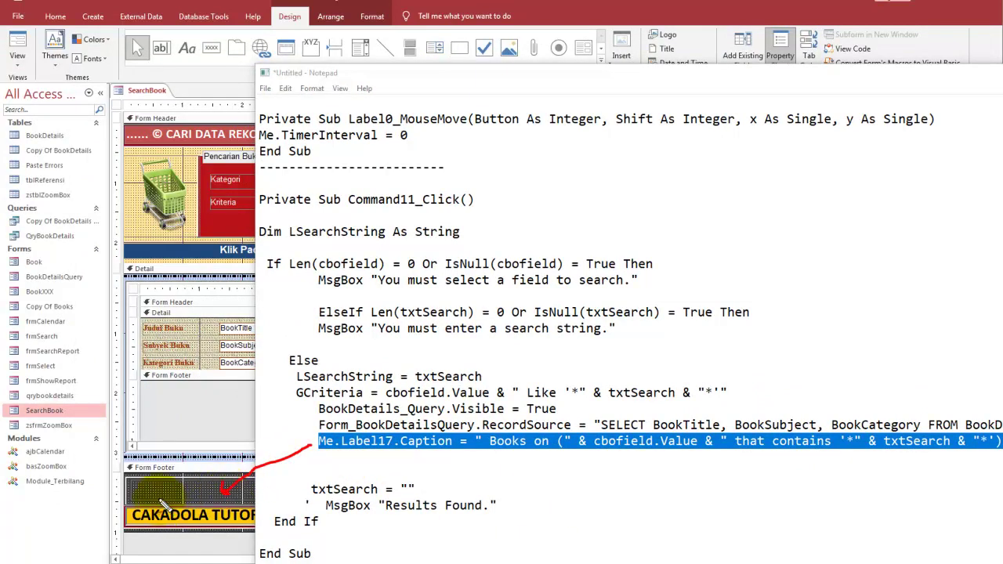
pyautogui.moveTo(136, 486); pyautogui.dragTo(167, 482)
pyautogui.click(364, 462)
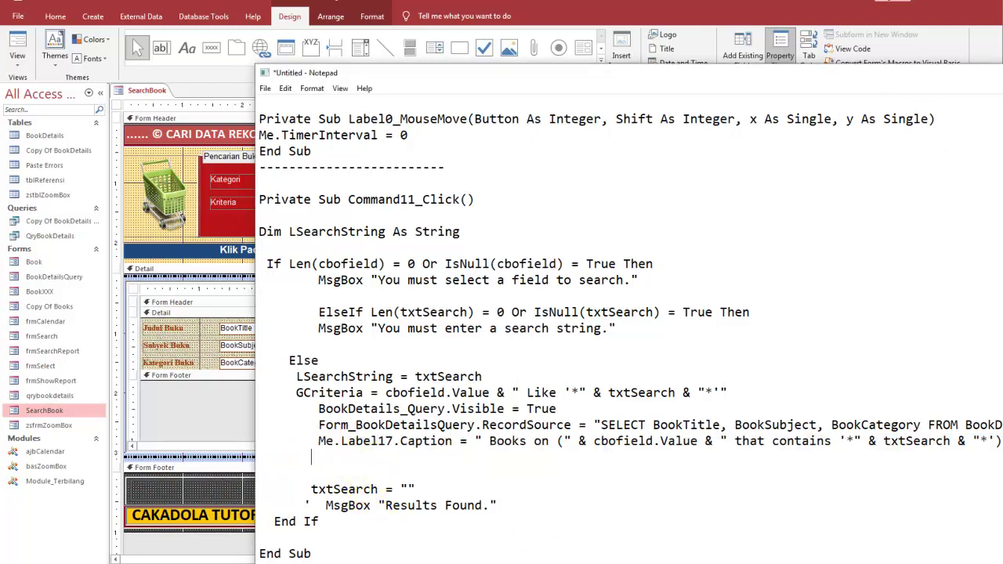
pyautogui.hotkey('alt', 'Tab')
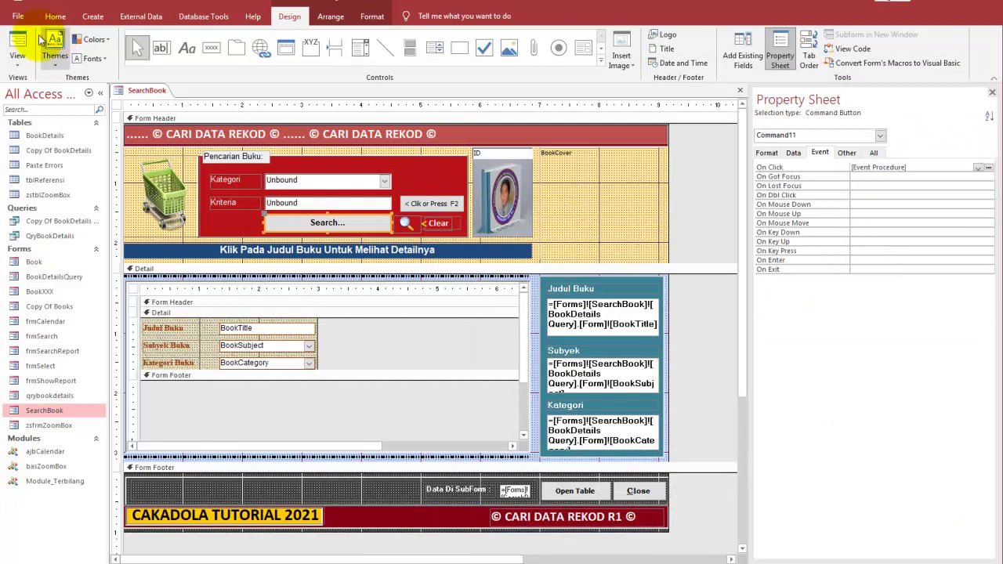
# In Form View, search BookTitle for 'ilmu' to list matching books.
pyautogui.click(17, 39)
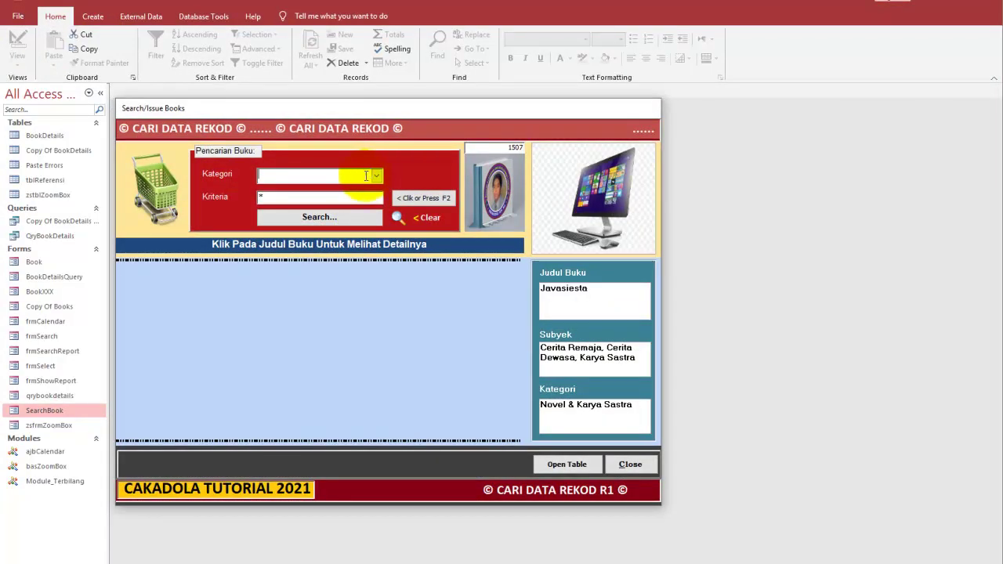
pyautogui.click(366, 175)
pyautogui.click(322, 186)
pyautogui.click(327, 196)
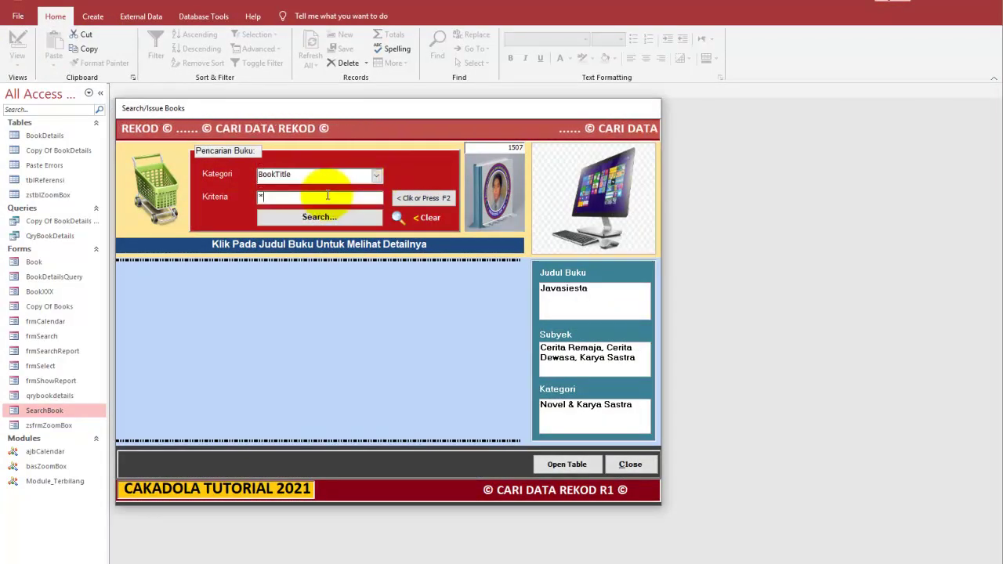
pyautogui.write('ilmu')
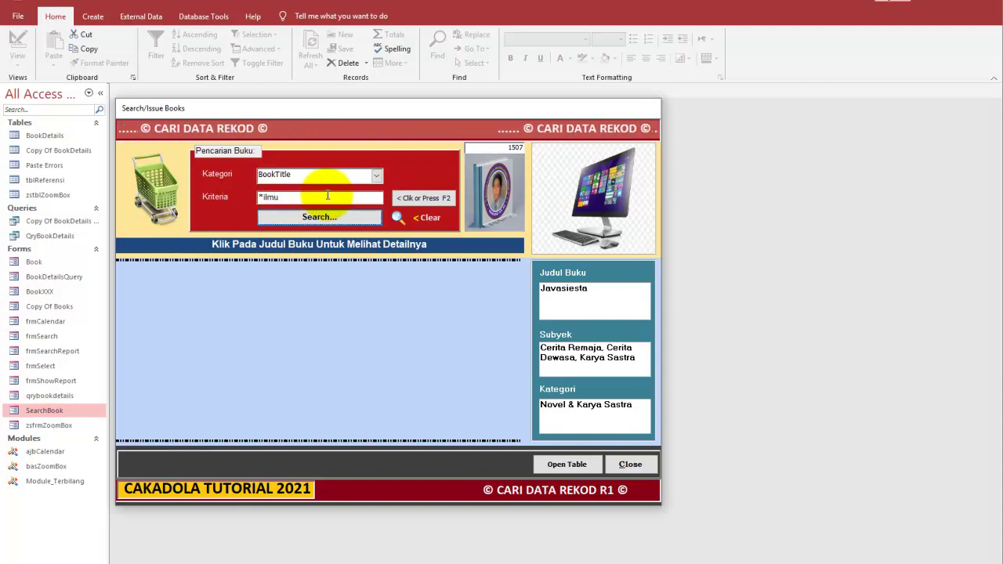
pyautogui.click(318, 217)
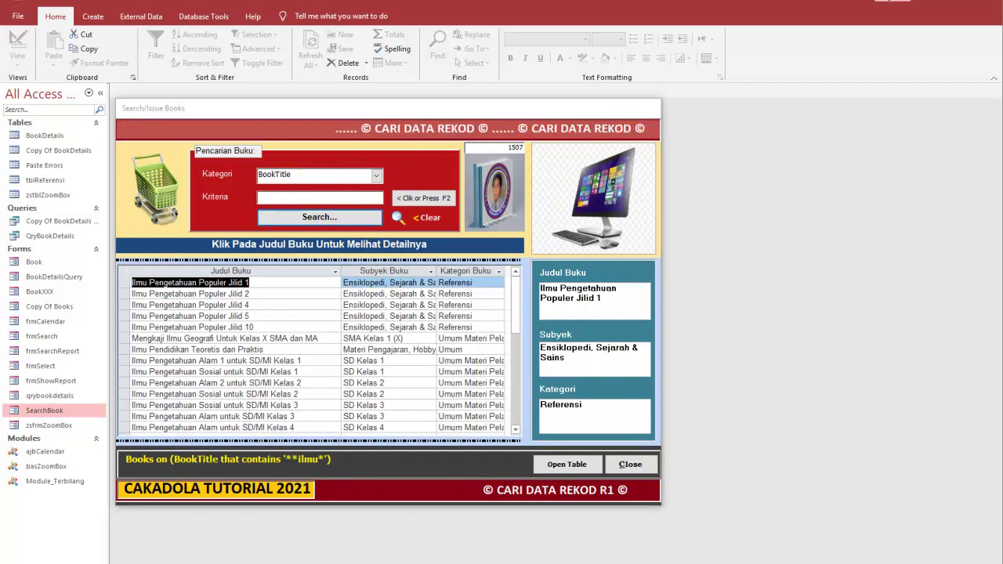
# Annotate the emptied Kriteria box and link it to the ilmu* results caption.
pyautogui.moveTo(272, 194); pyautogui.dragTo(275, 190)
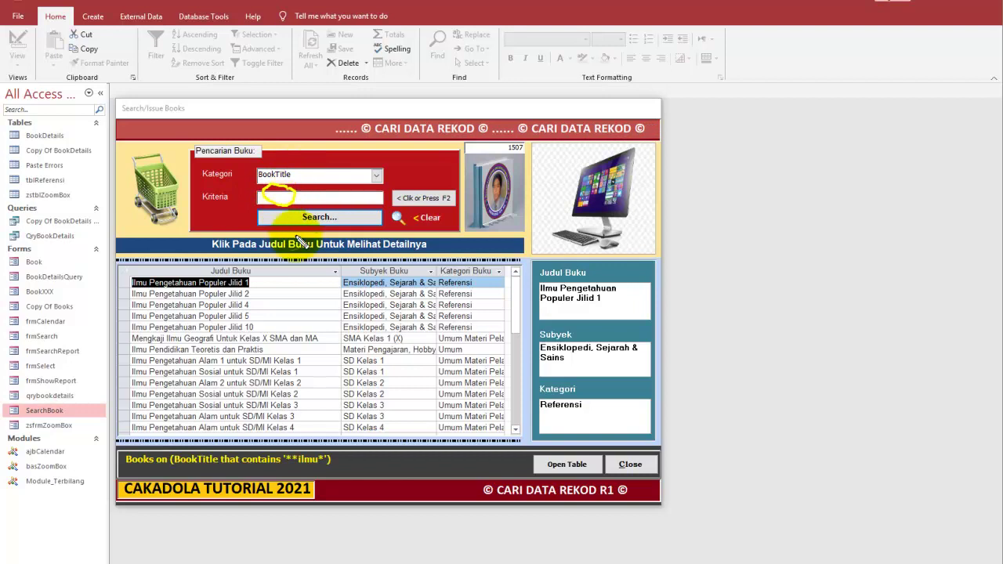
pyautogui.moveTo(342, 466)
pyautogui.mouseDown()
pyautogui.moveTo(304, 427)
pyautogui.moveTo(313, 447)
pyautogui.mouseUp()
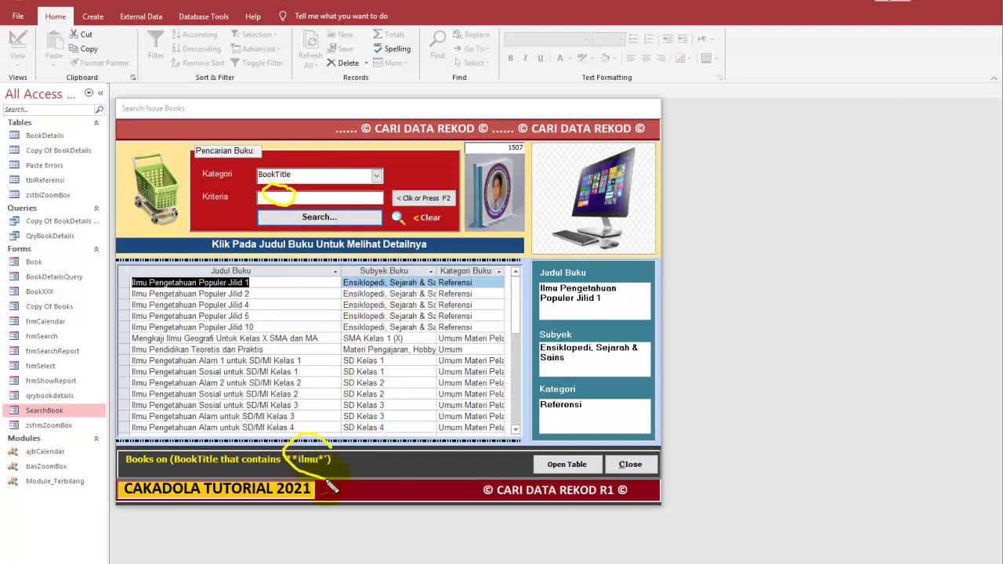
pyautogui.moveTo(276, 205); pyautogui.dragTo(353, 403)
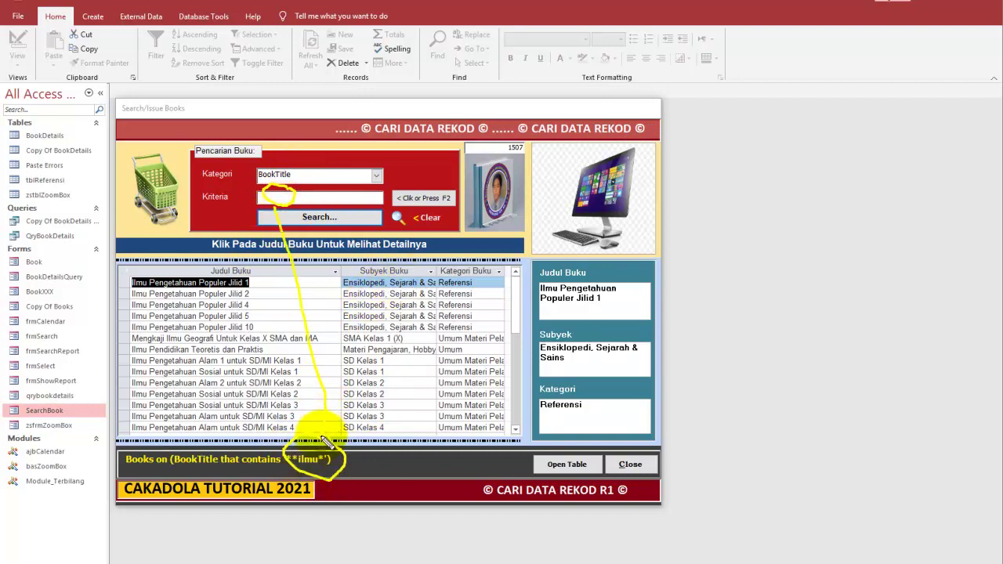
pyautogui.press('Escape')
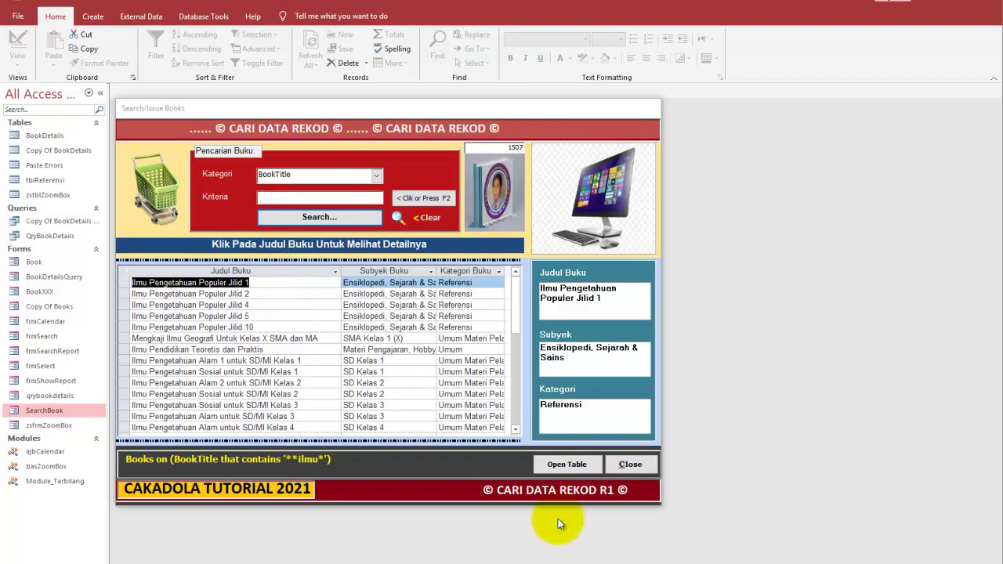
# Close the search form saving its changes, then reopen the SearchBook form.
pyautogui.click(625, 467)
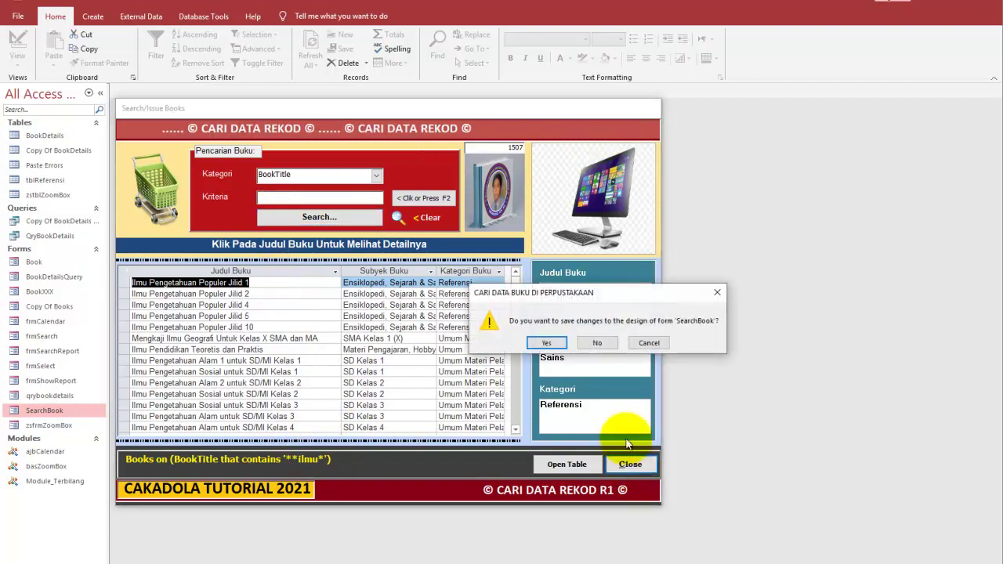
pyautogui.click(551, 342)
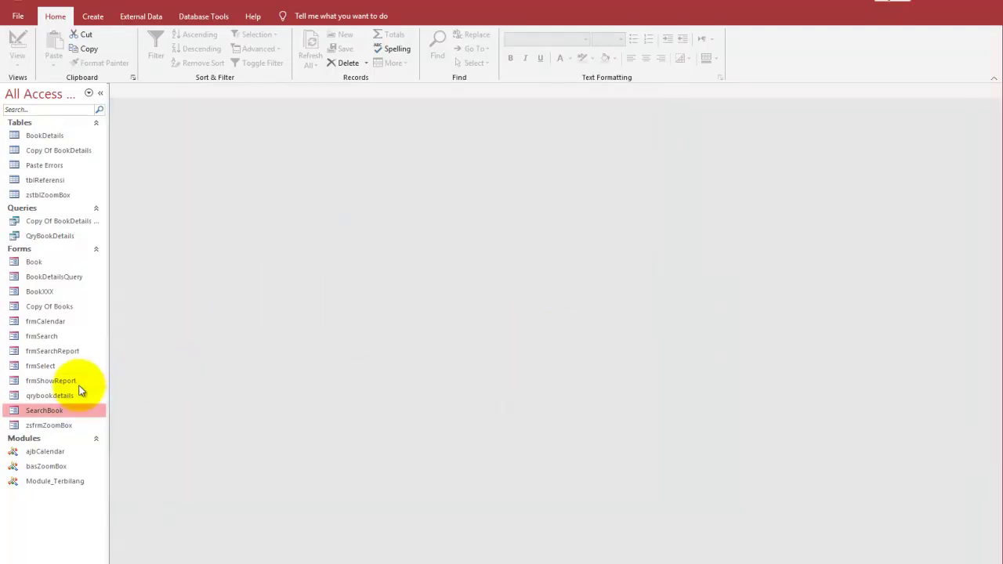
pyautogui.rightClick(68, 412)
pyautogui.click(80, 415)
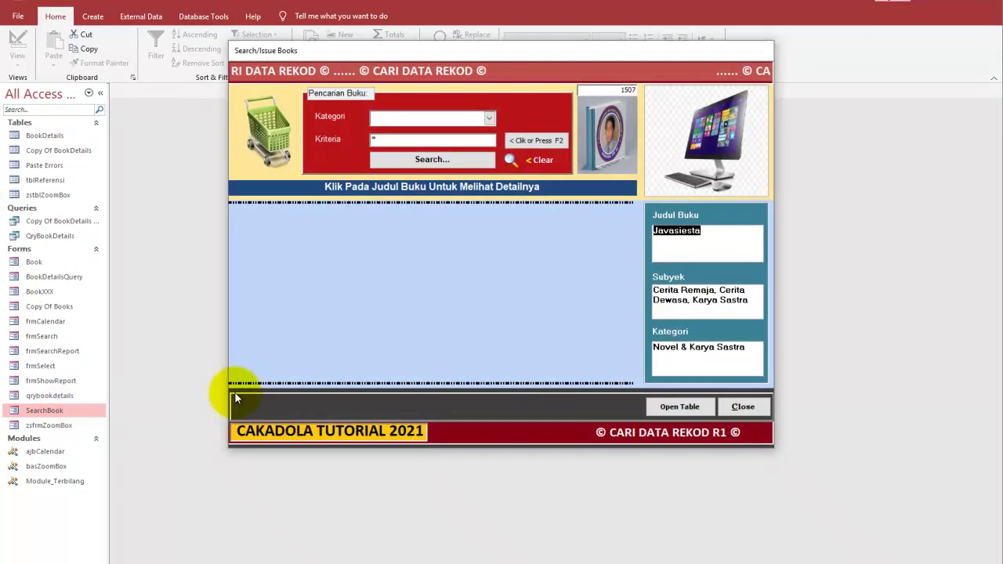
# Mark the empty results area as Hidden, then return SearchBook to Design view.
pyautogui.moveTo(418, 54); pyautogui.dragTo(316, 112)
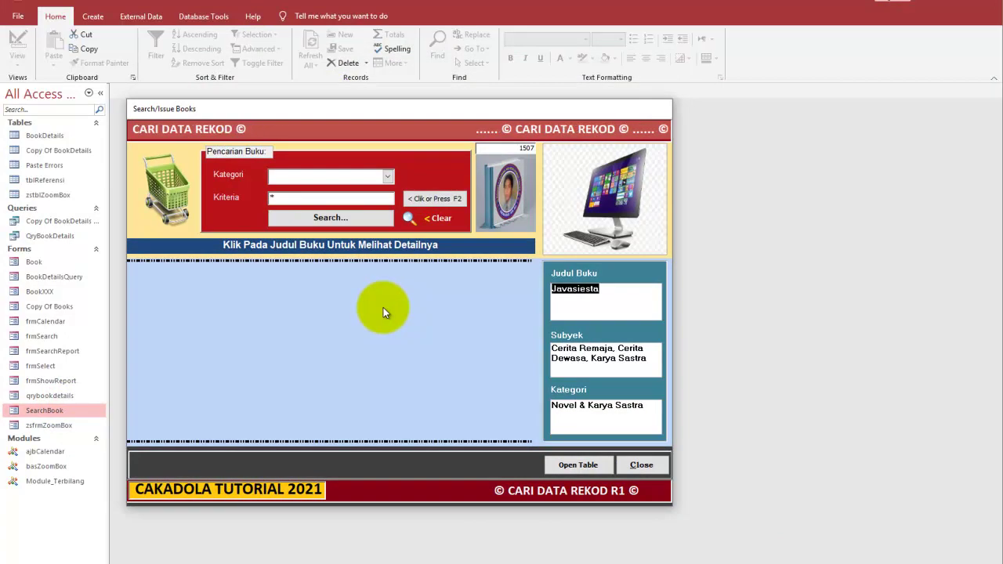
pyautogui.click(683, 528)
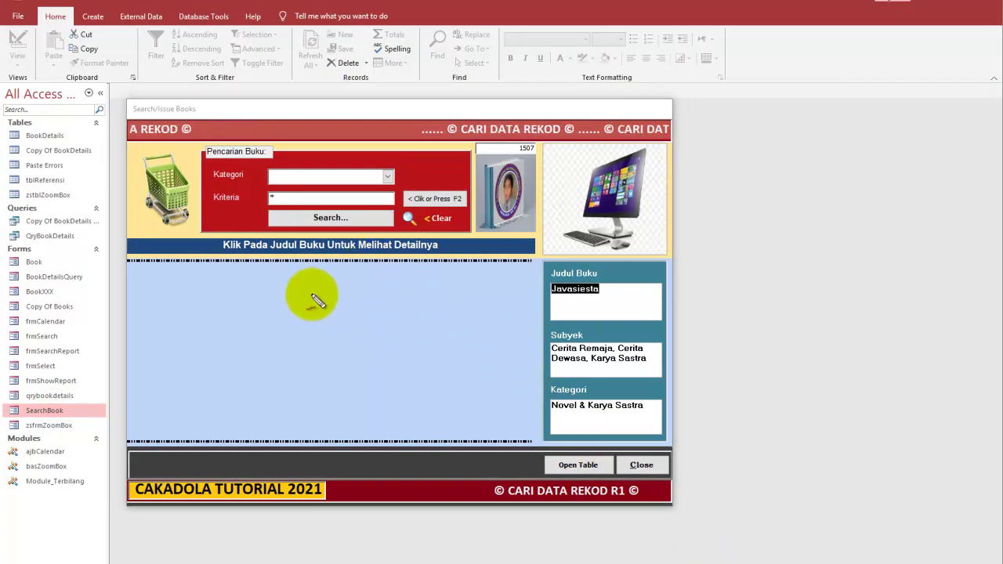
pyautogui.moveTo(311, 294); pyautogui.dragTo(362, 290)
pyautogui.moveTo(261, 339)
pyautogui.mouseDown()
pyautogui.moveTo(261, 375)
pyautogui.moveTo(280, 345)
pyautogui.moveTo(298, 377)
pyautogui.moveTo(321, 349)
pyautogui.moveTo(345, 392)
pyautogui.moveTo(363, 374)
pyautogui.mouseUp()
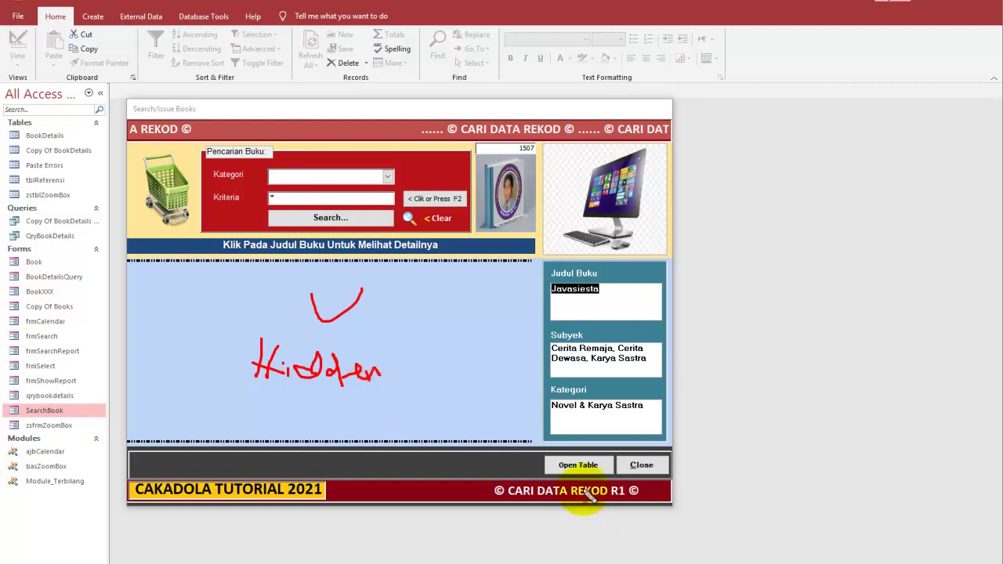
pyautogui.press('Escape')
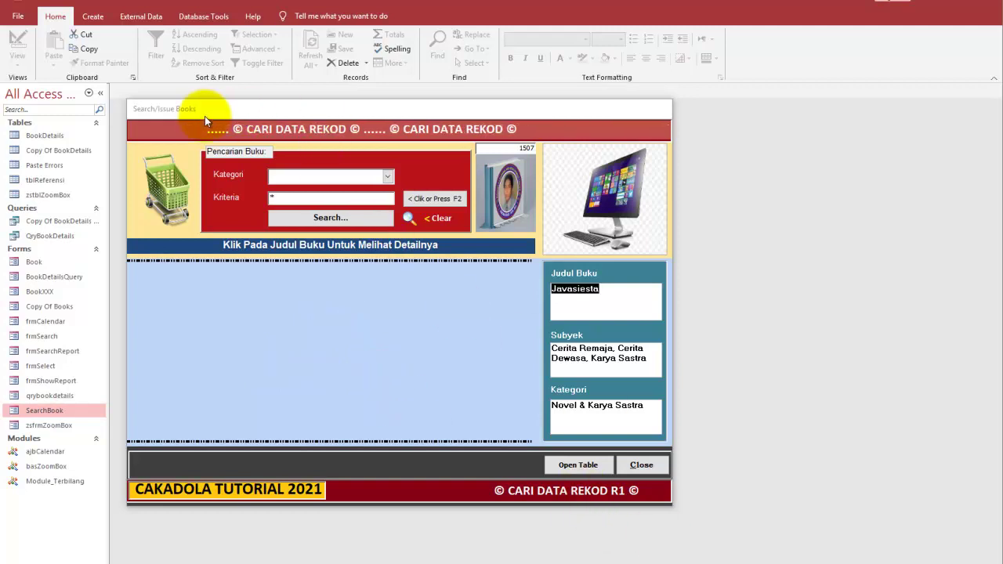
pyautogui.rightClick(174, 127)
pyautogui.click(210, 169)
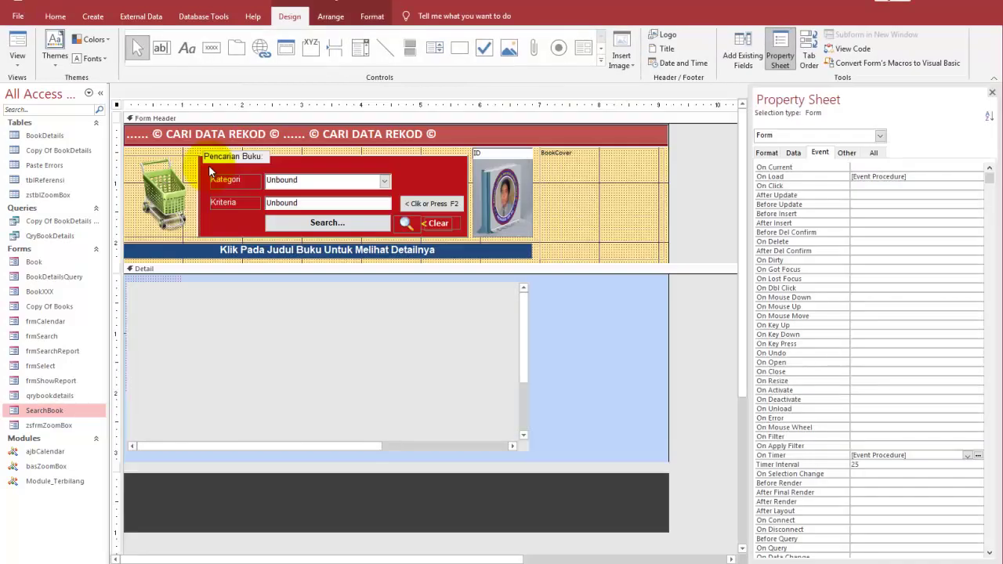
# Select the BookDetails Query subform and highlight its Format property Visible set to No.
pyautogui.click(377, 310)
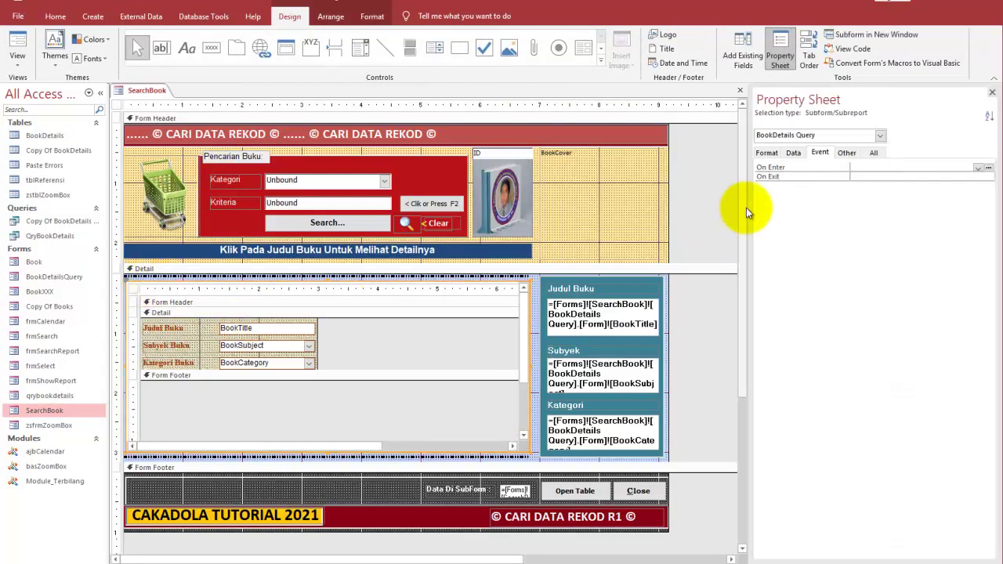
pyautogui.click(770, 154)
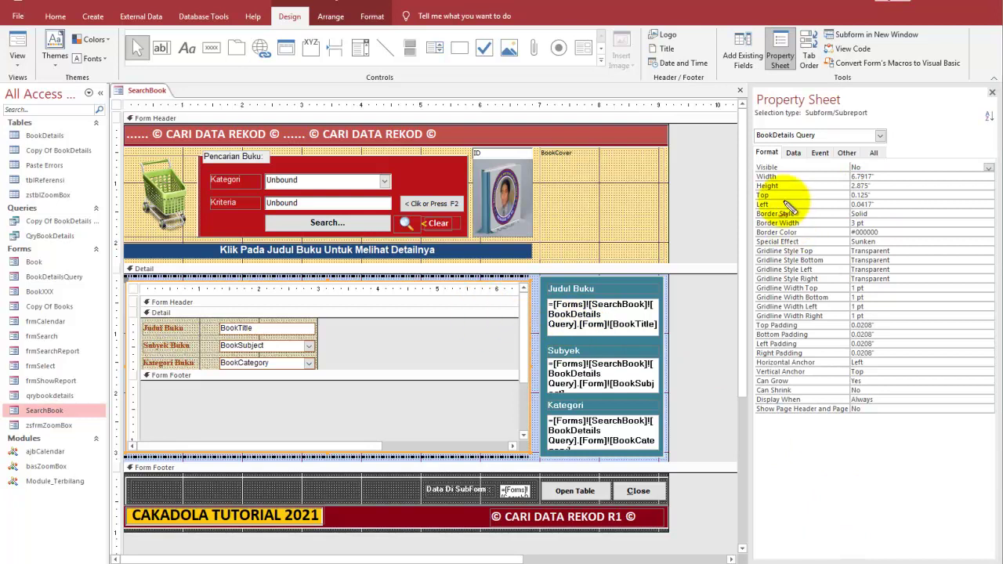
pyautogui.moveTo(882, 163); pyautogui.dragTo(888, 169)
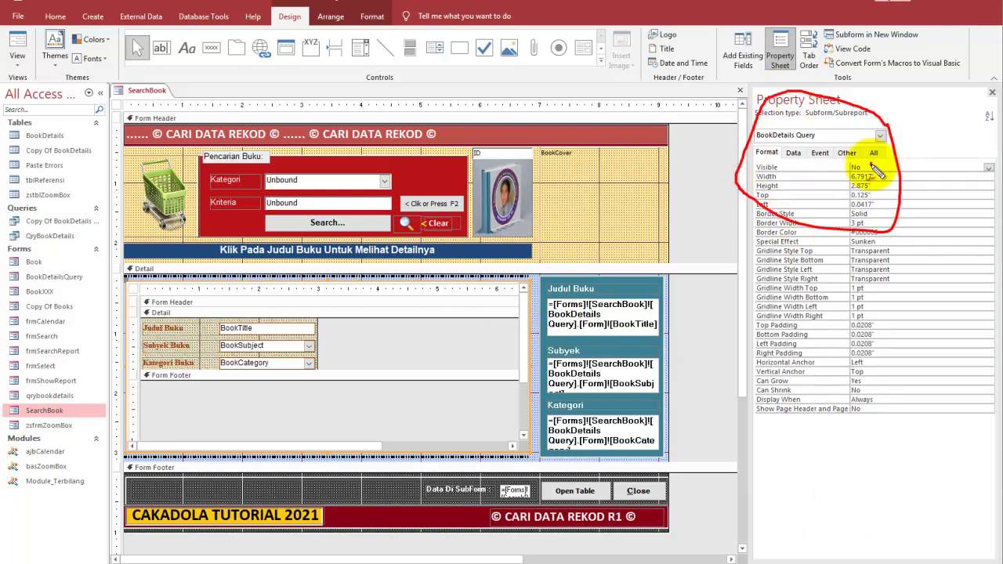
pyautogui.moveTo(877, 171); pyautogui.dragTo(701, 208)
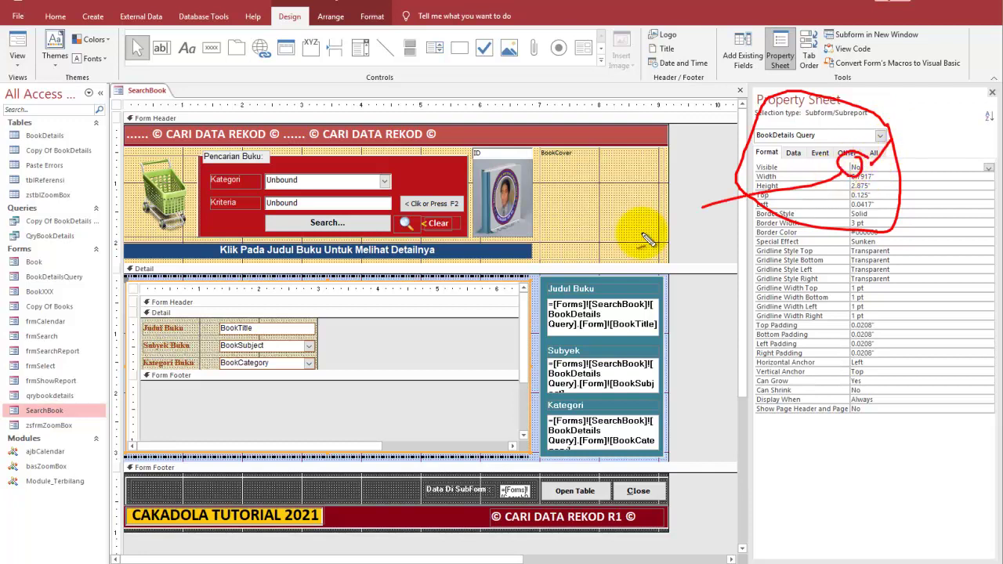
pyautogui.moveTo(645, 239); pyautogui.dragTo(468, 311)
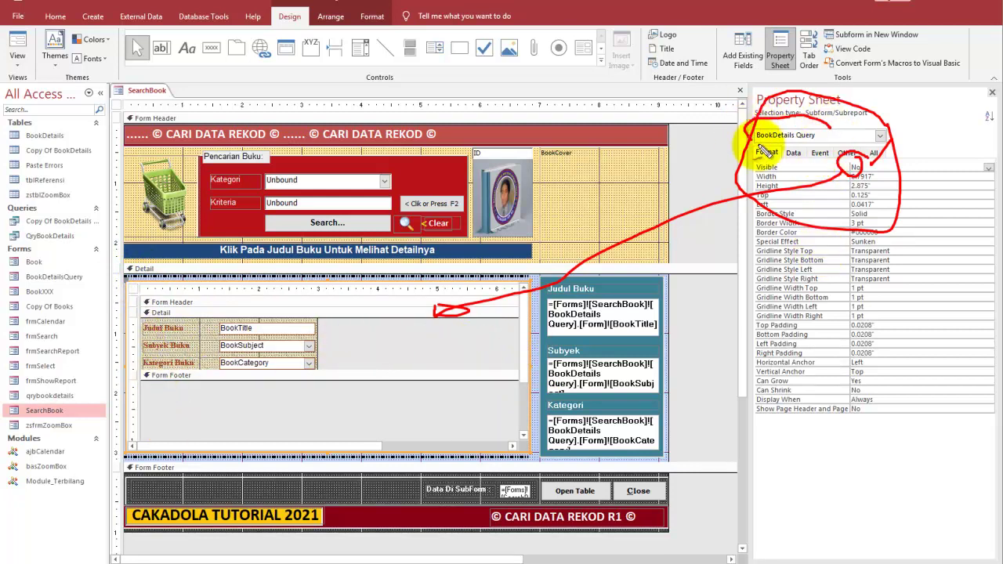
# Annotate the subform name, Detail section, and Visible and Width settings, then return to Notepad.
pyautogui.moveTo(755, 149); pyautogui.dragTo(135, 285)
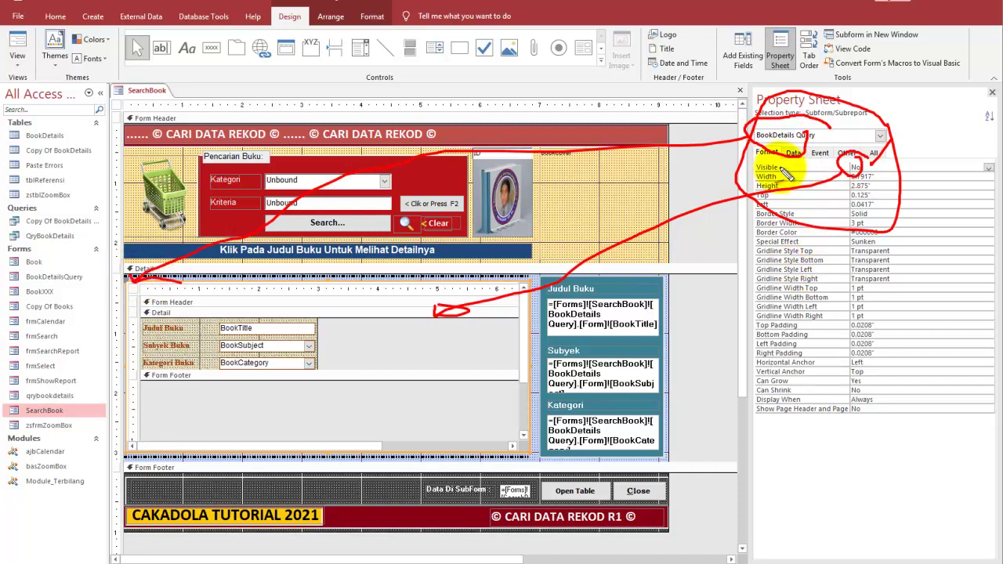
pyautogui.moveTo(765, 179); pyautogui.dragTo(846, 153)
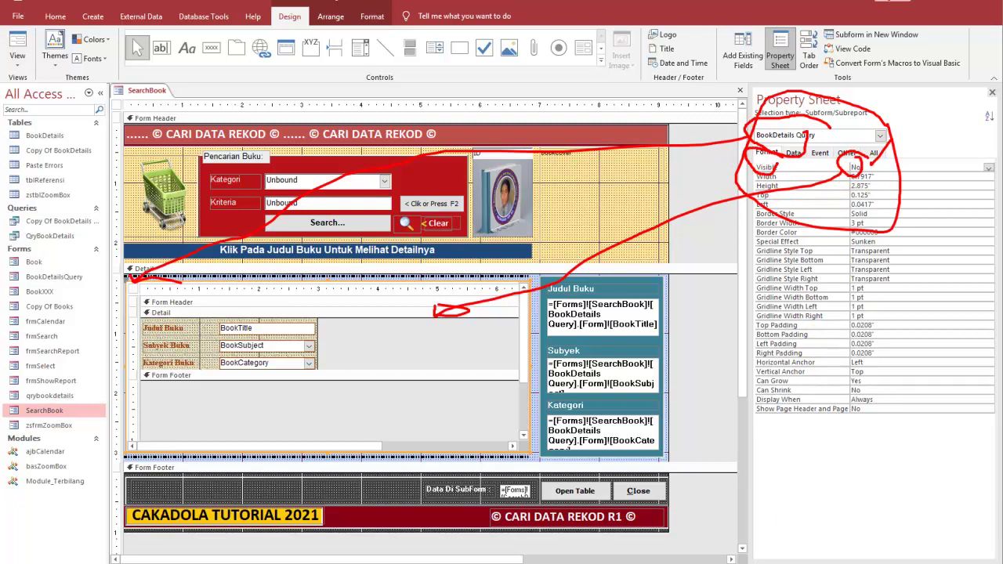
pyautogui.press('Escape')
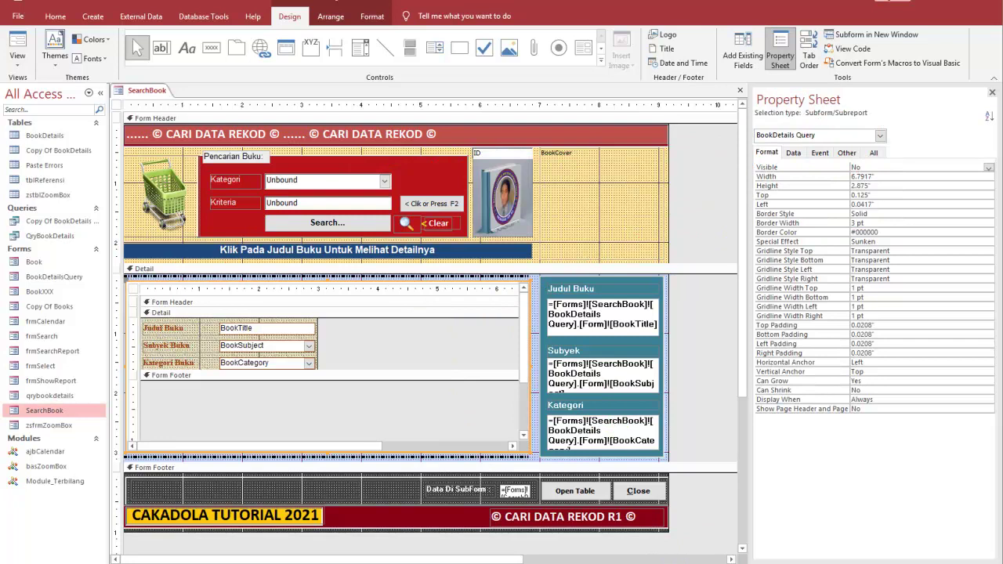
pyautogui.hotkey('alt', 'Tab')
# Scroll up to the Topik list and place the cursor after topic 4. Text Filter.
pyautogui.scroll(3, 729, 360)
pyautogui.scroll(4, 519, 204)
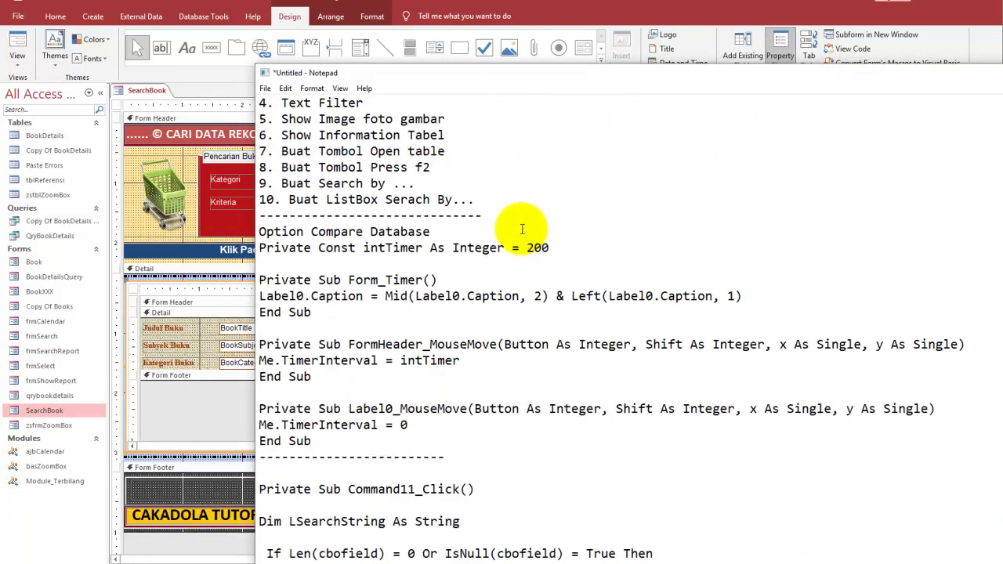
pyautogui.scroll(2, 522, 229)
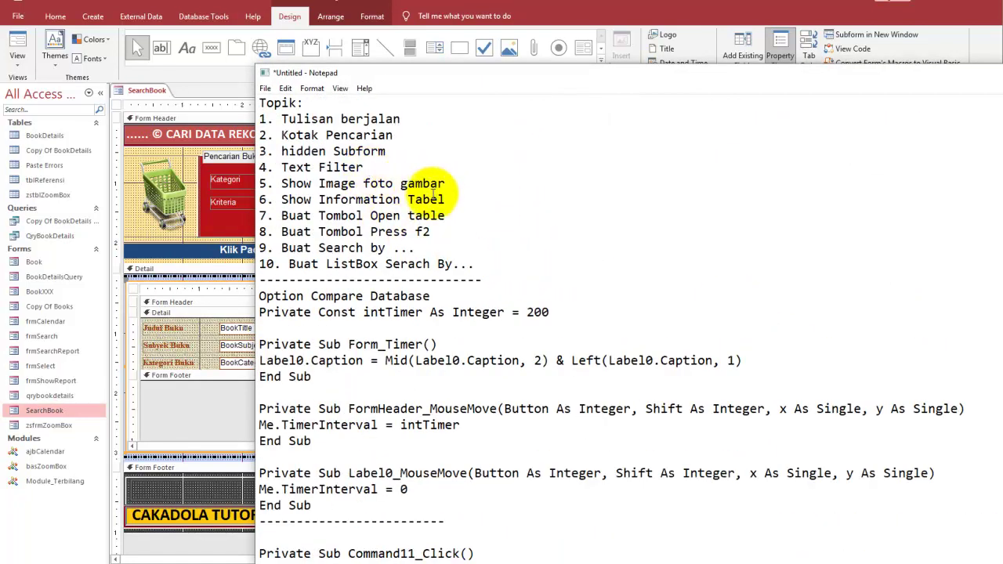
pyautogui.moveTo(384, 171); pyautogui.dragTo(260, 167)
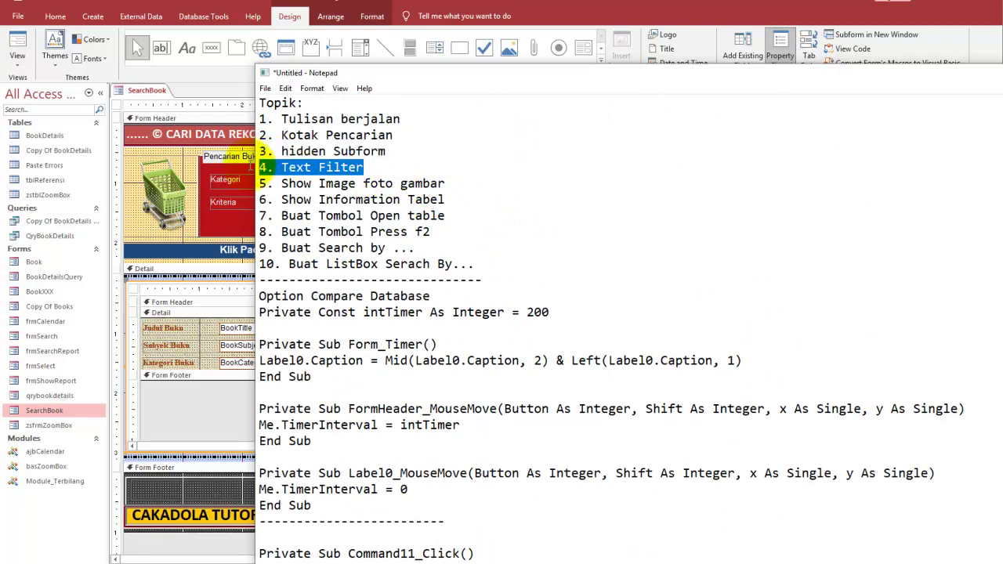
pyautogui.click(397, 173)
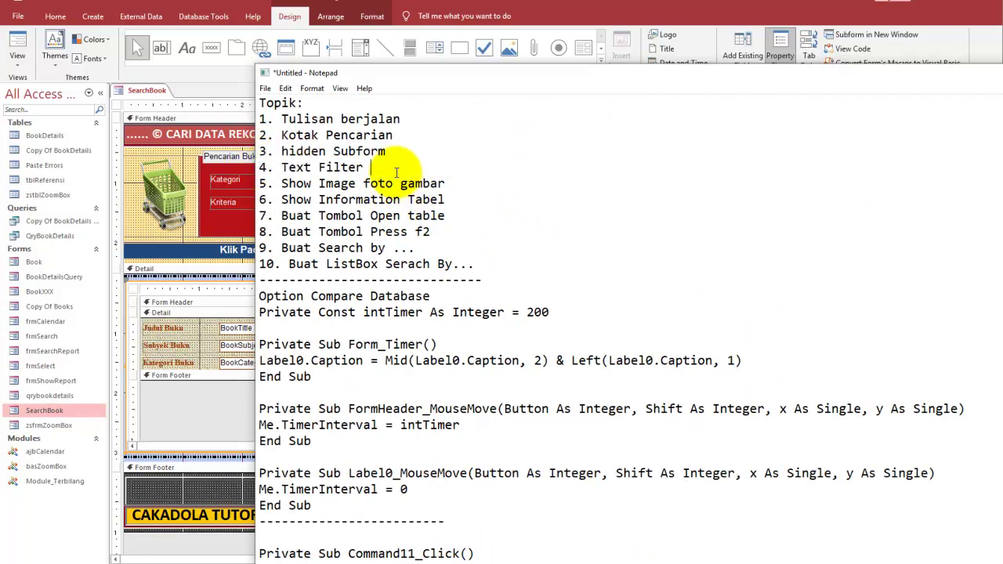
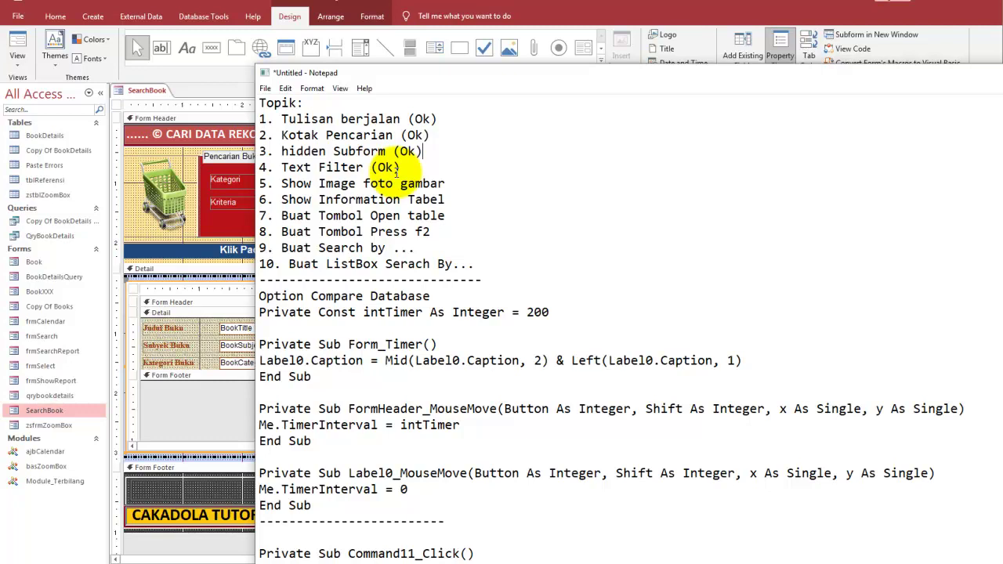
# Return to Access and select the whole SearchBook form with its form selector, annotating the choice.
pyautogui.hotkey('alt', 'Tab')
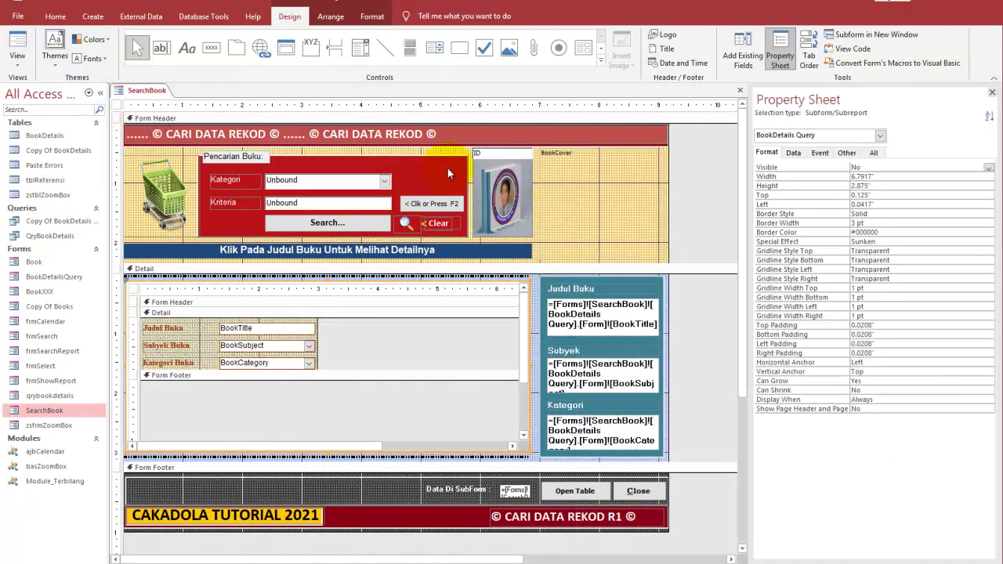
pyautogui.moveTo(568, 190); pyautogui.dragTo(590, 178)
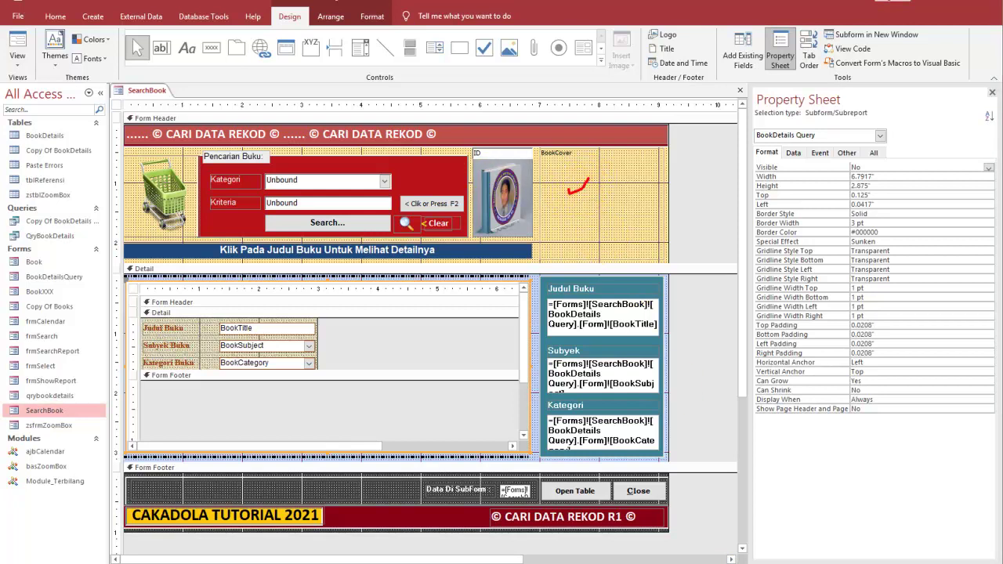
pyautogui.click(118, 106)
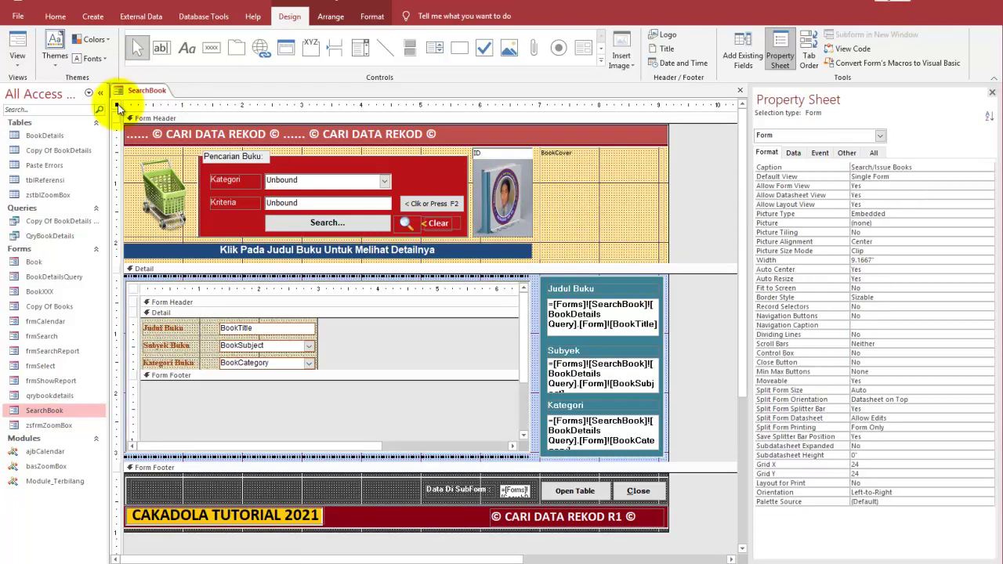
pyautogui.moveTo(126, 77); pyautogui.dragTo(136, 145)
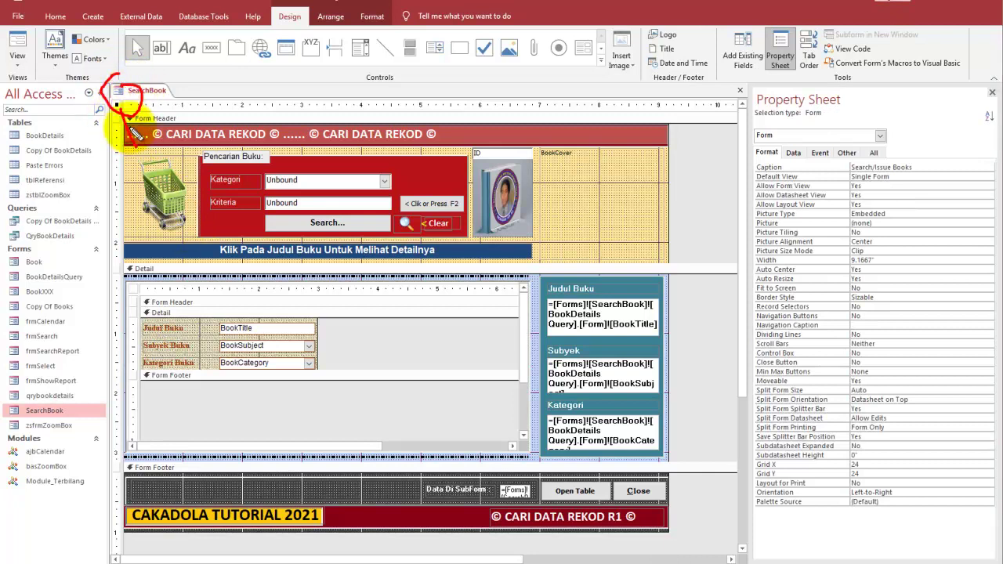
pyautogui.press('Escape')
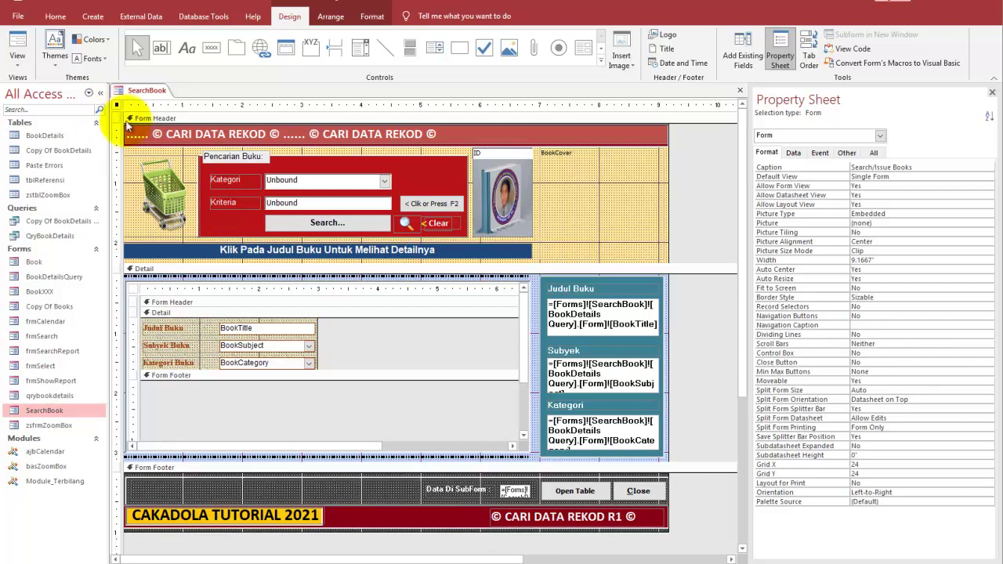
# Link the BookDetails record source to the BookDetails table, then list the form's event properties.
pyautogui.click(793, 152)
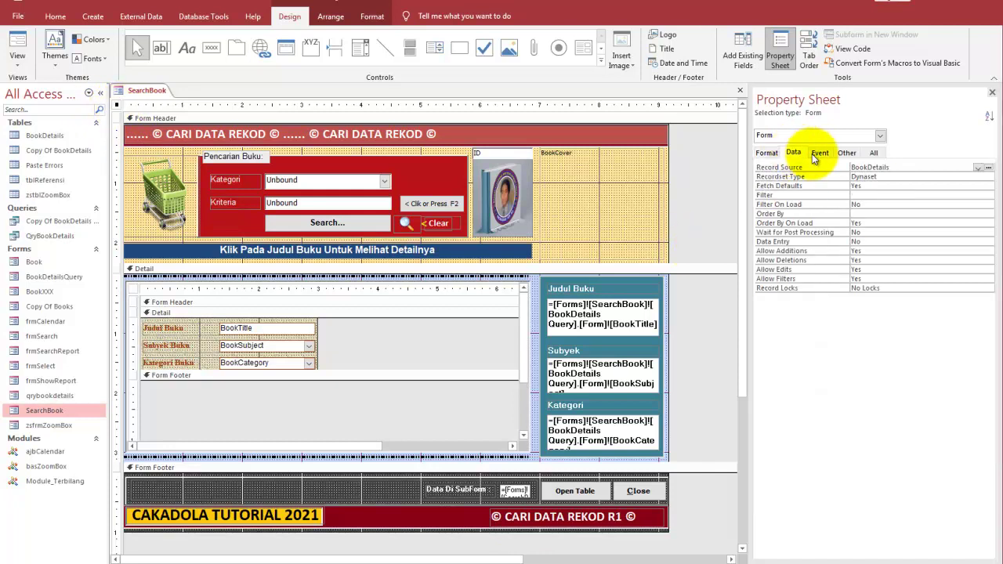
pyautogui.click(827, 152)
pyautogui.click(794, 153)
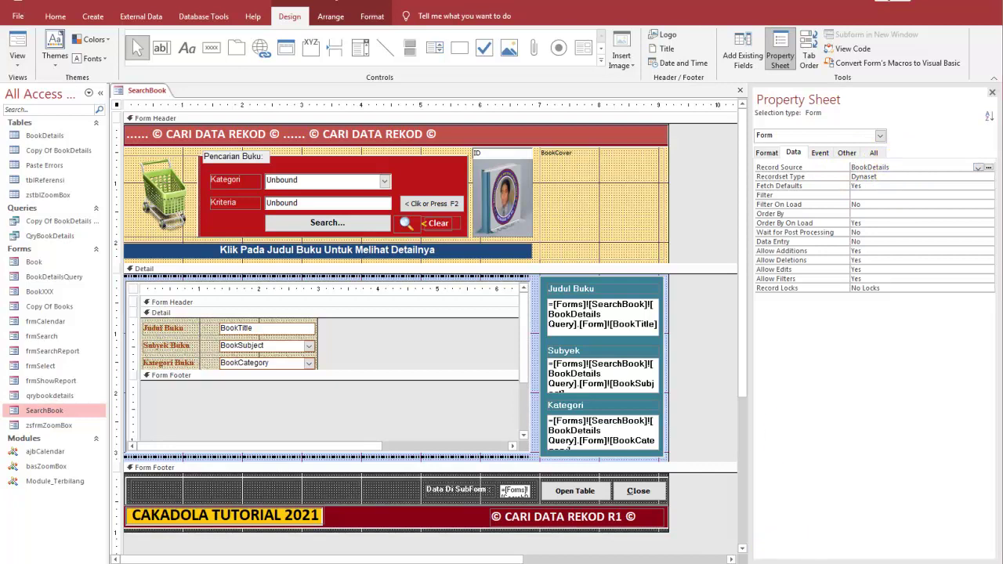
pyautogui.moveTo(887, 152)
pyautogui.mouseDown()
pyautogui.moveTo(863, 175)
pyautogui.moveTo(901, 171)
pyautogui.mouseUp()
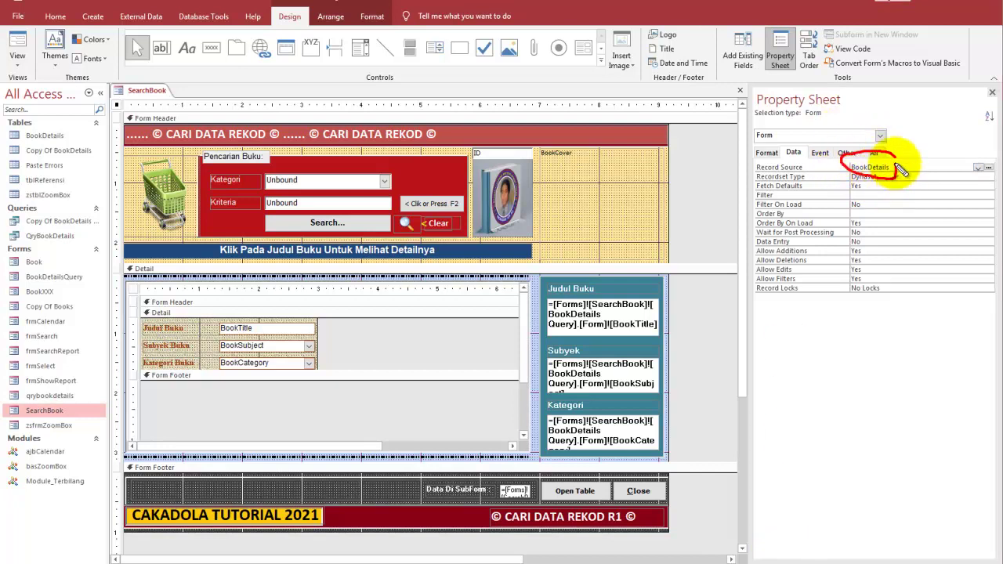
pyautogui.moveTo(55, 116); pyautogui.dragTo(64, 125)
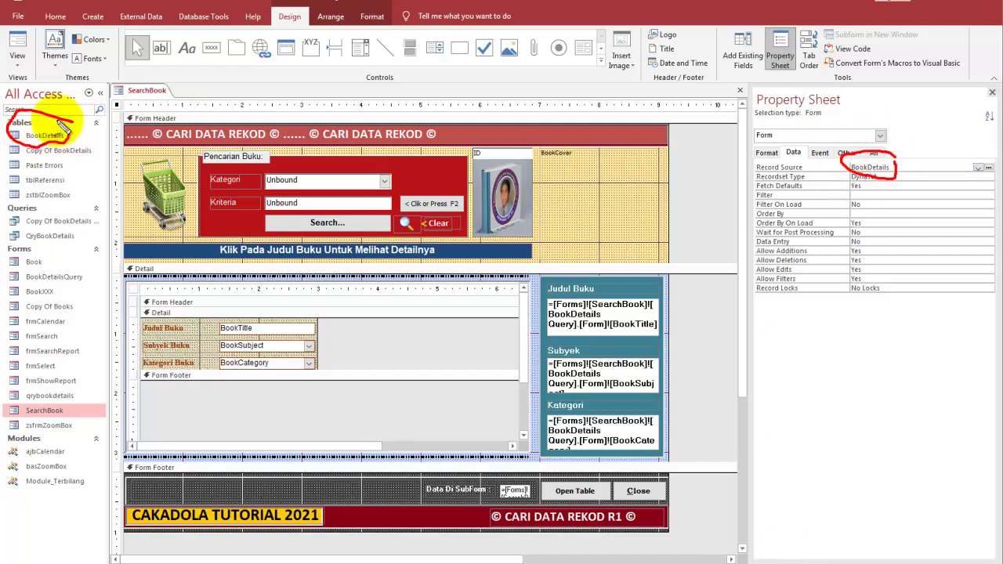
pyautogui.moveTo(847, 160); pyautogui.dragTo(92, 128)
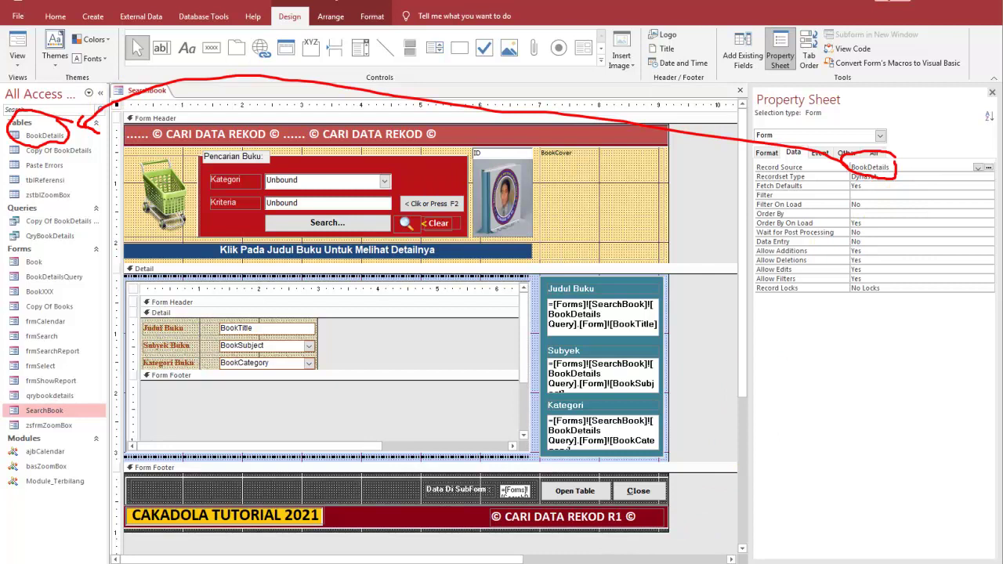
pyautogui.press('Escape')
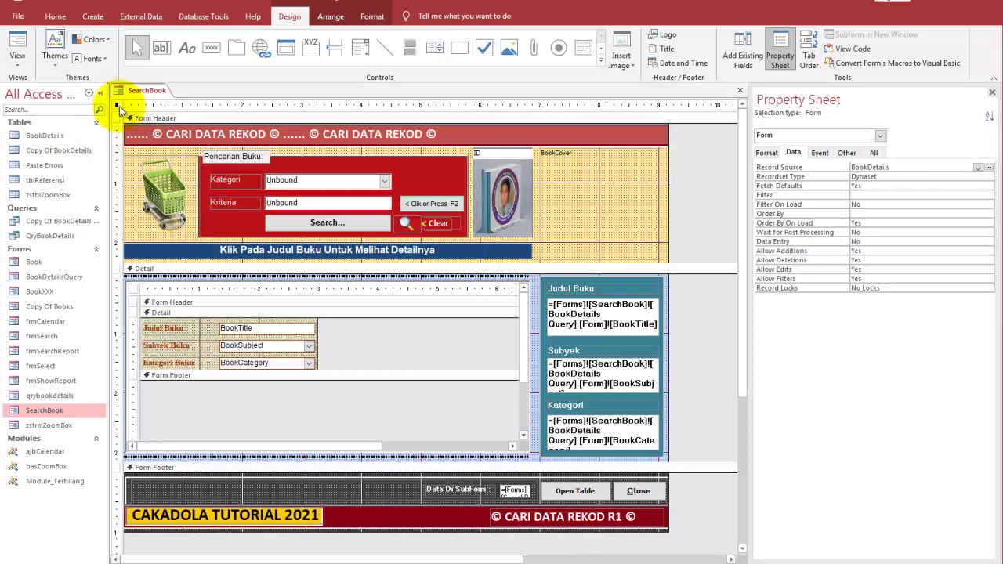
pyautogui.click(820, 154)
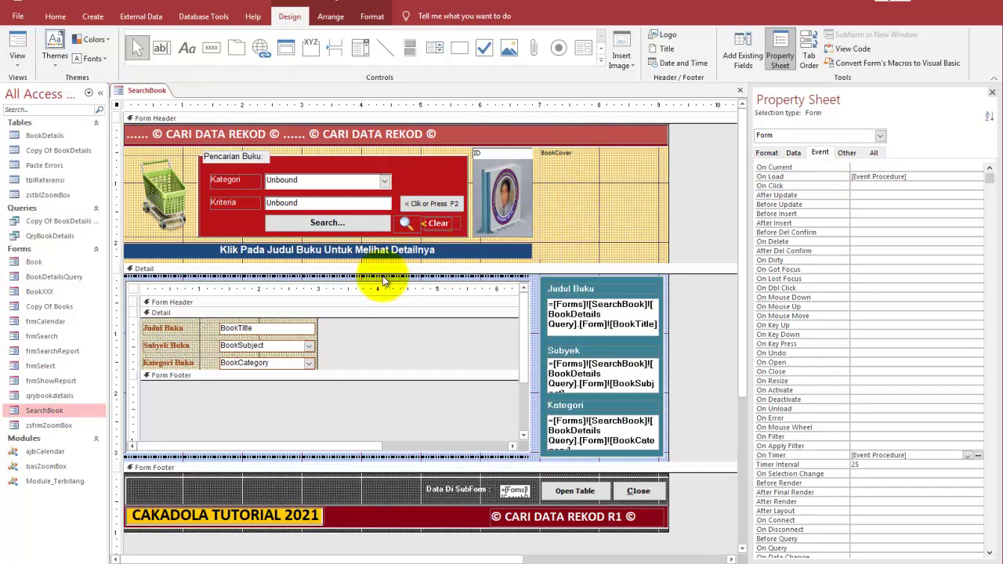
# Select the BookTitle text box in the BookDetails Query subform and show its event properties.
pyautogui.click(255, 331)
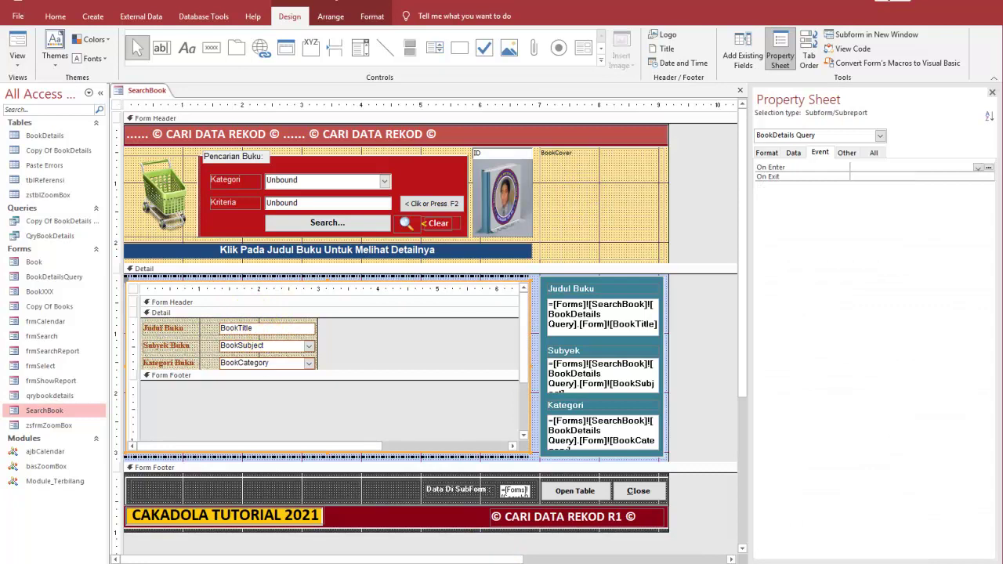
pyautogui.moveTo(263, 325); pyautogui.dragTo(278, 317)
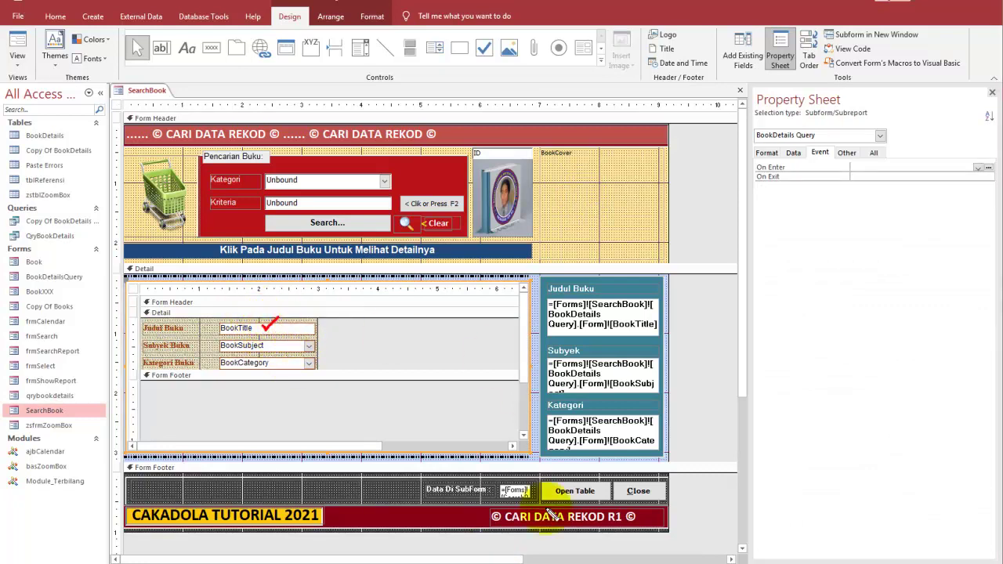
pyautogui.click(273, 326)
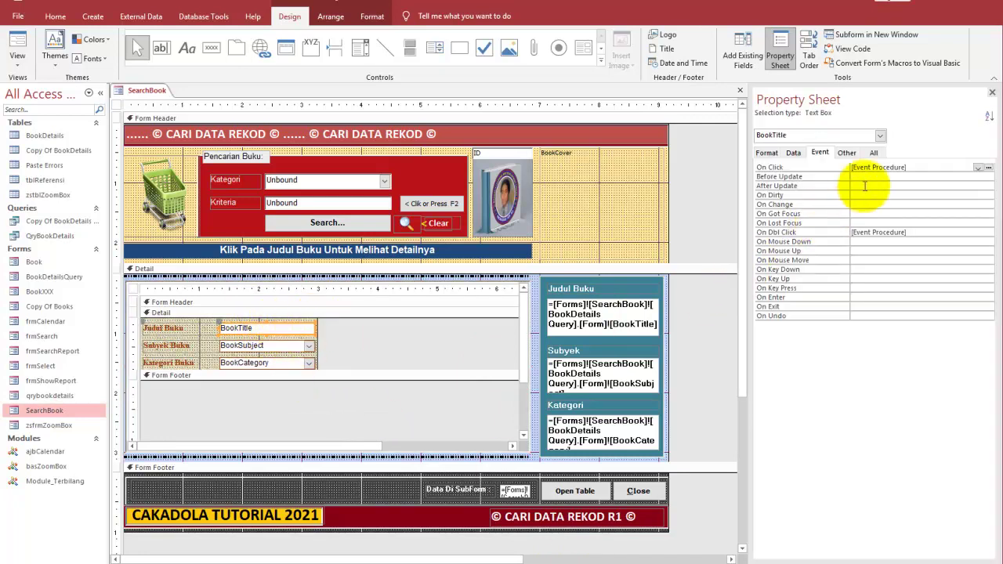
pyautogui.moveTo(278, 326)
pyautogui.mouseDown()
pyautogui.moveTo(804, 199)
pyautogui.moveTo(851, 176)
pyautogui.mouseUp()
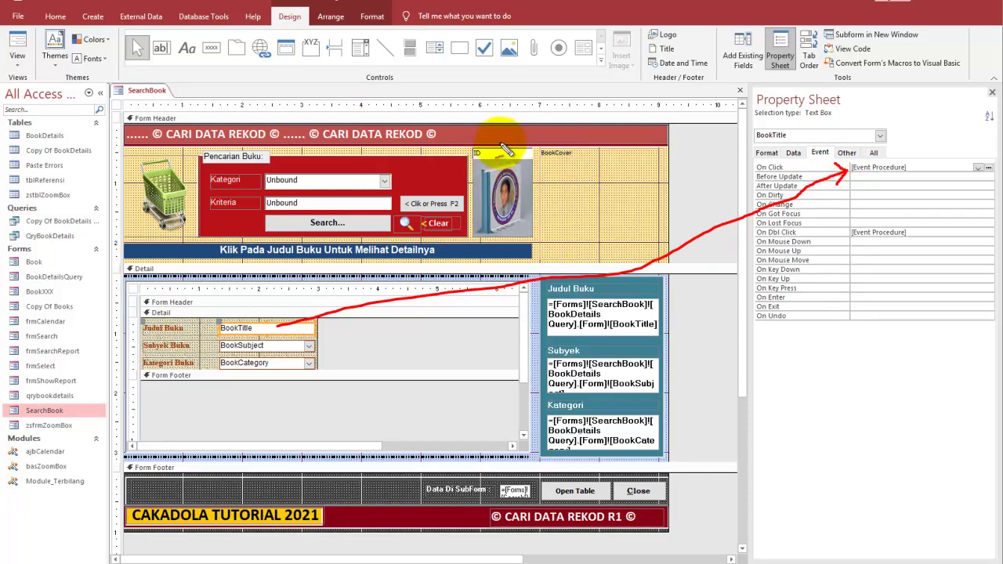
# Mark the ID and BookCover fields in the header with annotations, then erase them.
pyautogui.moveTo(474, 152); pyautogui.dragTo(501, 142)
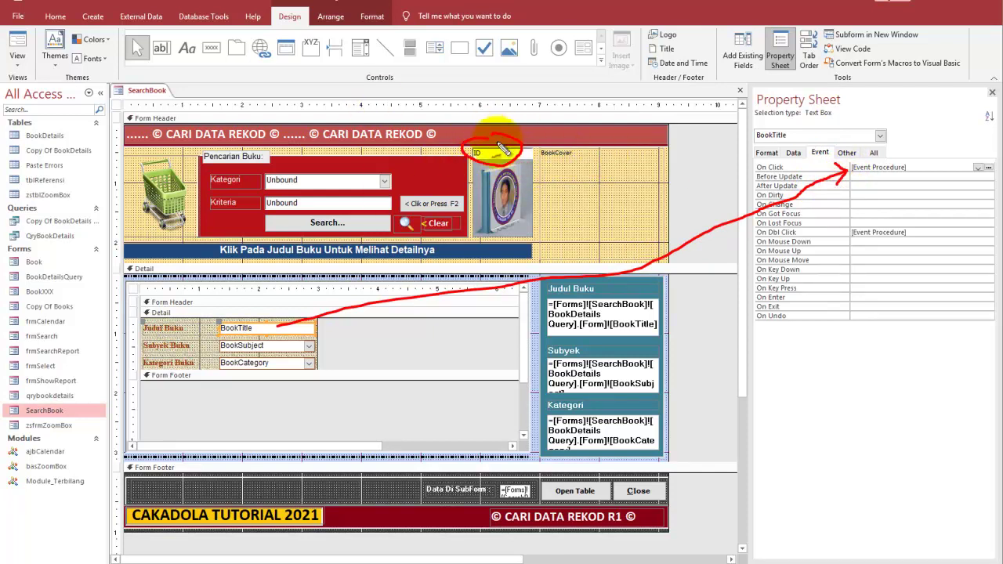
pyautogui.moveTo(580, 145)
pyautogui.mouseDown()
pyautogui.moveTo(549, 164)
pyautogui.moveTo(580, 151)
pyautogui.mouseUp()
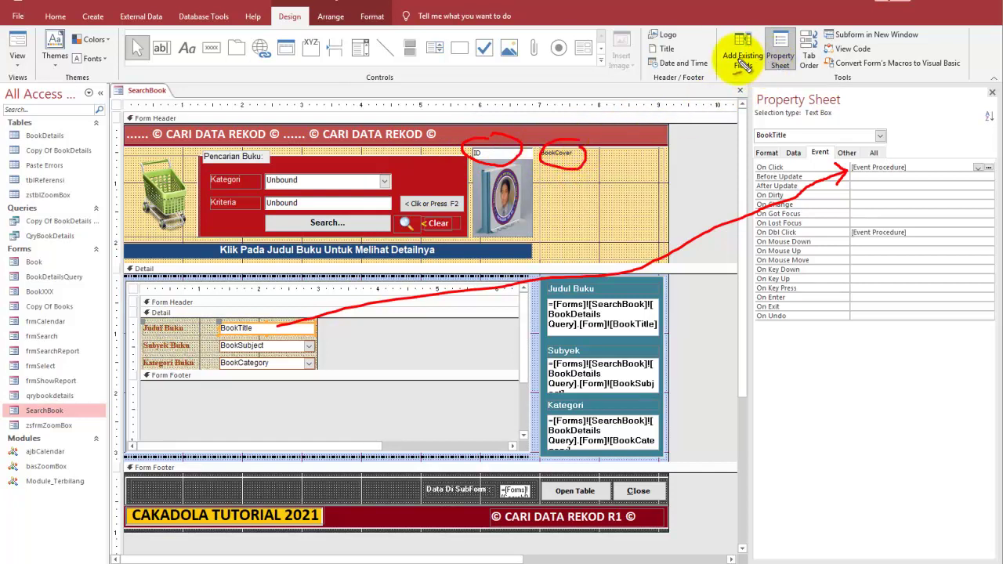
pyautogui.moveTo(735, 68); pyautogui.dragTo(577, 133)
pyautogui.moveTo(576, 125); pyautogui.dragTo(733, 77)
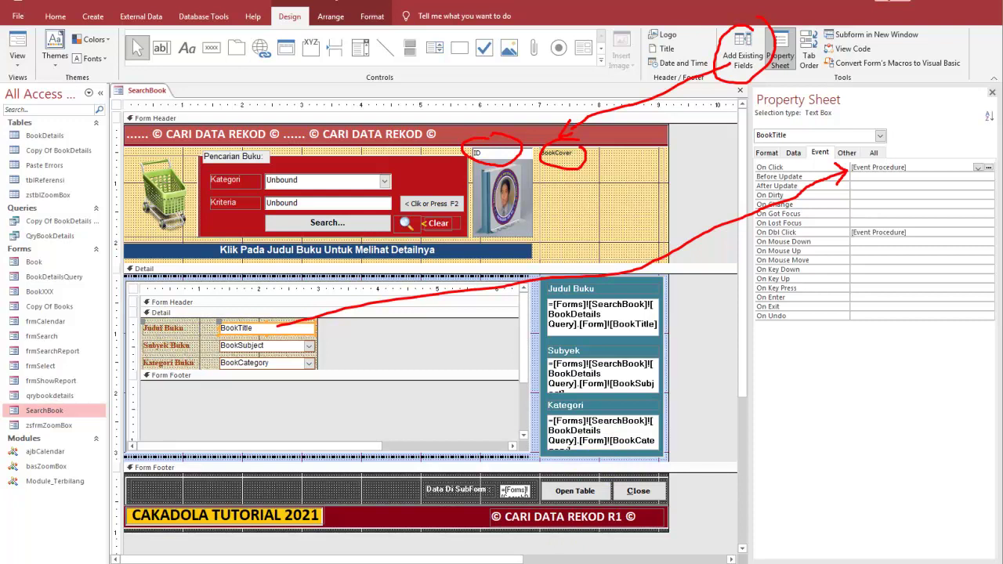
pyautogui.press('Escape')
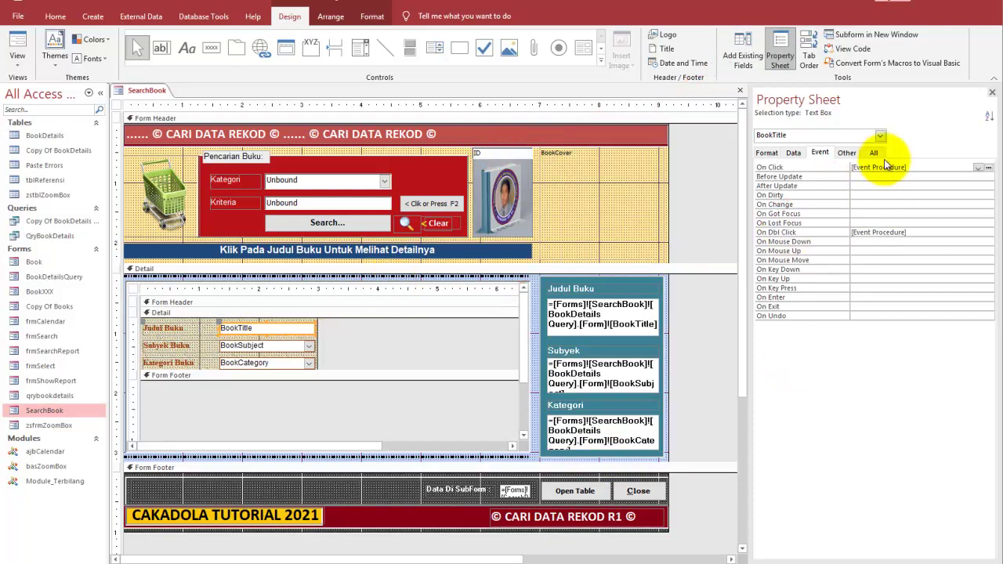
# Open BookTitle's On Click code and select the whole BookTitle_Click procedure.
pyautogui.click(989, 167)
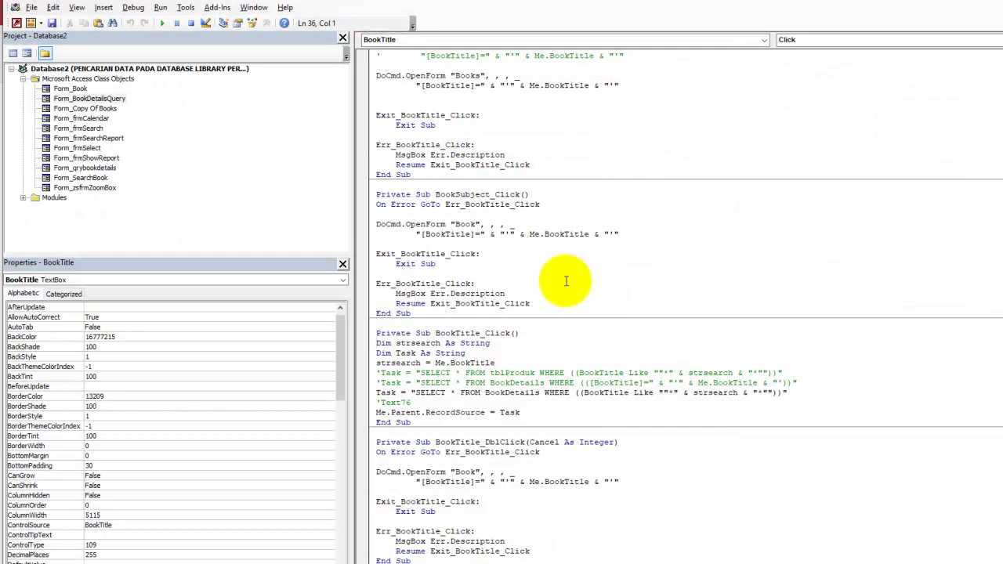
pyautogui.moveTo(538, 358); pyautogui.dragTo(544, 347)
pyautogui.click(435, 393)
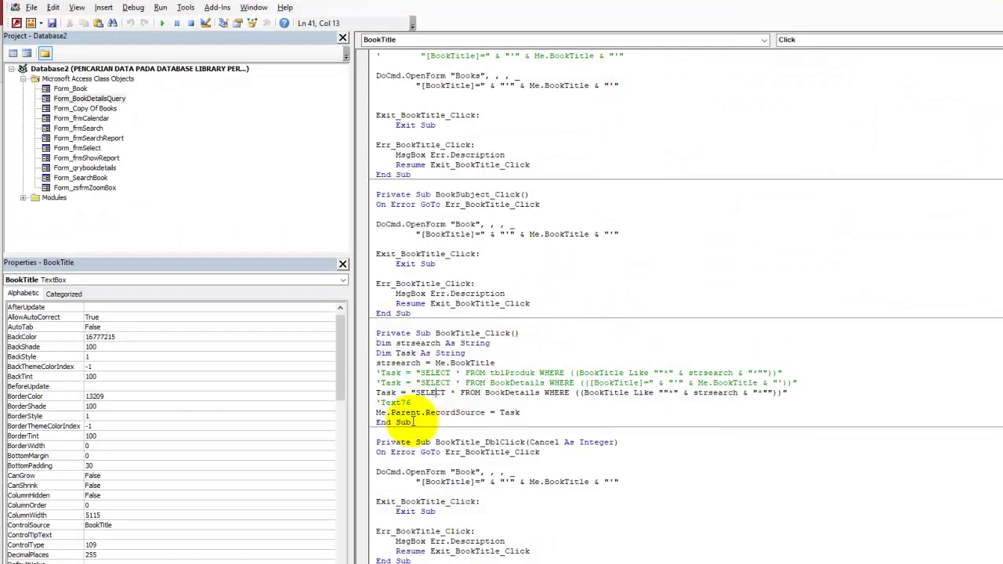
pyautogui.moveTo(392, 427); pyautogui.dragTo(370, 335)
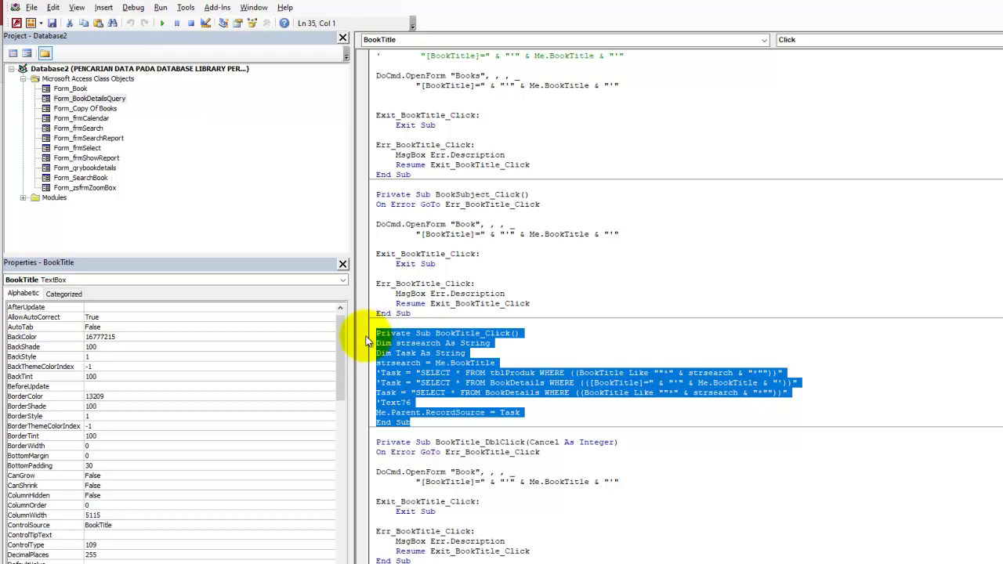
# Paste the BookTitle_Click code at the end of the Notepad notes below a dashed separator.
pyautogui.hotkey('alt', 'Tab')
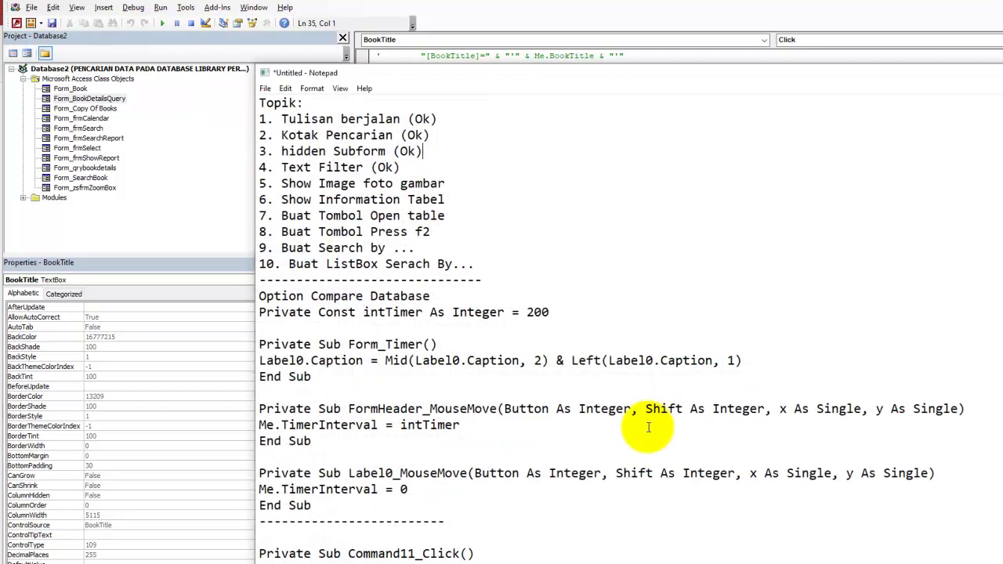
pyautogui.scroll(-5, 580, 416)
pyautogui.scroll(-1, 576, 416)
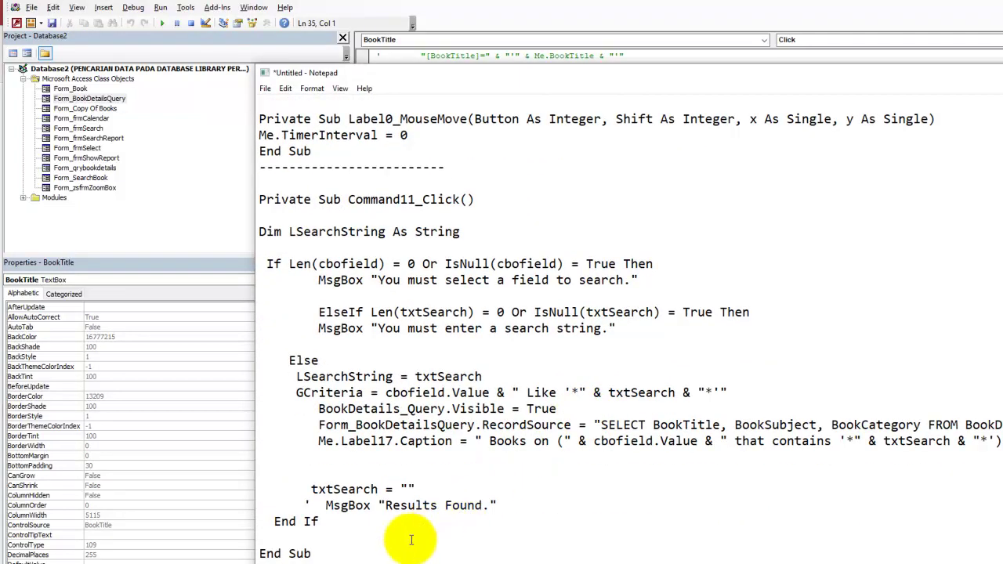
pyautogui.hotkey('ctrl', 'shift', 'End')
pyautogui.press('Down')
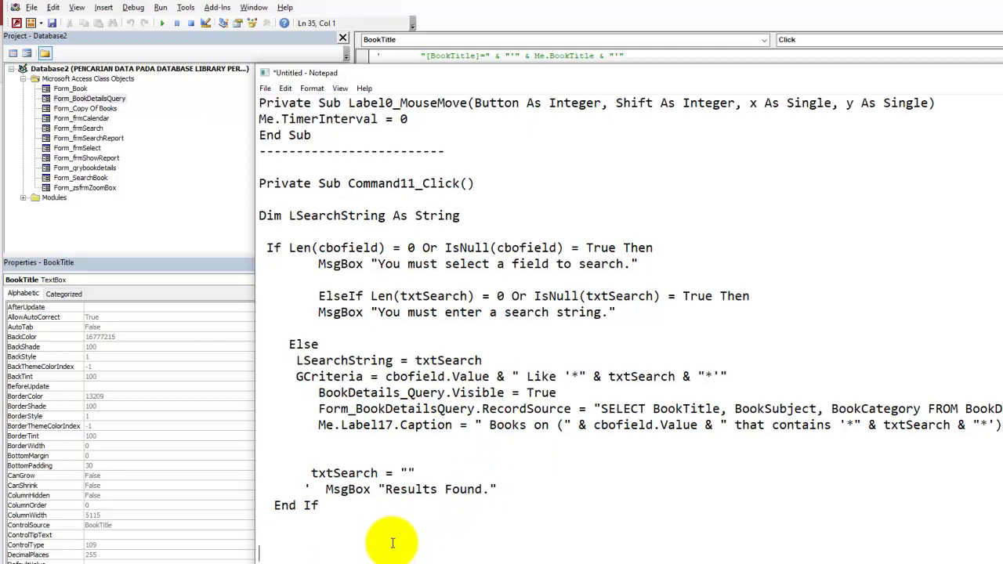
pyautogui.write('-----')
pyautogui.press('Return')
pyautogui.press('Return')
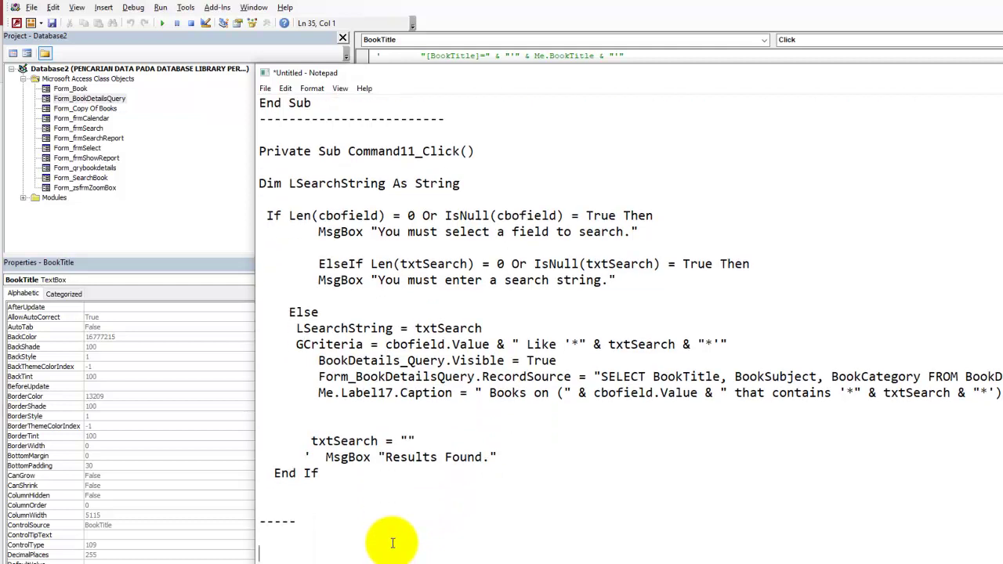
pyautogui.write('Private Sub BookTitle_Click() Dim strsearch As String Dim Task As String strsearch = Me.BookTitle \'Task = "SELECT * FROM tblProduk WHERE ((BookTitle Like ""*" & strsearch & "*""))" \'Task = "SELECT * FROM BookDetails WHERE (([BookTitle]=" & "\'" & Me.BookTitle & "\'))" Task = "SELECT * FROM BookDetails WHERE ((BookTitle Like ""*" & strsearch & "*""))" \'Text76 Me.Parent.RecordSource = Task End Sub')
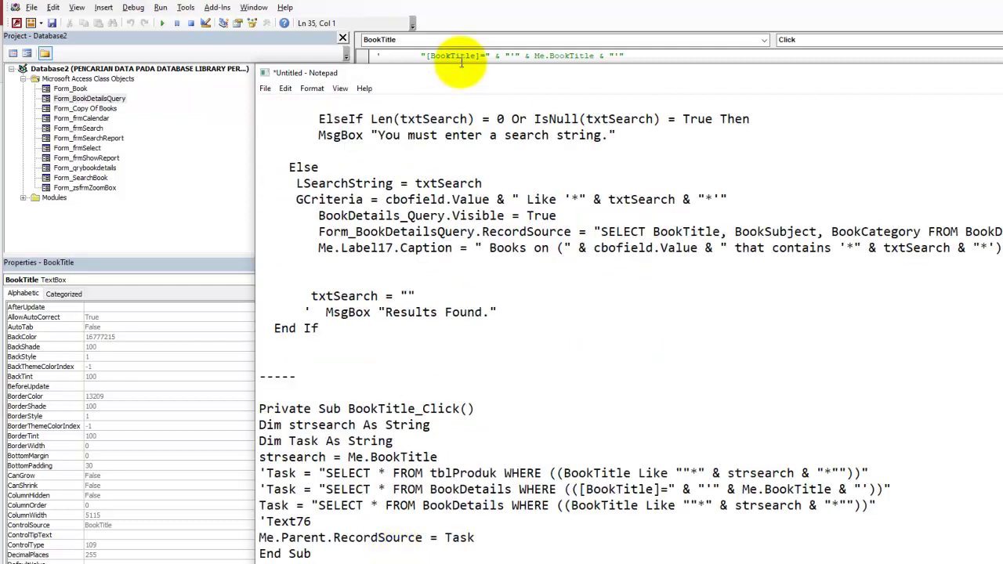
# Delete the commented-out 'Task and 'Text76 lines from the pasted procedure.
pyautogui.moveTo(461, 73); pyautogui.dragTo(220, 1)
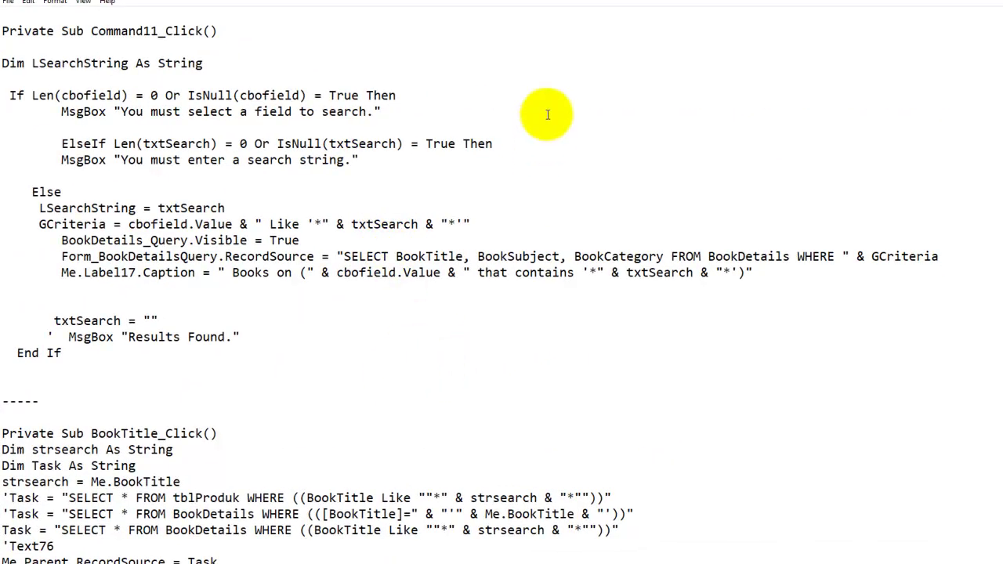
pyautogui.moveTo(471, 0)
pyautogui.mouseDown()
pyautogui.moveTo(728, 77)
pyautogui.moveTo(487, 24)
pyautogui.mouseUp()
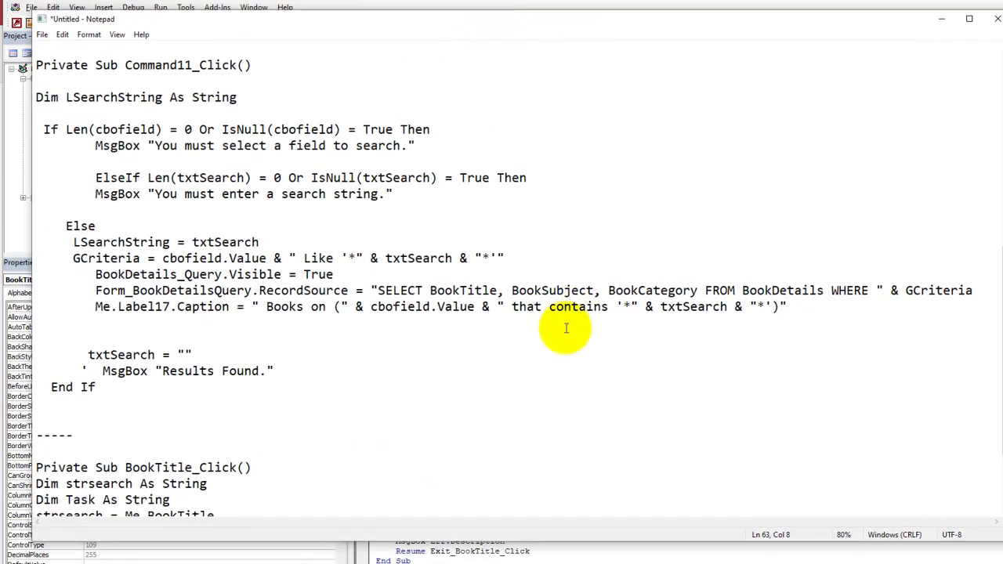
pyautogui.click(334, 370)
pyautogui.scroll(-2, 336, 368)
pyautogui.scroll(2, 337, 361)
pyautogui.scroll(-1, 337, 360)
pyautogui.scroll(1, 337, 361)
pyautogui.scroll(-1, 337, 360)
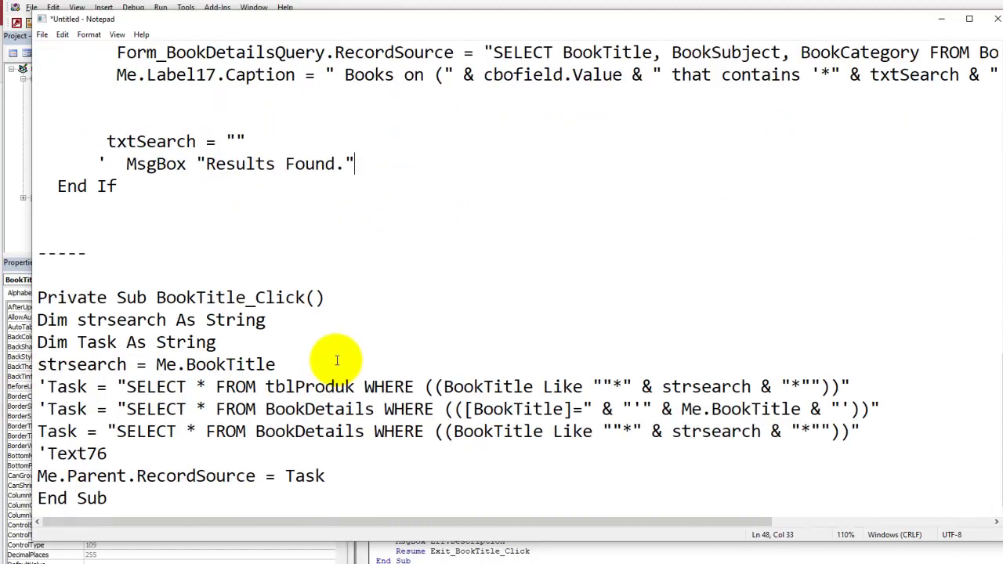
pyautogui.scroll(2, 337, 361)
pyautogui.scroll(-1, 337, 361)
pyautogui.scroll(-1, 337, 360)
pyautogui.scroll(1, 333, 359)
pyautogui.scroll(-1, 344, 360)
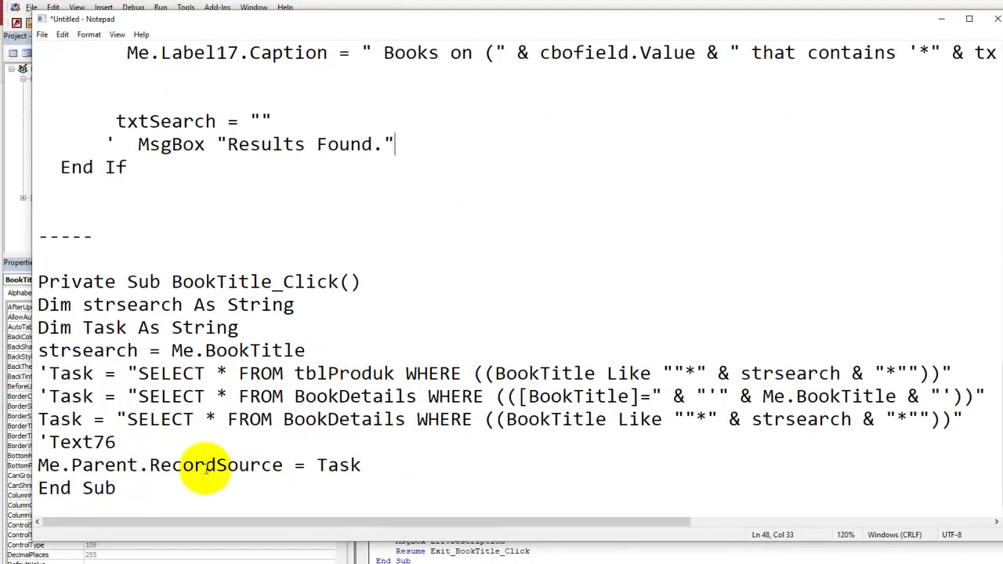
pyautogui.click(152, 490)
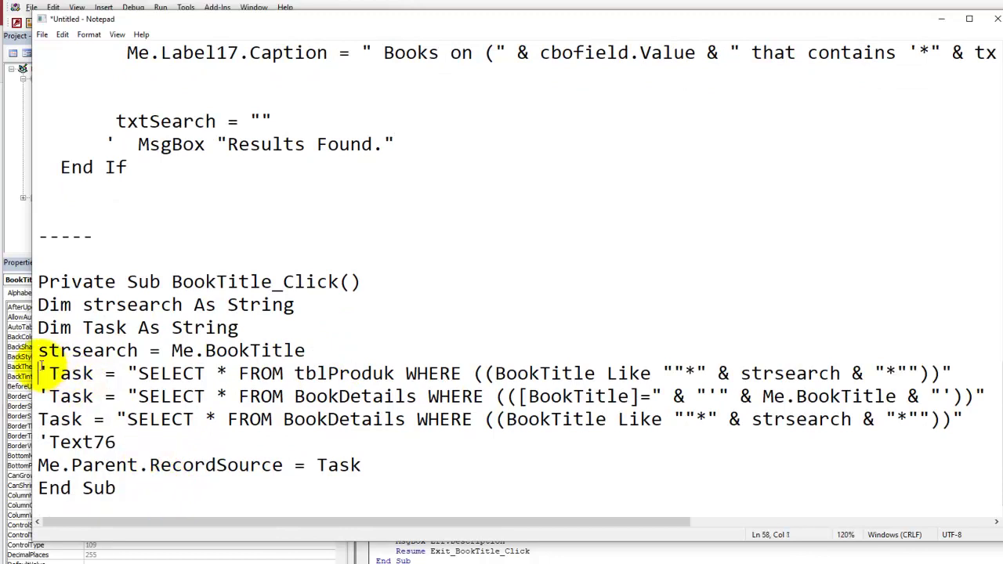
pyautogui.hotkey('shift', 'Down')
pyautogui.hotkey('shift', 'Down')
pyautogui.press('Delete')
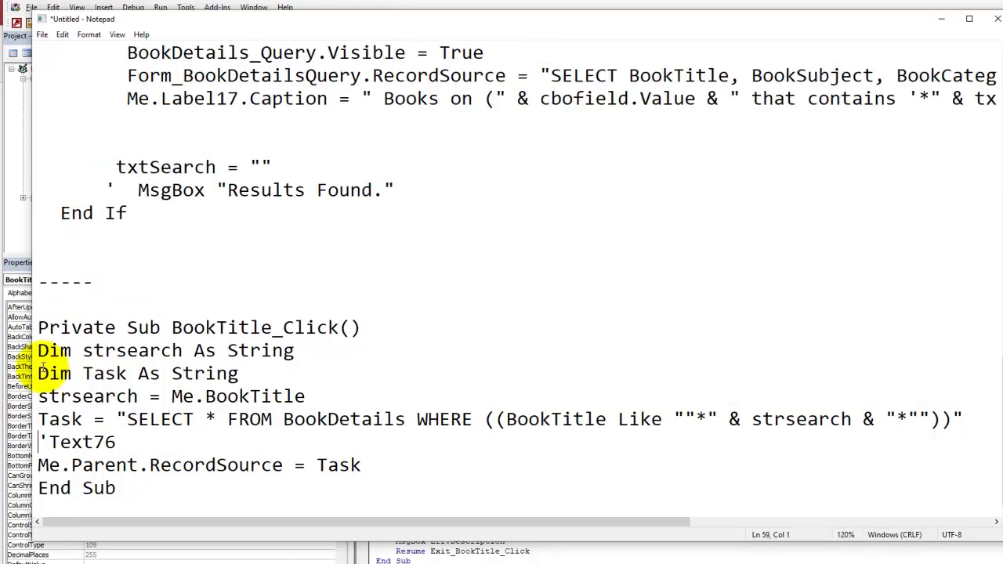
pyautogui.press('Down')
pyautogui.hotkey('shift', 'End')
pyautogui.press('Delete')
pyautogui.press('Delete')
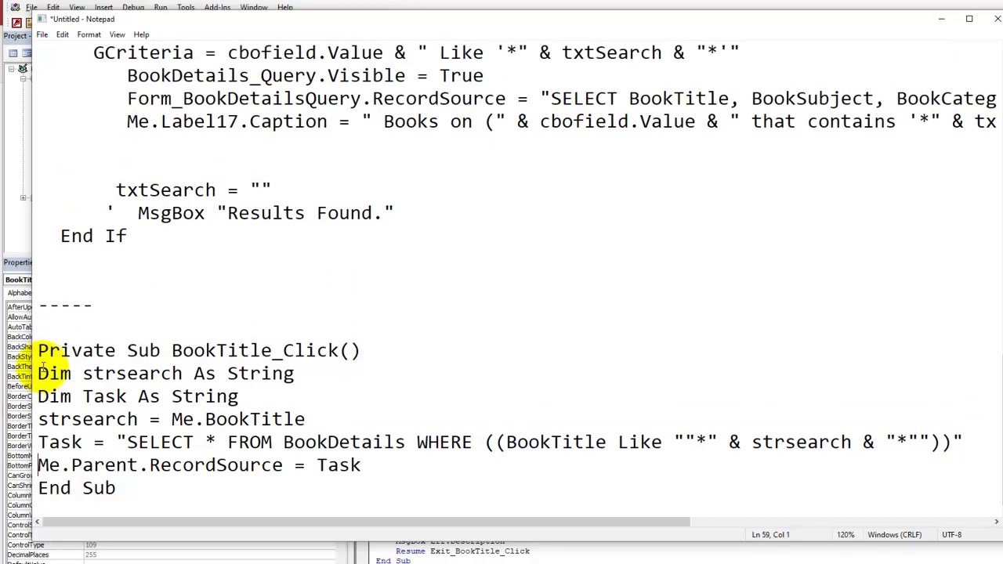
# Add blank lines after the Sub declaration and above End Sub, then minimize Notepad.
pyautogui.press('Return')
pyautogui.press('Up')
pyautogui.press('Up')
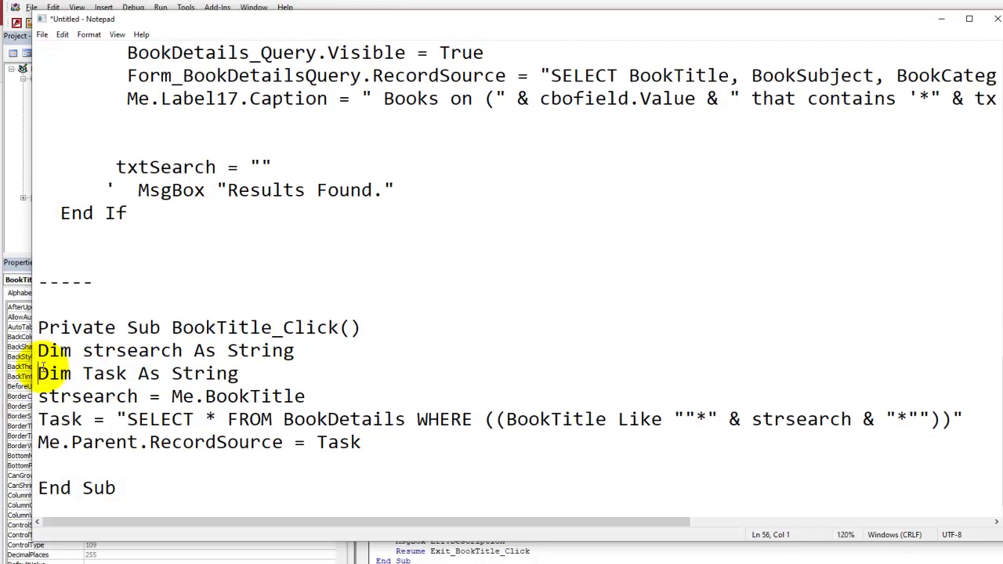
pyautogui.press('Return')
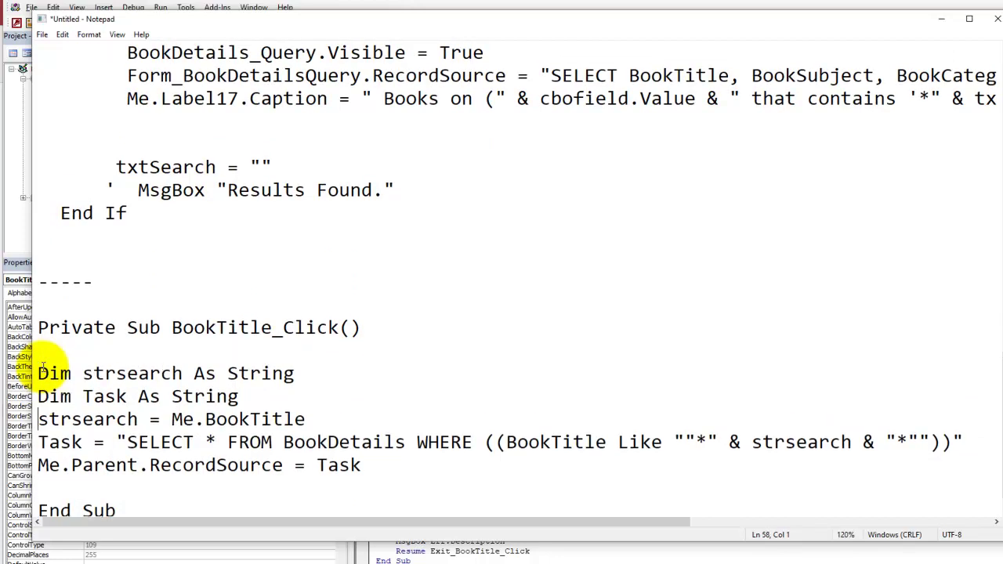
pyautogui.scroll(-1, 386, 389)
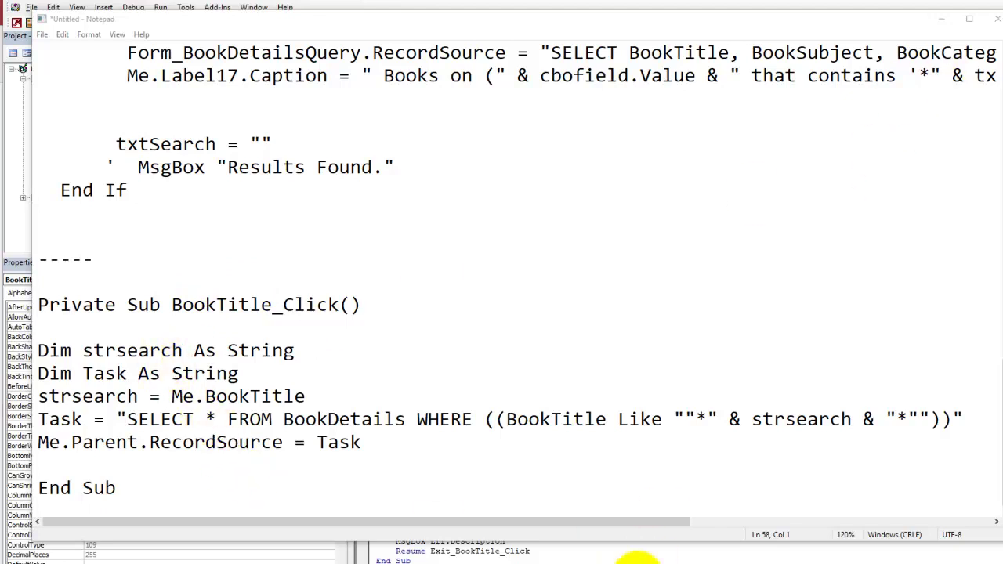
pyautogui.click(943, 18)
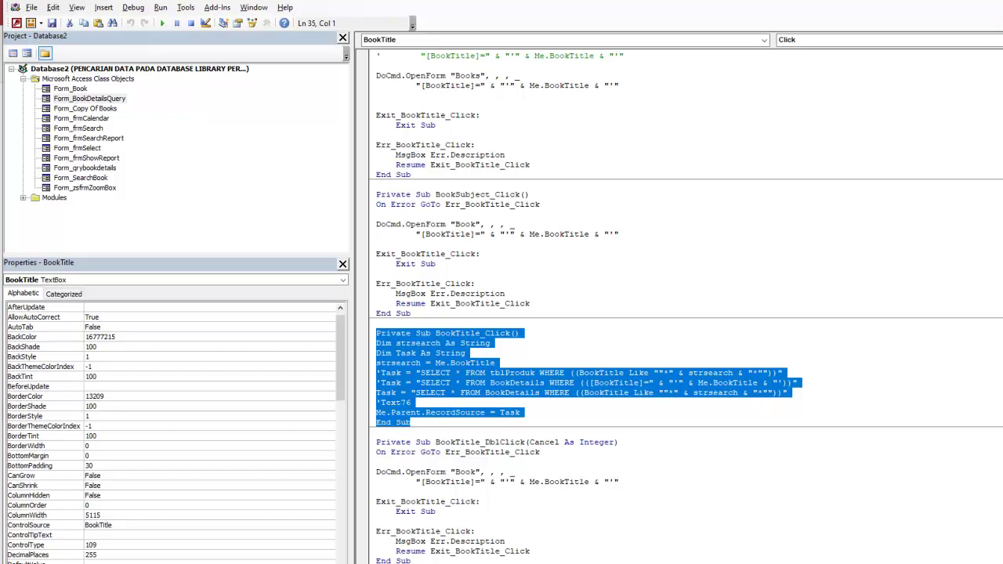
# Deselect the BookTitle_Click code in VBA and bring the Notepad notes back in front.
pyautogui.click(753, 558)
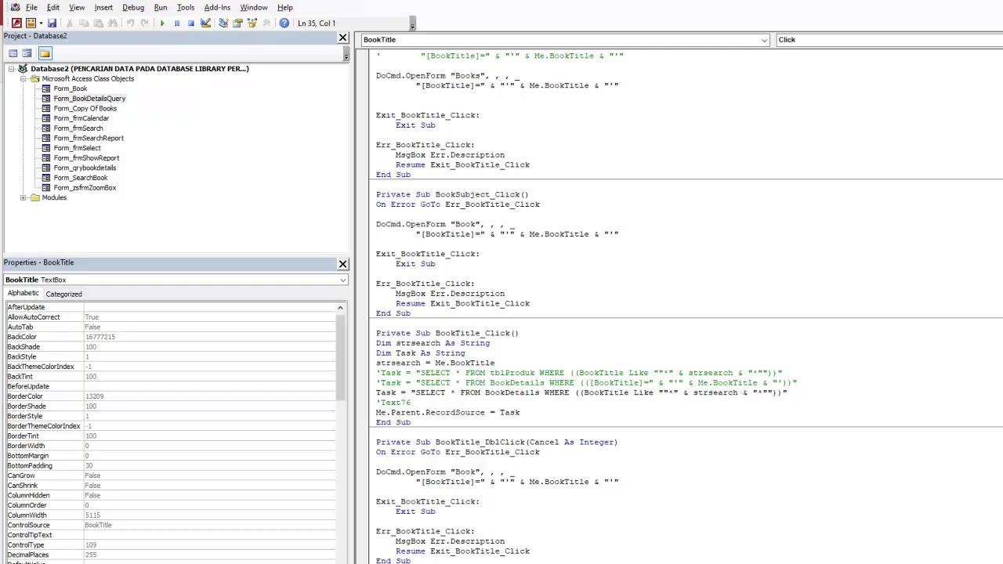
pyautogui.click(974, 487)
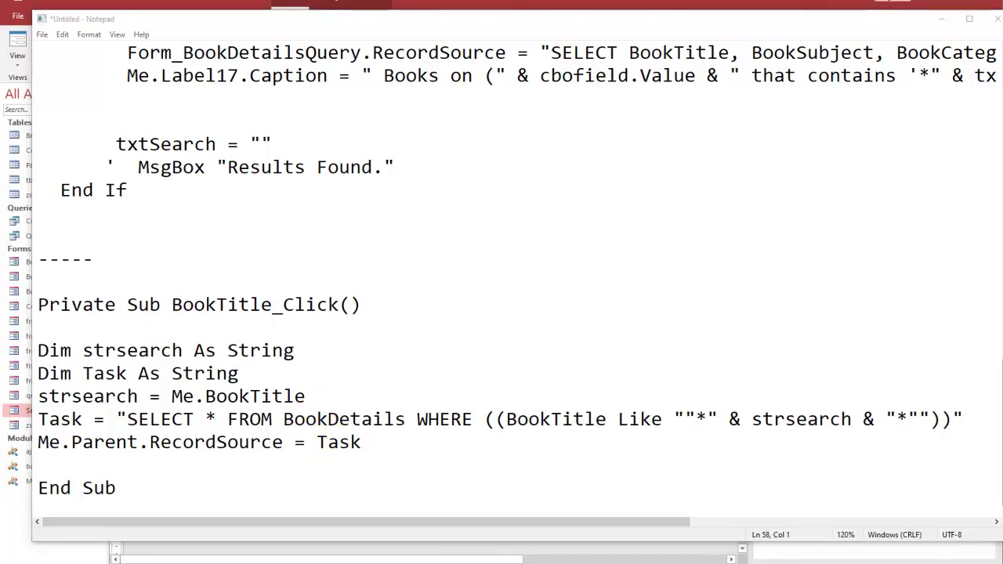
# Circle BookTitle, underline Me.Parent.RecordSource and circle Task in red ink.
pyautogui.moveTo(259, 291)
pyautogui.mouseDown()
pyautogui.moveTo(222, 282)
pyautogui.moveTo(264, 302)
pyautogui.mouseUp()
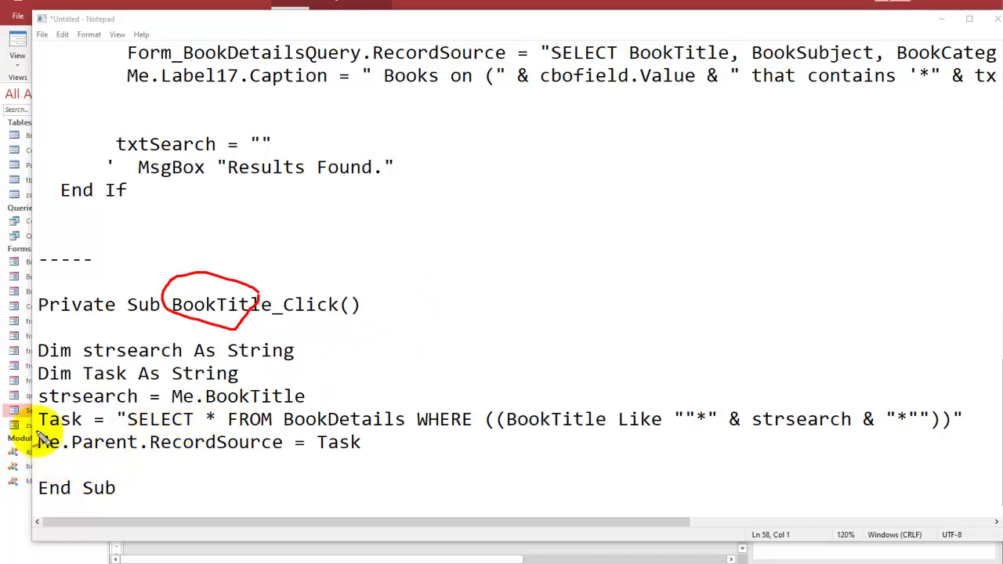
pyautogui.moveTo(38, 443); pyautogui.dragTo(208, 453)
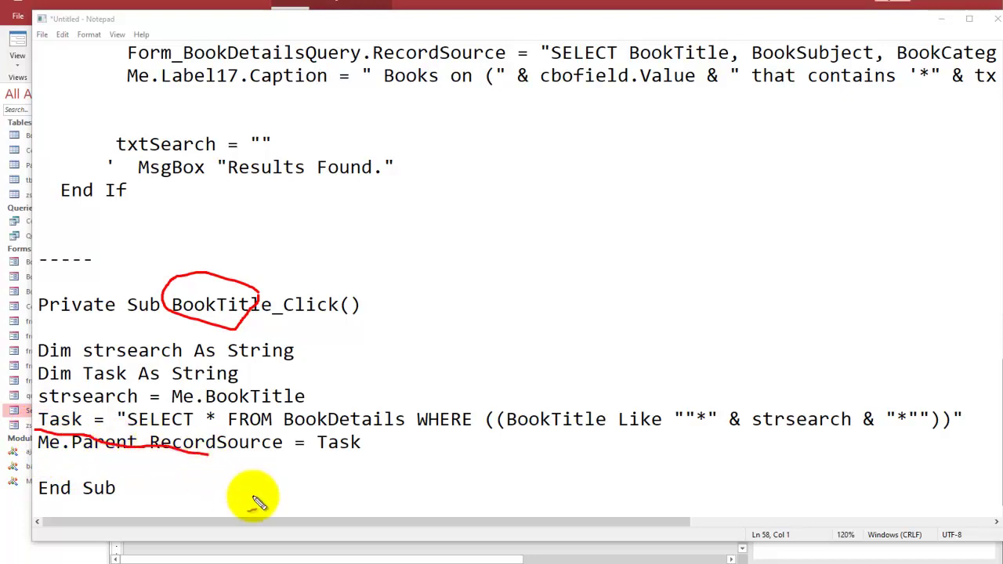
pyautogui.press('Escape')
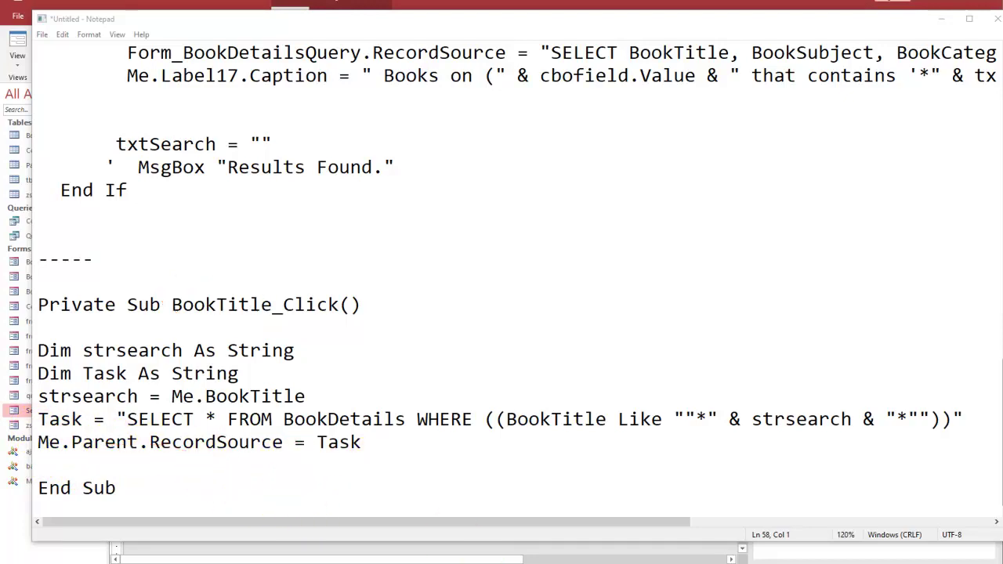
pyautogui.moveTo(35, 455); pyautogui.dragTo(305, 474)
pyautogui.moveTo(375, 439)
pyautogui.mouseDown()
pyautogui.moveTo(338, 429)
pyautogui.moveTo(367, 452)
pyautogui.mouseUp()
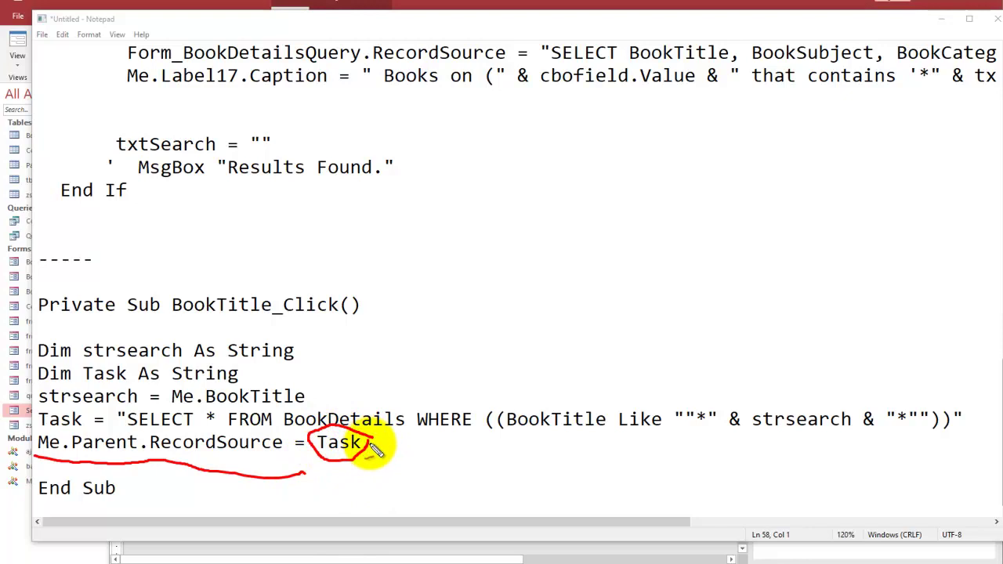
# Sketch a form with an inner subform box and draw an arrow linking it to BookTitle.
pyautogui.moveTo(492, 163)
pyautogui.mouseDown()
pyautogui.moveTo(510, 172)
pyautogui.moveTo(721, 174)
pyautogui.mouseUp()
pyautogui.moveTo(493, 162); pyautogui.dragTo(703, 339)
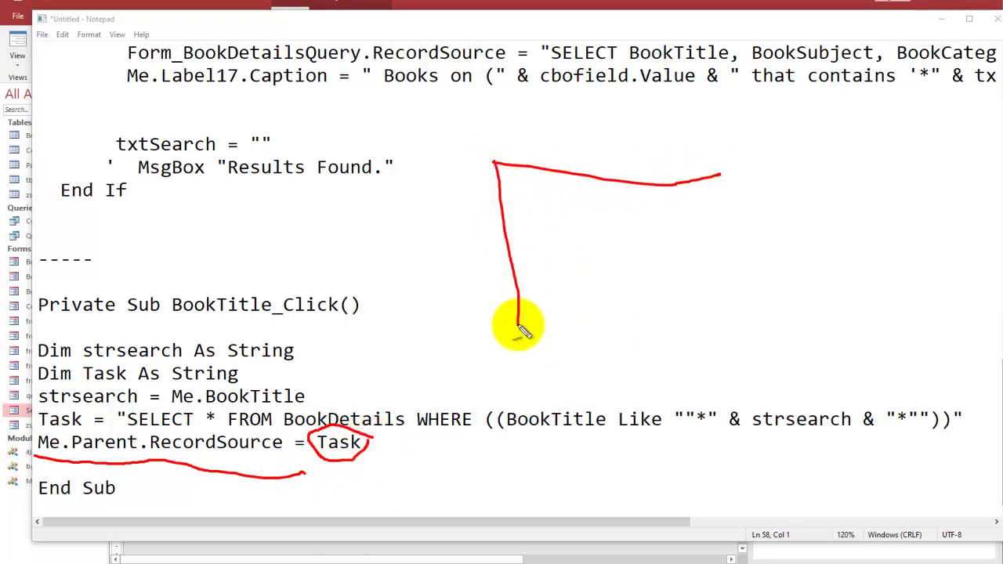
pyautogui.moveTo(713, 182); pyautogui.dragTo(722, 326)
pyautogui.moveTo(537, 267); pyautogui.dragTo(632, 281)
pyautogui.moveTo(541, 266); pyautogui.dragTo(646, 323)
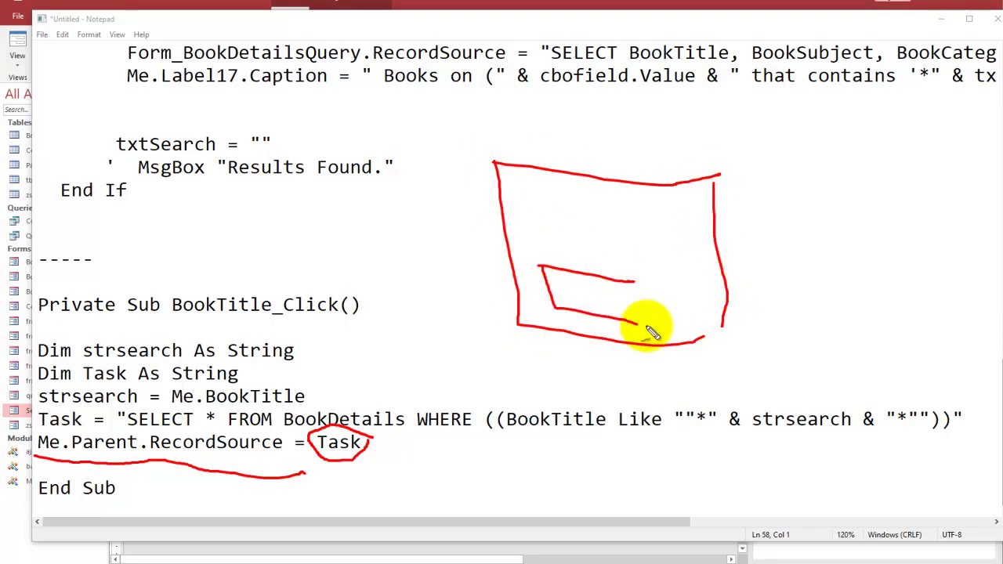
pyautogui.moveTo(633, 282); pyautogui.dragTo(637, 309)
pyautogui.moveTo(559, 280); pyautogui.dragTo(576, 287)
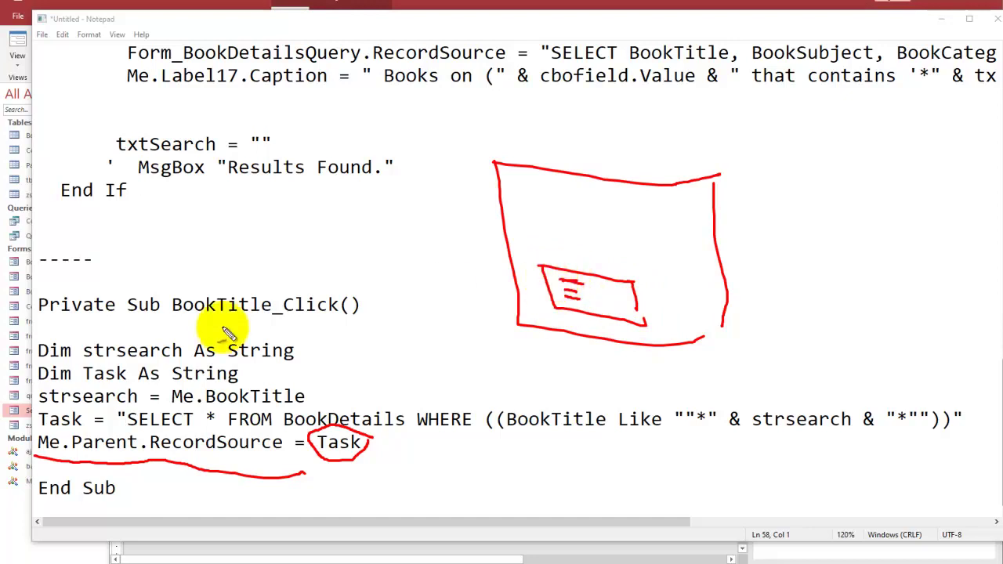
pyautogui.moveTo(259, 284); pyautogui.dragTo(262, 314)
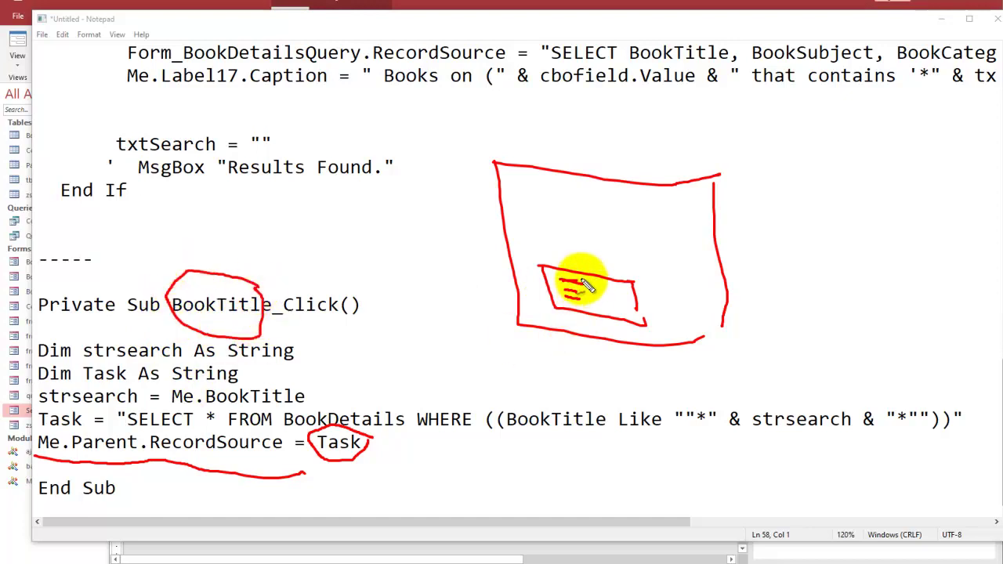
pyautogui.moveTo(578, 280)
pyautogui.mouseDown()
pyautogui.moveTo(400, 267)
pyautogui.moveTo(268, 286)
pyautogui.mouseUp()
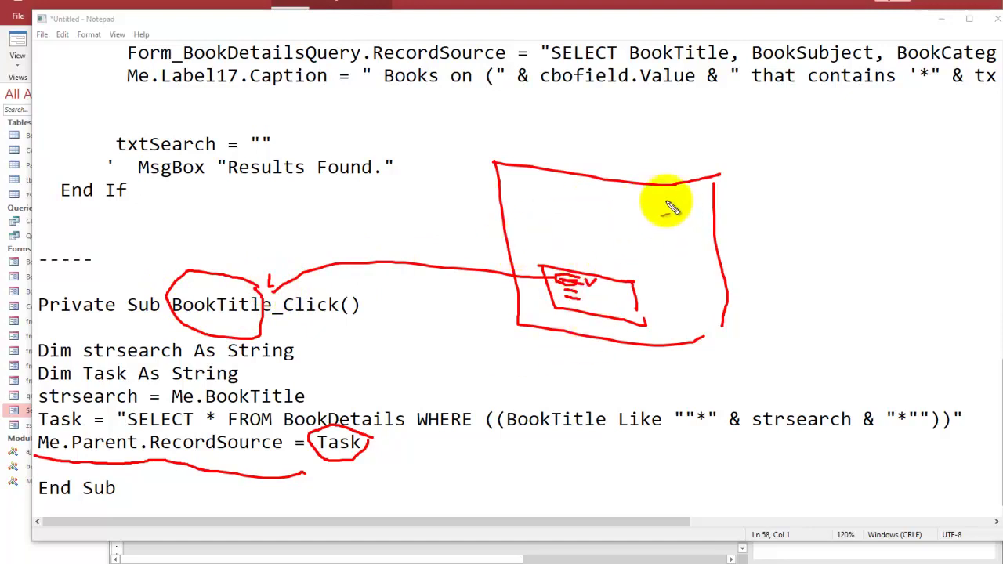
pyautogui.moveTo(659, 192)
pyautogui.mouseDown()
pyautogui.moveTo(671, 249)
pyautogui.moveTo(691, 243)
pyautogui.moveTo(679, 197)
pyautogui.moveTo(712, 240)
pyautogui.mouseUp()
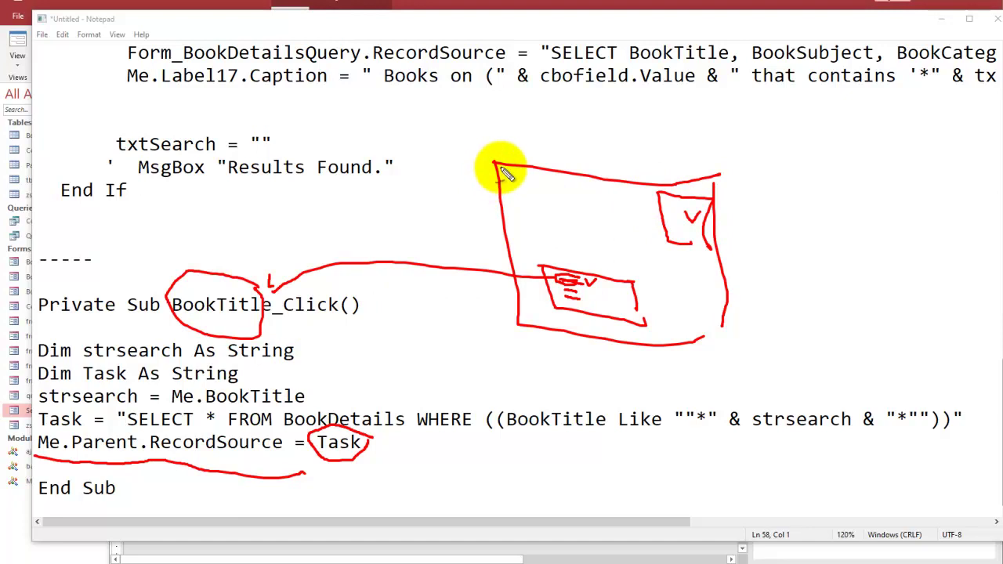
pyautogui.moveTo(502, 167); pyautogui.dragTo(541, 139)
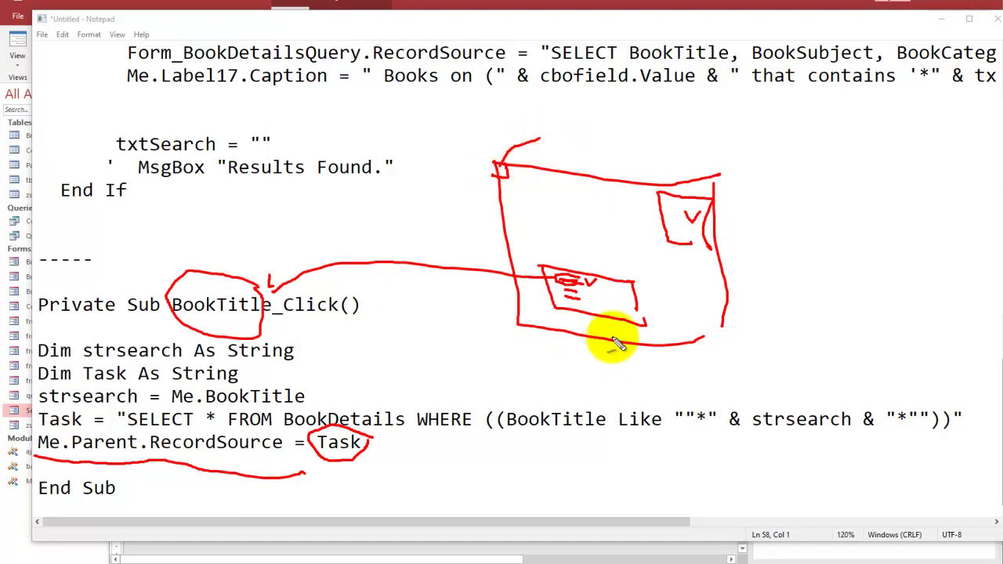
pyautogui.moveTo(485, 185)
pyautogui.mouseDown()
pyautogui.moveTo(365, 414)
pyautogui.moveTo(373, 403)
pyautogui.mouseUp()
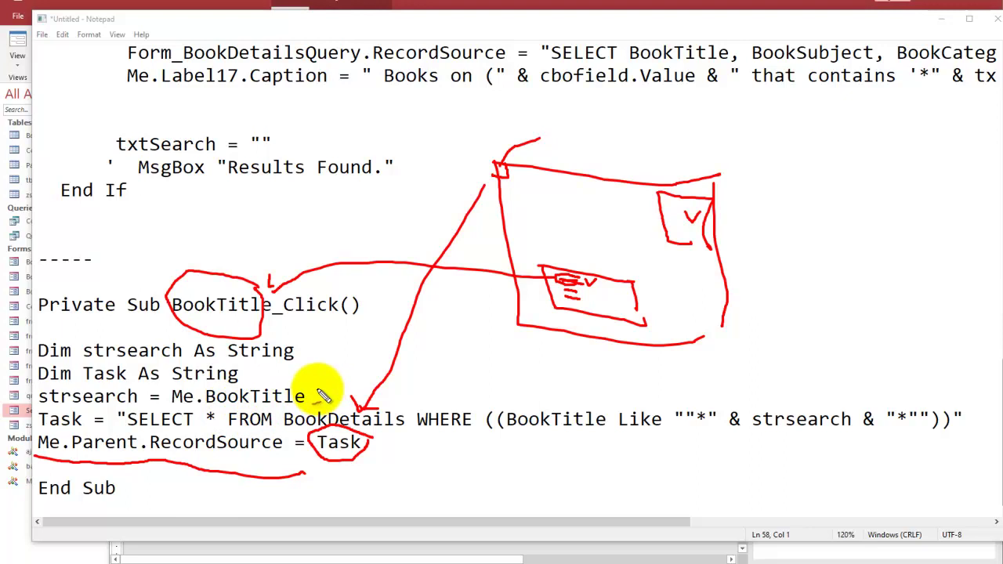
pyautogui.moveTo(234, 315)
pyautogui.mouseDown()
pyautogui.moveTo(290, 384)
pyautogui.moveTo(299, 374)
pyautogui.mouseUp()
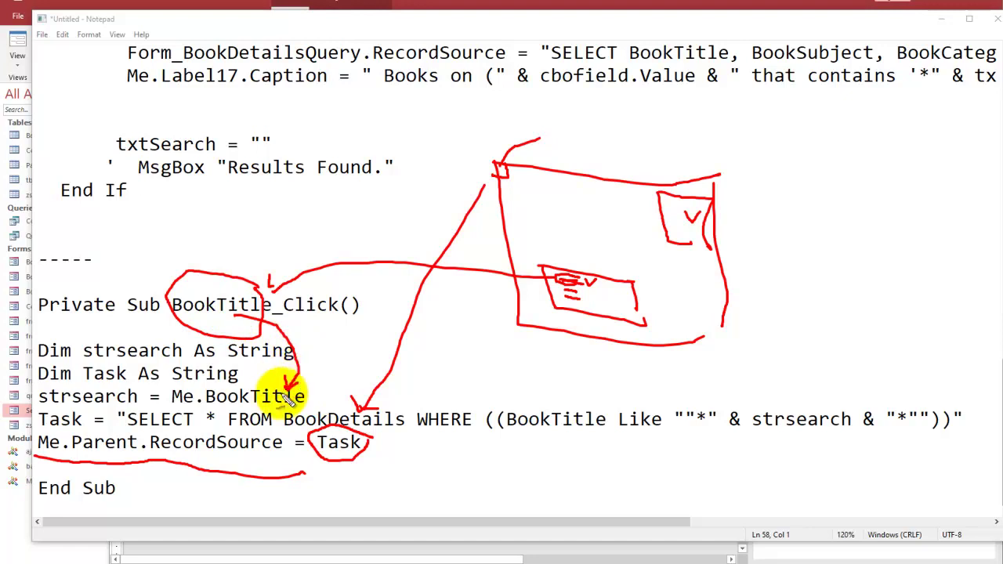
pyautogui.moveTo(39, 428); pyautogui.dragTo(122, 430)
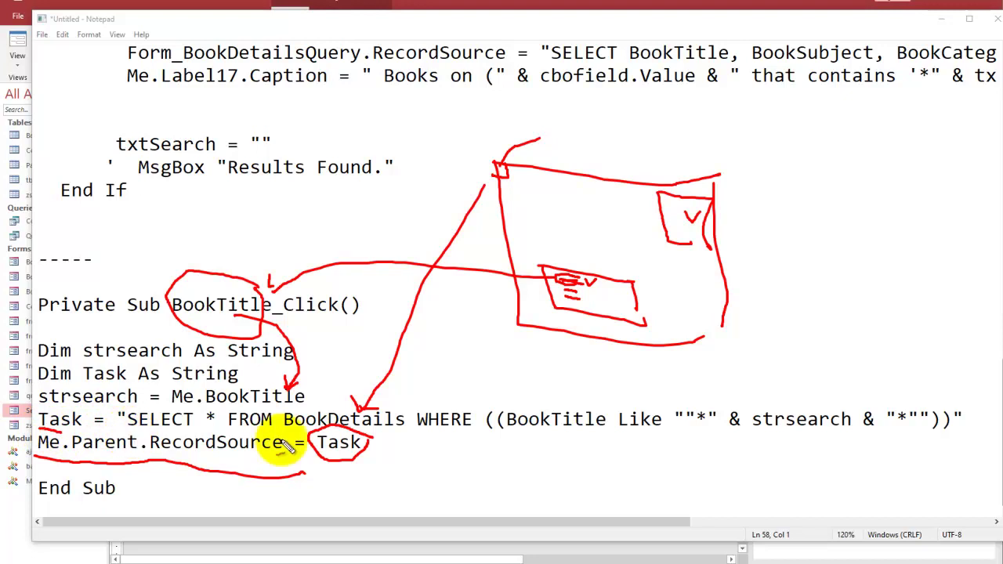
pyautogui.moveTo(505, 447)
pyautogui.mouseDown()
pyautogui.moveTo(558, 482)
pyautogui.moveTo(603, 466)
pyautogui.moveTo(613, 479)
pyautogui.moveTo(654, 475)
pyautogui.mouseUp()
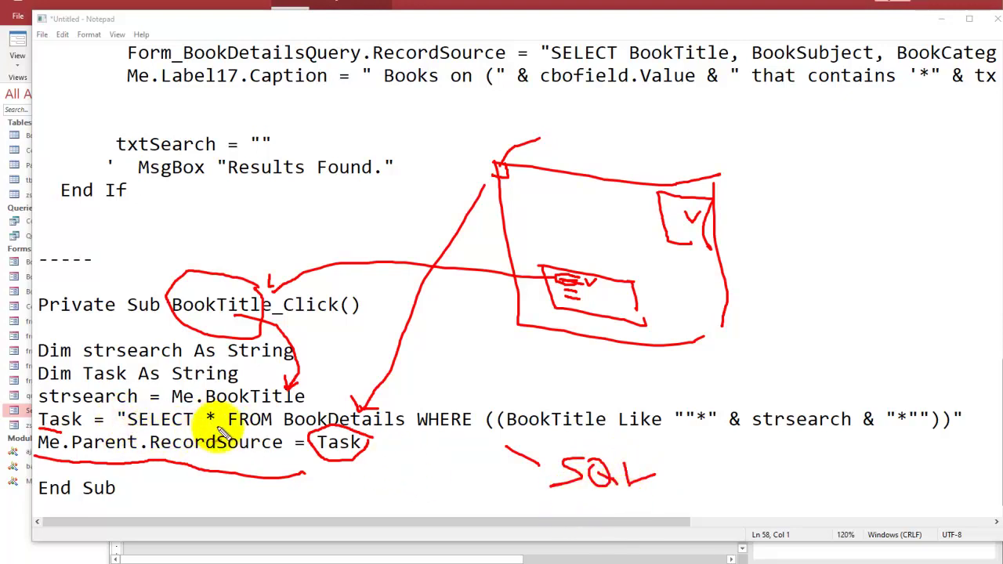
pyautogui.moveTo(417, 440); pyautogui.dragTo(586, 433)
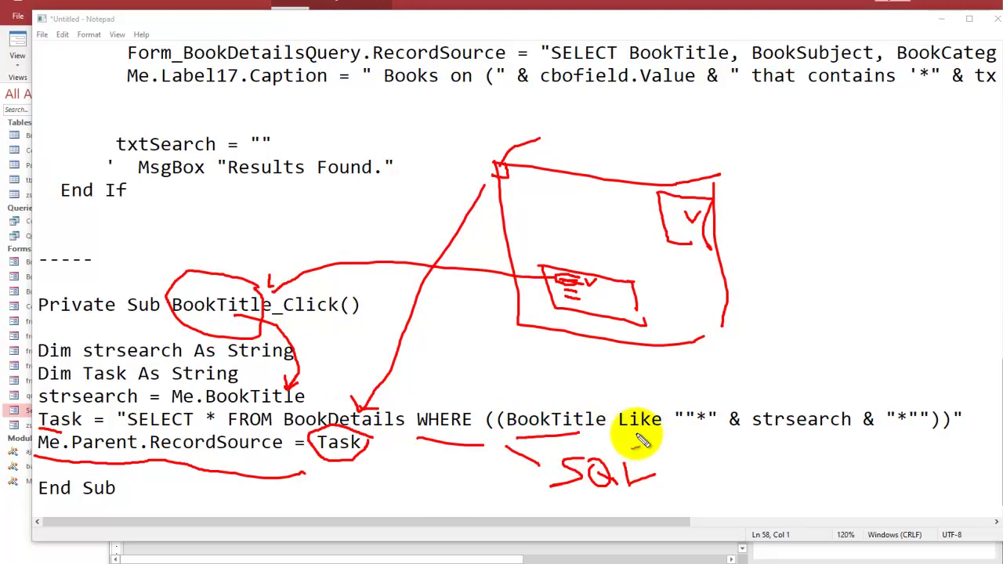
pyautogui.moveTo(676, 444); pyautogui.dragTo(940, 442)
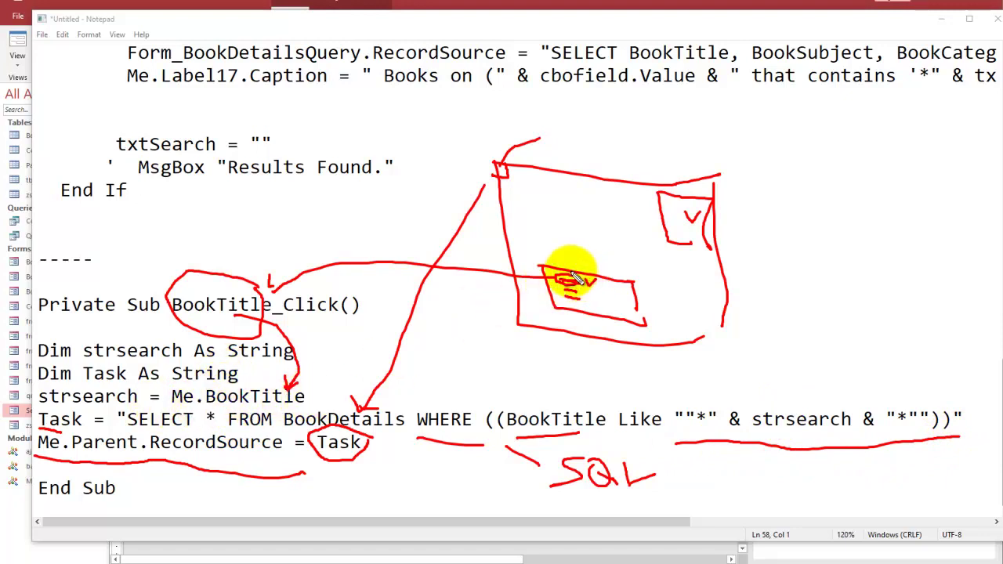
pyautogui.moveTo(577, 267)
pyautogui.mouseDown()
pyautogui.moveTo(807, 392)
pyautogui.moveTo(837, 394)
pyautogui.mouseUp()
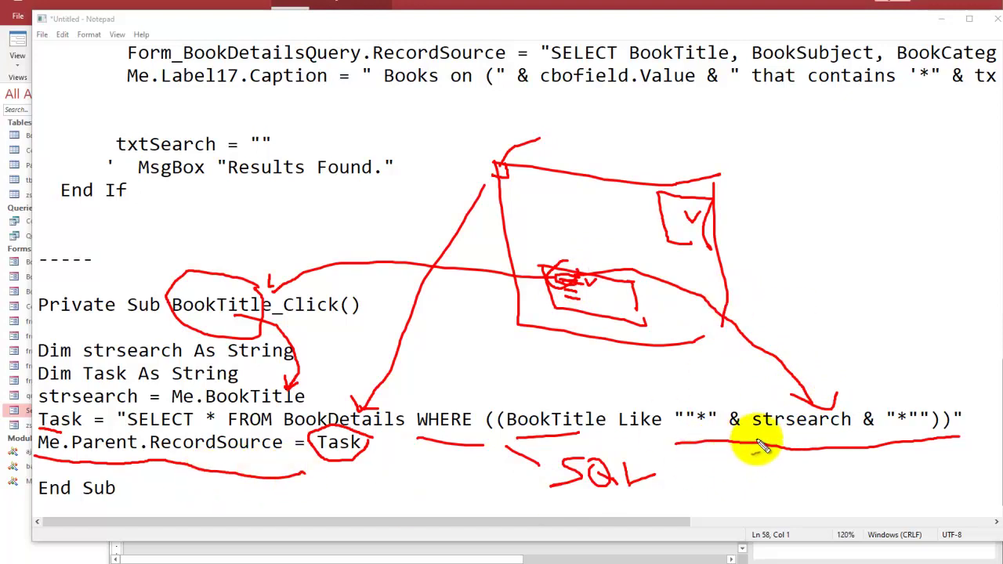
pyautogui.moveTo(862, 390)
pyautogui.mouseDown()
pyautogui.moveTo(748, 302)
pyautogui.moveTo(701, 280)
pyautogui.moveTo(694, 302)
pyautogui.mouseUp()
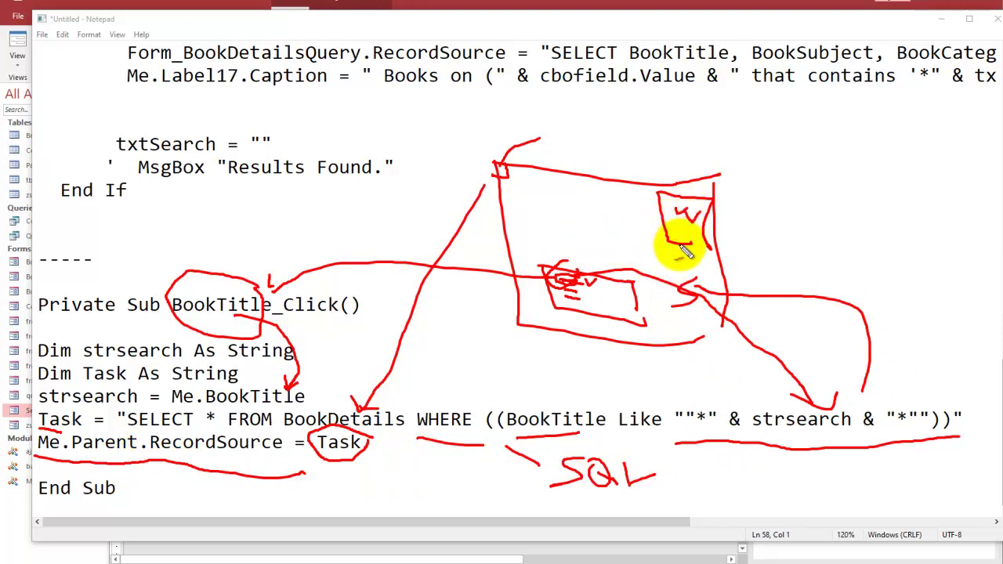
pyautogui.moveTo(677, 251)
pyautogui.mouseDown()
pyautogui.moveTo(689, 274)
pyautogui.moveTo(715, 233)
pyautogui.mouseUp()
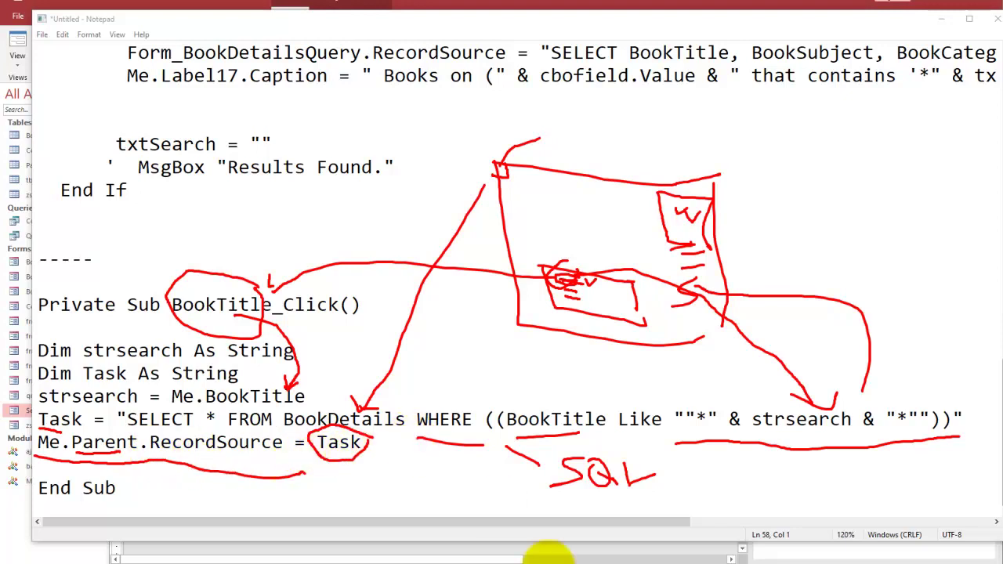
# Run SearchBook in Form view and search with Kategori set to BookTitle.
pyautogui.press('Escape')
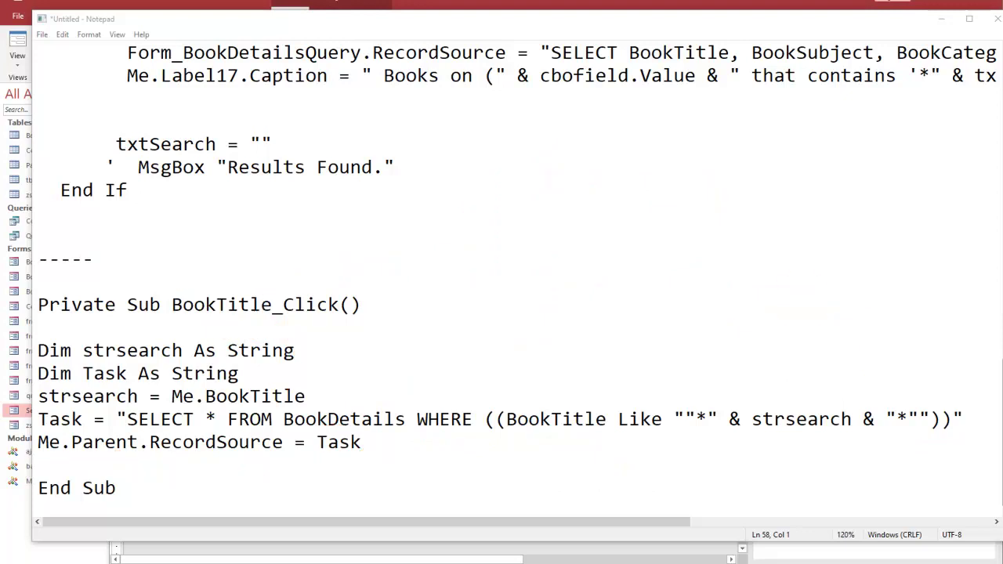
pyautogui.click(945, 23)
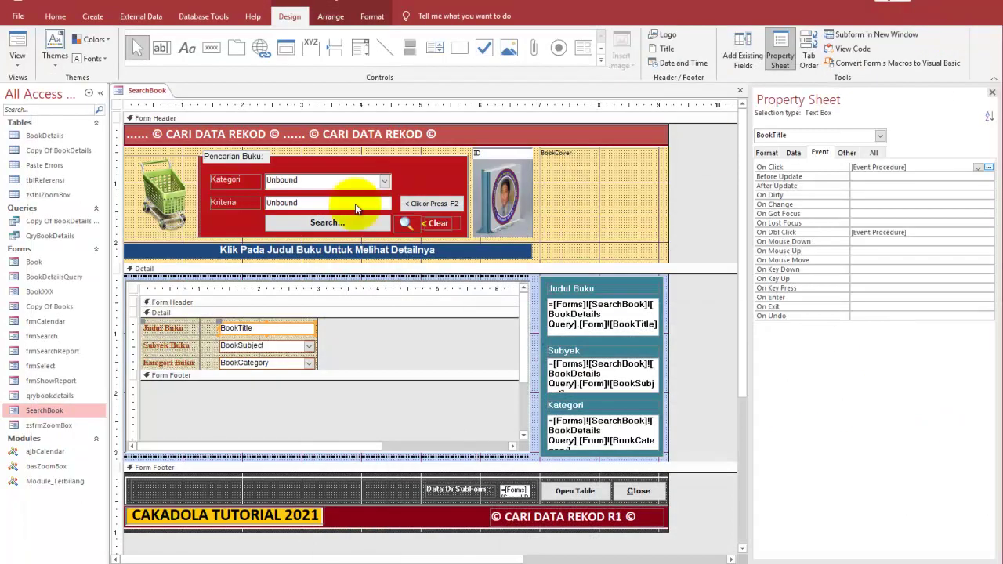
pyautogui.click(18, 43)
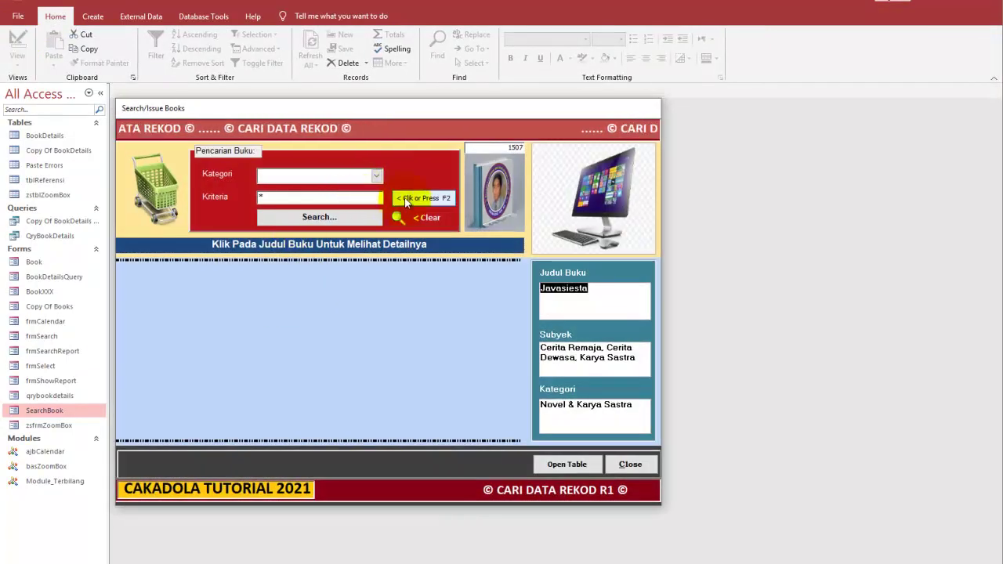
pyautogui.click(337, 176)
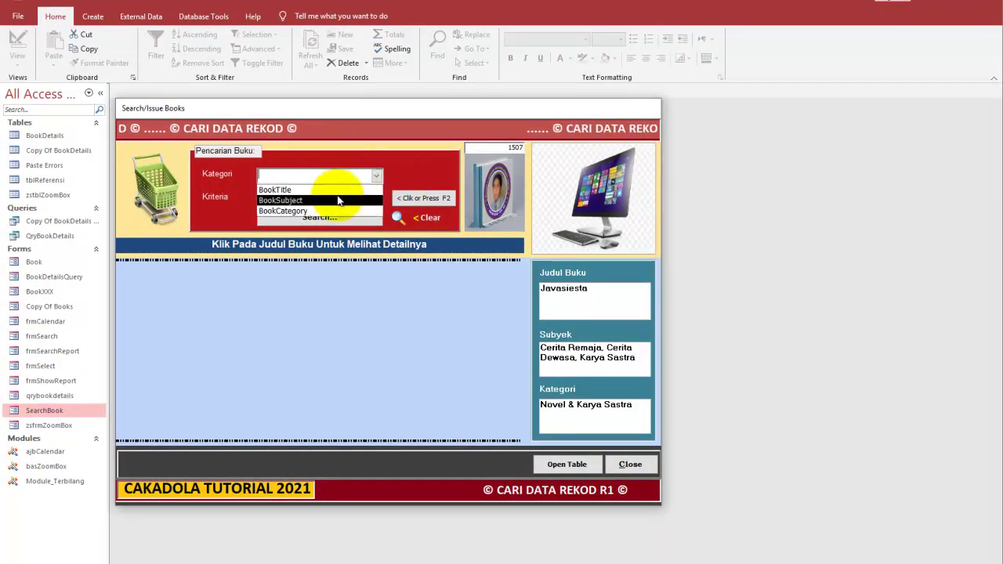
pyautogui.click(274, 190)
pyautogui.click(319, 217)
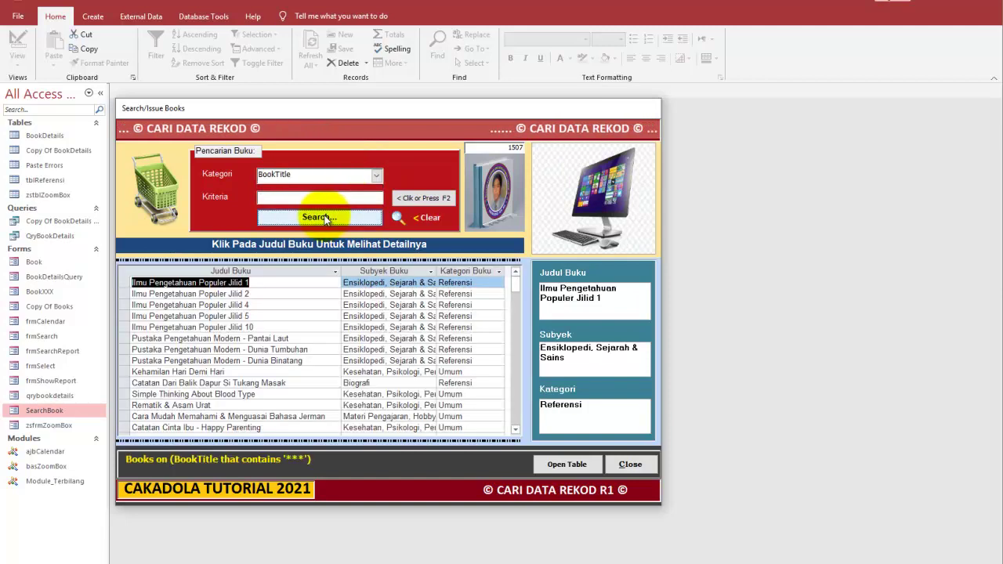
# Browse result rows like Jilid 10, Jilid 2 and Pantai Laut, ending on Ilmu Pengetahuan Populer Jilid 5.
pyautogui.click(272, 327)
pyautogui.click(257, 395)
pyautogui.click(258, 327)
pyautogui.click(278, 362)
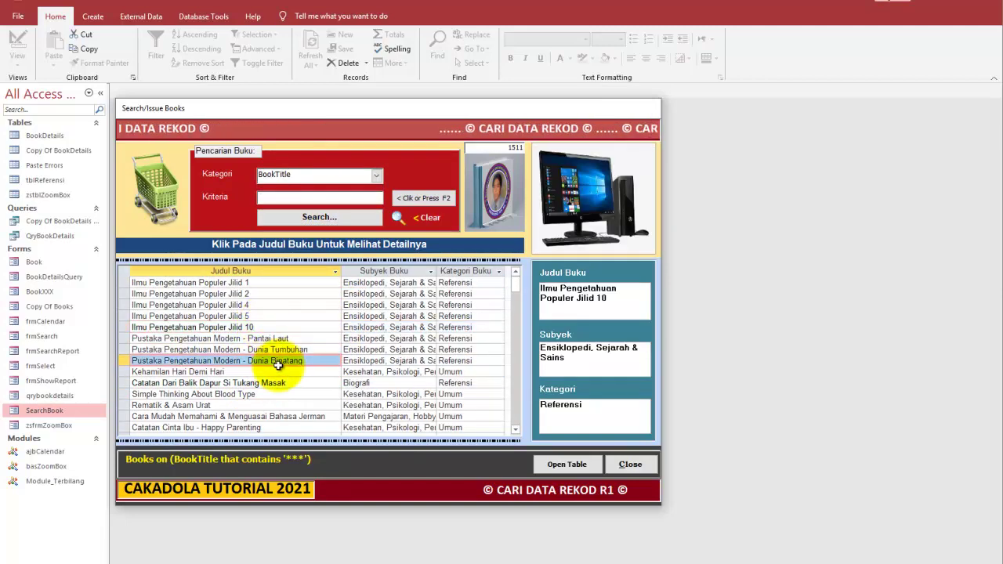
pyautogui.click(258, 327)
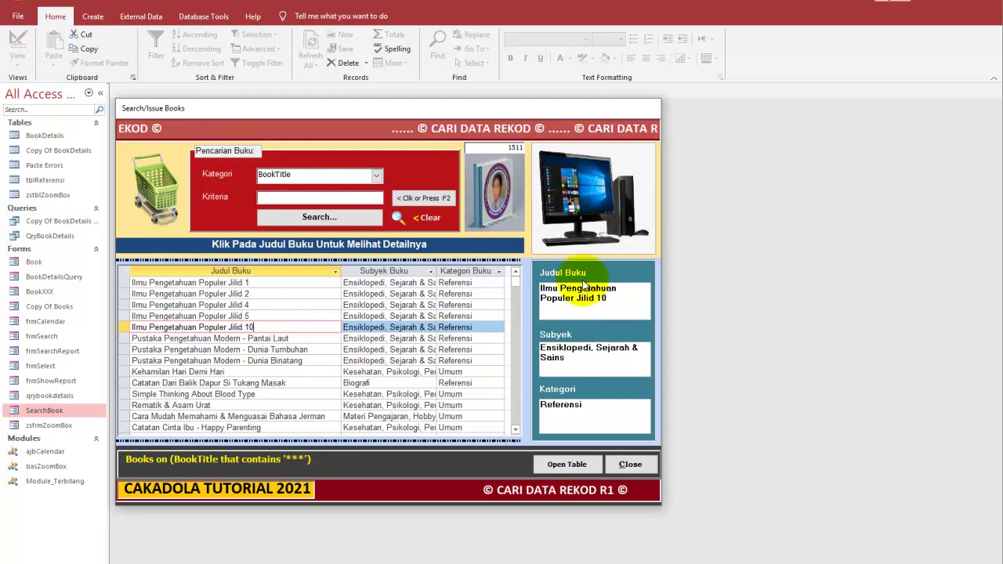
pyautogui.click(259, 305)
pyautogui.click(259, 293)
pyautogui.click(259, 306)
pyautogui.click(271, 372)
pyautogui.click(270, 338)
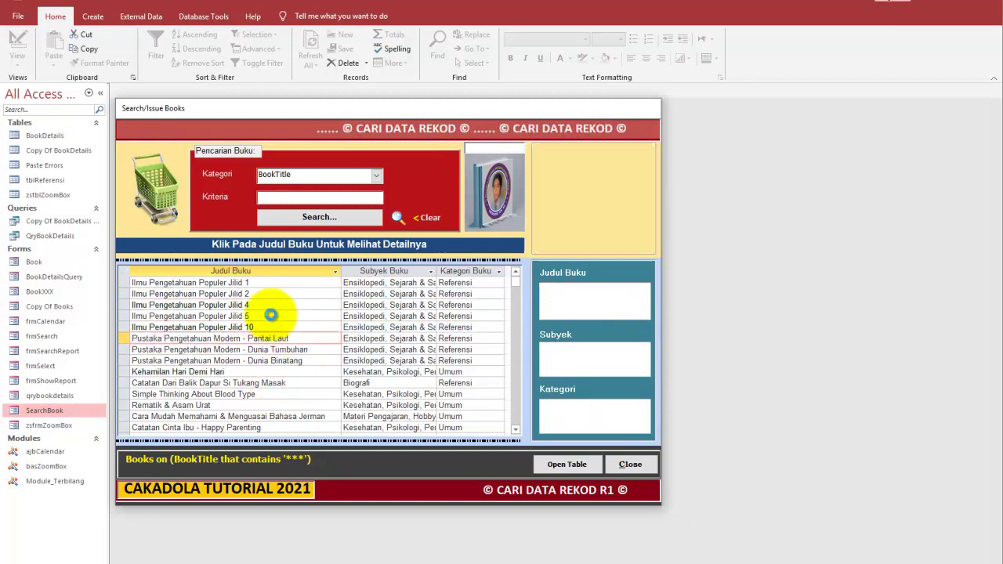
pyautogui.click(271, 315)
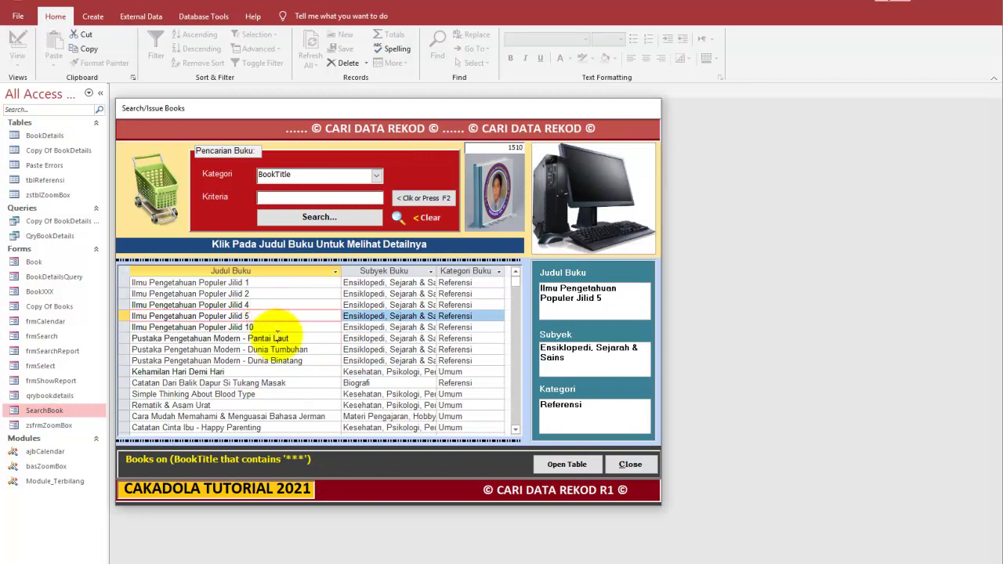
pyautogui.click(274, 336)
pyautogui.click(274, 316)
pyautogui.click(526, 520)
# Annotate Jilid 5's link to its cover picture, then return focus to the Kriteria box.
pyautogui.moveTo(297, 317); pyautogui.dragTo(526, 245)
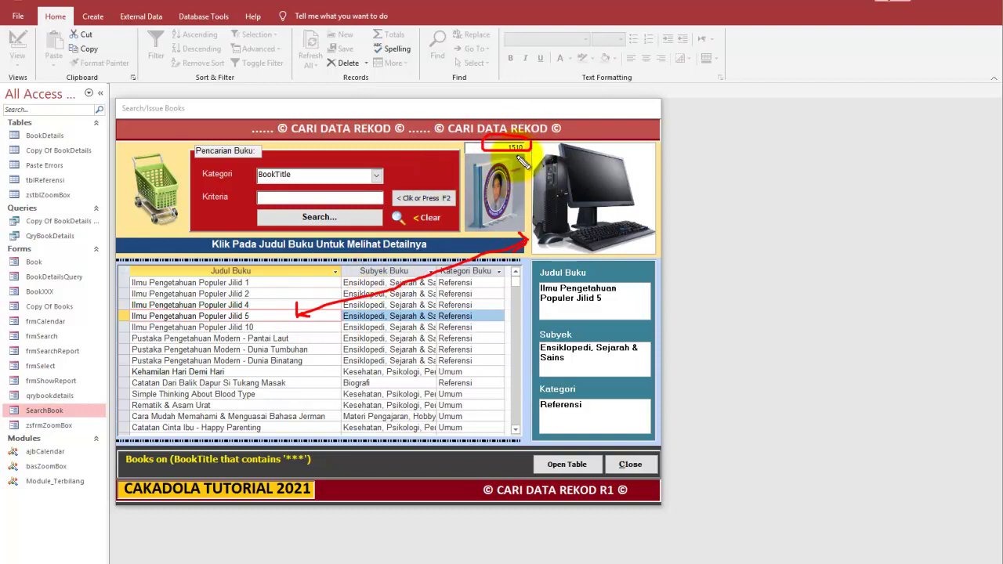
pyautogui.moveTo(626, 167); pyautogui.dragTo(645, 152)
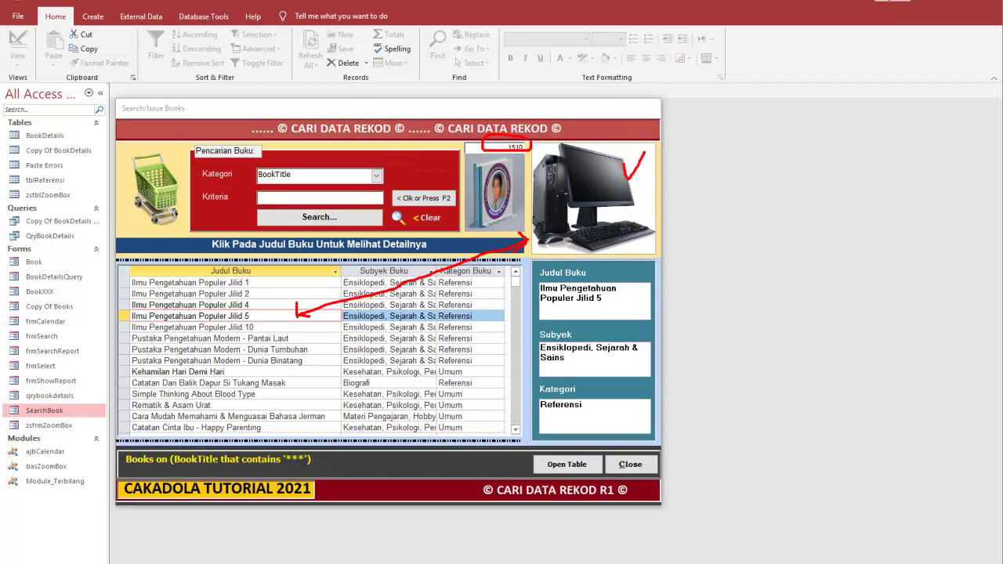
pyautogui.press('Escape')
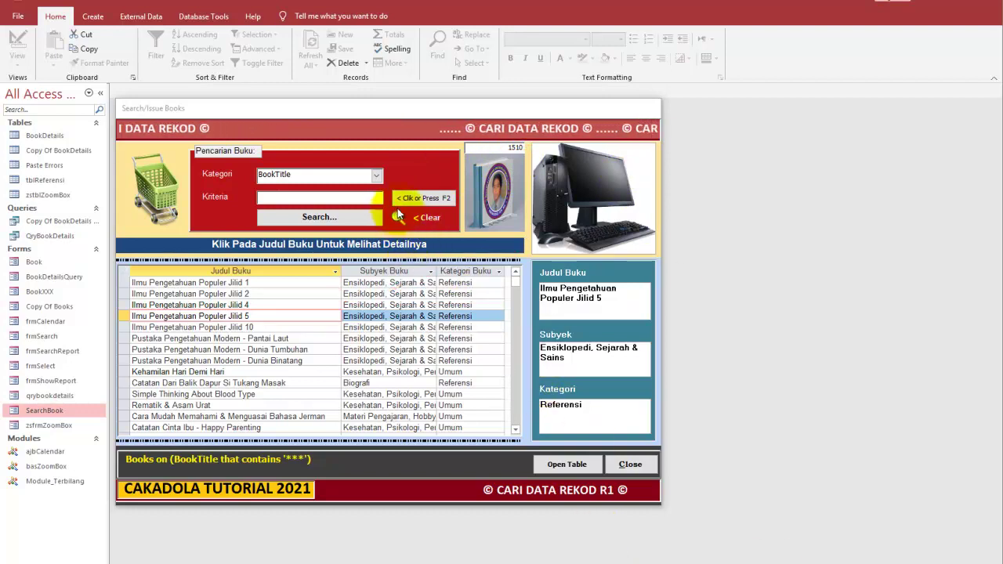
pyautogui.click(367, 199)
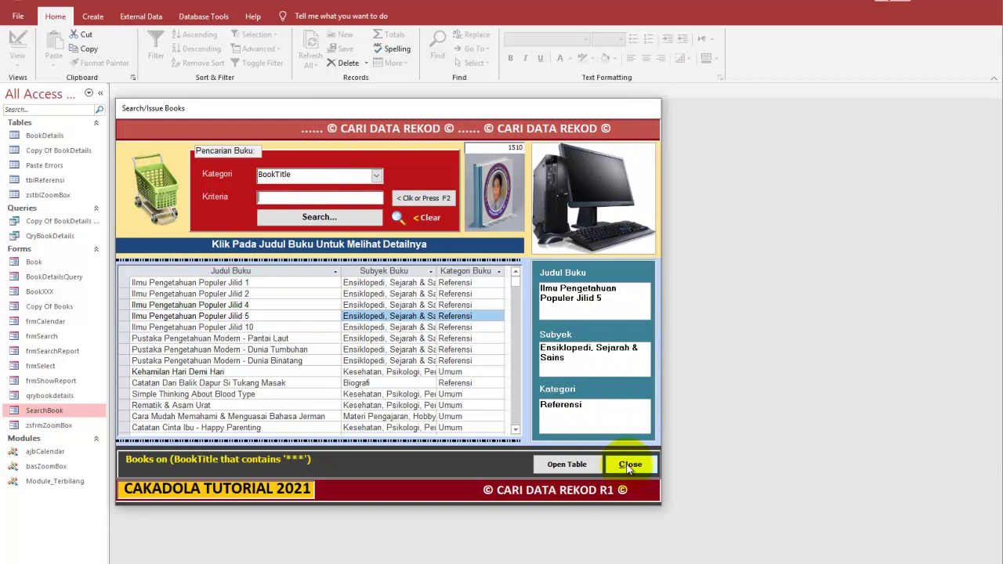
pyautogui.click(629, 464)
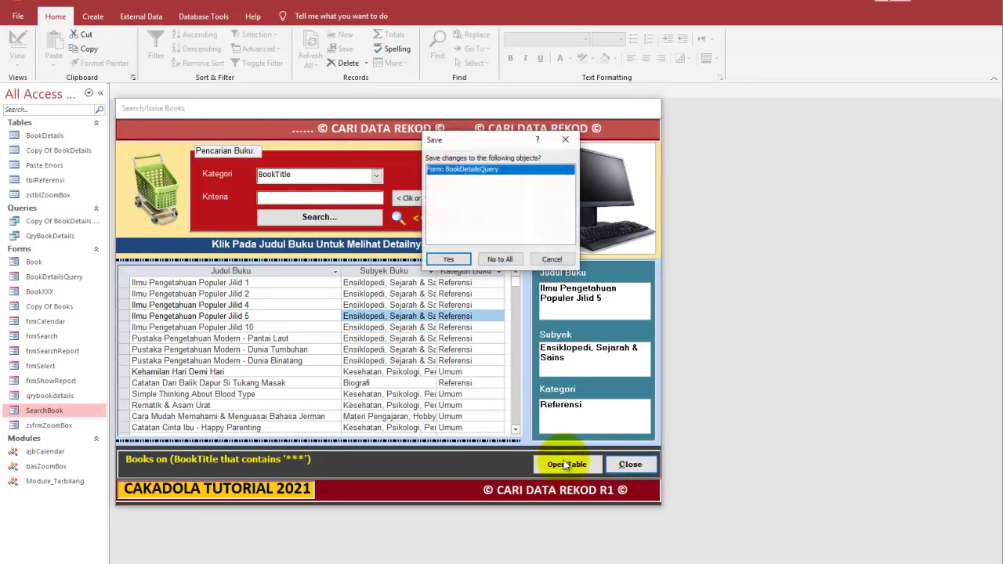
pyautogui.click(450, 259)
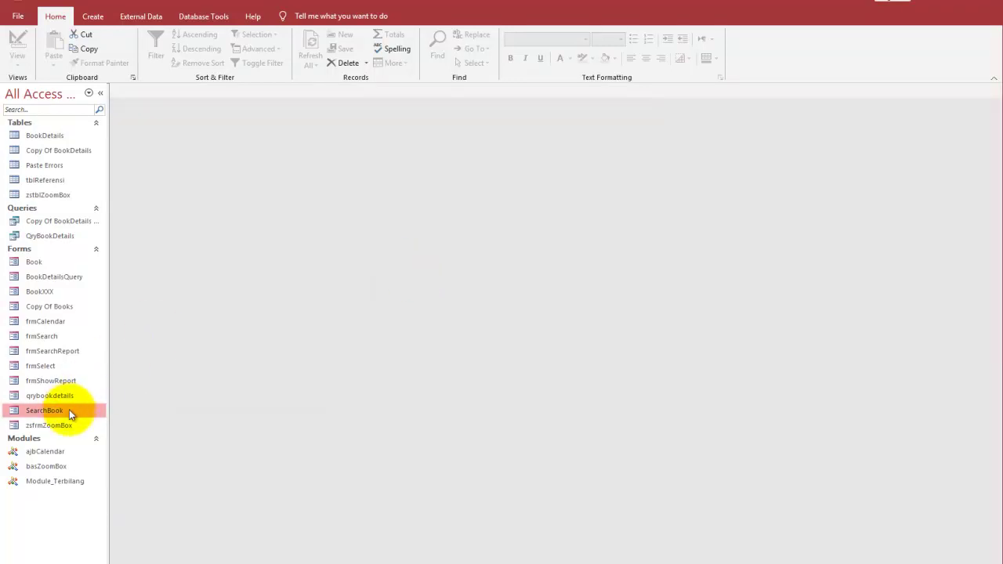
pyautogui.doubleClick(69, 410)
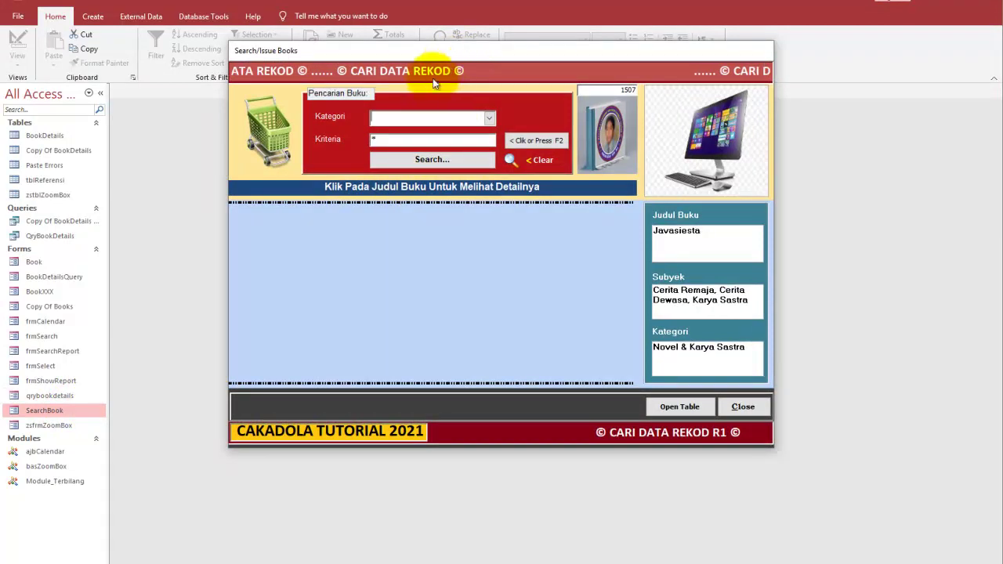
pyautogui.moveTo(451, 56); pyautogui.dragTo(349, 110)
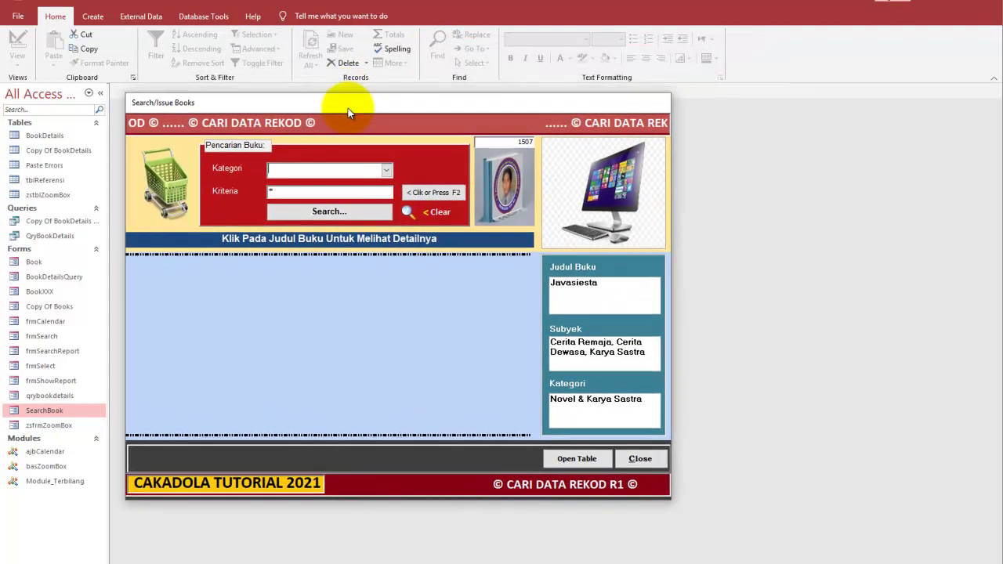
pyautogui.click(387, 172)
pyautogui.click(362, 181)
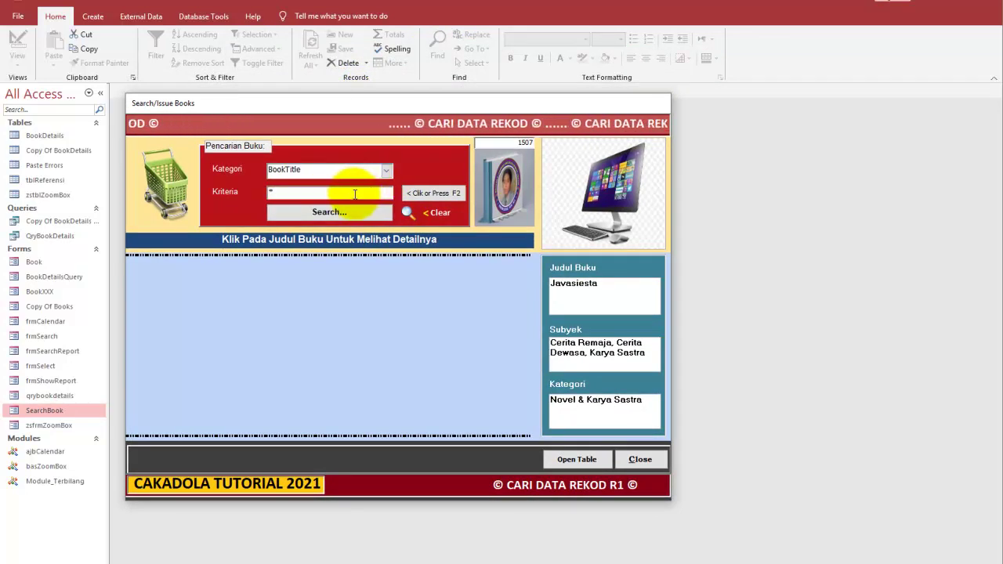
pyautogui.press('F2')
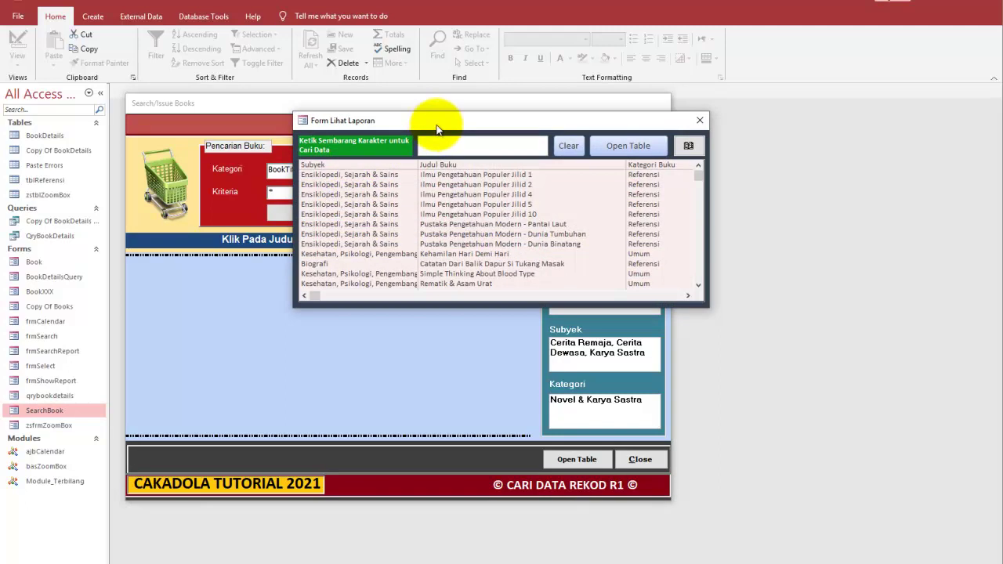
pyautogui.moveTo(437, 130); pyautogui.dragTo(623, 232)
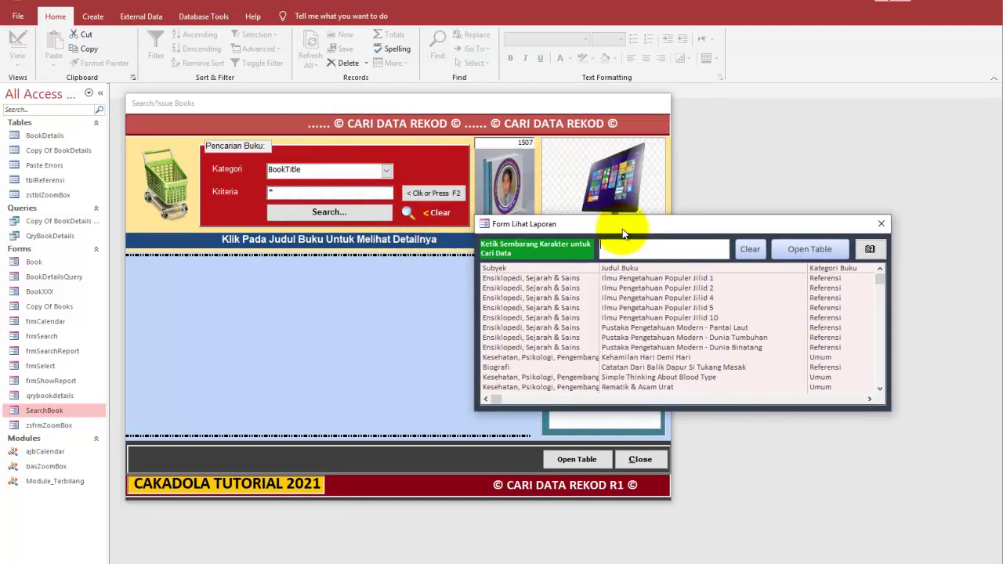
pyautogui.moveTo(563, 224); pyautogui.dragTo(500, 244)
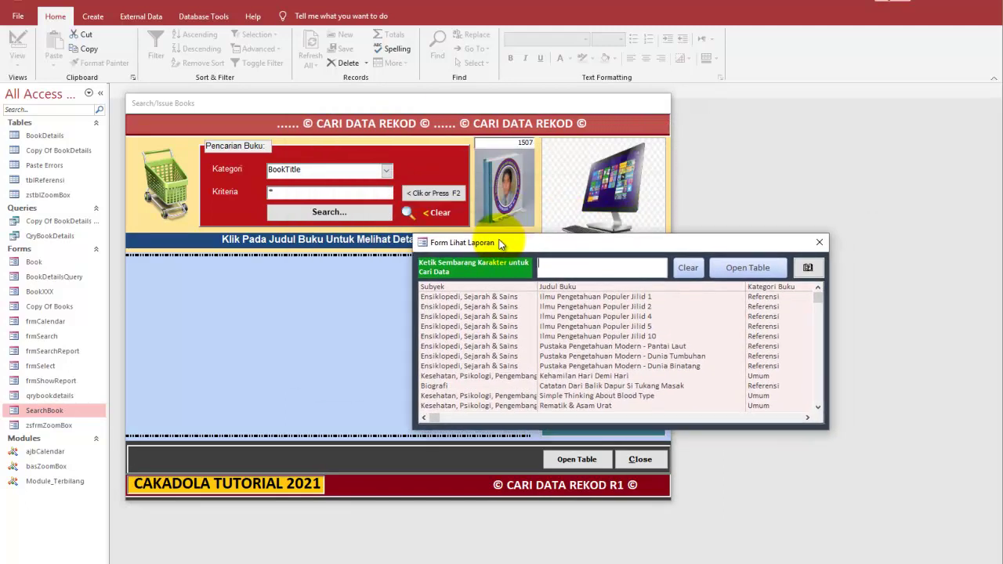
pyautogui.rightClick(233, 127)
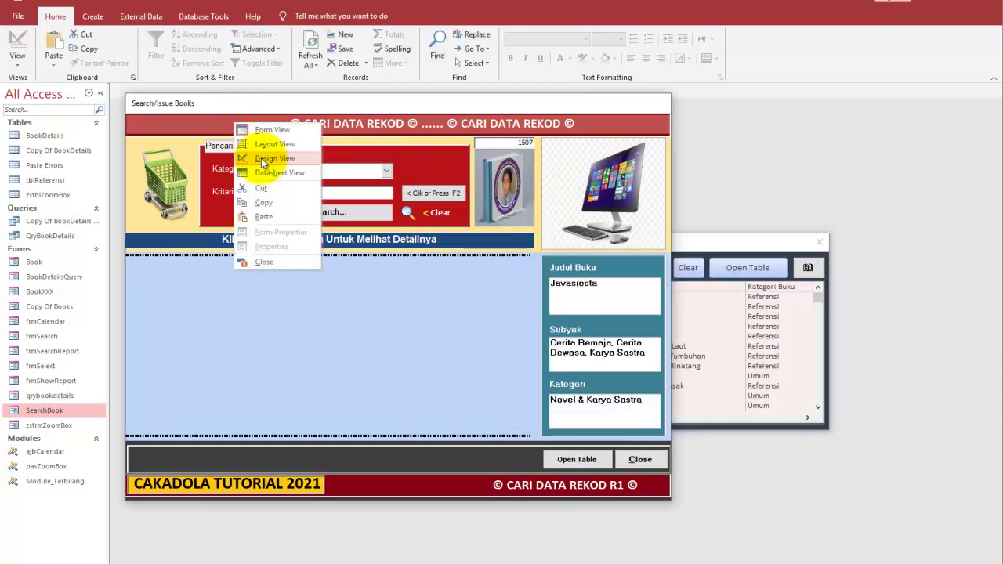
pyautogui.click(260, 158)
pyautogui.click(303, 207)
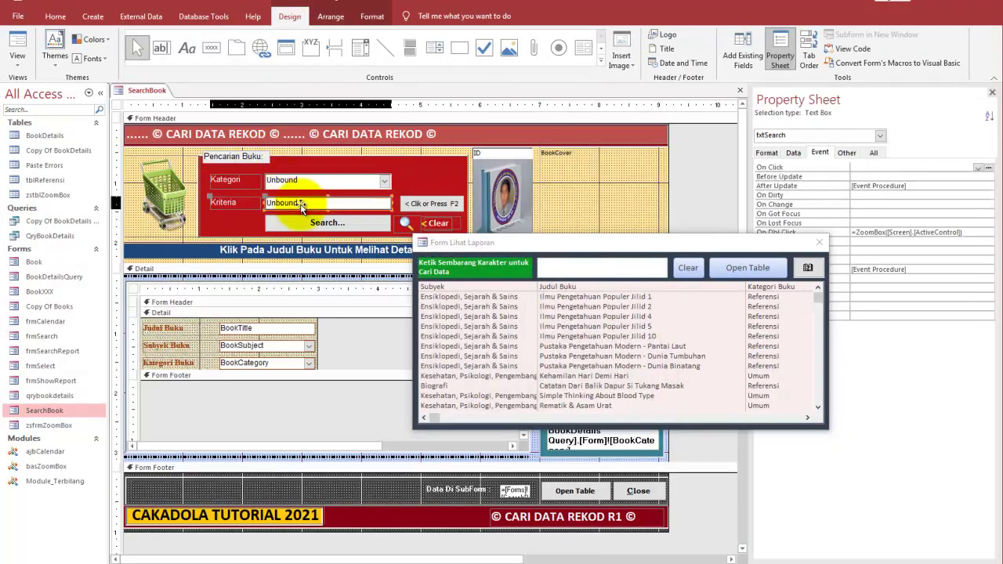
pyautogui.moveTo(748, 248); pyautogui.dragTo(673, 266)
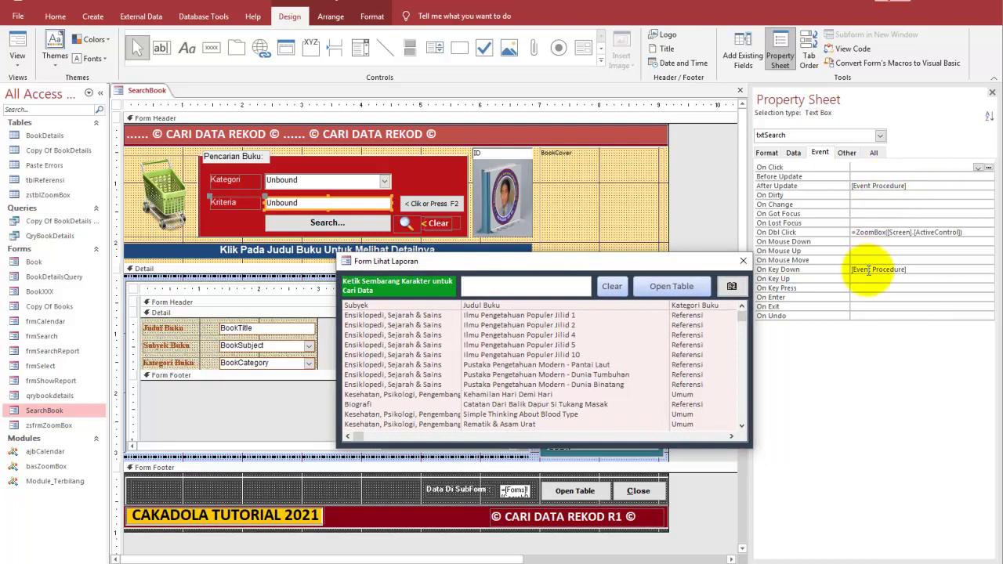
pyautogui.moveTo(696, 261); pyautogui.dragTo(646, 291)
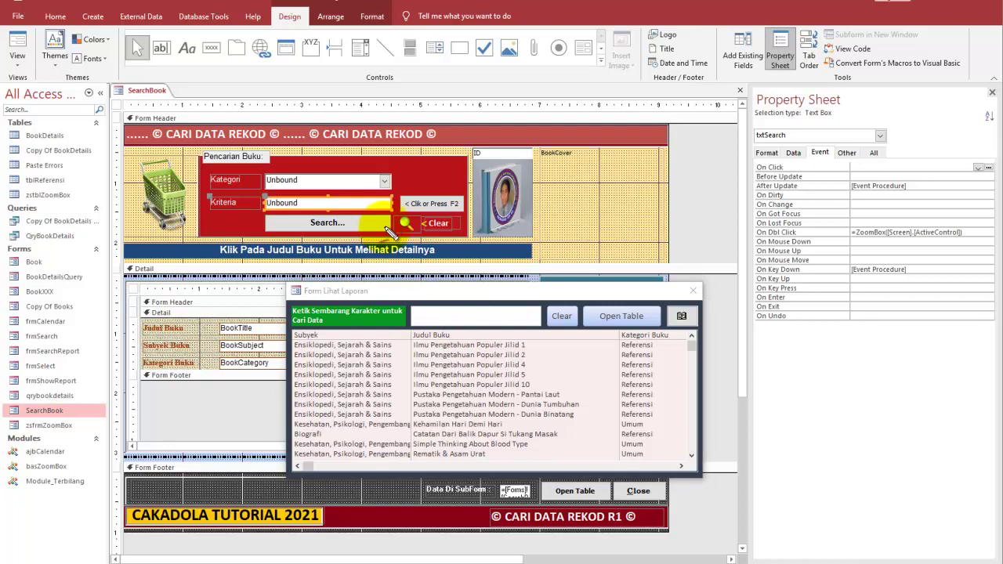
pyautogui.moveTo(381, 203); pyautogui.dragTo(253, 212)
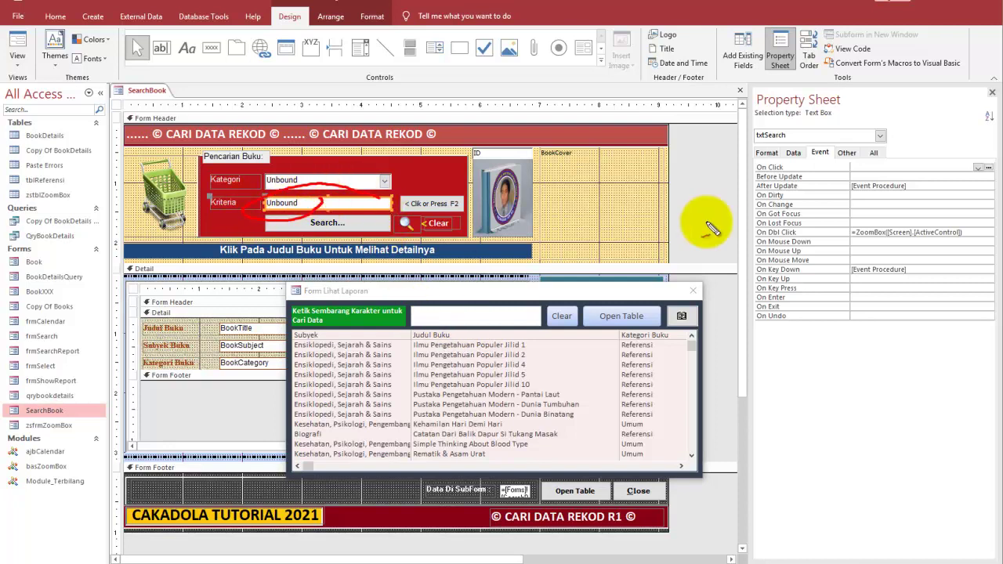
pyautogui.moveTo(910, 259)
pyautogui.mouseDown()
pyautogui.moveTo(780, 276)
pyautogui.moveTo(605, 235)
pyautogui.moveTo(378, 207)
pyautogui.mouseUp()
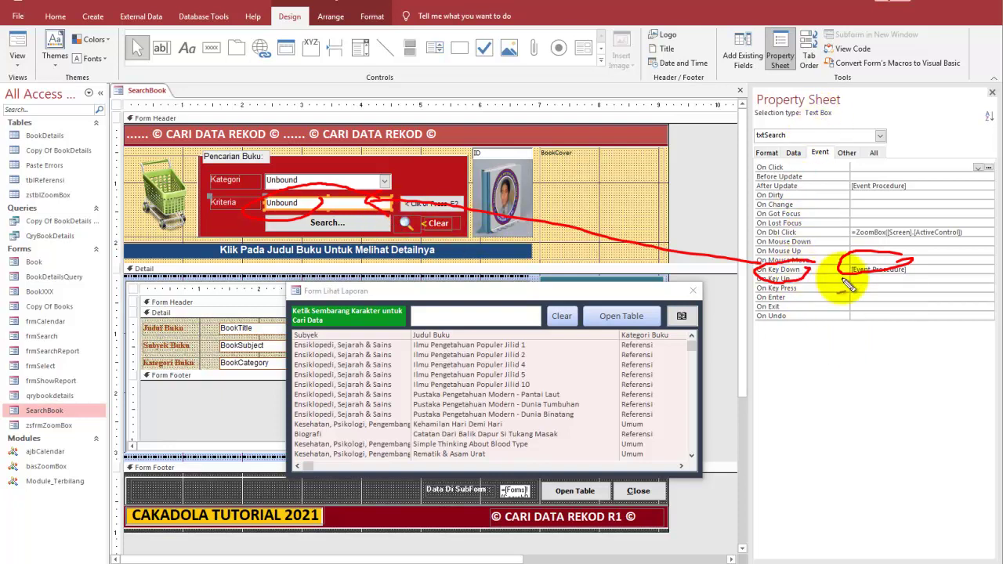
pyautogui.moveTo(817, 294); pyautogui.dragTo(850, 411)
pyautogui.moveTo(835, 369)
pyautogui.mouseDown()
pyautogui.moveTo(867, 367)
pyautogui.moveTo(871, 383)
pyautogui.moveTo(896, 393)
pyautogui.mouseUp()
pyautogui.moveTo(914, 335)
pyautogui.mouseDown()
pyautogui.moveTo(915, 398)
pyautogui.moveTo(911, 365)
pyautogui.mouseUp()
pyautogui.press('Escape')
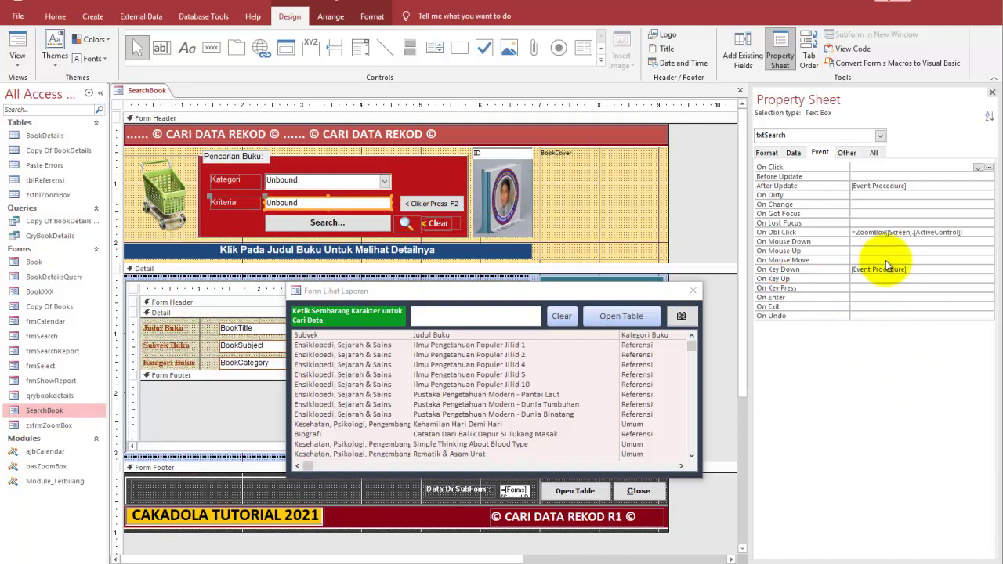
pyautogui.click(879, 269)
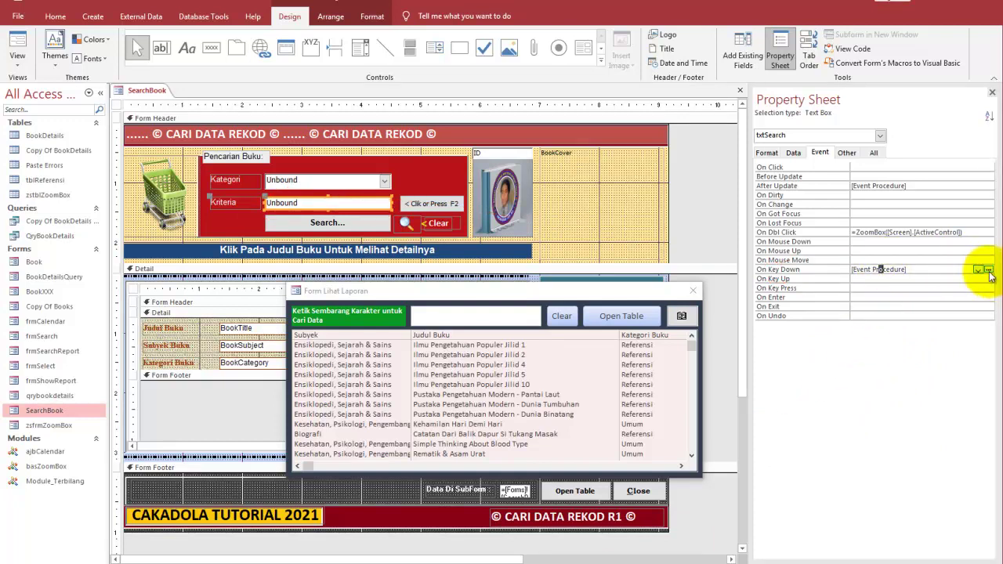
# Open txtSearch's On Key Down code in VBA and select the txtSearch_KeyDown procedure.
pyautogui.click(988, 271)
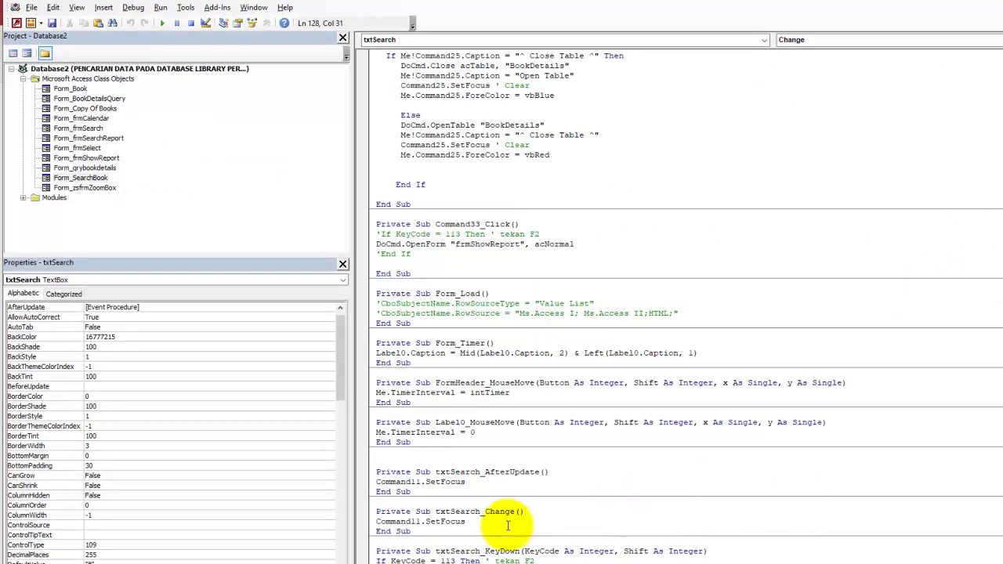
pyautogui.click(735, 404)
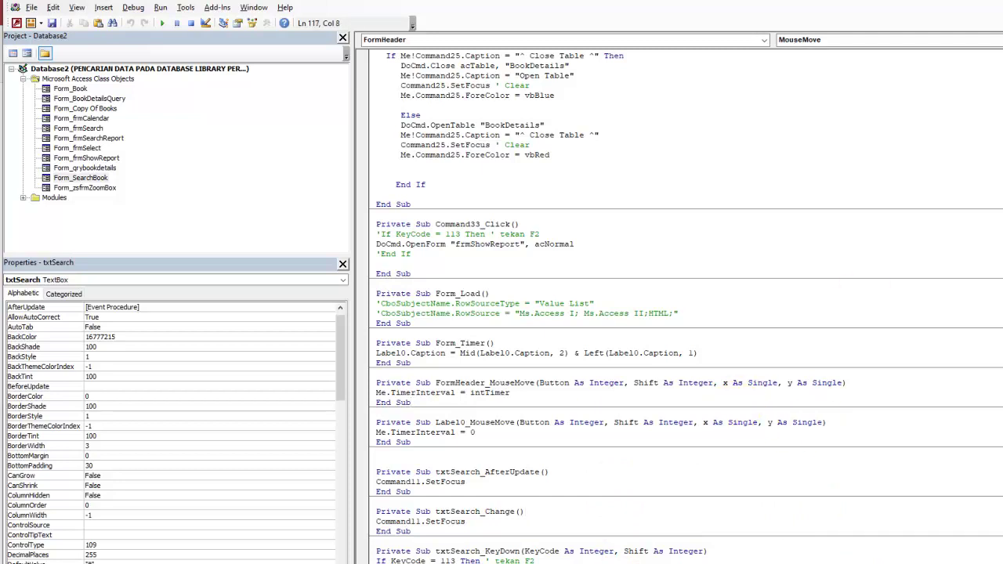
pyautogui.click(980, 7)
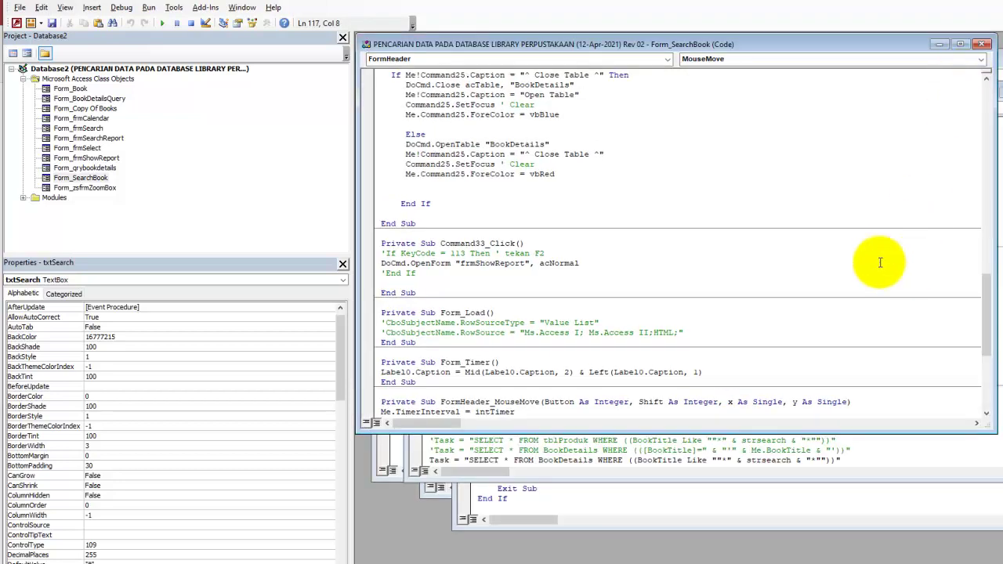
pyautogui.scroll(-2, 876, 266)
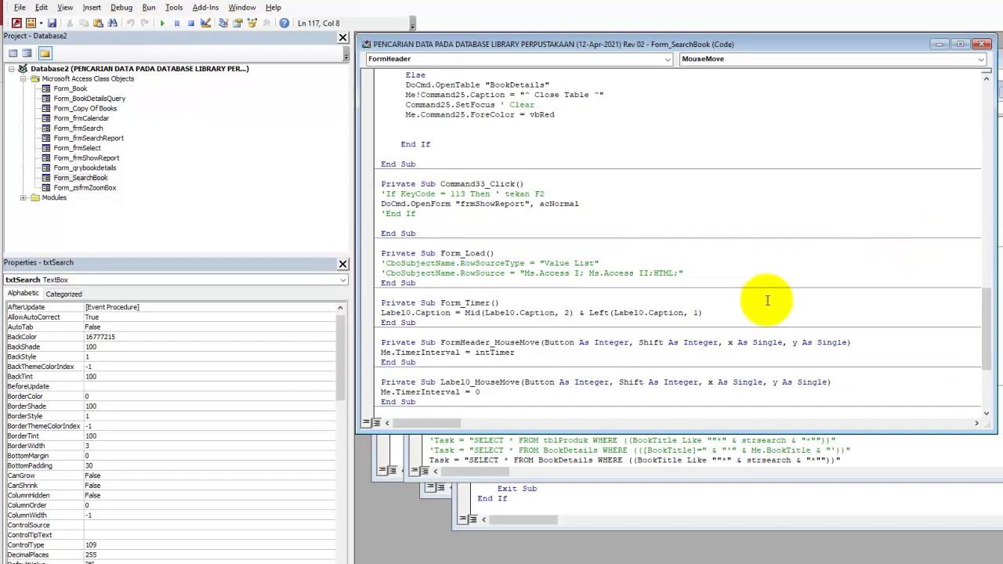
pyautogui.click(960, 44)
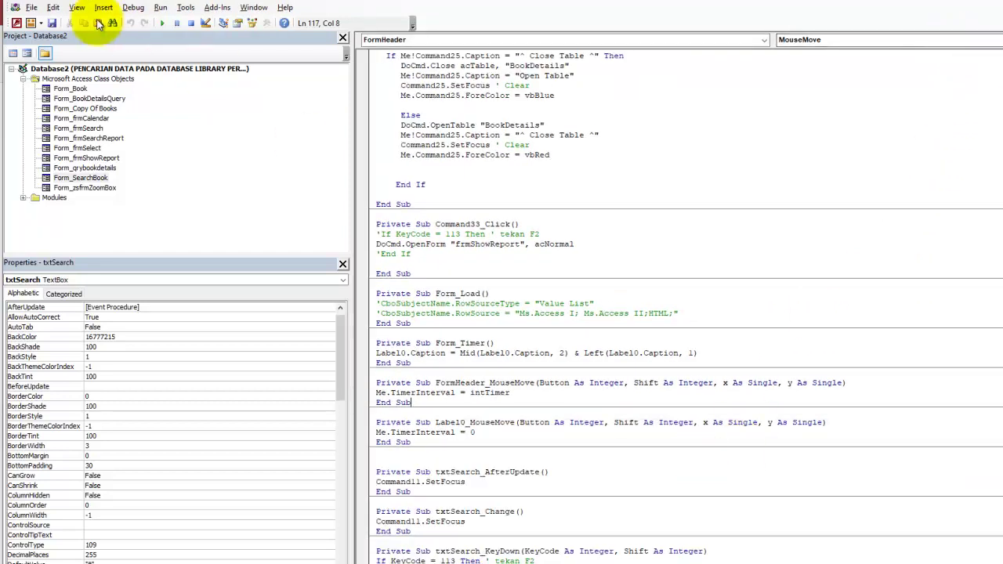
pyautogui.click(16, 22)
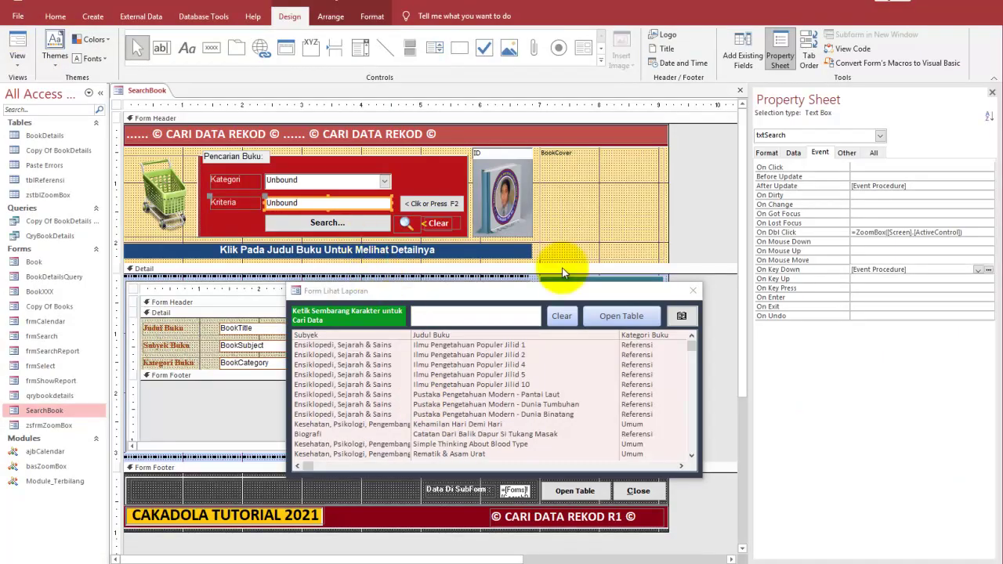
pyautogui.click(984, 270)
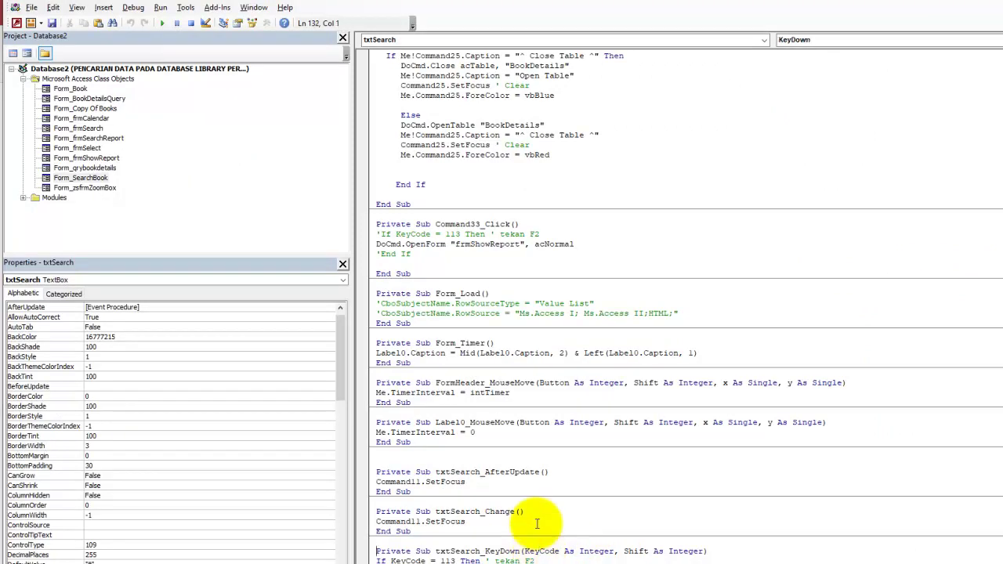
pyautogui.hotkey('shift', 'Down')
pyautogui.hotkey('shift', 'Down')
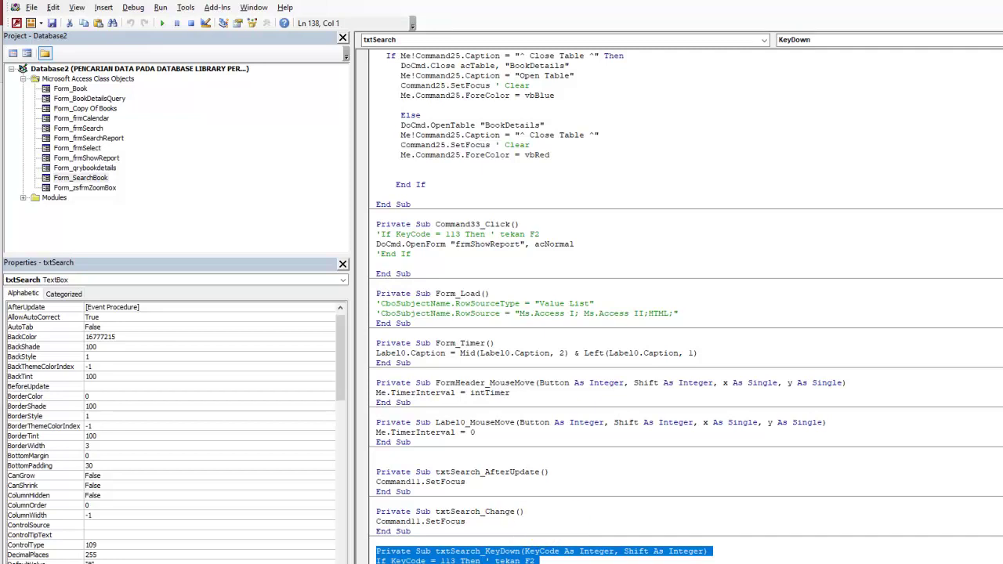
pyautogui.hotkey('alt', 'Tab')
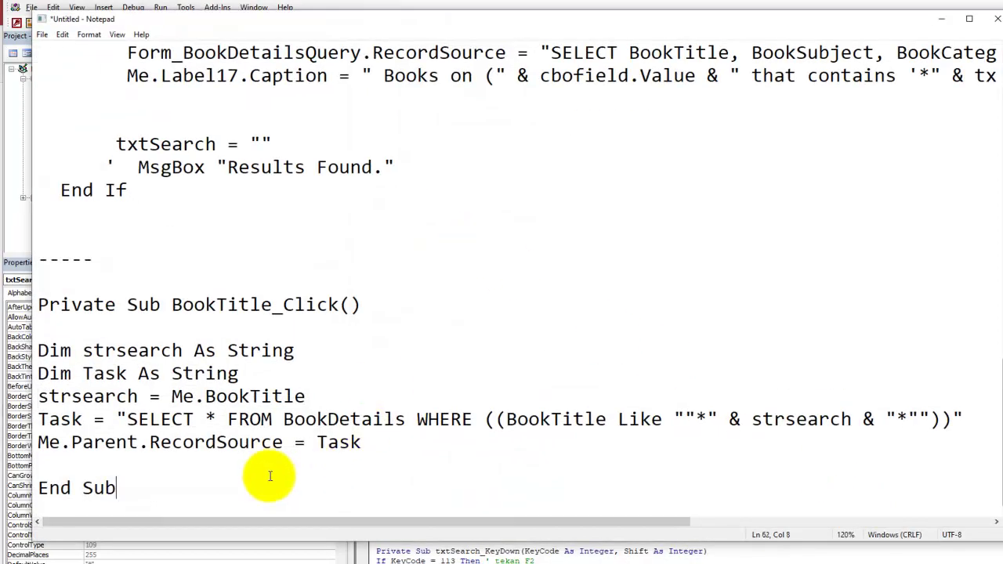
# Paste the txtSearch_KeyDown procedure below BookTitle_Click in the notes.
pyautogui.press('Return')
pyautogui.press('Return')
pyautogui.press('Return')
pyautogui.press('Return')
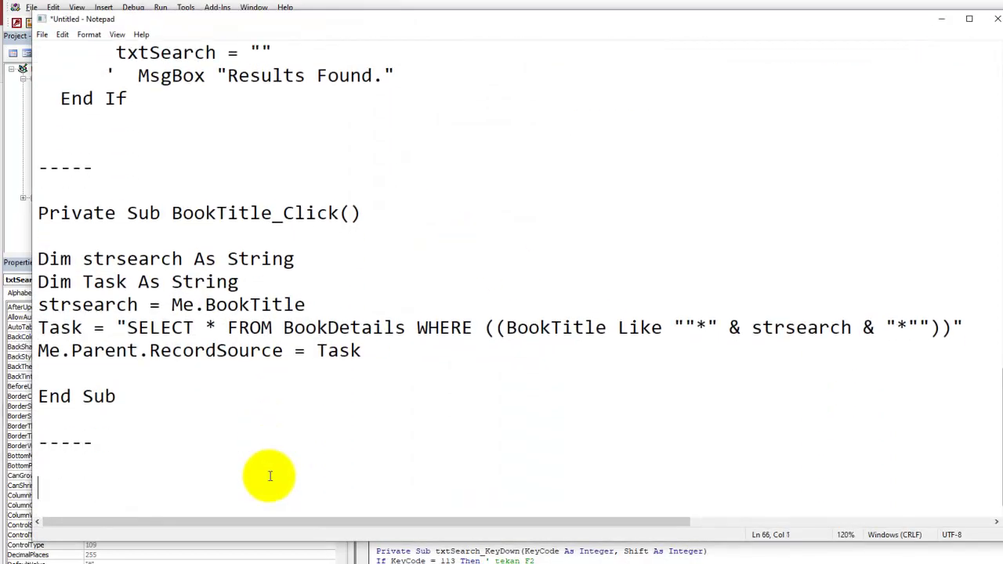
pyautogui.write('Private Sub txtSearch_KeyDown(KeyCode As Integer, Shift As Integer) If KeyCode = 113 Then \' tekan F2 DoCmd.OpenForm "frmShowReport", acNormal End If  End Sub')
pyautogui.press('Return')
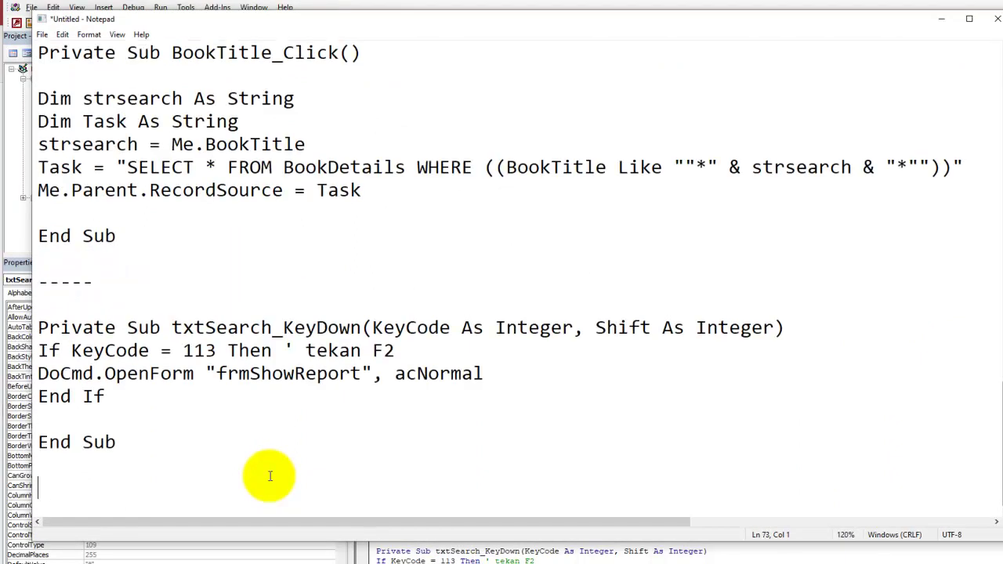
pyautogui.write('----')
# Insert blank spacer lines after the KeyDown header and around End If.
pyautogui.click(314, 424)
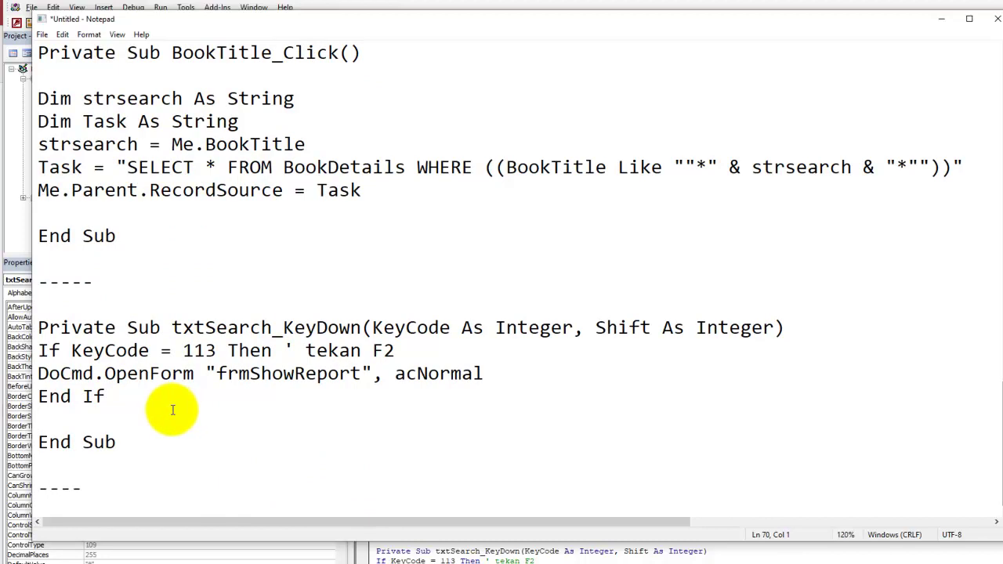
pyautogui.moveTo(105, 396); pyautogui.dragTo(36, 299)
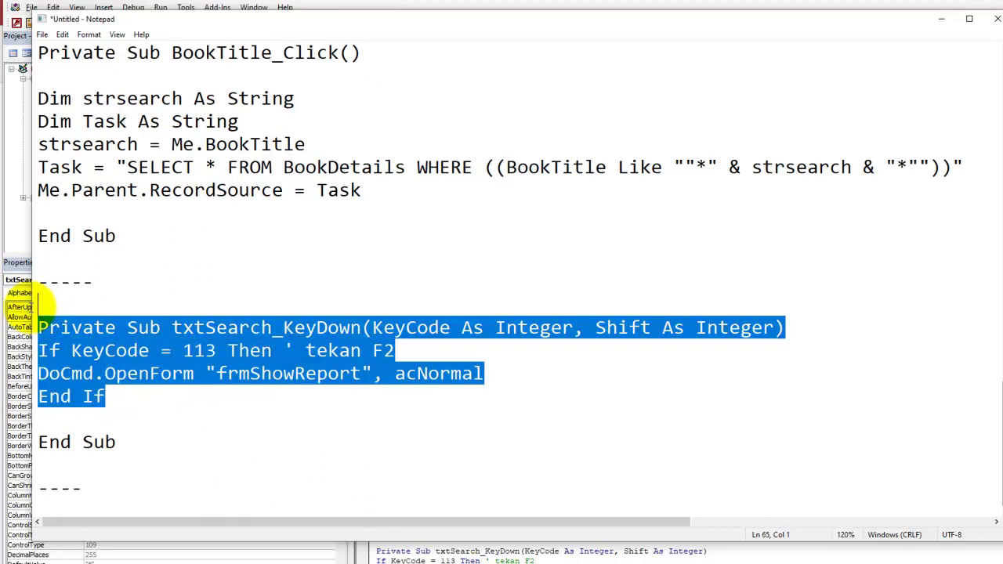
pyautogui.click(162, 293)
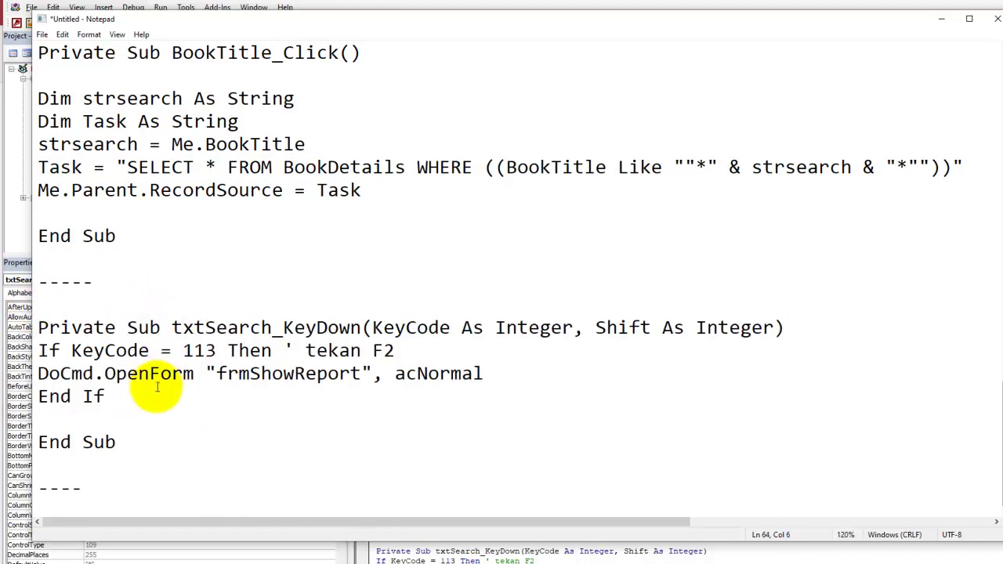
pyautogui.moveTo(164, 399); pyautogui.dragTo(36, 327)
pyautogui.click(165, 396)
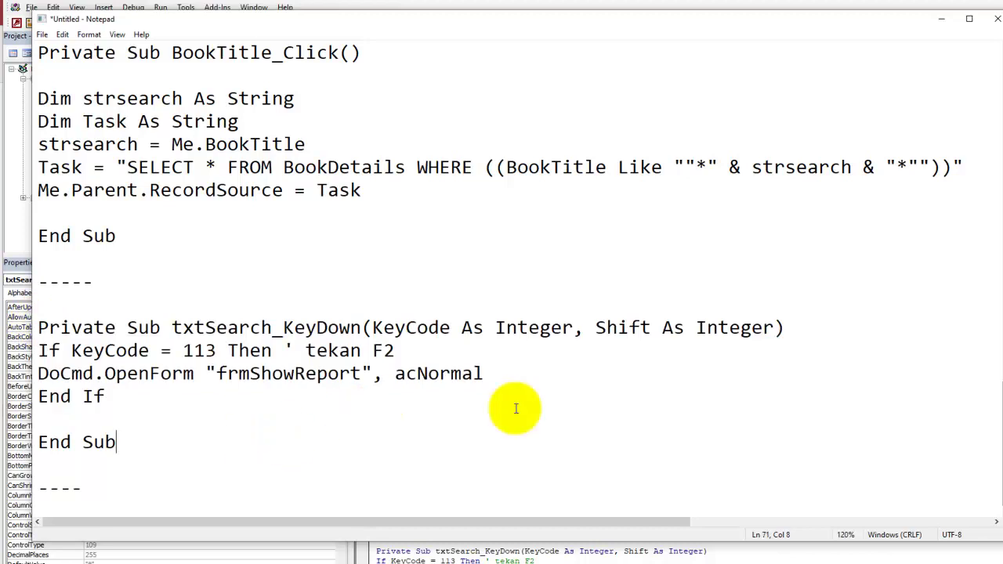
pyautogui.click(788, 329)
pyautogui.press('Return')
pyautogui.press('Down')
pyautogui.press('Return')
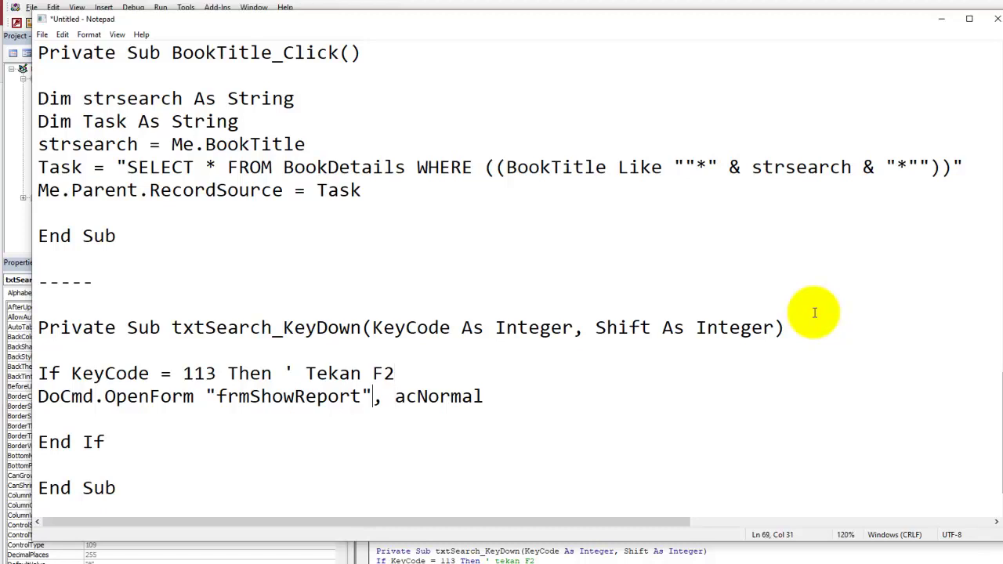
pyautogui.hotkey('shift', 'Left')
pyautogui.hotkey('shift', 'Left')
pyautogui.hotkey('shift', 'Left')
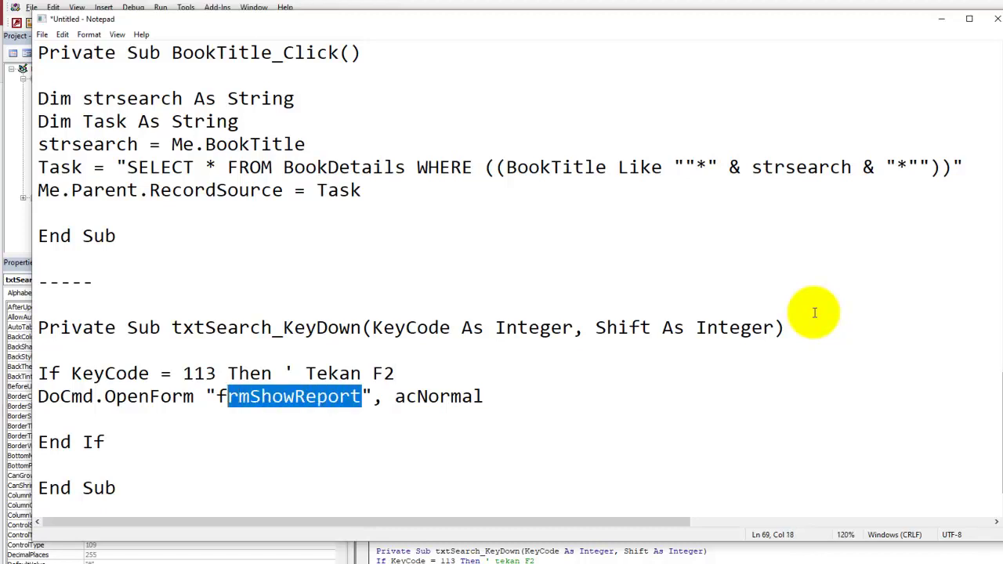
pyautogui.press('Up')
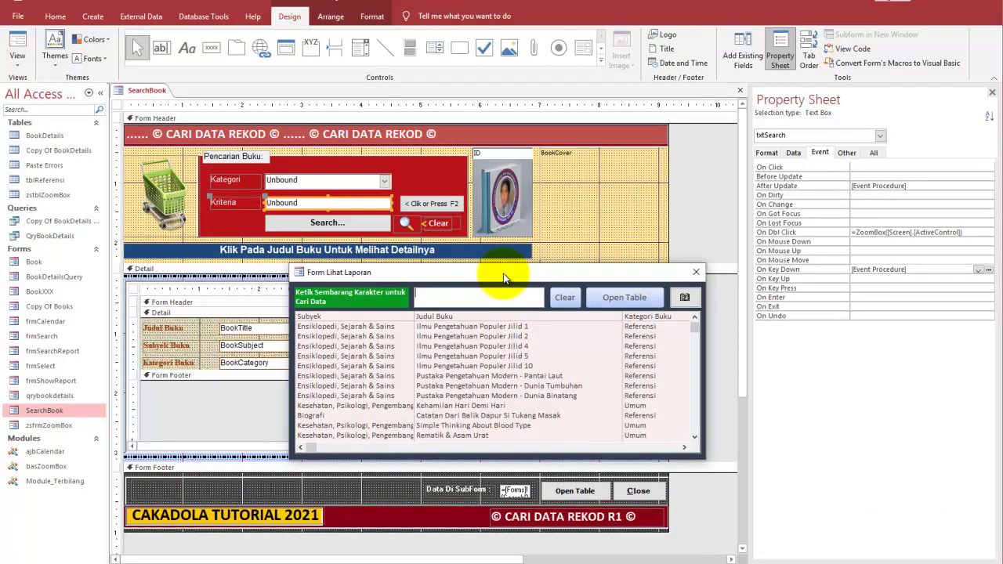
# Place the Form Lihat Laporan popup top-left with the Notepad notes below it, circling the F2 check.
pyautogui.moveTo(504, 274); pyautogui.dragTo(279, 15)
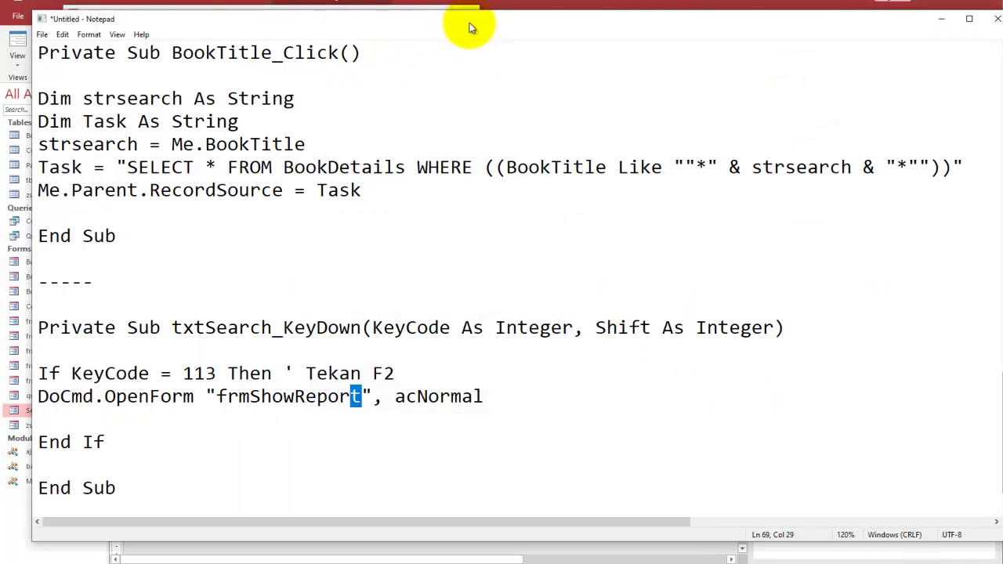
pyautogui.moveTo(526, 27)
pyautogui.mouseDown()
pyautogui.moveTo(575, 156)
pyautogui.moveTo(631, 96)
pyautogui.mouseUp()
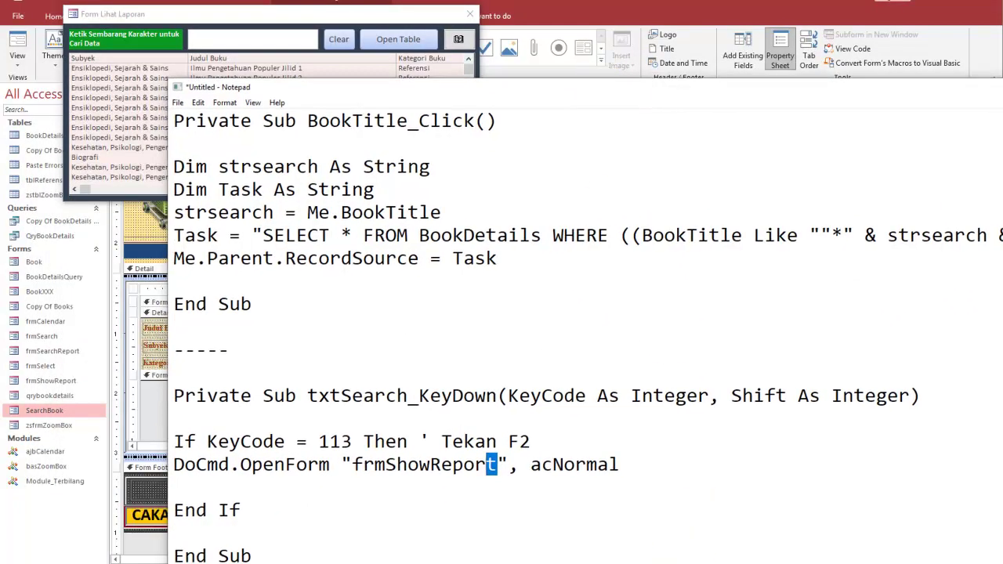
pyautogui.moveTo(502, 435); pyautogui.dragTo(490, 456)
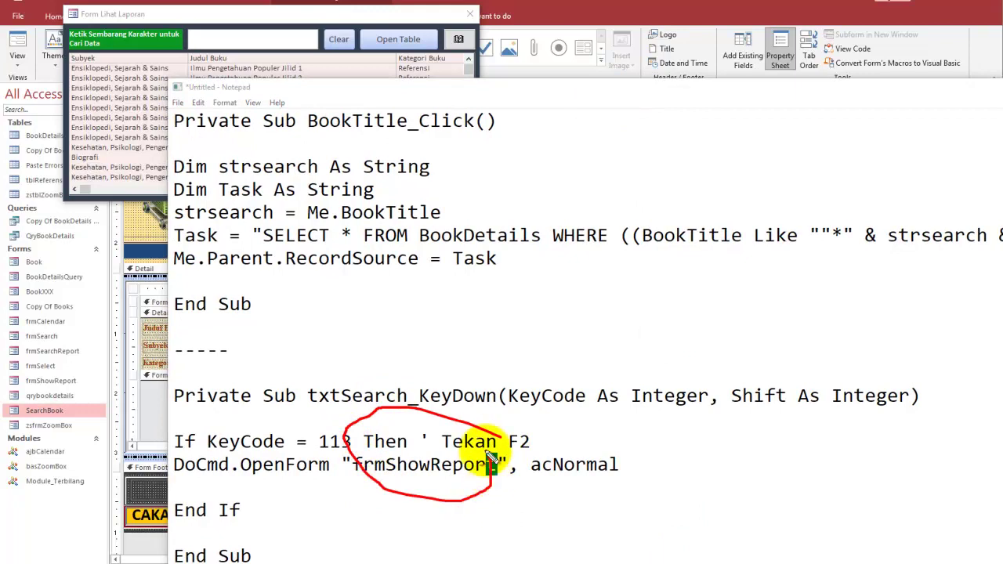
# Circle the popup's top rows and frmShowReport in the forms list, then clear the ink.
pyautogui.moveTo(93, 82)
pyautogui.mouseDown()
pyautogui.moveTo(127, 72)
pyautogui.moveTo(343, 427)
pyautogui.moveTo(349, 415)
pyautogui.mouseUp()
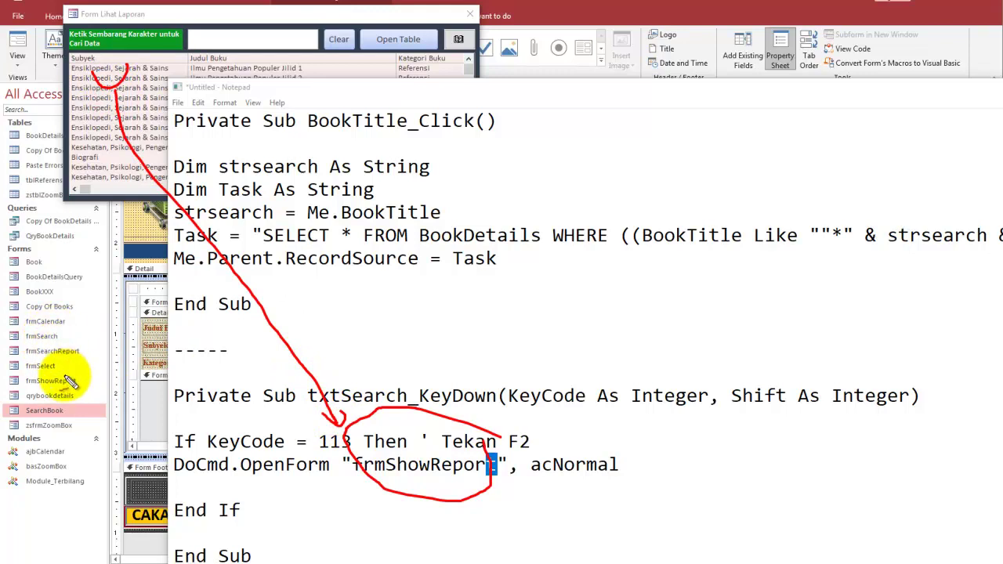
pyautogui.moveTo(78, 363)
pyautogui.mouseDown()
pyautogui.moveTo(84, 374)
pyautogui.moveTo(128, 208)
pyautogui.moveTo(138, 221)
pyautogui.mouseUp()
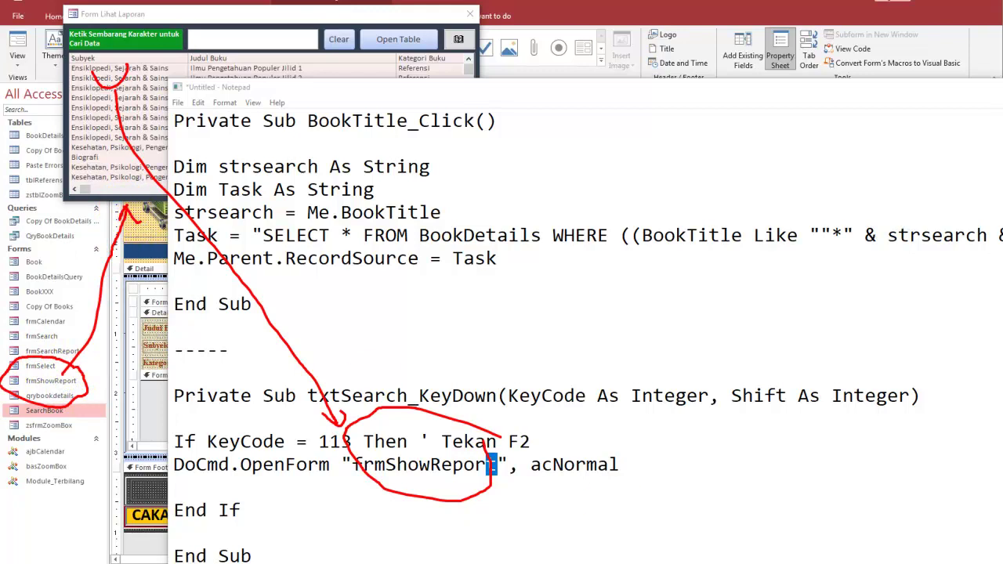
pyautogui.press('Escape')
pyautogui.click(841, 184)
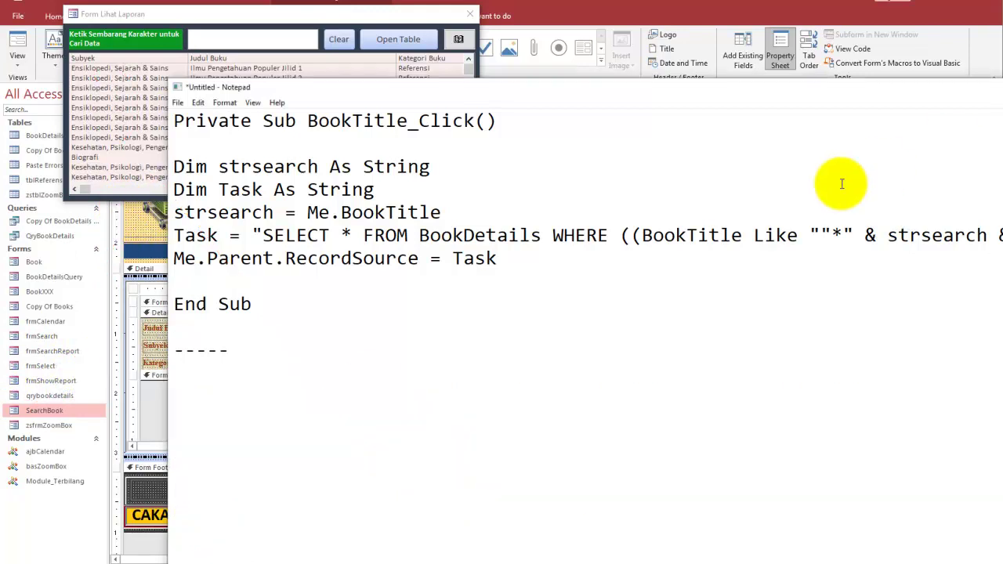
pyautogui.click(423, 61)
# Move the Form Lihat Laporan popup back to centre and scroll through its book list.
pyautogui.moveTo(393, 24); pyautogui.dragTo(654, 239)
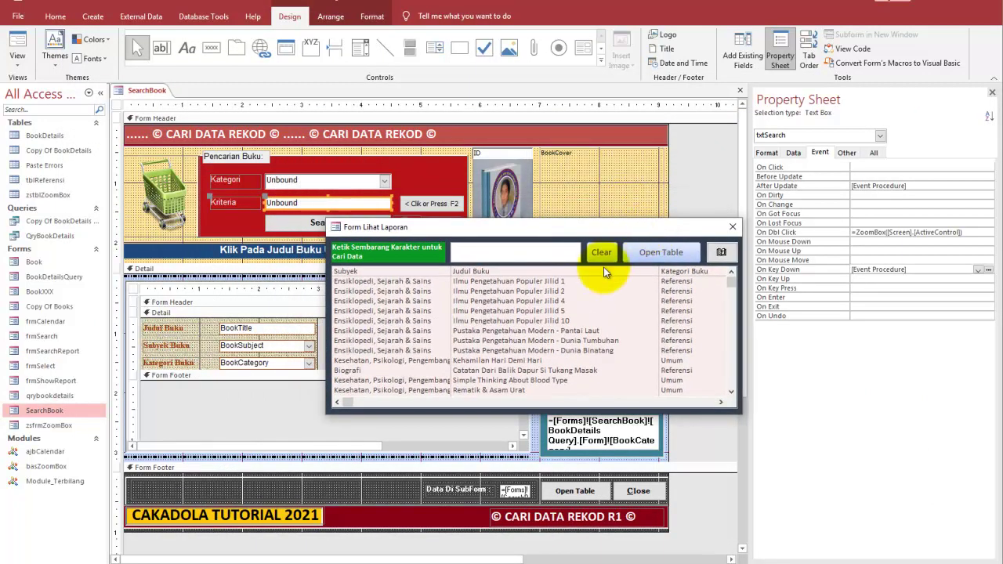
pyautogui.moveTo(506, 301); pyautogui.dragTo(510, 350)
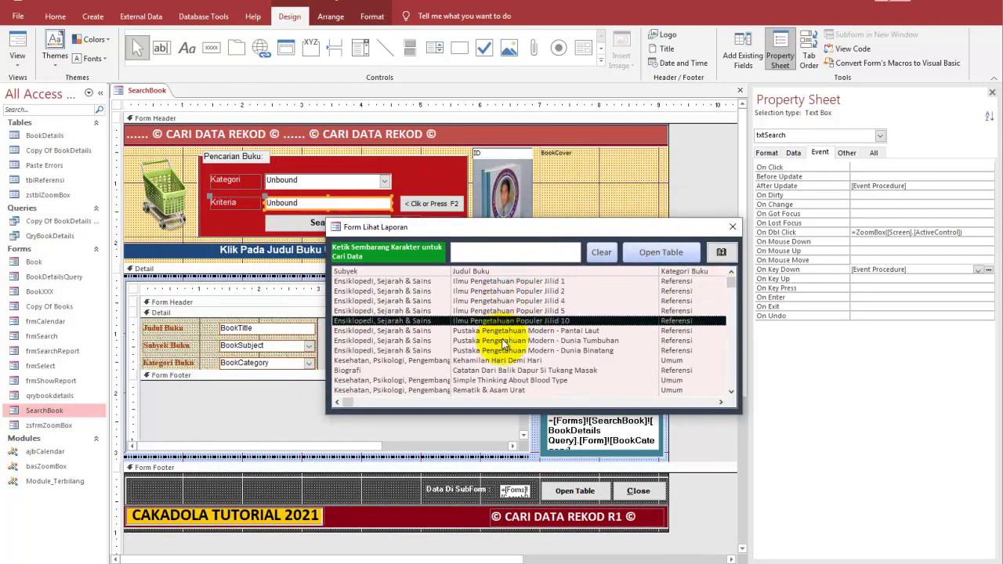
pyautogui.scroll(-2, 516, 359)
pyautogui.scroll(2, 511, 345)
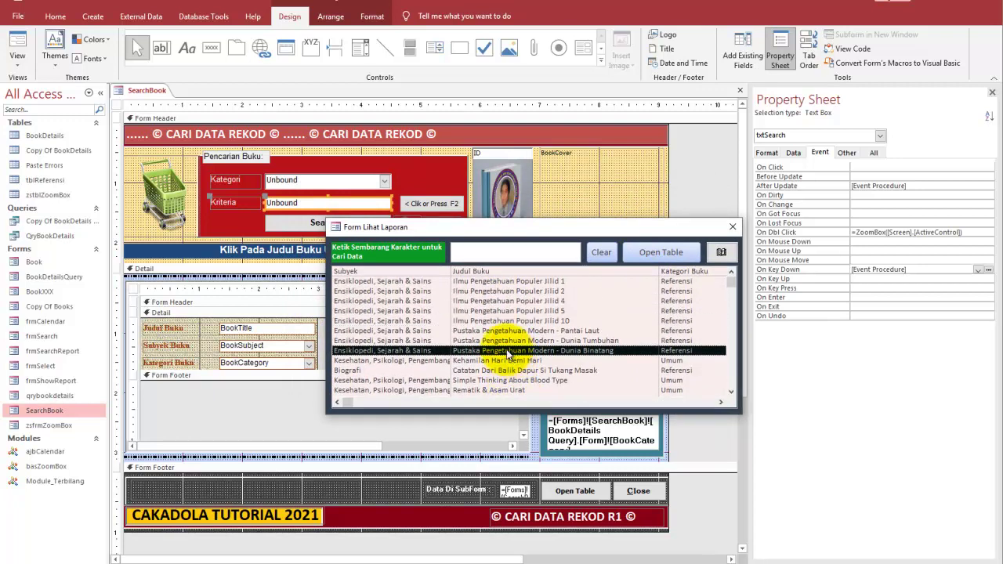
# Test-filter the book list with 'hamil', clear the search, and move the popup up-left.
pyautogui.click(489, 249)
pyautogui.write('hamil')
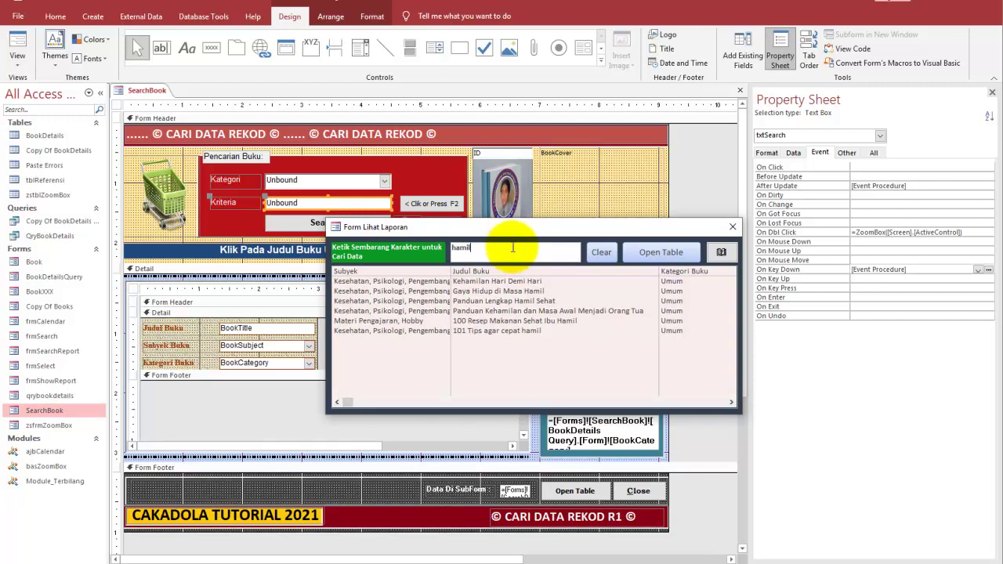
pyautogui.press('BackSpace')
pyautogui.press('BackSpace')
pyautogui.press('BackSpace')
pyautogui.press('BackSpace')
pyautogui.press('BackSpace')
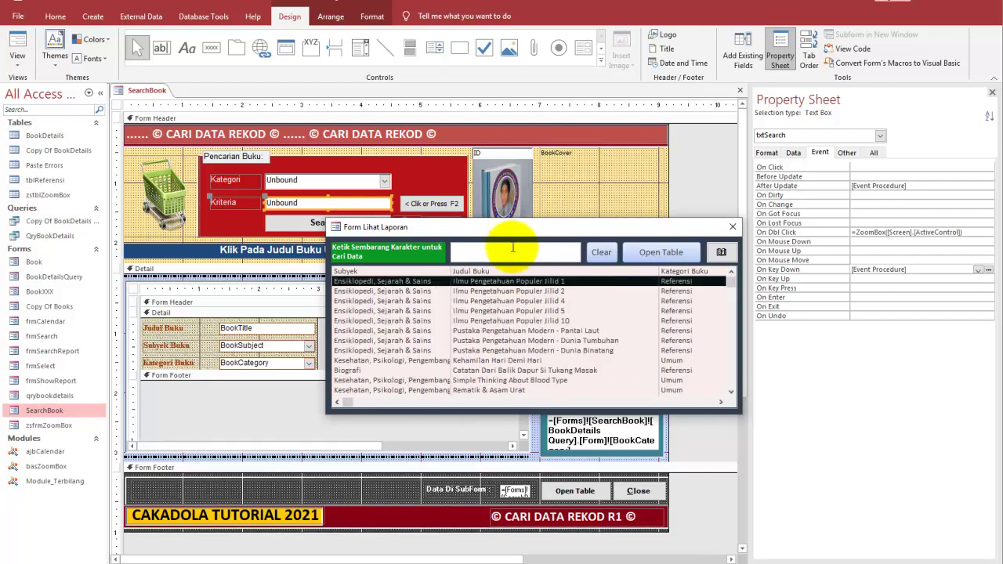
pyautogui.moveTo(515, 230); pyautogui.dragTo(475, 169)
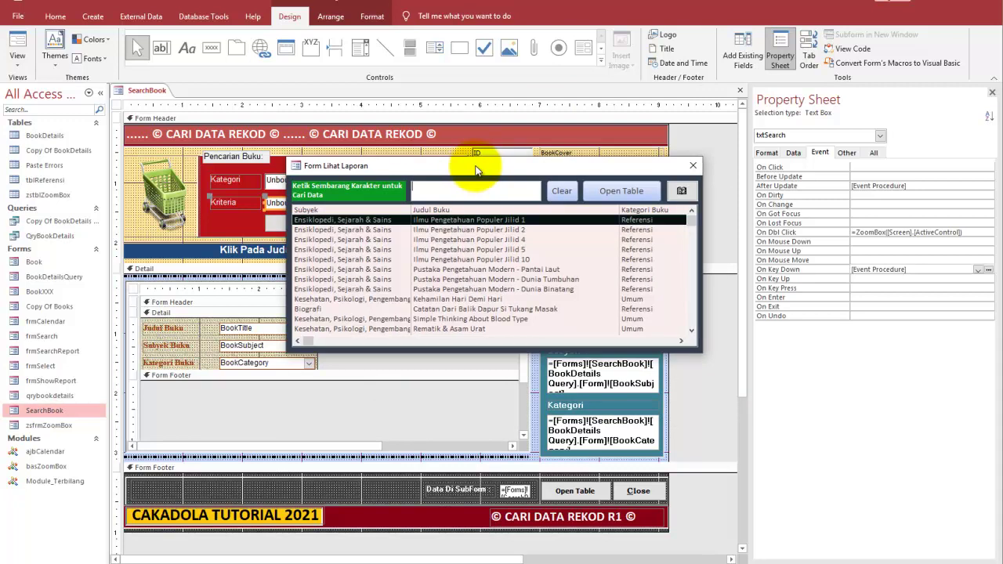
pyautogui.rightClick(476, 168)
# Open frmShowReport in Design View and inspect the CariData and DaftarData event properties.
pyautogui.click(515, 248)
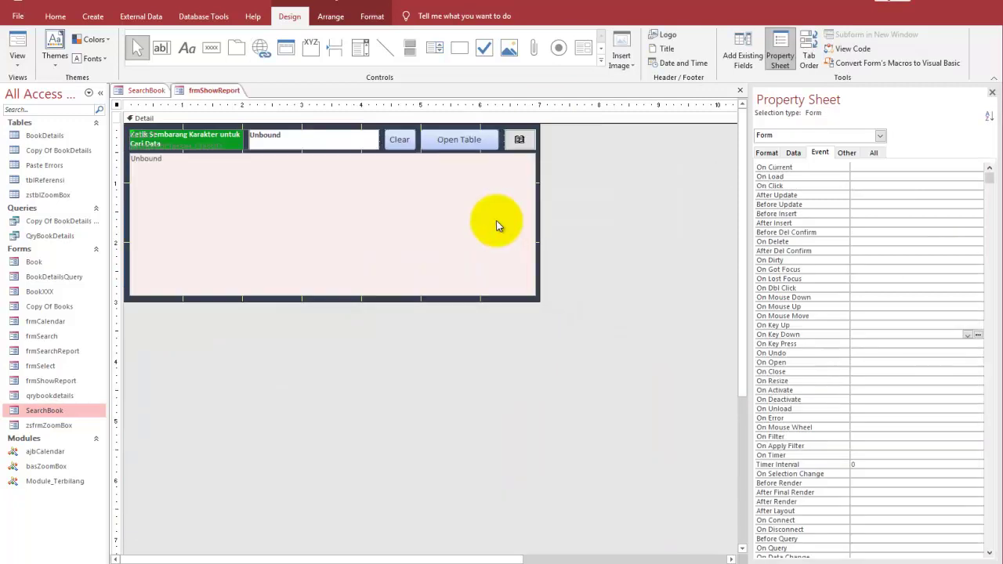
pyautogui.click(347, 138)
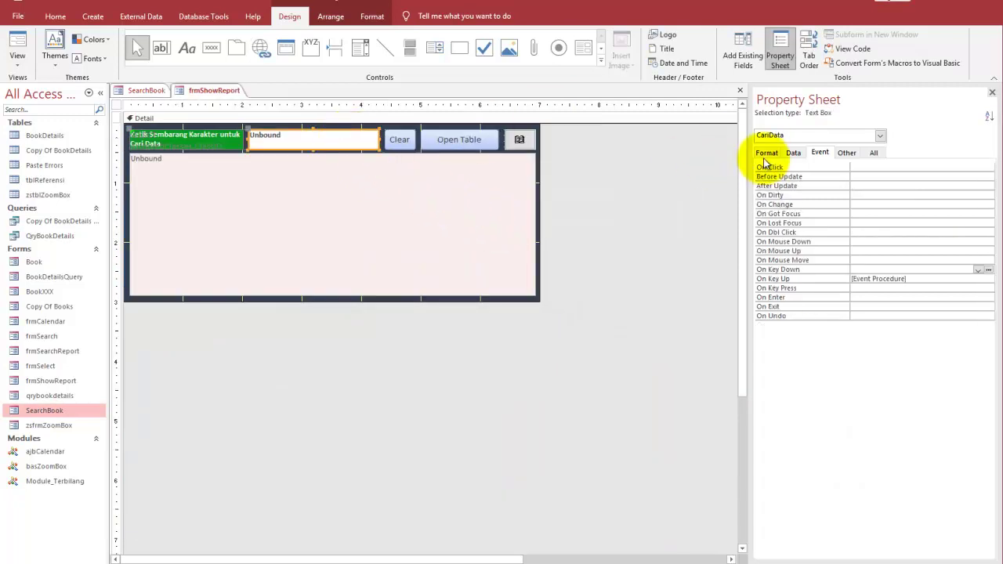
pyautogui.click(444, 203)
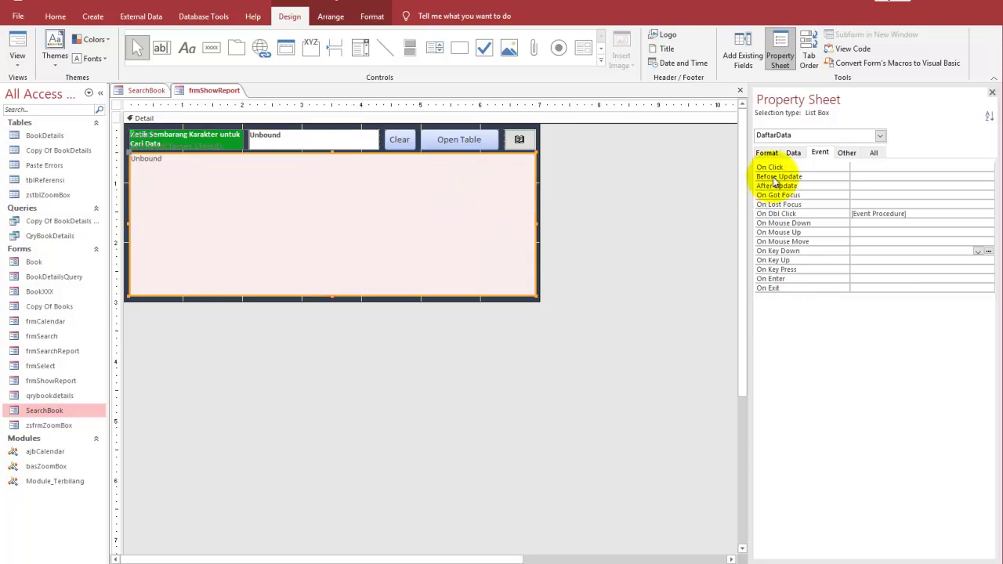
# Draw a new list box below the form's DaftarData list.
pyautogui.click(601, 49)
pyautogui.click(601, 36)
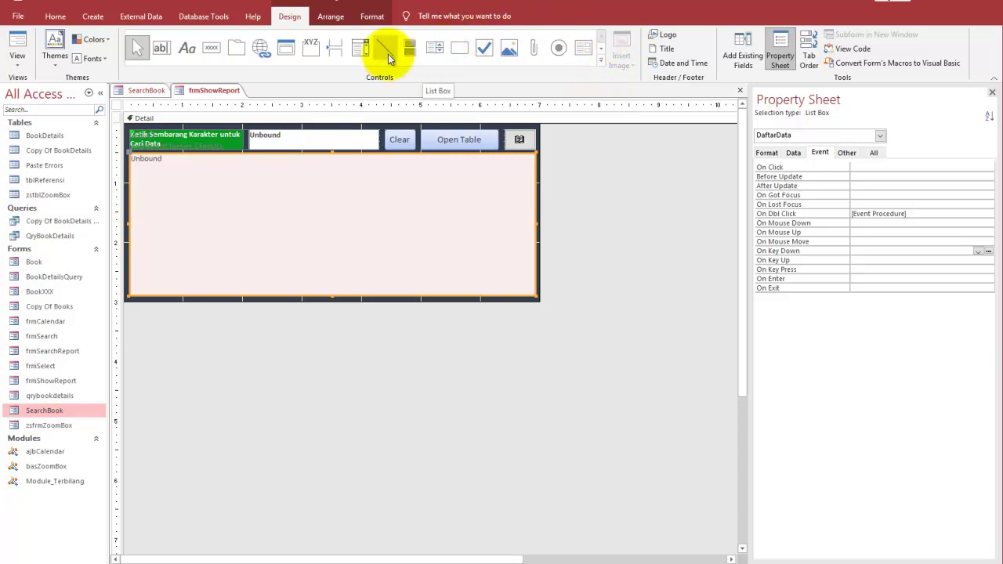
pyautogui.click(437, 53)
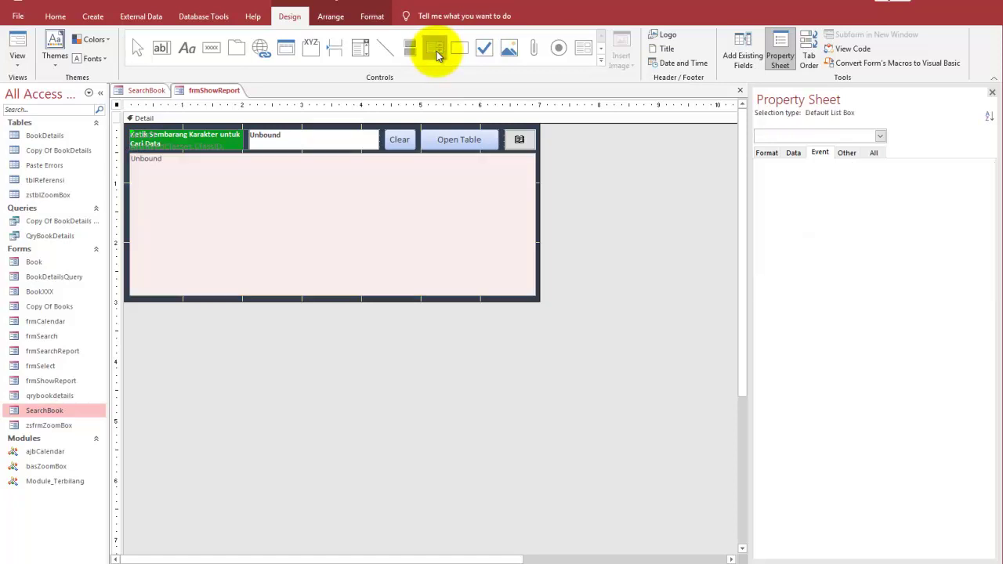
pyautogui.moveTo(415, 309); pyautogui.dragTo(540, 354)
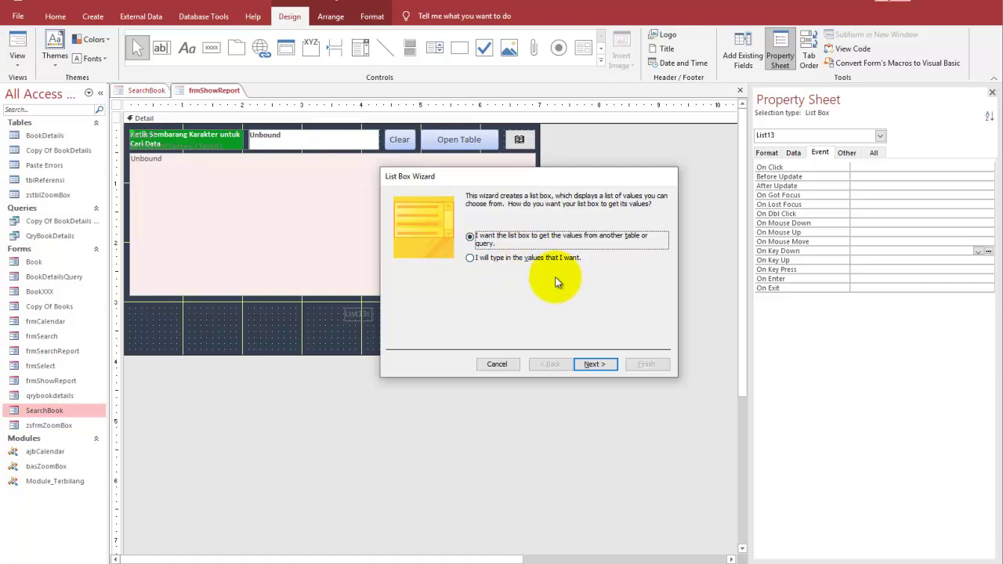
# Source the list box from table BookDetails with fields BookTitle, BookCategory and BookSubject.
pyautogui.click(605, 366)
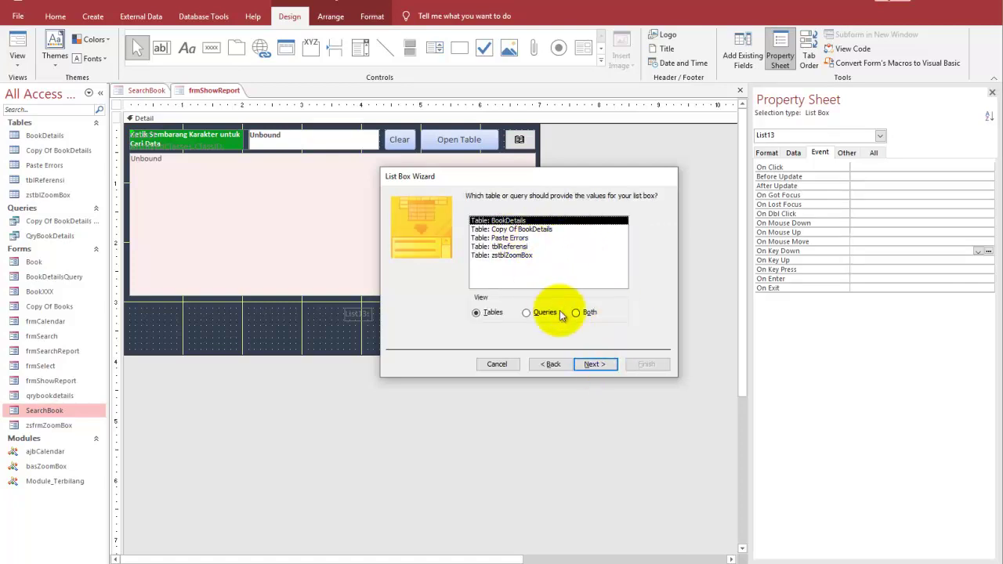
pyautogui.click(588, 364)
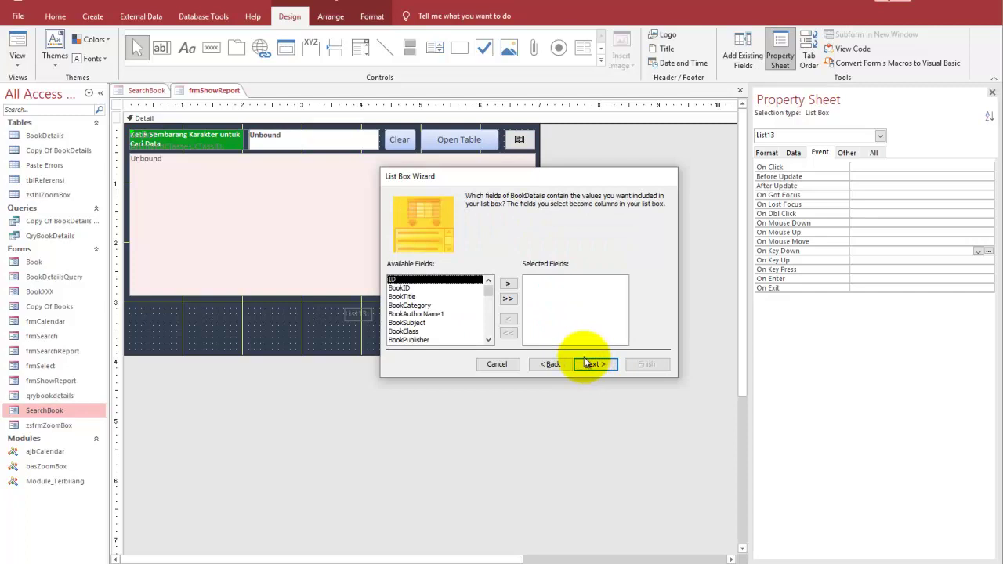
pyautogui.click(423, 296)
pyautogui.click(508, 285)
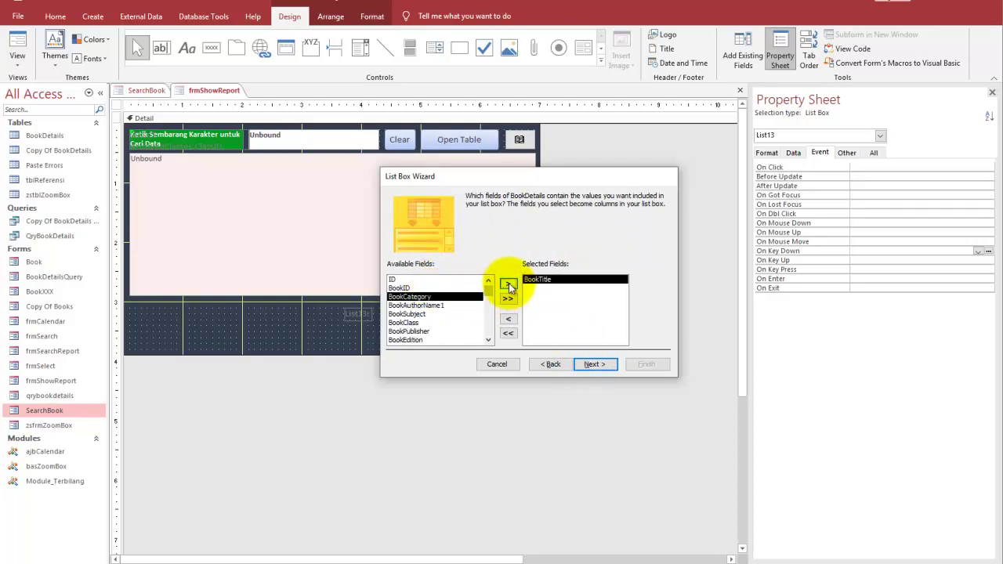
pyautogui.click(508, 285)
pyautogui.click(423, 305)
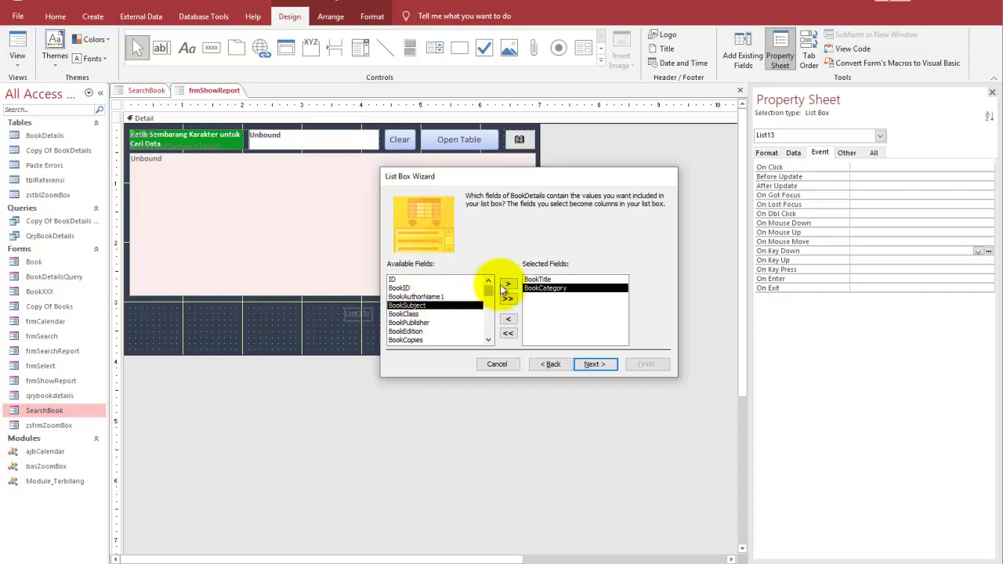
pyautogui.click(508, 285)
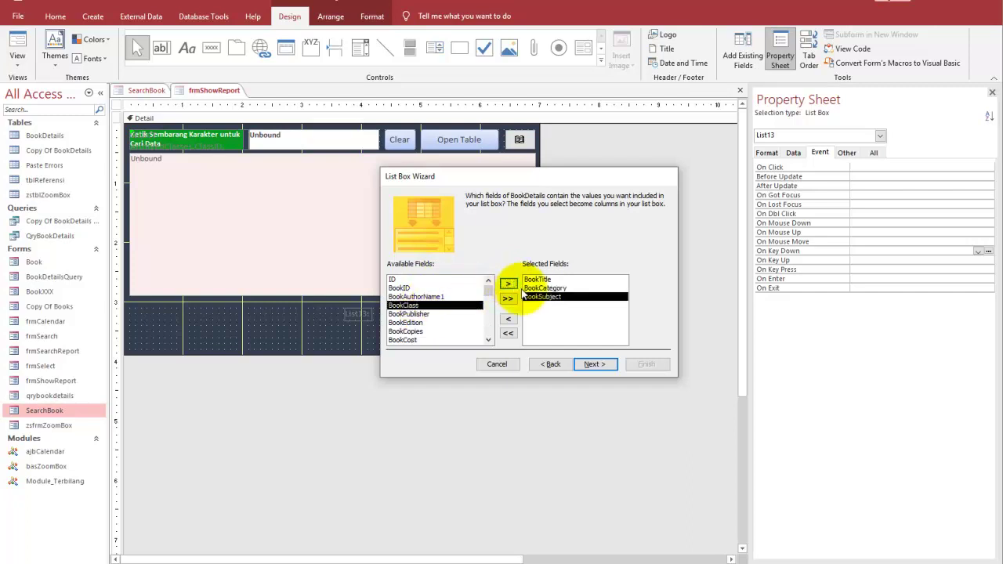
# Skip sorting and widen the Judul Buku column to fit the titles.
pyautogui.click(599, 366)
pyautogui.click(595, 364)
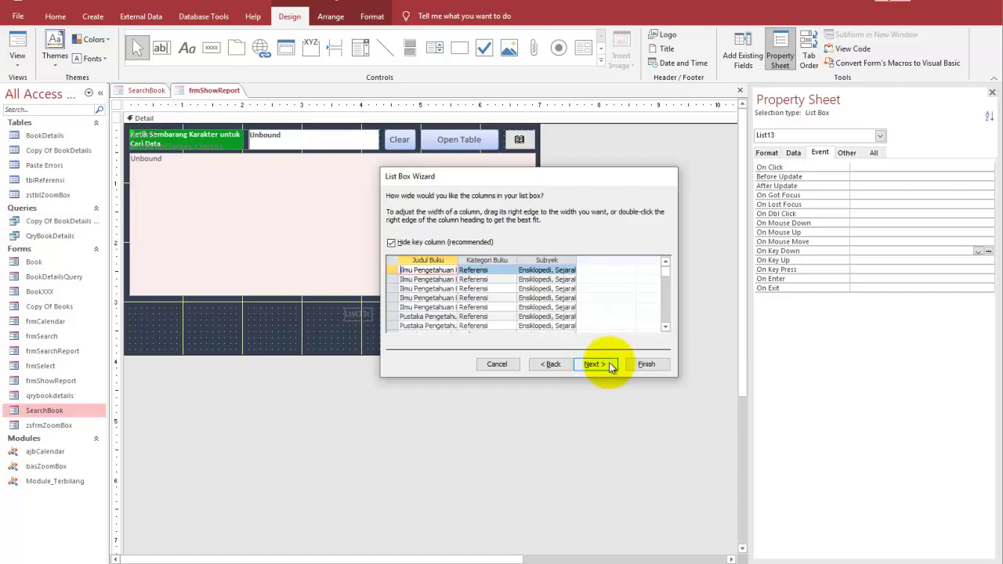
pyautogui.moveTo(558, 181); pyautogui.dragTo(510, 307)
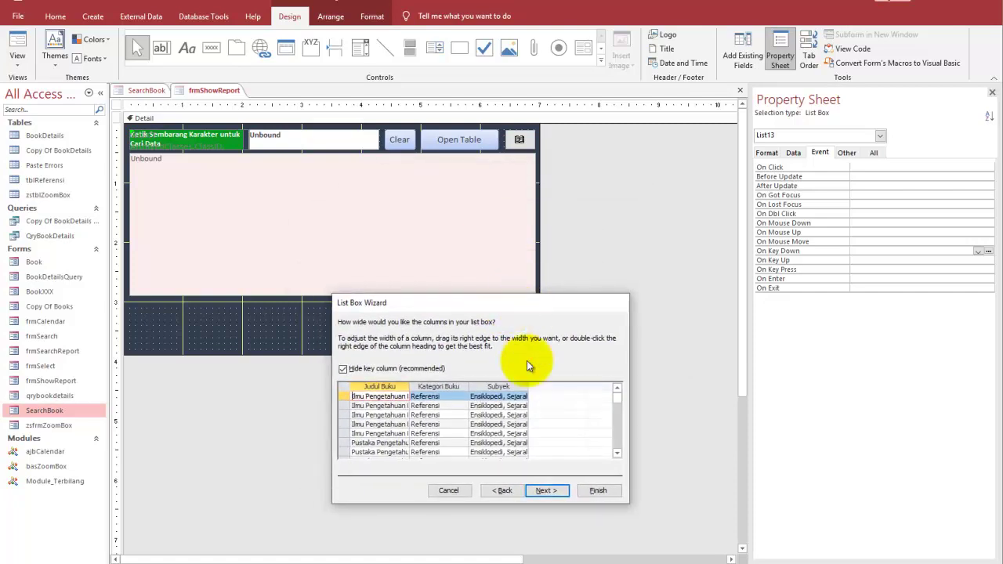
pyautogui.doubleClick(409, 386)
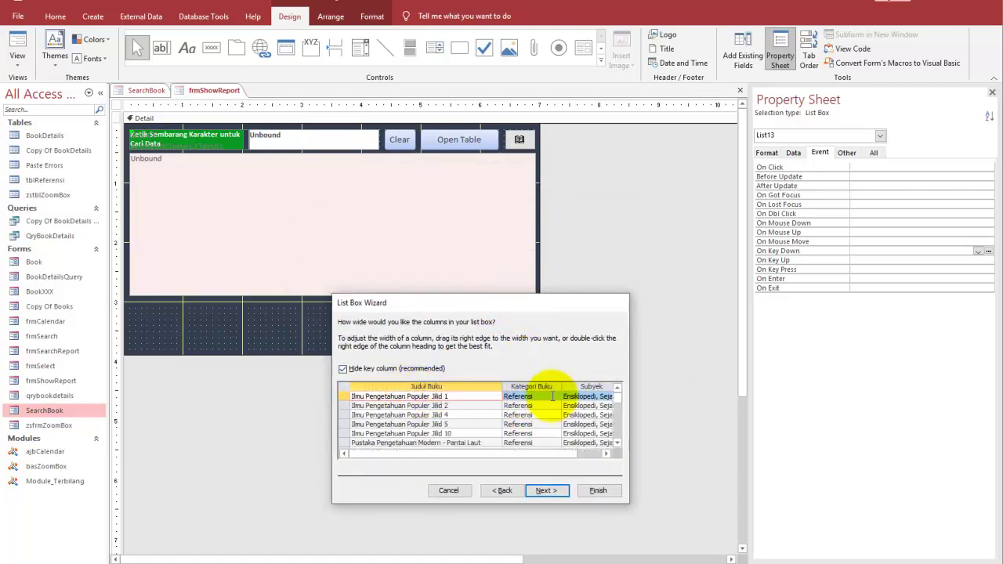
pyautogui.moveTo(537, 307); pyautogui.dragTo(568, 312)
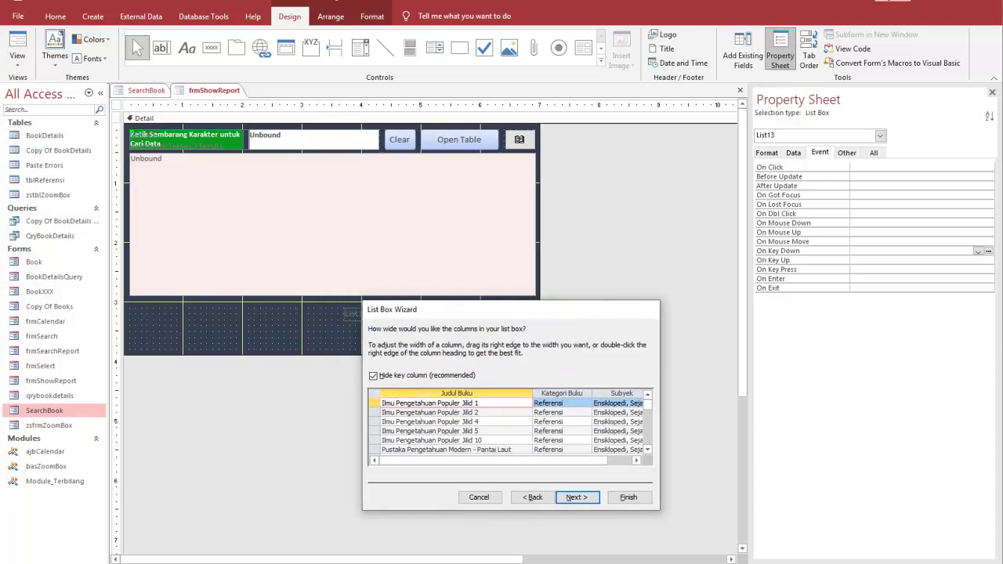
# Accept the column widths and finish the list box with the label BookTitle.
pyautogui.moveTo(230, 166); pyautogui.dragTo(251, 273)
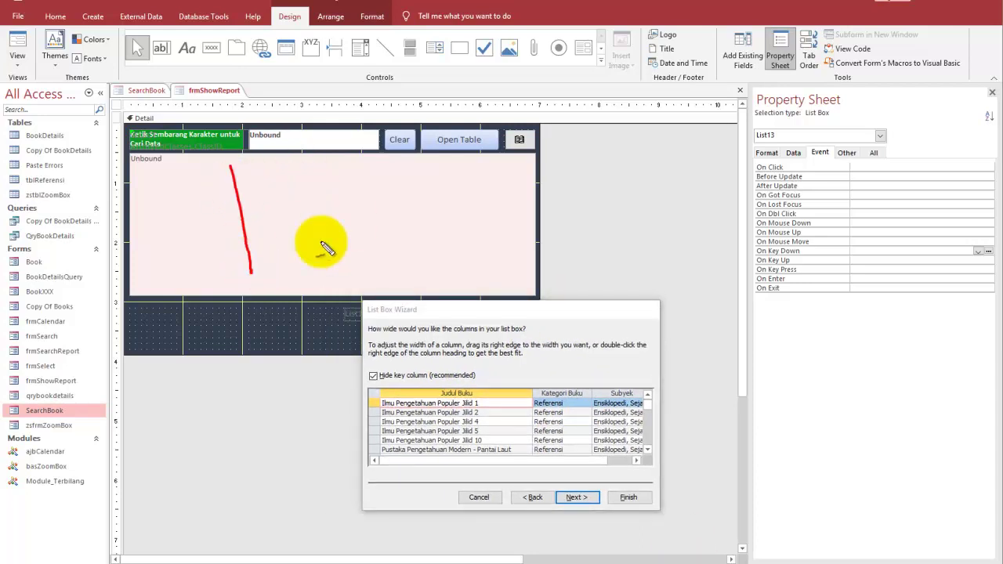
pyautogui.moveTo(367, 168); pyautogui.dragTo(380, 266)
pyautogui.moveTo(474, 376); pyautogui.dragTo(490, 390)
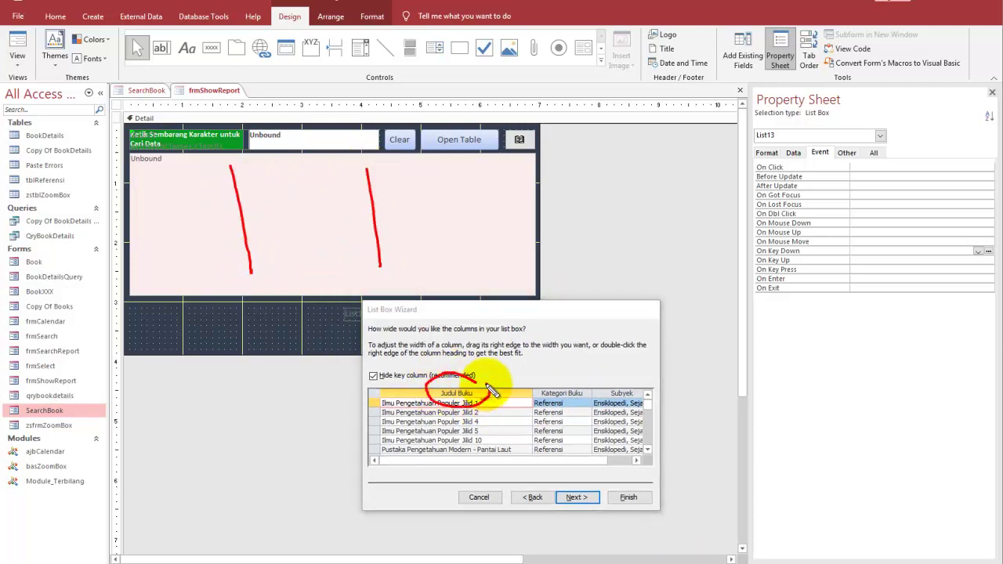
pyautogui.moveTo(558, 376); pyautogui.dragTo(627, 396)
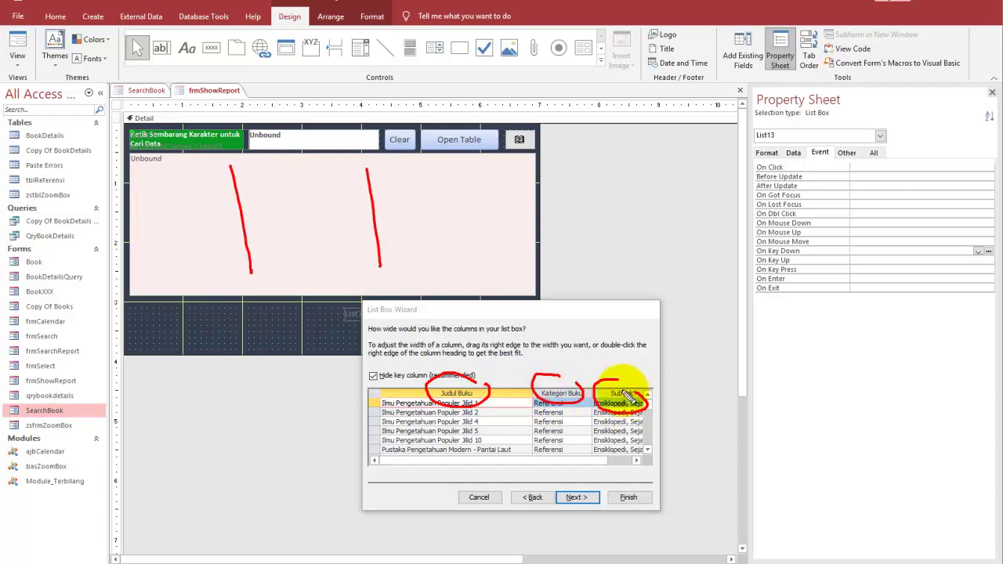
pyautogui.moveTo(199, 218); pyautogui.dragTo(210, 240)
pyautogui.moveTo(302, 216); pyautogui.dragTo(323, 240)
pyautogui.moveTo(402, 218); pyautogui.dragTo(416, 245)
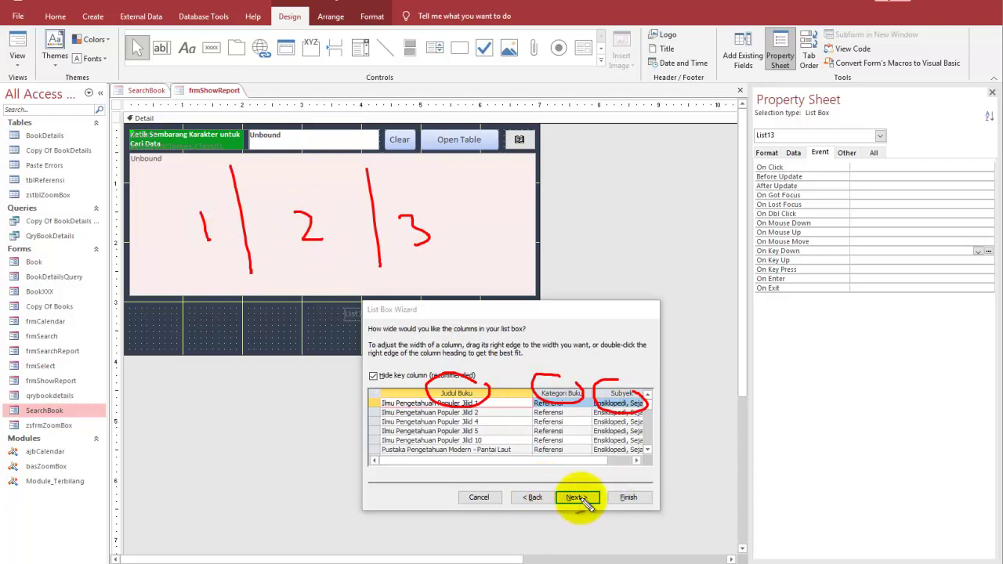
pyautogui.moveTo(579, 488); pyautogui.dragTo(594, 475)
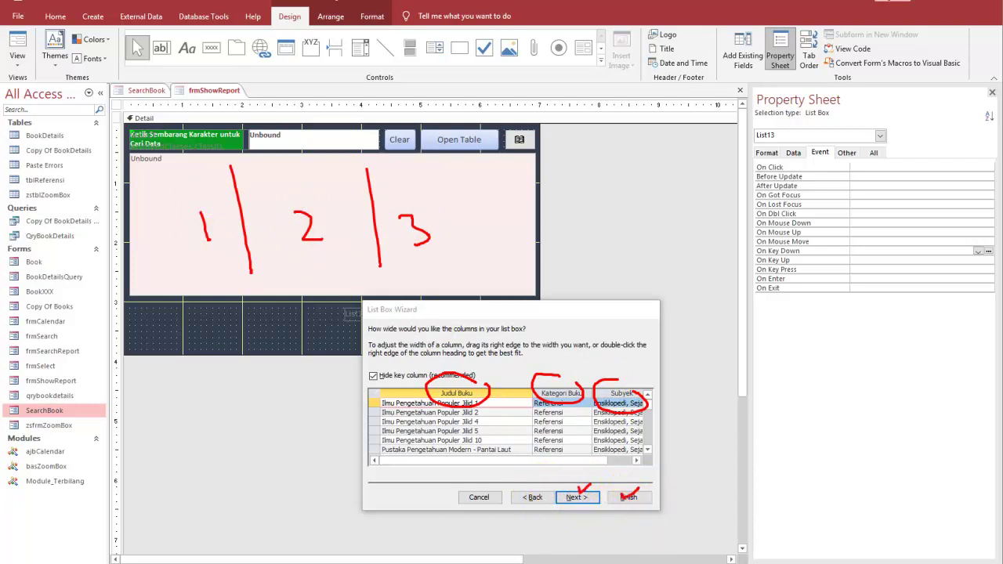
pyautogui.press('e')
pyautogui.click(577, 497)
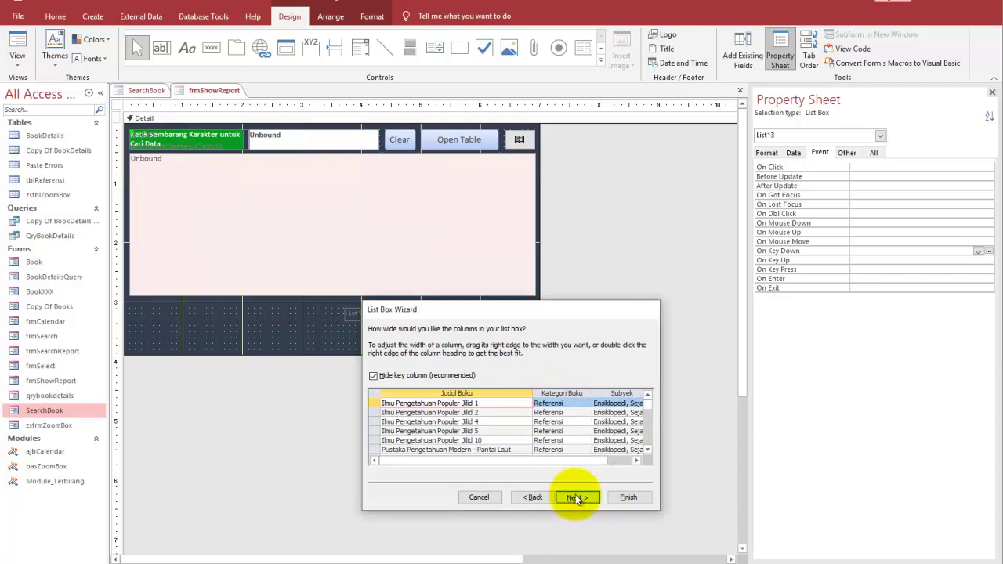
pyautogui.click(629, 499)
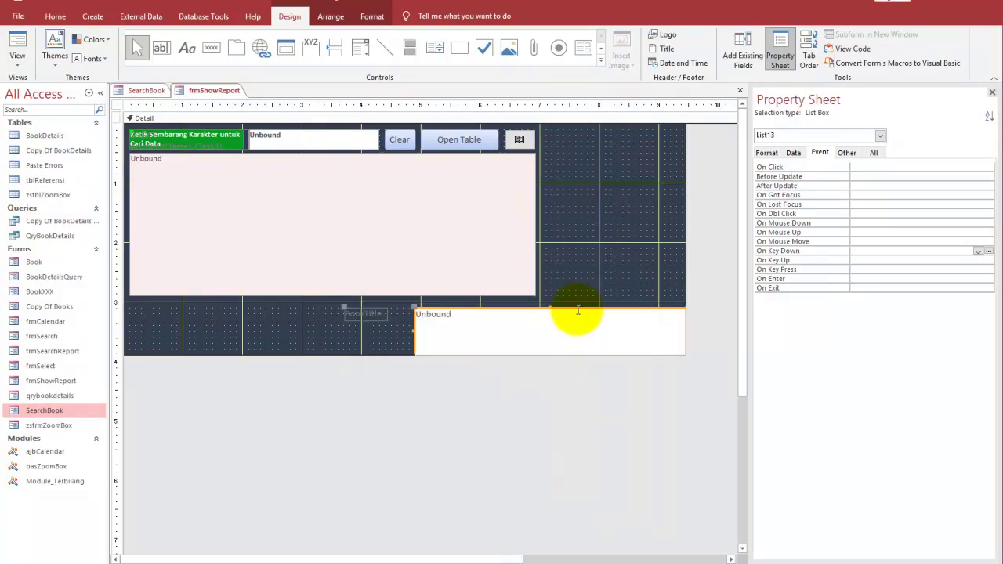
# Move the new list box to the left and preview the form with it.
pyautogui.moveTo(578, 308); pyautogui.dragTo(223, 308)
pyautogui.click(17, 46)
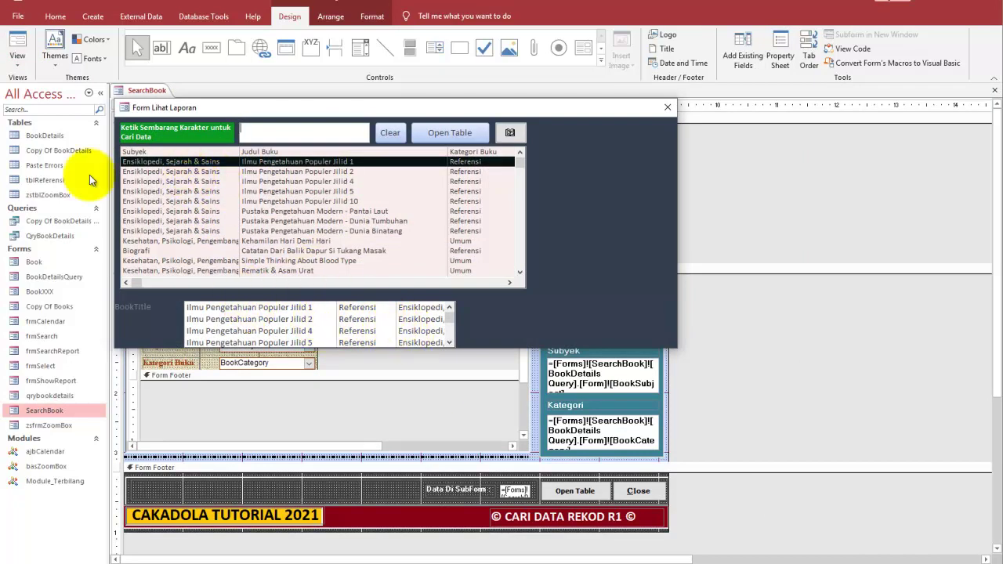
pyautogui.click(17, 63)
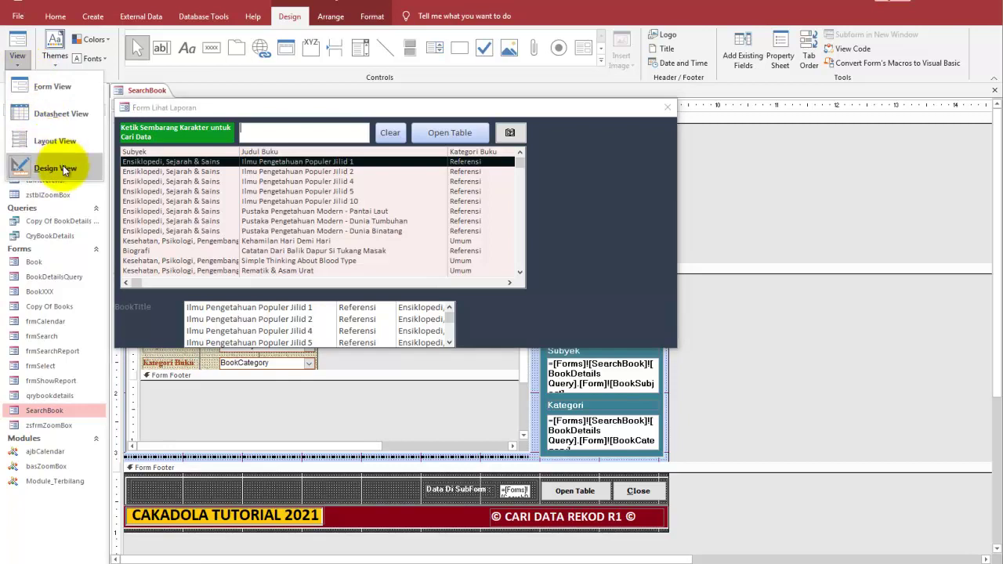
pyautogui.click(36, 168)
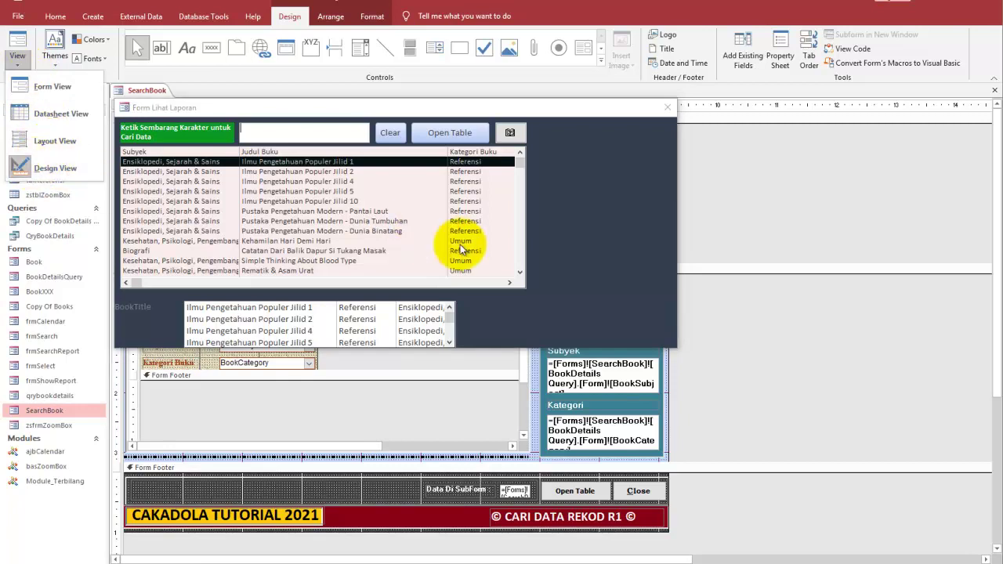
# Back in Design View, delete the extra list box and narrow the form to its remaining controls.
pyautogui.rightClick(568, 234)
pyautogui.click(600, 269)
pyautogui.click(441, 311)
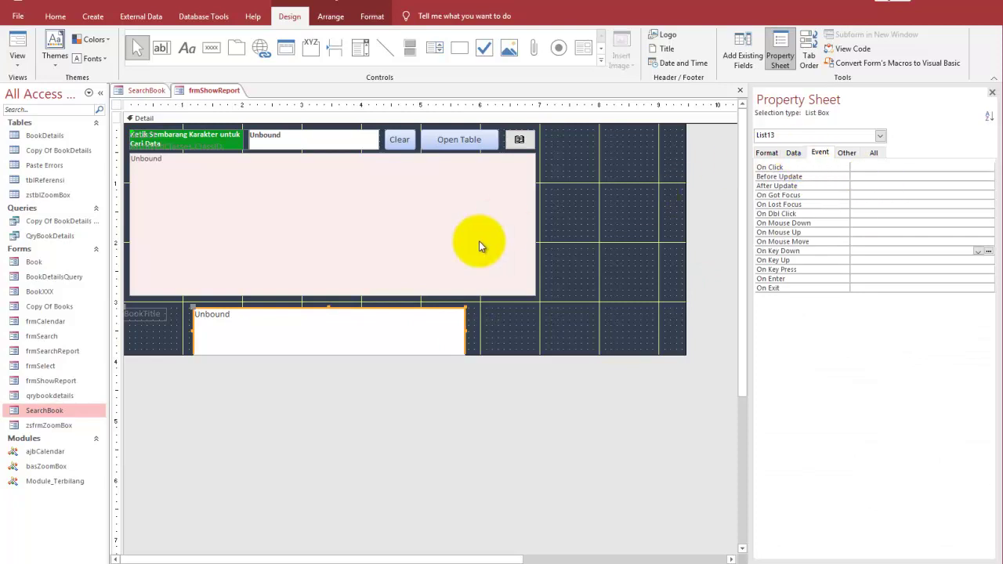
pyautogui.press('Delete')
pyautogui.moveTo(685, 217); pyautogui.dragTo(546, 212)
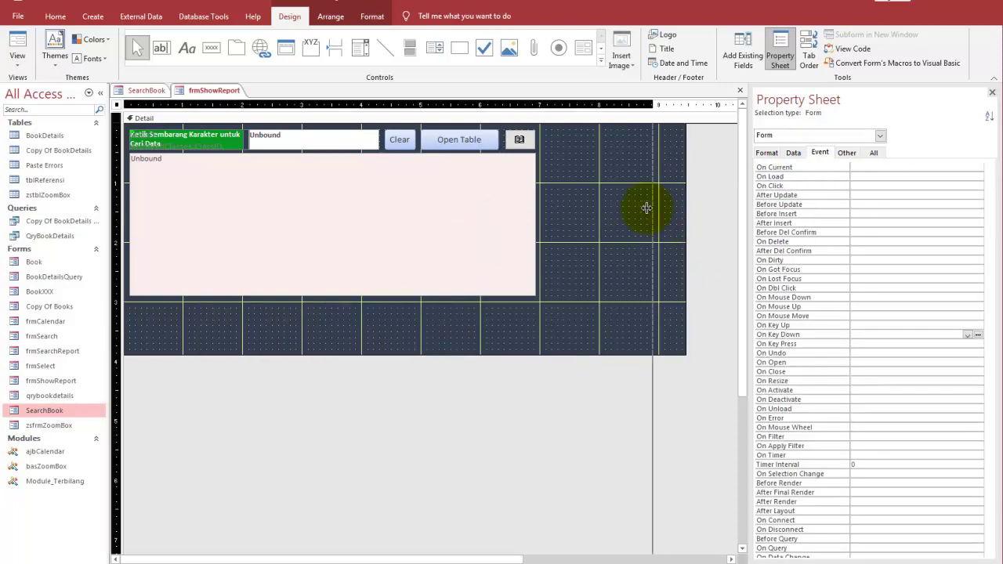
pyautogui.click(483, 345)
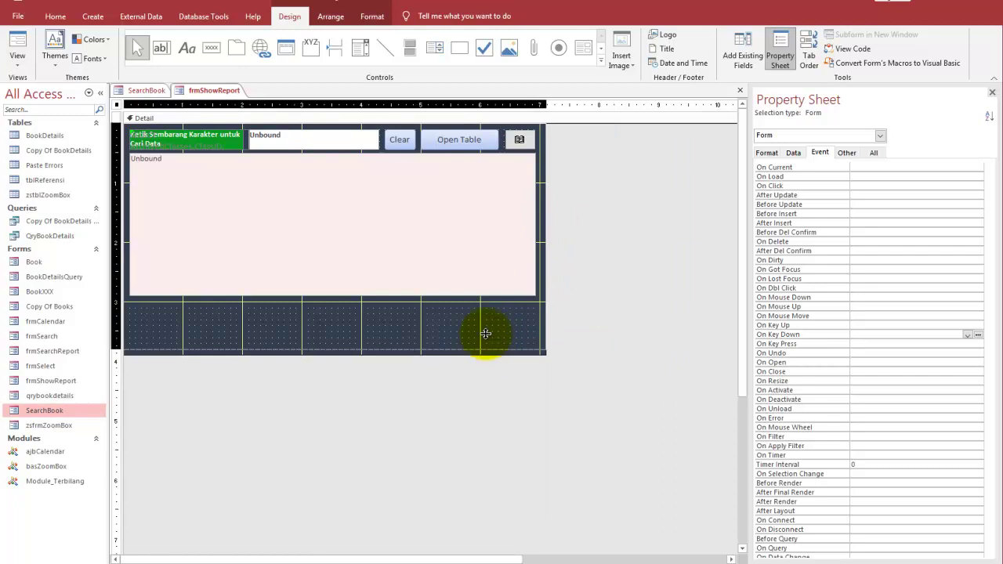
# Shorten the form to just below DaftarData and show its formatting properties in a wider panel.
pyautogui.moveTo(487, 303); pyautogui.dragTo(486, 301)
pyautogui.click(448, 246)
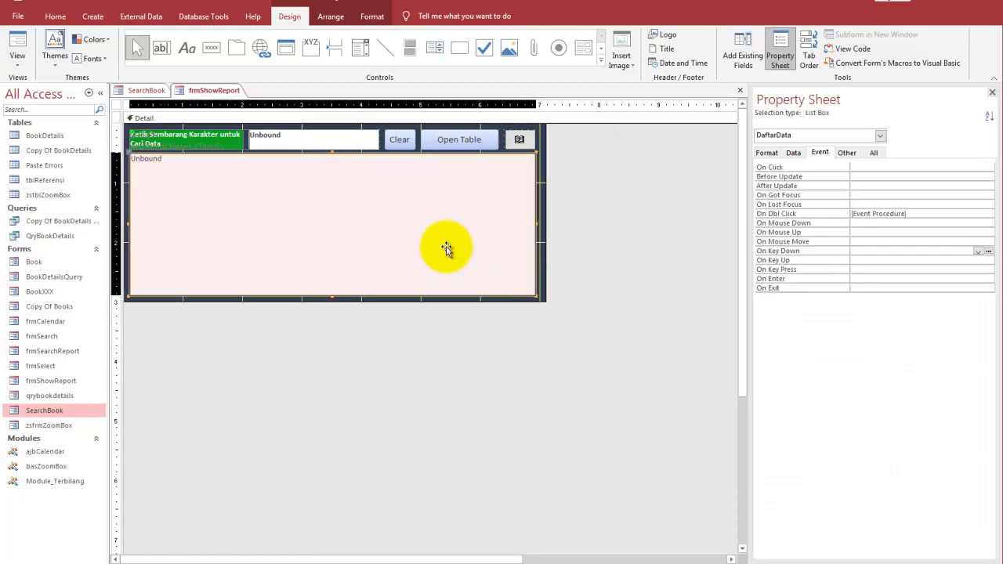
pyautogui.click(793, 153)
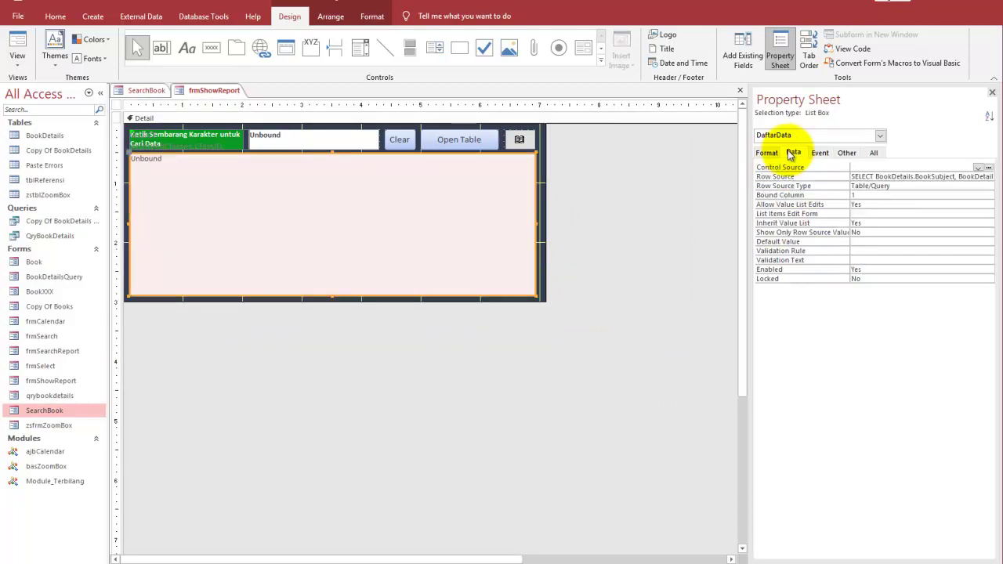
pyautogui.click(767, 153)
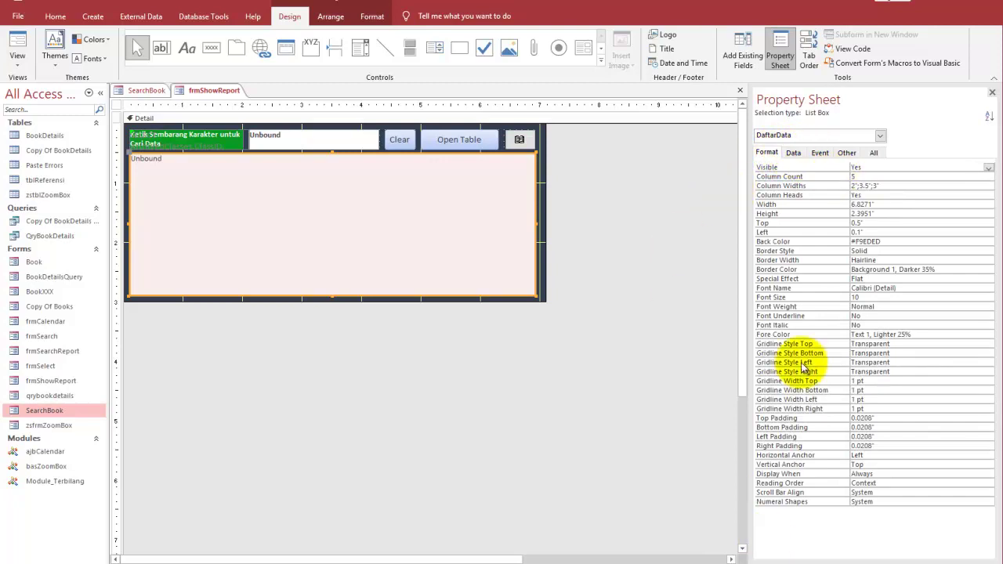
pyautogui.moveTo(746, 275); pyautogui.dragTo(624, 271)
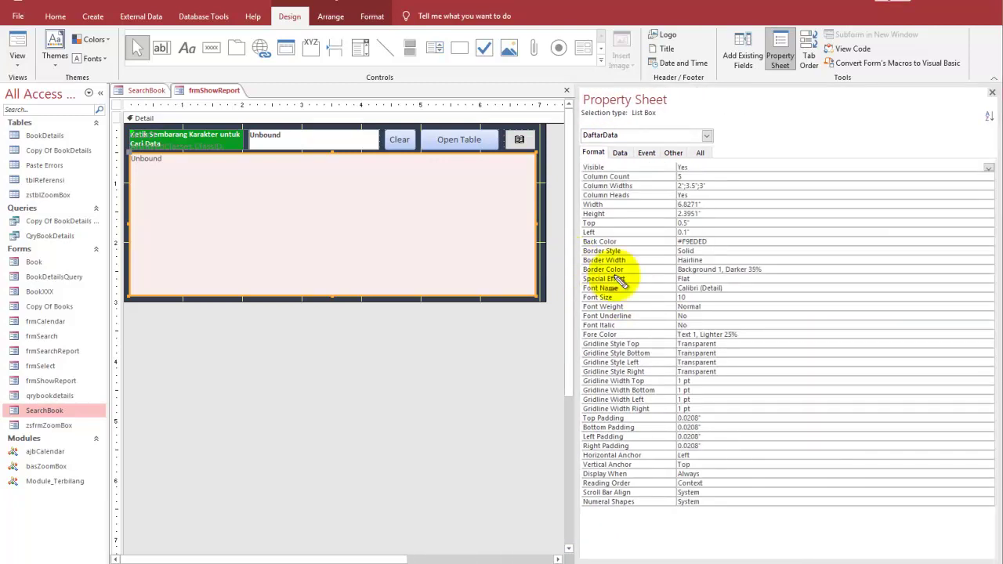
# Annotate the Column Count/Widths and the list's three columns, then select the Column Widths value.
pyautogui.moveTo(701, 168); pyautogui.dragTo(719, 182)
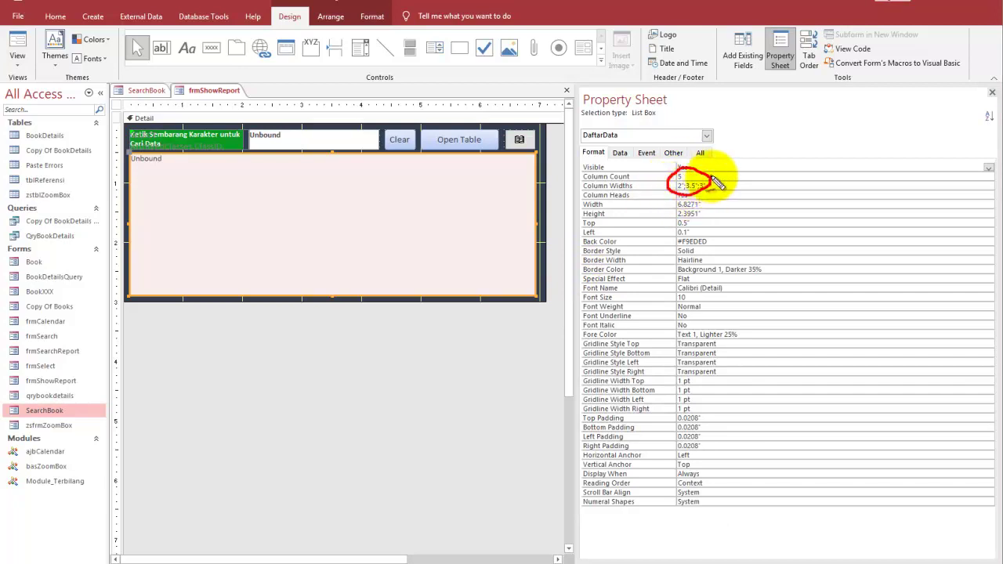
pyautogui.moveTo(243, 161); pyautogui.dragTo(275, 276)
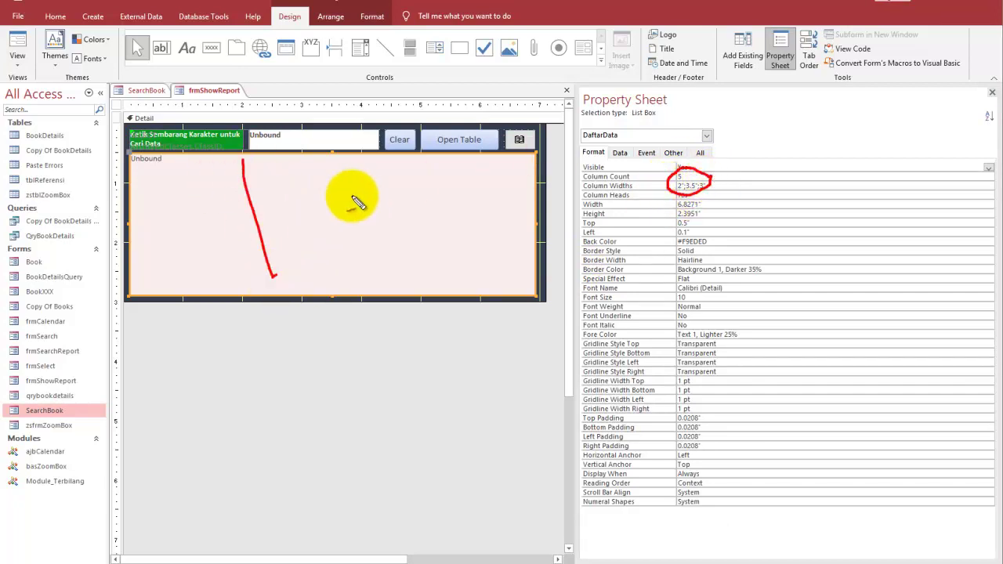
pyautogui.moveTo(380, 157); pyautogui.dragTo(401, 276)
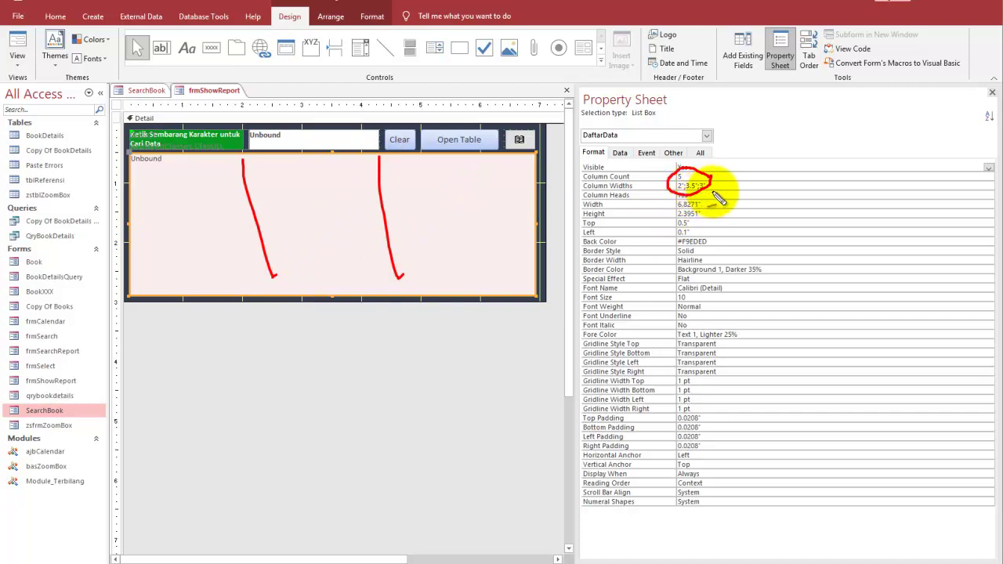
pyautogui.moveTo(201, 186); pyautogui.dragTo(214, 219)
pyautogui.moveTo(294, 200); pyautogui.dragTo(359, 231)
pyautogui.moveTo(424, 212); pyautogui.dragTo(445, 256)
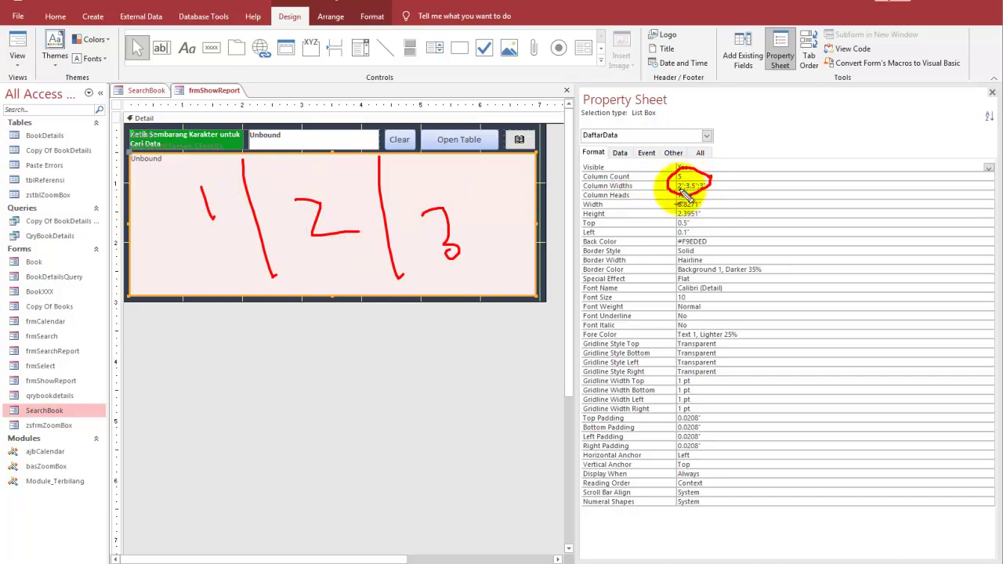
pyautogui.press('Escape')
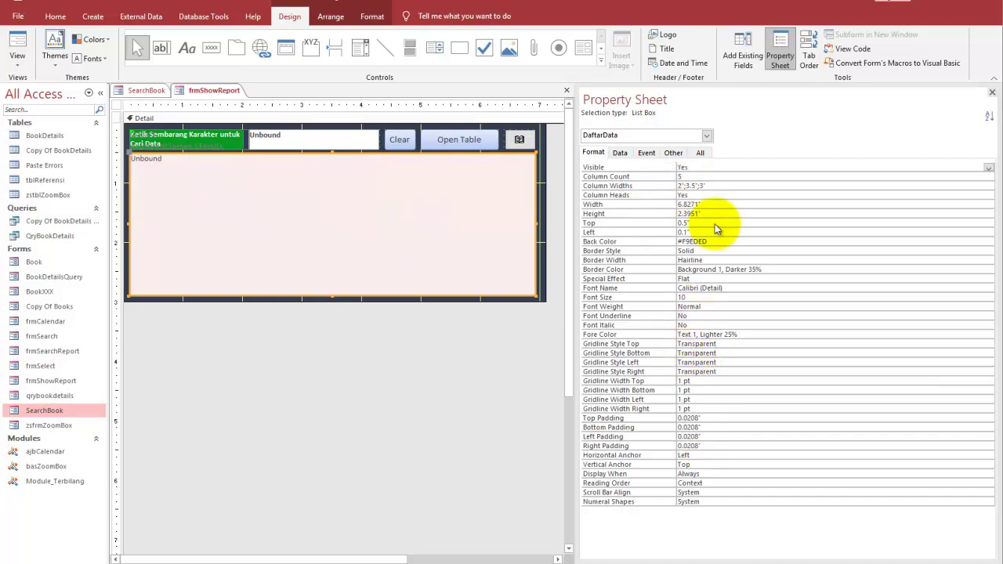
pyautogui.moveTo(722, 185); pyautogui.dragTo(656, 174)
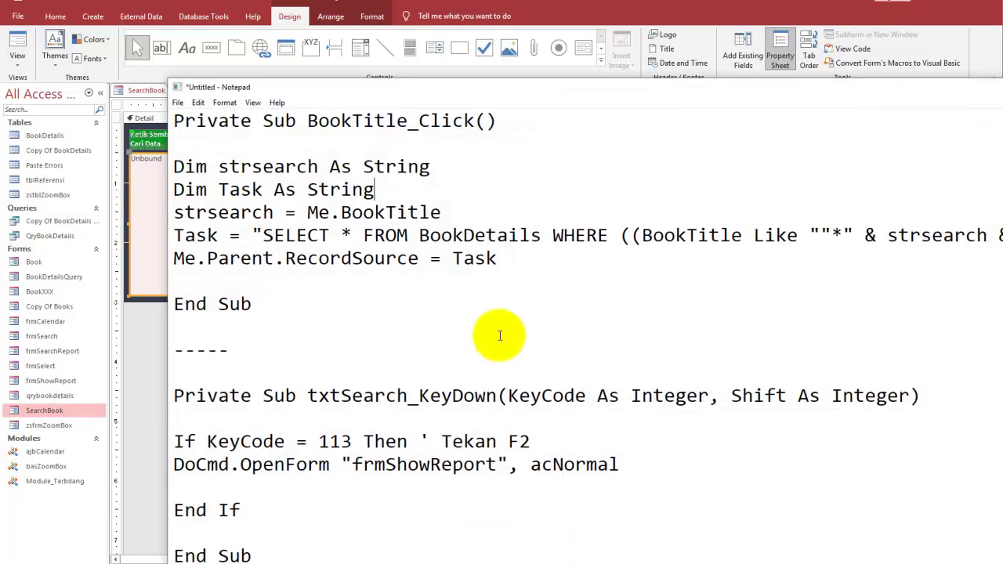
# Append the line column width = 2";3.5";3" to the Notepad notes, then minimize Notepad.
pyautogui.scroll(-1, 497, 332)
pyautogui.click(269, 546)
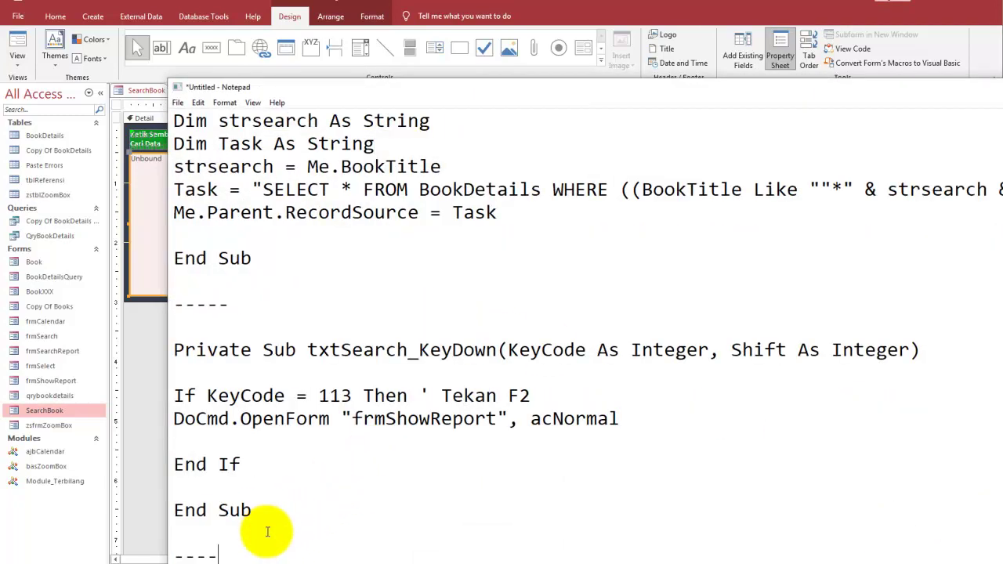
pyautogui.press('Return')
pyautogui.press('Return')
pyautogui.write('2";3.5";3"')
pyautogui.press('Return')
pyautogui.press('Return')
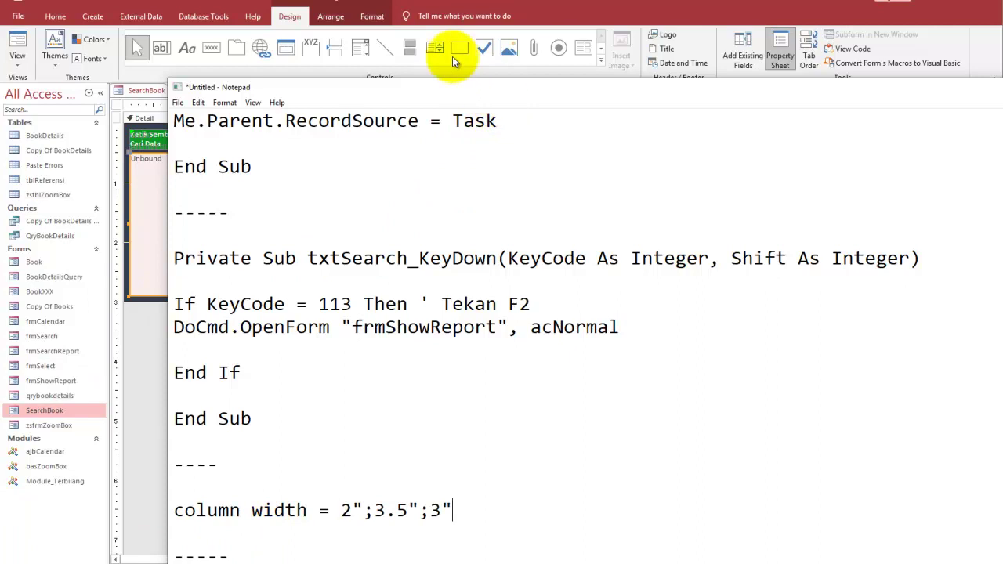
pyautogui.scroll(2, 494, 517)
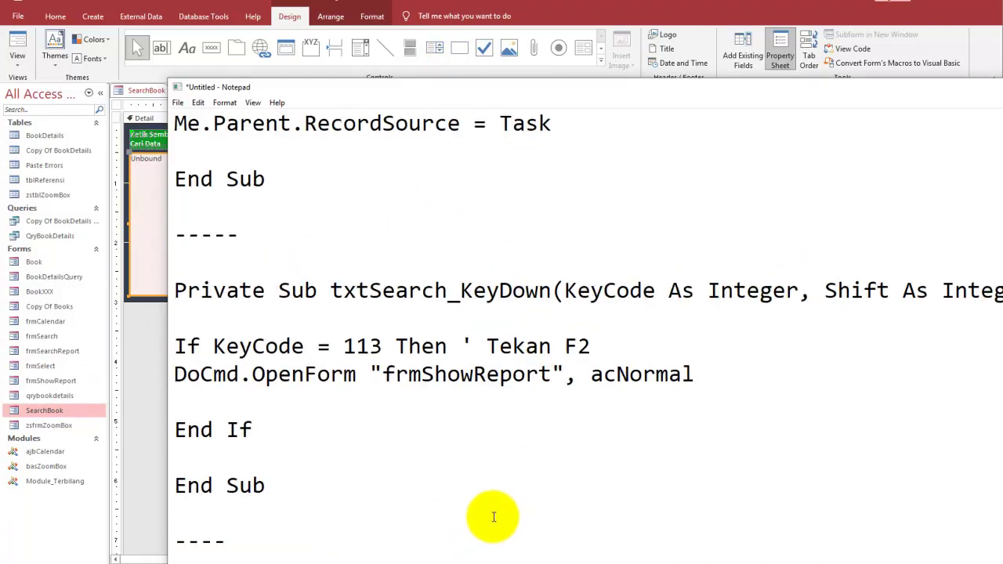
pyautogui.scroll(-1, 494, 517)
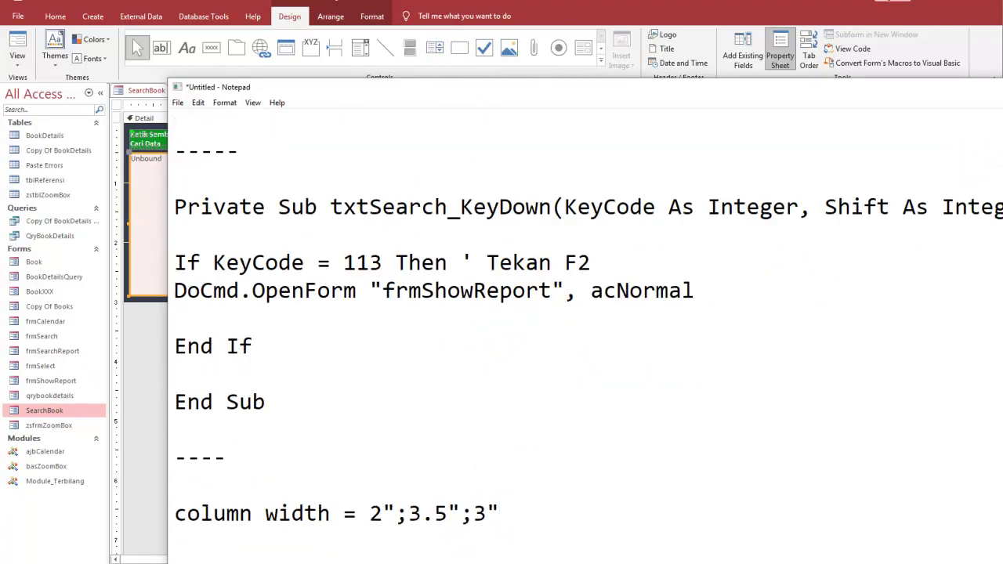
pyautogui.click(995, 87)
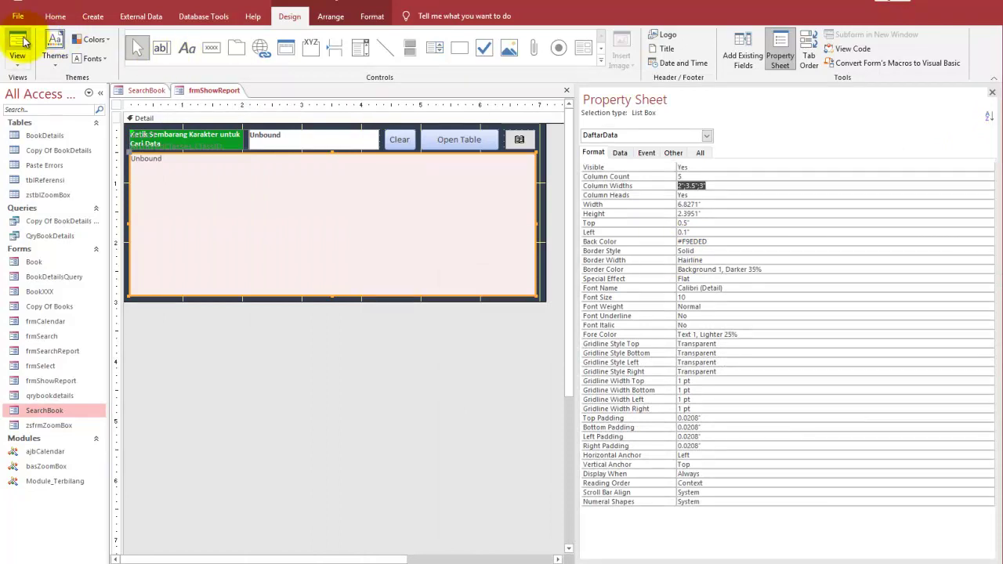
# Confirm DaftarData's Column Widths of 2";3.5";3".
pyautogui.click(348, 179)
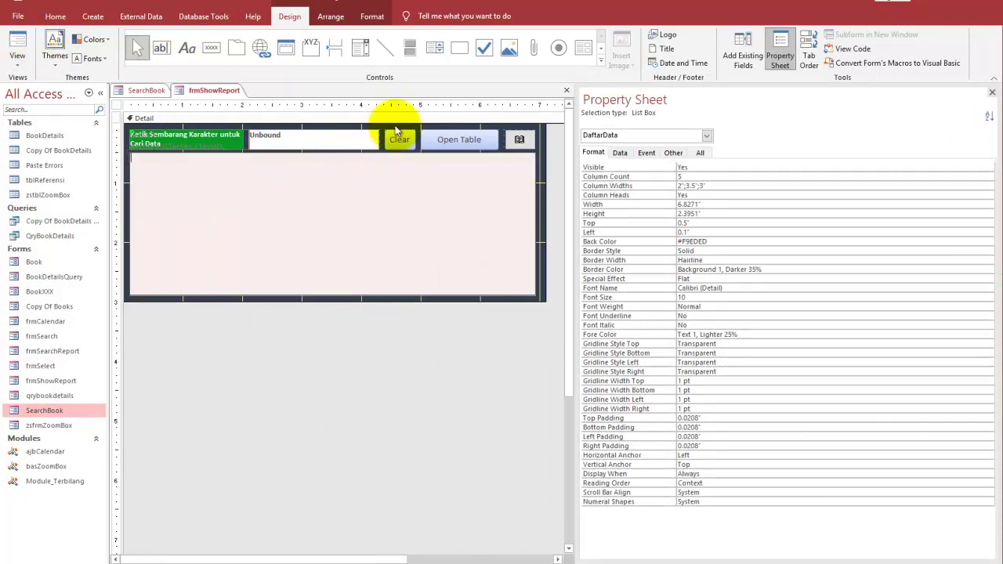
pyautogui.click(390, 119)
pyautogui.click(384, 178)
# Show CariData's event properties, highlighting On Key Up set to [Event Procedure].
pyautogui.click(347, 144)
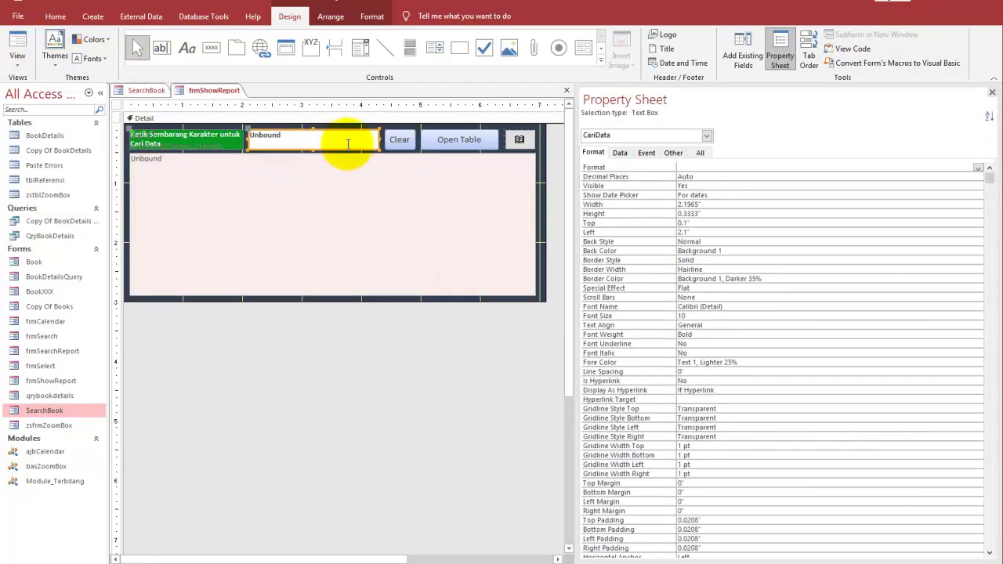
pyautogui.click(644, 153)
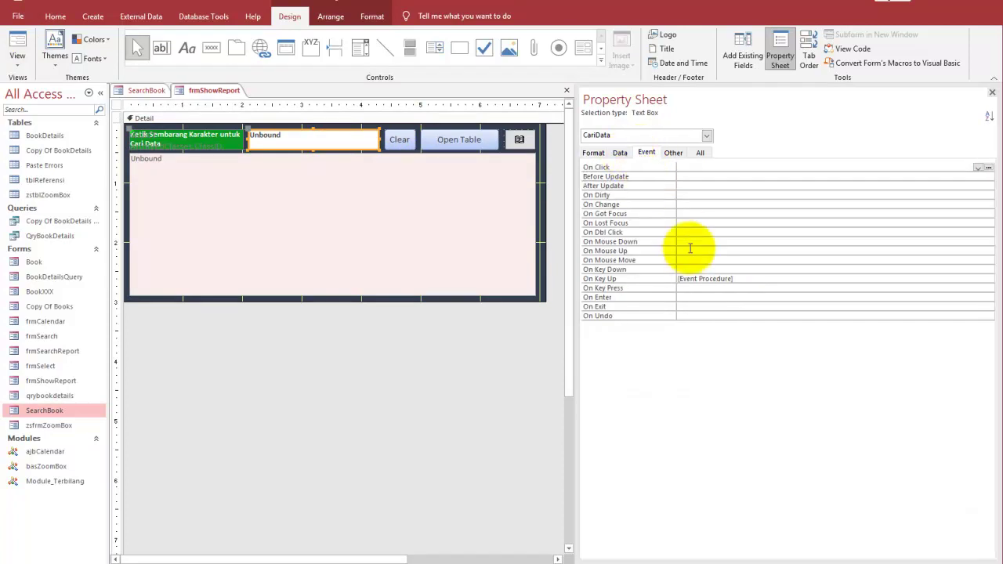
pyautogui.click(711, 280)
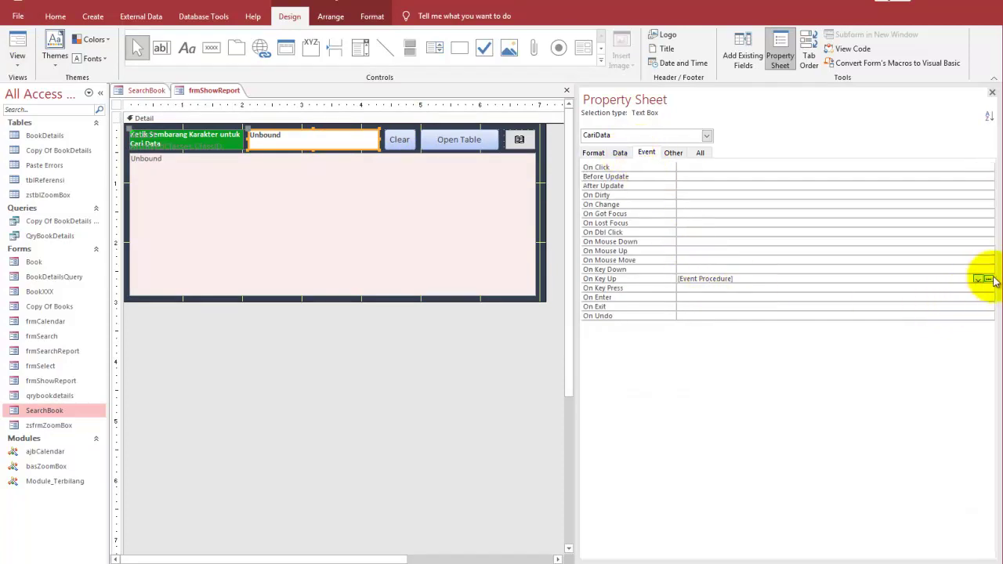
pyautogui.moveTo(349, 141)
pyautogui.mouseDown()
pyautogui.moveTo(634, 265)
pyautogui.moveTo(741, 267)
pyautogui.moveTo(694, 257)
pyautogui.mouseUp()
pyautogui.moveTo(315, 128); pyautogui.dragTo(353, 125)
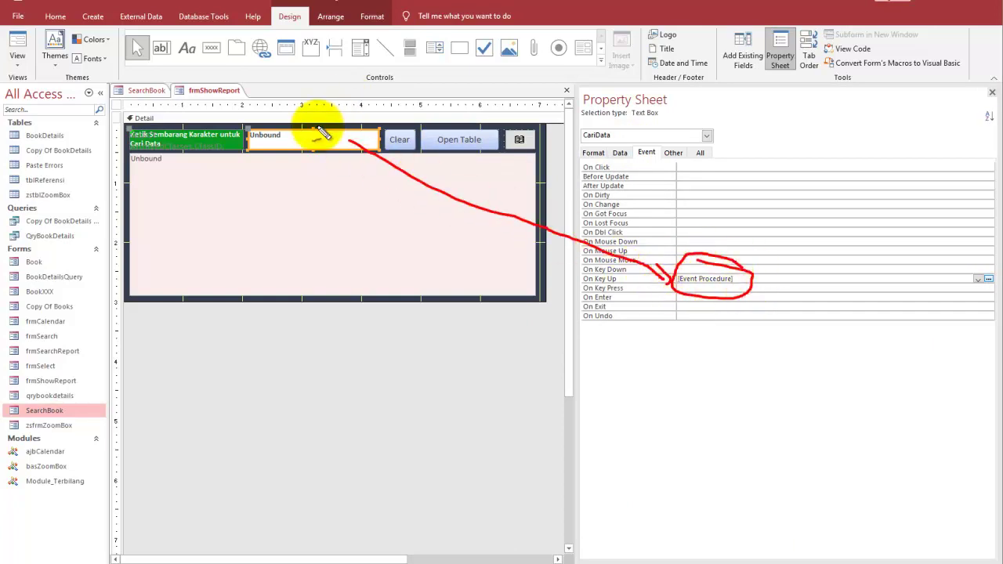
pyautogui.press('Escape')
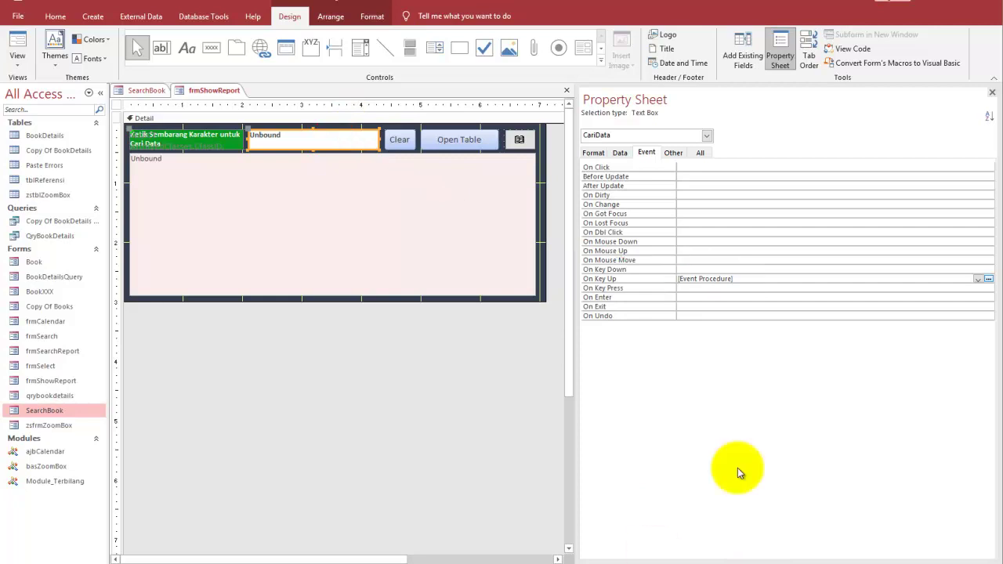
# Open the On Key Up event code.
pyautogui.click(989, 279)
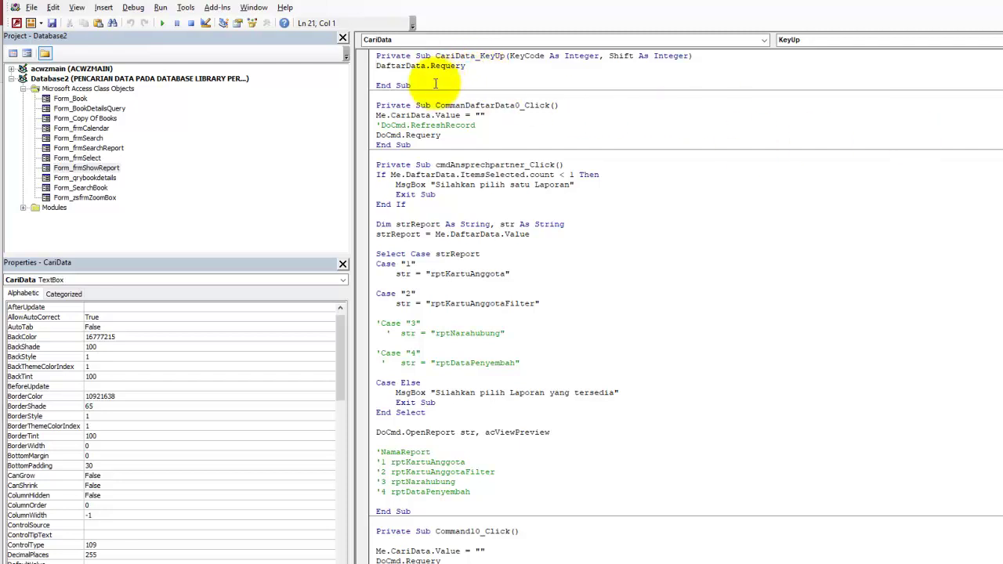
# Copy the CariData_KeyUp procedure with DaftarData.Requery and switch back to Access.
pyautogui.moveTo(436, 84); pyautogui.dragTo(365, 41)
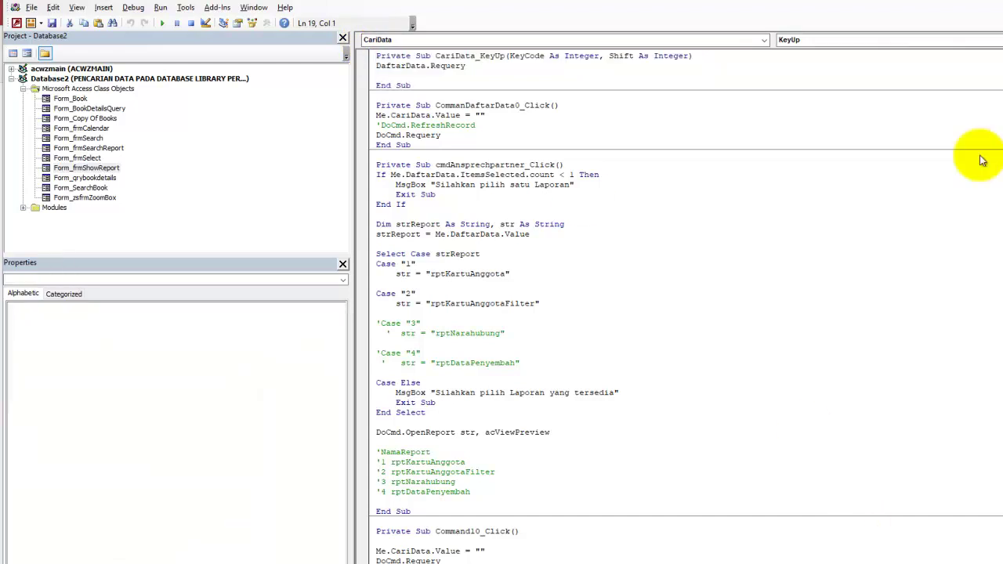
pyautogui.hotkey('alt', 'F11')
# Paste the CariData_KeyUp procedure into the Notepad notes, separated by a blank line.
pyautogui.hotkey('alt', 'Tab')
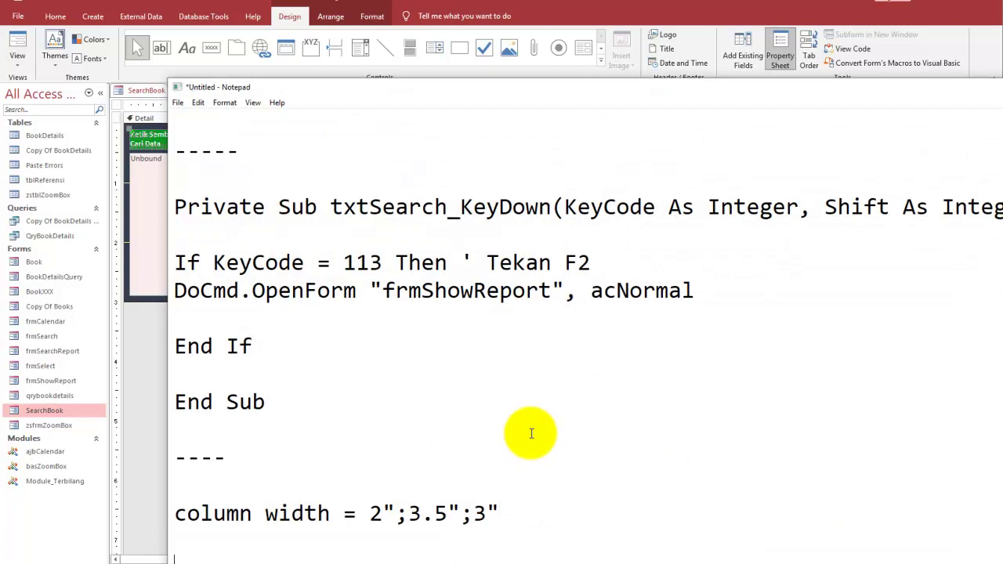
pyautogui.press('Return')
pyautogui.press('Return')
pyautogui.hotkey('ctrl', 'v')
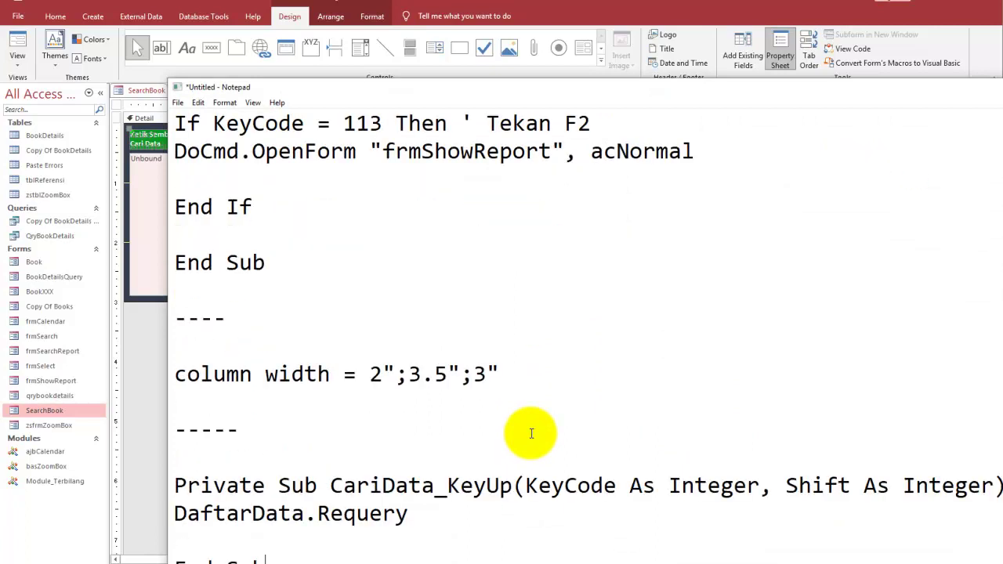
pyautogui.press('Return')
pyautogui.press('Return')
pyautogui.press('Return')
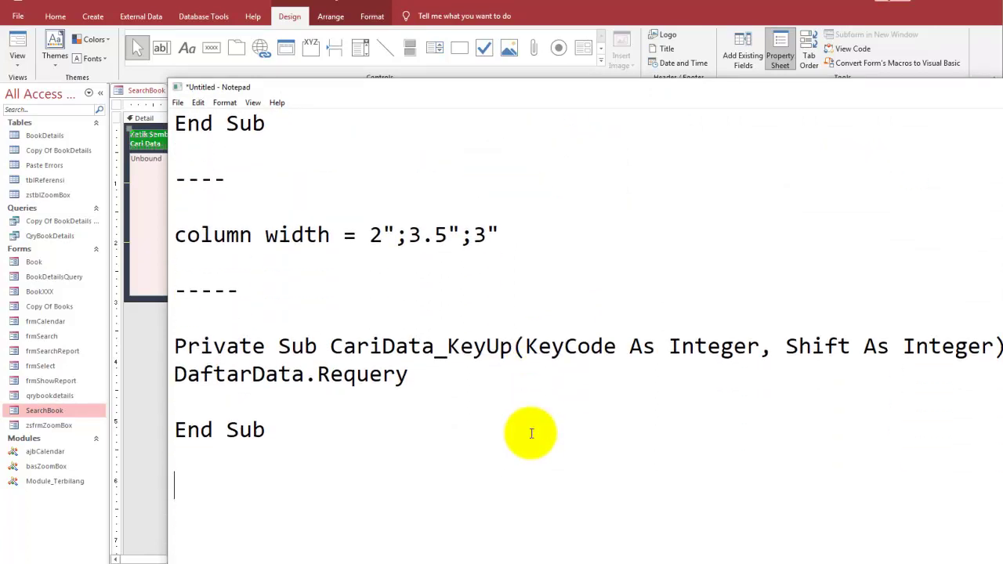
pyautogui.press('Down')
pyautogui.press('Return')
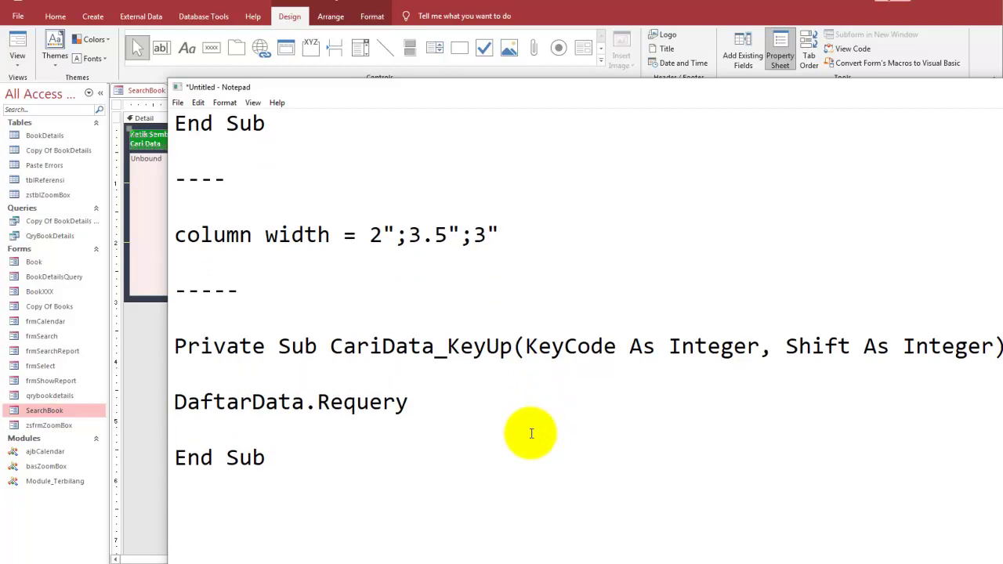
# Ink-link the form's list and search box to DaftarData, column widths and Requery in the notes.
pyautogui.moveTo(439, 88); pyautogui.dragTo(618, 112)
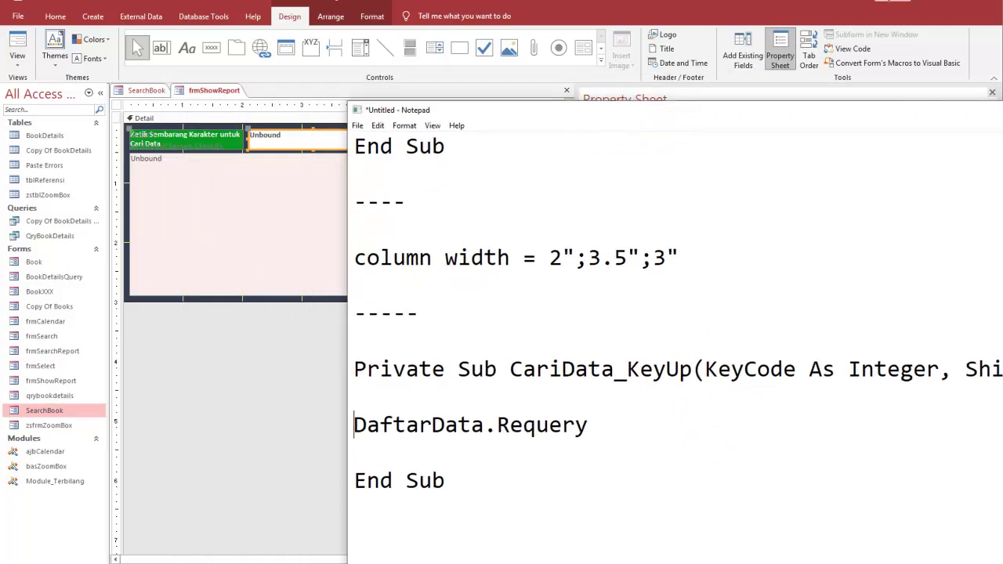
pyautogui.moveTo(174, 189); pyautogui.dragTo(202, 186)
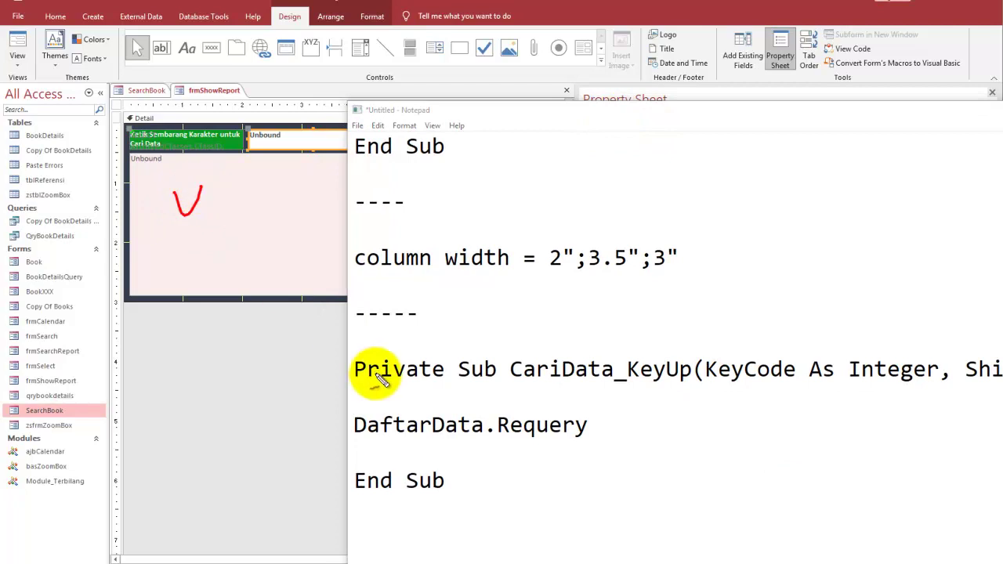
pyautogui.moveTo(482, 404); pyautogui.dragTo(368, 395)
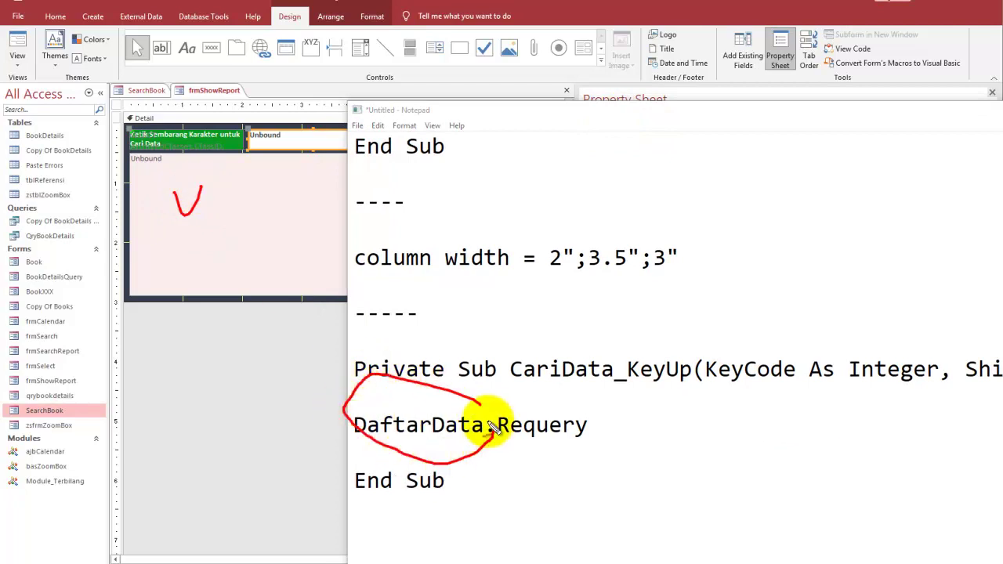
pyautogui.moveTo(262, 274); pyautogui.dragTo(316, 363)
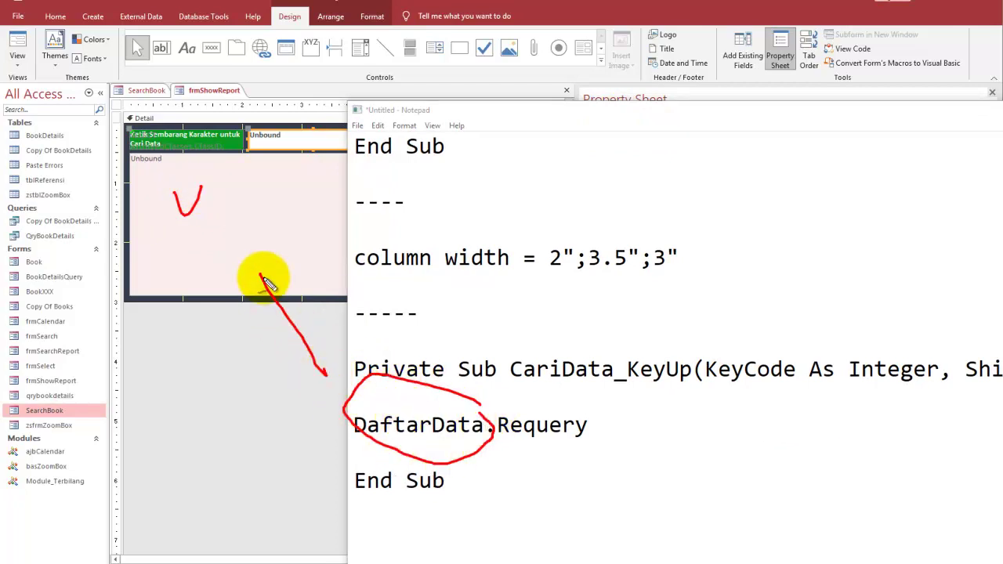
pyautogui.moveTo(259, 276); pyautogui.dragTo(288, 287)
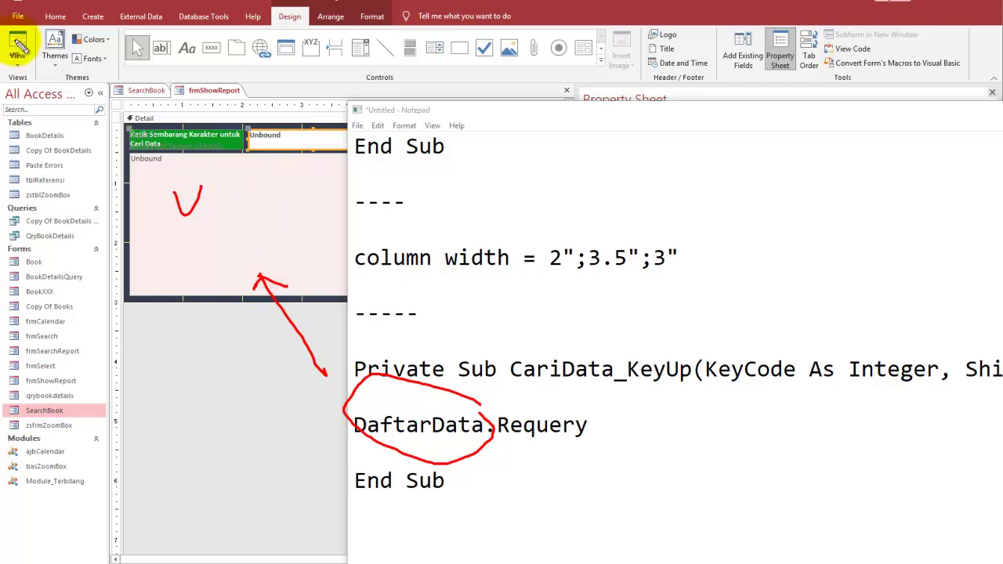
pyautogui.moveTo(554, 224)
pyautogui.mouseDown()
pyautogui.moveTo(568, 251)
pyautogui.moveTo(685, 232)
pyautogui.mouseUp()
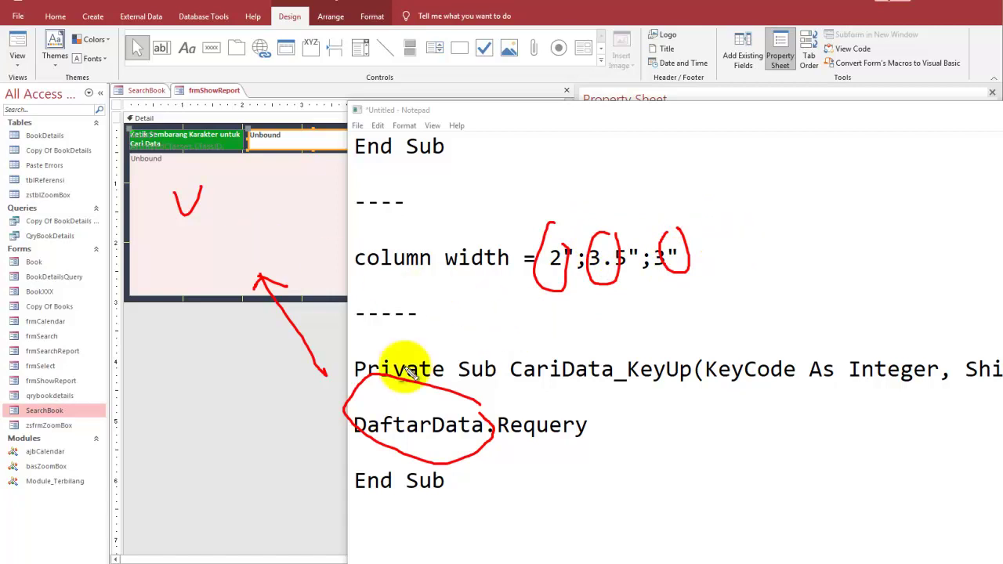
pyautogui.moveTo(505, 444)
pyautogui.mouseDown()
pyautogui.moveTo(606, 459)
pyautogui.moveTo(561, 464)
pyautogui.mouseUp()
pyautogui.moveTo(289, 143); pyautogui.dragTo(288, 177)
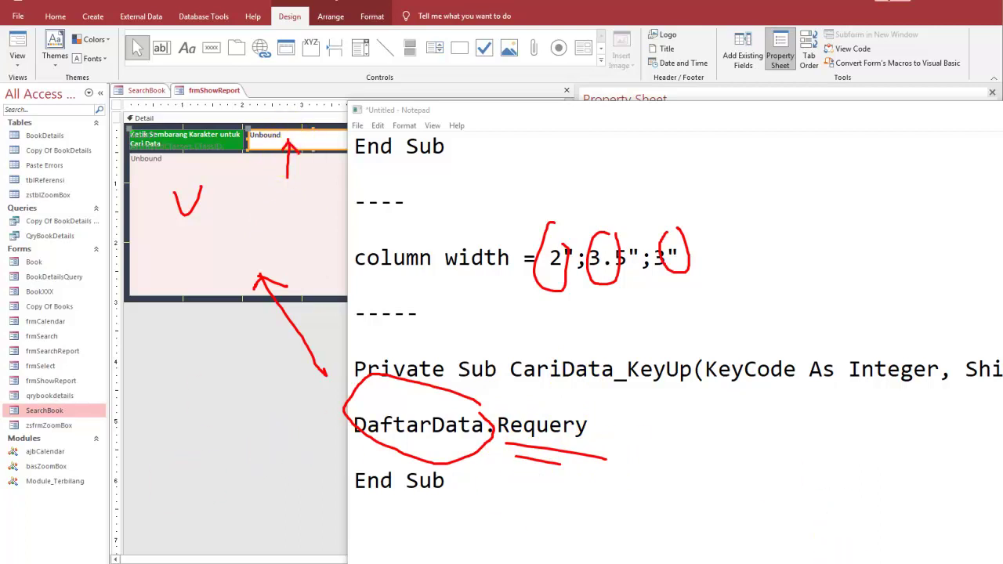
pyautogui.press('Escape')
pyautogui.moveTo(439, 110); pyautogui.dragTo(348, 129)
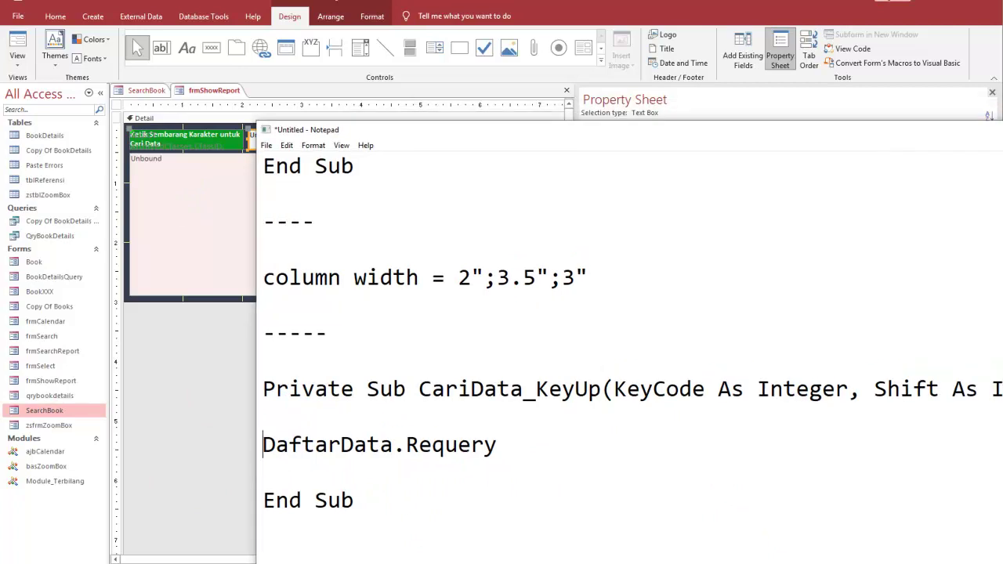
pyautogui.hotkey('alt', 'Tab')
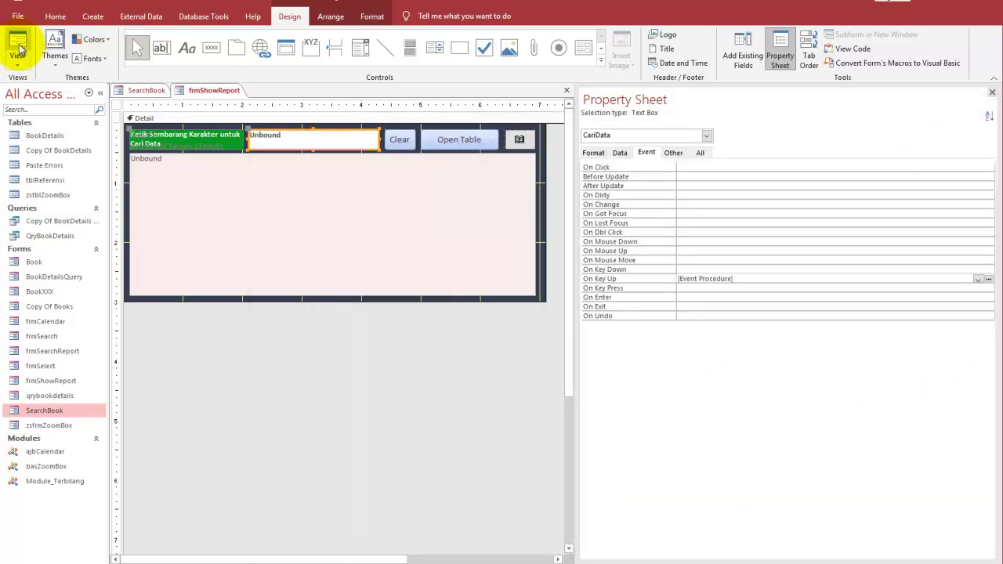
# Open DaftarData's Row Source query and widen the grid to show its full Like criteria.
pyautogui.click(176, 180)
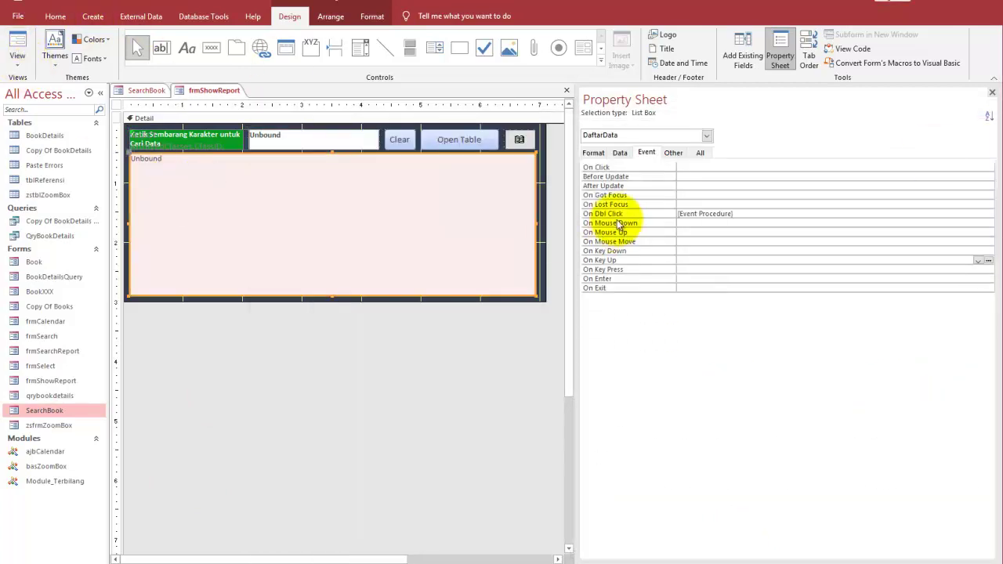
pyautogui.click(620, 153)
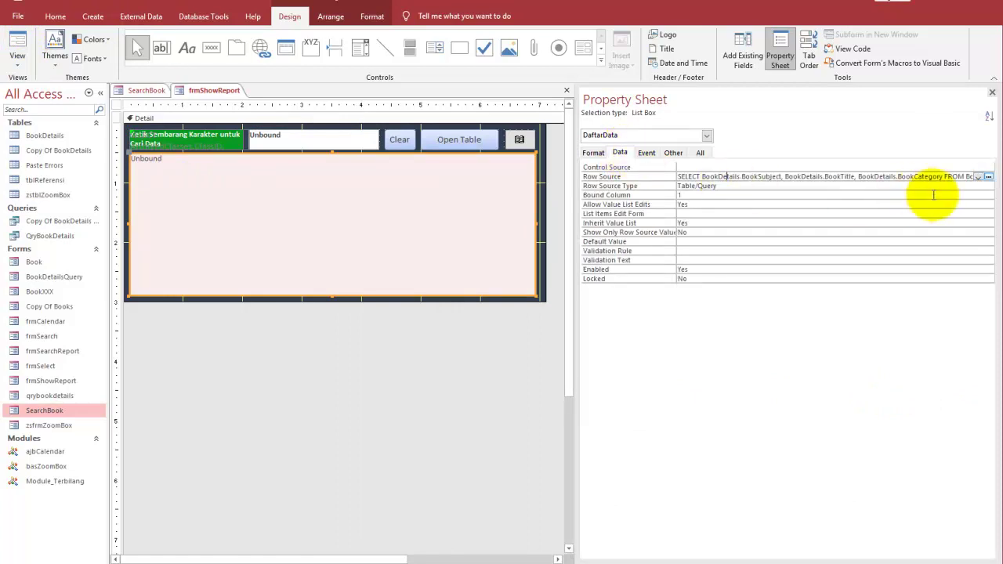
pyautogui.click(989, 176)
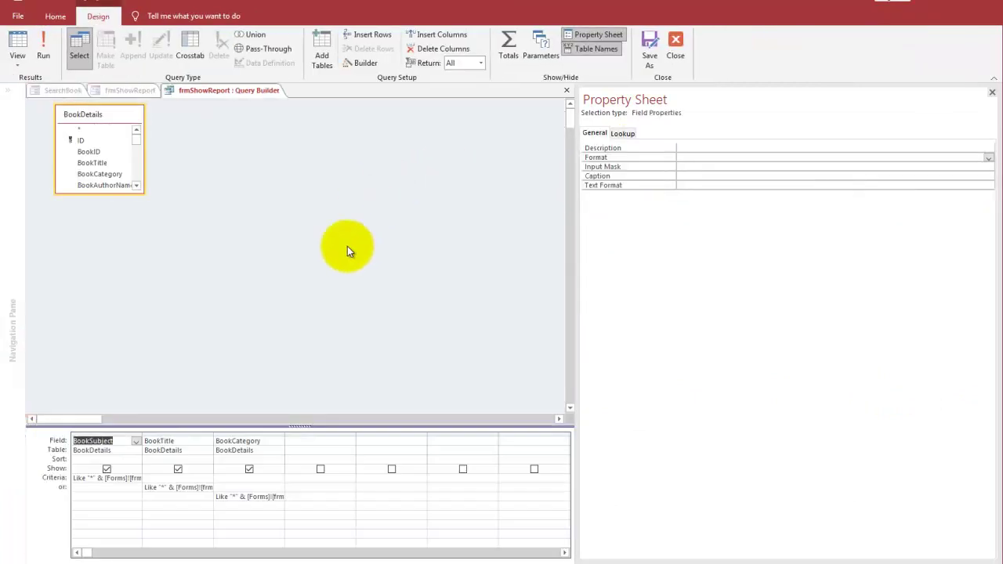
pyautogui.doubleClick(143, 435)
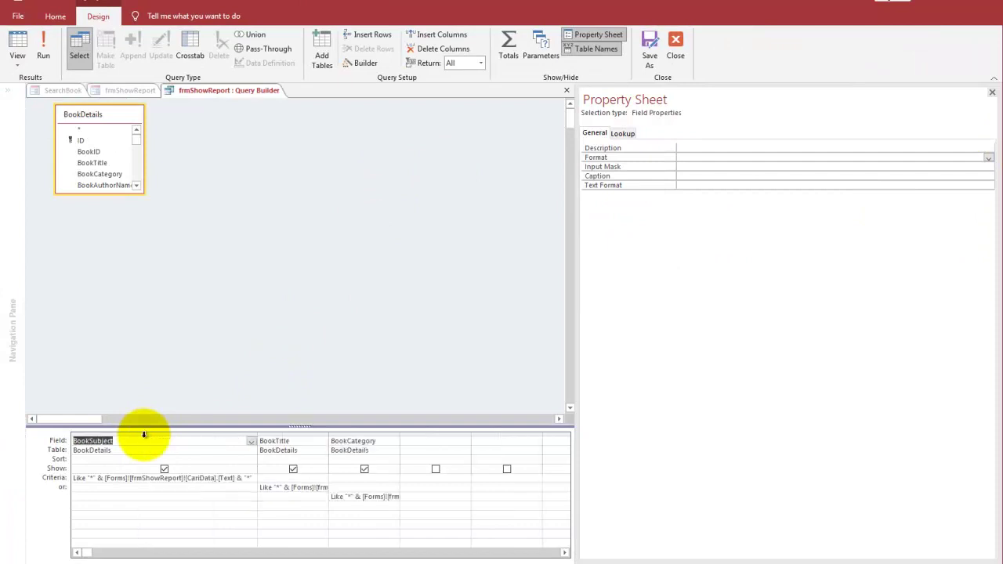
pyautogui.doubleClick(327, 435)
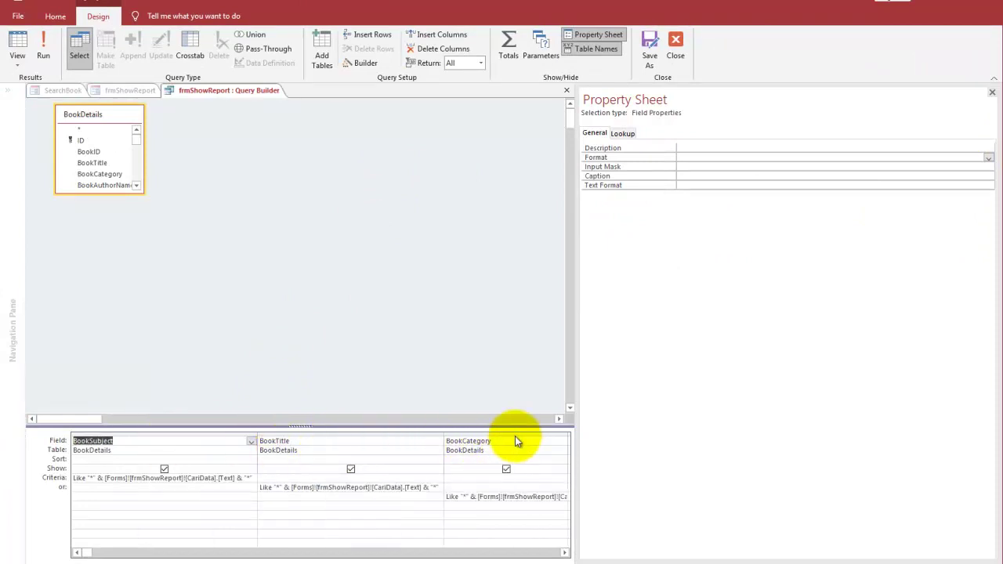
pyautogui.moveTo(337, 427); pyautogui.dragTo(380, 263)
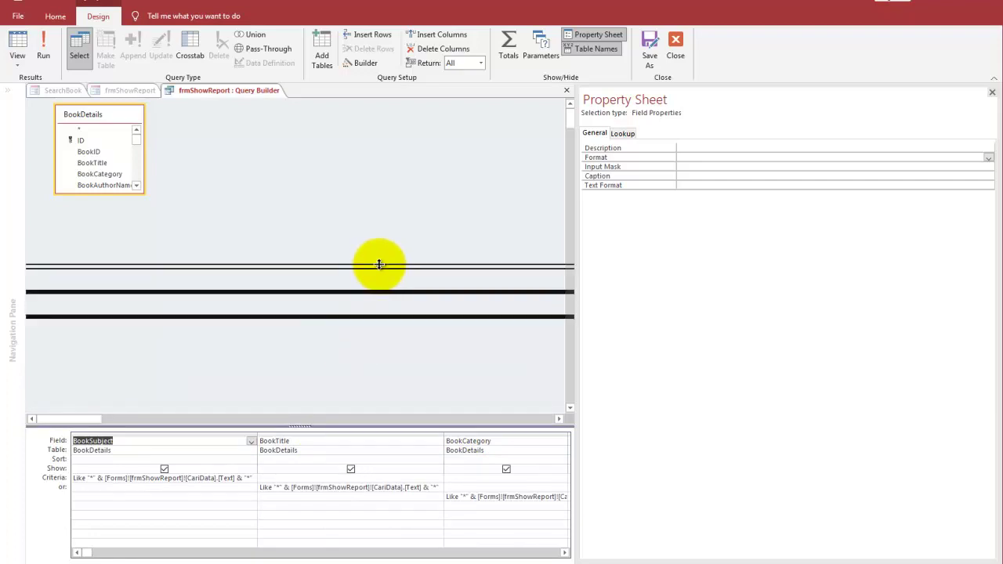
pyautogui.moveTo(584, 306); pyautogui.dragTo(774, 309)
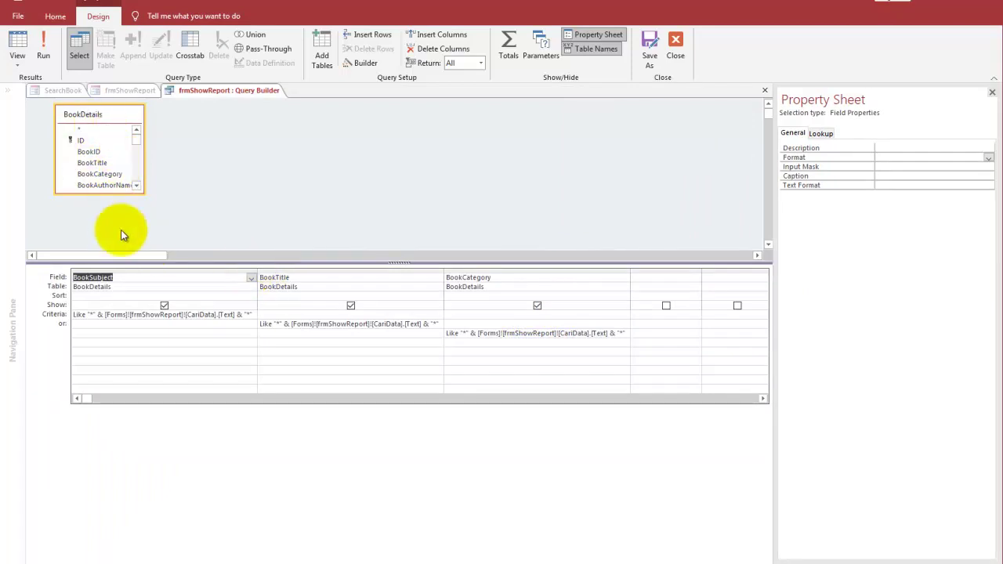
pyautogui.moveTo(125, 261); pyautogui.dragTo(126, 275)
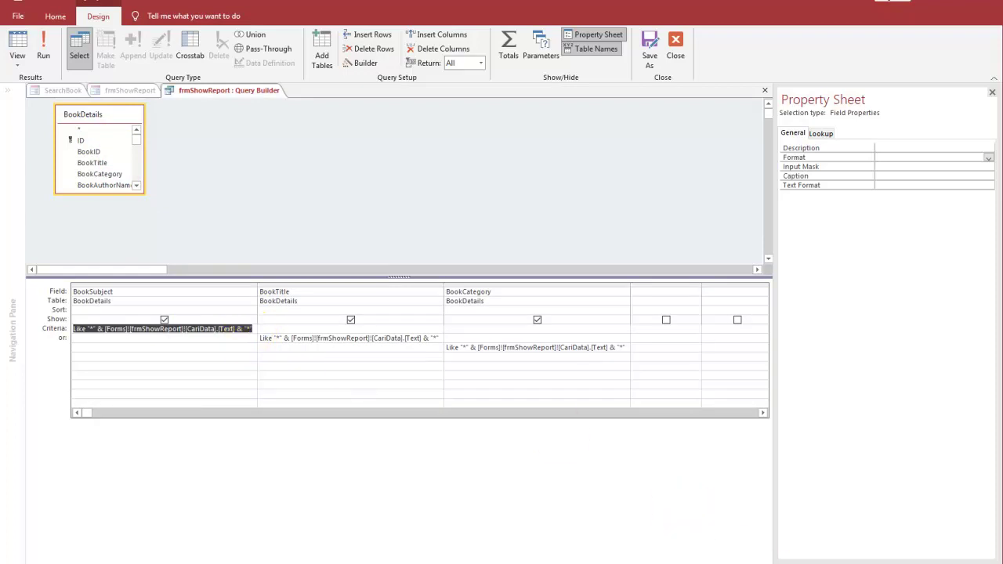
pyautogui.hotkey('alt', 'Tab')
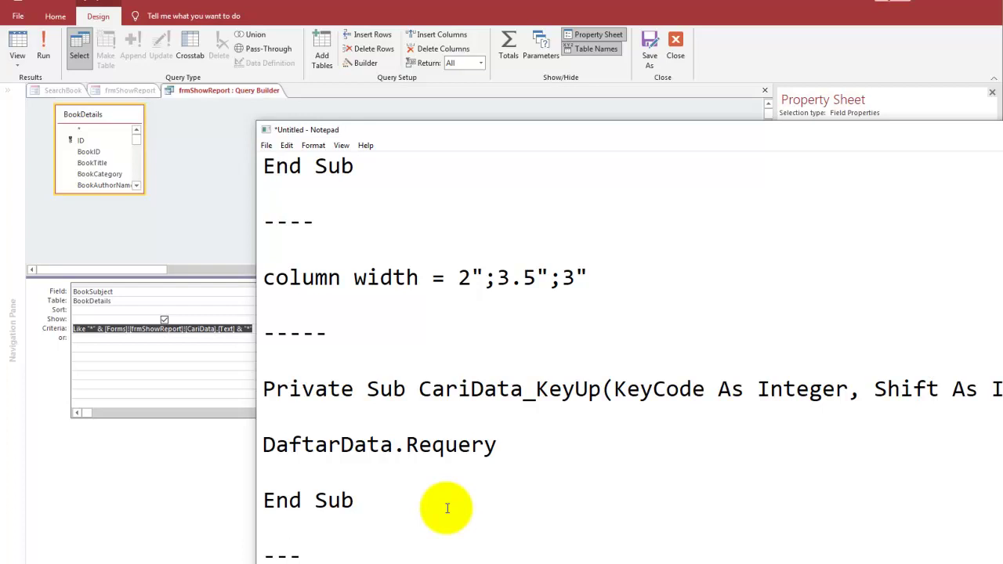
# Scroll the notes and move Notepad aside to reveal the query grid.
pyautogui.scroll(-1, 569, 328)
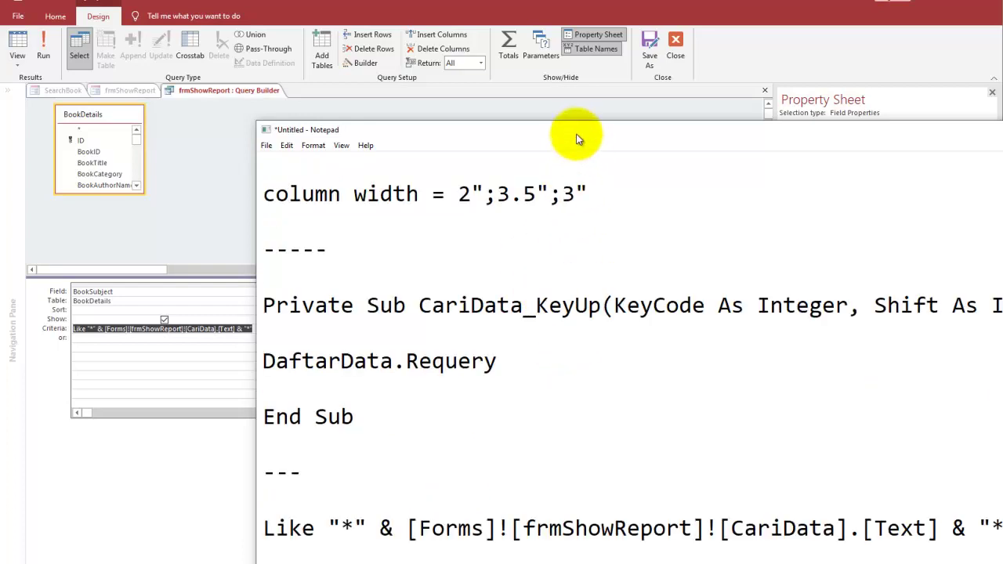
pyautogui.moveTo(578, 132); pyautogui.dragTo(524, 10)
pyautogui.scroll(-1, 596, 227)
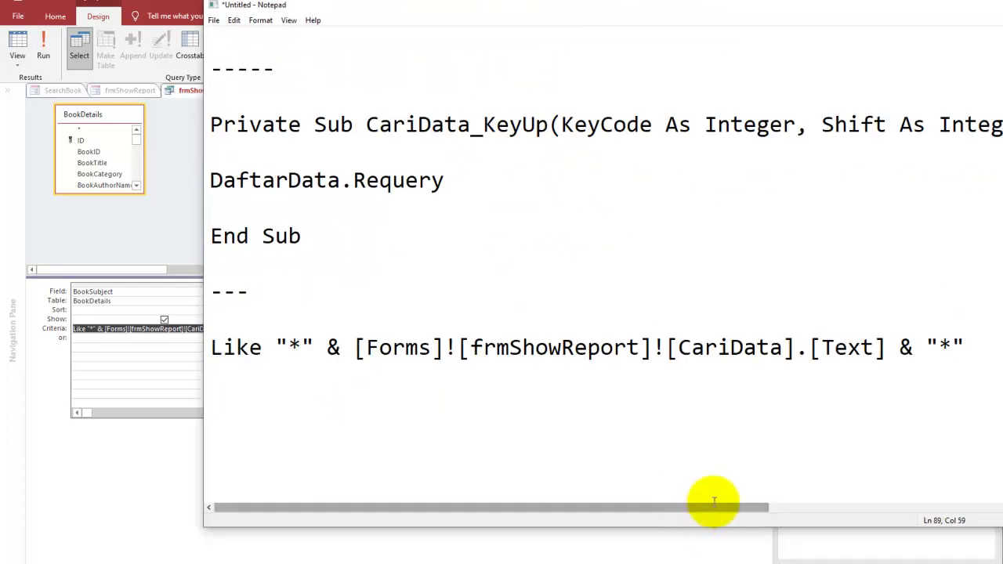
pyautogui.moveTo(343, 12)
pyautogui.mouseDown()
pyautogui.moveTo(431, 15)
pyautogui.moveTo(566, 78)
pyautogui.moveTo(716, 105)
pyautogui.mouseUp()
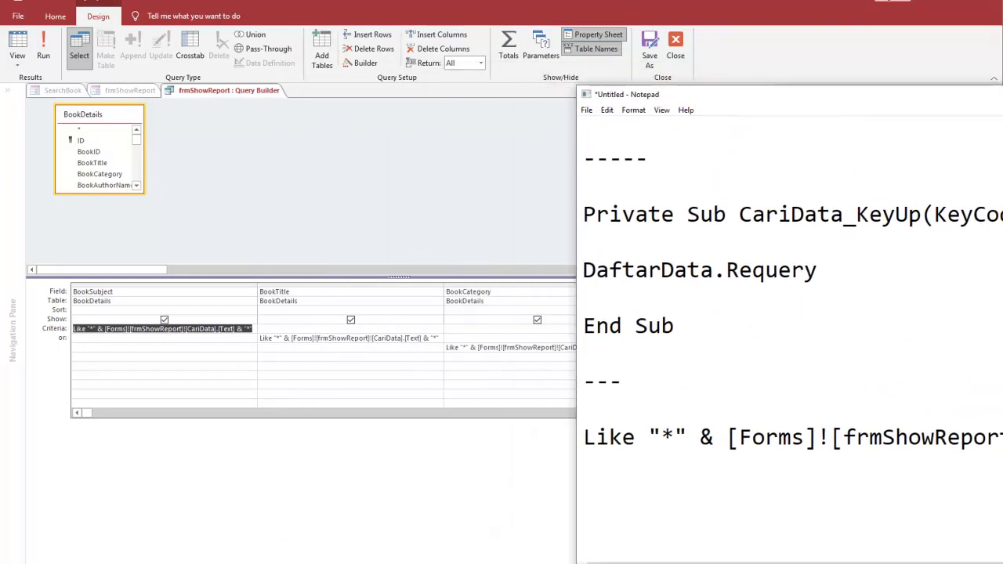
pyautogui.click(559, 439)
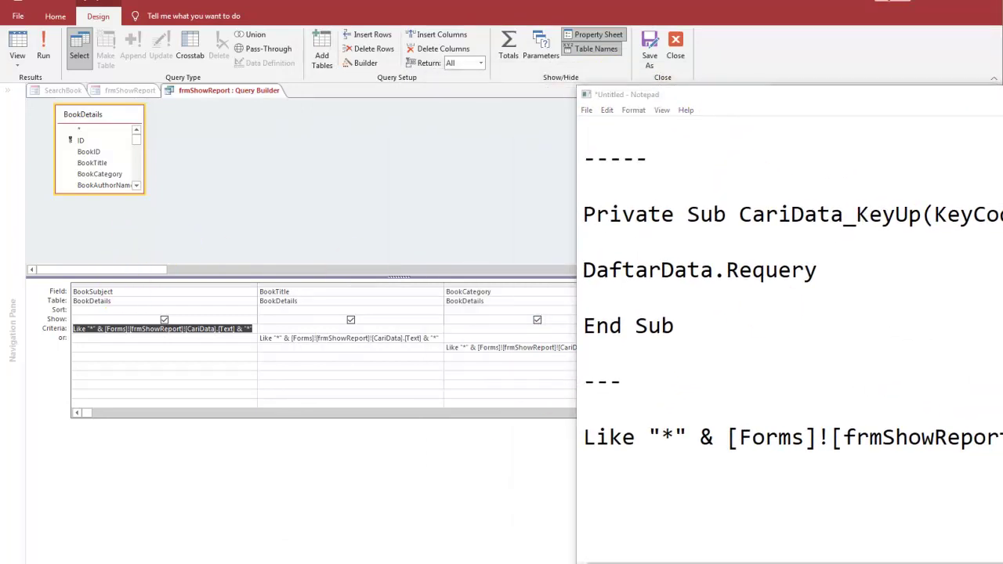
# Mark the BookSubject, BookTitle and BookCategory fields and their form-referencing Like criteria.
pyautogui.moveTo(100, 259); pyautogui.dragTo(118, 283)
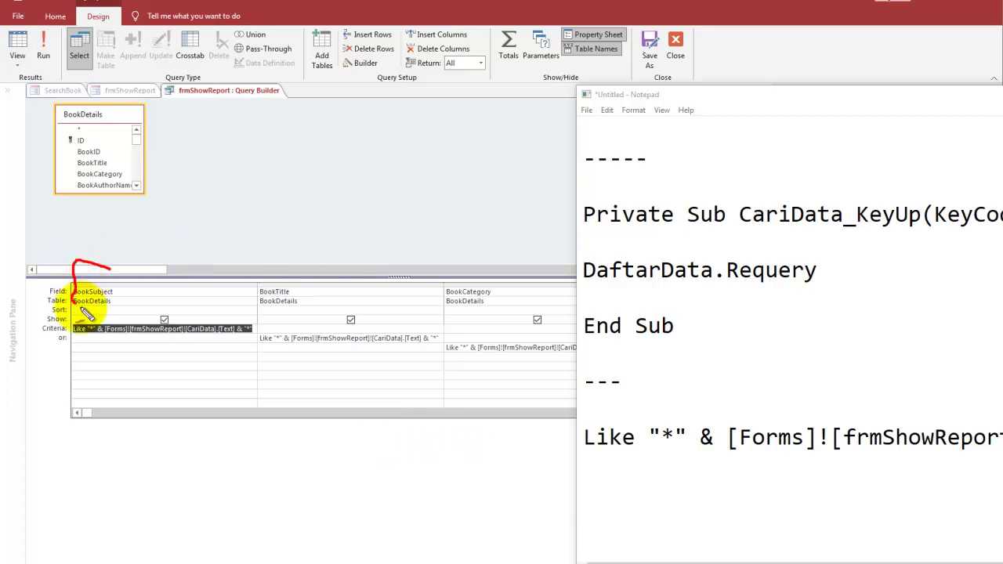
pyautogui.moveTo(279, 270); pyautogui.dragTo(305, 299)
pyautogui.moveTo(459, 272)
pyautogui.mouseDown()
pyautogui.moveTo(449, 322)
pyautogui.moveTo(474, 274)
pyautogui.mouseUp()
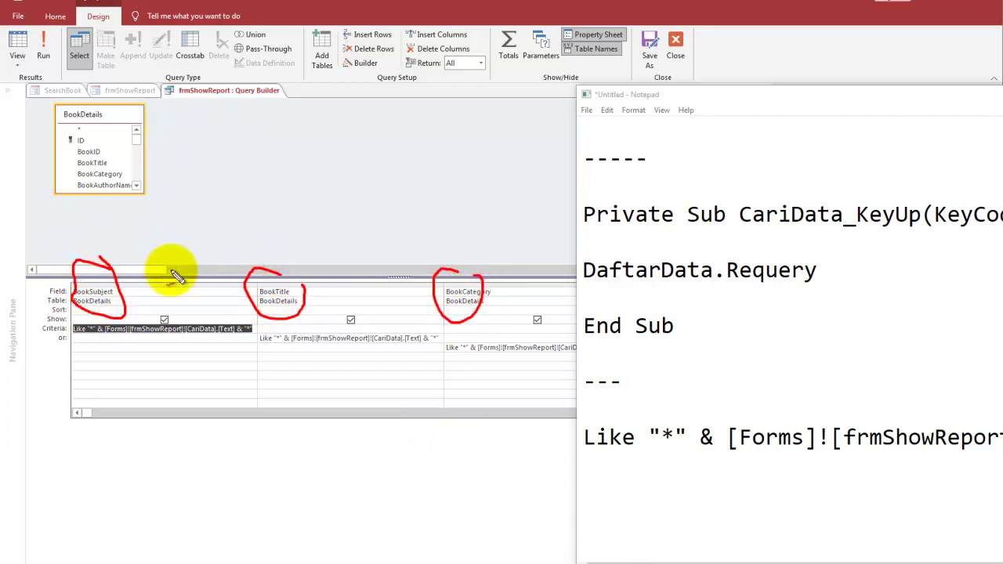
pyautogui.moveTo(185, 333)
pyautogui.mouseDown()
pyautogui.moveTo(432, 476)
pyautogui.moveTo(599, 475)
pyautogui.moveTo(607, 456)
pyautogui.mouseUp()
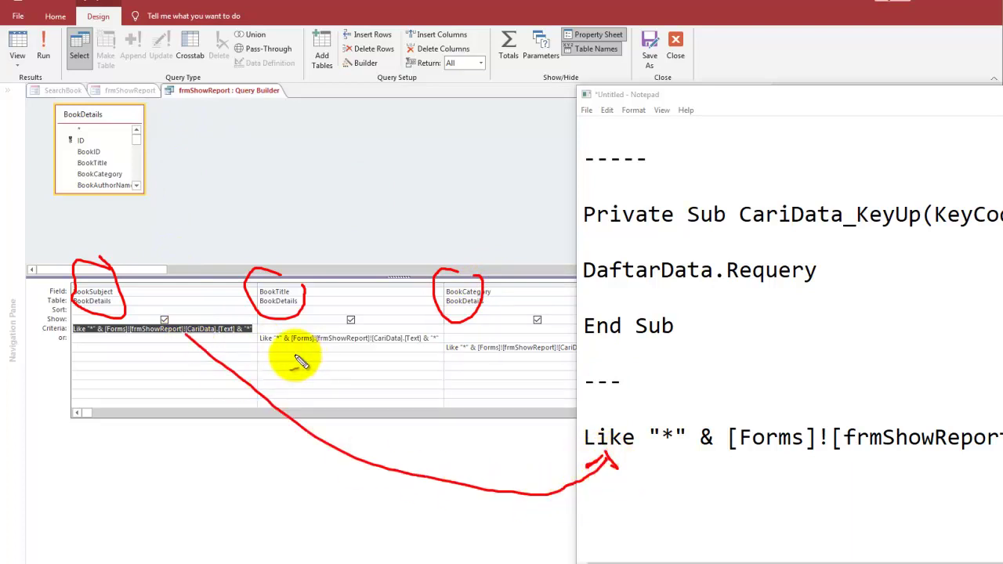
pyautogui.moveTo(311, 366); pyautogui.dragTo(349, 354)
pyautogui.moveTo(461, 374); pyautogui.dragTo(486, 374)
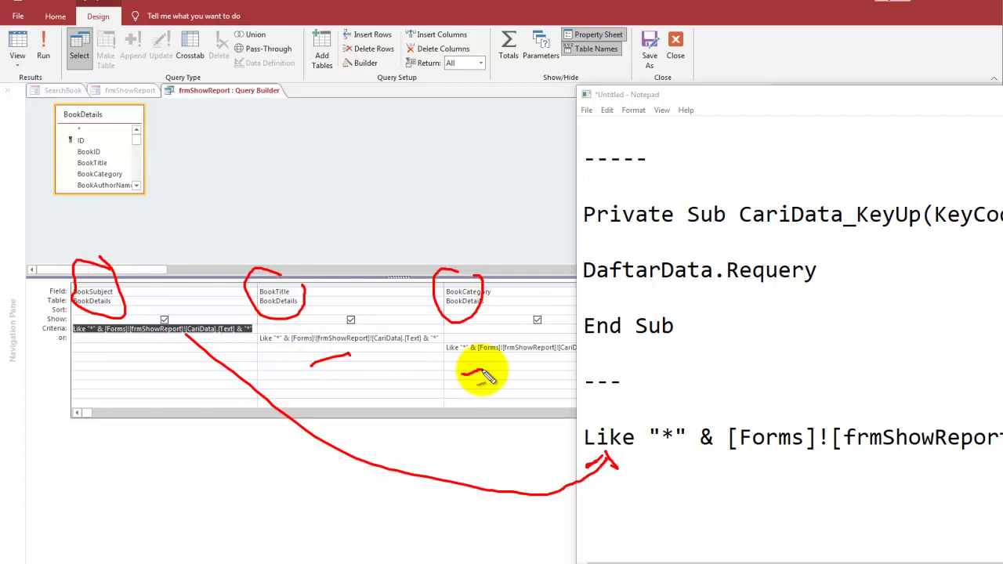
pyautogui.moveTo(206, 322); pyautogui.dragTo(262, 311)
pyautogui.moveTo(327, 335); pyautogui.dragTo(364, 327)
pyautogui.moveTo(508, 347); pyautogui.dragTo(524, 339)
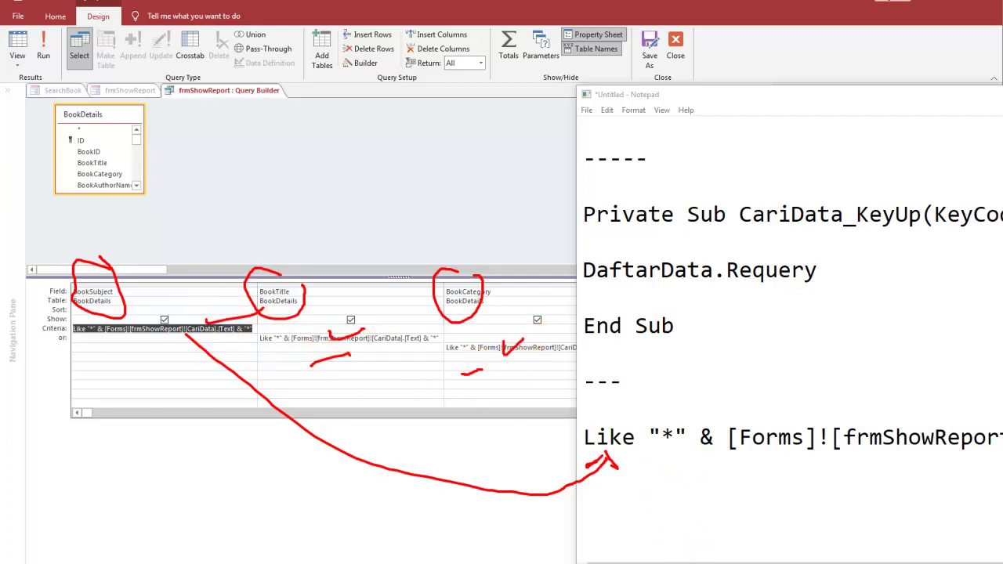
pyautogui.moveTo(750, 101)
pyautogui.mouseDown()
pyautogui.moveTo(305, 33)
pyautogui.moveTo(349, 19)
pyautogui.moveTo(346, 29)
pyautogui.mouseUp()
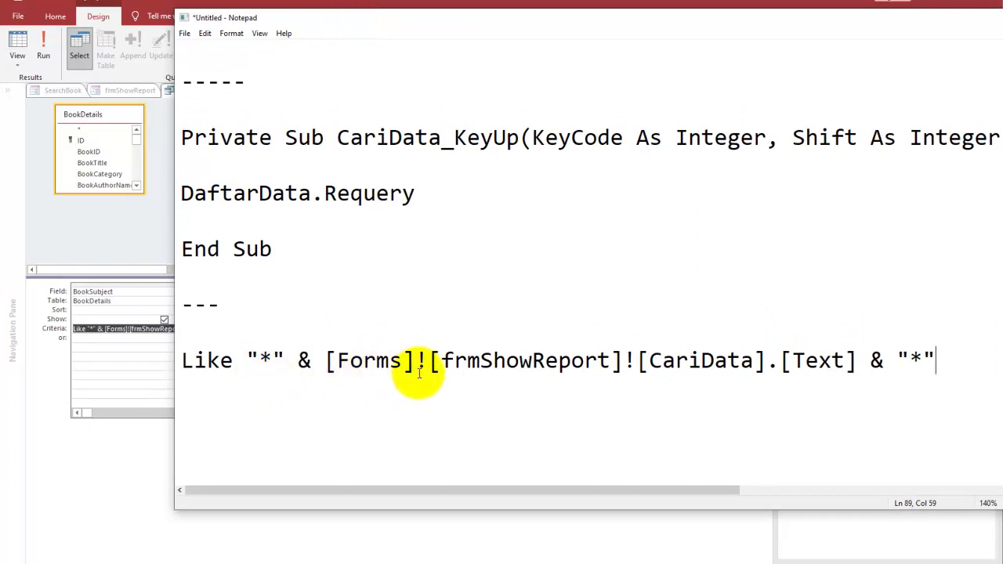
# Highlight frmShowReport and CariData in the Like expression, then return to the query builder.
pyautogui.click(521, 364)
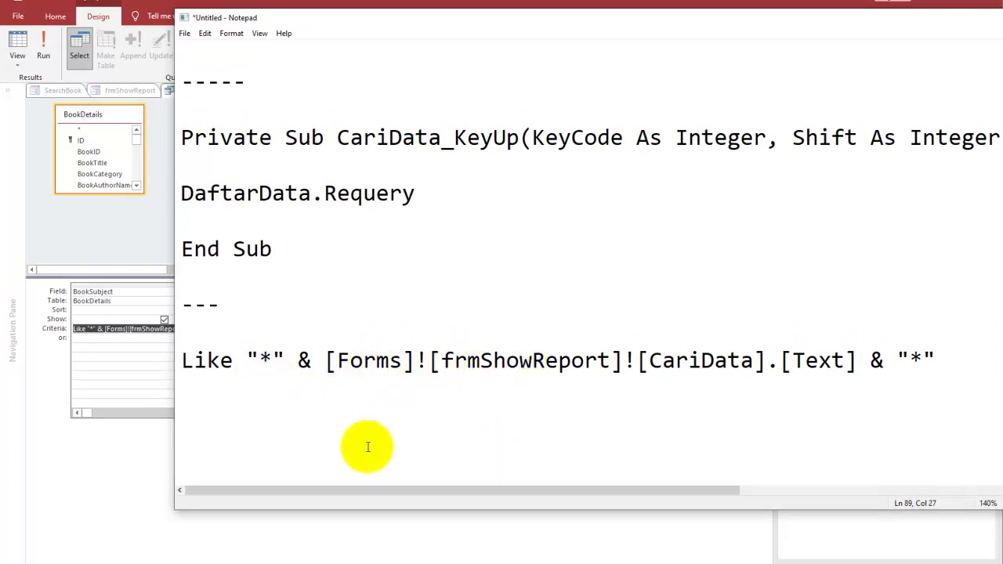
pyautogui.moveTo(443, 361); pyautogui.dragTo(598, 367)
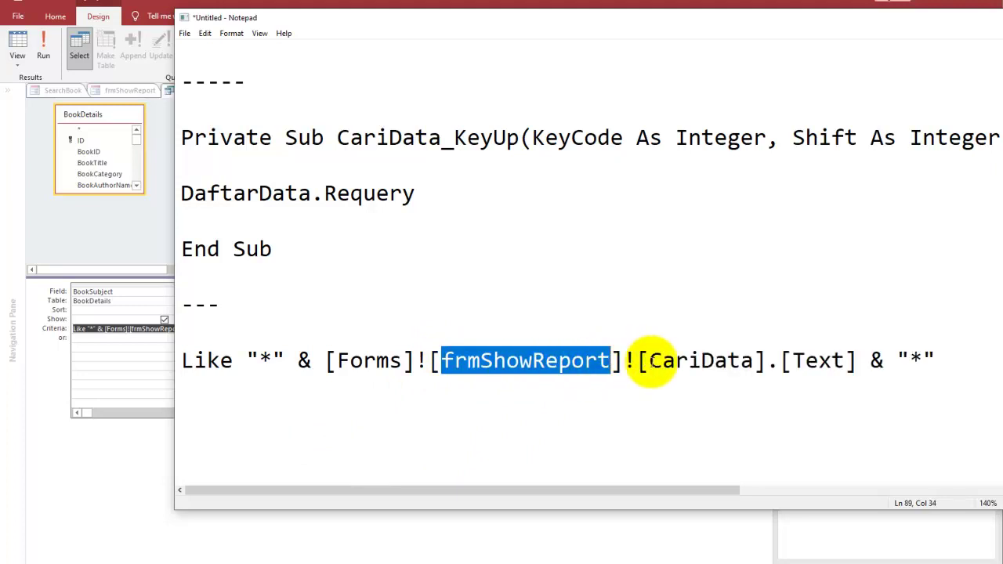
pyautogui.click(652, 362)
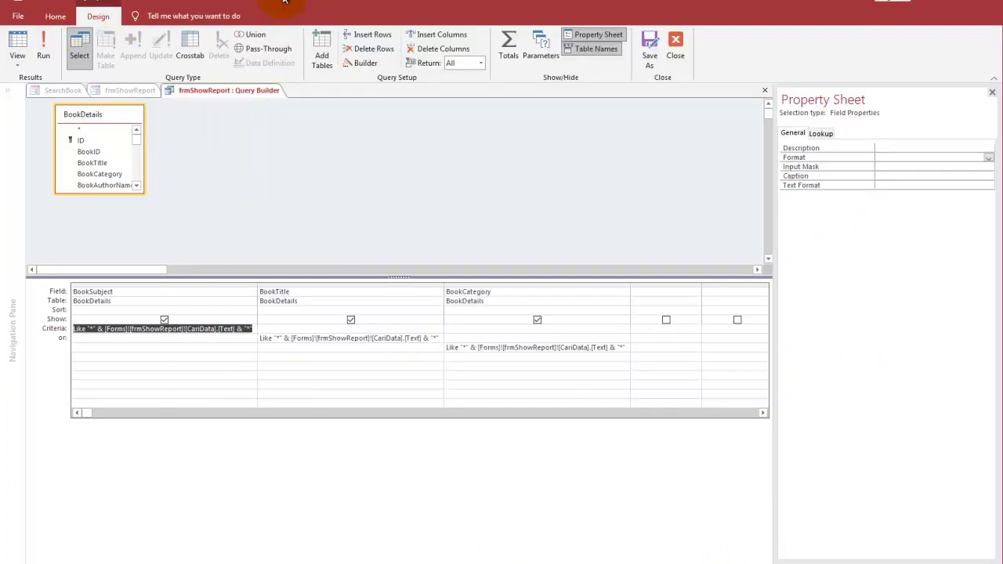
pyautogui.click(276, 7)
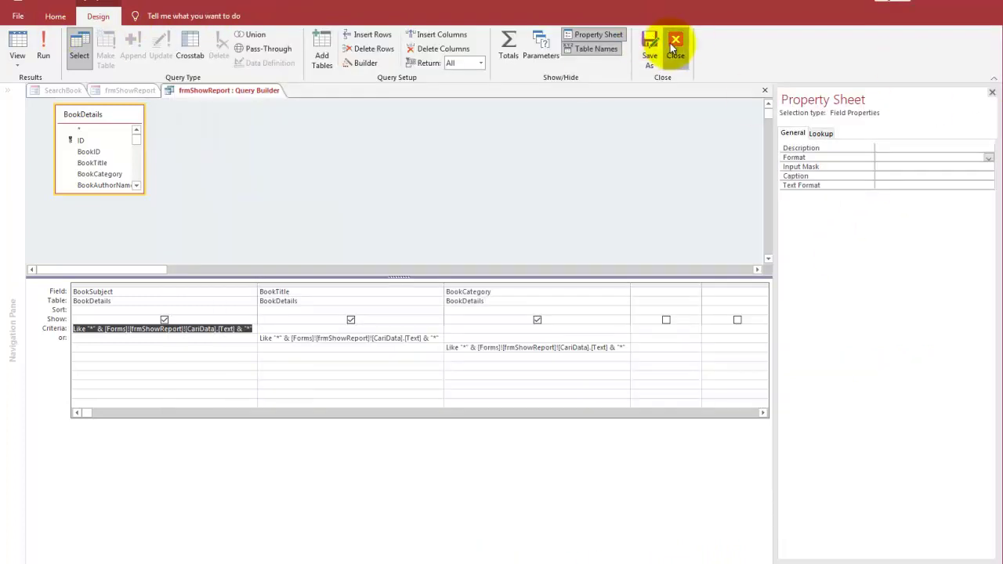
# Close the Query Builder without saving, select the CariData box, and place the notes below the header.
pyautogui.click(674, 41)
pyautogui.click(603, 355)
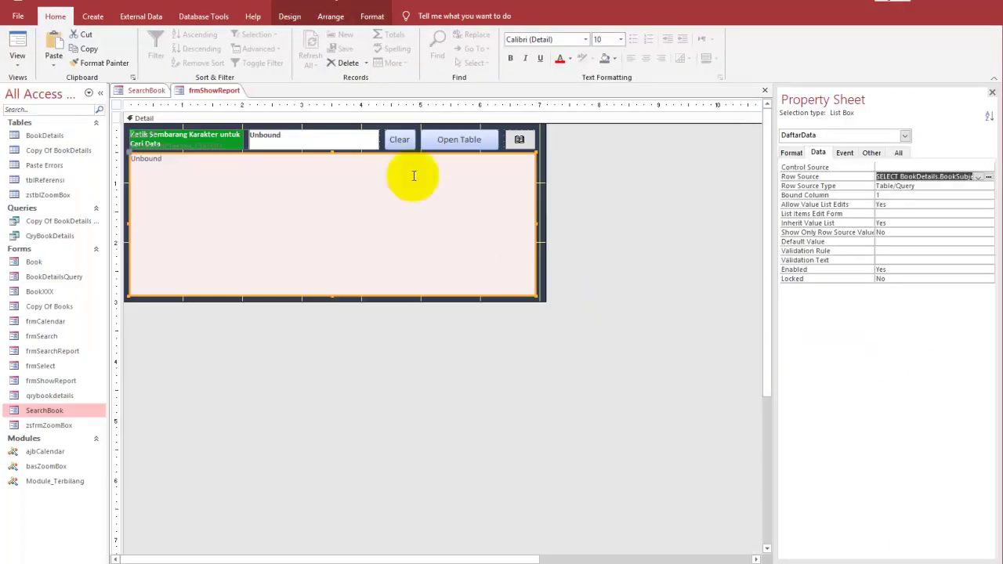
pyautogui.click(358, 139)
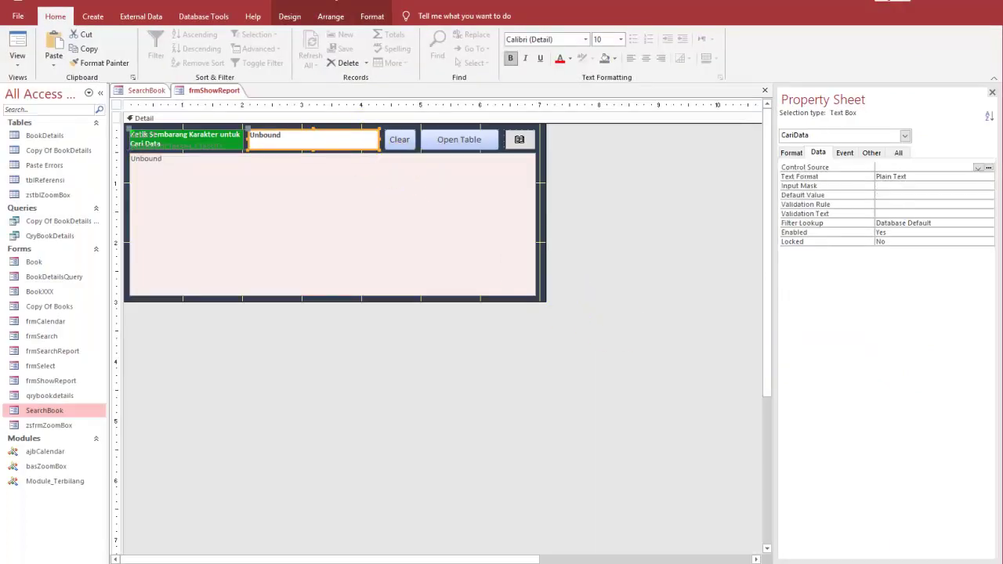
pyautogui.hotkey('alt', 'Tab')
pyautogui.moveTo(515, 27)
pyautogui.mouseDown()
pyautogui.moveTo(541, 173)
pyautogui.moveTo(439, 195)
pyautogui.mouseUp()
# Draw red links from the Like criteria to the frmShowReport tab and the CariData box, then clear them.
pyautogui.click(725, 561)
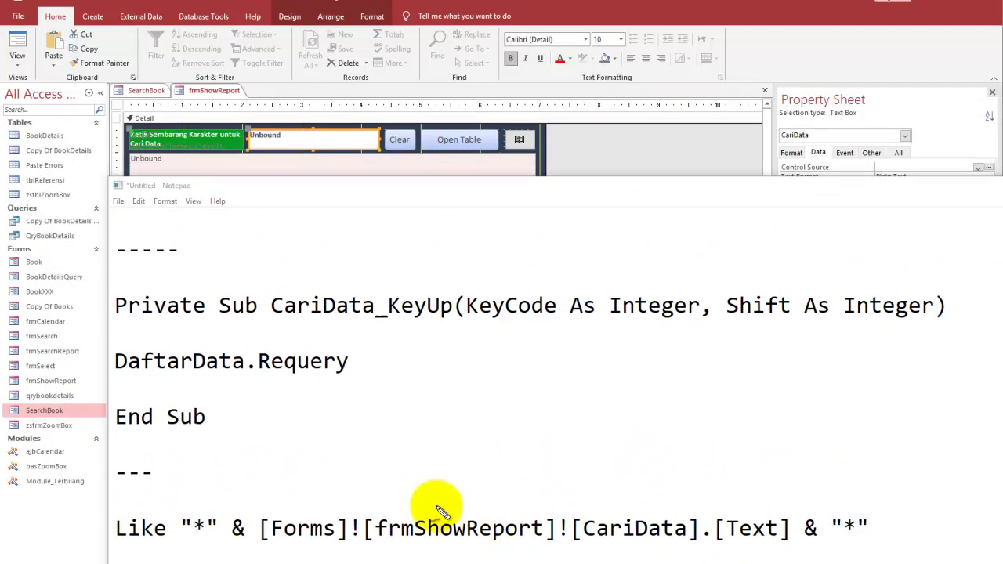
pyautogui.moveTo(437, 506); pyautogui.dragTo(116, 103)
pyautogui.moveTo(229, 92); pyautogui.dragTo(238, 100)
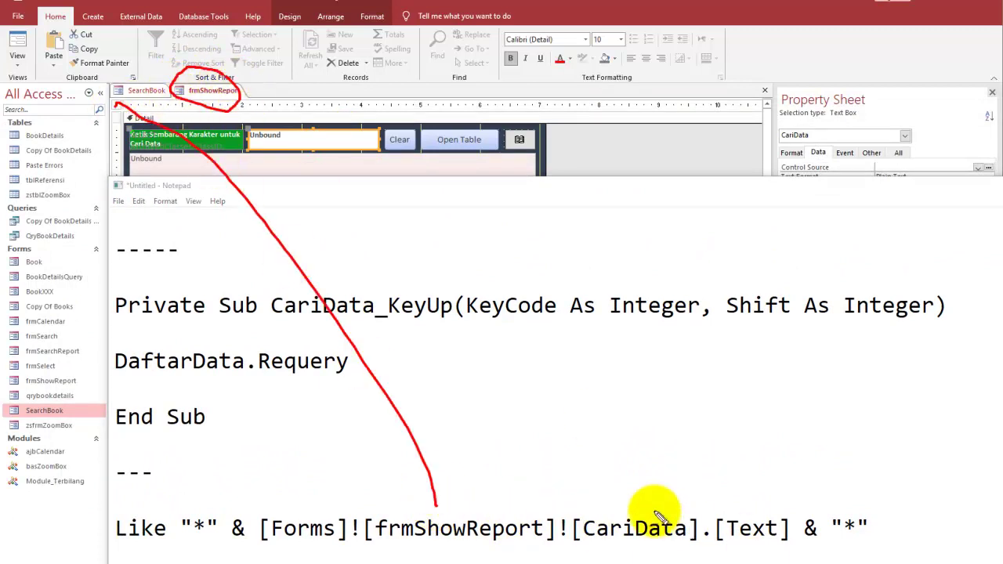
pyautogui.moveTo(650, 509); pyautogui.dragTo(341, 157)
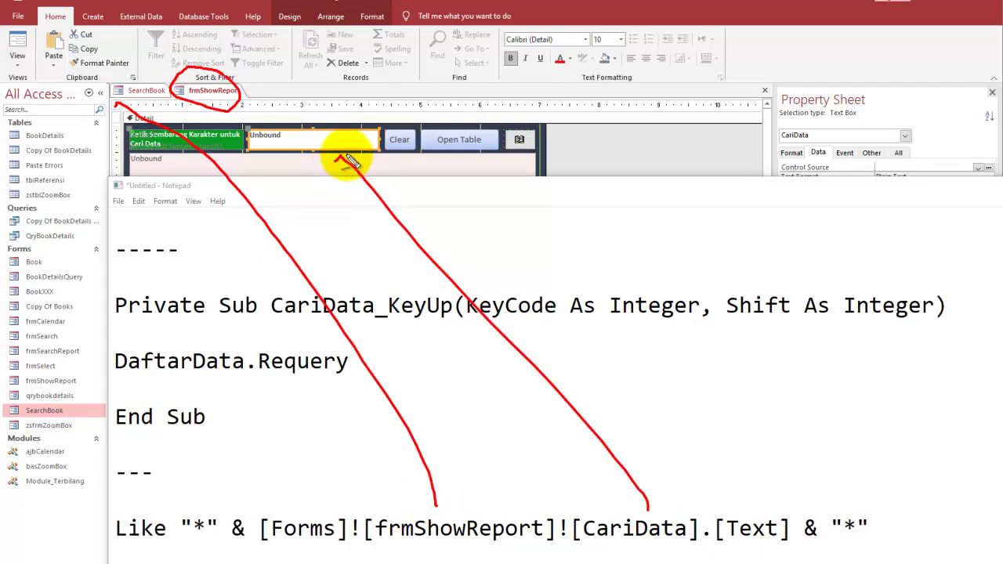
pyautogui.moveTo(363, 146); pyautogui.dragTo(376, 130)
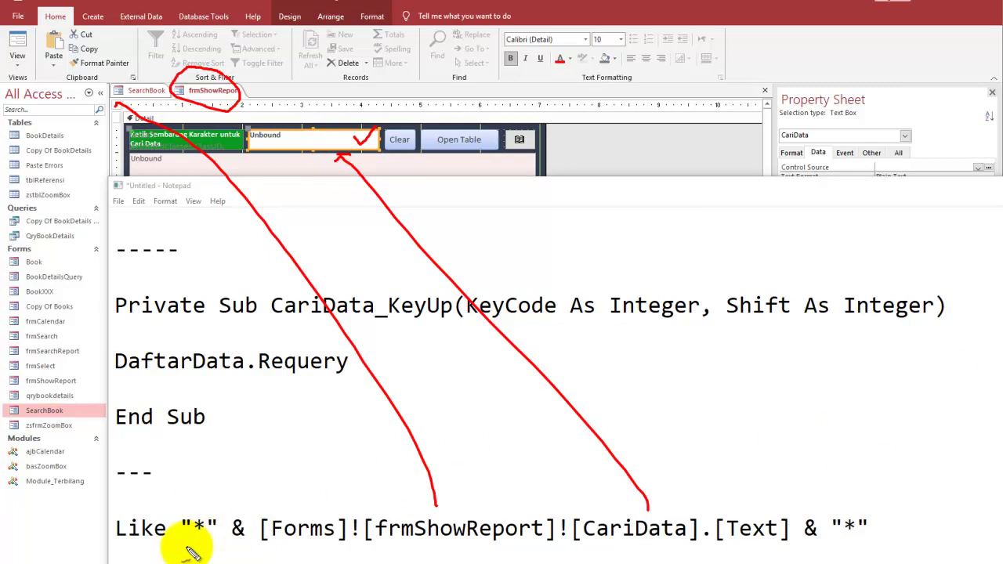
pyautogui.moveTo(175, 547); pyautogui.dragTo(293, 561)
pyautogui.moveTo(483, 555); pyautogui.dragTo(510, 563)
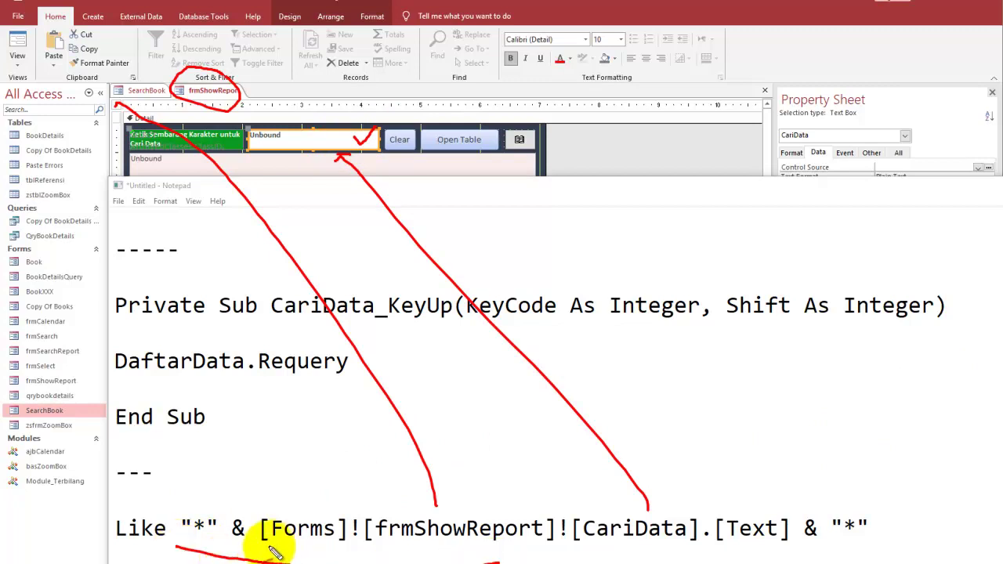
pyautogui.moveTo(174, 492)
pyautogui.mouseDown()
pyautogui.moveTo(772, 490)
pyautogui.moveTo(534, 554)
pyautogui.moveTo(114, 549)
pyautogui.moveTo(204, 487)
pyautogui.mouseUp()
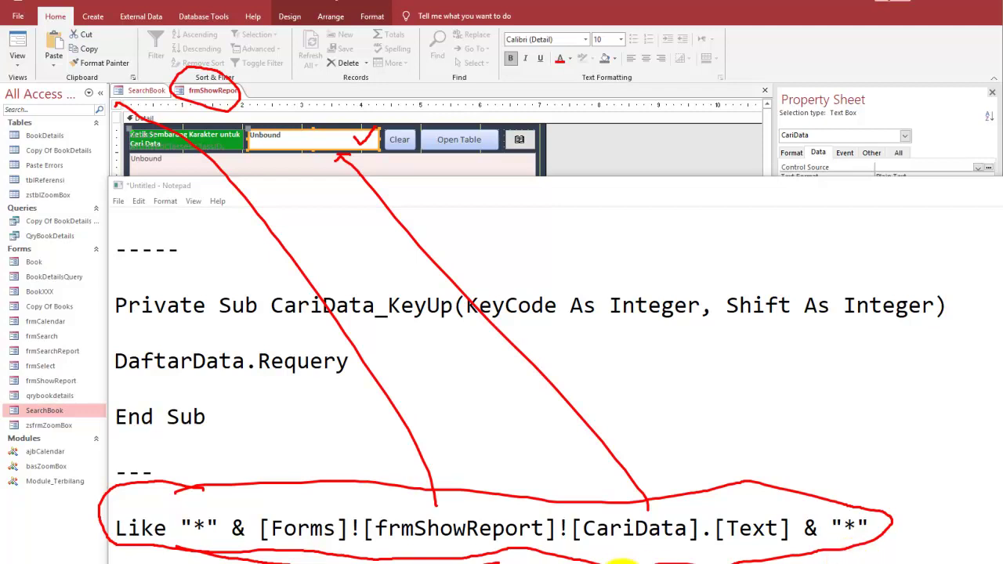
pyautogui.press('Escape')
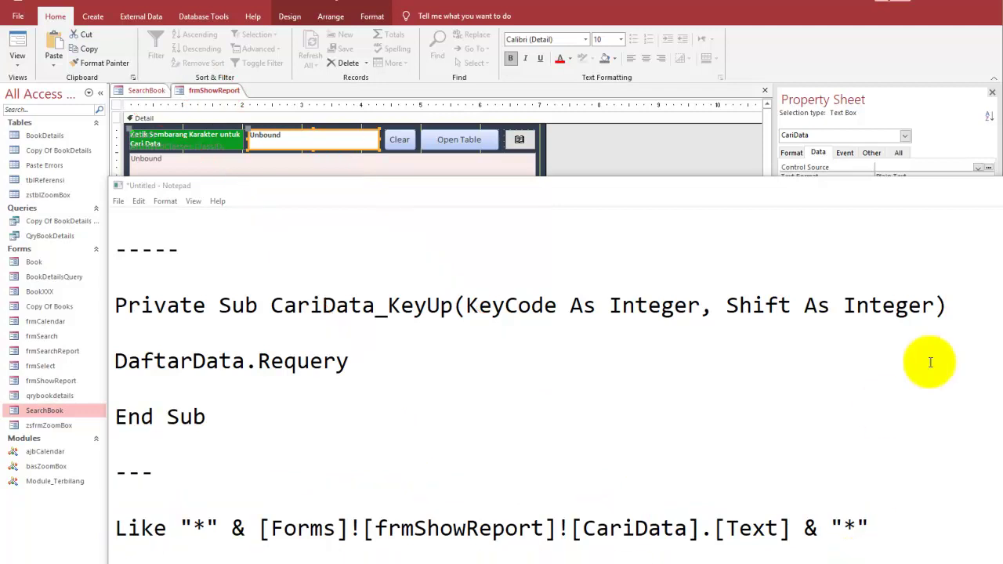
pyautogui.click(978, 242)
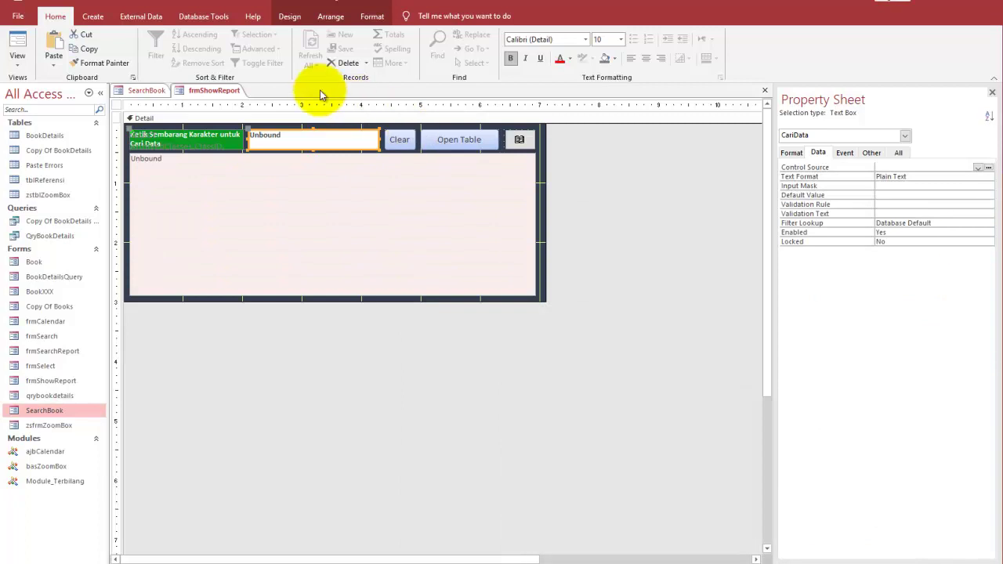
# Run frmShowReport, try picking the Jilid 4 and Pantai Laut rows, and end the run-time error.
pyautogui.click(15, 41)
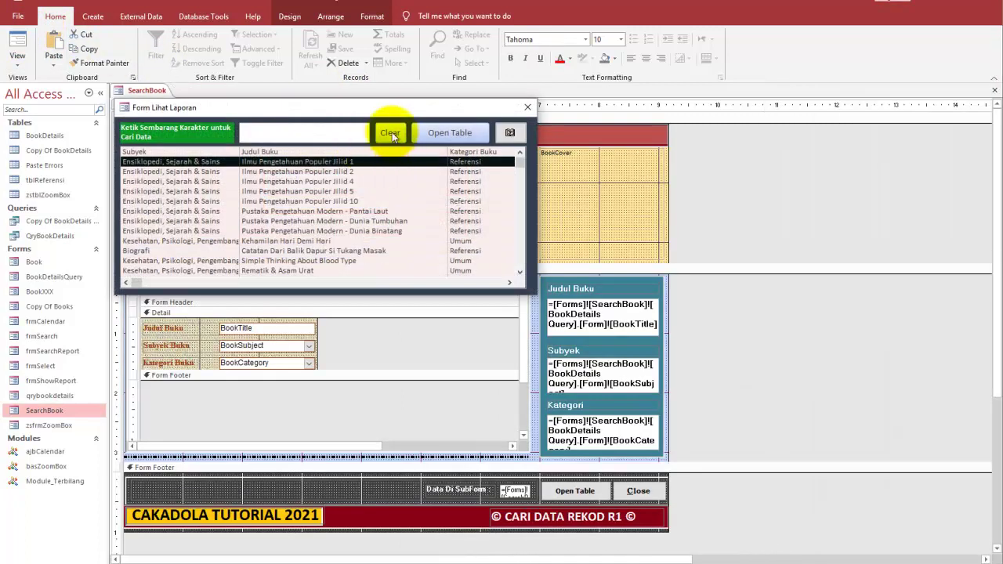
pyautogui.click(480, 214)
pyautogui.moveTo(474, 139)
pyautogui.mouseDown()
pyautogui.moveTo(527, 173)
pyautogui.moveTo(661, 163)
pyautogui.mouseUp()
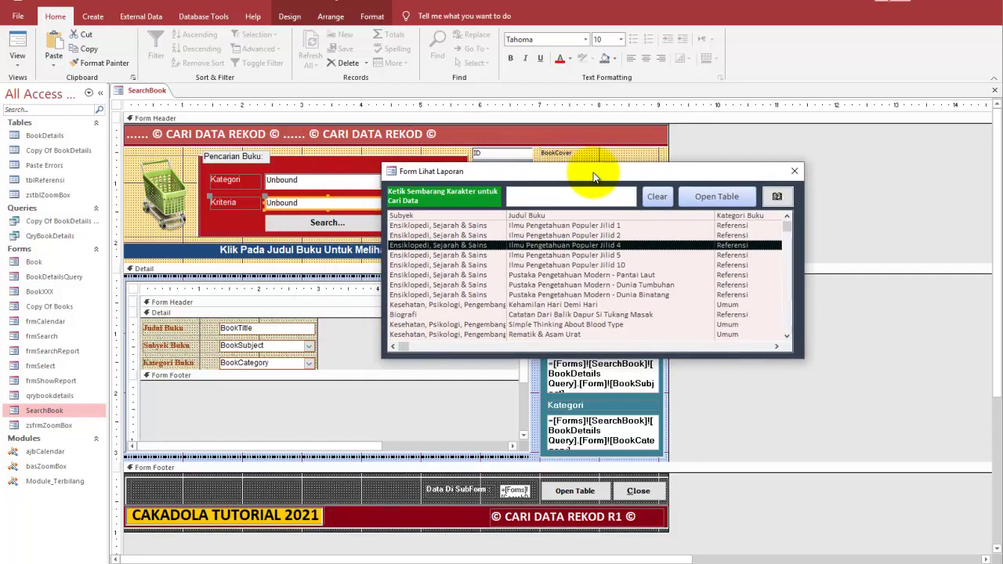
pyautogui.click(609, 268)
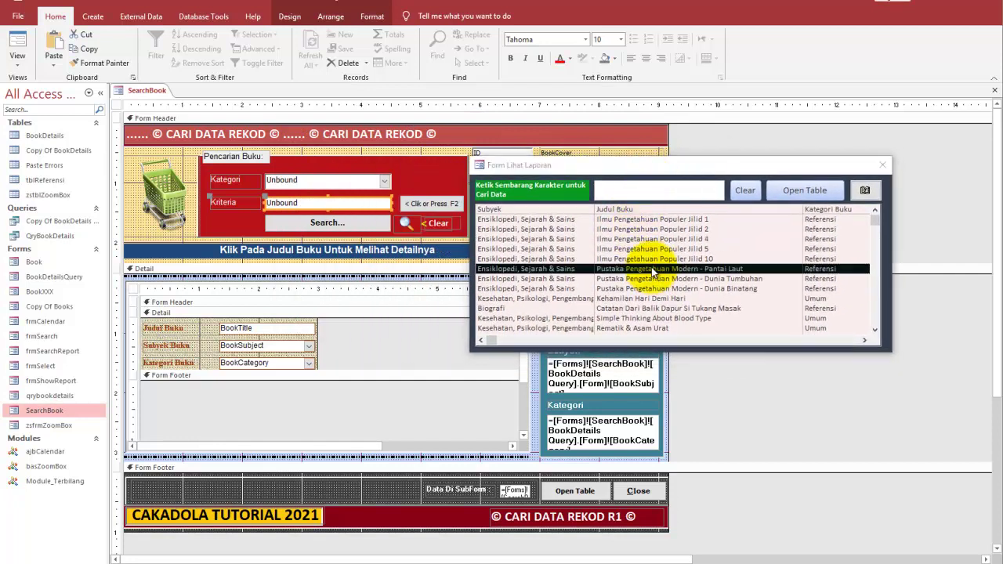
pyautogui.click(571, 265)
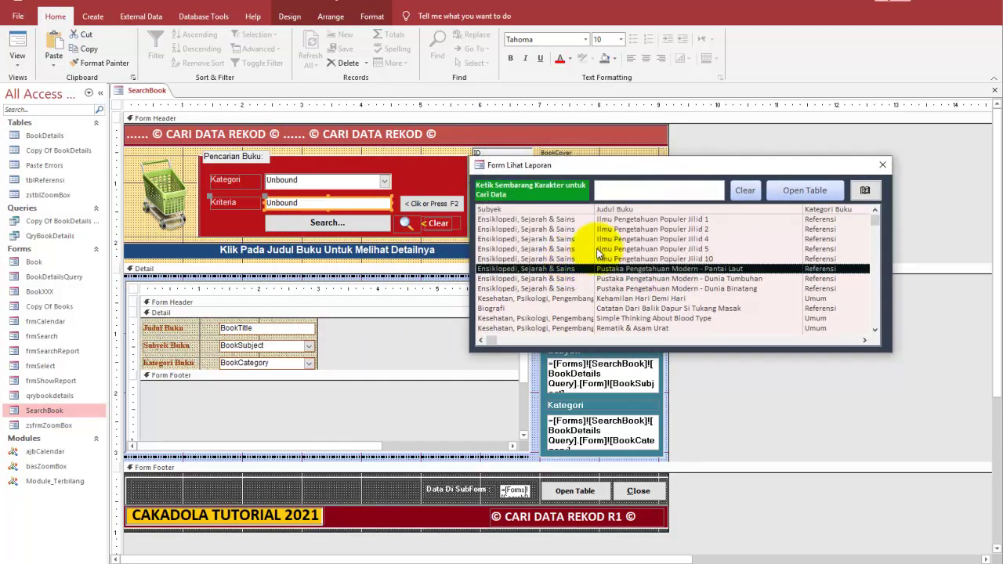
# Run SearchBook, send the Dunia Tumbuhan title into Kriteria, then return frmShowReport to Design view.
pyautogui.click(17, 43)
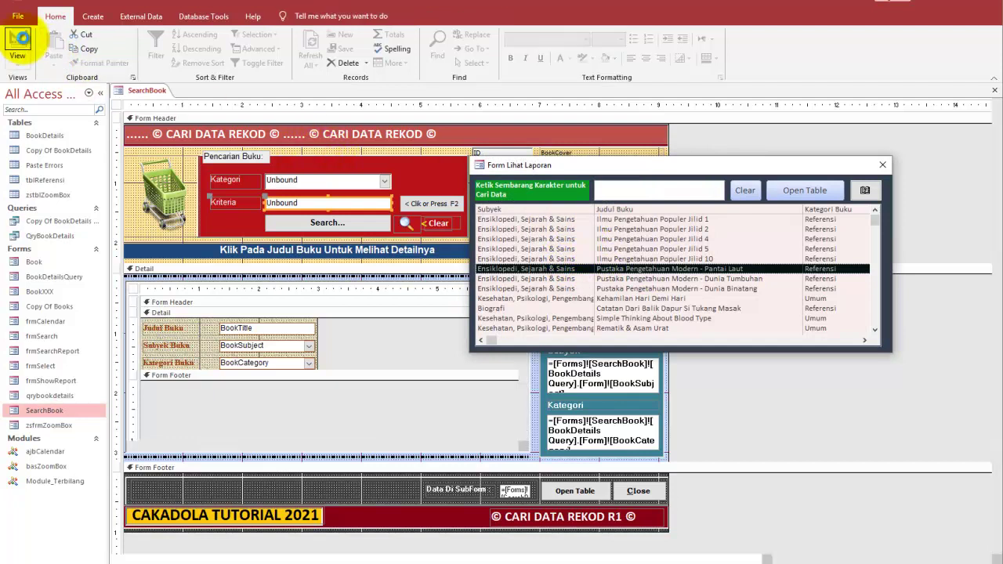
pyautogui.click(740, 167)
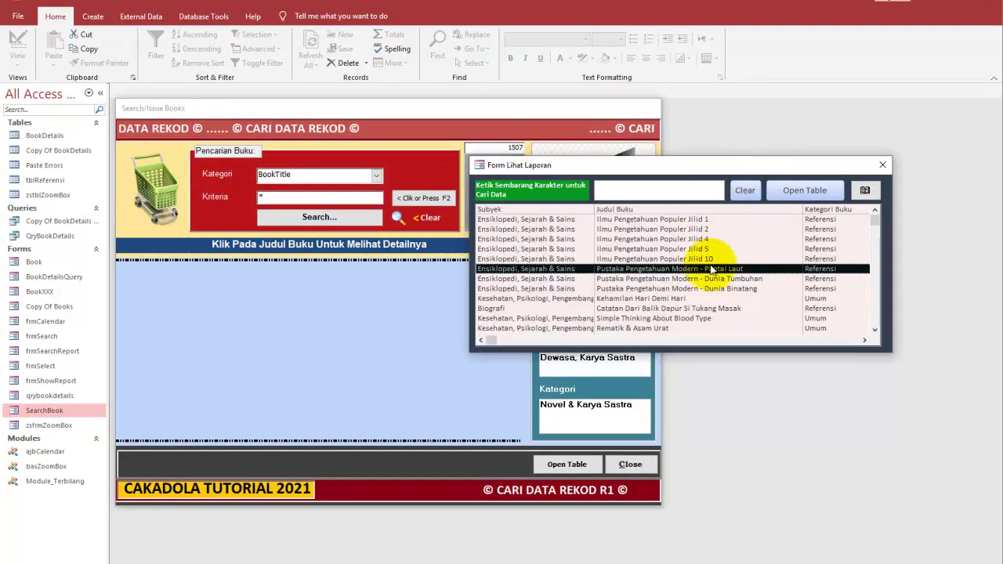
pyautogui.click(693, 280)
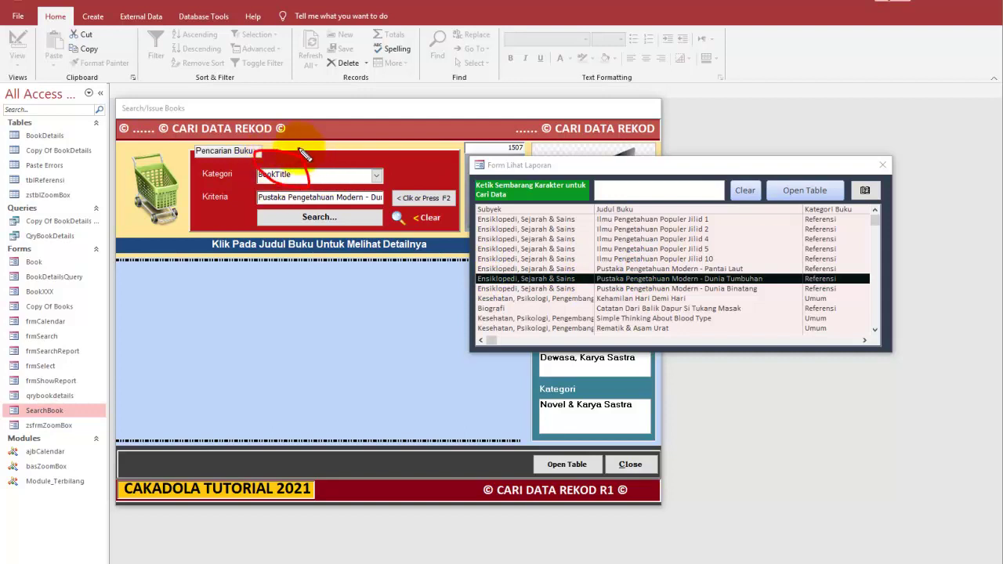
pyautogui.moveTo(627, 201); pyautogui.dragTo(649, 215)
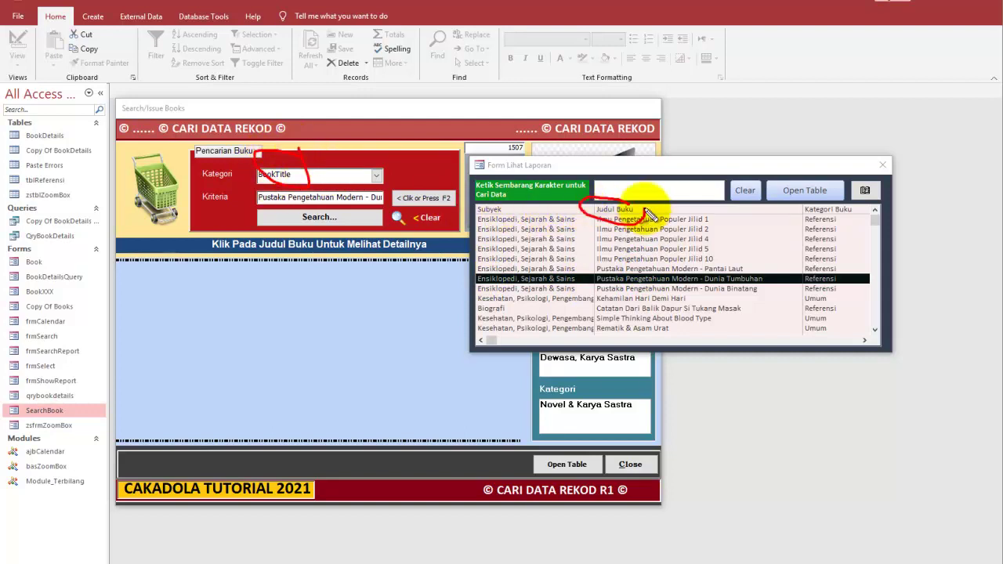
pyautogui.moveTo(773, 271)
pyautogui.mouseDown()
pyautogui.moveTo(584, 289)
pyautogui.moveTo(622, 288)
pyautogui.moveTo(401, 217)
pyautogui.mouseUp()
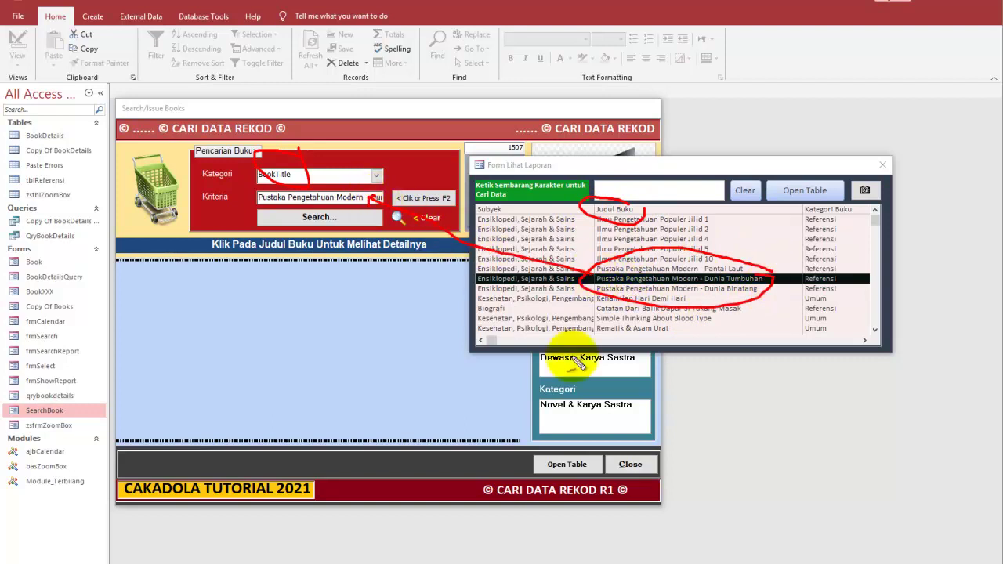
pyautogui.press('Escape')
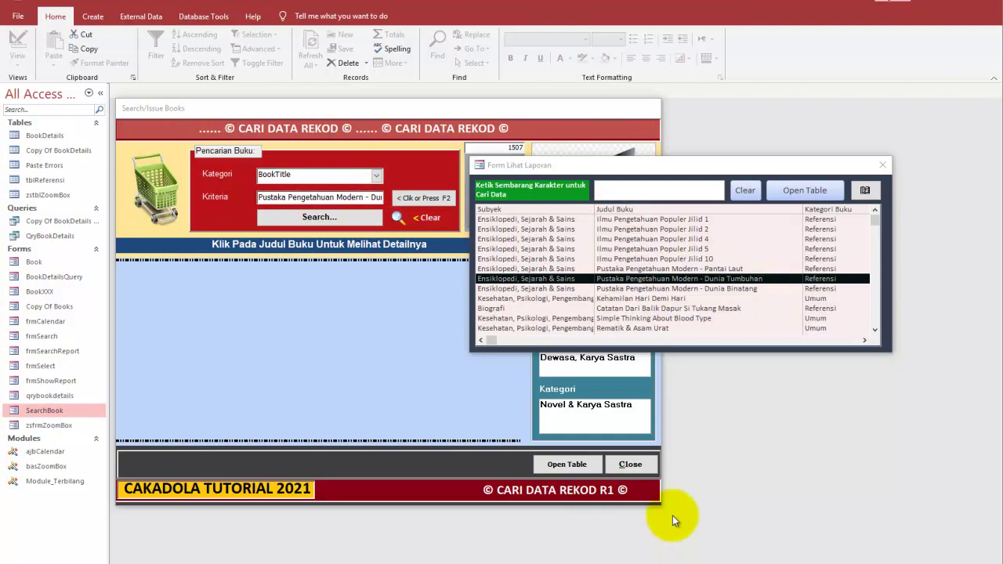
pyautogui.rightClick(570, 161)
pyautogui.click(603, 245)
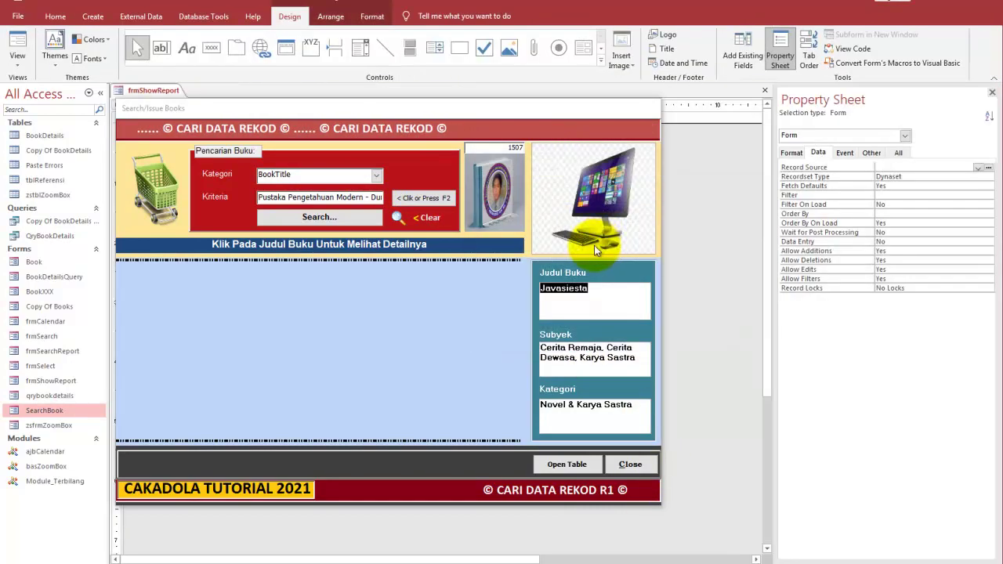
# Open the DaftarData On Dbl Click event code and select the whole DaftarData_DblClick procedure.
pyautogui.moveTo(572, 110); pyautogui.dragTo(544, 168)
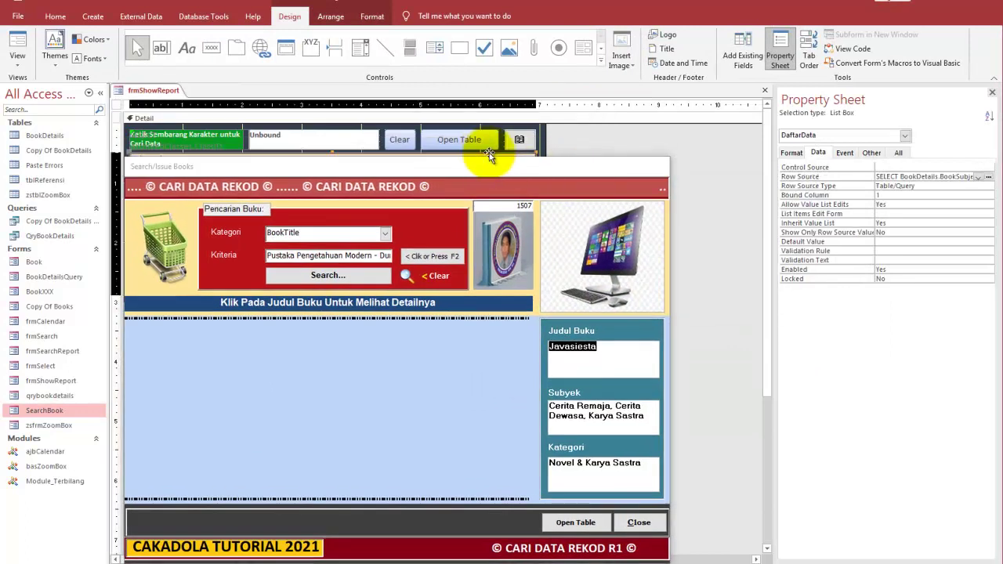
pyautogui.click(540, 149)
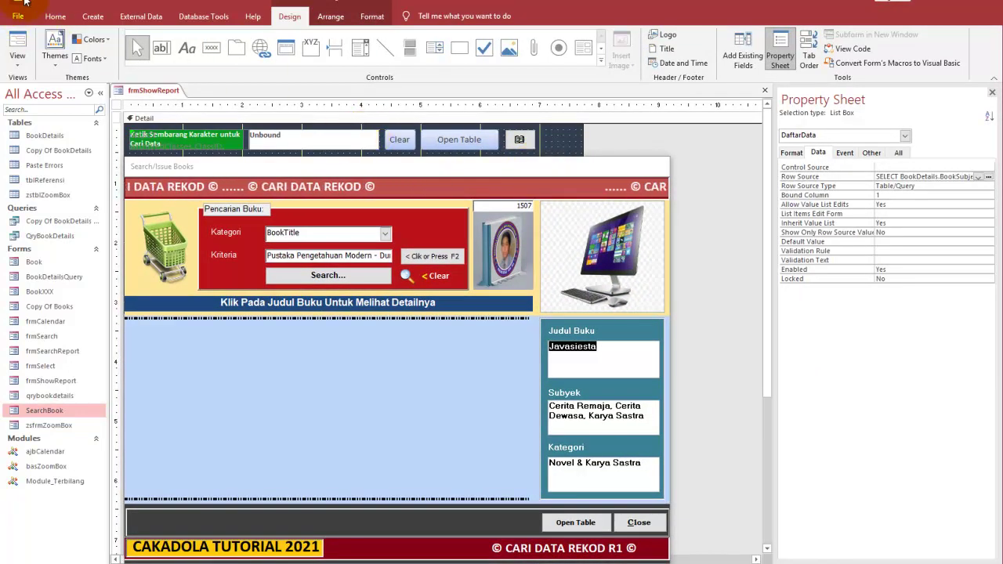
pyautogui.moveTo(259, 168)
pyautogui.mouseDown()
pyautogui.moveTo(251, 208)
pyautogui.moveTo(270, 247)
pyautogui.mouseUp()
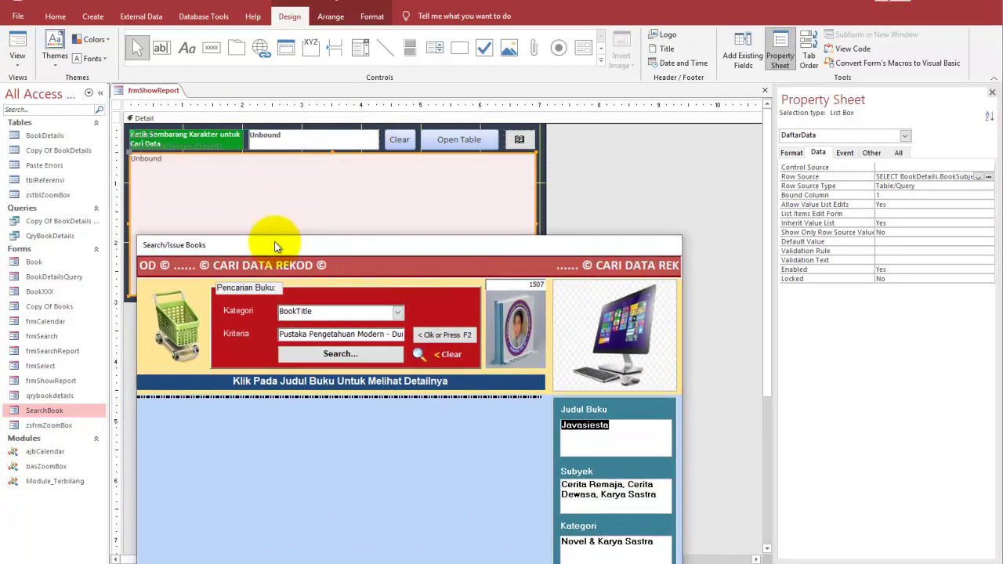
pyautogui.click(845, 152)
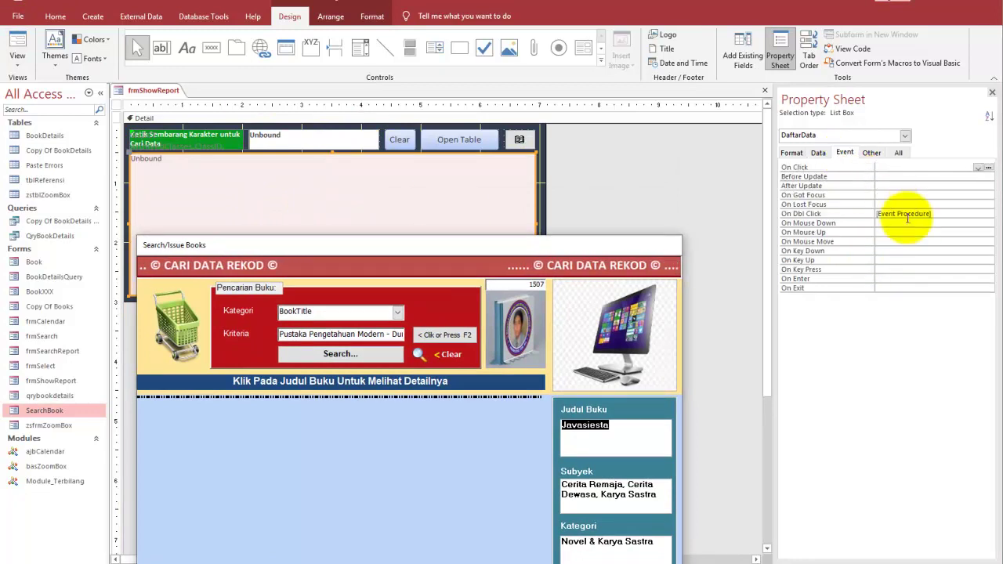
pyautogui.click(902, 213)
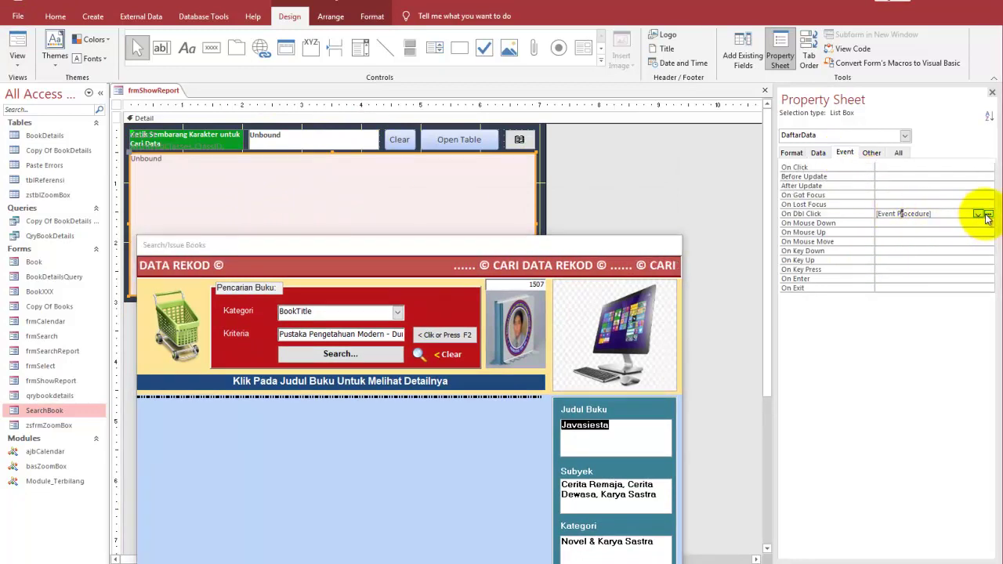
pyautogui.click(987, 214)
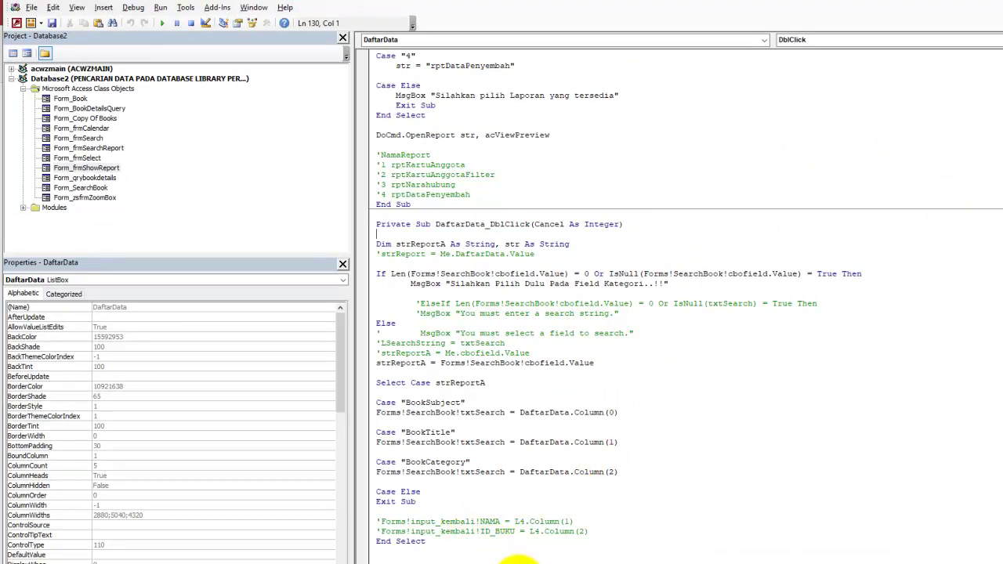
pyautogui.click(457, 432)
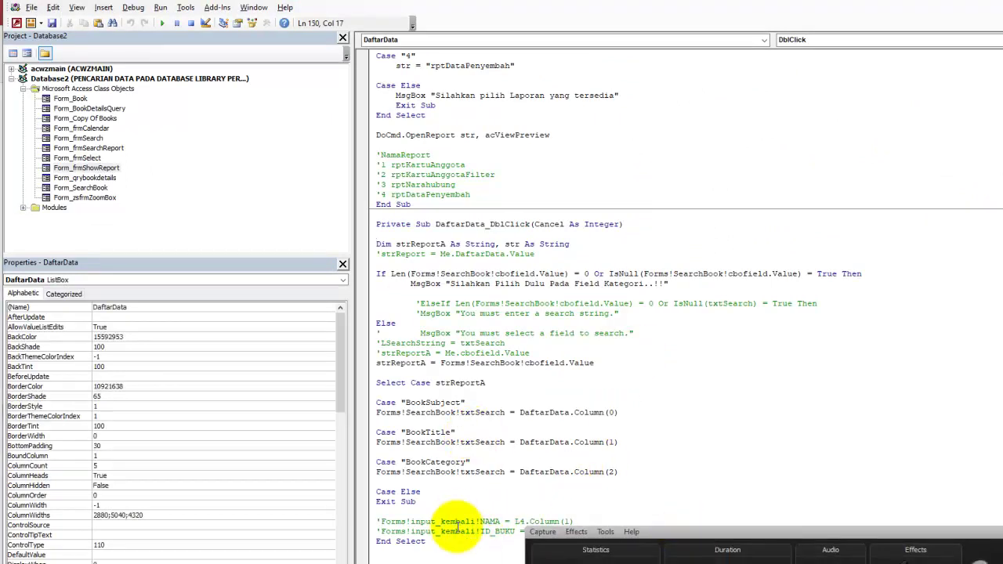
pyautogui.moveTo(376, 225)
pyautogui.mouseDown()
pyautogui.moveTo(481, 475)
pyautogui.moveTo(501, 560)
pyautogui.mouseUp()
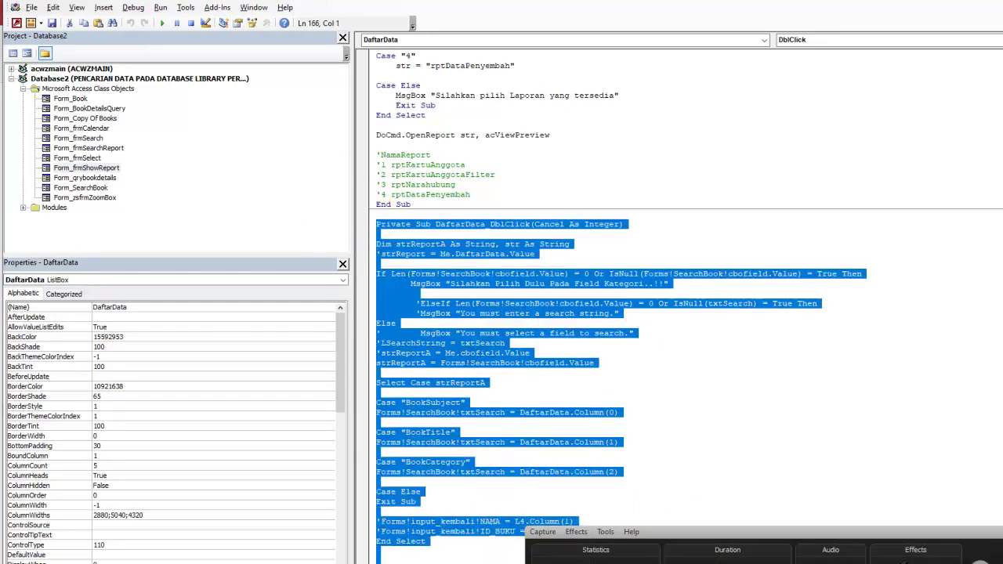
# Add a dashed separator below item 10 in the notes and paste the DblClick procedure.
pyautogui.hotkey('alt', 'Tab')
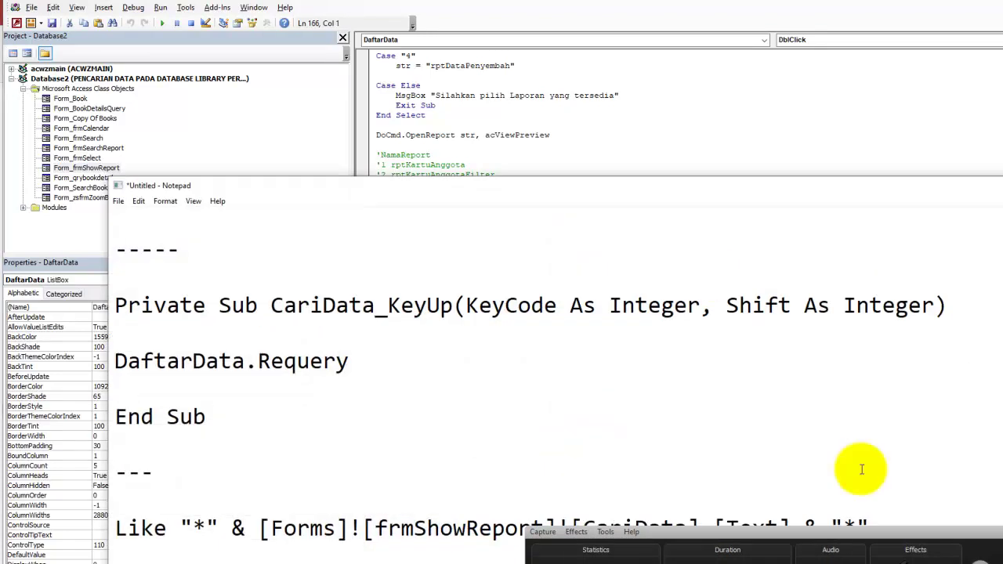
pyautogui.hotkey('ctrl', 'a')
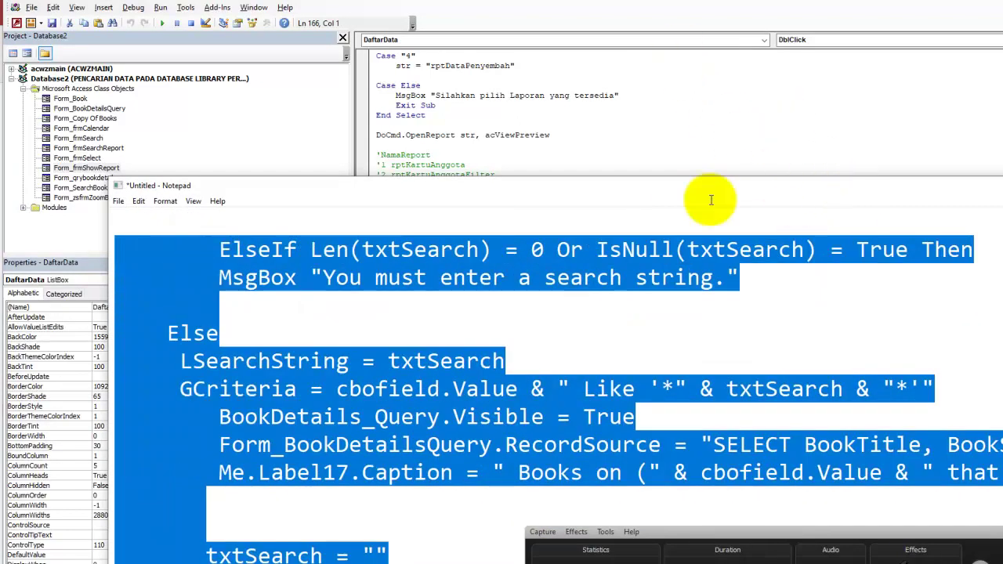
pyautogui.click(682, 231)
pyautogui.scroll(10, 538, 309)
pyautogui.scroll(-4, 549, 408)
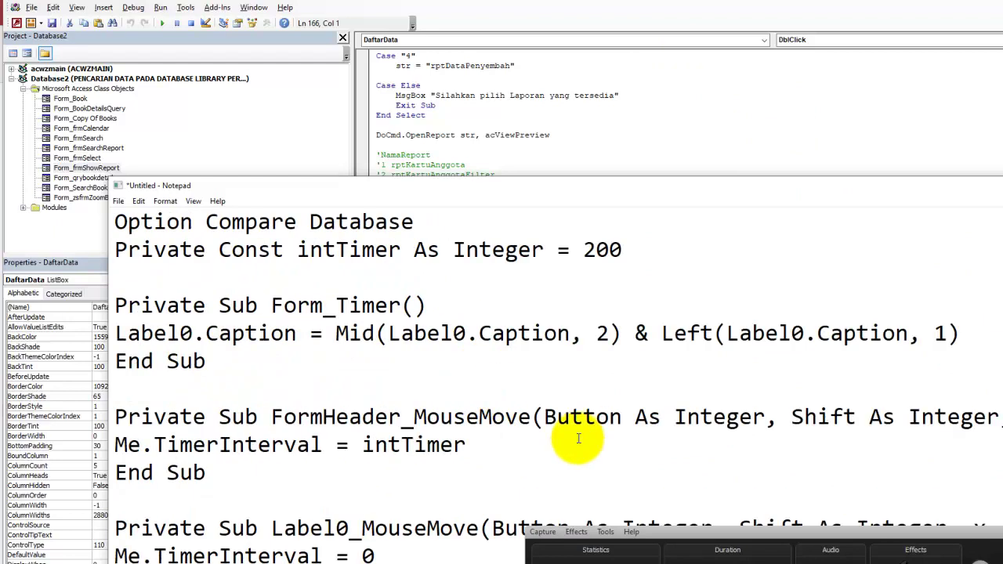
pyautogui.scroll(1, 578, 293)
pyautogui.scroll(1, 516, 331)
pyautogui.press('Return')
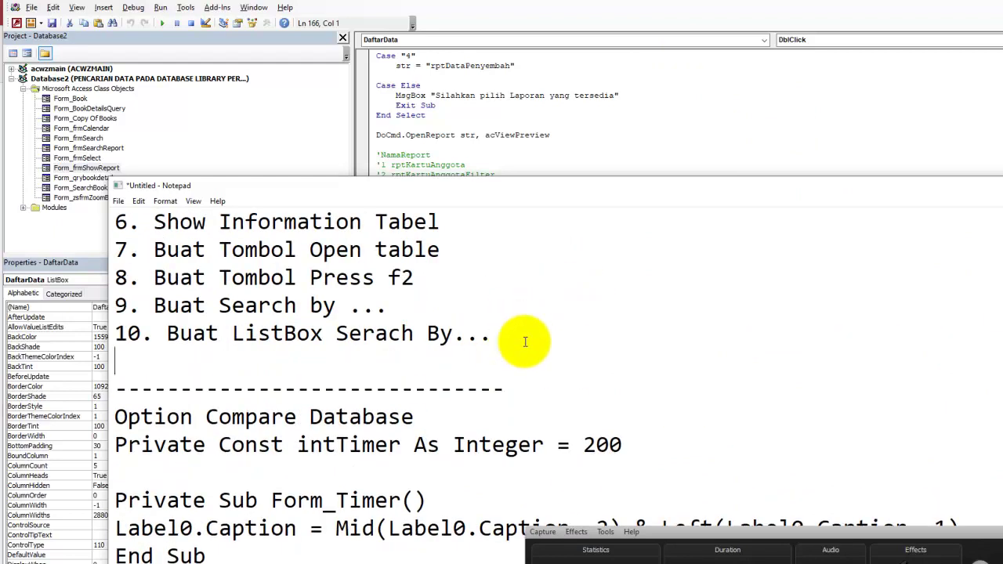
pyautogui.press('Return')
pyautogui.write('----')
pyautogui.press('Return')
pyautogui.press('Return')
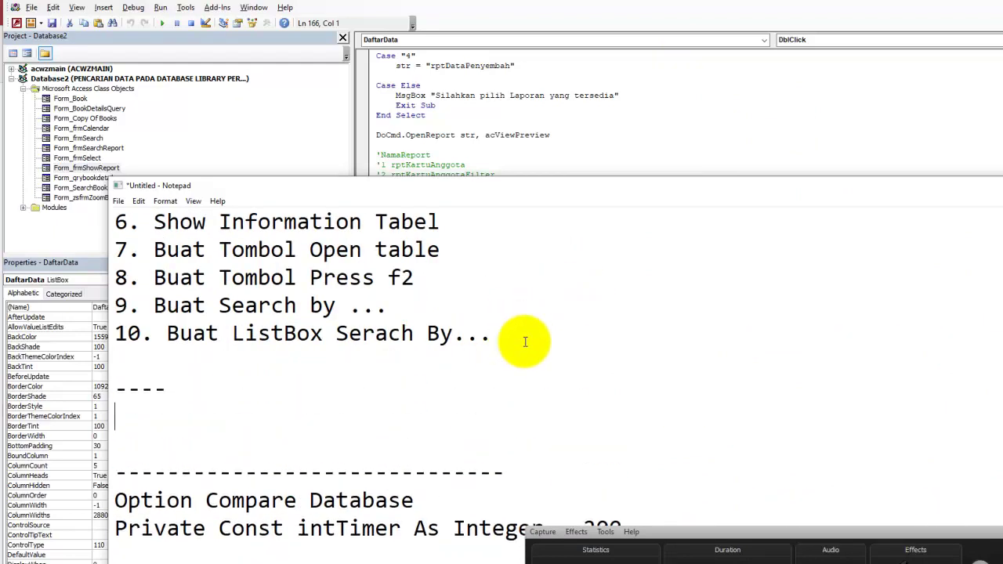
pyautogui.hotkey('ctrl', 'v')
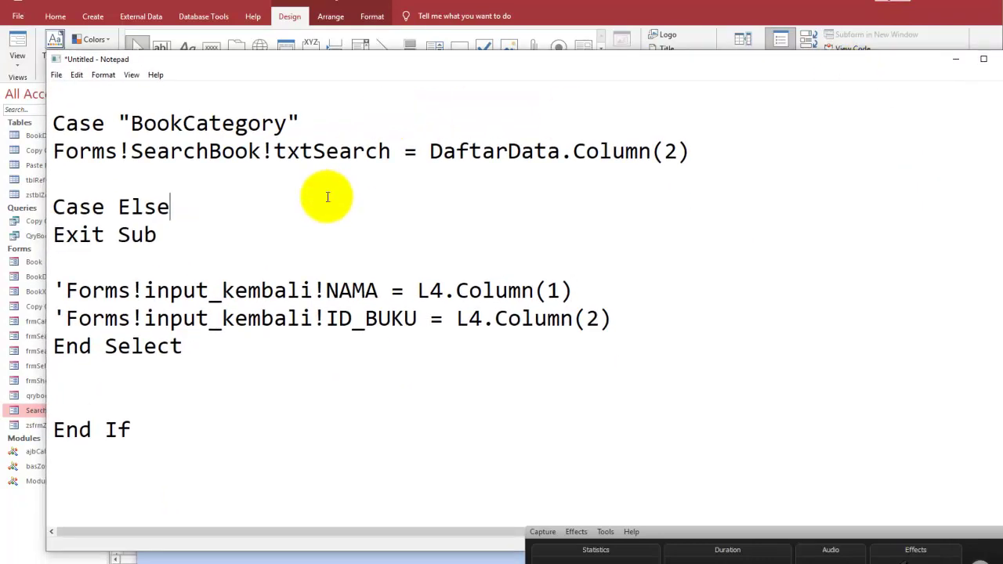
# Delete the commented strReport, ElseIf/MsgBox and input_kembali lines from the pasted procedure.
pyautogui.keyDown('ctrl'); pyautogui.scroll(-3, 328, 196); pyautogui.keyUp('ctrl')
pyautogui.keyDown('ctrl'); pyautogui.scroll(-1, 330, 199); pyautogui.keyUp('ctrl')
pyautogui.scroll(8, 333, 201)
pyautogui.scroll(1, 333, 202)
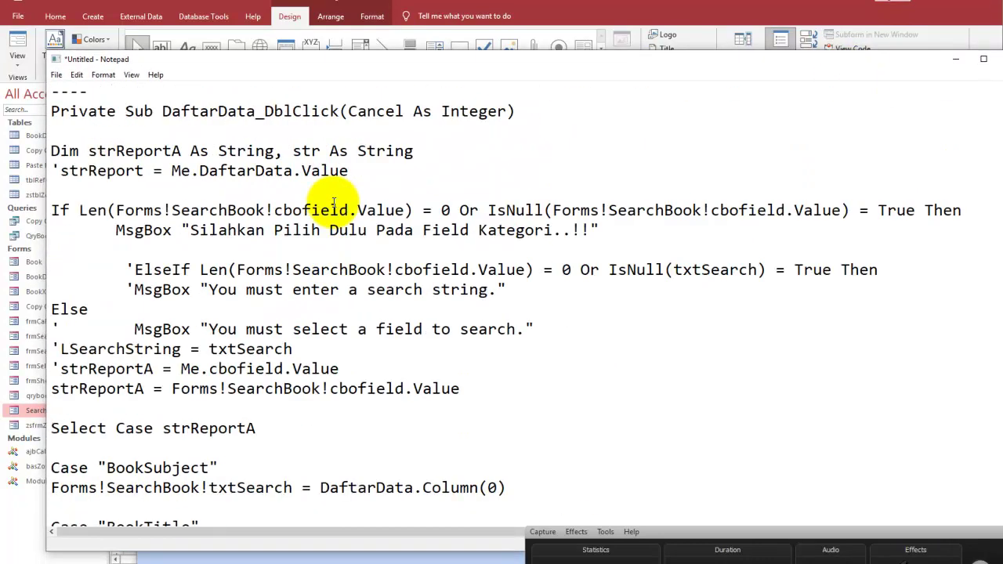
pyautogui.scroll(2, 334, 200)
pyautogui.scroll(1, 345, 211)
pyautogui.scroll(-2, 313, 235)
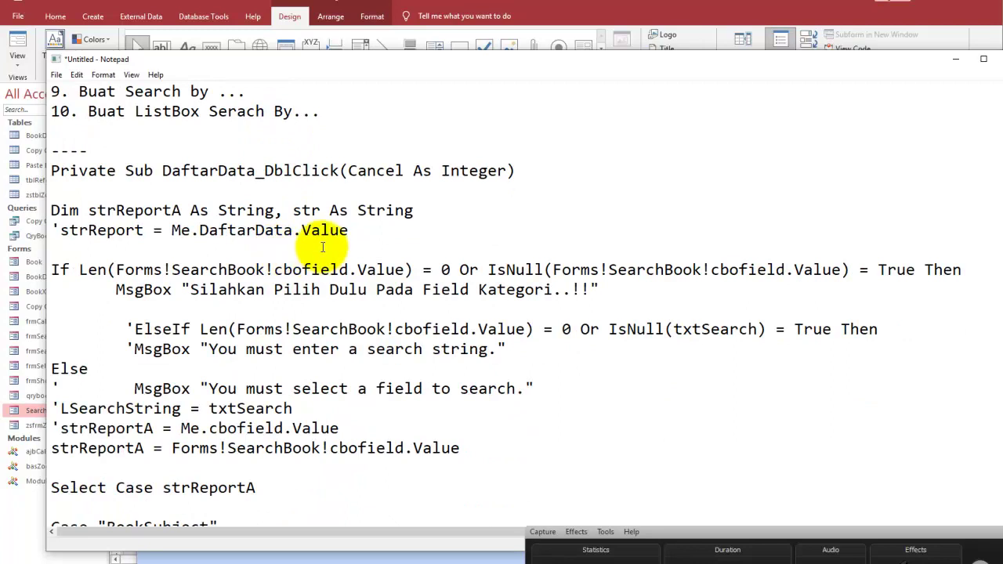
pyautogui.hotkey('shift', 'Down')
pyautogui.press('Delete')
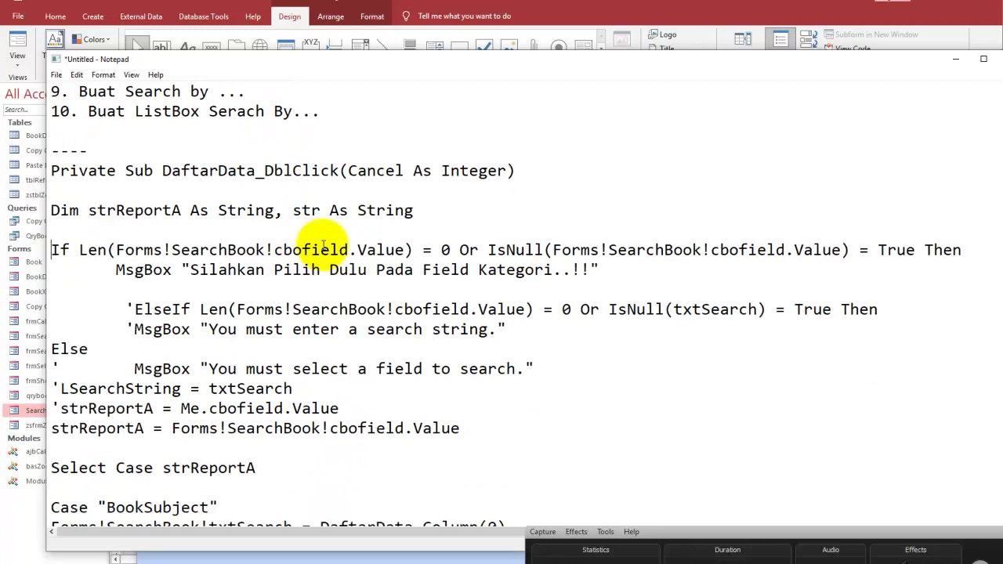
pyautogui.hotkey('shift', 'Down')
pyautogui.hotkey('shift', 'Down')
pyautogui.press('Delete')
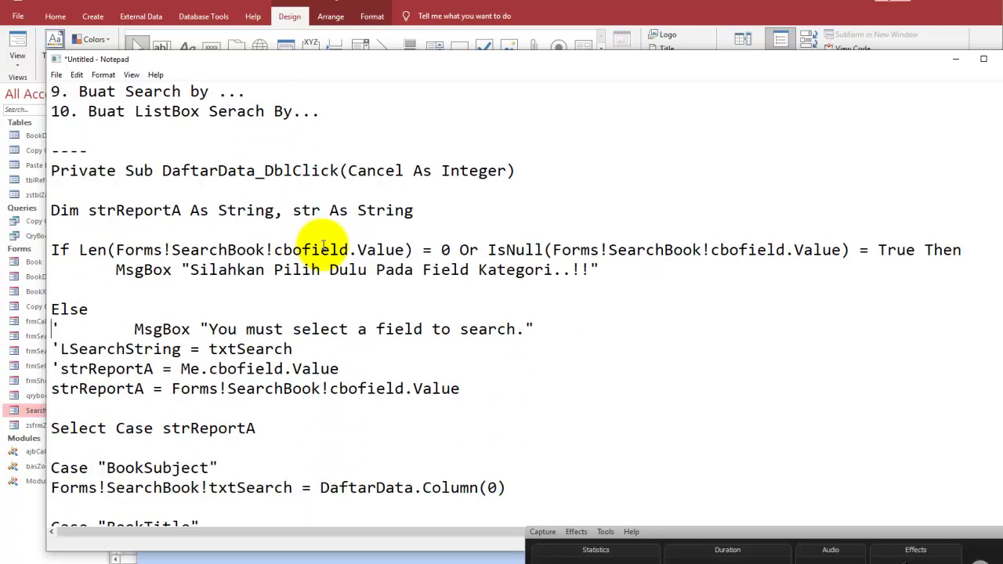
pyautogui.hotkey('shift', 'Down')
pyautogui.hotkey('shift', 'Down')
pyautogui.hotkey('shift', 'Down')
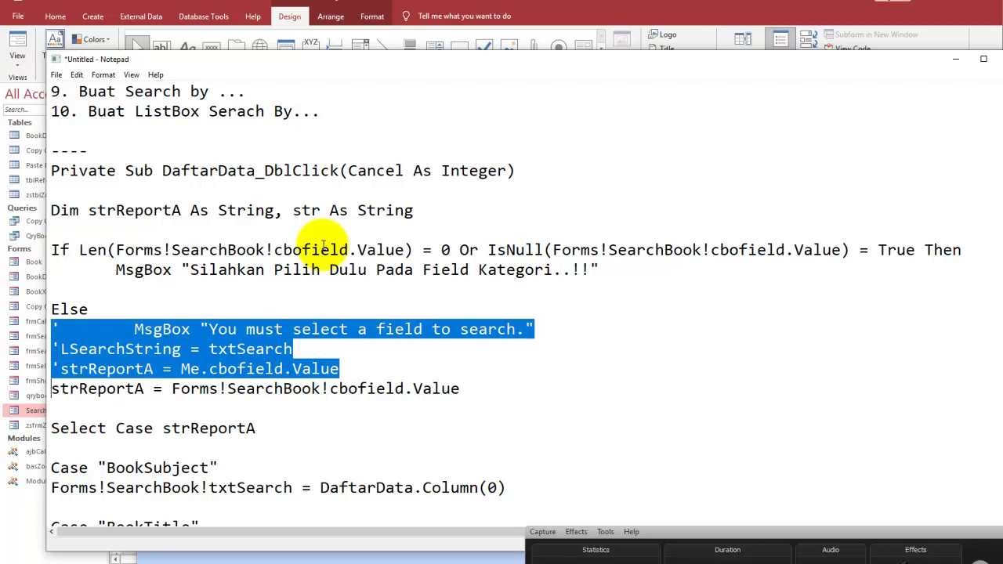
pyautogui.press('Delete')
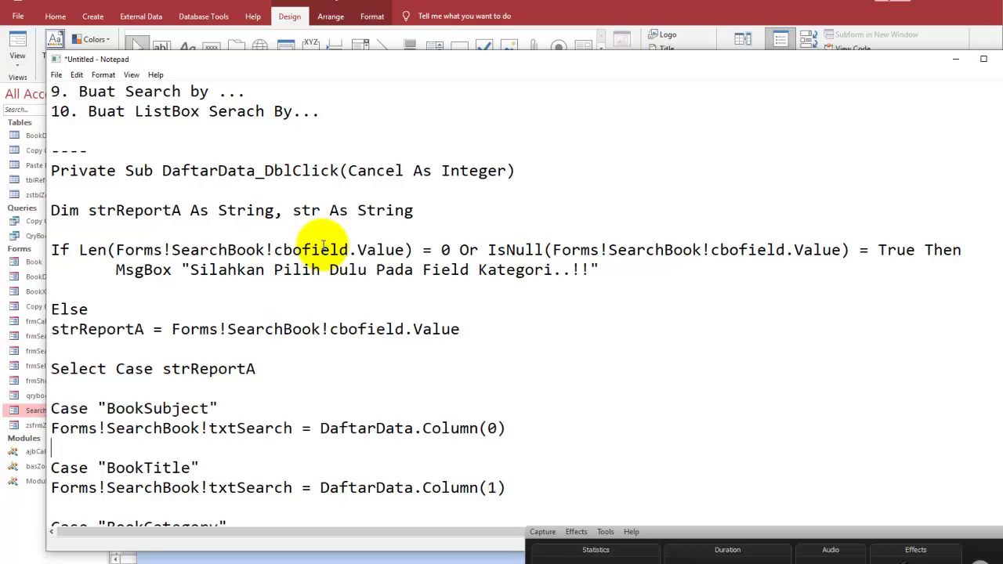
pyautogui.press('Down')
pyautogui.press('Down')
pyautogui.press('Down')
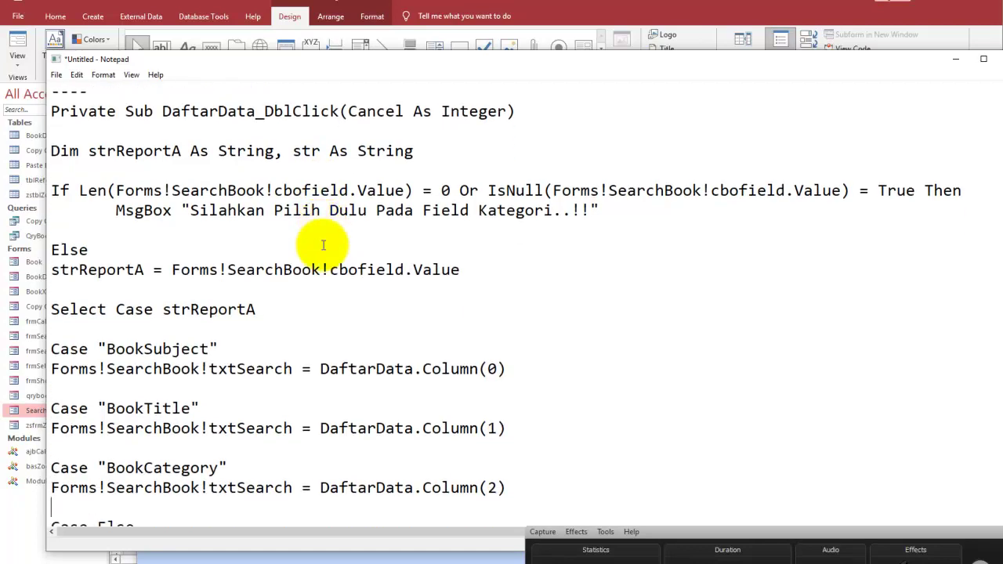
pyautogui.press('Down')
pyautogui.press('Down')
pyautogui.press('Down')
pyautogui.press('Down')
pyautogui.press('Down')
pyautogui.press('Up')
pyautogui.press('Up')
pyautogui.hotkey('shift', 'Down')
pyautogui.hotkey('shift', 'Down')
pyautogui.press('Delete')
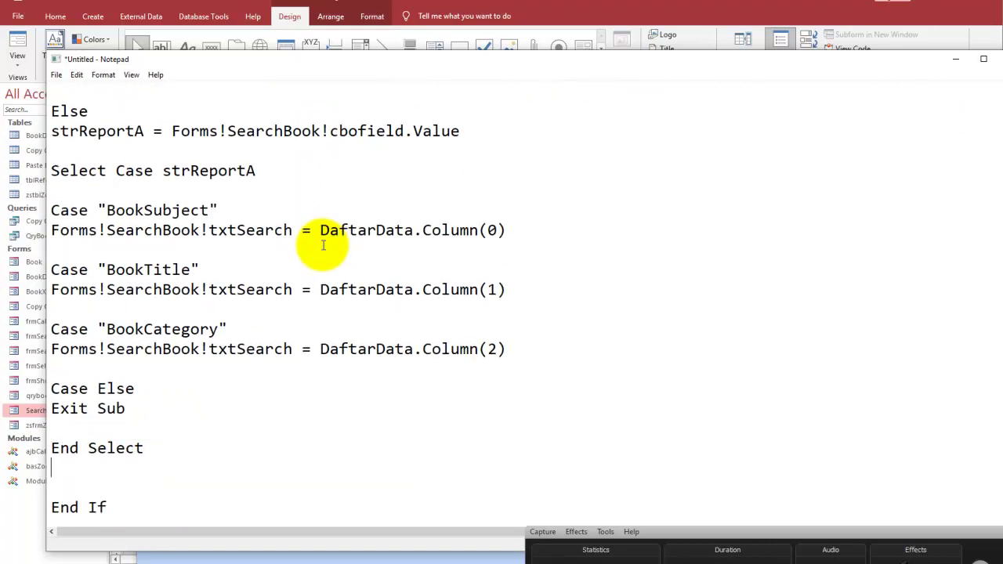
# Remove the blank lines under Private Sub, If, MsgBox, strReportA, Select Case and each Column case.
pyautogui.press('Up')
pyautogui.press('Up')
pyautogui.press('Up')
pyautogui.press('Up')
pyautogui.press('Up')
pyautogui.press('Up')
pyautogui.press('Up')
pyautogui.press('Up')
pyautogui.press('Up')
pyautogui.press('Delete')
pyautogui.press('Down')
pyautogui.press('Delete')
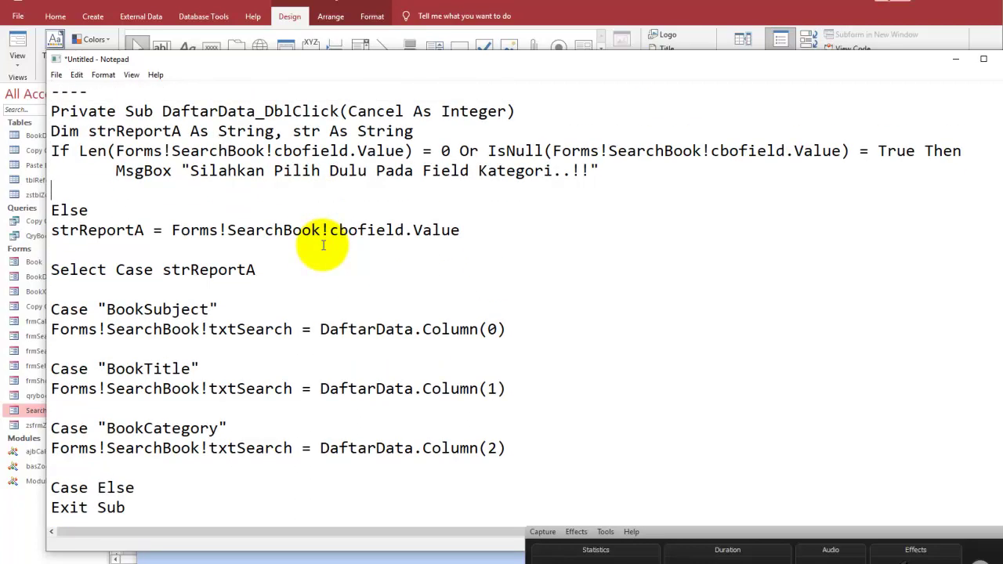
pyautogui.press('Delete')
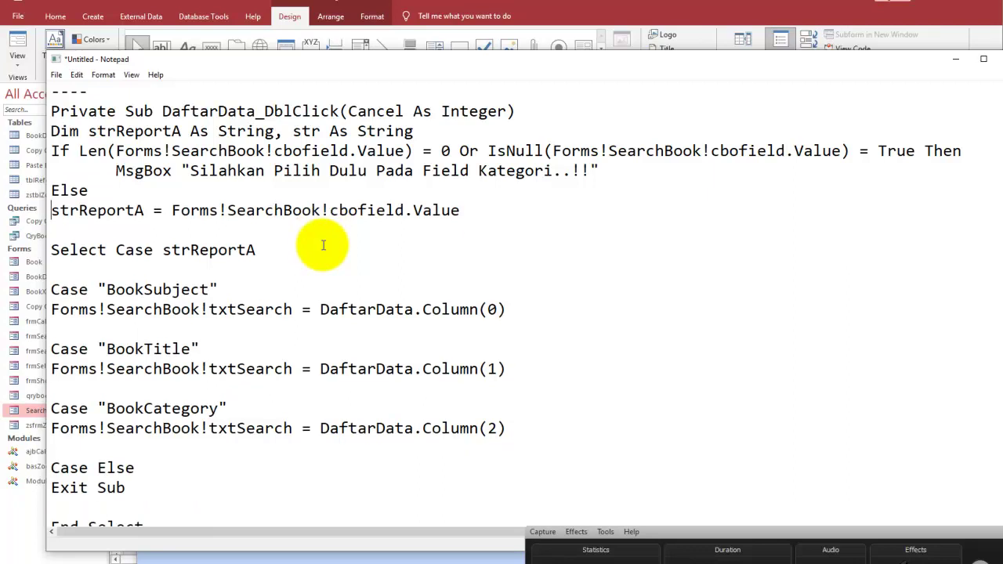
pyautogui.press('Delete')
pyautogui.press('Delete')
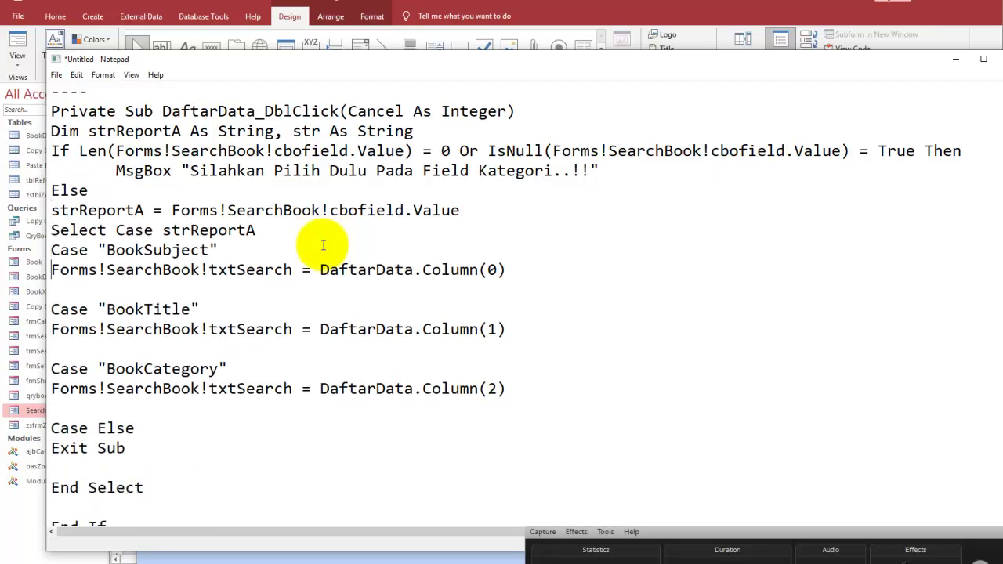
pyautogui.press('Down')
pyautogui.press('Down')
pyautogui.press('Delete')
pyautogui.press('Down')
pyautogui.press('Delete')
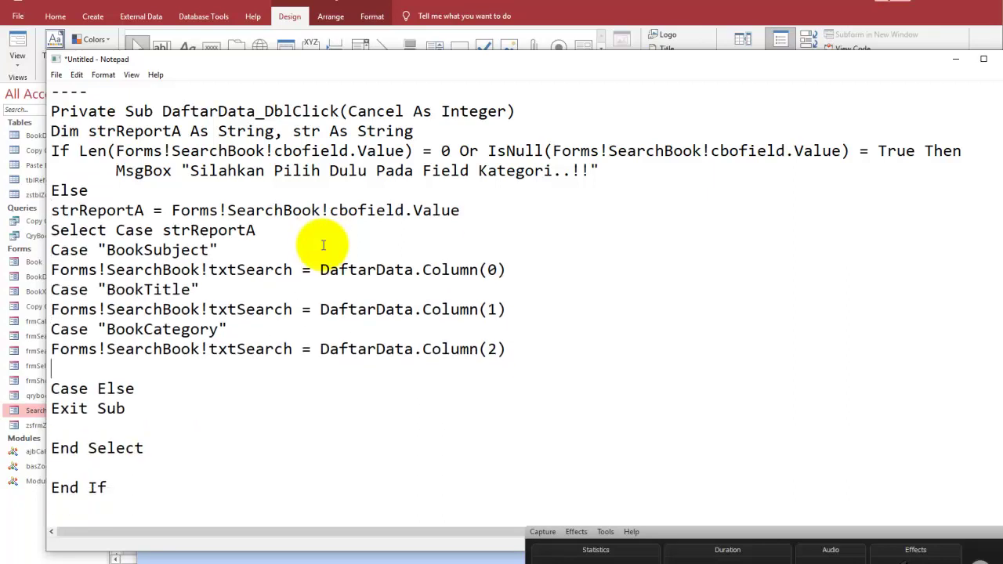
pyautogui.press('Delete')
pyautogui.press('Down')
pyautogui.press('Down')
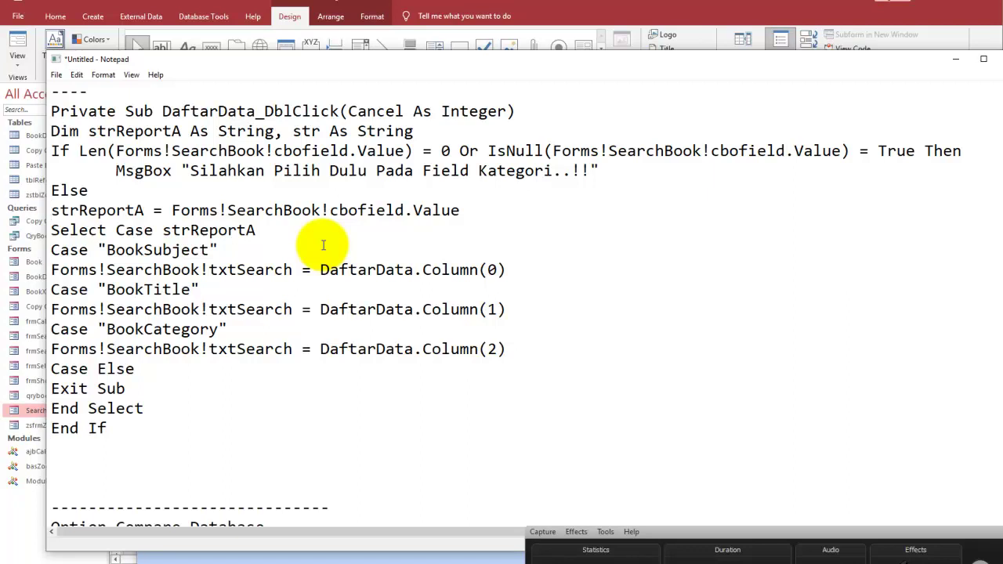
# Highlight strReportA, the MsgBox line, and finally Forms!SearchBook!cbofield.Value inside Len on the If line.
pyautogui.moveTo(388, 70); pyautogui.dragTo(349, 60)
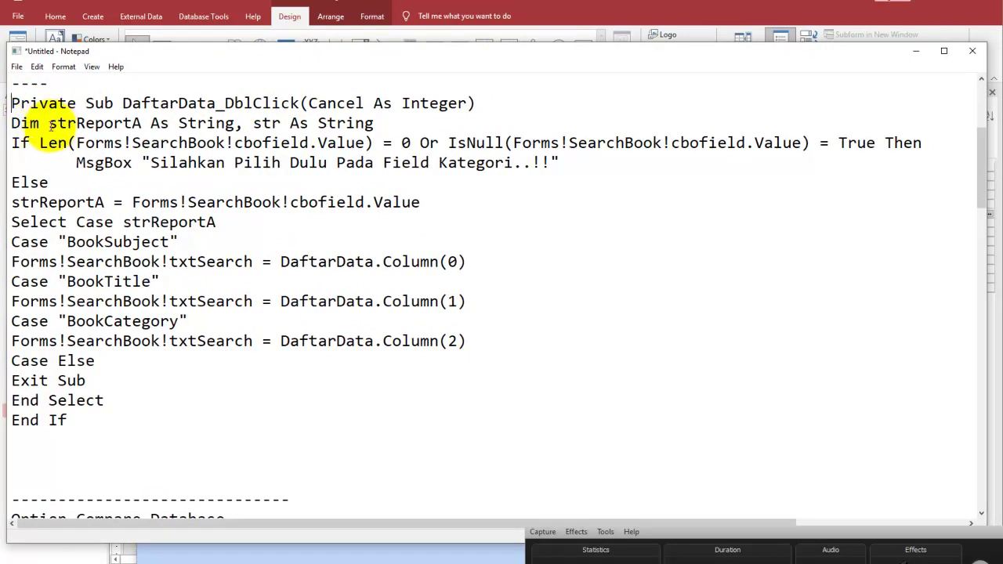
pyautogui.moveTo(50, 123); pyautogui.dragTo(143, 123)
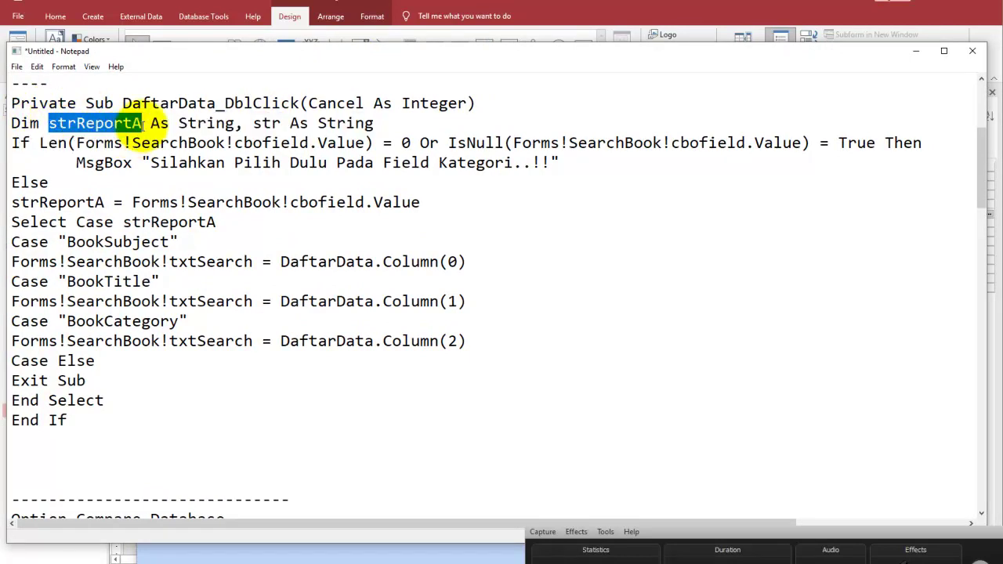
pyautogui.click(286, 122)
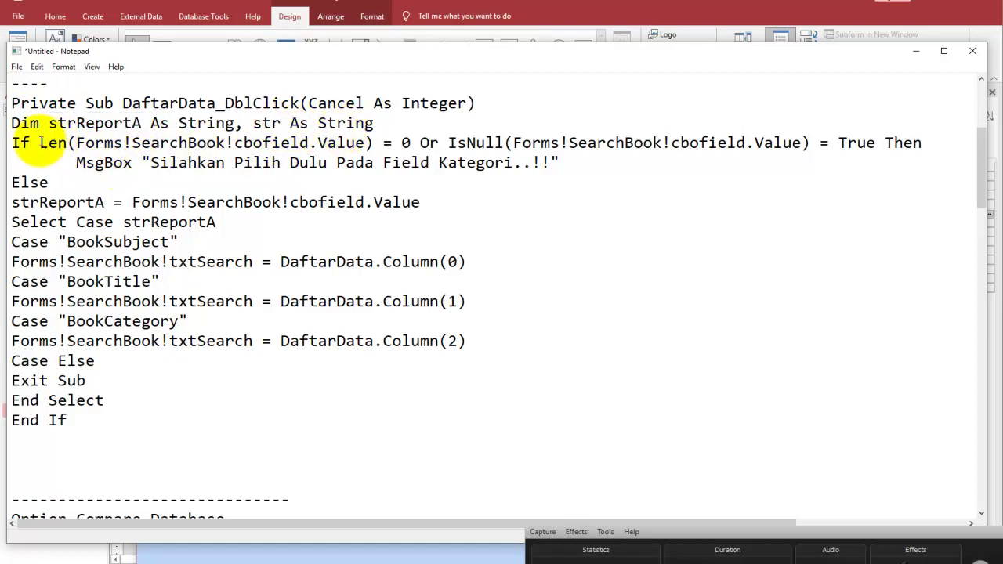
pyautogui.moveTo(77, 143); pyautogui.dragTo(366, 143)
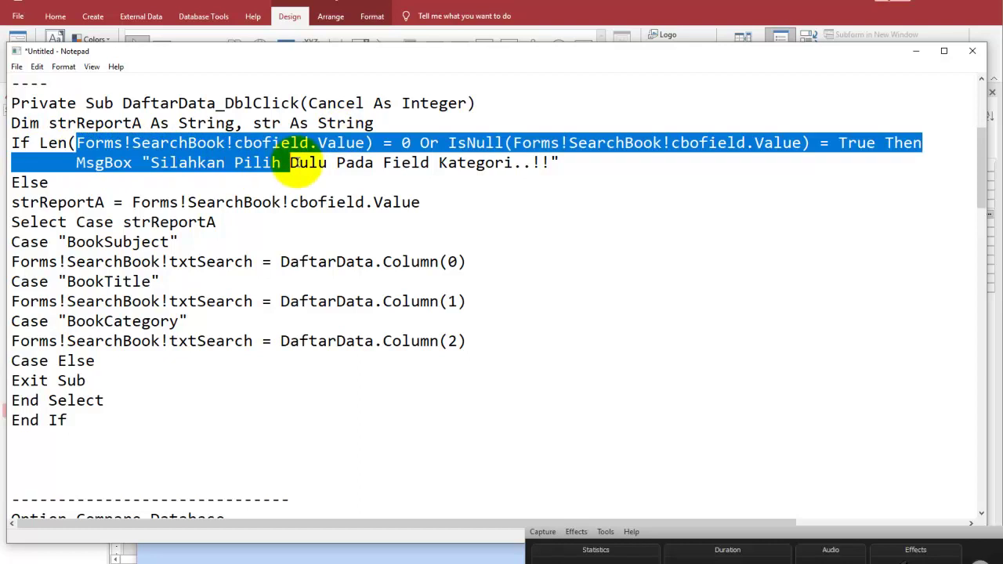
pyautogui.click(415, 147)
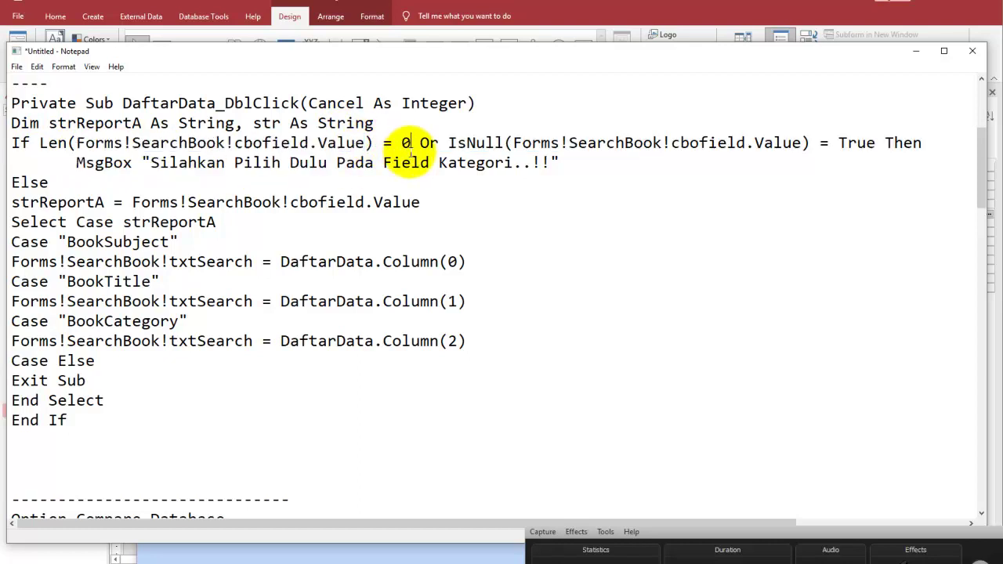
pyautogui.moveTo(75, 163); pyautogui.dragTo(585, 158)
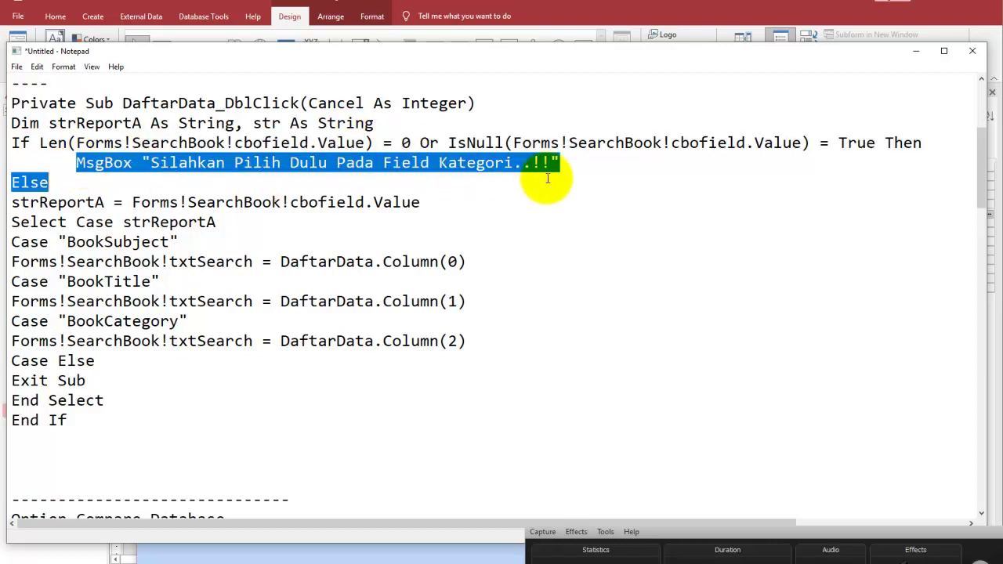
pyautogui.click(588, 165)
pyautogui.click(76, 143)
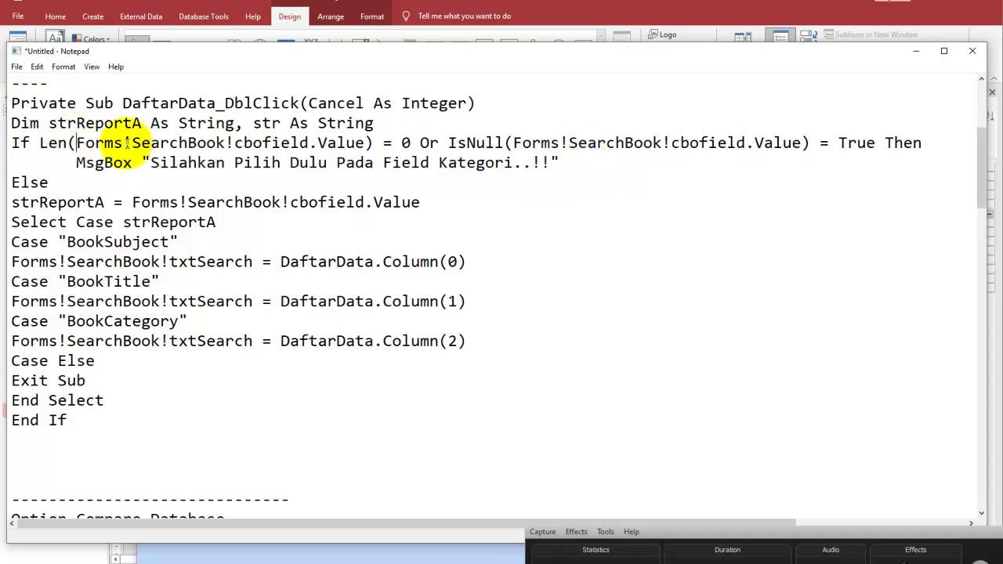
pyautogui.moveTo(76, 143); pyautogui.dragTo(363, 143)
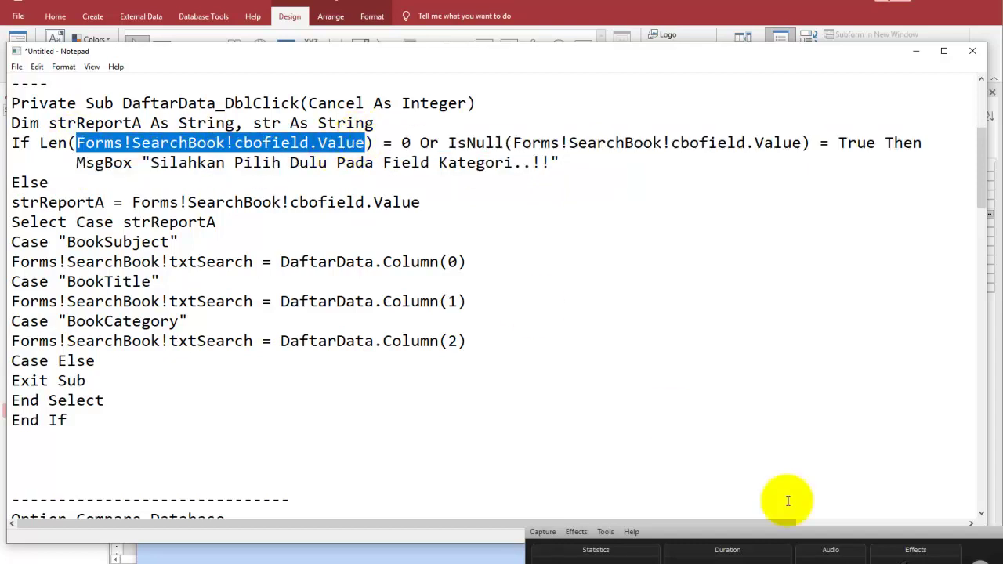
pyautogui.click(784, 541)
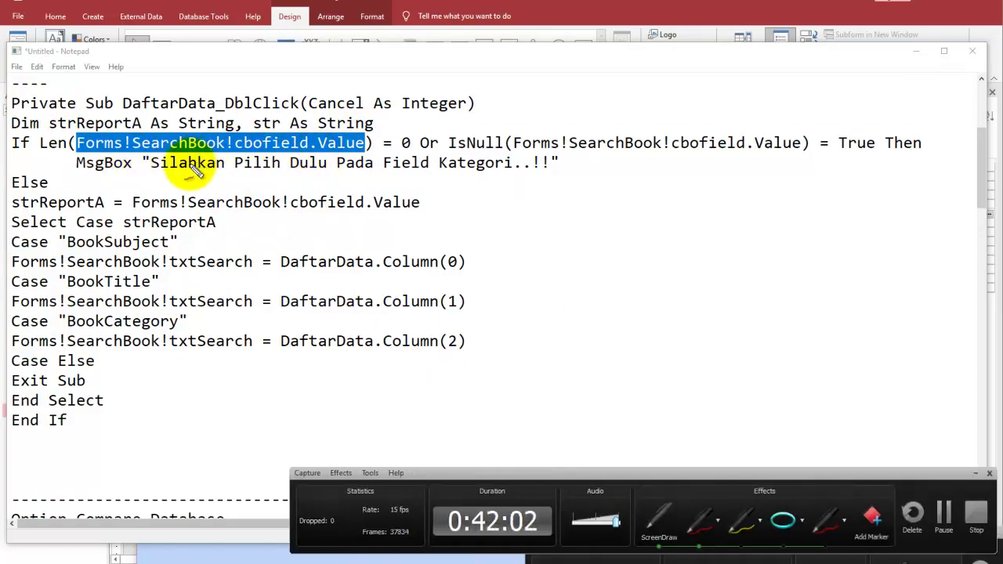
pyautogui.hotkey('ctrl', 'shift', 'd')
pyautogui.moveTo(357, 147)
pyautogui.mouseDown()
pyautogui.moveTo(555, 241)
pyautogui.moveTo(660, 274)
pyautogui.moveTo(682, 295)
pyautogui.moveTo(718, 293)
pyautogui.mouseUp()
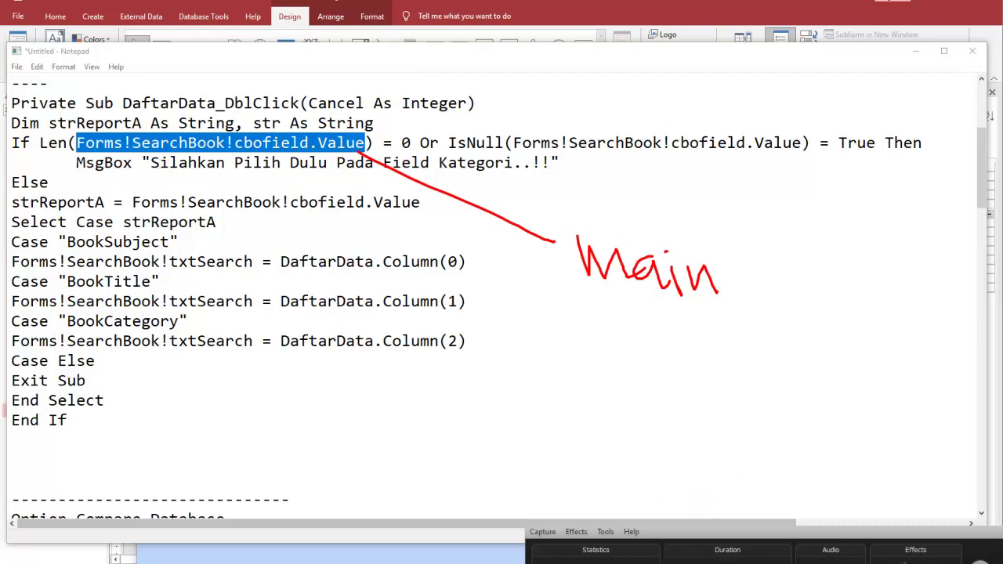
pyautogui.press('Escape')
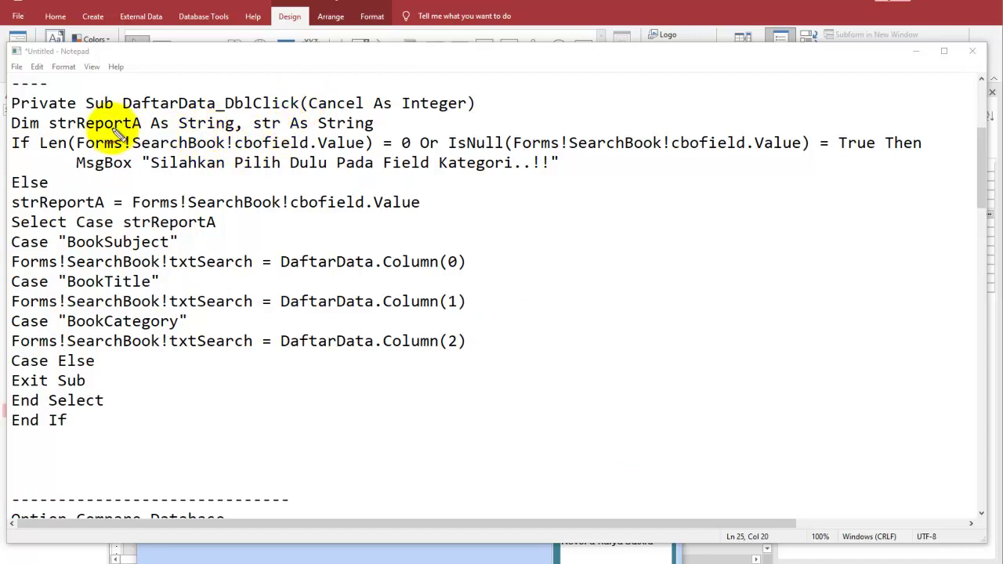
pyautogui.moveTo(359, 126); pyautogui.dragTo(330, 157)
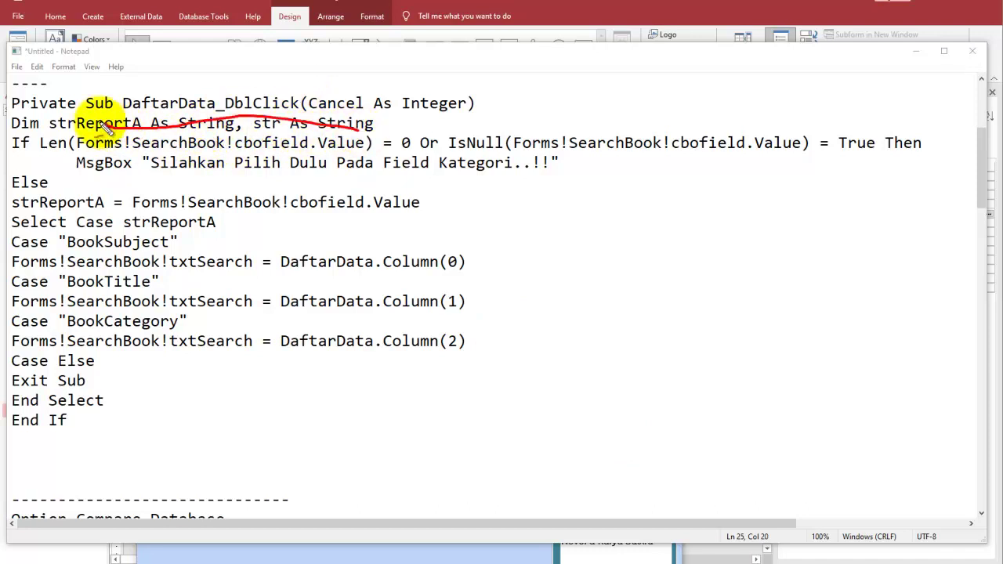
pyautogui.moveTo(805, 123)
pyautogui.mouseDown()
pyautogui.moveTo(596, 164)
pyautogui.moveTo(760, 135)
pyautogui.mouseUp()
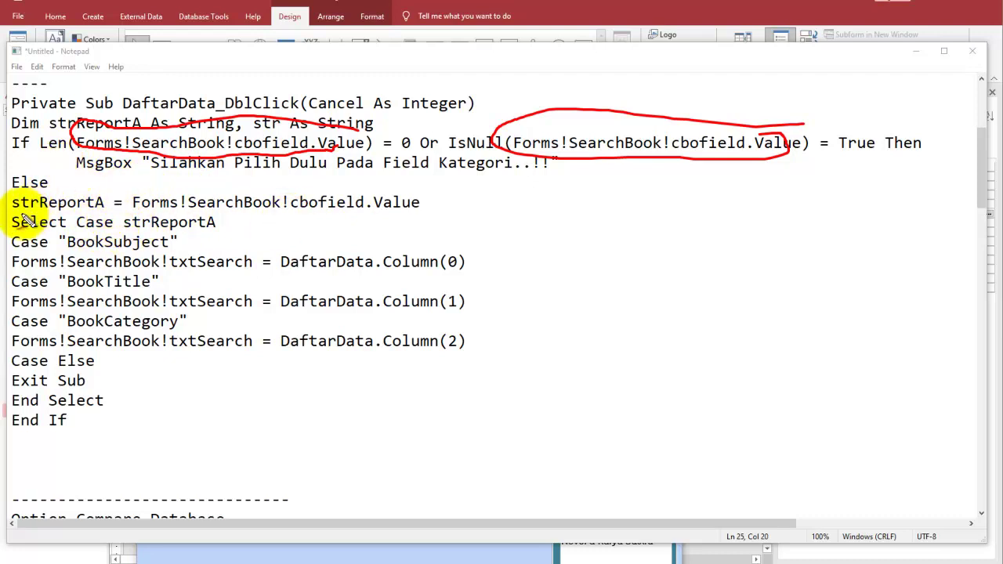
pyautogui.moveTo(60, 127)
pyautogui.mouseDown()
pyautogui.moveTo(71, 196)
pyautogui.moveTo(75, 182)
pyautogui.moveTo(406, 181)
pyautogui.moveTo(250, 218)
pyautogui.moveTo(144, 218)
pyautogui.mouseUp()
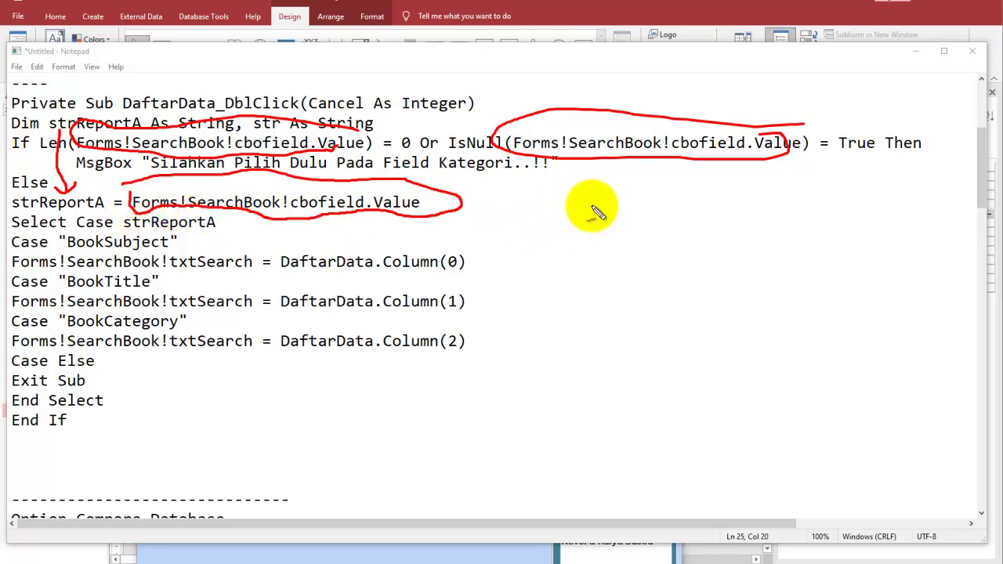
pyautogui.moveTo(579, 201); pyautogui.dragTo(717, 190)
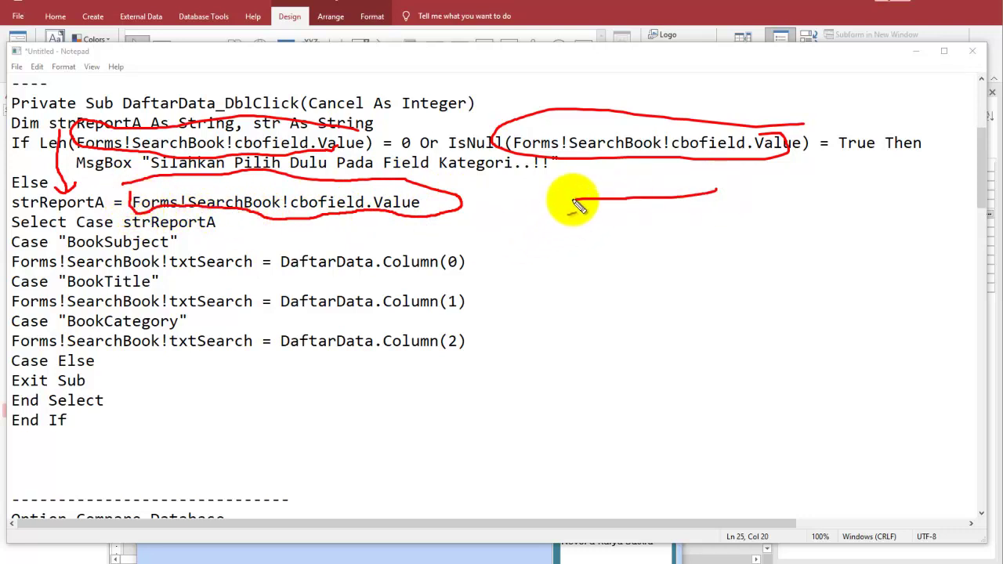
pyautogui.moveTo(576, 206); pyautogui.dragTo(733, 306)
pyautogui.moveTo(721, 210); pyautogui.dragTo(711, 302)
pyautogui.moveTo(608, 232)
pyautogui.mouseDown()
pyautogui.moveTo(636, 233)
pyautogui.moveTo(608, 250)
pyautogui.moveTo(646, 267)
pyautogui.moveTo(615, 259)
pyautogui.mouseUp()
pyautogui.moveTo(500, 212)
pyautogui.mouseDown()
pyautogui.moveTo(639, 268)
pyautogui.moveTo(350, 217)
pyautogui.mouseUp()
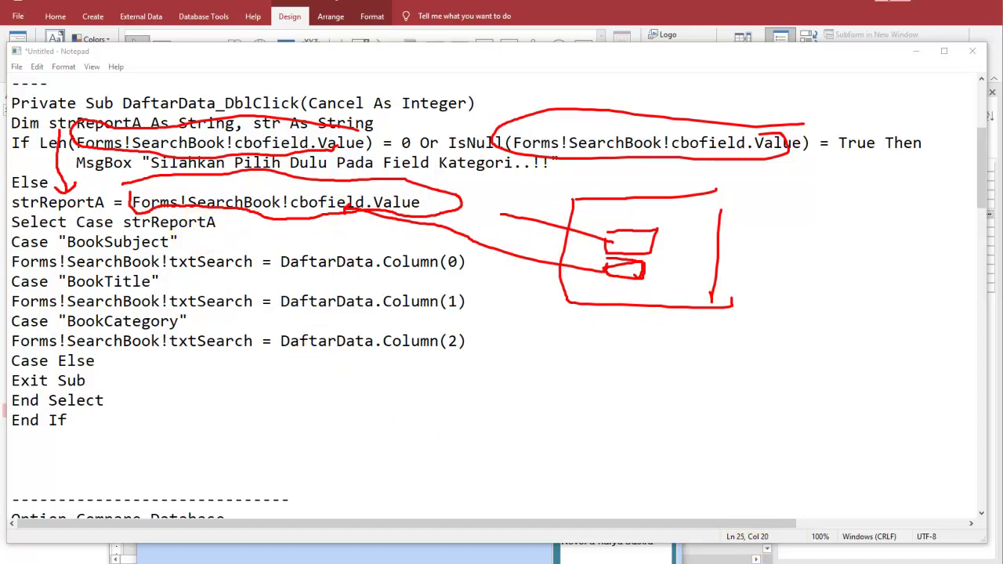
pyautogui.press('Escape')
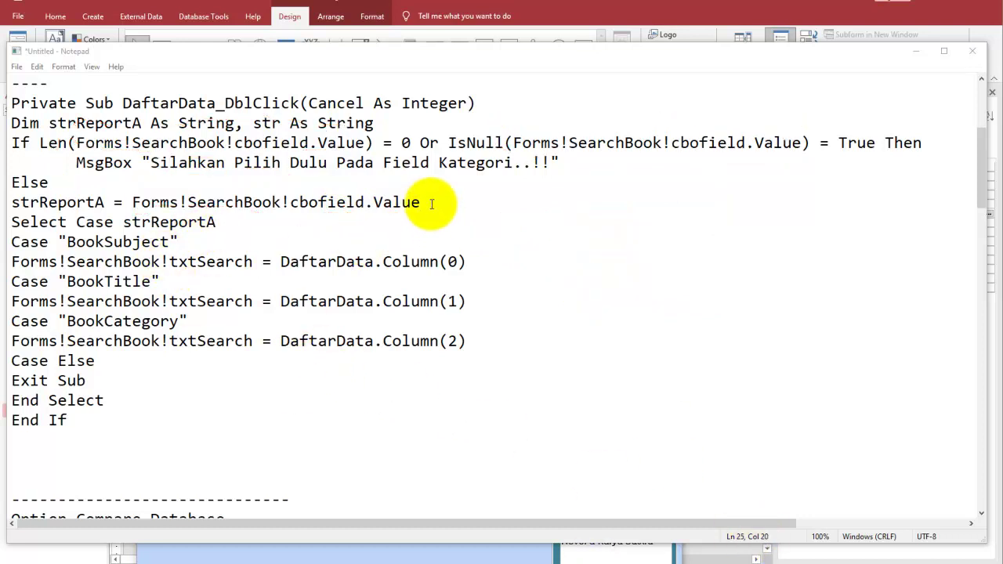
# Insert a blank line after Else and underline Select Case, the BookSubject/BookTitle cases and Column indexes.
pyautogui.click(257, 182)
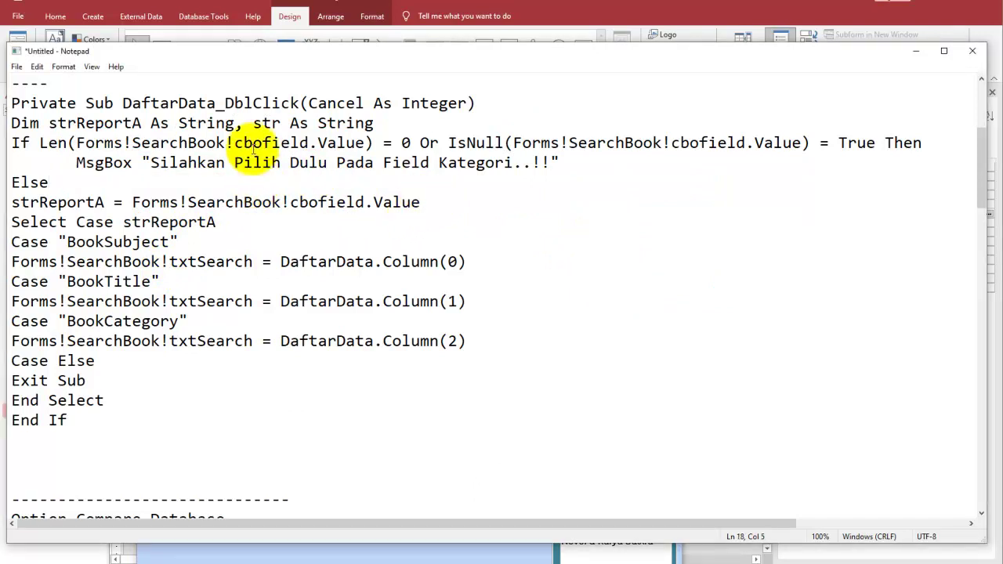
pyautogui.press('Return')
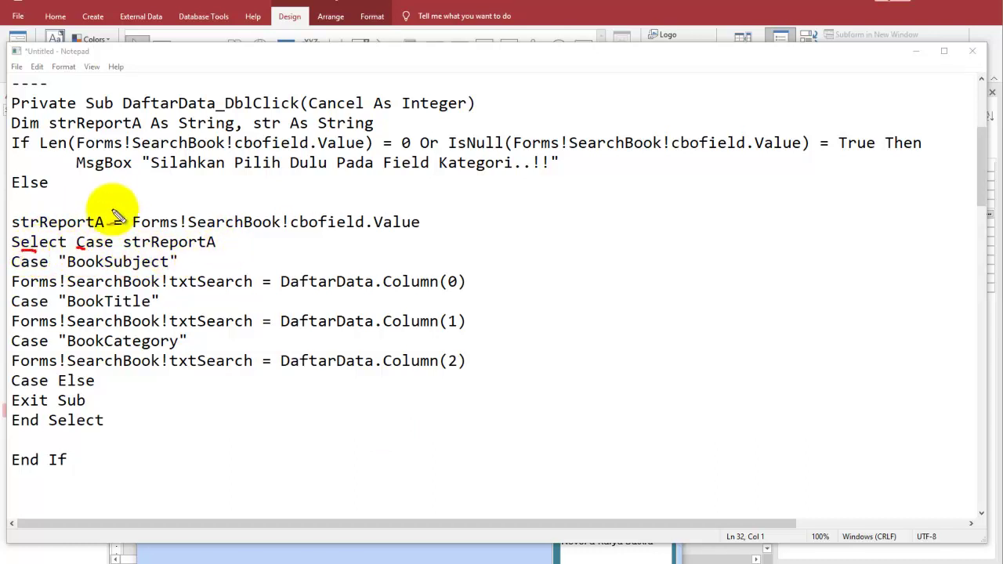
pyautogui.moveTo(224, 234); pyautogui.dragTo(125, 230)
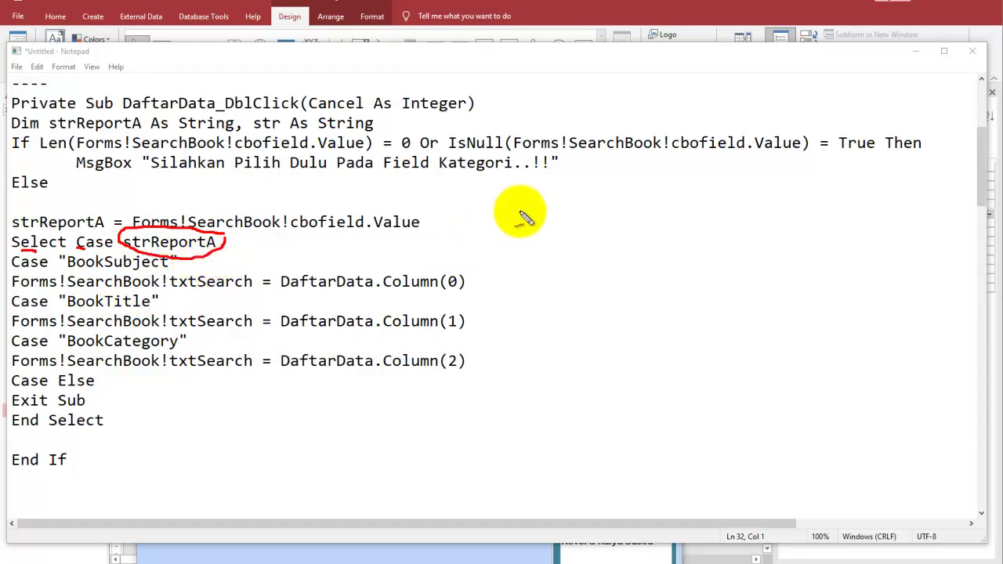
pyautogui.moveTo(214, 267); pyautogui.dragTo(269, 259)
pyautogui.moveTo(238, 296); pyautogui.dragTo(196, 299)
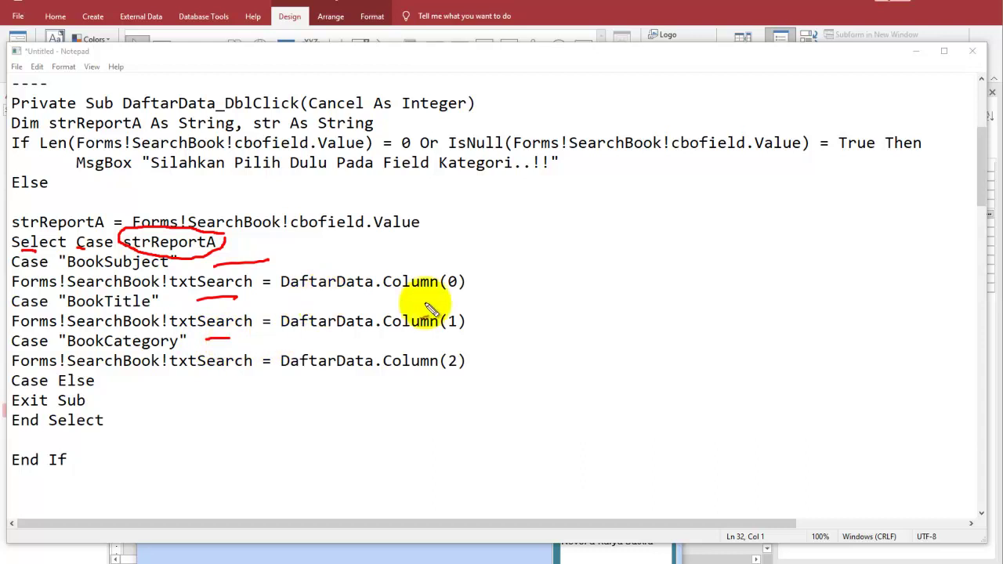
pyautogui.moveTo(393, 297); pyautogui.dragTo(439, 296)
pyautogui.moveTo(396, 337); pyautogui.dragTo(435, 338)
pyautogui.moveTo(401, 377); pyautogui.dragTo(443, 379)
# Sketch a search form box containing a text box beside the code.
pyautogui.moveTo(560, 257); pyautogui.dragTo(562, 376)
pyautogui.moveTo(560, 257); pyautogui.dragTo(737, 401)
pyautogui.moveTo(559, 373); pyautogui.dragTo(731, 398)
pyautogui.moveTo(605, 282)
pyautogui.mouseDown()
pyautogui.moveTo(658, 282)
pyautogui.moveTo(668, 310)
pyautogui.moveTo(670, 299)
pyautogui.mouseUp()
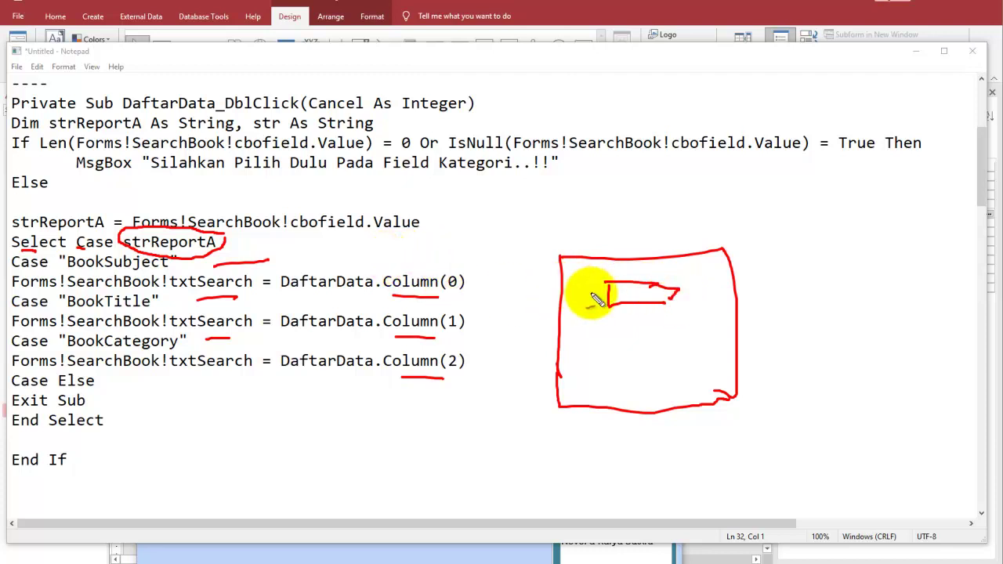
# Draw red arrows from the BookSubject, BookTitle and BookCategory Case lines to a form sketch with a list and search box.
pyautogui.moveTo(213, 267); pyautogui.dragTo(532, 289)
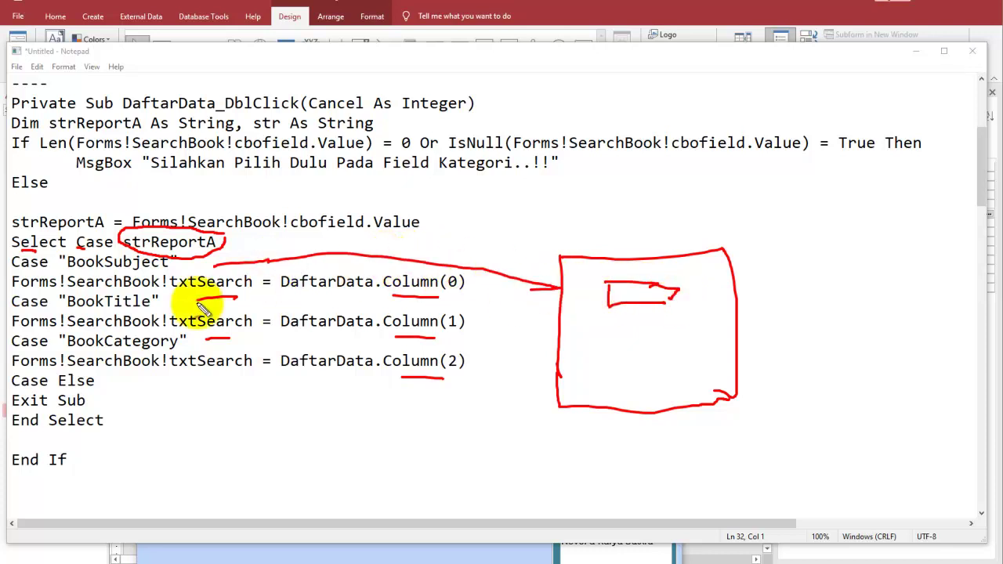
pyautogui.moveTo(268, 300); pyautogui.dragTo(564, 297)
pyautogui.moveTo(254, 342)
pyautogui.mouseDown()
pyautogui.moveTo(586, 309)
pyautogui.moveTo(701, 362)
pyautogui.mouseUp()
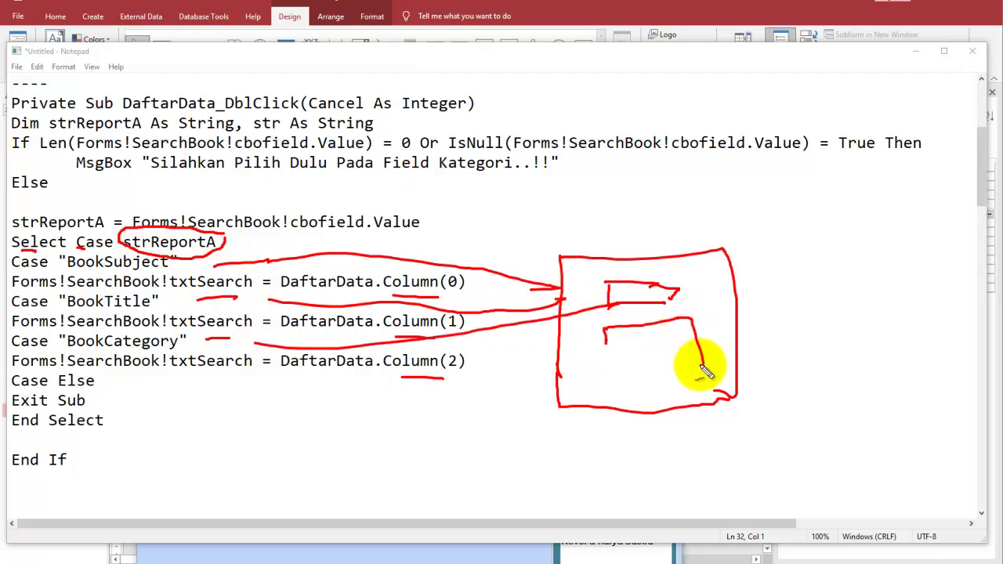
pyautogui.moveTo(602, 352); pyautogui.dragTo(703, 351)
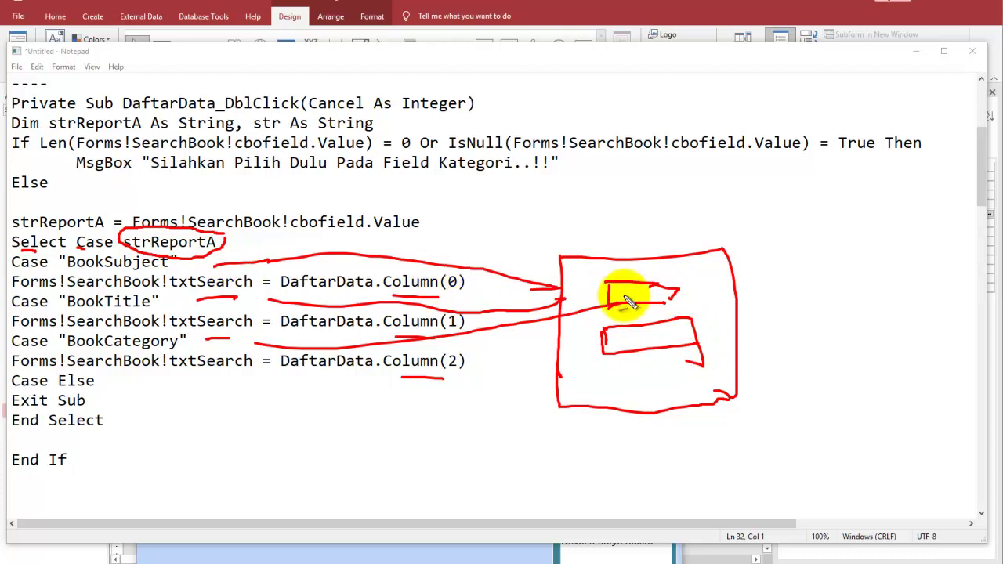
pyautogui.moveTo(624, 292); pyautogui.dragTo(653, 275)
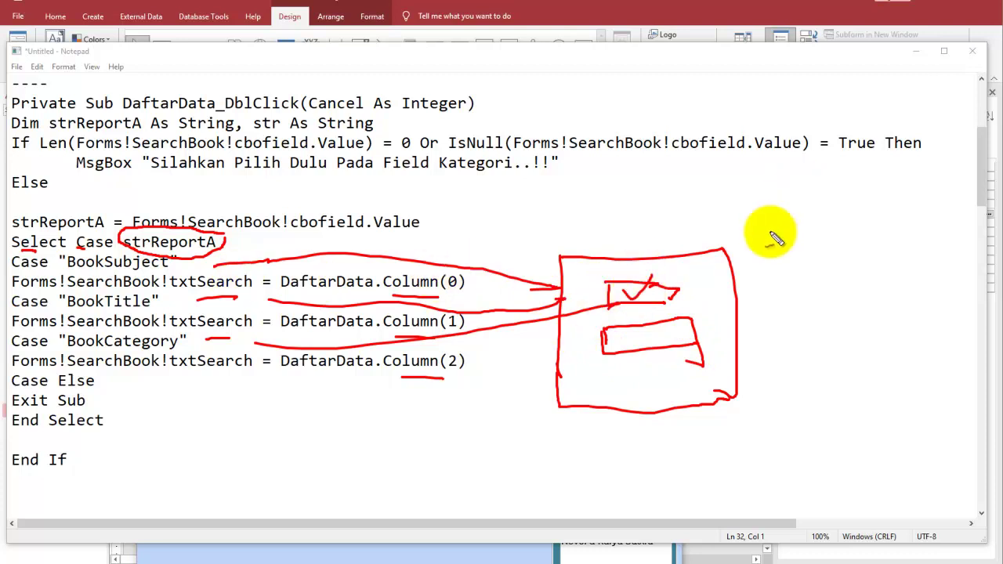
# Sketch a separate popup box with text to the right and link it to the form's list.
pyautogui.moveTo(739, 272); pyautogui.dragTo(838, 264)
pyautogui.moveTo(741, 276); pyautogui.dragTo(859, 308)
pyautogui.moveTo(846, 268); pyautogui.dragTo(850, 307)
pyautogui.moveTo(773, 279)
pyautogui.mouseDown()
pyautogui.moveTo(800, 280)
pyautogui.moveTo(788, 311)
pyautogui.mouseUp()
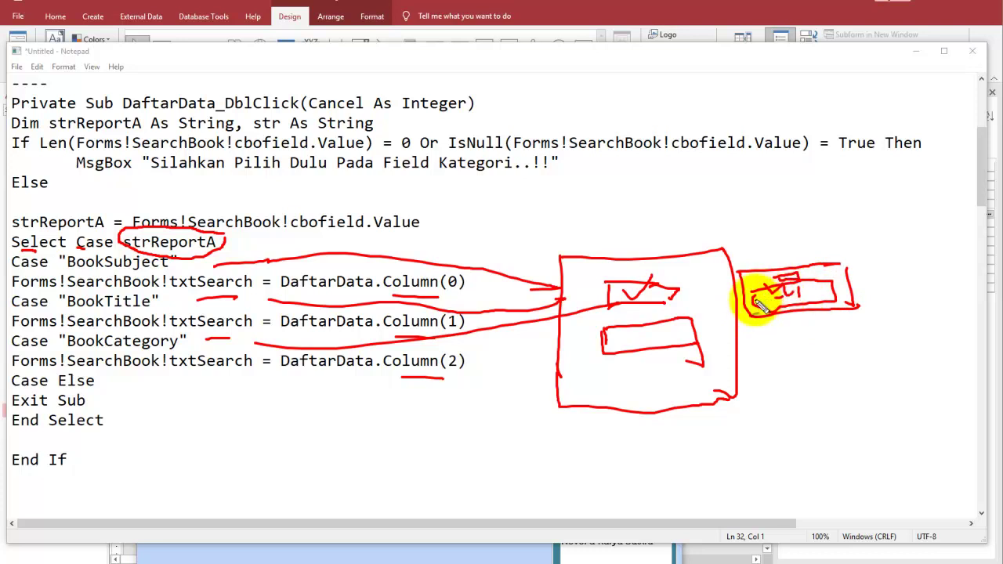
pyautogui.moveTo(759, 306); pyautogui.dragTo(678, 333)
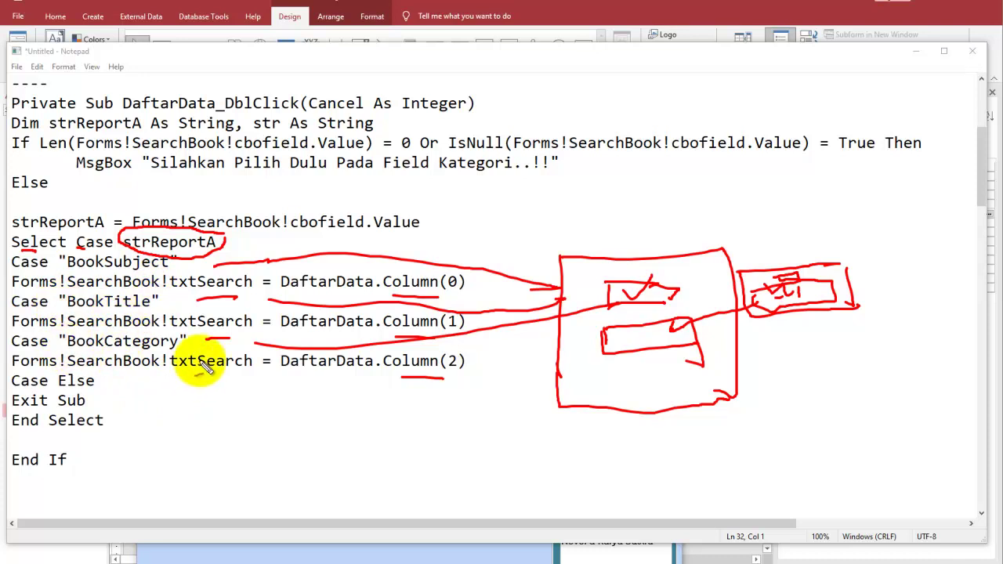
# Label txtSearch as the text field and link Column(0) and Column(2) to the list's columns.
pyautogui.moveTo(166, 357)
pyautogui.mouseDown()
pyautogui.moveTo(251, 443)
pyautogui.moveTo(308, 482)
pyautogui.moveTo(312, 462)
pyautogui.moveTo(336, 463)
pyautogui.mouseUp()
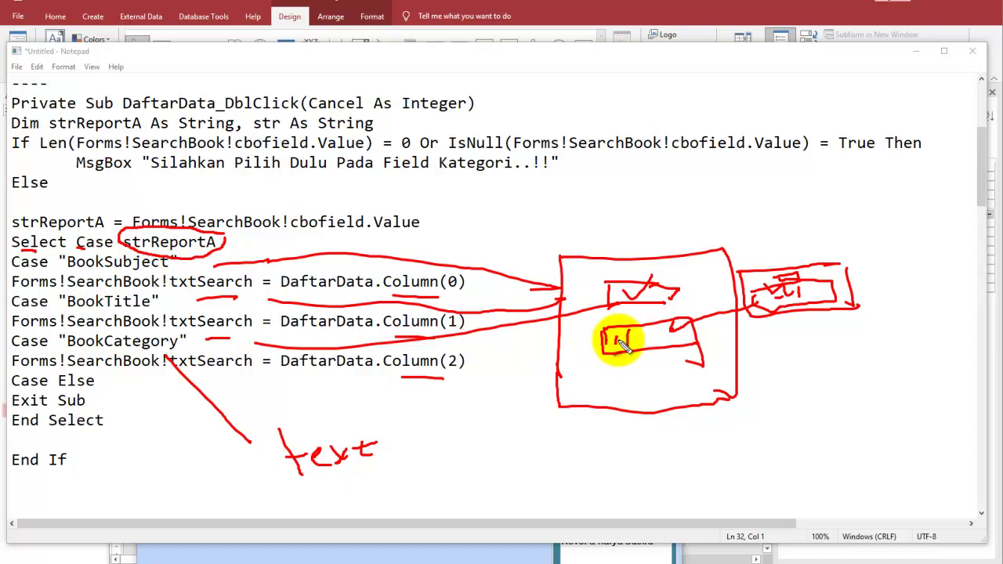
pyautogui.moveTo(480, 292); pyautogui.dragTo(592, 335)
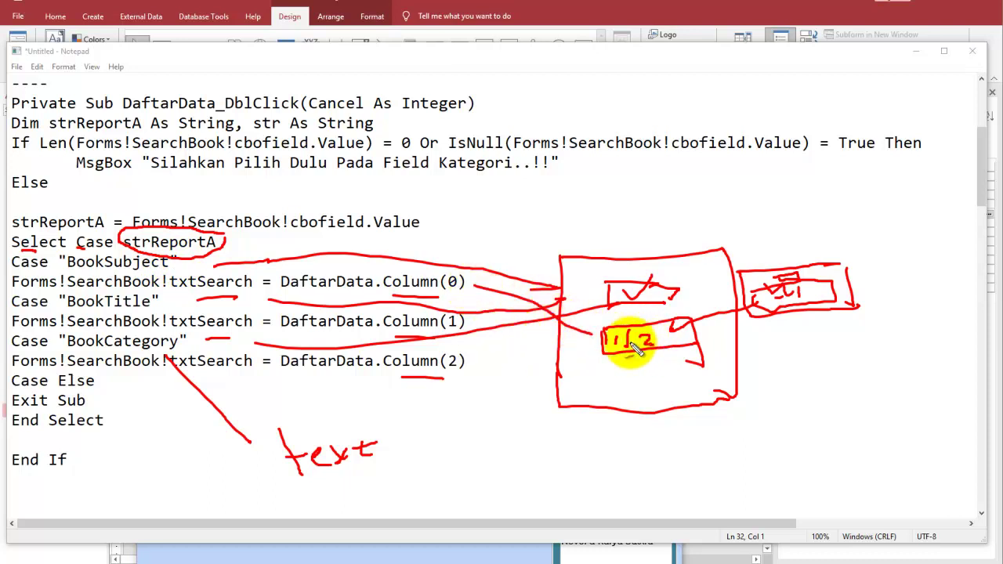
pyautogui.moveTo(451, 333); pyautogui.dragTo(678, 333)
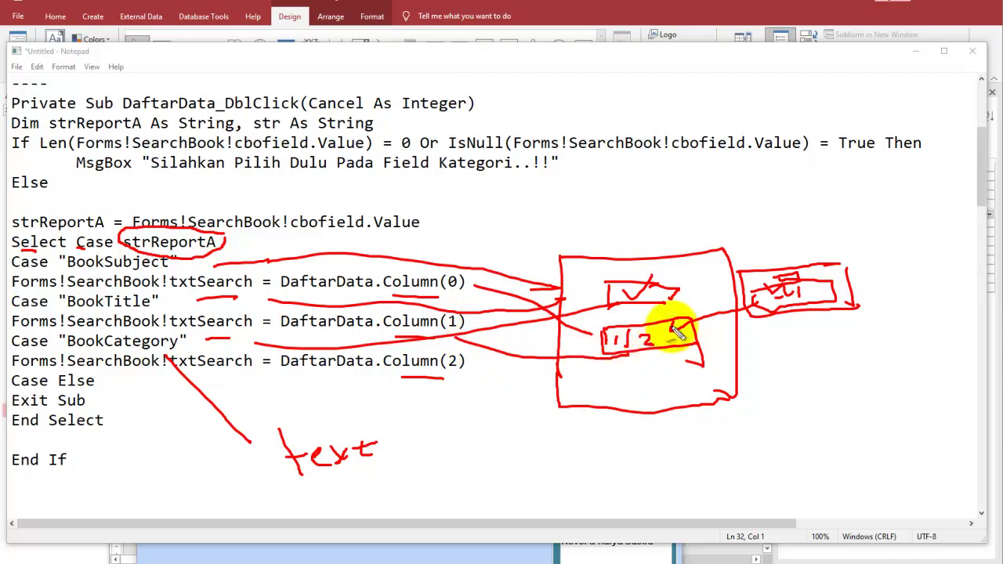
pyautogui.moveTo(668, 321); pyautogui.dragTo(692, 351)
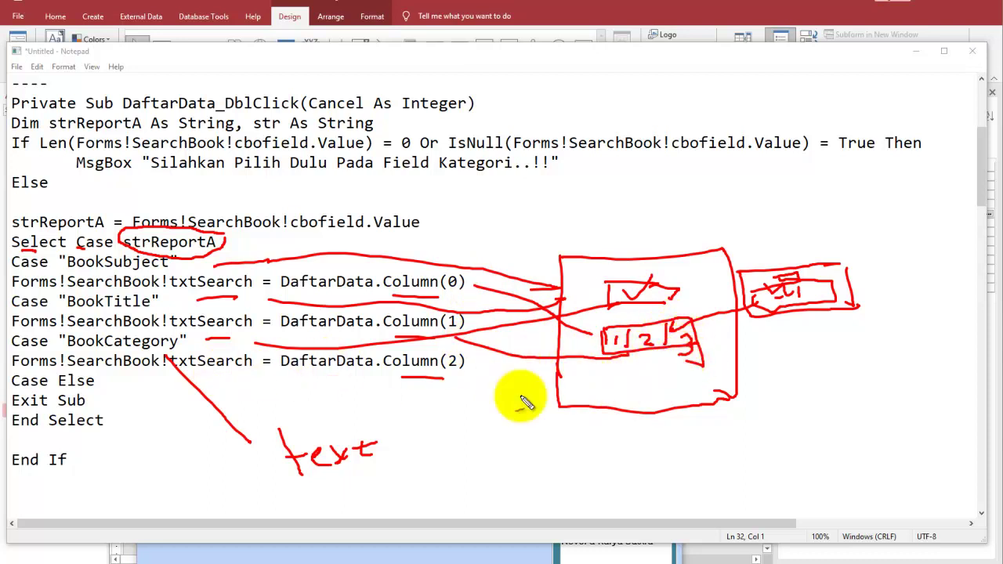
pyautogui.moveTo(453, 380)
pyautogui.mouseDown()
pyautogui.moveTo(588, 392)
pyautogui.moveTo(679, 373)
pyautogui.mouseUp()
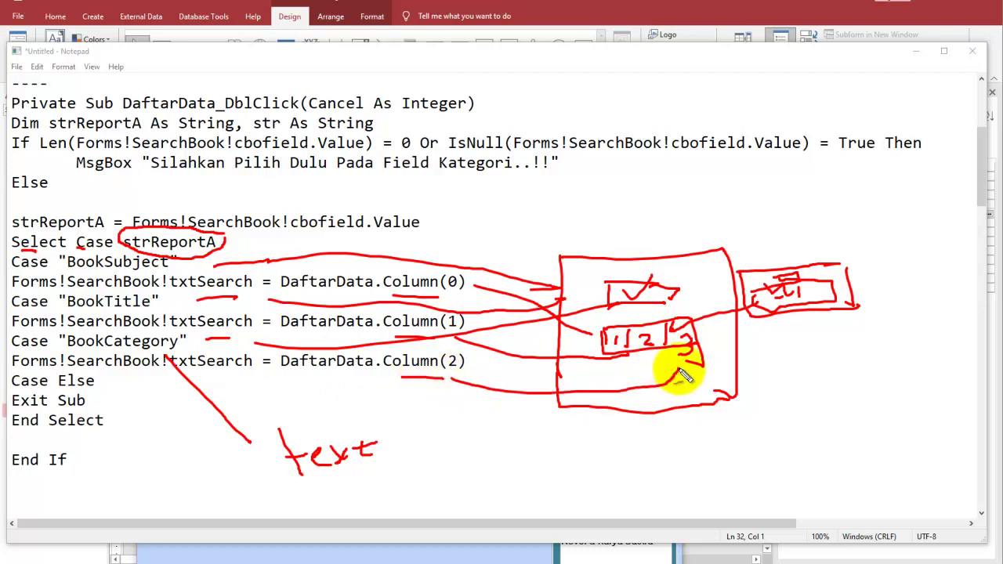
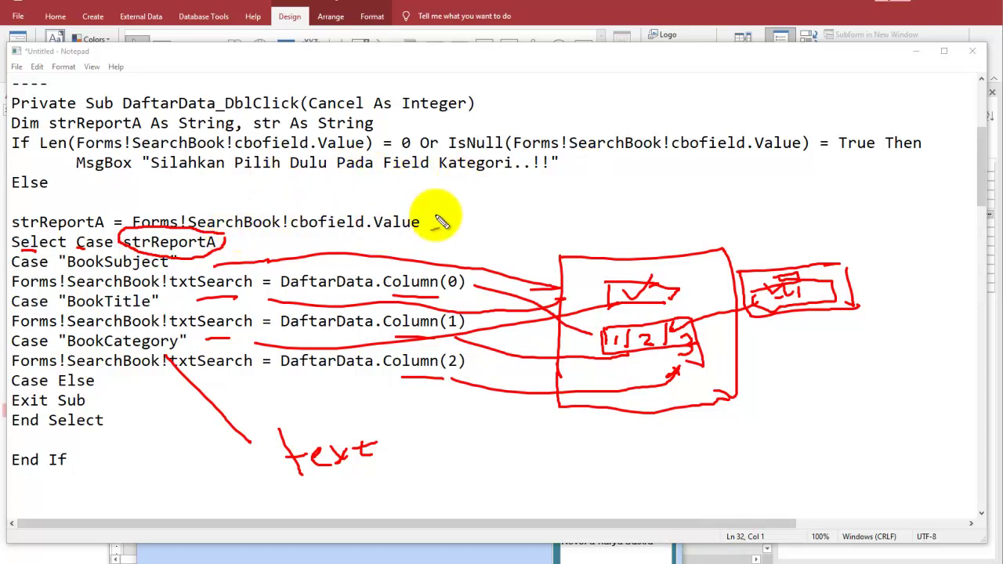
# Trace the category flow through the DaftarData cases with the pen, clear the ink, and minimize Notepad.
pyautogui.moveTo(459, 209)
pyautogui.mouseDown()
pyautogui.moveTo(40, 399)
pyautogui.moveTo(225, 457)
pyautogui.mouseUp()
pyautogui.press('Escape')
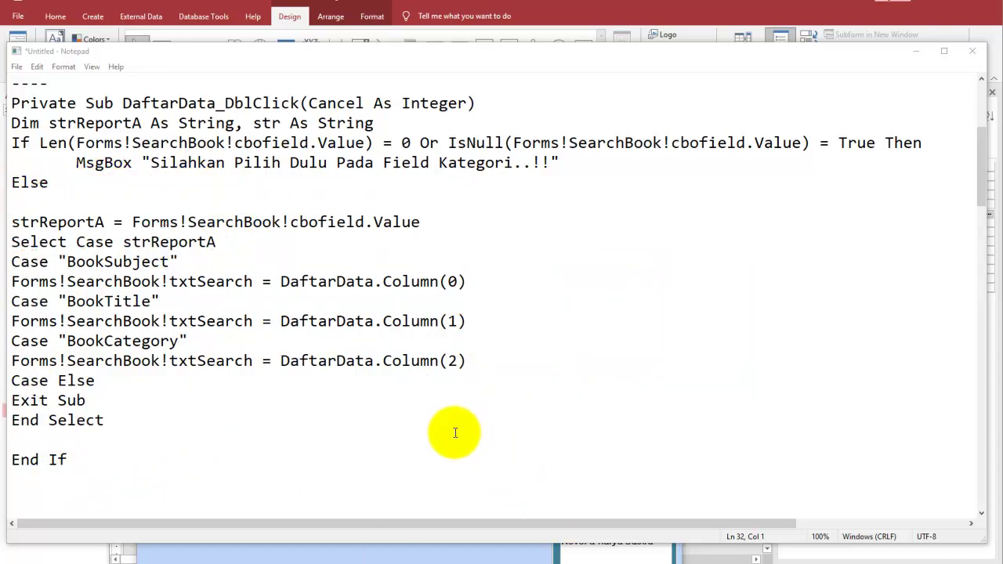
pyautogui.click(916, 54)
pyautogui.click(19, 43)
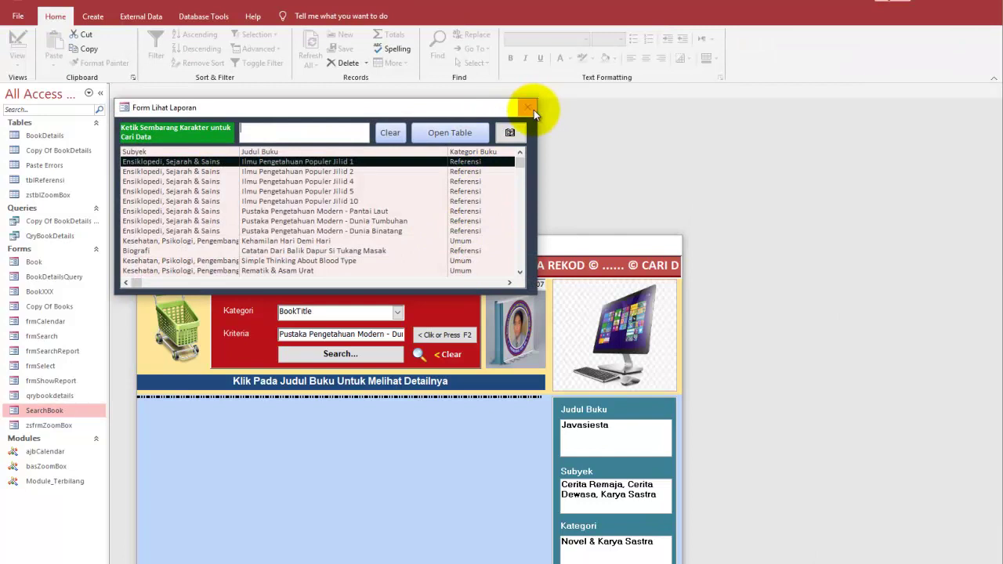
# Fill Kriteria from the Pantai Laut, Ilmu Pengetahuan Populer Jilid 1 and Kehamilan Hari Demi Hari rows.
pyautogui.click(347, 212)
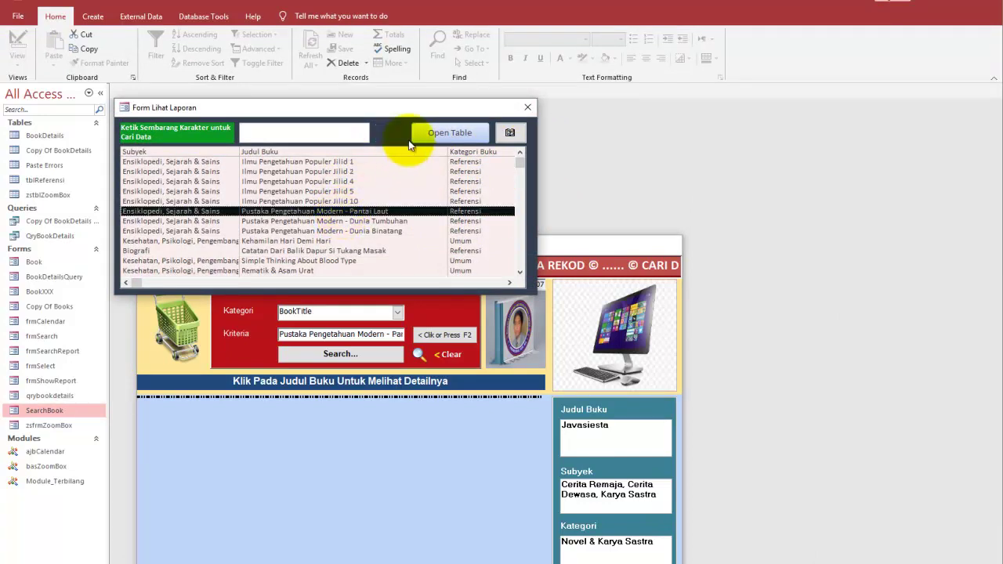
pyautogui.moveTo(433, 107); pyautogui.dragTo(802, 125)
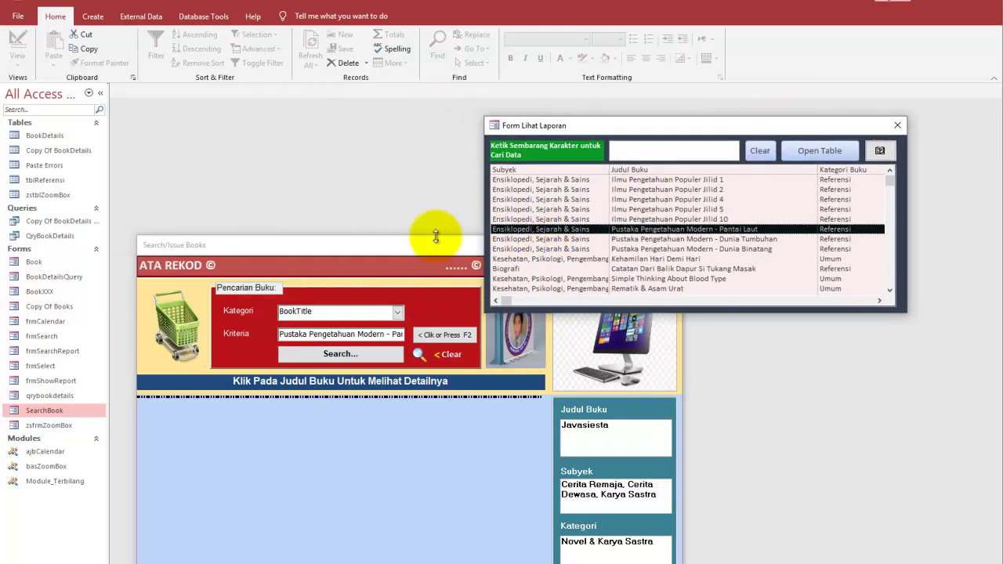
pyautogui.moveTo(411, 235); pyautogui.dragTo(376, 157)
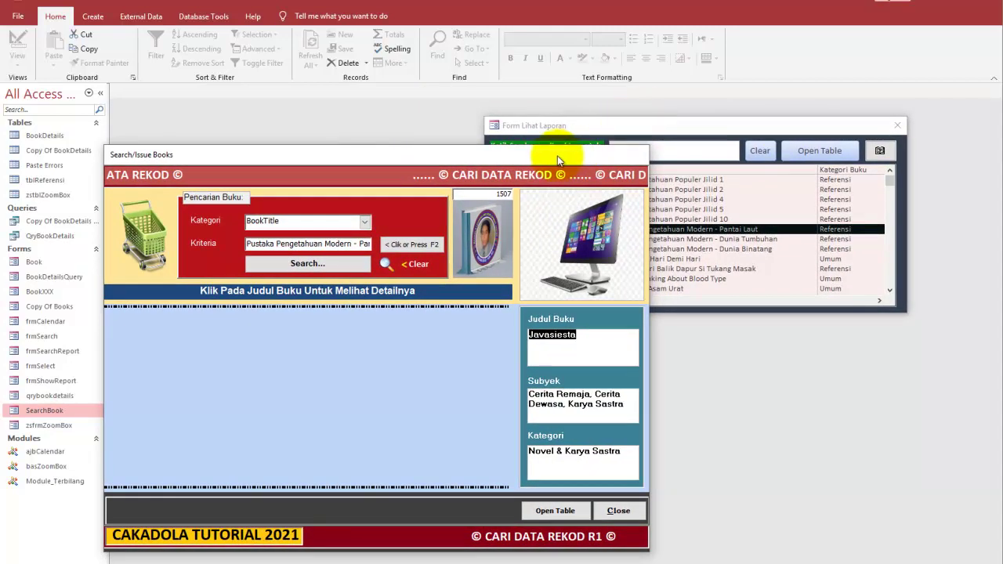
pyautogui.moveTo(557, 156); pyautogui.dragTo(487, 121)
pyautogui.moveTo(627, 131); pyautogui.dragTo(635, 153)
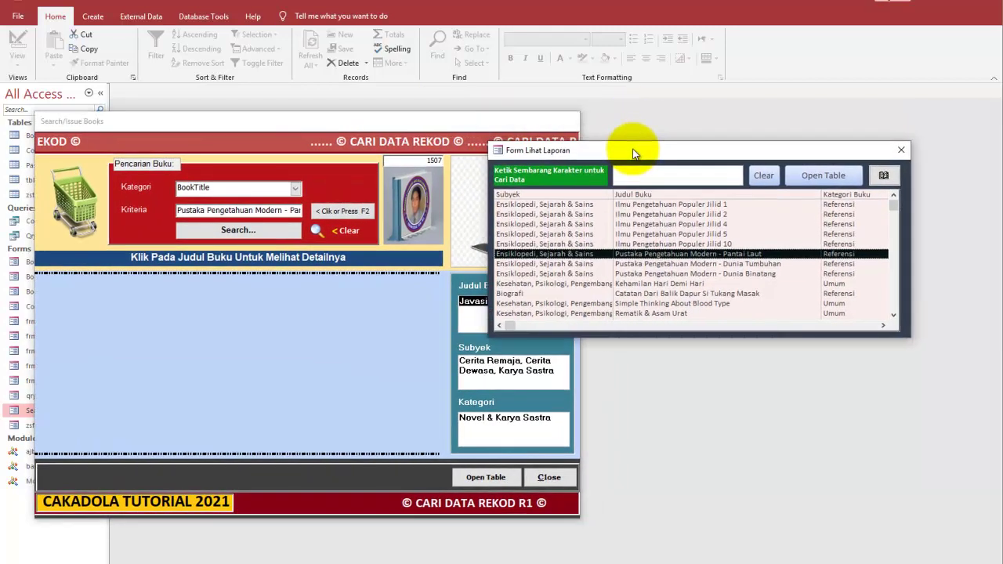
pyautogui.click(657, 204)
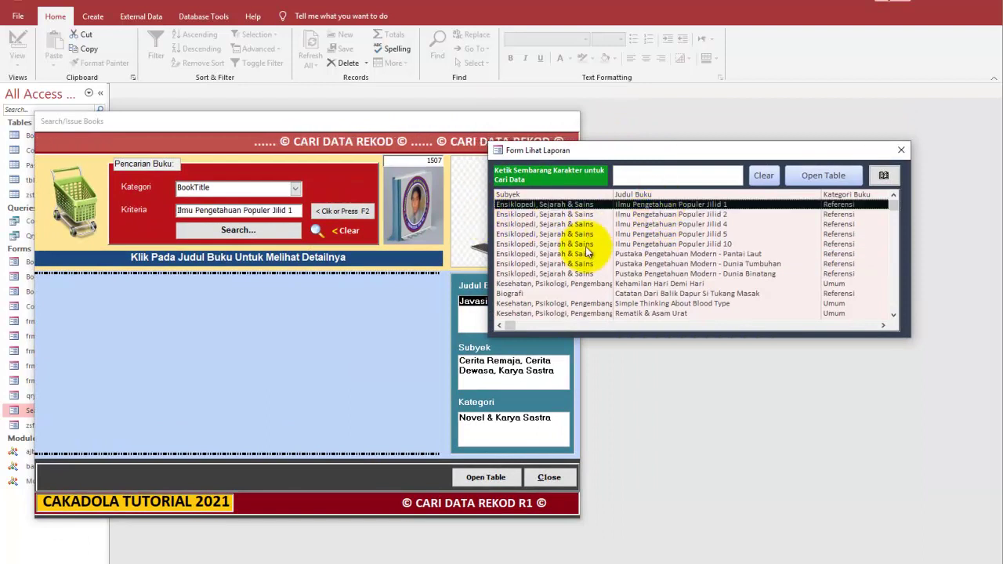
pyautogui.scroll(-1, 653, 285)
pyautogui.click(655, 275)
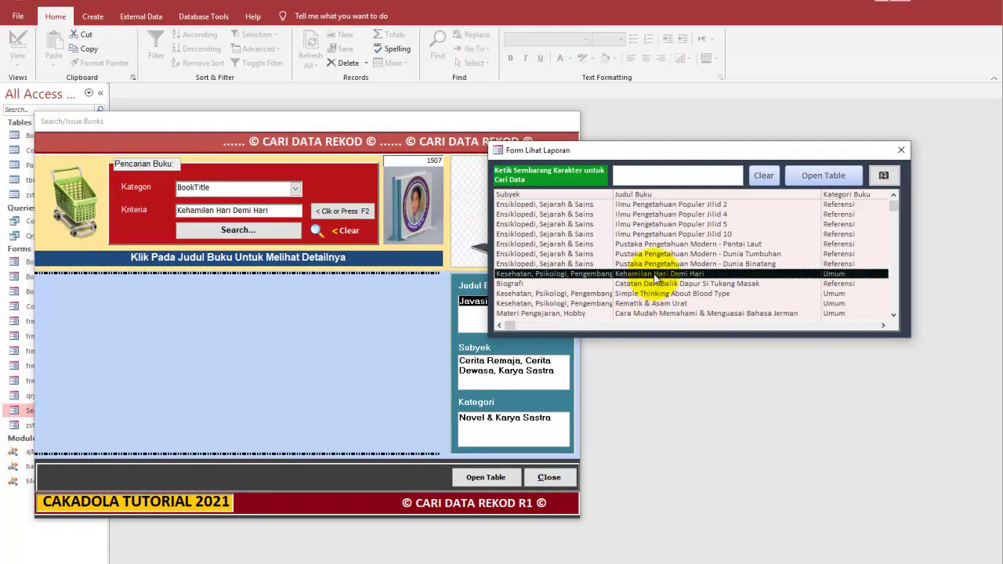
# Set Kategori to BookSubject and fill Kriteria with the Biografi subject from the report list.
pyautogui.click(296, 189)
pyautogui.click(283, 207)
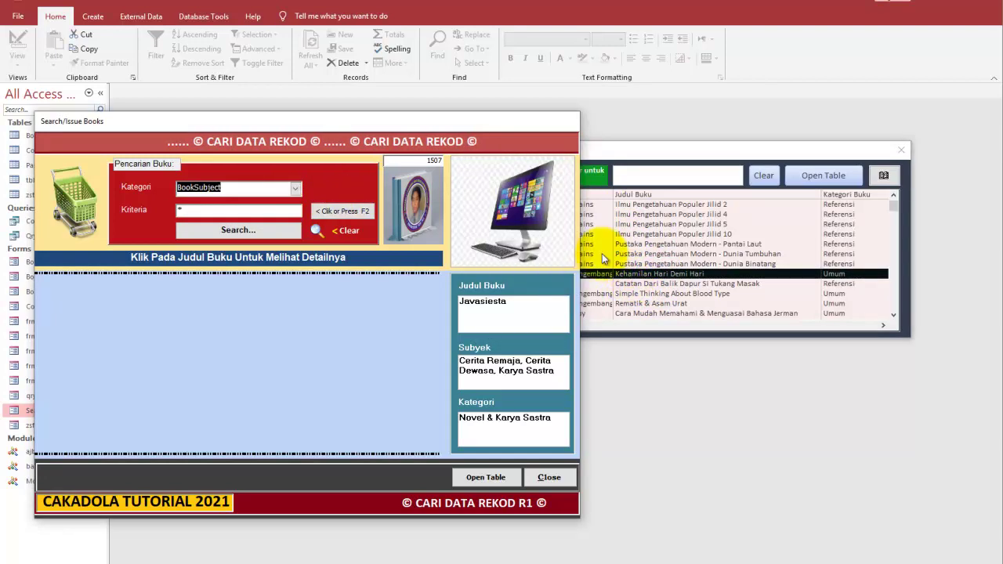
pyautogui.click(627, 239)
pyautogui.click(666, 274)
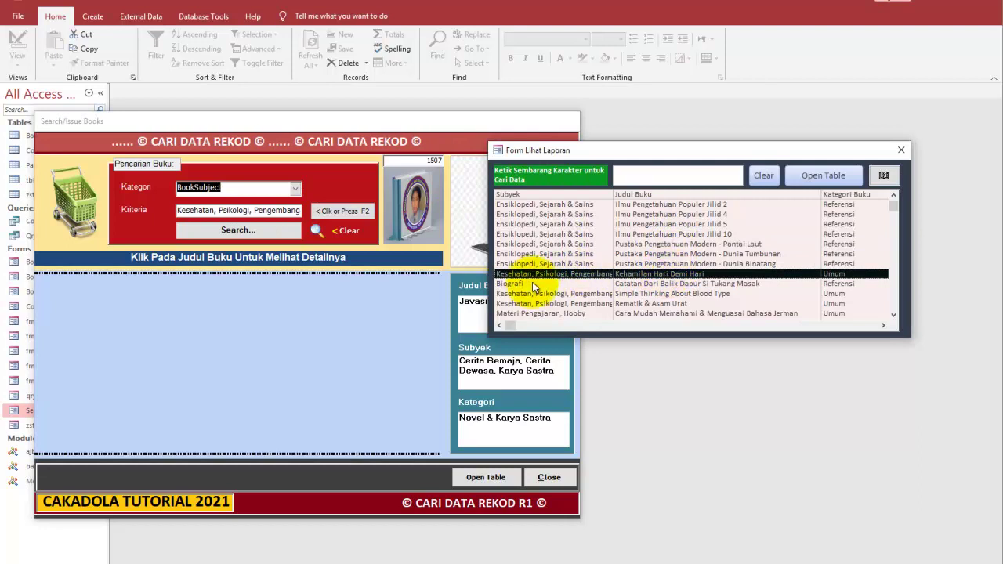
pyautogui.click(638, 284)
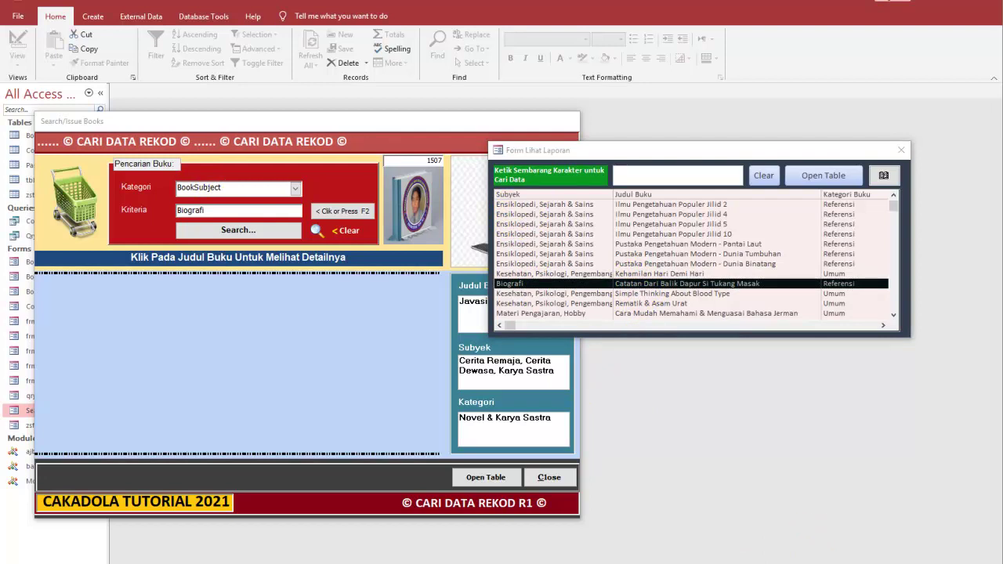
# Place the search form beside the report list and run the Biografi search.
pyautogui.click(525, 189)
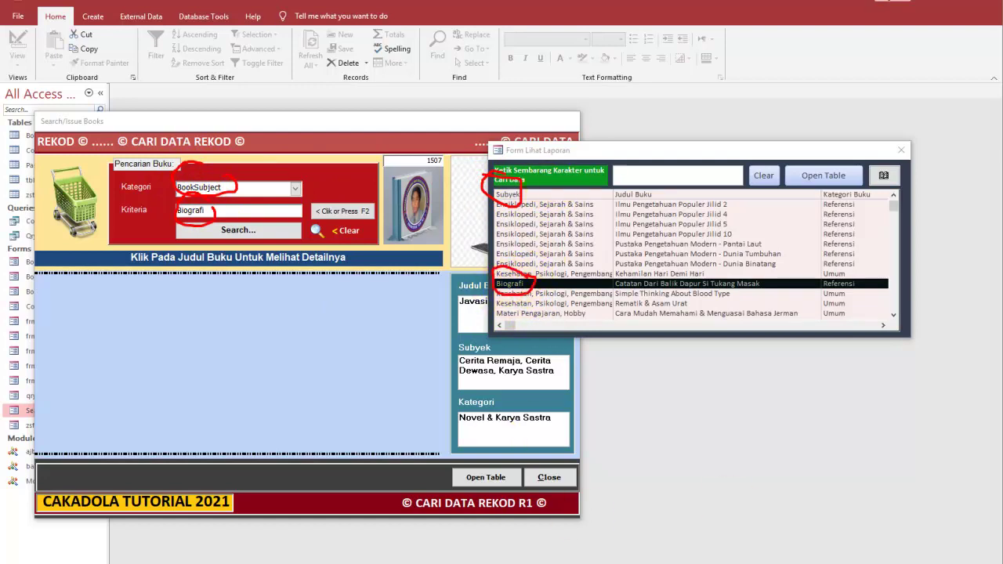
pyautogui.moveTo(418, 122); pyautogui.dragTo(489, 123)
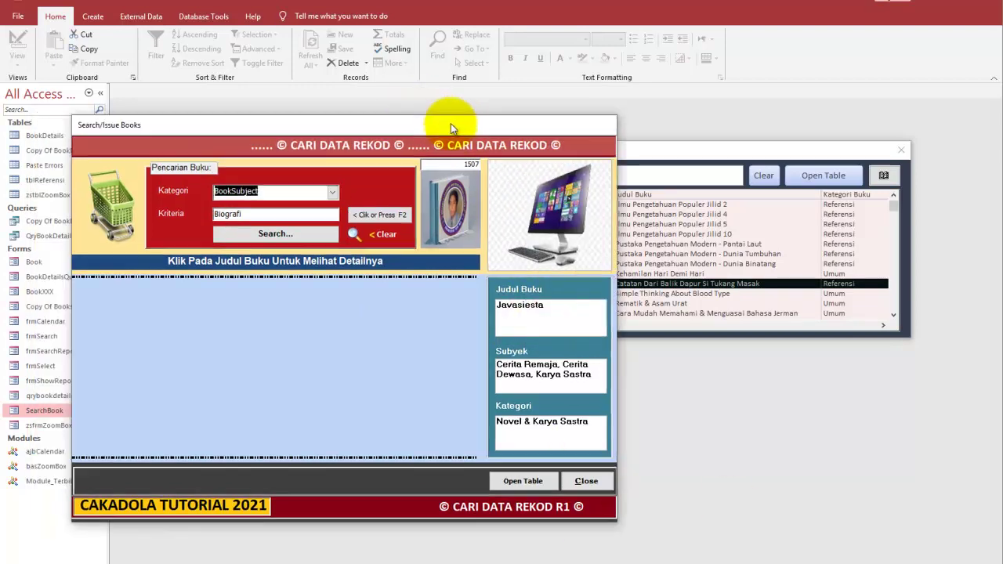
pyautogui.moveTo(676, 156); pyautogui.dragTo(744, 145)
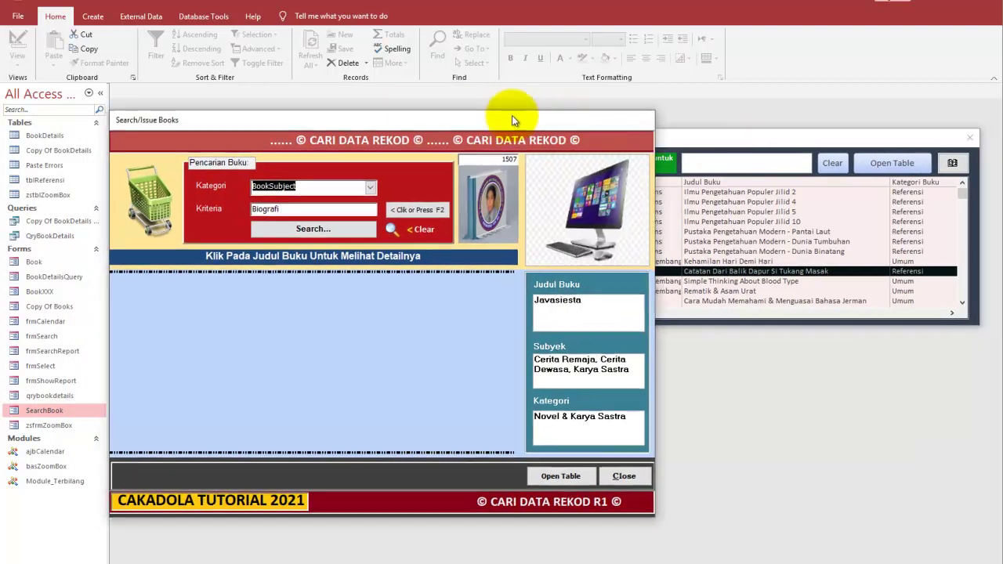
pyautogui.moveTo(512, 115); pyautogui.dragTo(525, 104)
pyautogui.click(353, 225)
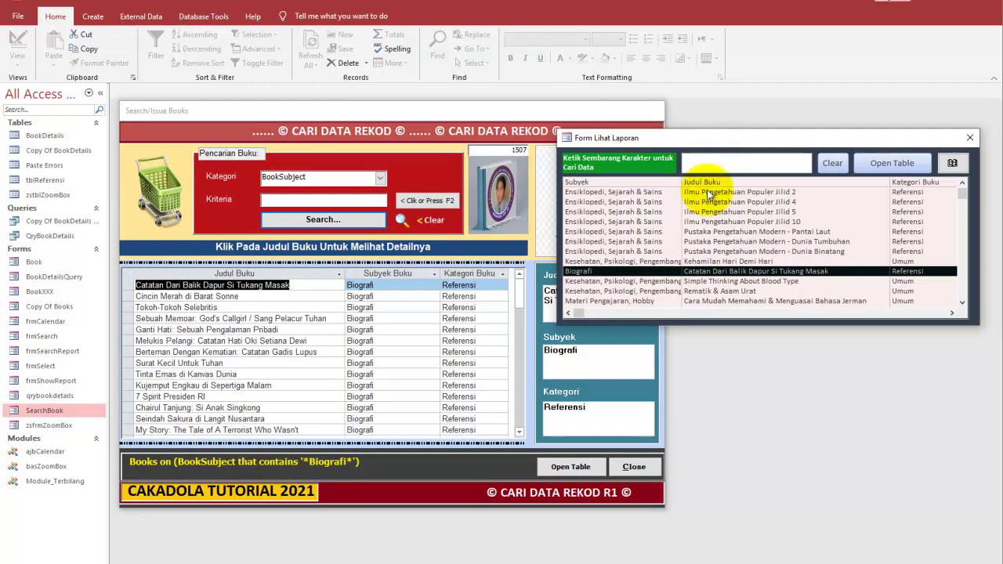
# Circle the Biografi entry, the Kriteria box and the Subyek Buku results, linking Kategori to them.
pyautogui.moveTo(707, 142)
pyautogui.mouseDown()
pyautogui.moveTo(696, 280)
pyautogui.moveTo(755, 281)
pyautogui.mouseUp()
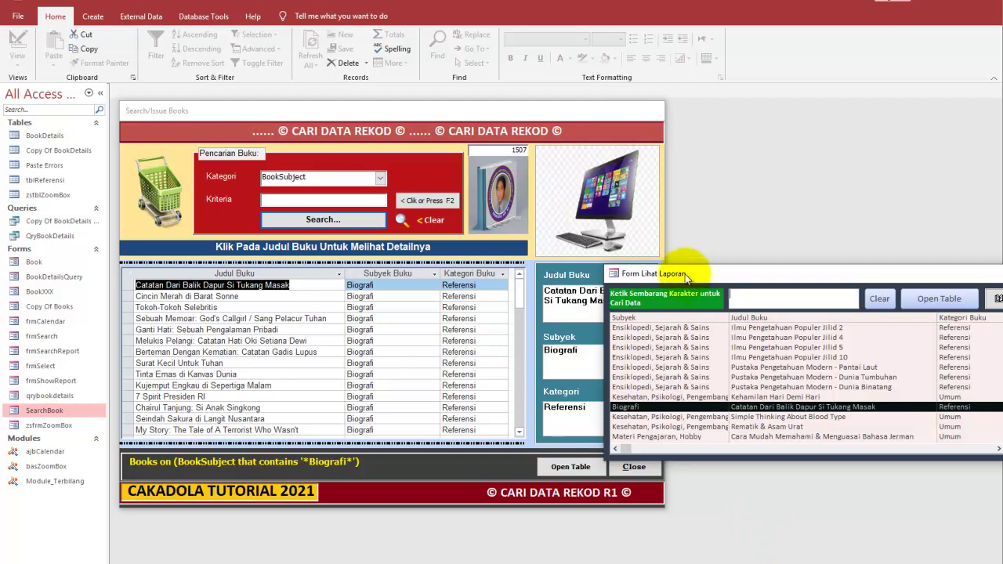
pyautogui.moveTo(636, 395); pyautogui.dragTo(615, 387)
pyautogui.moveTo(317, 196)
pyautogui.mouseDown()
pyautogui.moveTo(307, 193)
pyautogui.moveTo(313, 174)
pyautogui.mouseUp()
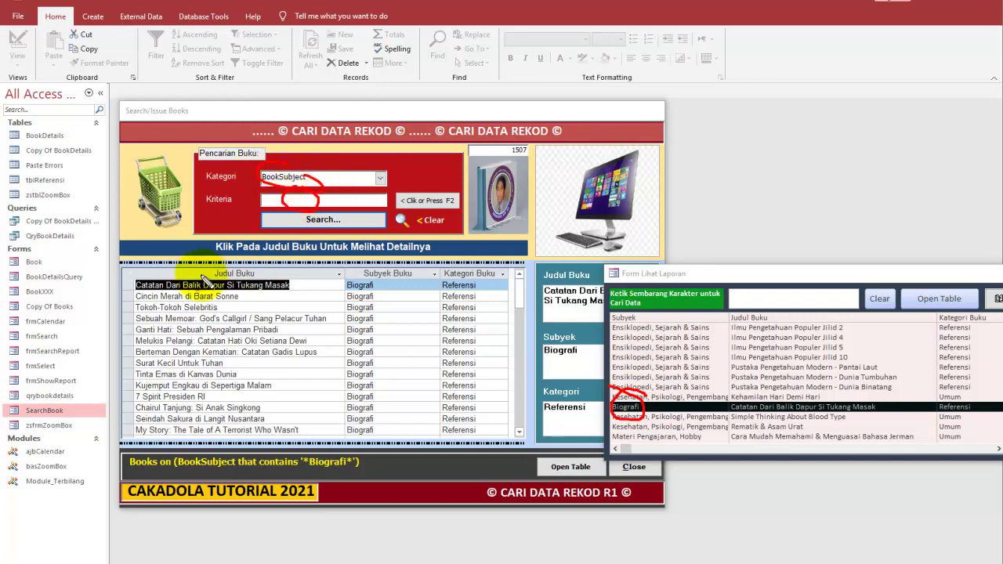
pyautogui.moveTo(418, 276); pyautogui.dragTo(395, 287)
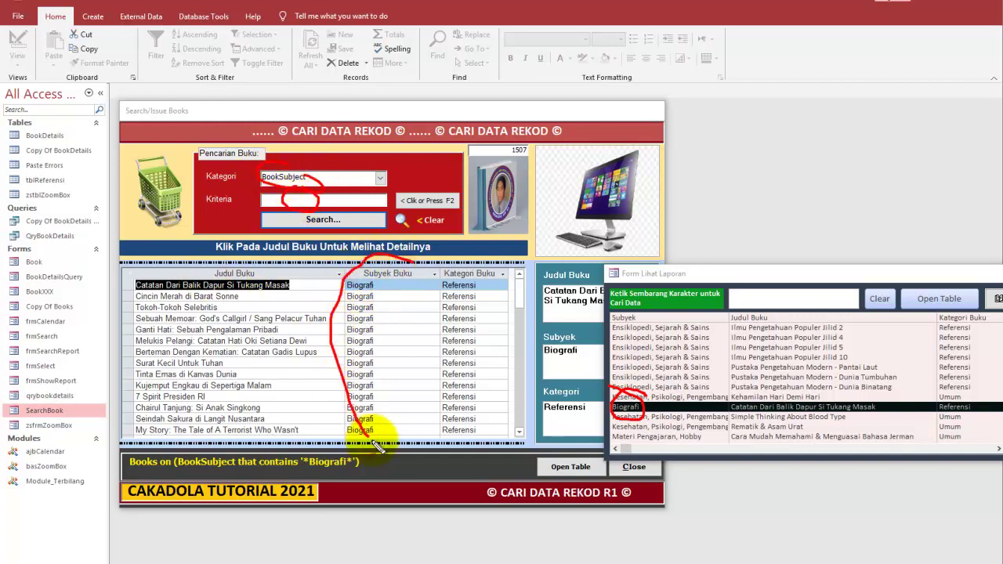
pyautogui.moveTo(321, 182); pyautogui.dragTo(427, 262)
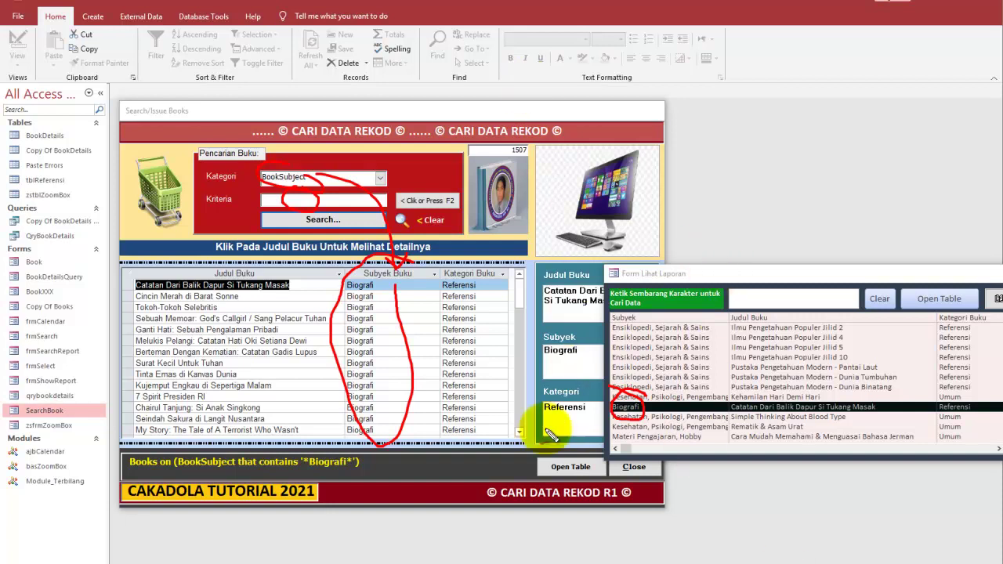
# Handwrite a contact phone number on screen and underline it.
pyautogui.moveTo(703, 179)
pyautogui.mouseDown()
pyautogui.moveTo(737, 192)
pyautogui.moveTo(744, 176)
pyautogui.moveTo(766, 203)
pyautogui.mouseUp()
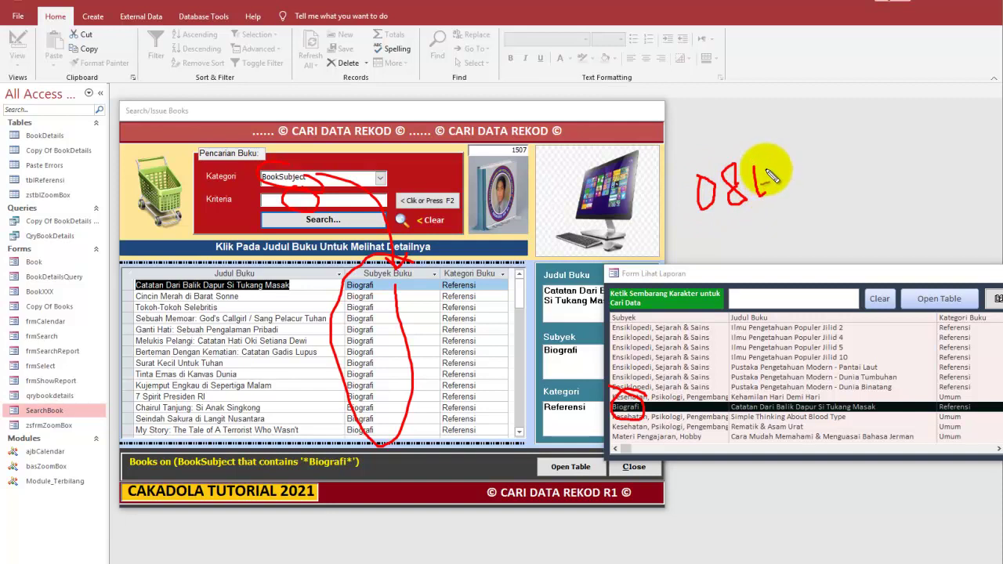
pyautogui.moveTo(773, 167); pyautogui.dragTo(812, 200)
pyautogui.moveTo(817, 164); pyautogui.dragTo(847, 203)
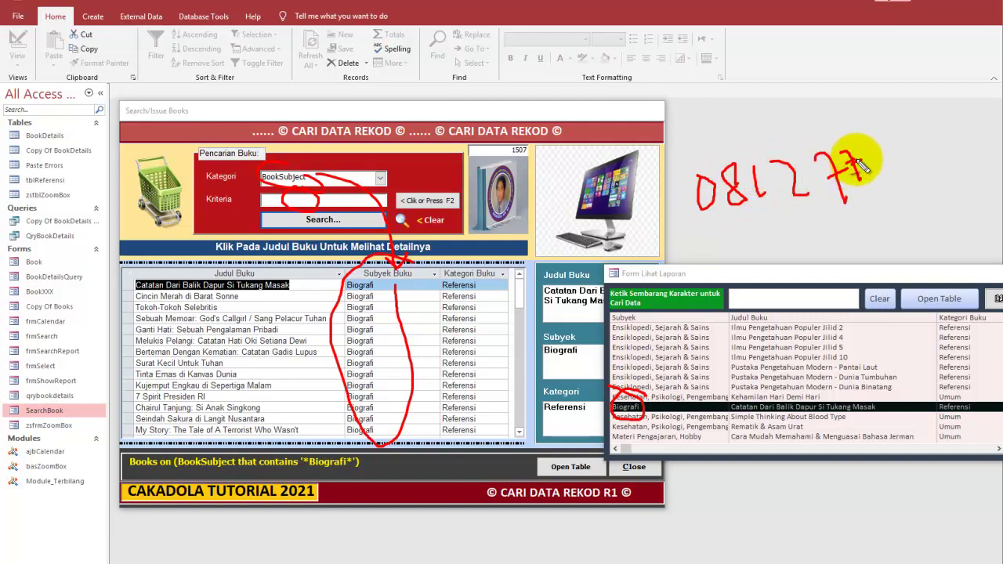
pyautogui.moveTo(866, 146); pyautogui.dragTo(911, 180)
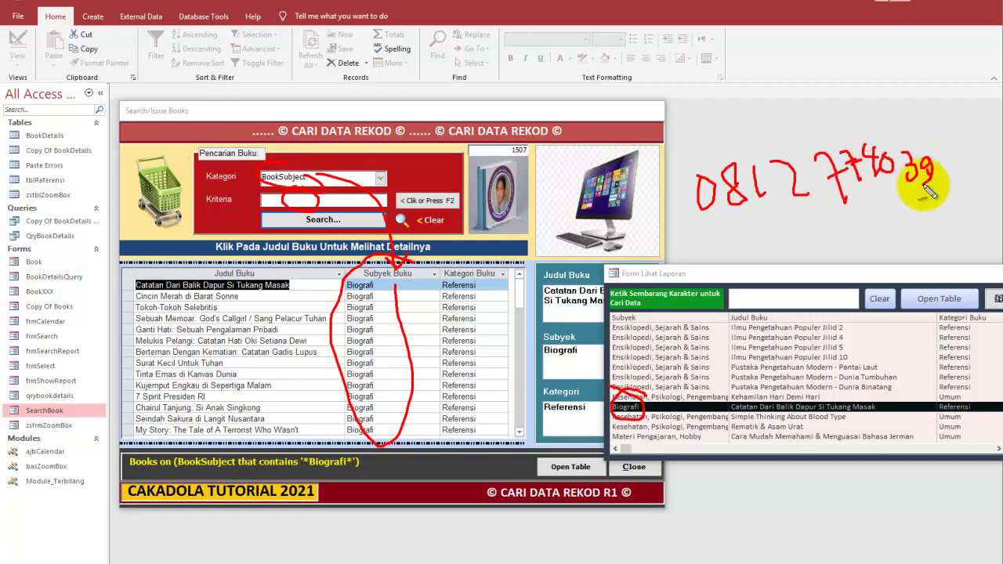
pyautogui.moveTo(947, 156); pyautogui.dragTo(966, 182)
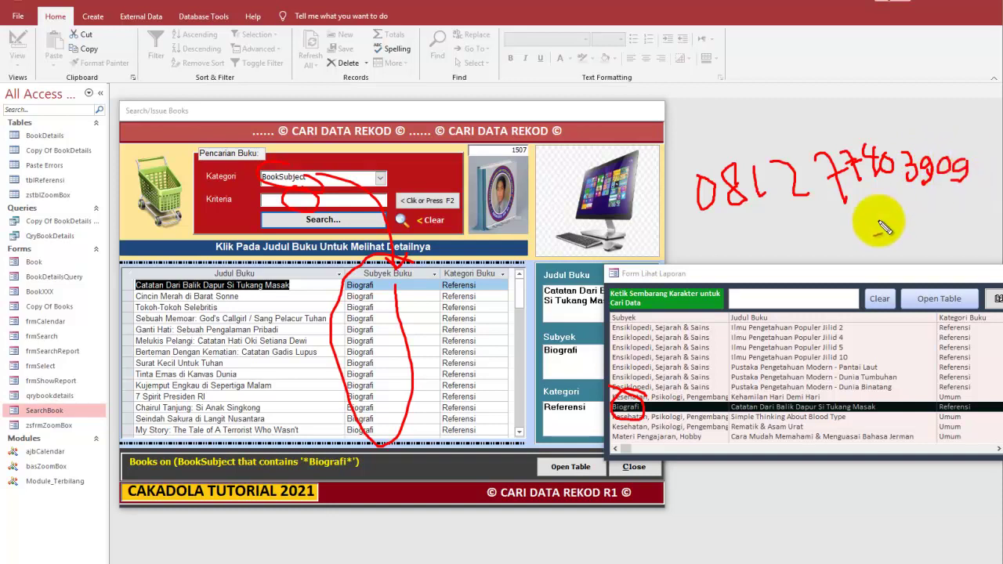
pyautogui.moveTo(710, 225)
pyautogui.mouseDown()
pyautogui.moveTo(808, 208)
pyautogui.moveTo(840, 216)
pyautogui.mouseUp()
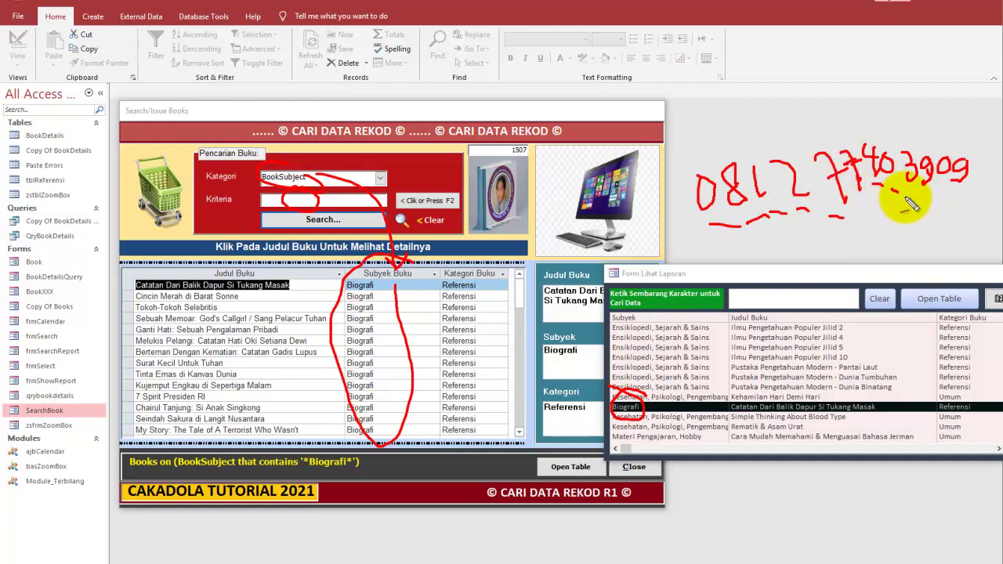
pyautogui.moveTo(907, 198); pyautogui.dragTo(918, 196)
pyautogui.moveTo(972, 157)
pyautogui.mouseDown()
pyautogui.moveTo(703, 184)
pyautogui.moveTo(944, 165)
pyautogui.mouseUp()
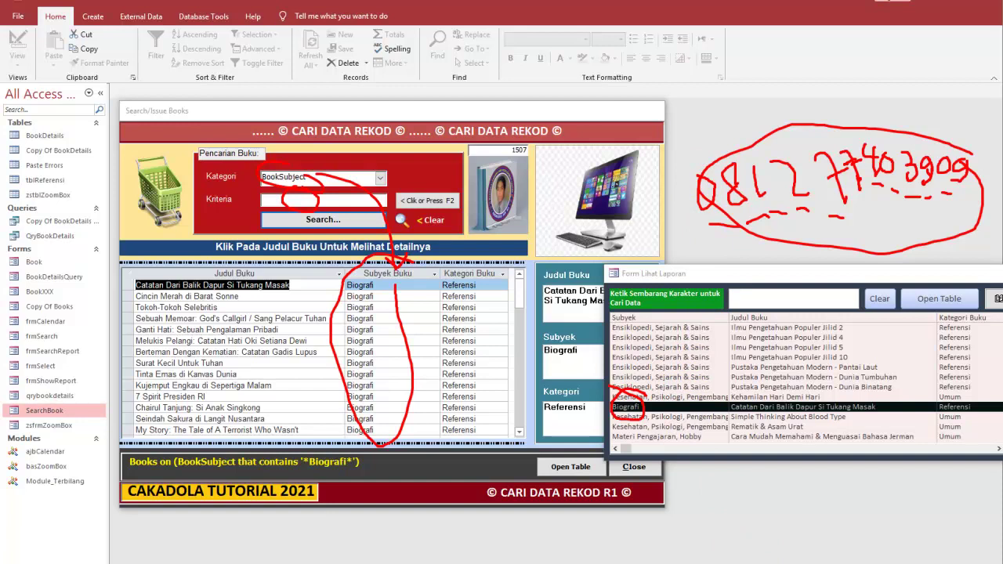
# Close Form Lihat Laporan without saving the design changes to frmShowReport.
pyautogui.press('Escape')
pyautogui.moveTo(632, 273); pyautogui.dragTo(486, 257)
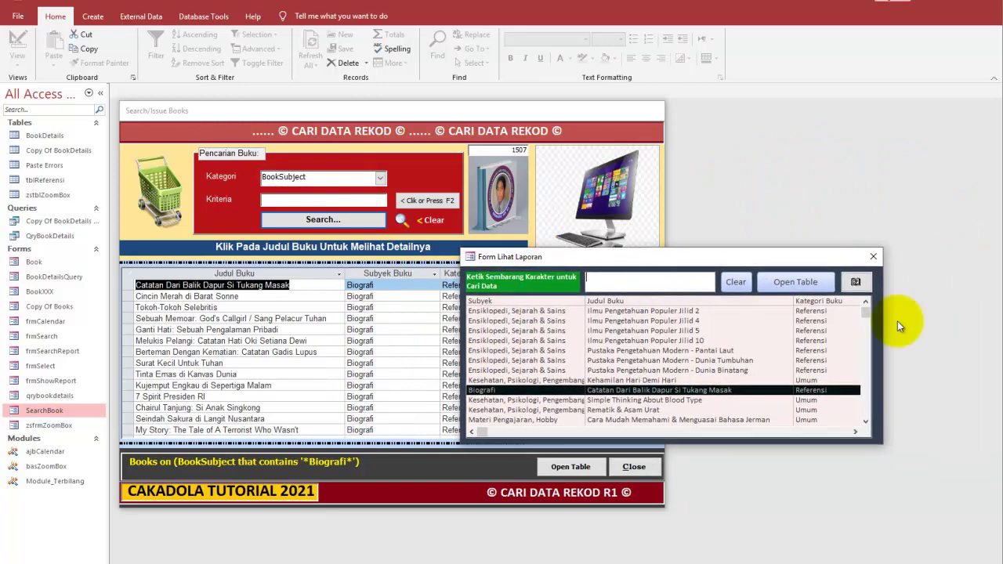
pyautogui.click(873, 257)
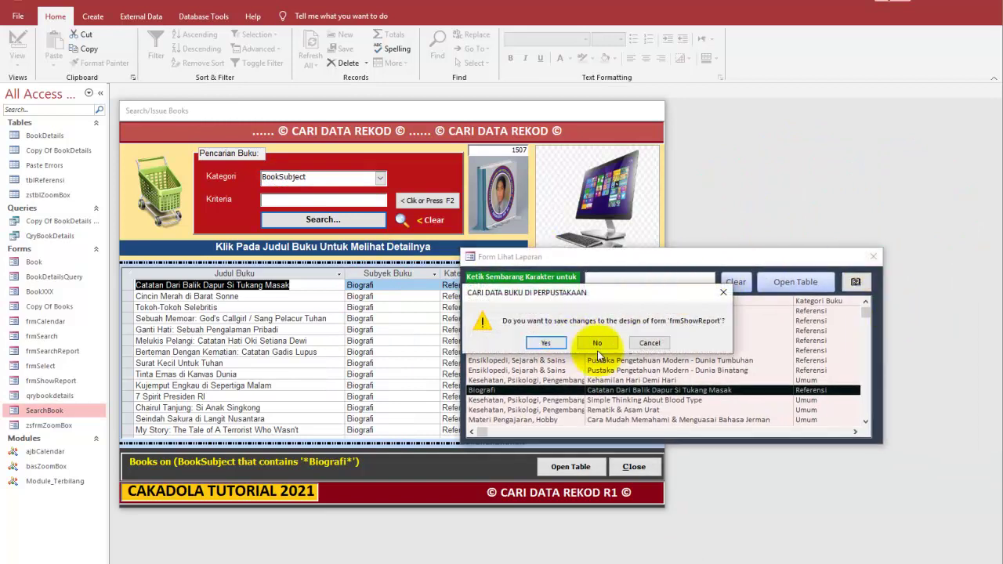
pyautogui.click(615, 345)
# Check the values in the Judul Buku and Subyek boxes of the SearchBook form.
pyautogui.click(550, 292)
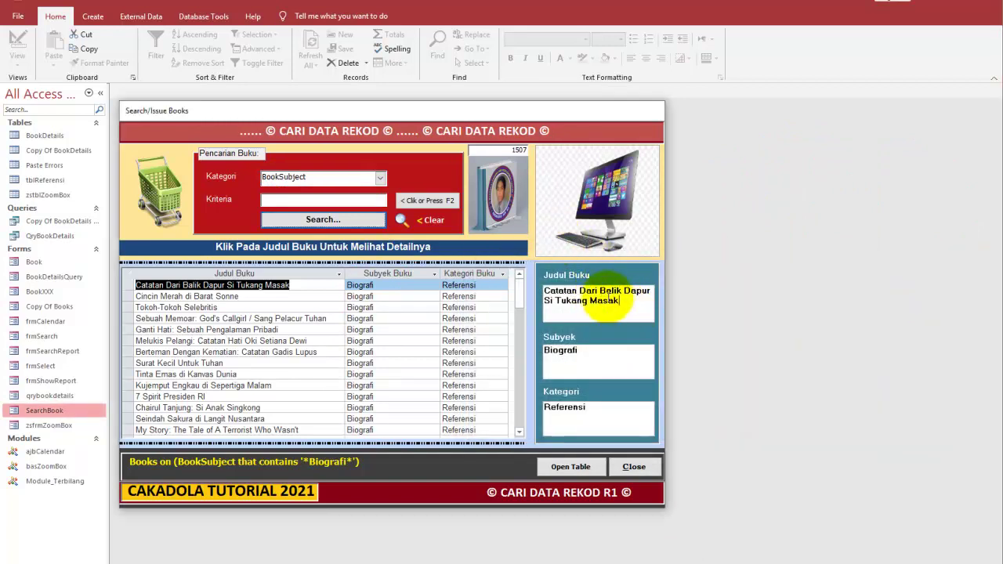
pyautogui.click(596, 357)
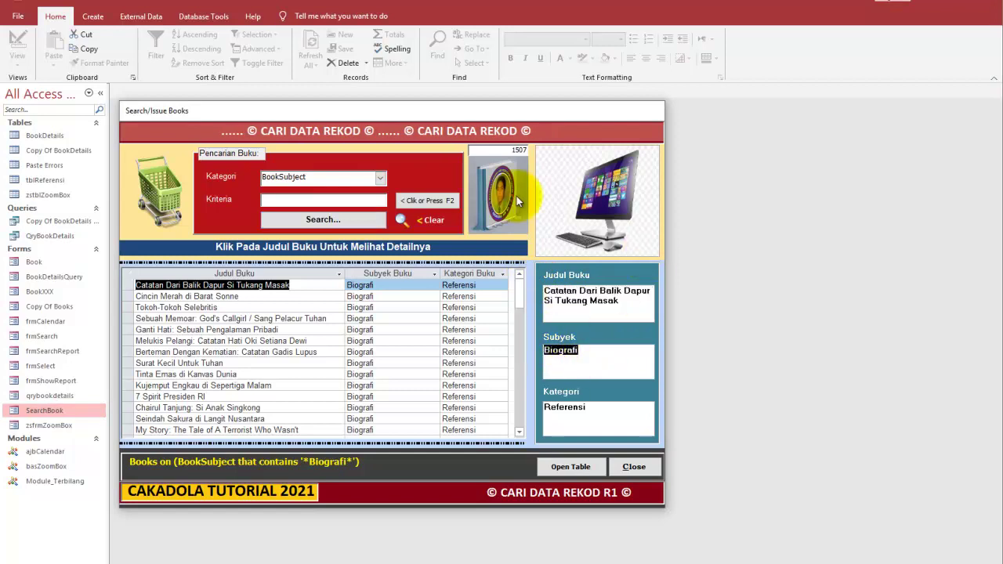
pyautogui.rightClick(444, 130)
# In Design View, paste =ZoomBox([Screen].[ActiveControl]) into the Judul Buku box.
pyautogui.click(478, 163)
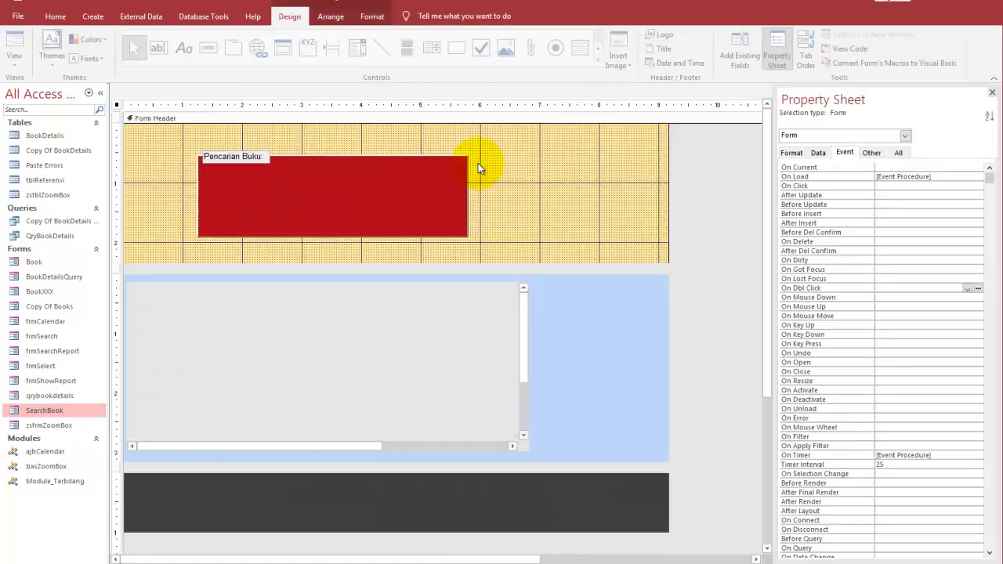
pyautogui.click(612, 312)
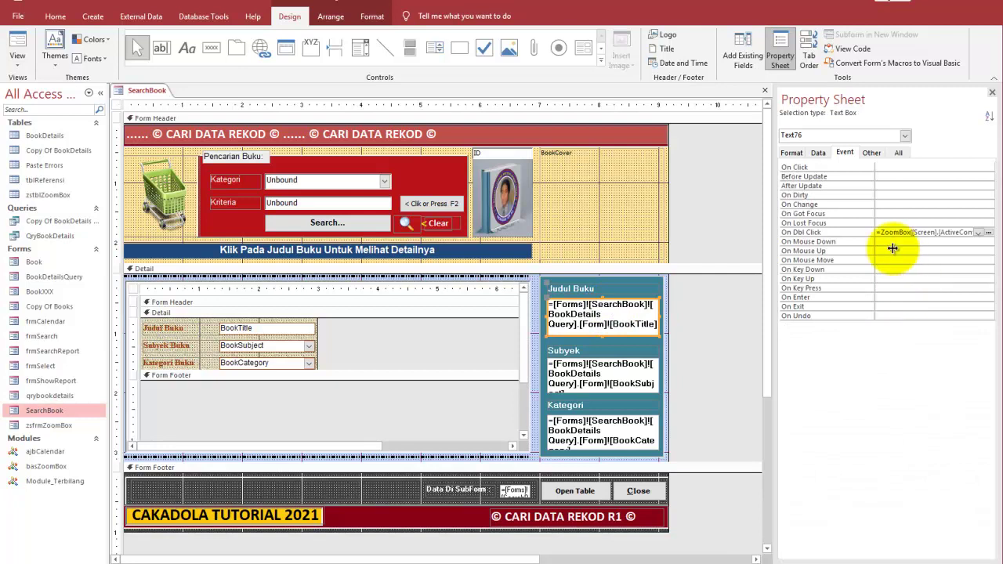
pyautogui.write('=ZoomBox([Screen].[ActiveControl])')
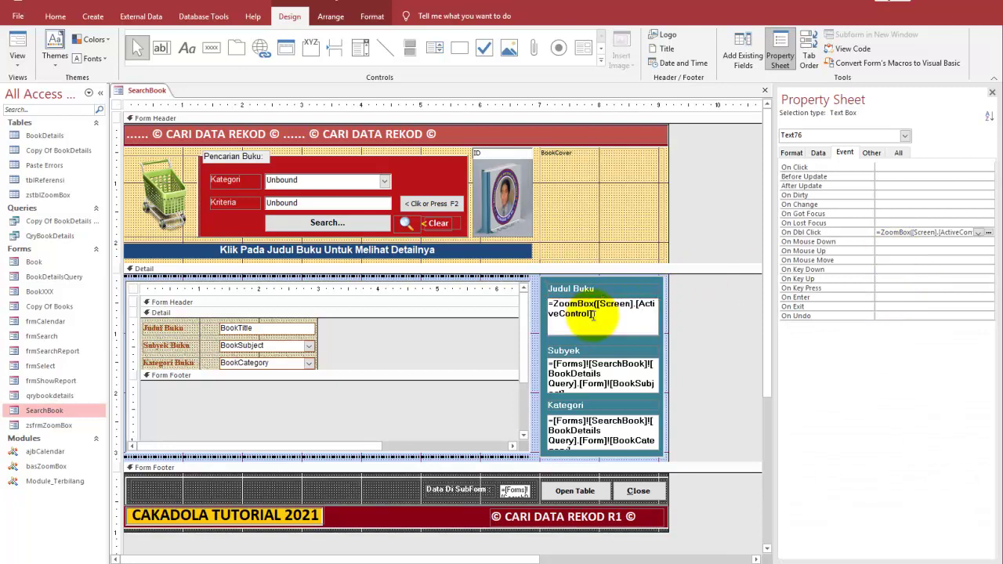
pyautogui.moveTo(634, 320); pyautogui.dragTo(521, 278)
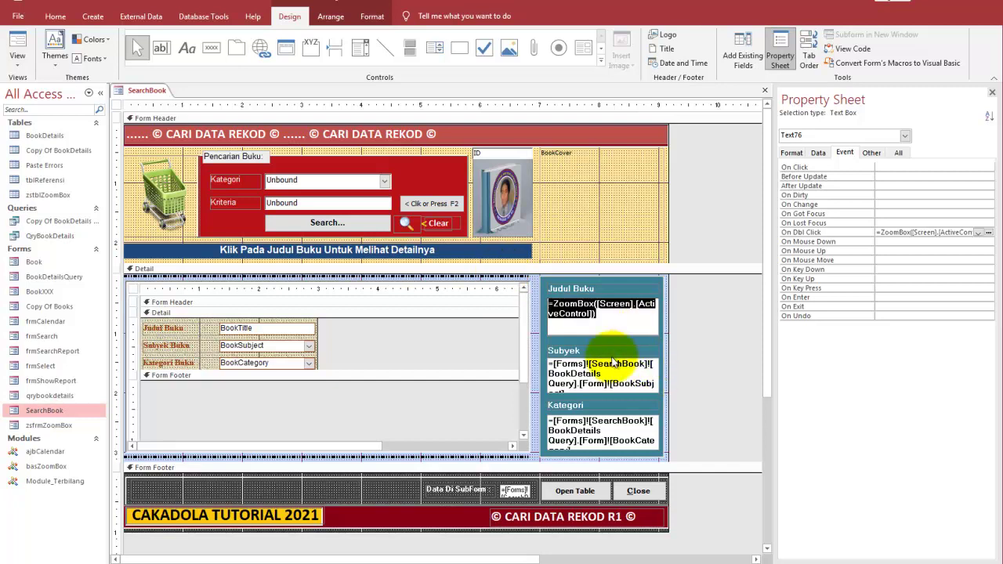
pyautogui.click(604, 315)
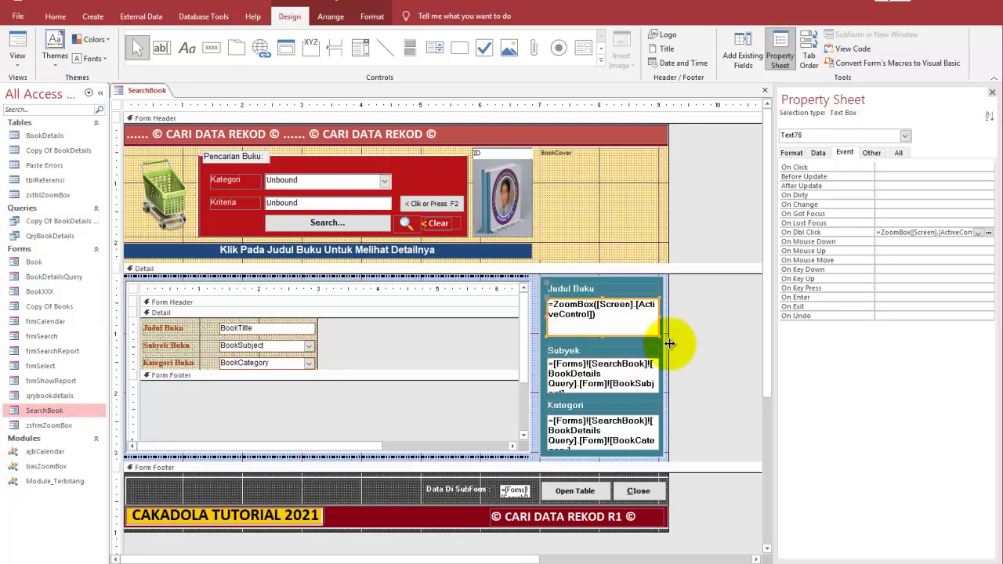
pyautogui.click(713, 350)
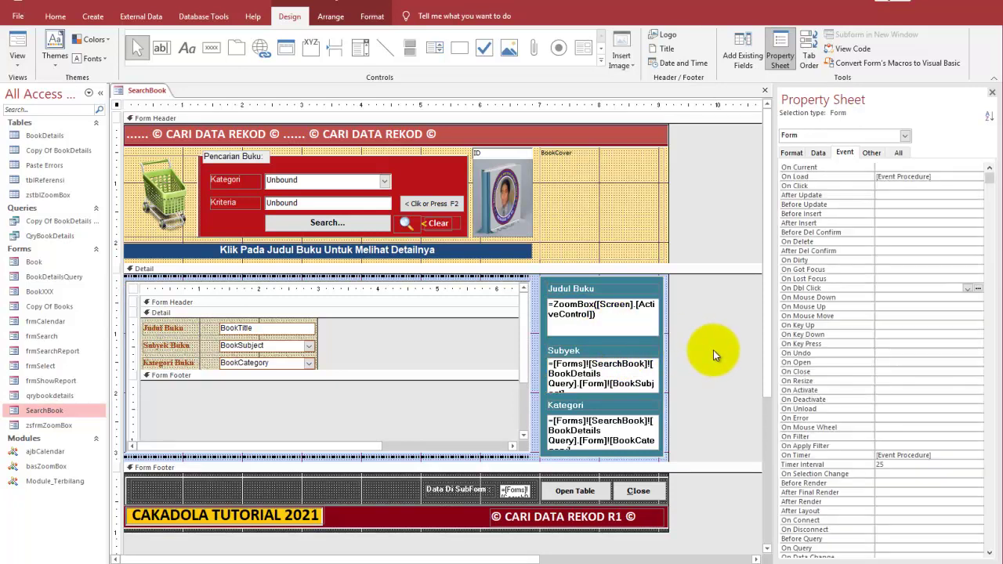
# Undo the Judul Buku edit and view its BookTitle control source on the Data tab.
pyautogui.click(626, 321)
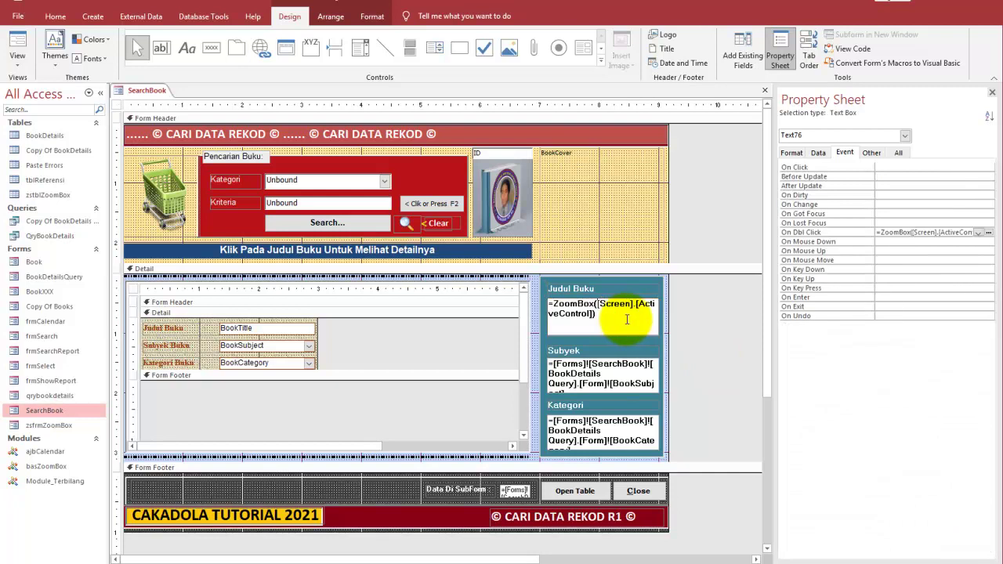
pyautogui.press('Escape')
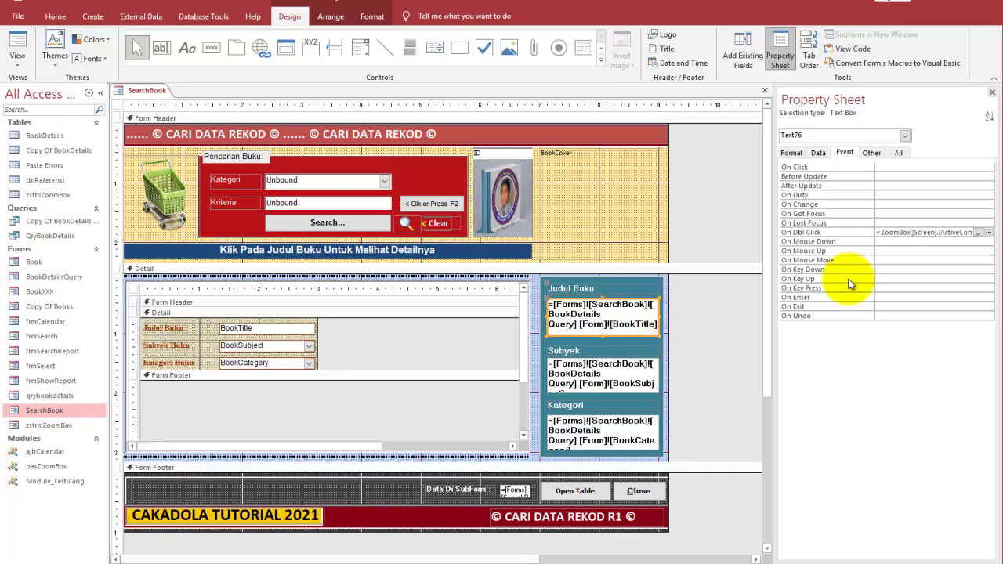
pyautogui.click(793, 154)
pyautogui.click(818, 153)
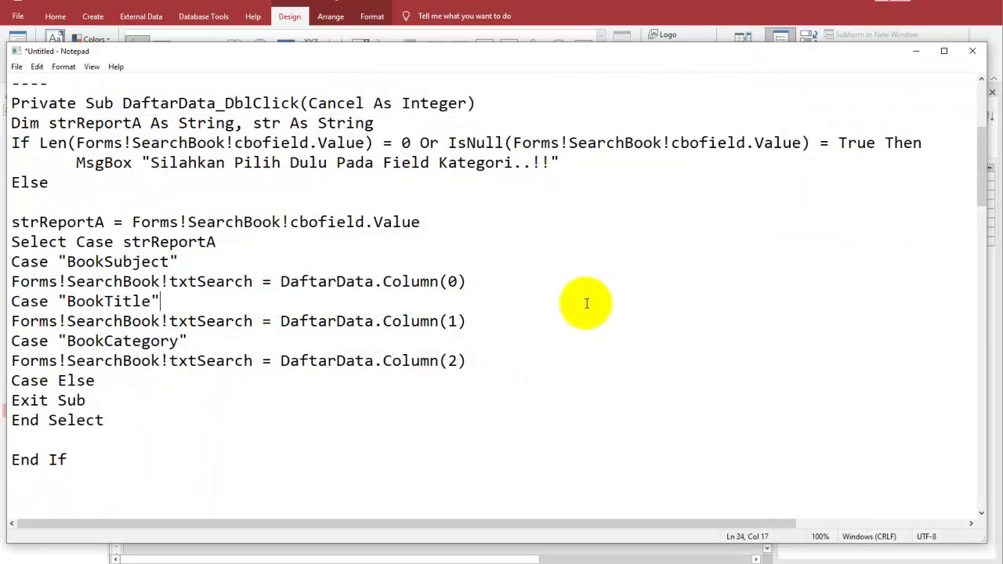
# Add a '---' separator at the top of the notes and paste the BookTitle control source below it.
pyautogui.hotkey('ctrl', 'Home')
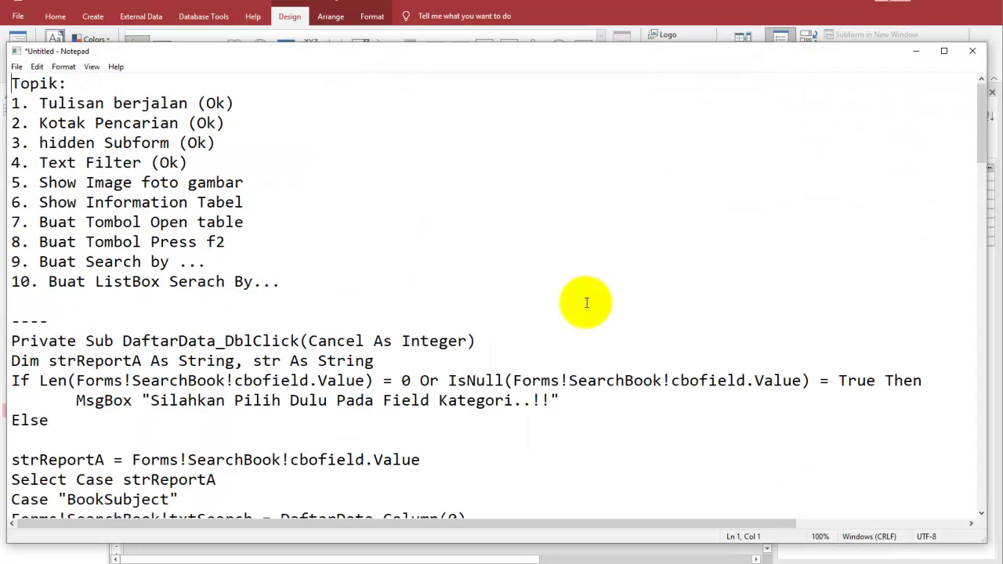
pyautogui.press('Return')
pyautogui.press('Return')
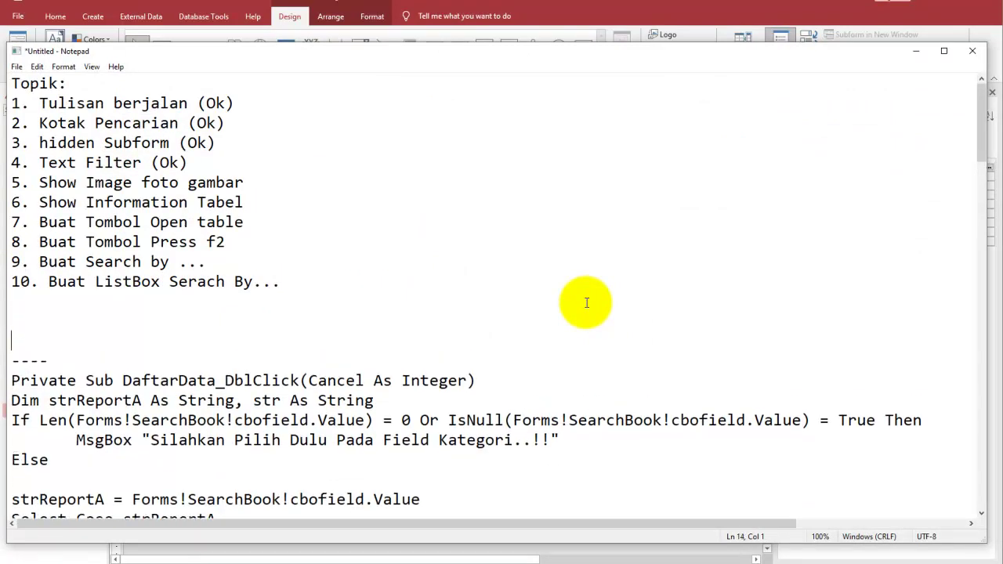
pyautogui.press('Return')
pyautogui.press('Up')
pyautogui.write('---')
pyautogui.press('Return')
pyautogui.press('Return')
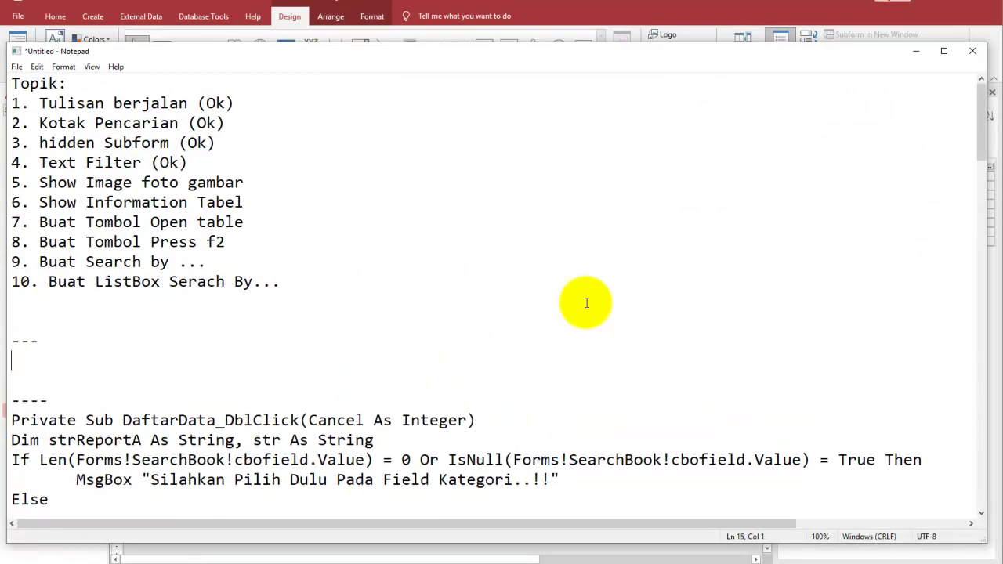
pyautogui.hotkey('ctrl', 'v')
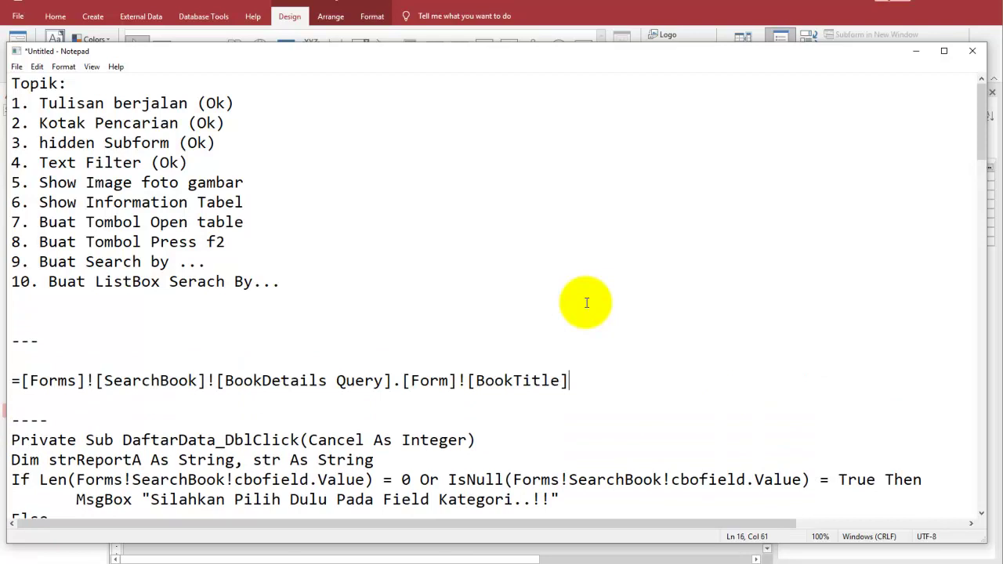
pyautogui.hotkey('shift', 'Home')
pyautogui.click(590, 241)
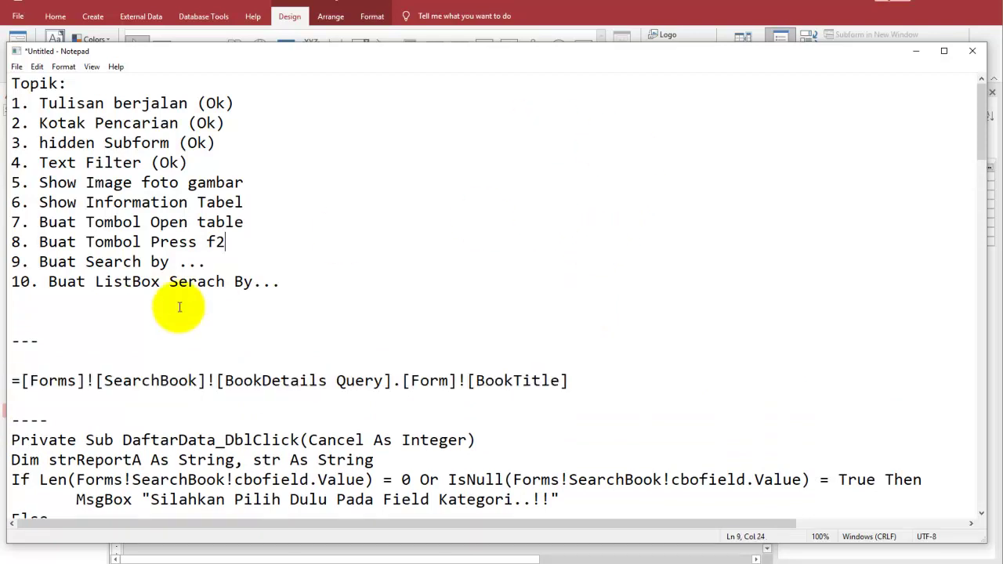
pyautogui.moveTo(243, 54); pyautogui.dragTo(554, 92)
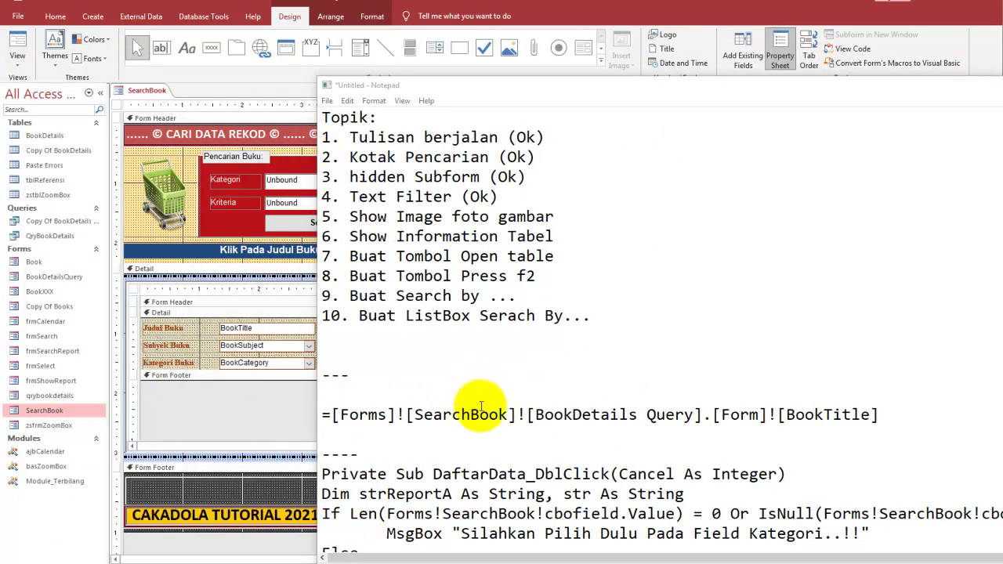
pyautogui.moveTo(506, 396)
pyautogui.mouseDown()
pyautogui.moveTo(502, 445)
pyautogui.moveTo(512, 409)
pyautogui.mouseUp()
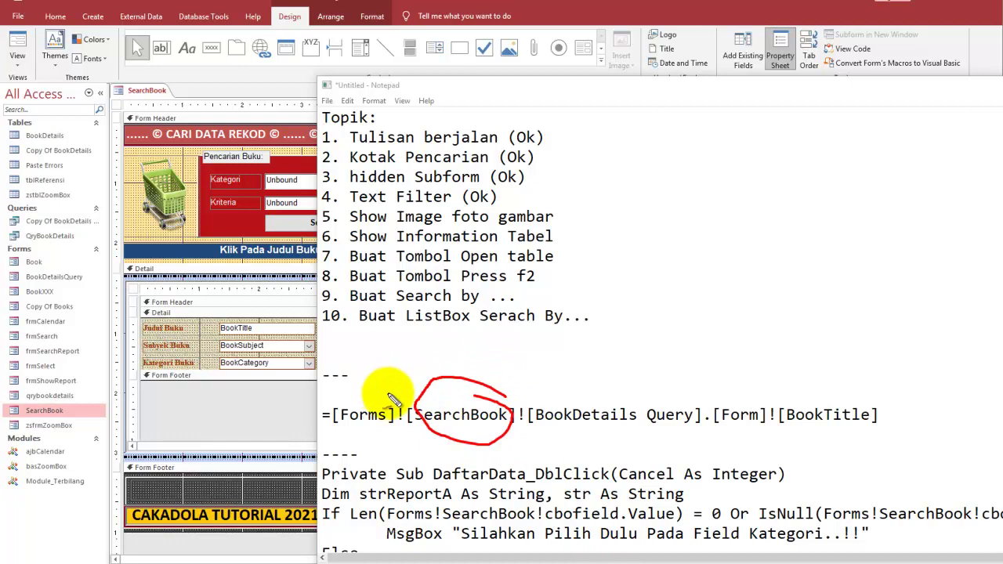
pyautogui.moveTo(368, 378); pyautogui.dragTo(400, 439)
pyautogui.moveTo(153, 72)
pyautogui.mouseDown()
pyautogui.moveTo(174, 92)
pyautogui.moveTo(161, 98)
pyautogui.moveTo(392, 384)
pyautogui.moveTo(435, 406)
pyautogui.mouseUp()
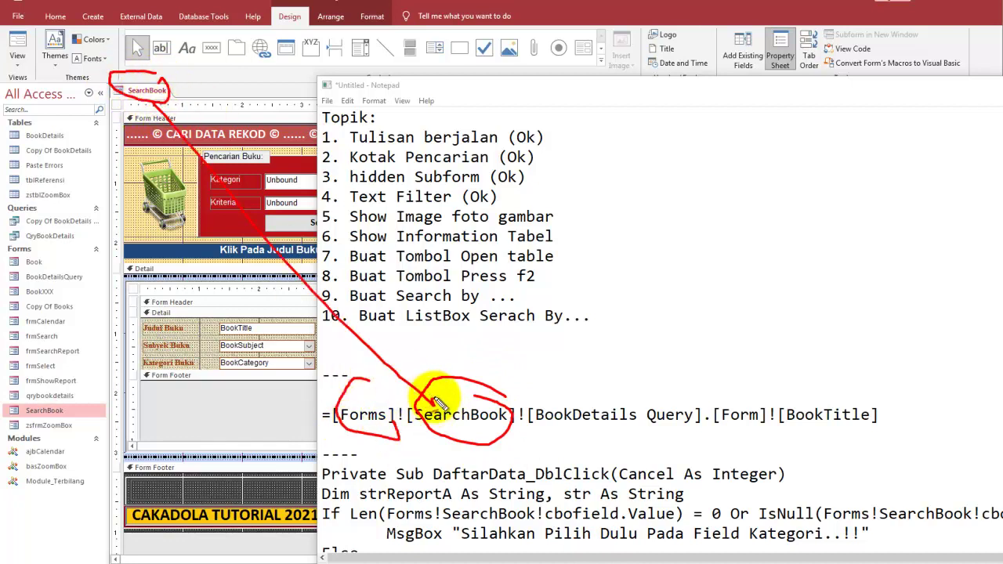
pyautogui.moveTo(551, 430); pyautogui.dragTo(641, 446)
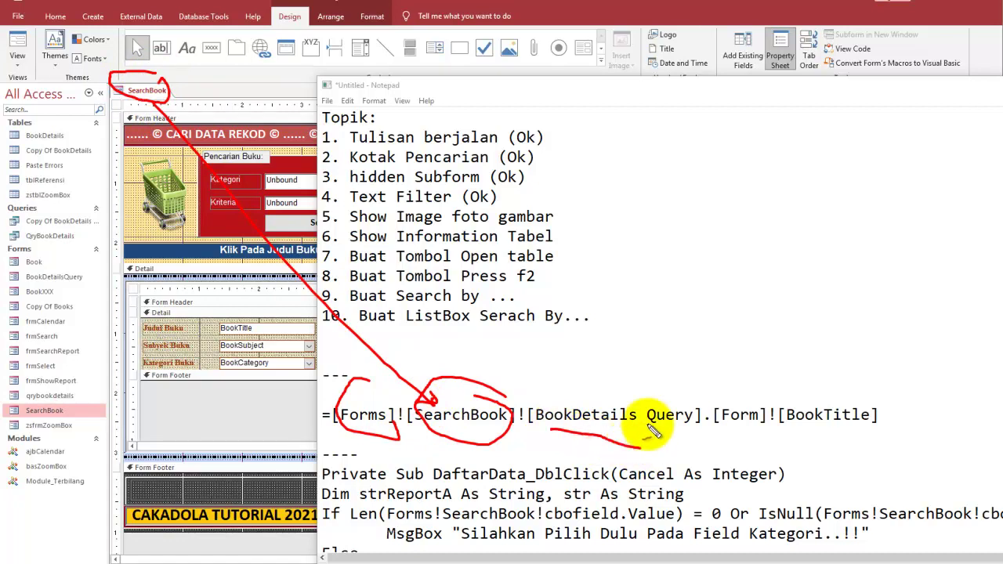
pyautogui.moveTo(149, 264)
pyautogui.mouseDown()
pyautogui.moveTo(160, 330)
pyautogui.moveTo(223, 353)
pyautogui.mouseUp()
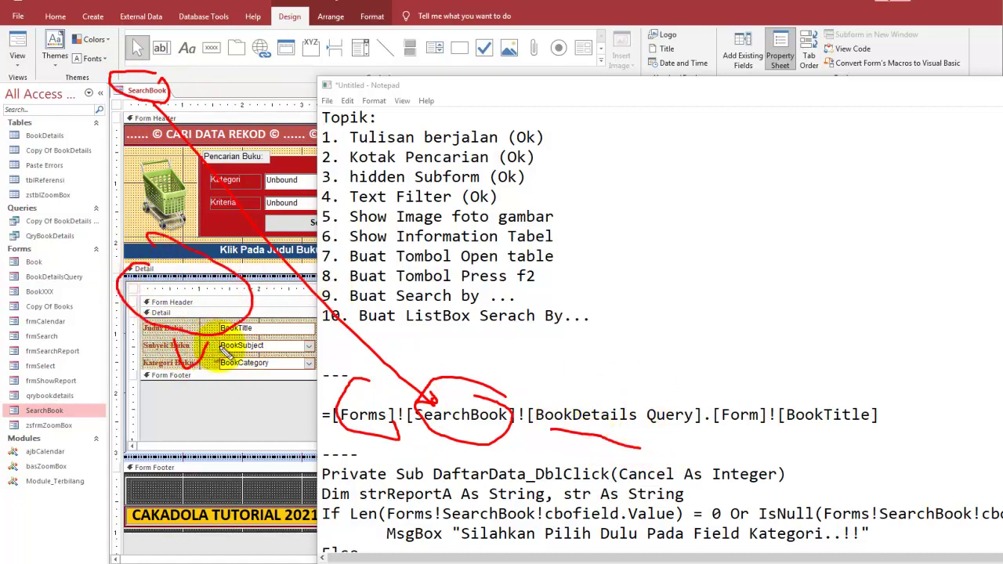
pyautogui.moveTo(699, 391)
pyautogui.mouseDown()
pyautogui.moveTo(533, 368)
pyautogui.moveTo(696, 388)
pyautogui.mouseUp()
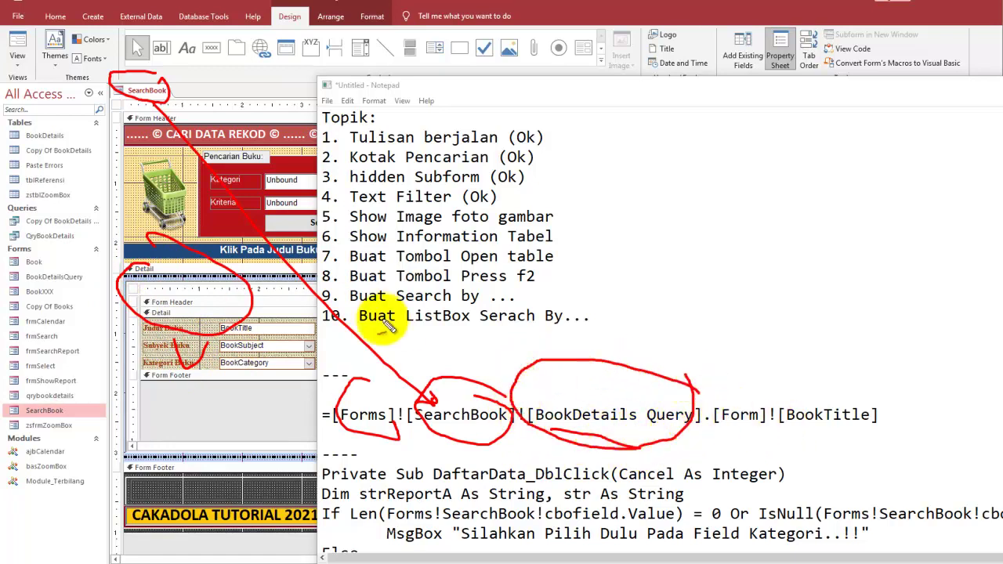
pyautogui.moveTo(264, 309)
pyautogui.mouseDown()
pyautogui.moveTo(385, 338)
pyautogui.moveTo(690, 377)
pyautogui.moveTo(798, 406)
pyautogui.mouseUp()
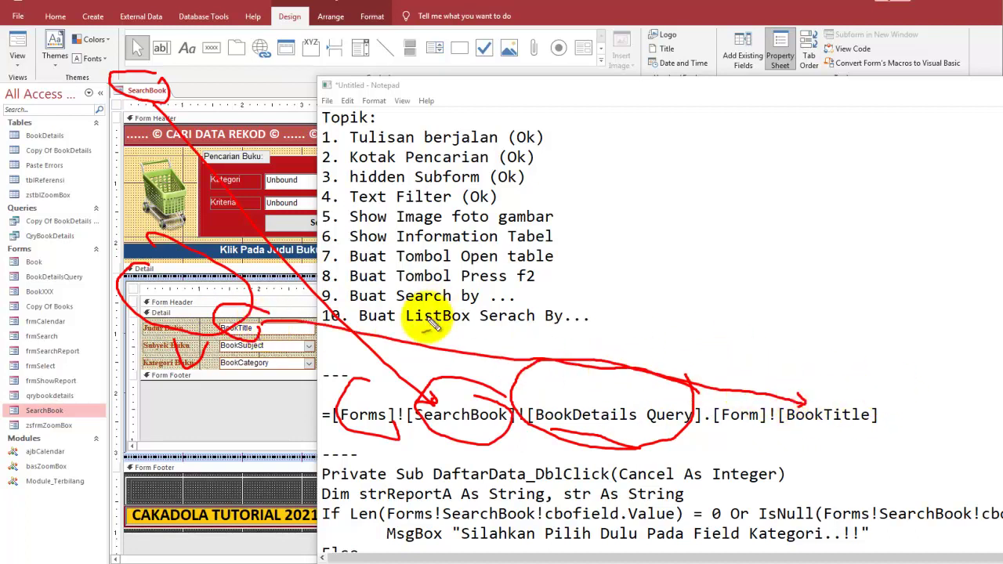
pyautogui.moveTo(818, 390)
pyautogui.mouseDown()
pyautogui.moveTo(834, 415)
pyautogui.moveTo(807, 423)
pyautogui.mouseUp()
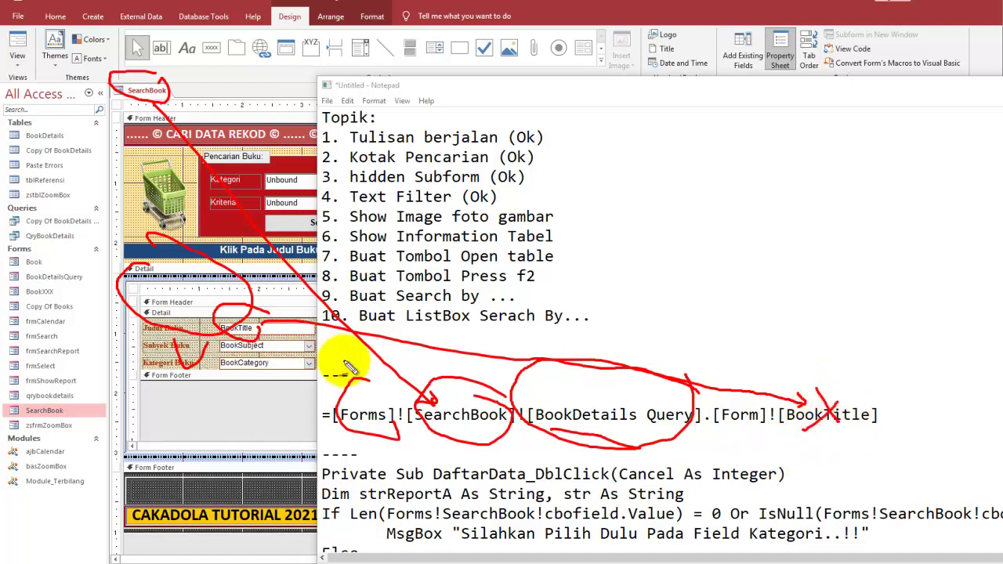
pyautogui.moveTo(227, 354); pyautogui.dragTo(780, 447)
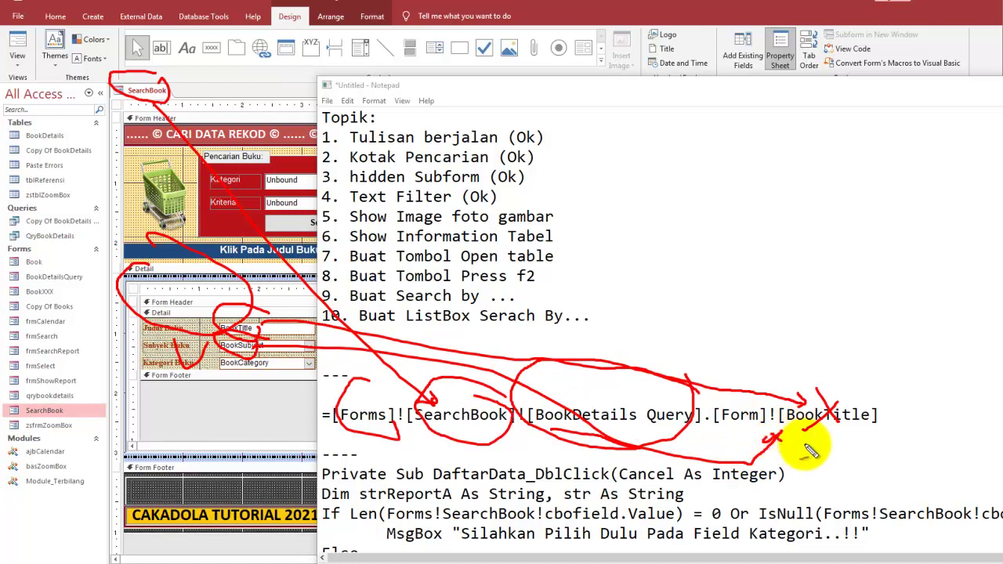
pyautogui.moveTo(274, 355); pyautogui.dragTo(265, 349)
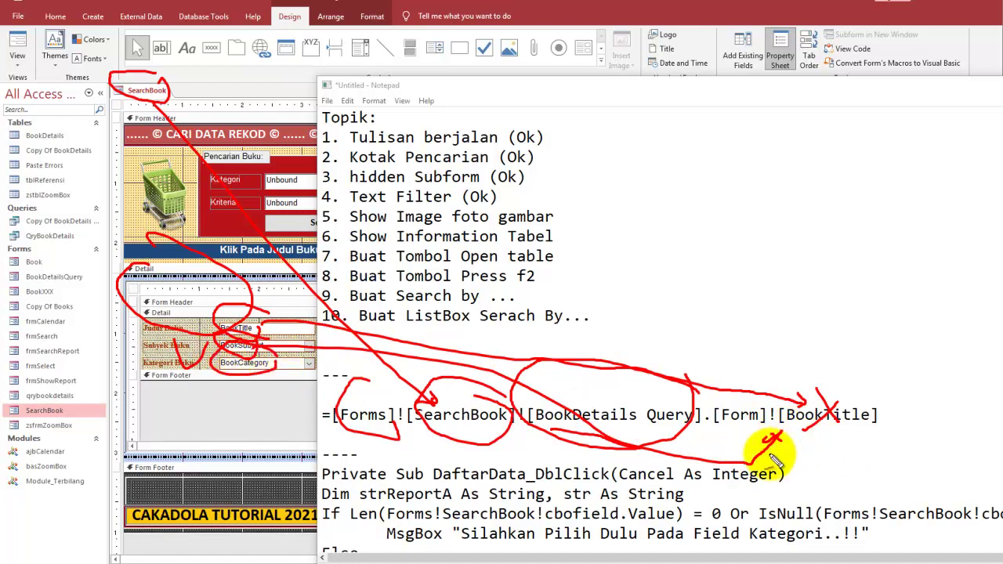
pyautogui.moveTo(807, 442)
pyautogui.mouseDown()
pyautogui.moveTo(850, 440)
pyautogui.moveTo(847, 450)
pyautogui.mouseUp()
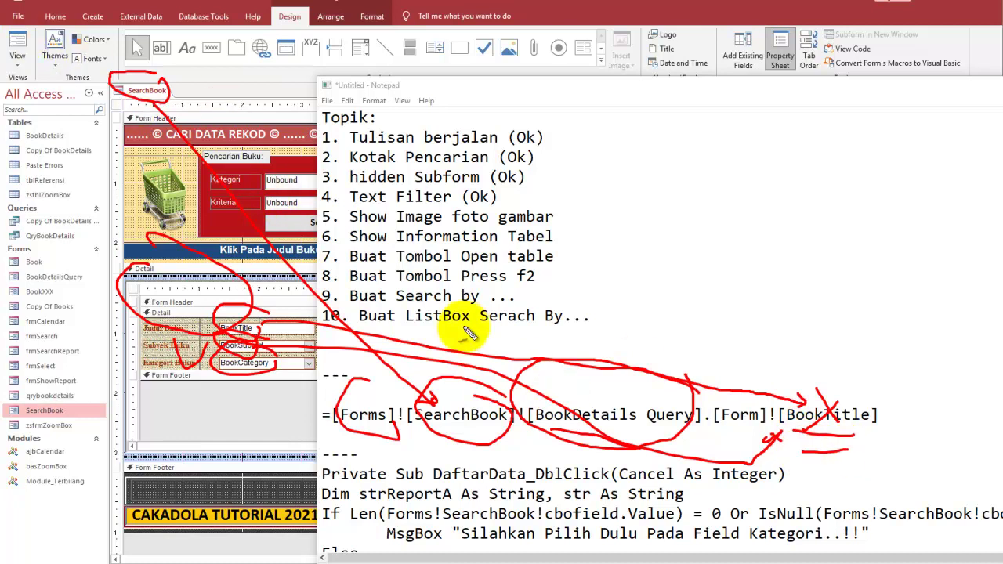
pyautogui.press('Escape')
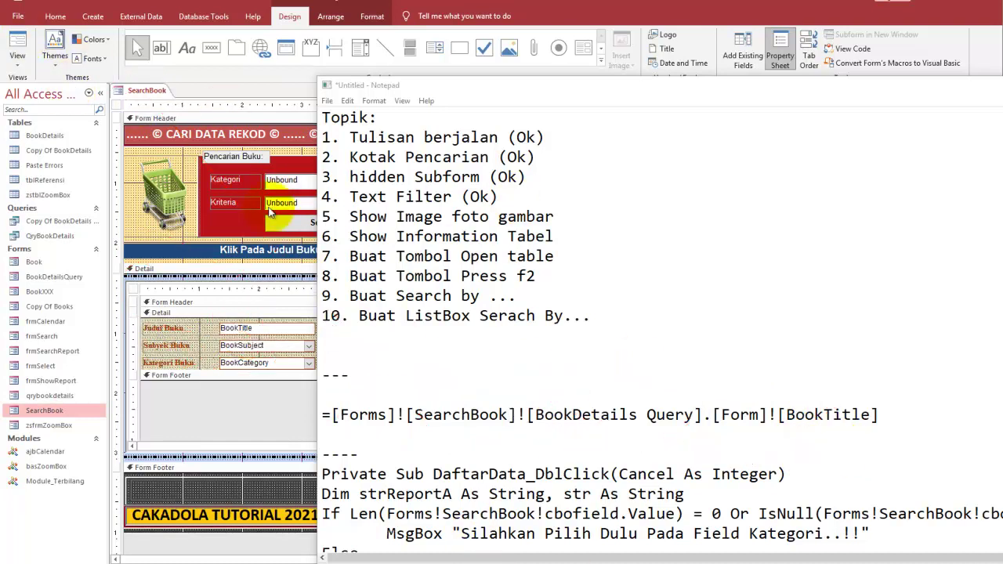
# Run SearchBook in Form View and mark the Judul Buku, Subyek and Kategori boxes showing Javasiesta.
pyautogui.click(22, 46)
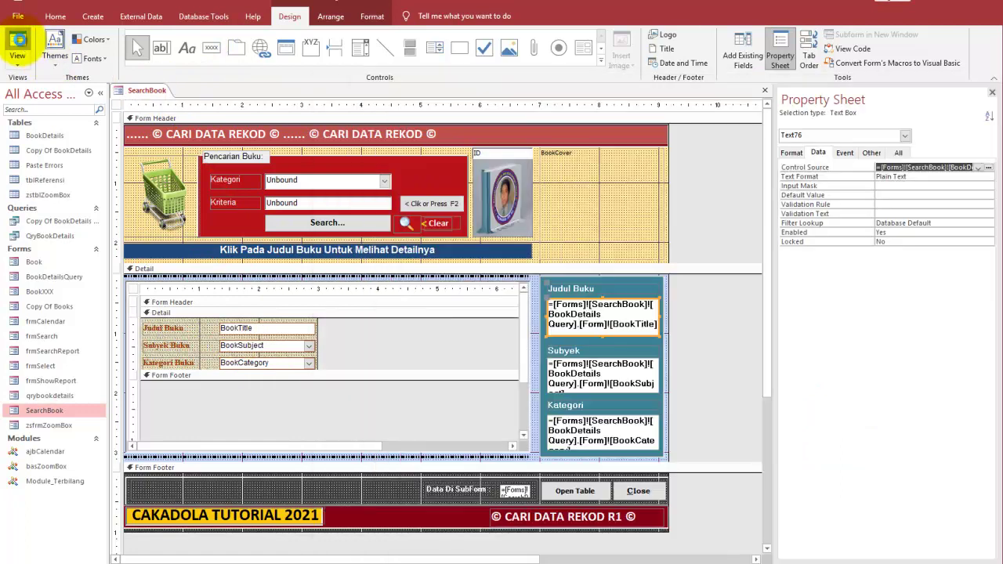
pyautogui.click(17, 43)
pyautogui.click(580, 308)
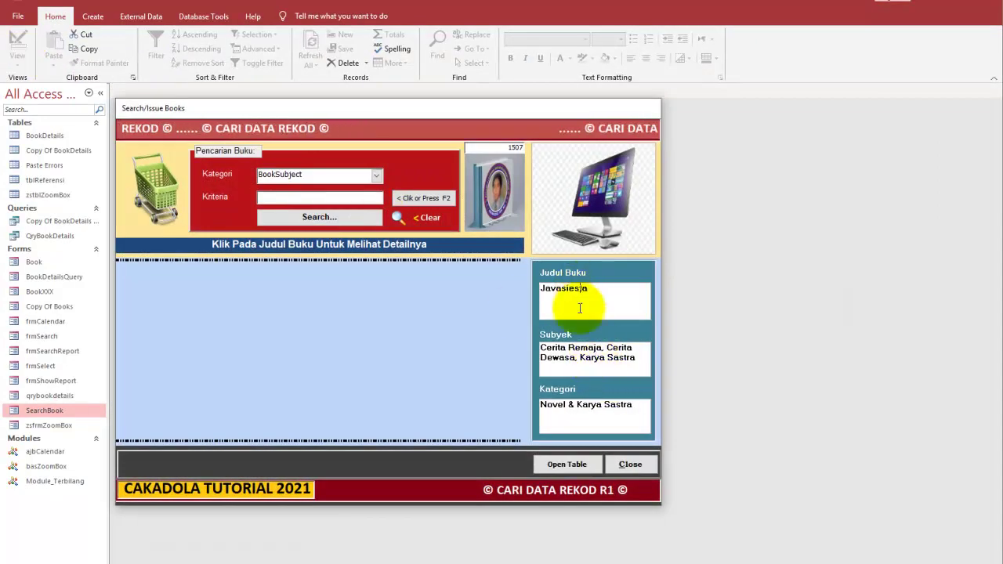
pyautogui.moveTo(616, 301); pyautogui.dragTo(671, 312)
pyautogui.moveTo(631, 363); pyautogui.dragTo(680, 359)
pyautogui.moveTo(636, 418); pyautogui.dragTo(700, 425)
pyautogui.moveTo(584, 249); pyautogui.dragTo(607, 275)
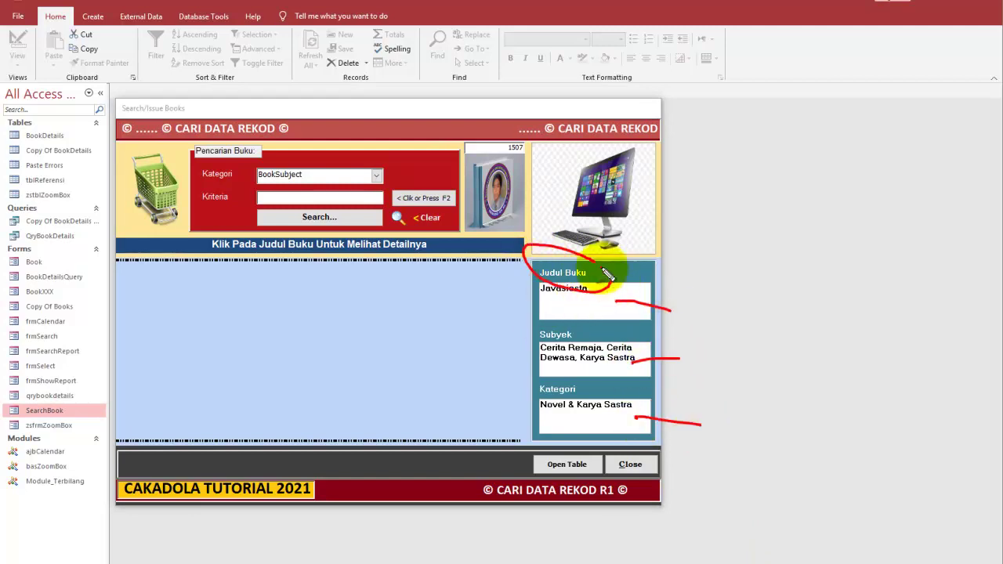
pyautogui.moveTo(583, 318)
pyautogui.mouseDown()
pyautogui.moveTo(588, 375)
pyautogui.moveTo(631, 401)
pyautogui.mouseUp()
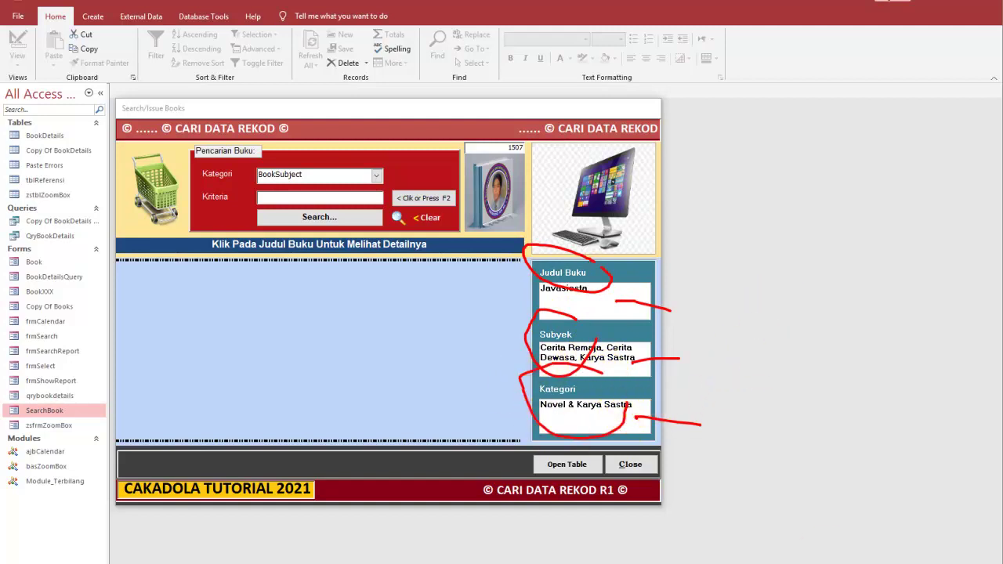
pyautogui.press('Escape')
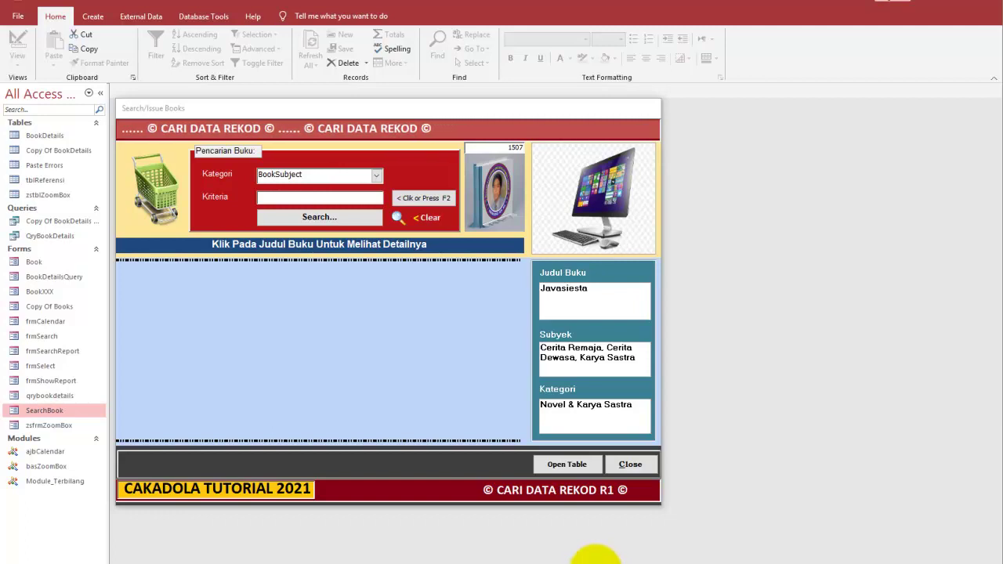
# Try a search with empty criteria and dismiss the missing search string message.
pyautogui.moveTo(410, 110); pyautogui.dragTo(413, 114)
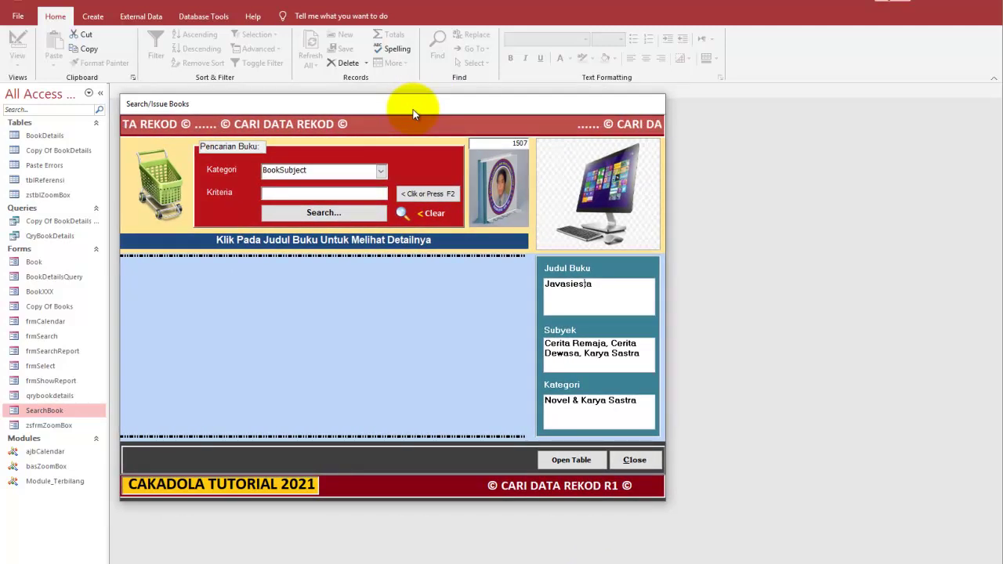
pyautogui.click(367, 214)
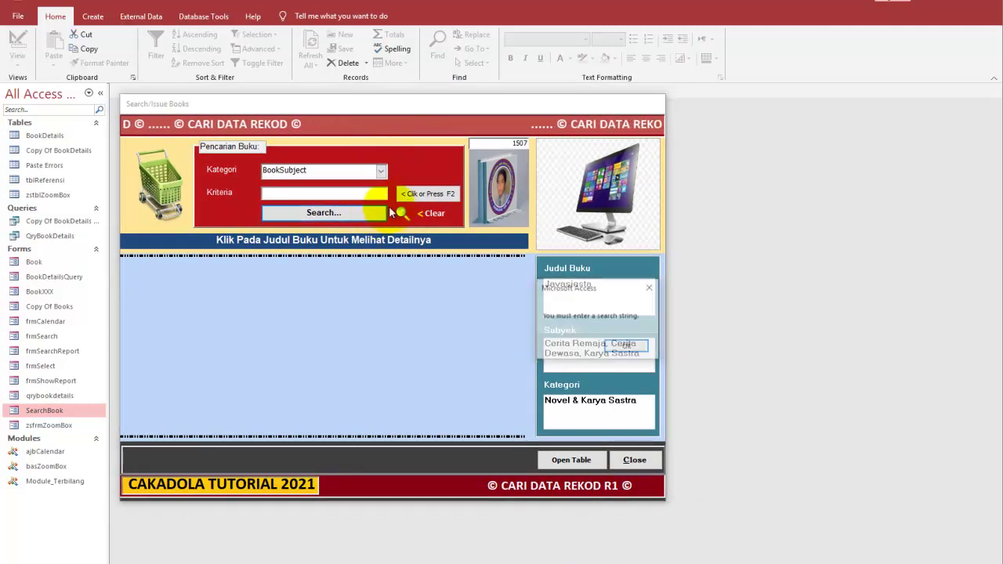
pyautogui.click(628, 345)
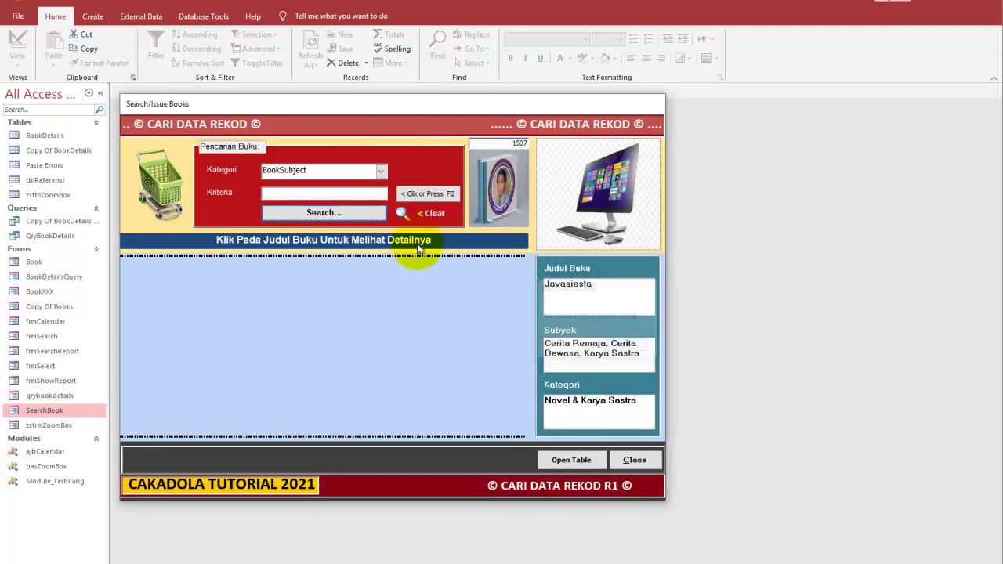
# Fill Kriteria from an Ensiklopedi, Sejarah & Sains row in Form Lihat Laporan and search.
pyautogui.click(418, 196)
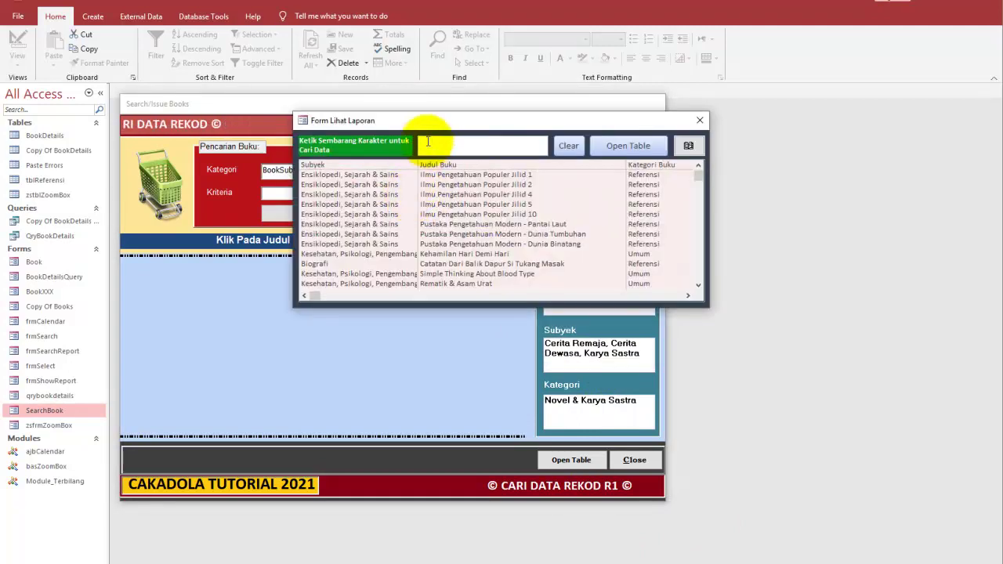
pyautogui.moveTo(426, 129); pyautogui.dragTo(544, 203)
pyautogui.click(508, 271)
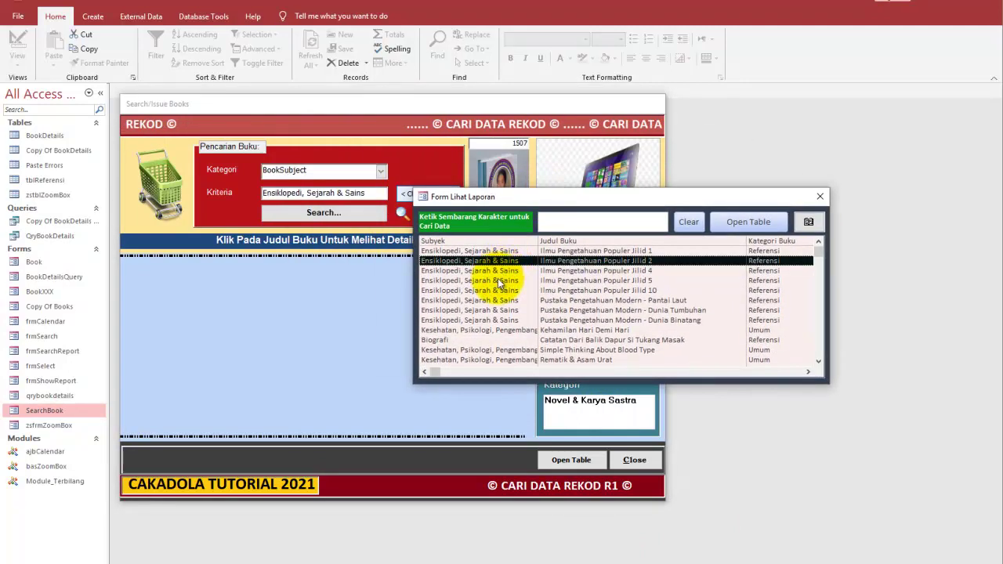
pyautogui.click(506, 320)
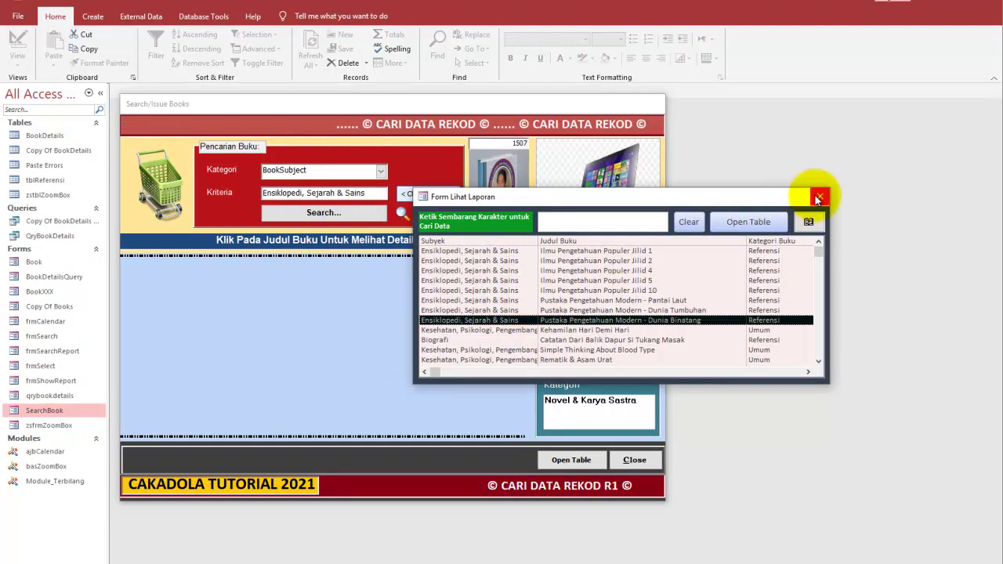
pyautogui.click(820, 196)
pyautogui.click(360, 212)
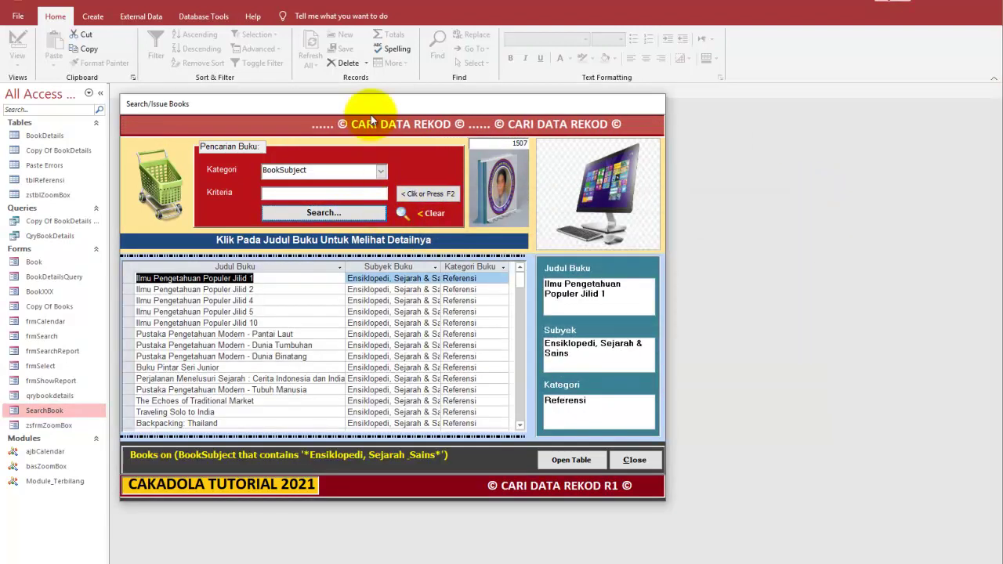
# Reopen Form Lihat Laporan and place it up-right beside the Search/Issue Books window.
pyautogui.click(422, 195)
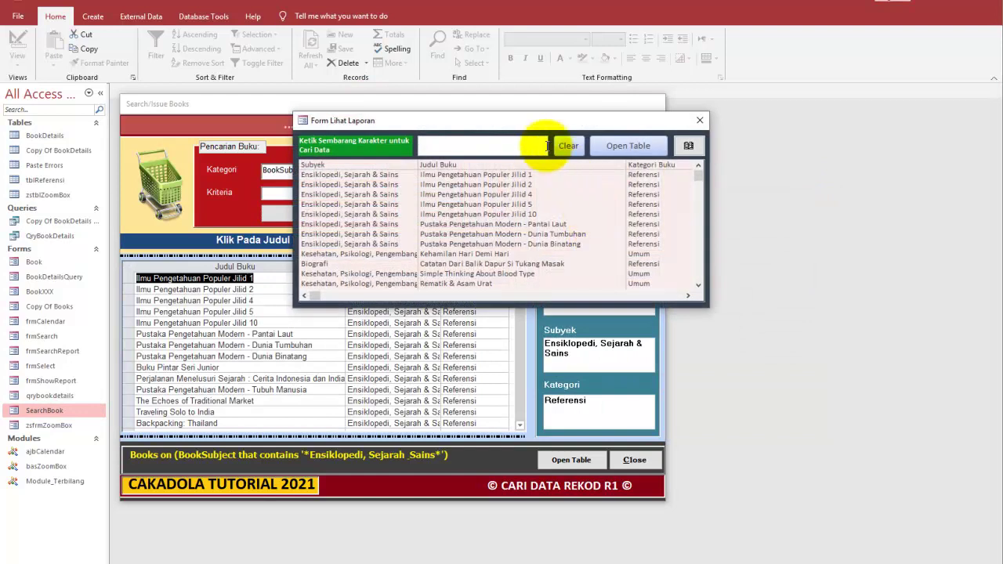
pyautogui.moveTo(526, 137); pyautogui.dragTo(697, 250)
pyautogui.moveTo(494, 102); pyautogui.dragTo(379, 100)
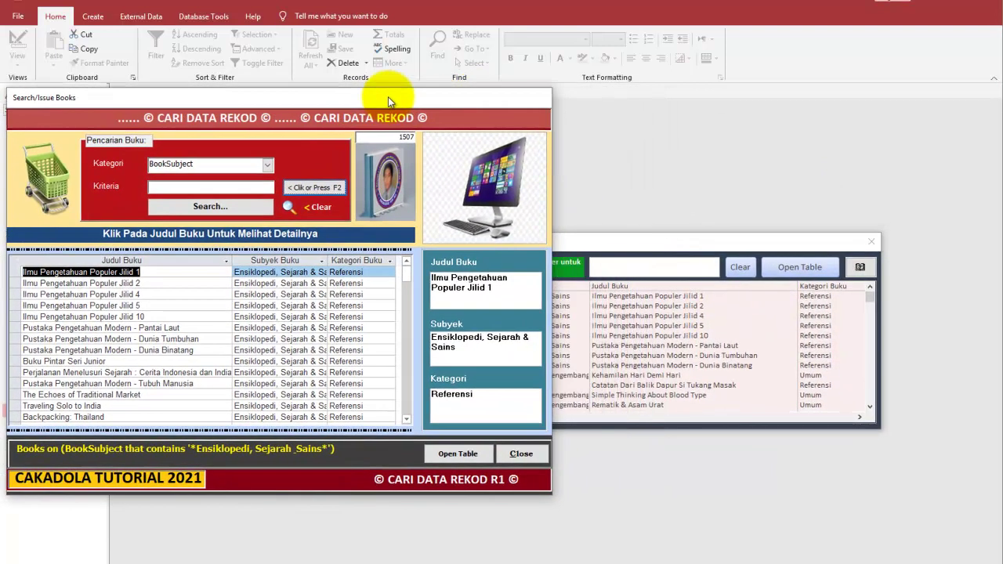
pyautogui.moveTo(604, 243)
pyautogui.mouseDown()
pyautogui.moveTo(693, 142)
pyautogui.moveTo(693, 103)
pyautogui.mouseUp()
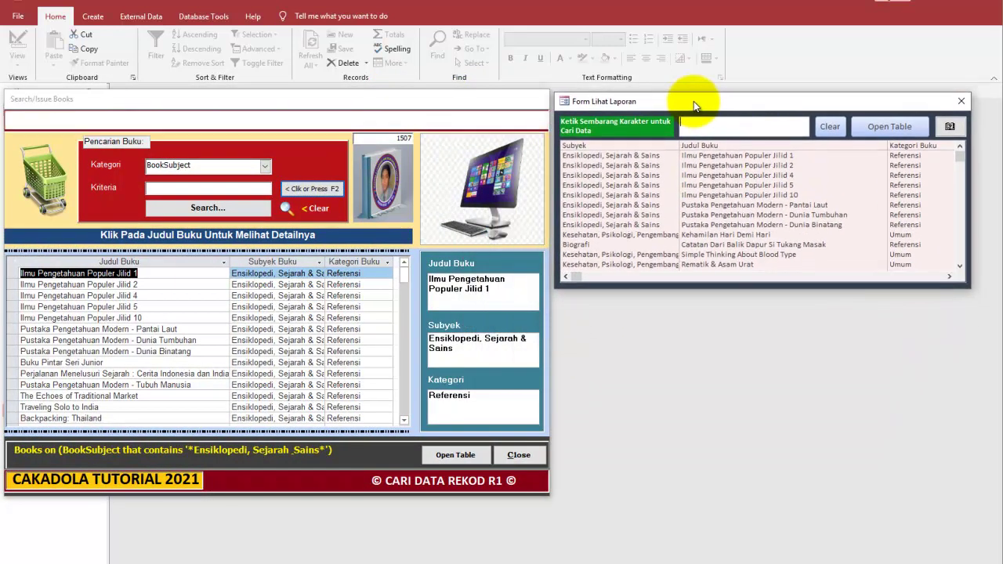